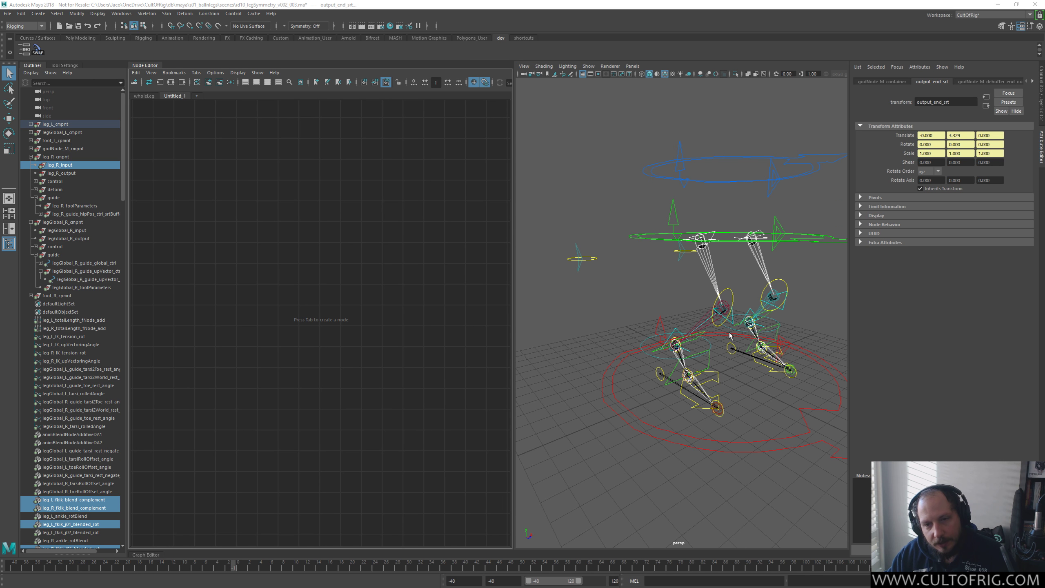
Compare the right leg's knee position guide and global up-vector guide by selecting each in turn in the viewport
click(657, 295)
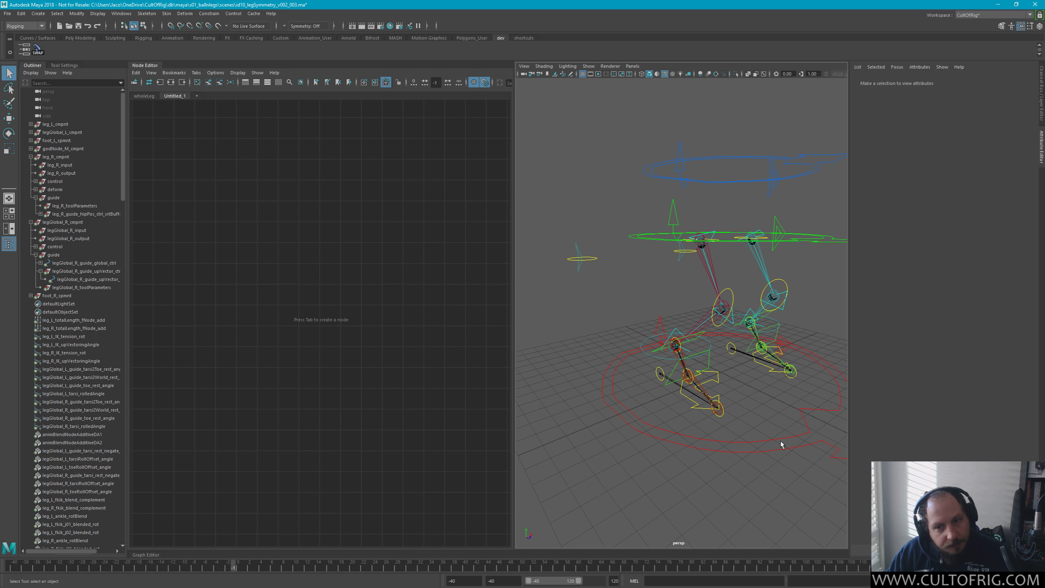
click(731, 296)
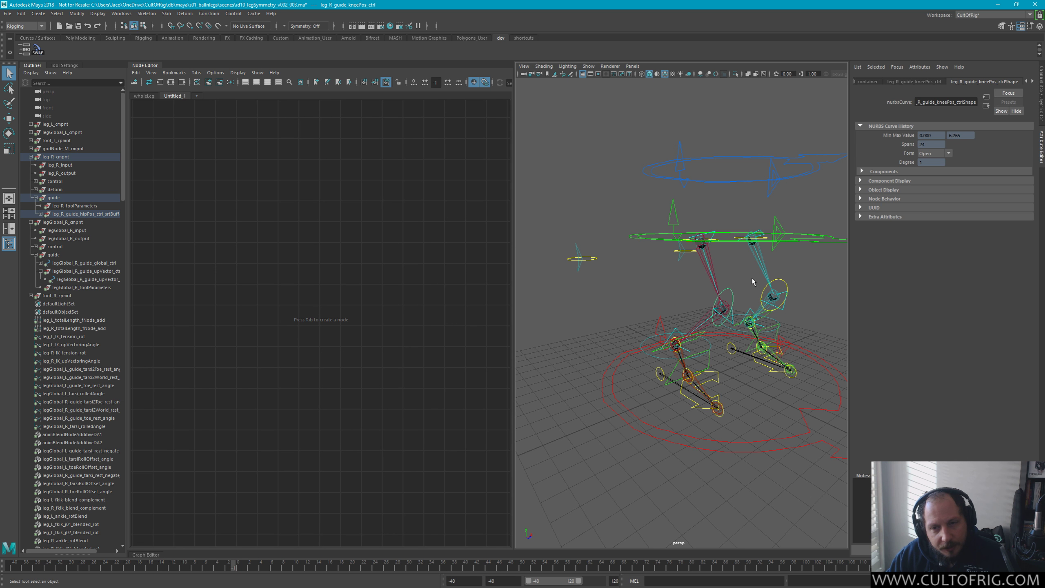
alt+drag(730, 292, 721, 283)
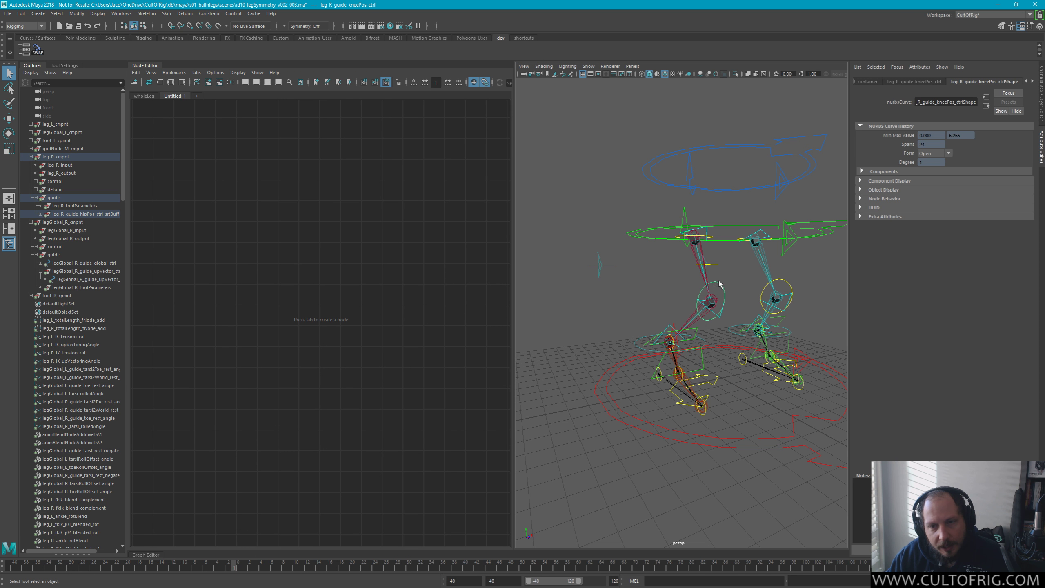
click(602, 264)
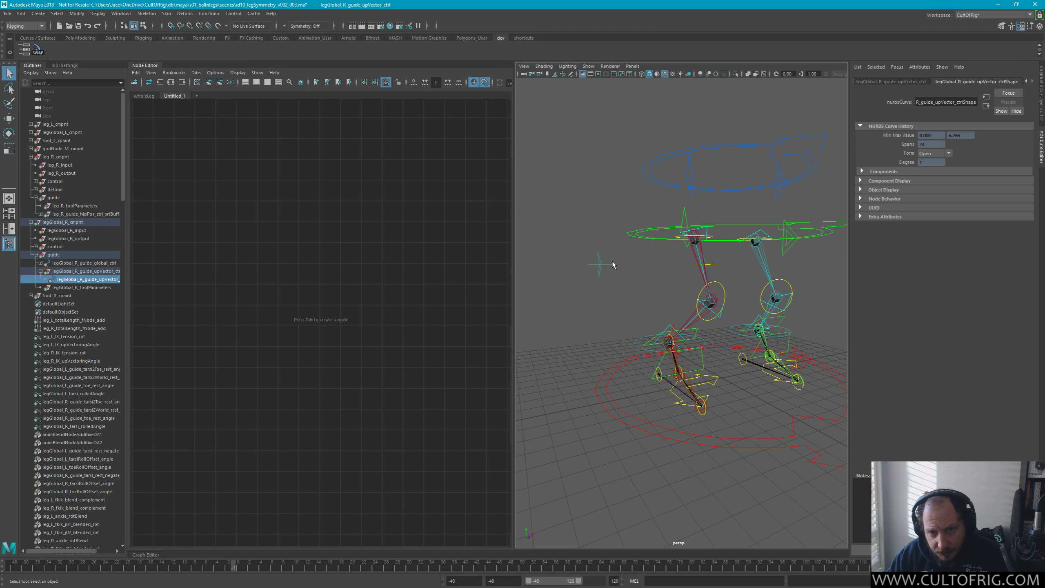
alt+drag(602, 264, 607, 275)
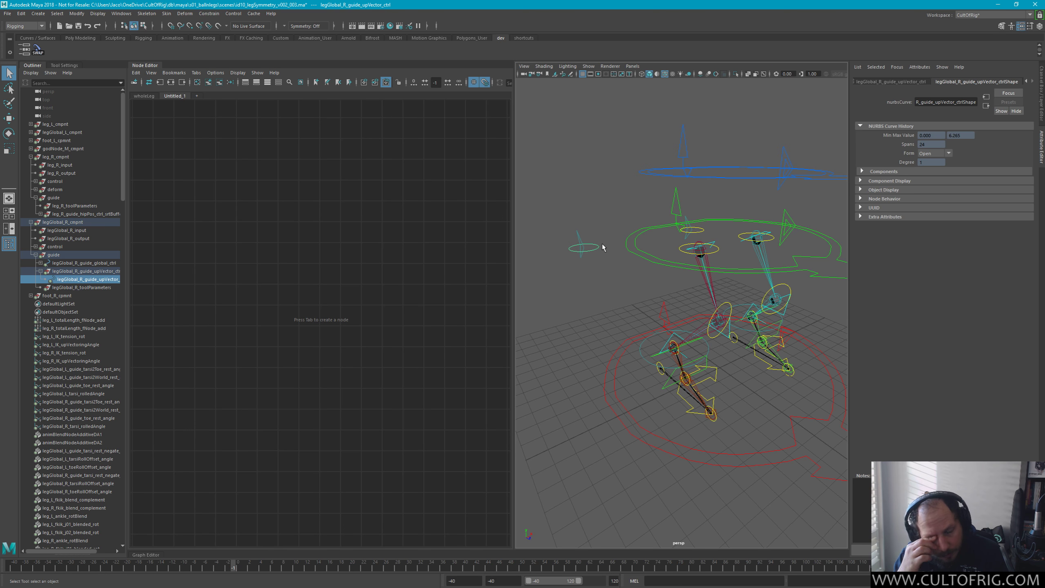
click(730, 301)
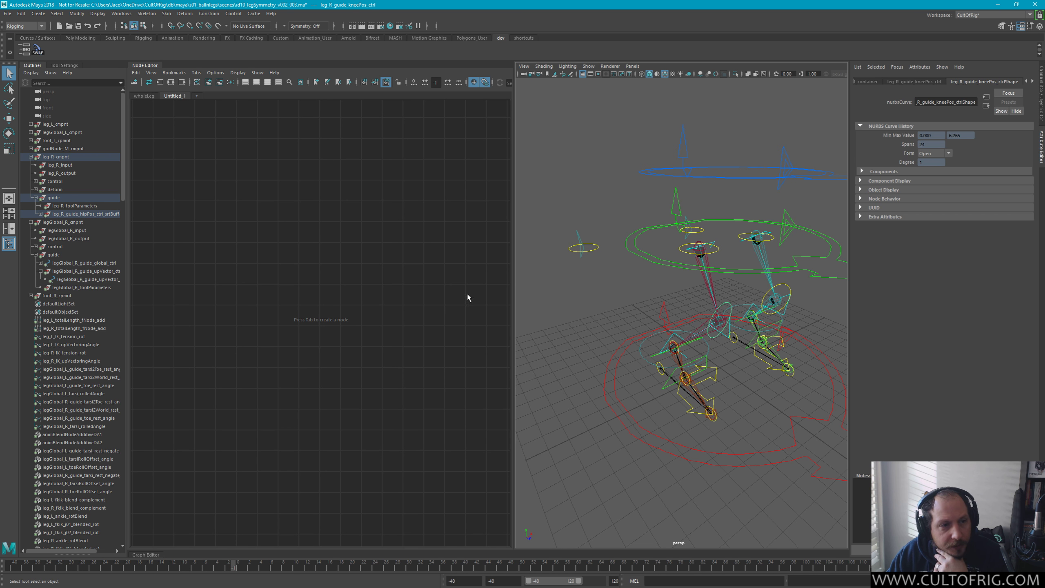
click(572, 249)
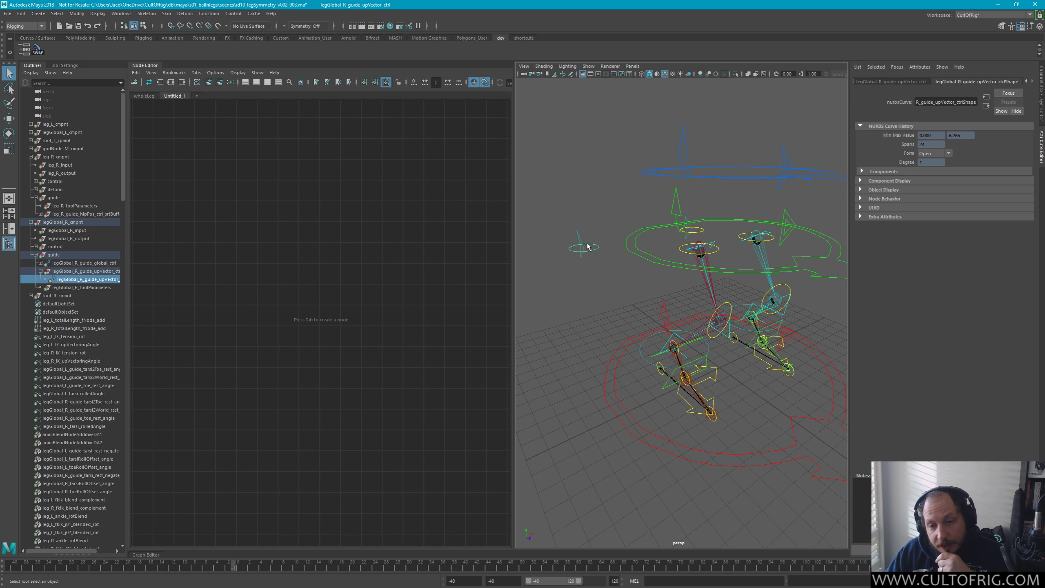
click(726, 307)
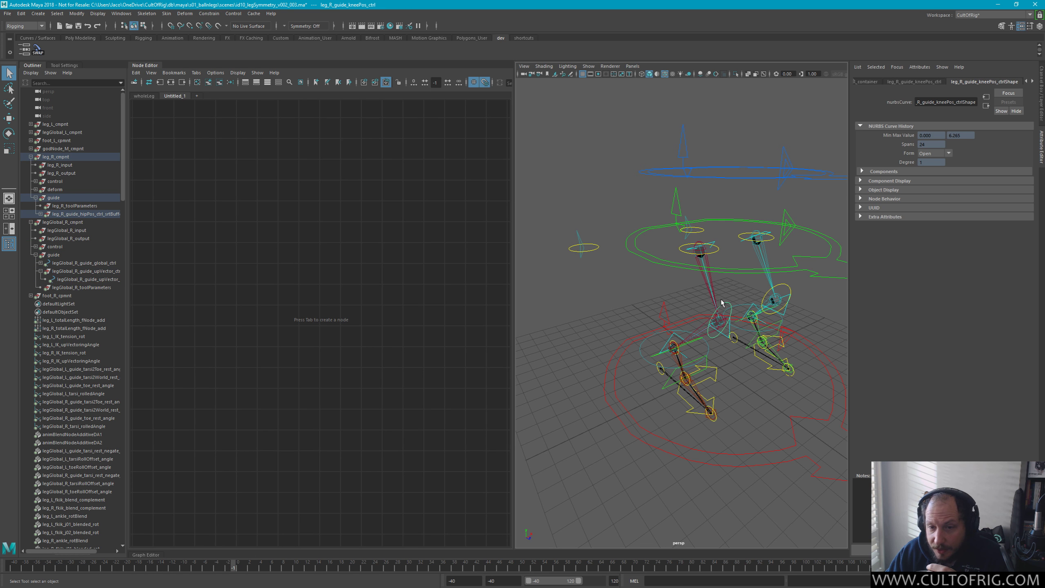
click(594, 246)
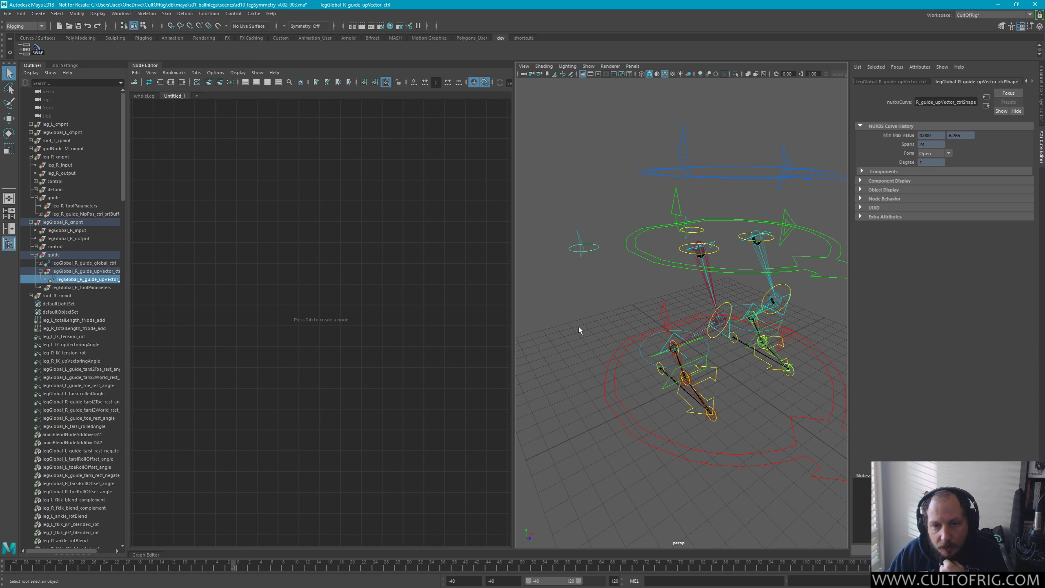
click(725, 307)
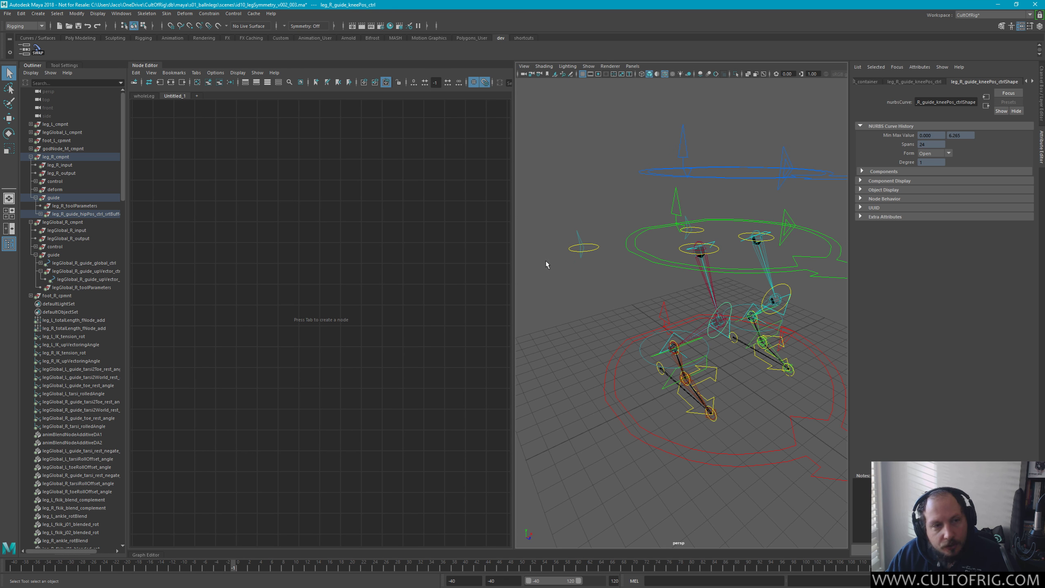
Graph and lay out the connections of leg_R_toolParameters in the Node Editor, with default node pinning turned off
click(81, 206)
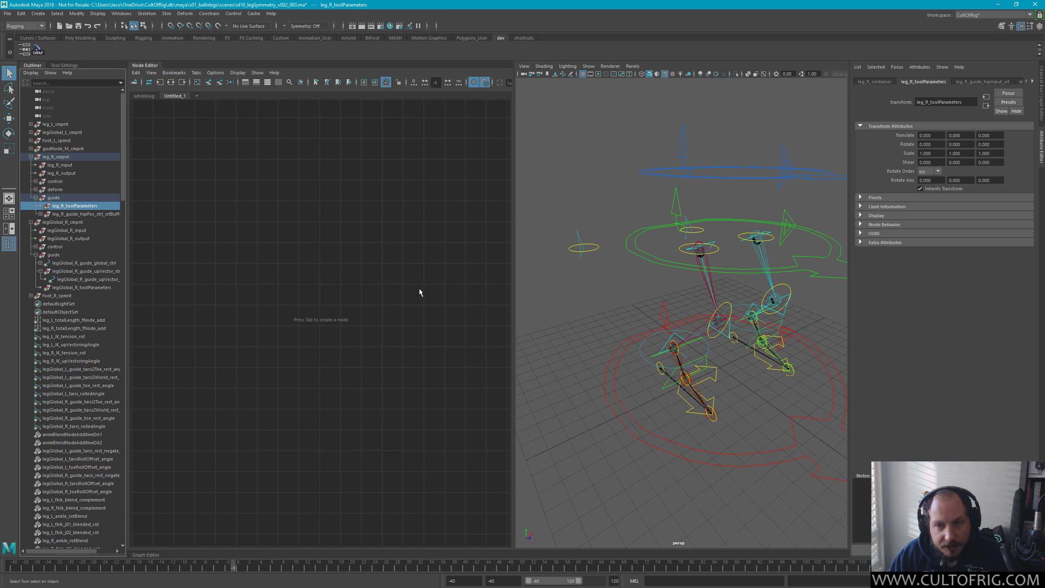
click(171, 82)
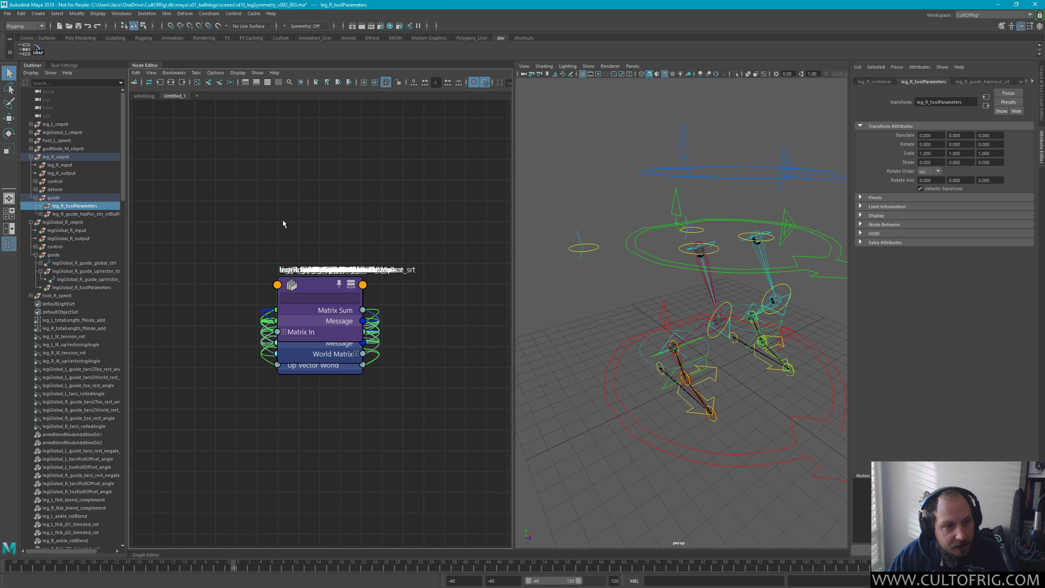
click(217, 73)
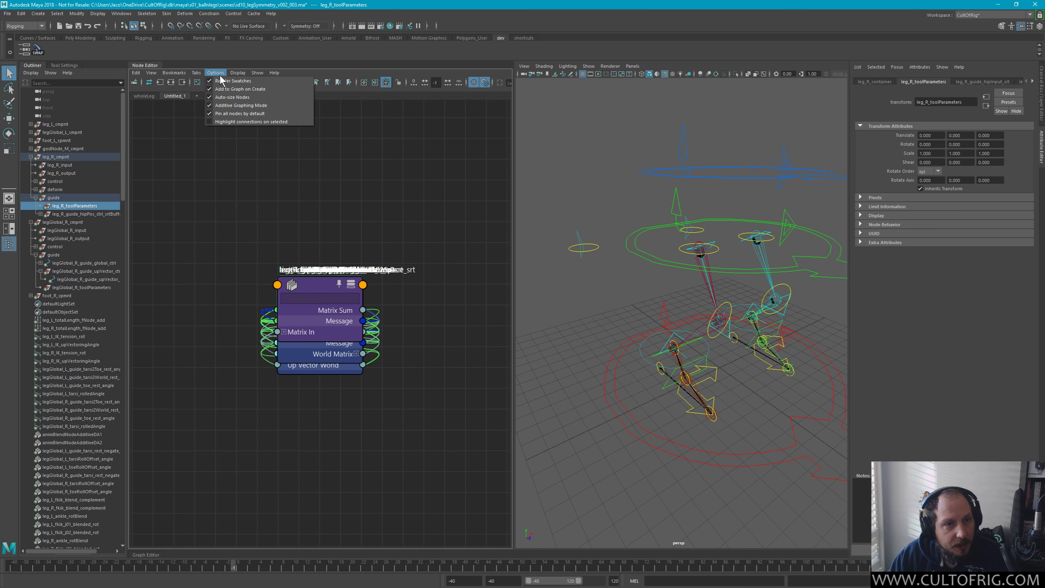
click(219, 114)
drag(325, 232, 413, 273)
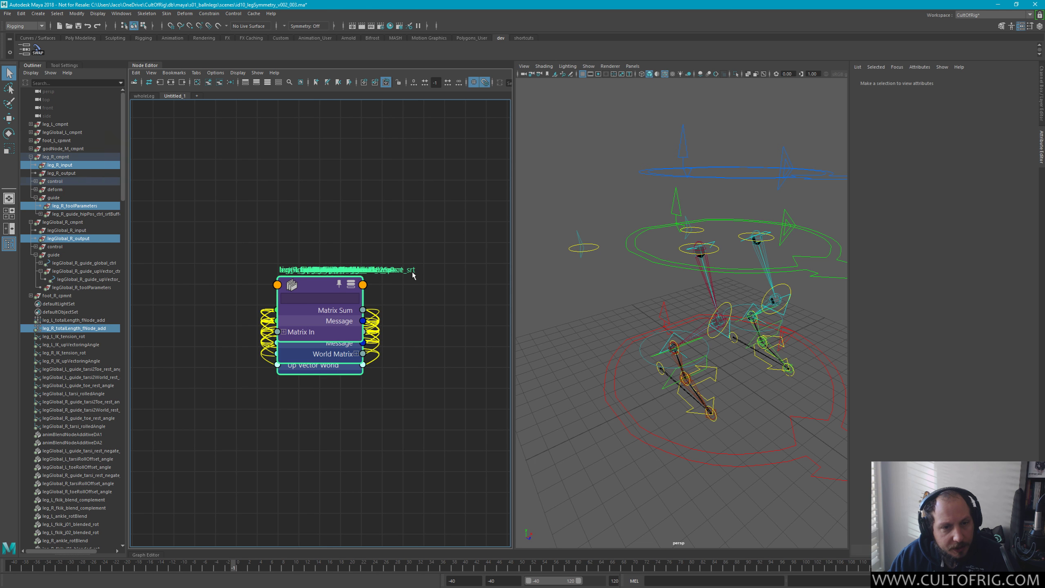
click(230, 83)
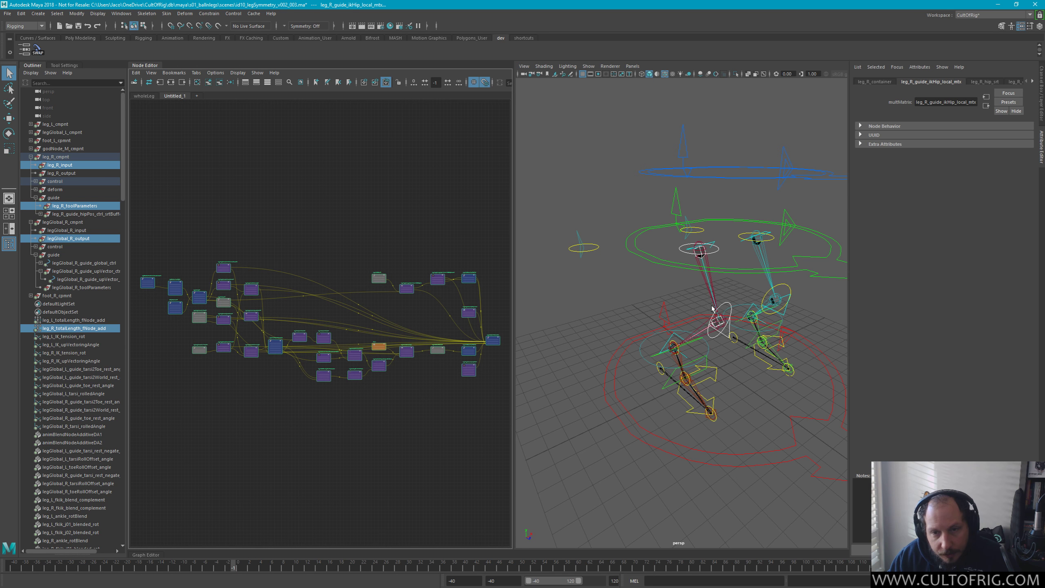
Frame the leg_R_toolParameters node in the graph and expand its To Delete entries
click(84, 206)
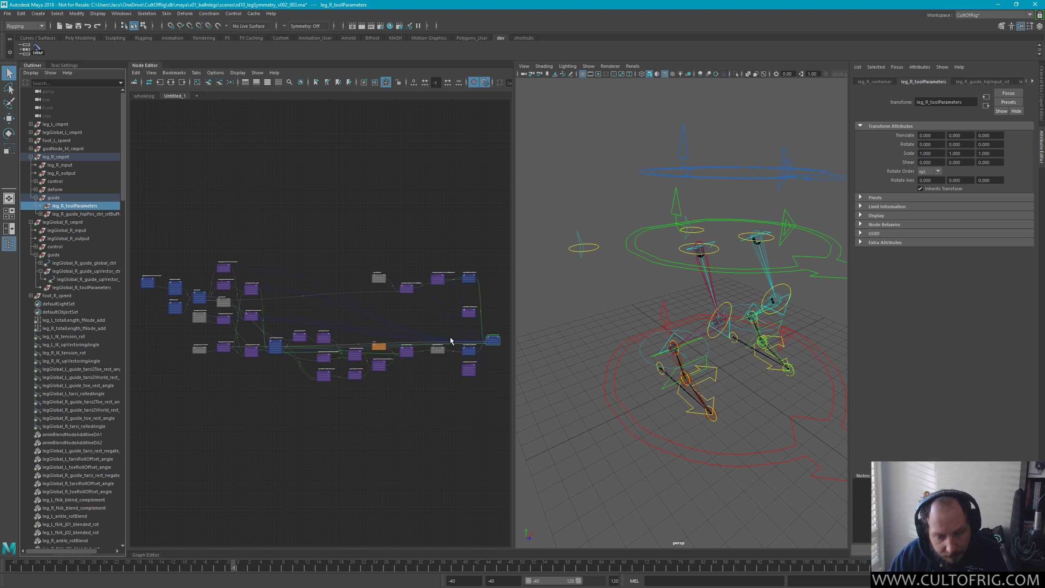
key(f)
click(282, 342)
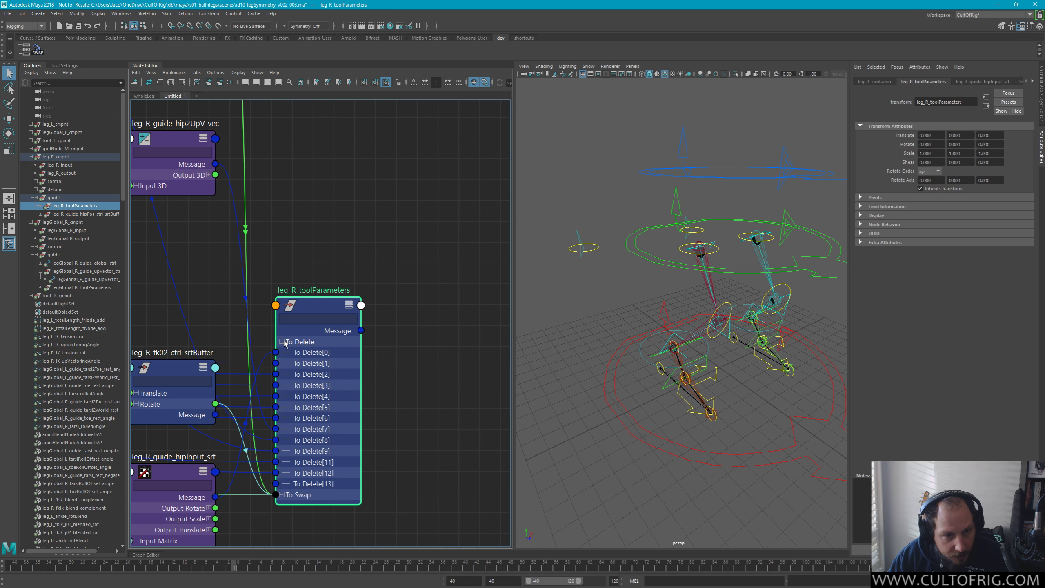
Select the right leg's up-vector controls and check the leg_R_toolParameters graph for their nodes
click(572, 247)
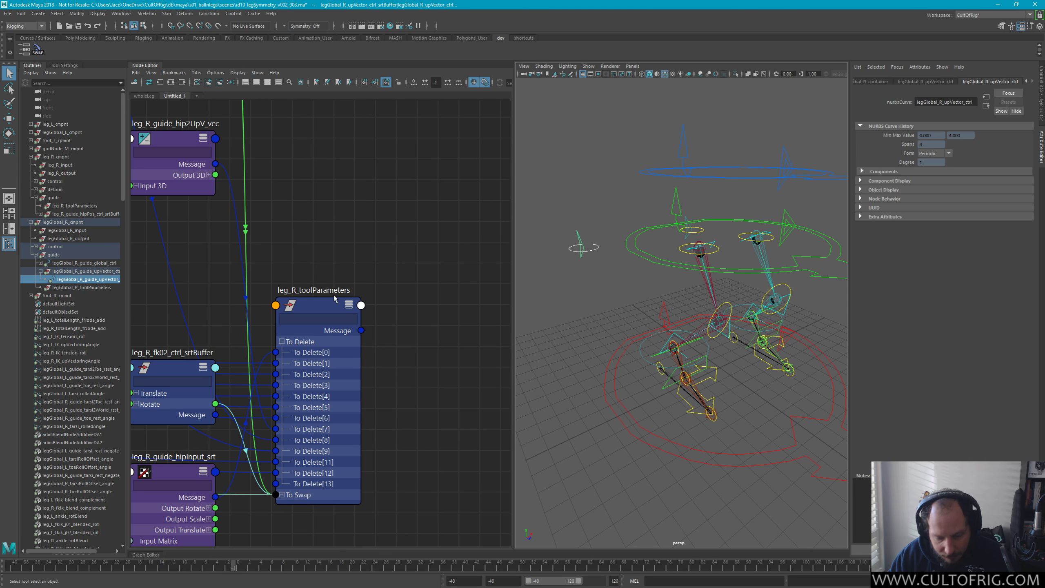
alt+middle_drag(292, 288, 483, 282)
scroll(291, 278, down, 8)
alt+middle_drag(142, 277, 407, 280)
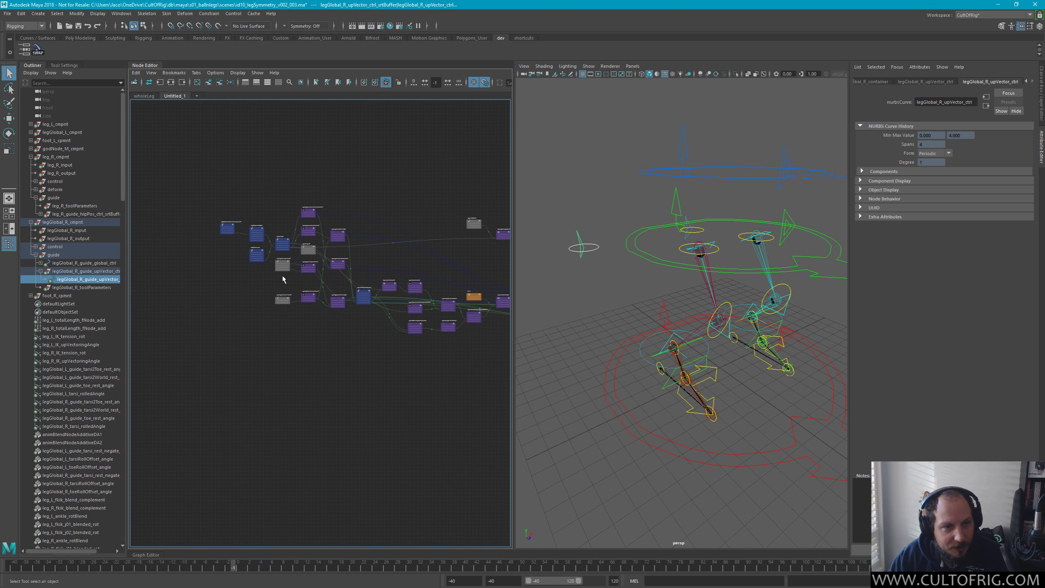
alt+middle_drag(482, 282, 258, 282)
scroll(359, 270, up, 8)
alt+middle_drag(390, 353, 377, 199)
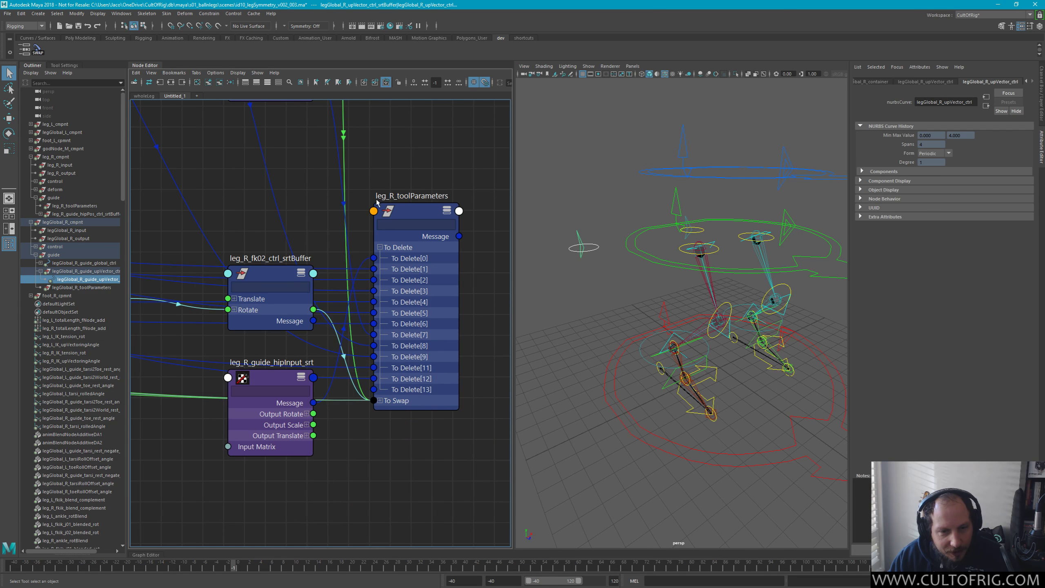
Expand the To Swap entries of leg_R_toolParameters and inspect the upstream nodes feeding them
click(380, 401)
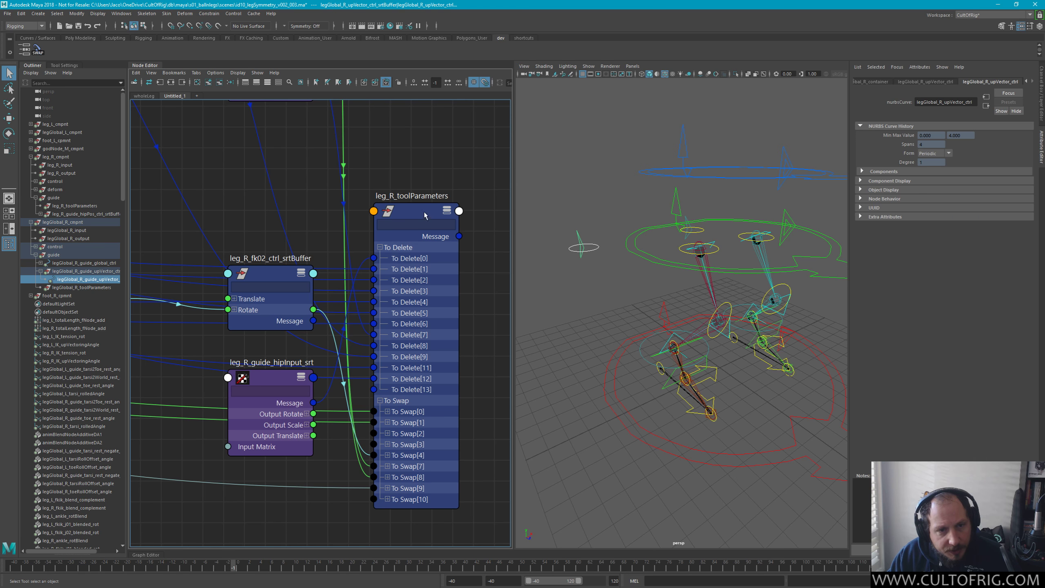
scroll(372, 258, down, 10)
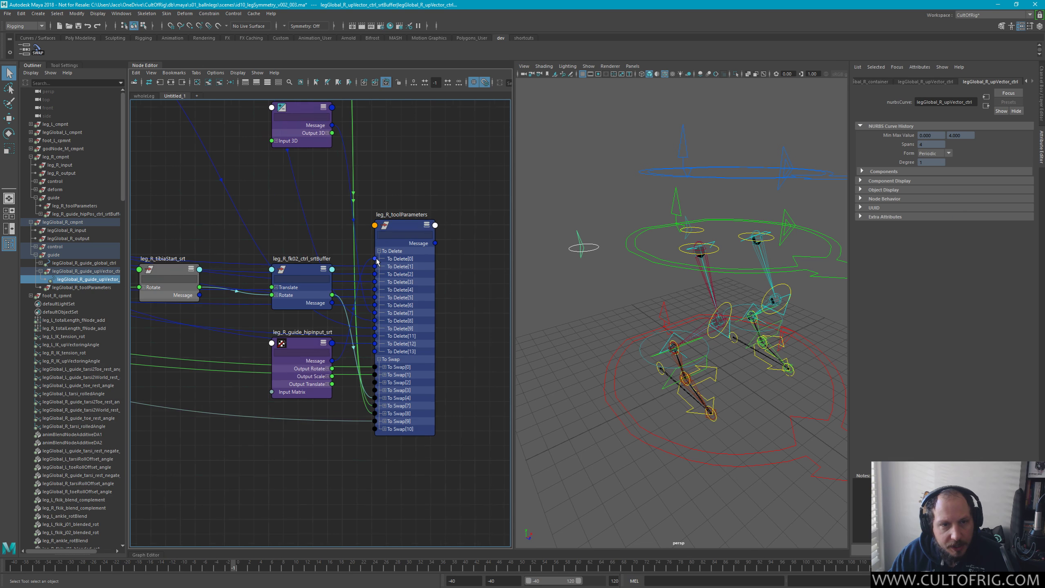
alt+middle_drag(367, 312, 708, 357)
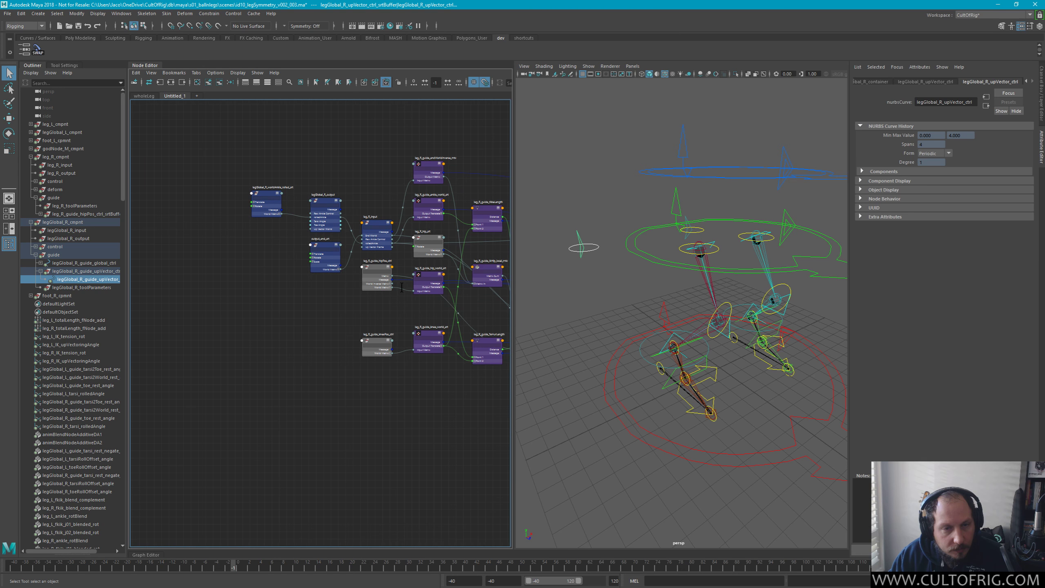
alt+middle_drag(470, 305, 105, 318)
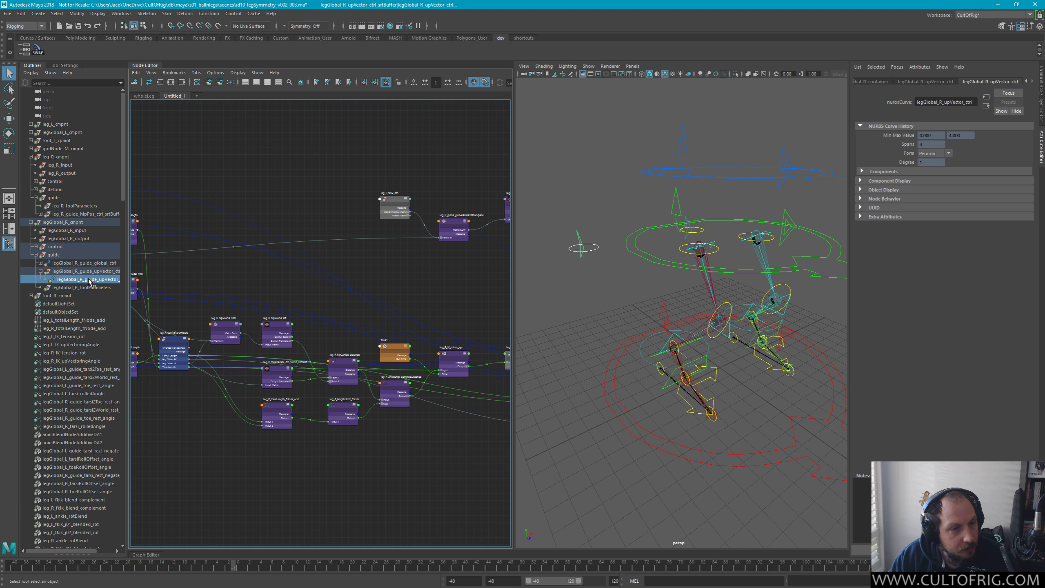
Add legGlobal_R_toolParameters with its connections to the graph, lay it out, and expand the node's To Swap entries
click(81, 288)
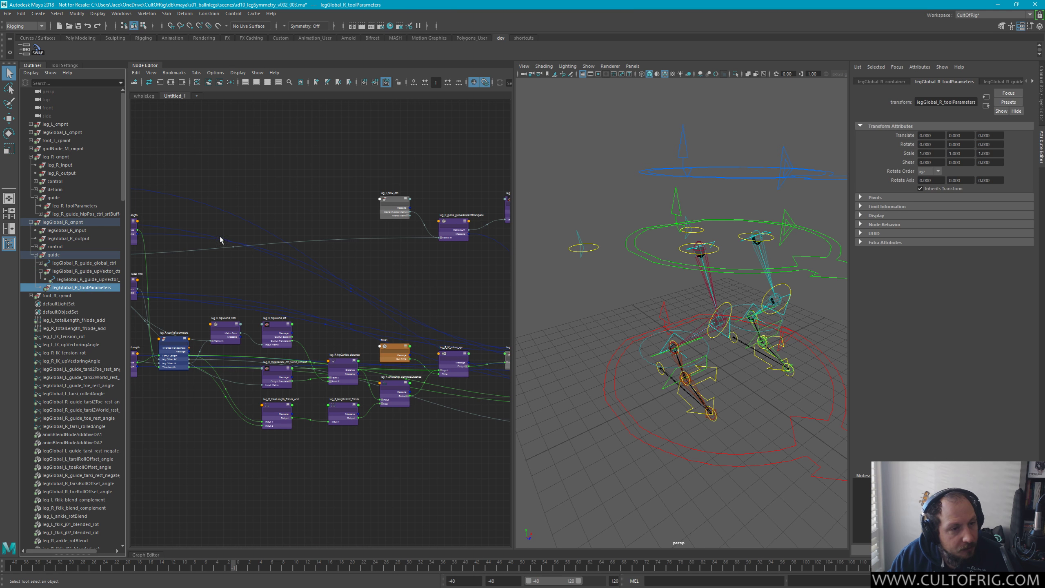
click(170, 82)
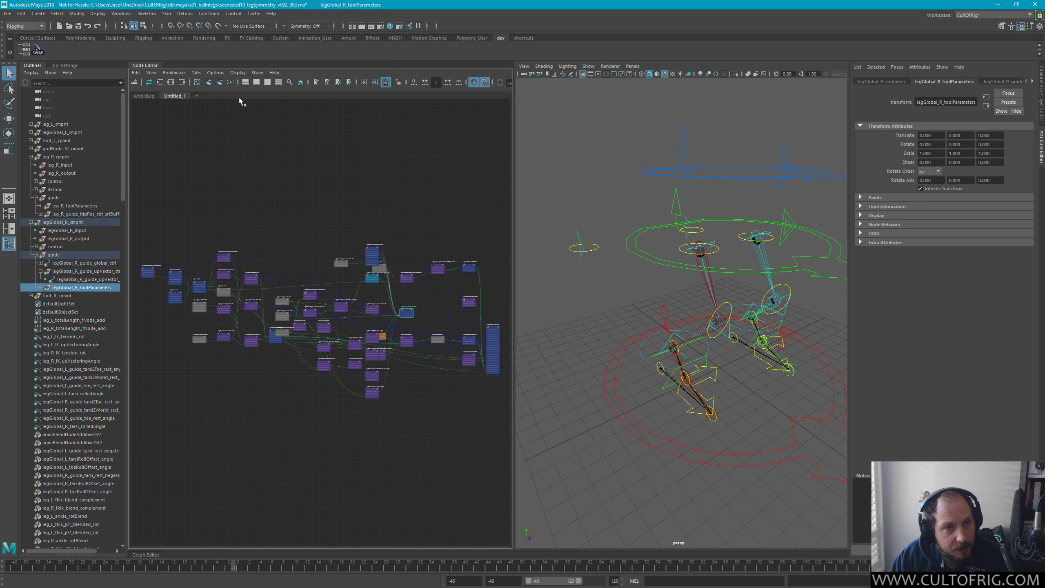
click(232, 84)
scroll(353, 390, up, 5)
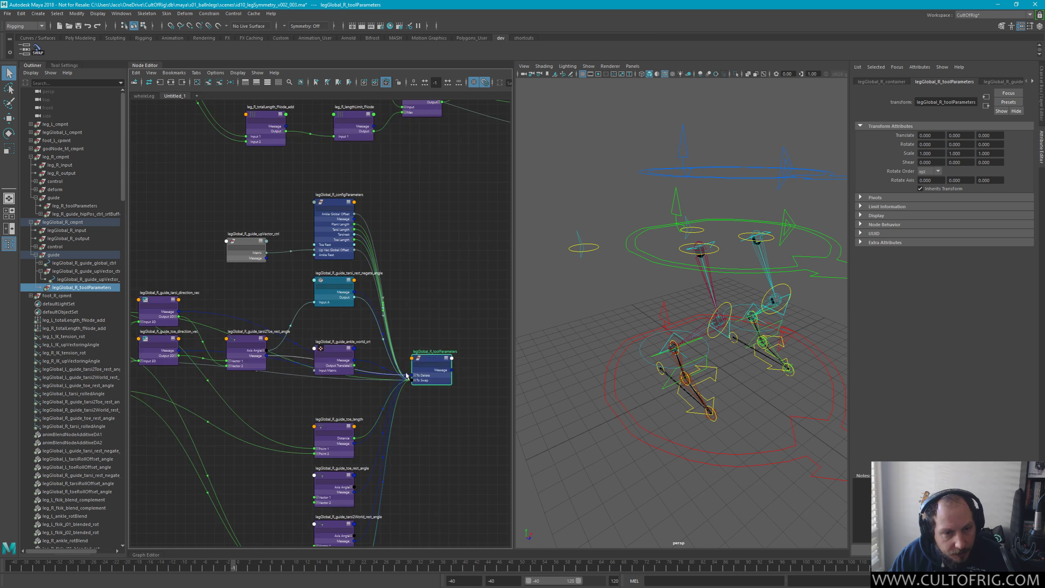
click(414, 380)
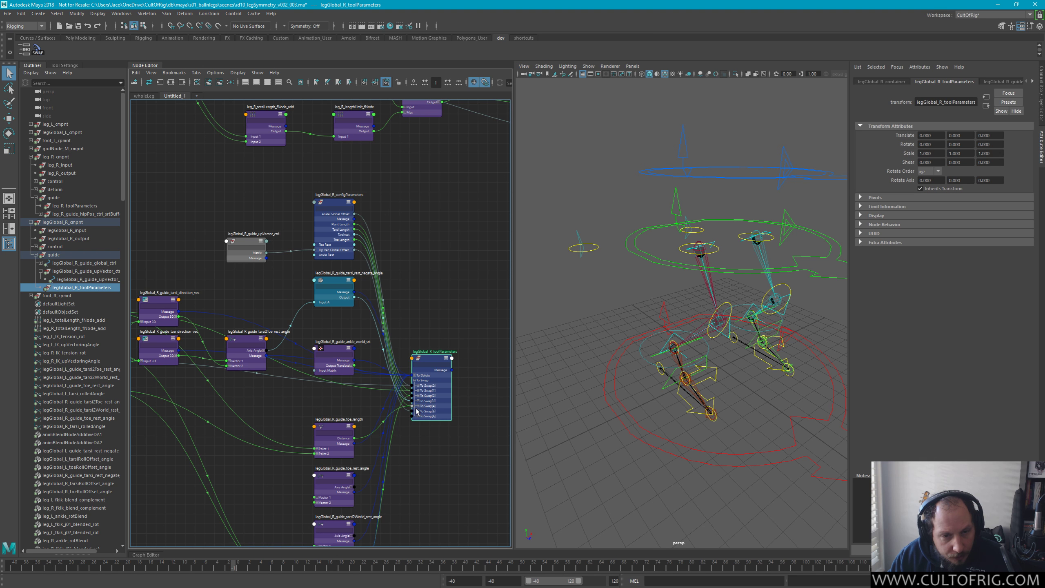
Select legGlobal_R_guide_upVector_ctrl and trace its Matrix connection through legGlobal_R_configParameters to the tool parameters node
click(597, 250)
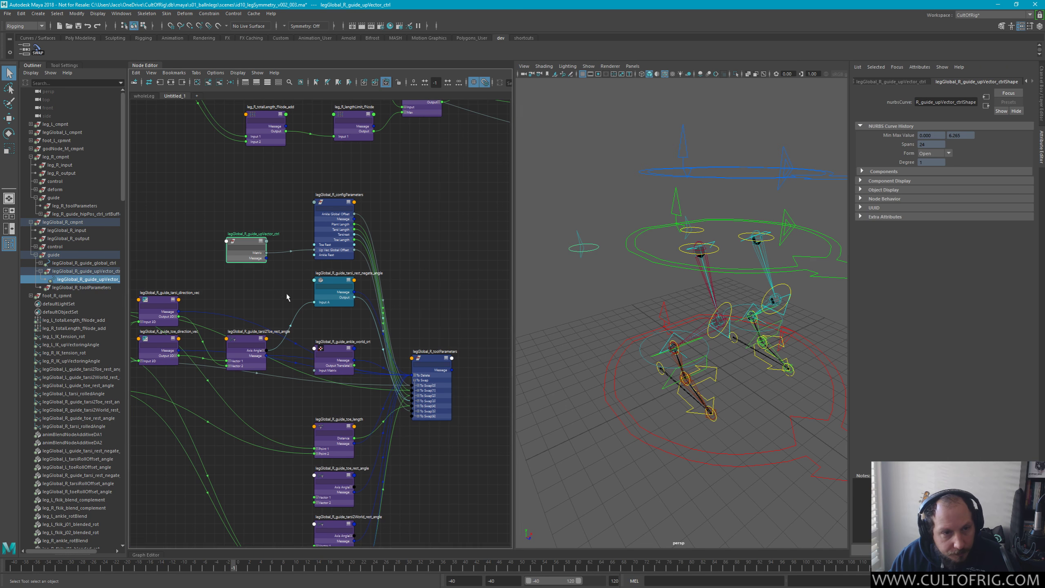
alt+middle_drag(272, 258, 298, 282)
scroll(297, 280, up, 6)
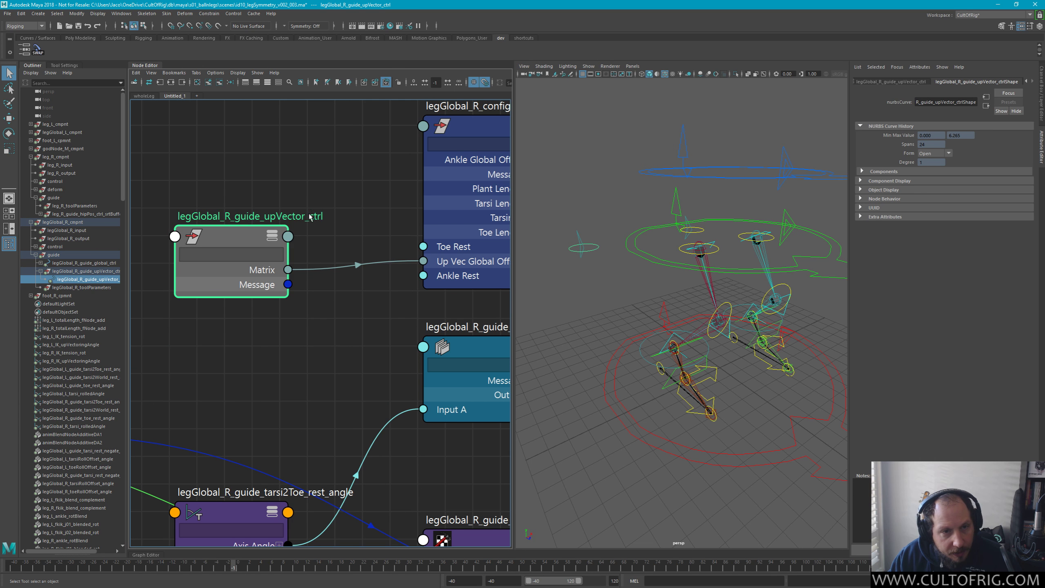
alt+middle_drag(377, 259, 167, 202)
alt+middle_drag(461, 275, 475, 114)
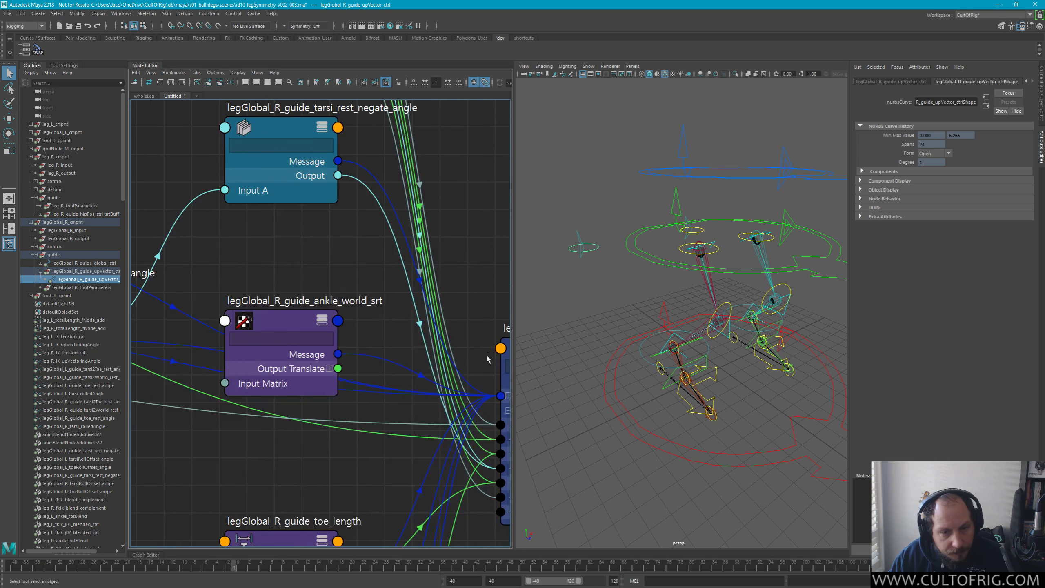
Expand To Swap[5] on legGlobal_R_toolParameters to inspect its Origin and Guided connections, and reselect the right up-vector guide control
scroll(488, 356, down, 2)
scroll(365, 303, down, 5)
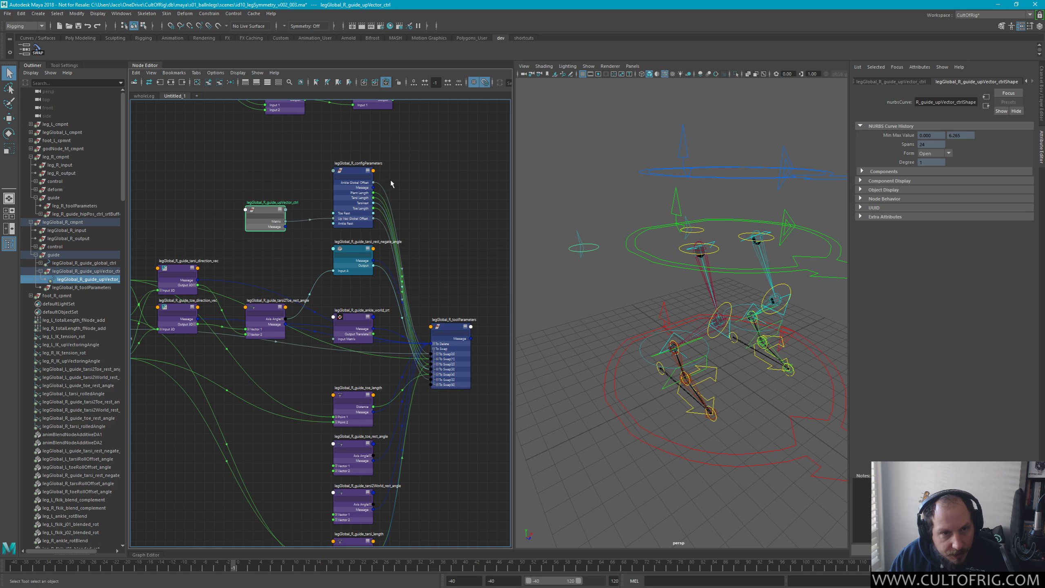
click(431, 238)
click(437, 380)
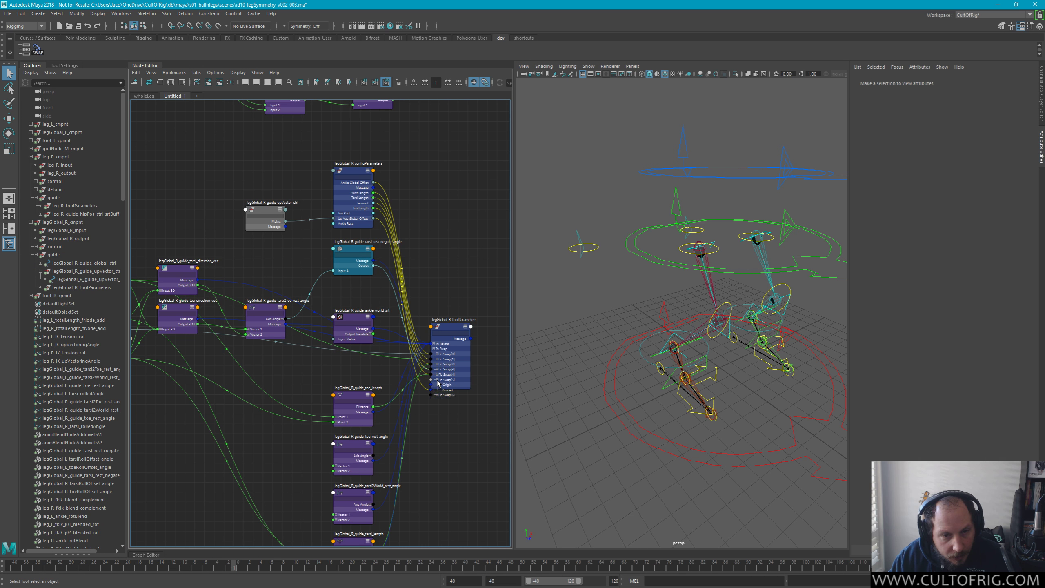
scroll(436, 309, up, 3)
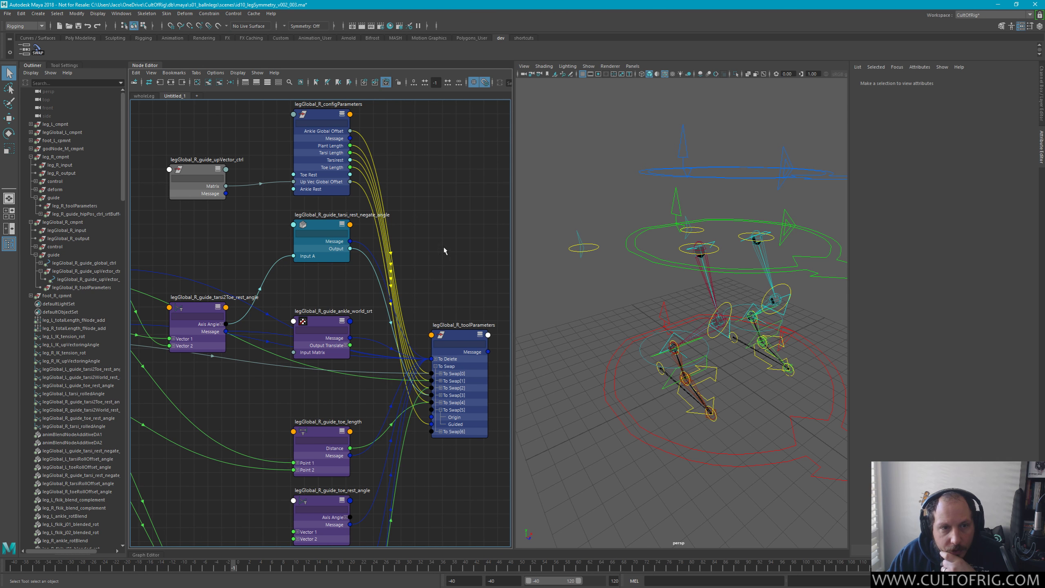
click(447, 219)
click(594, 247)
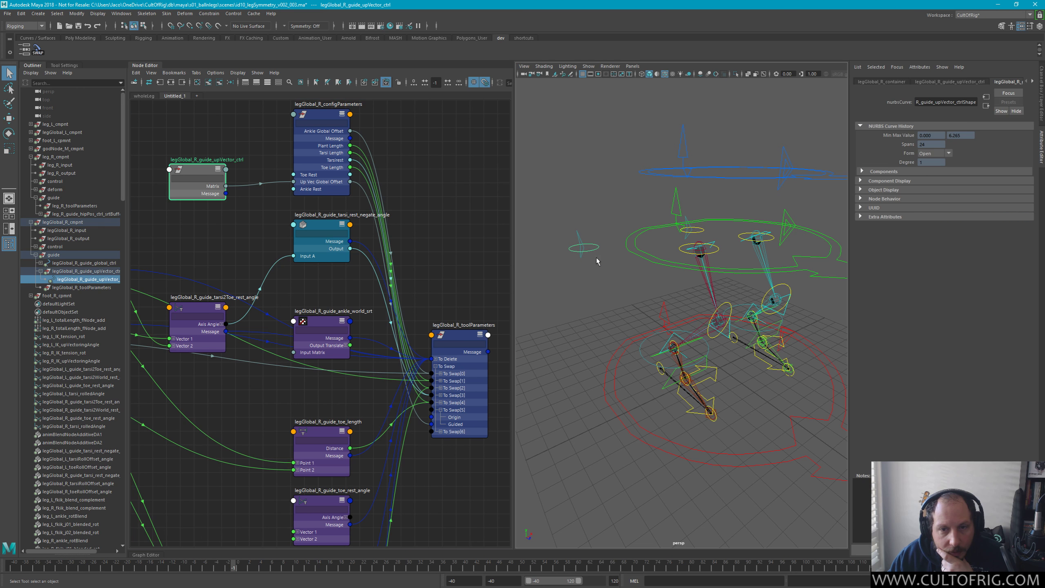
Try moving the selected right up-vector guide control along its X axis, and undo the move
key(w)
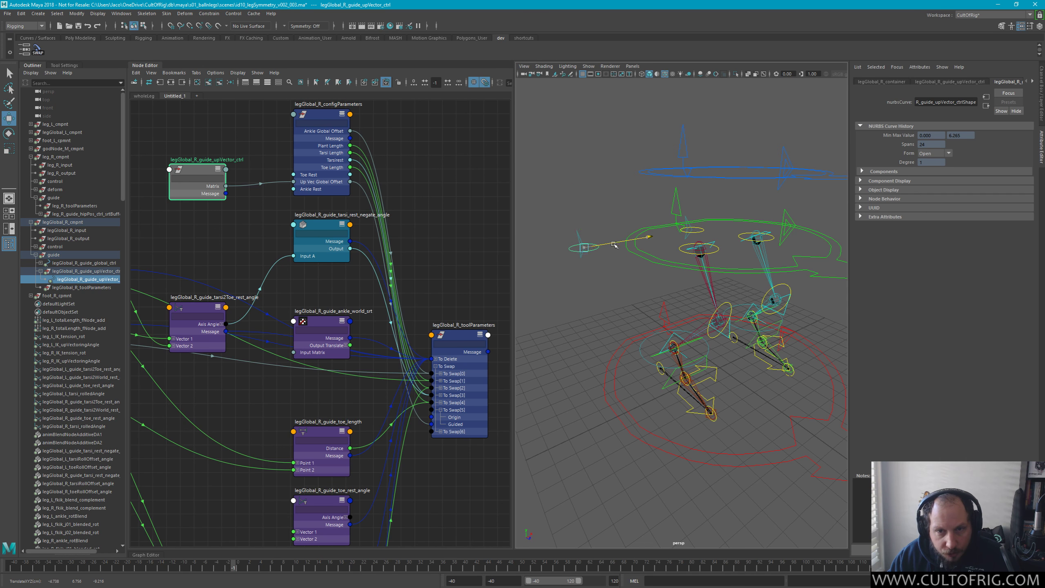
drag(630, 243, 671, 239)
key(ctrl+z)
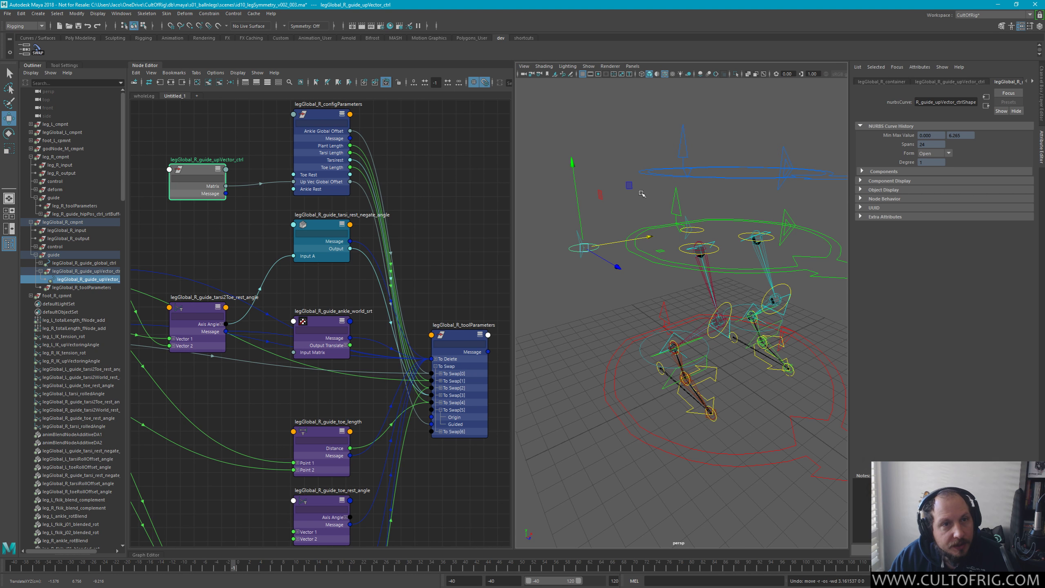
key(q)
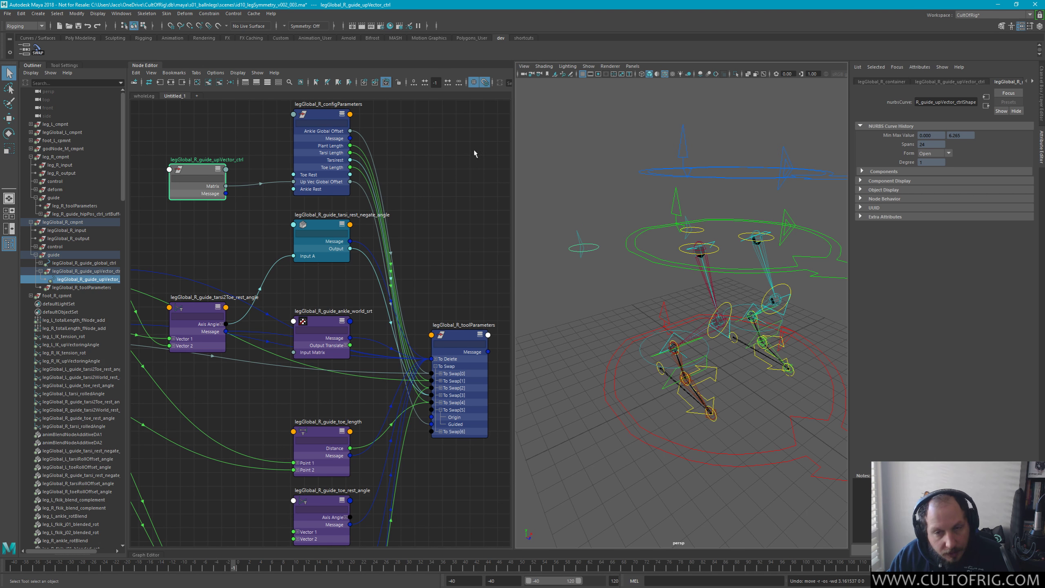
Try running the corps_guidance_swapAndOrRemove -sw true script on the selected control, and check its output in the Script Editor
click(38, 49)
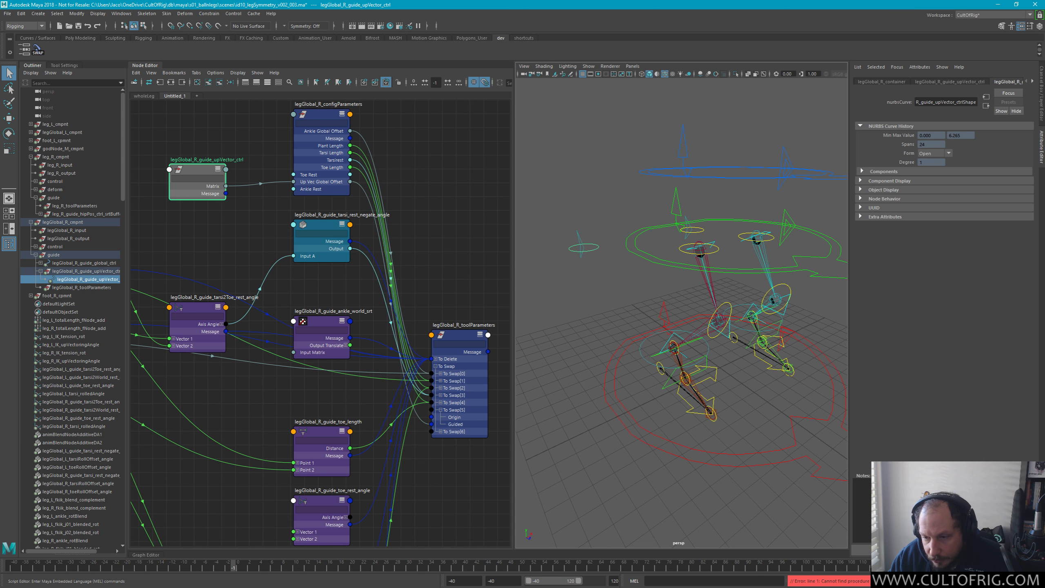
click(1039, 581)
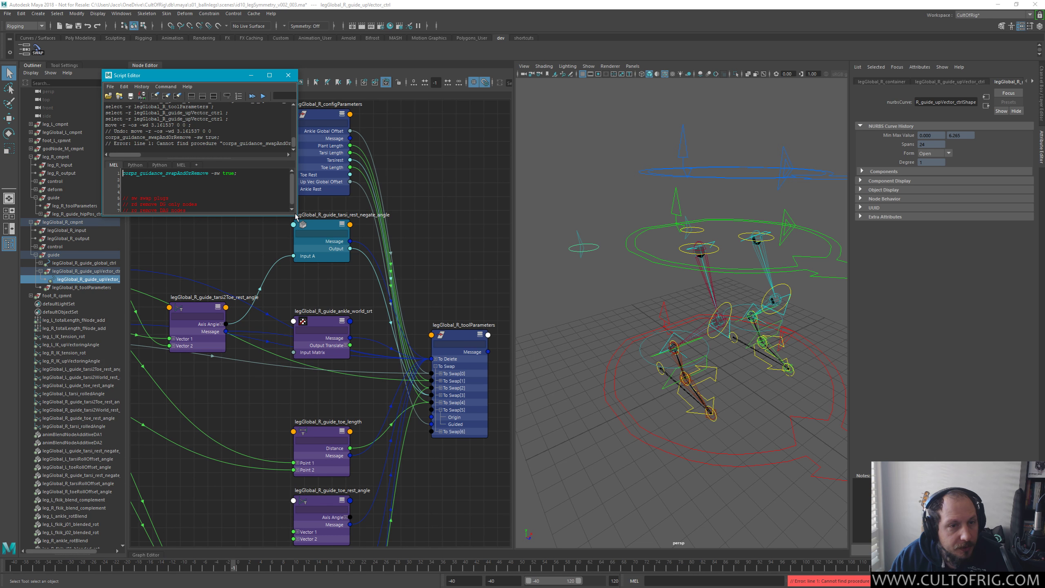
click(288, 76)
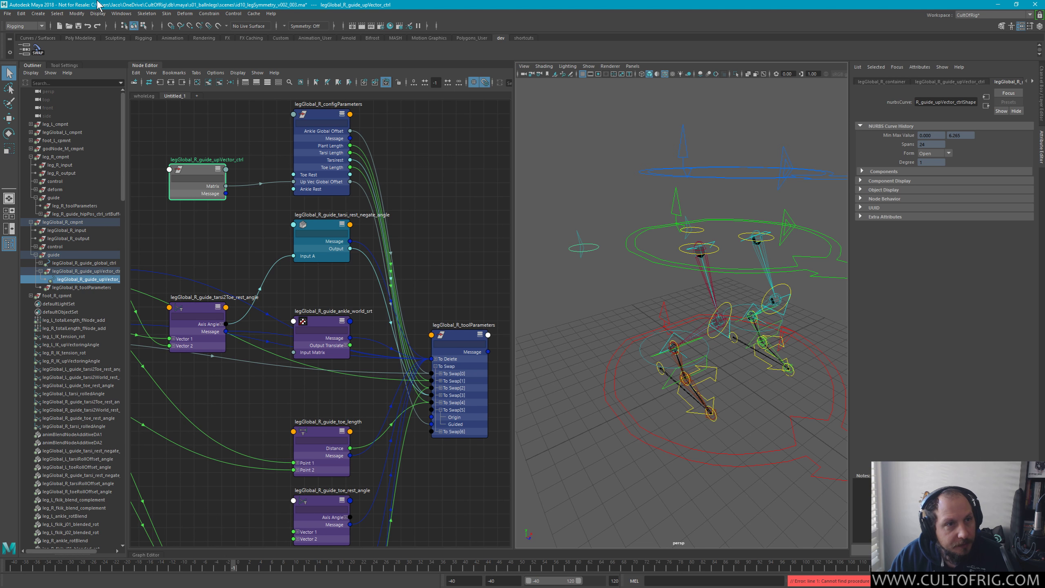
Browse for and load the plug-in that provides corps_guidance_swapAndOrRemove, using the Plug-in Manager
click(120, 13)
mouse_move(164, 91)
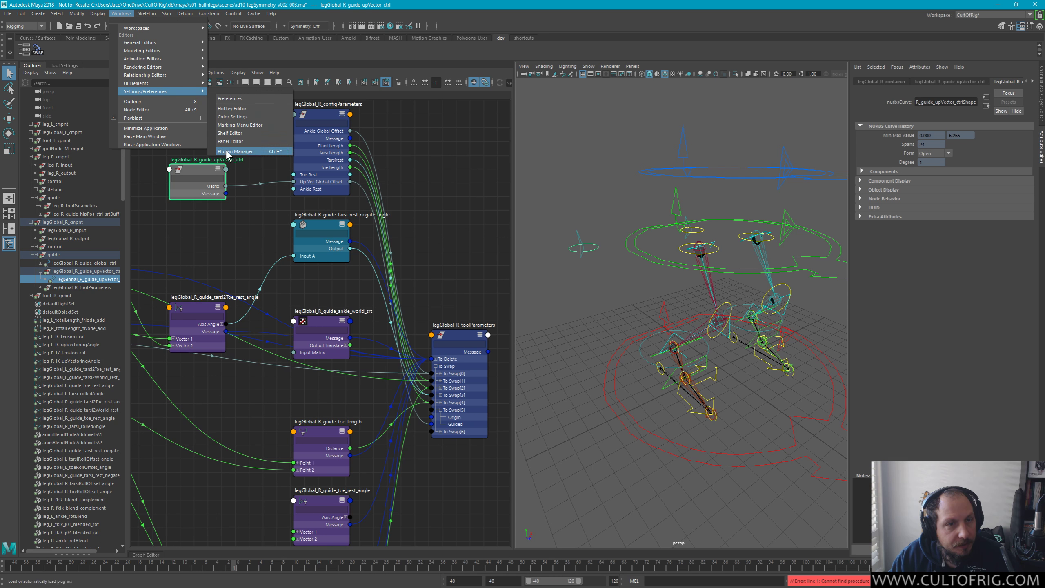
click(226, 151)
drag(732, 218, 1044, 218)
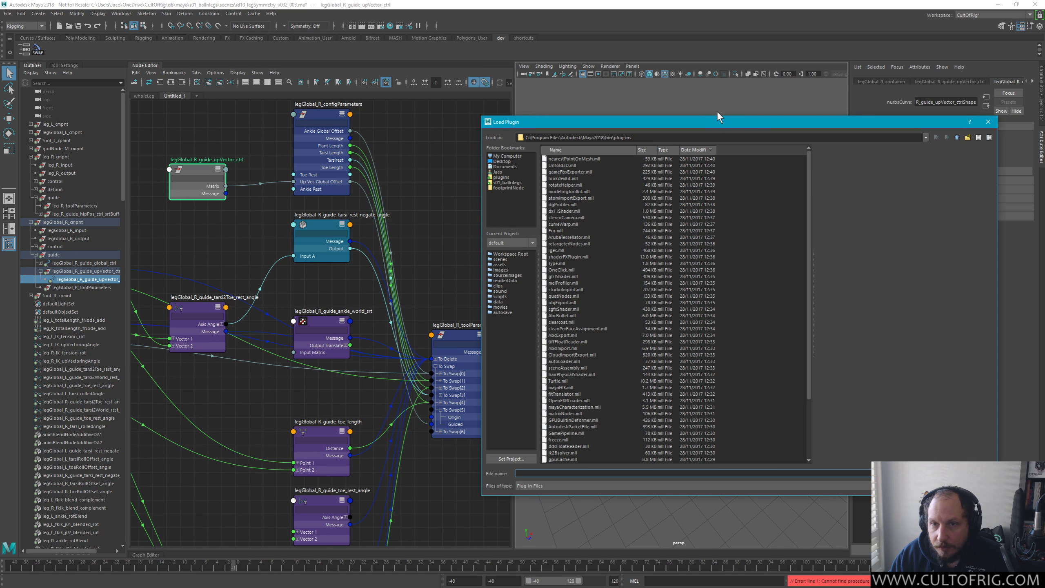
drag(703, 117, 702, 96)
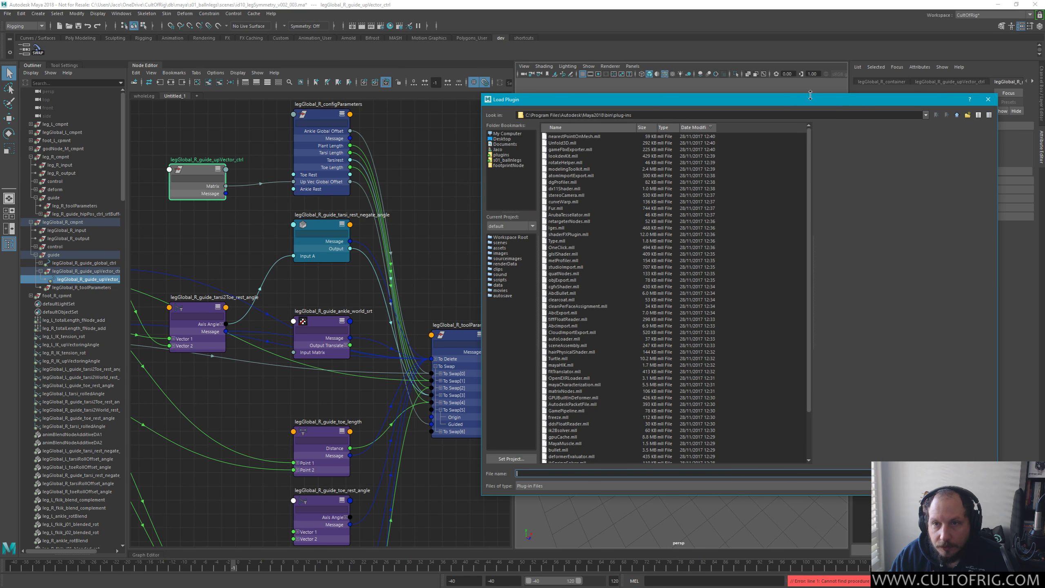
drag(792, 102, 1044, 106)
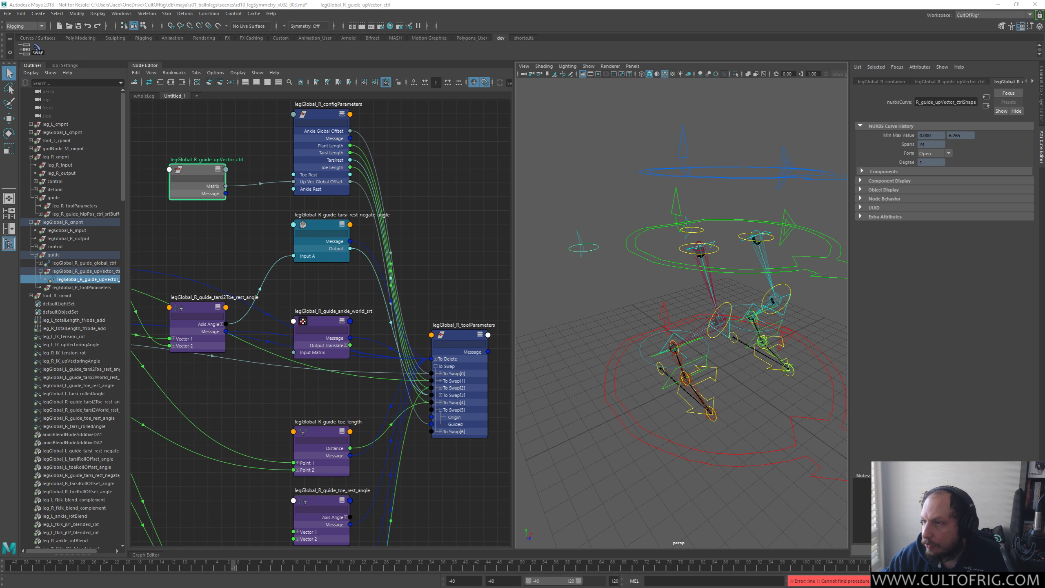
key(alt+Tab)
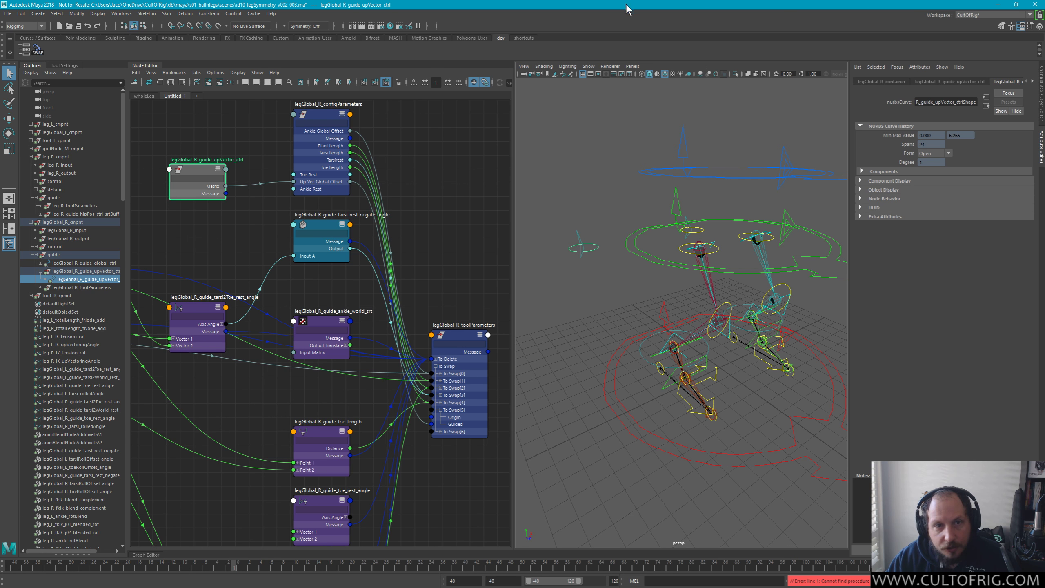
Reselect the right up-vector guide control and run the swap script on it
click(605, 233)
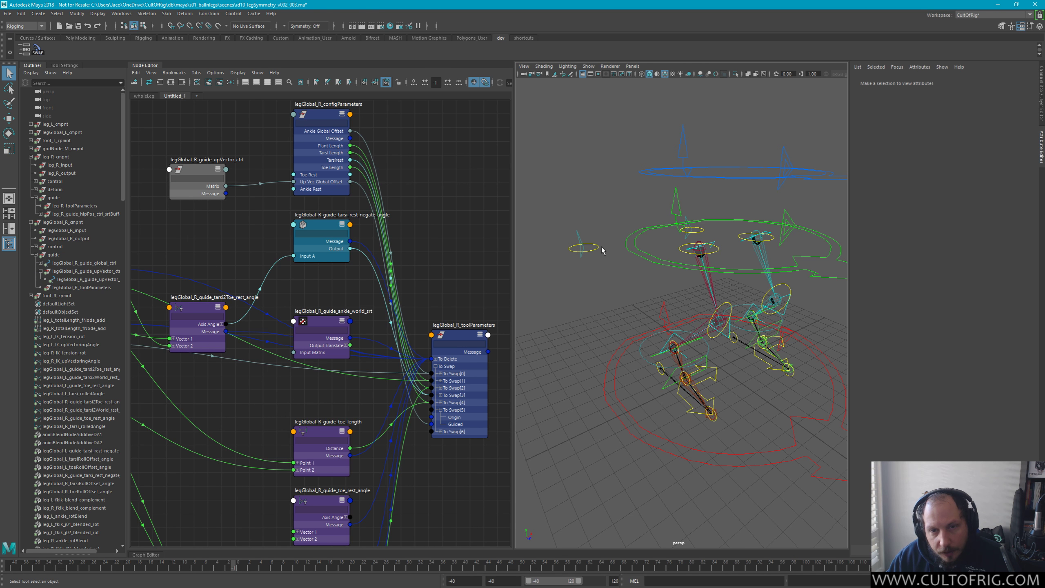
click(599, 249)
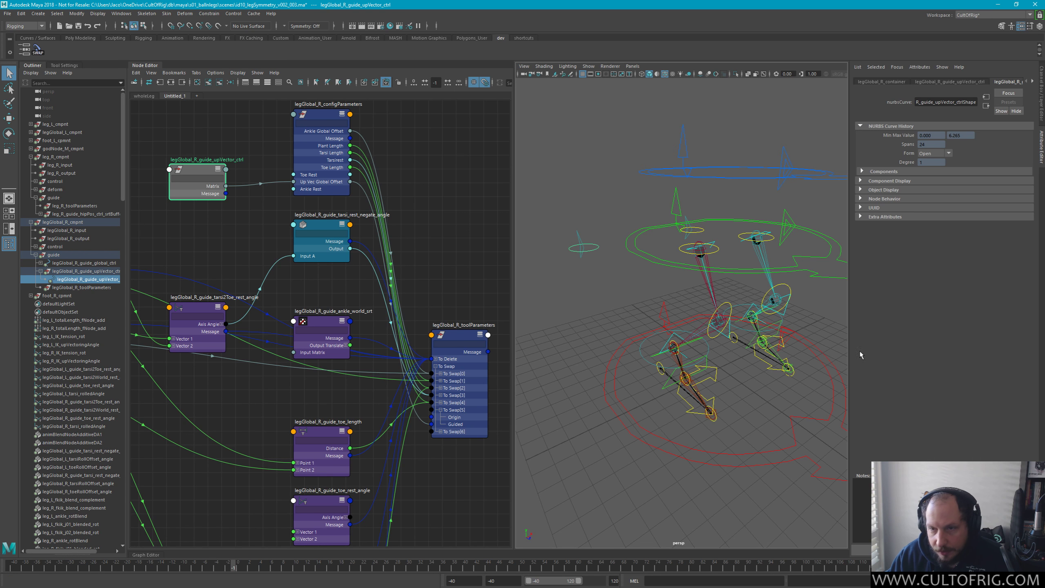
click(37, 51)
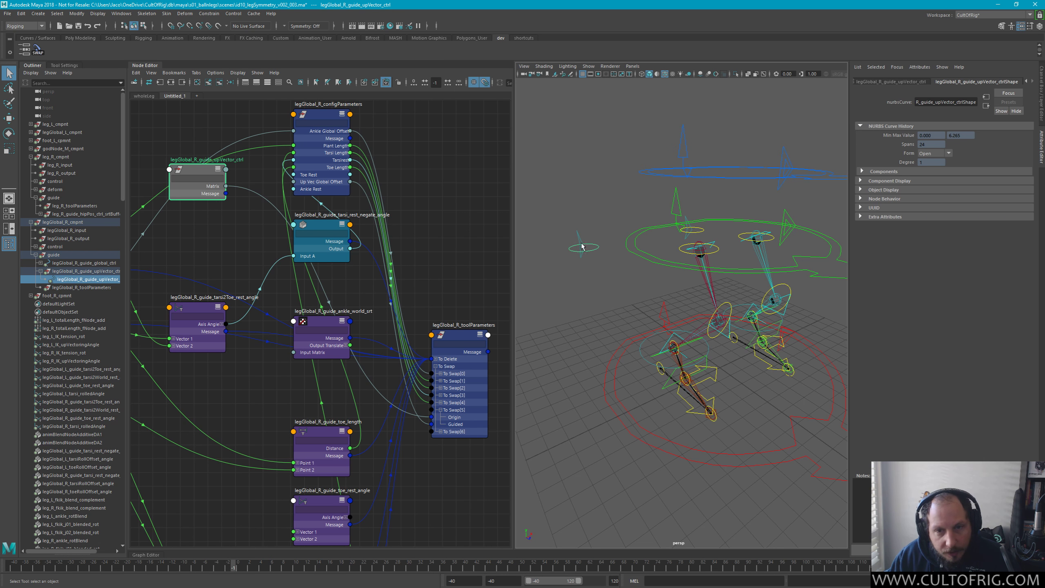
Test the swapped setup by moving the right up-vector guide control along X, and undo the move
key(w)
mouse_move(604, 244)
mouse_down()
mouse_move(535, 255)
mouse_move(613, 243)
mouse_up()
key(ctrl+z)
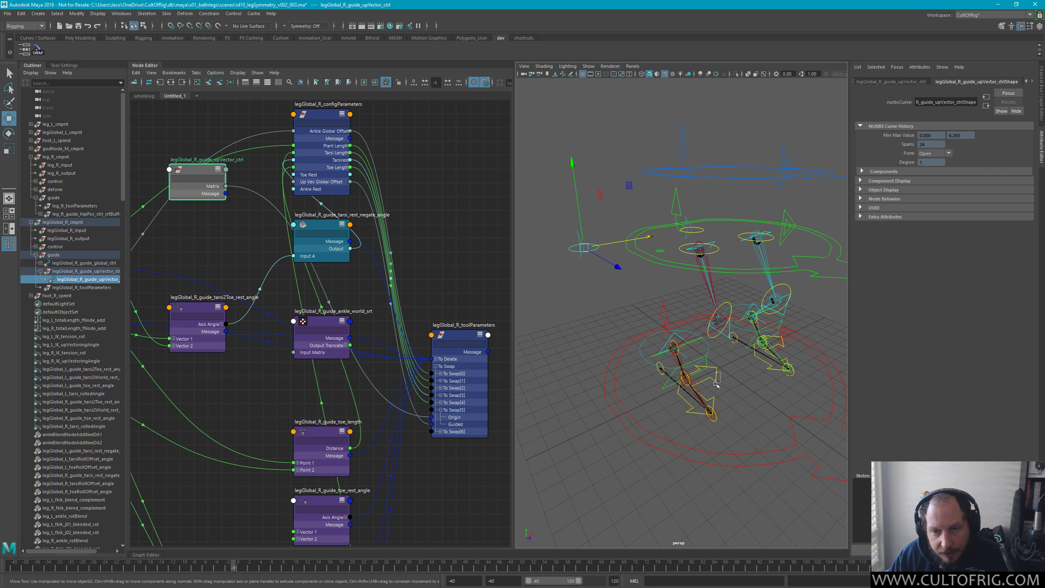
Select the right global guide control, try moving it along X with the swapped connections, and undo the move
click(715, 382)
mouse_move(733, 360)
mouse_down()
mouse_move(589, 409)
mouse_move(756, 346)
mouse_move(650, 387)
mouse_move(734, 359)
mouse_up()
key(ctrl+z)
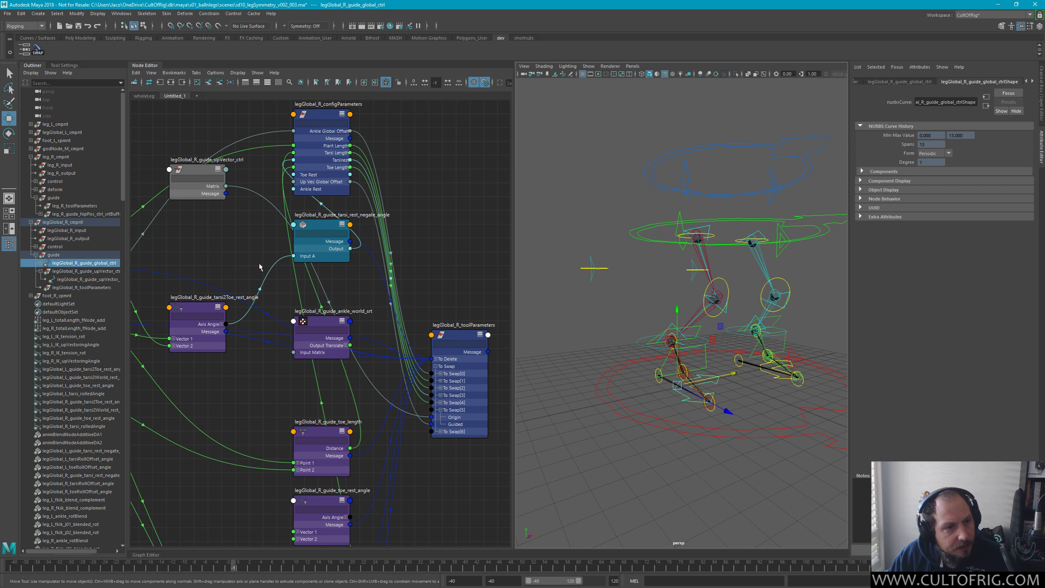
scroll(714, 388, up, 3)
alt+drag(732, 390, 758, 408)
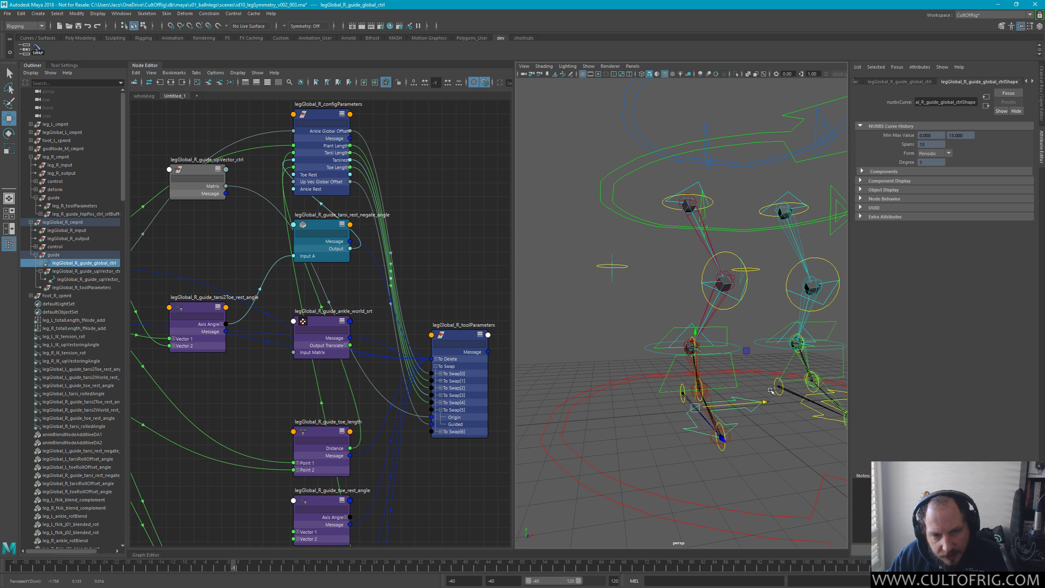
key(ctrl+z)
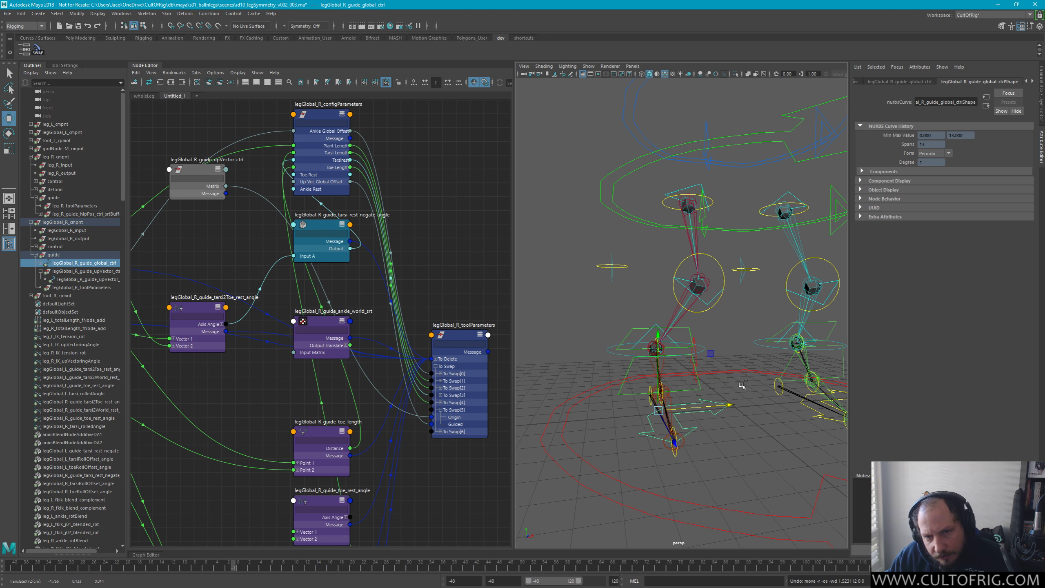
Undo the selections and the guidance swap, and expand To Swap[0] on legGlobal_R_toolParameters
key(ctrl+z)
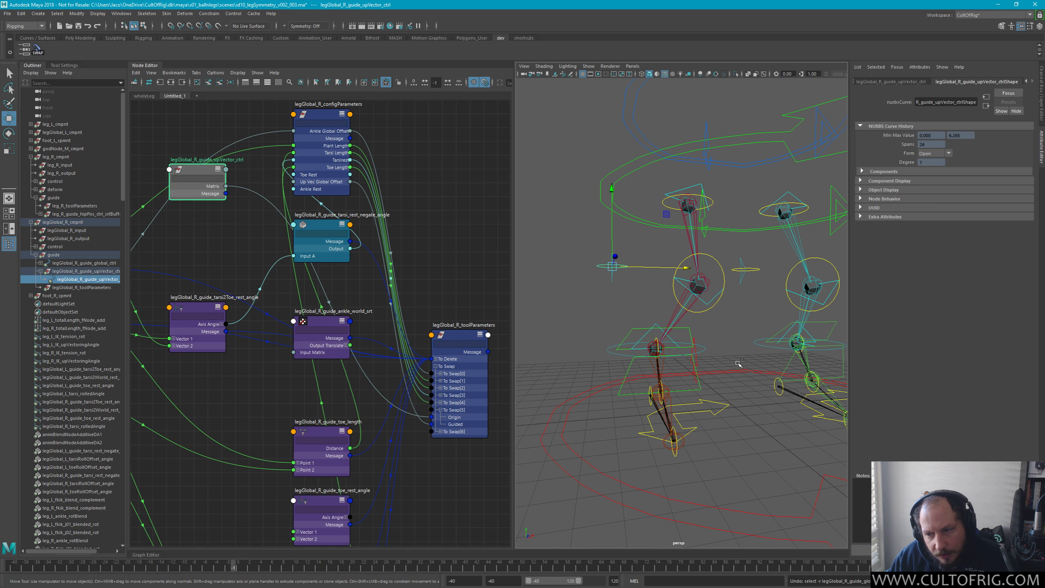
key(ctrl+z)
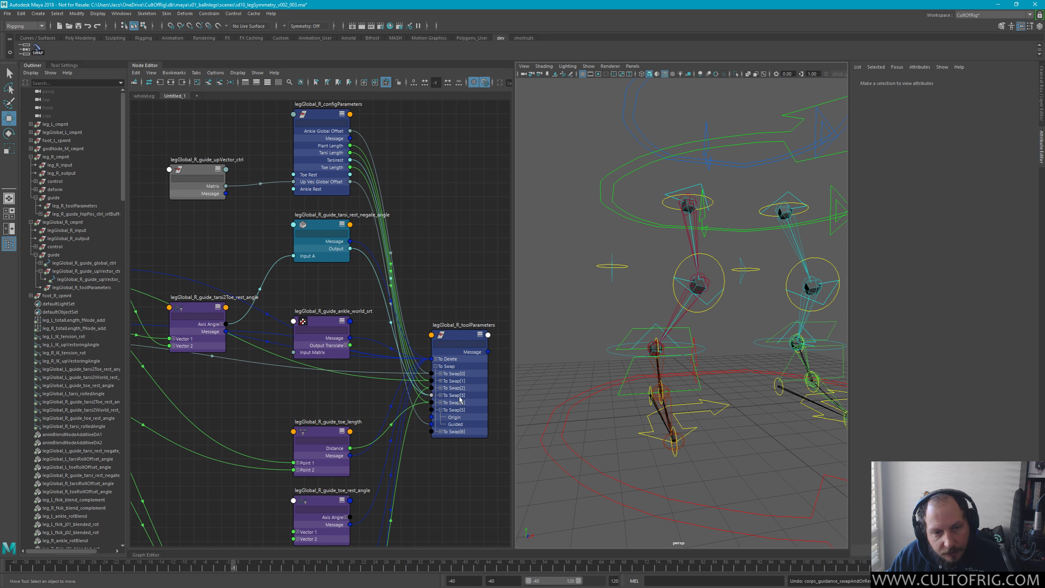
click(440, 373)
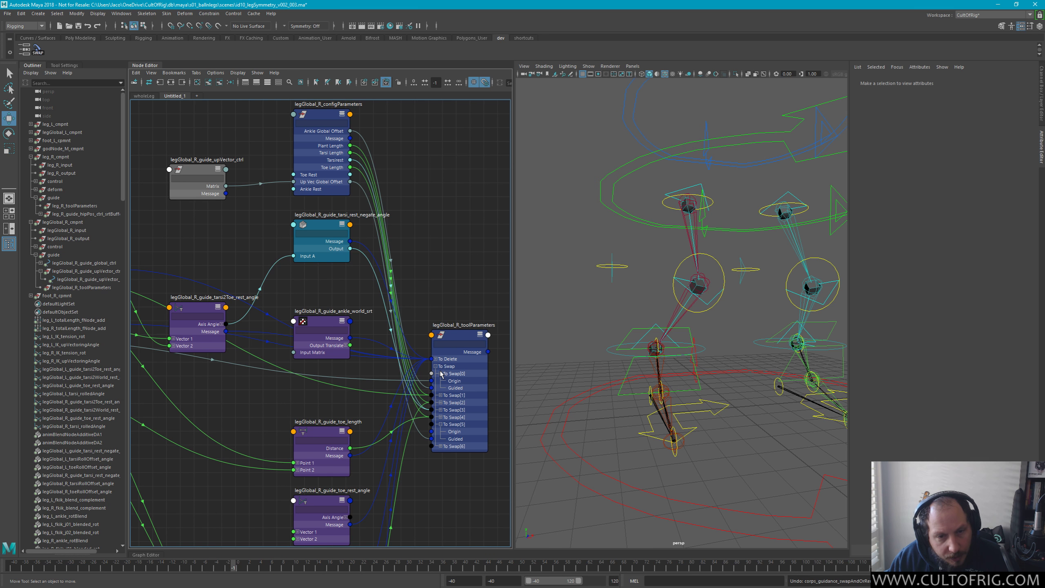
Try moving the right global guide control along X with the original connections, undoing each move
click(725, 411)
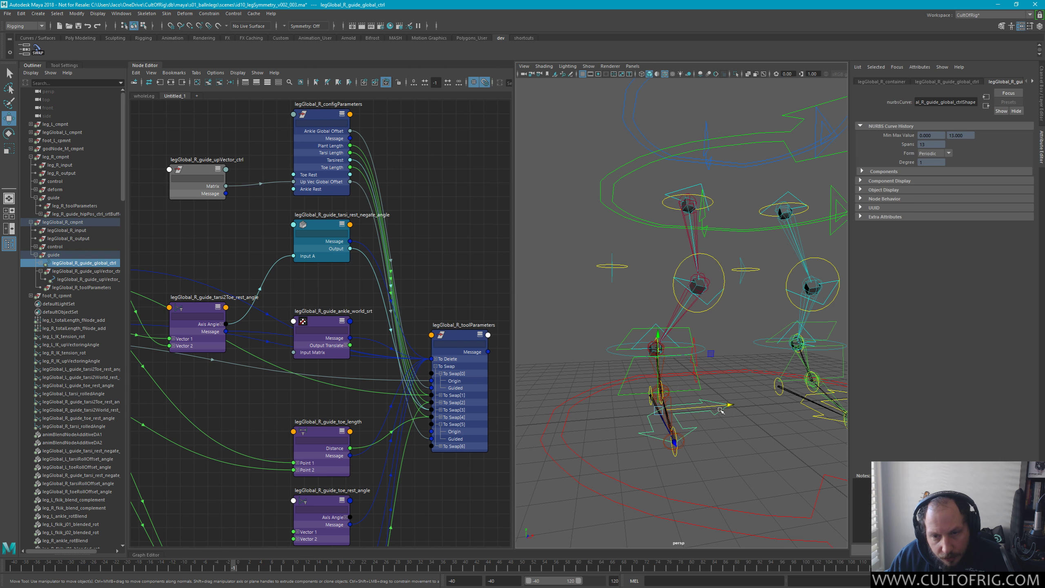
drag(710, 408, 655, 412)
key(ctrl+z)
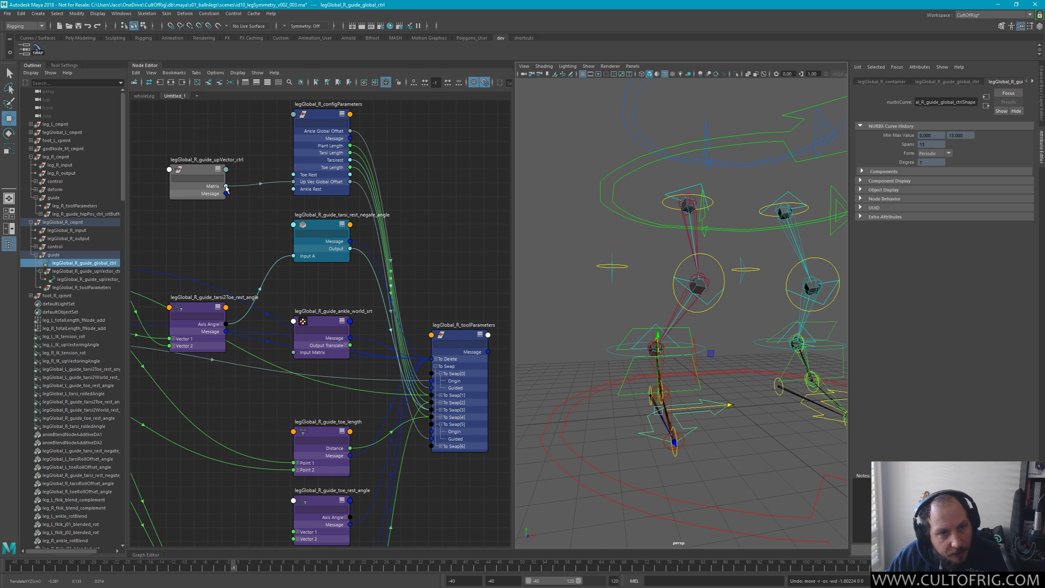
mouse_move(226, 187)
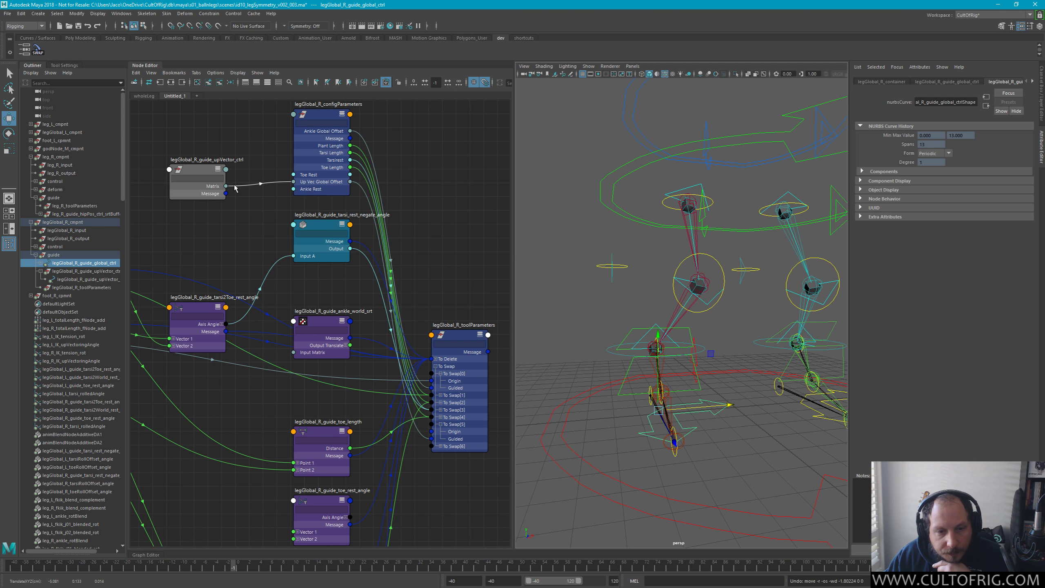
drag(734, 407, 694, 422)
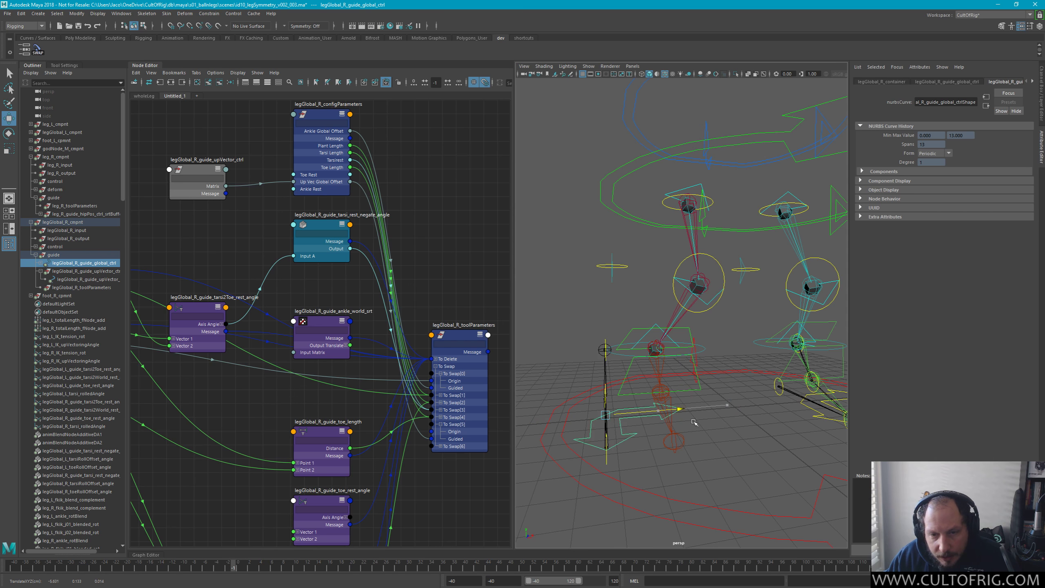
key(ctrl+z)
key(ctrl+z)
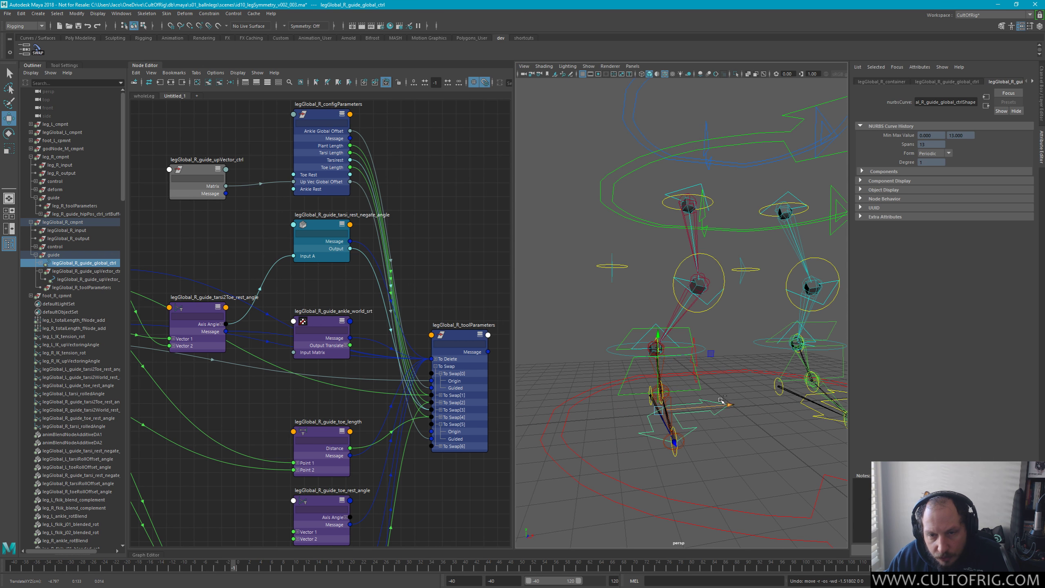
Select leg_R_guide_kneePos_ctrl, try moving it along Z, and undo the move
click(717, 264)
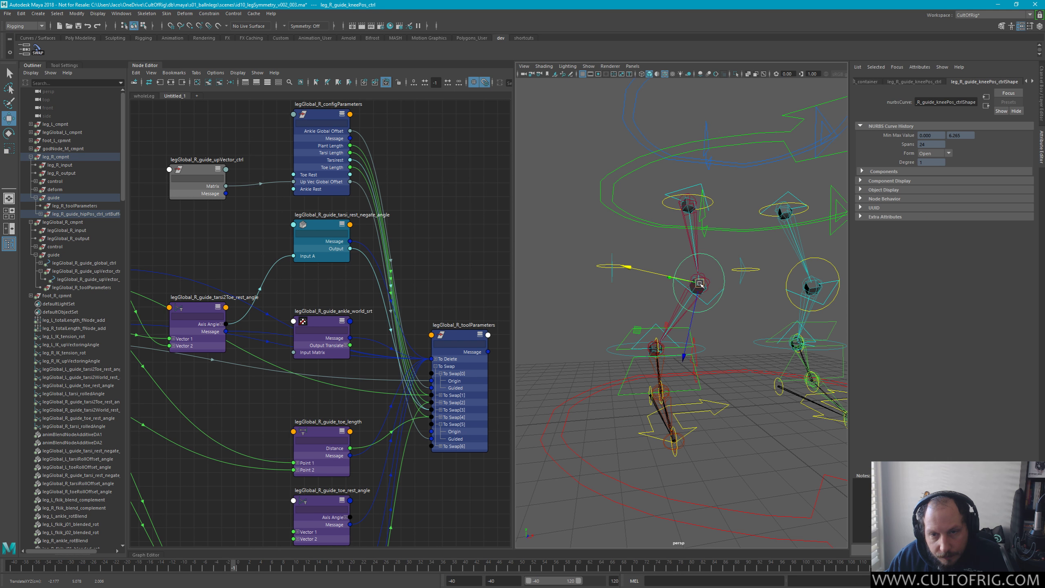
drag(690, 329, 707, 264)
key(ctrl+z)
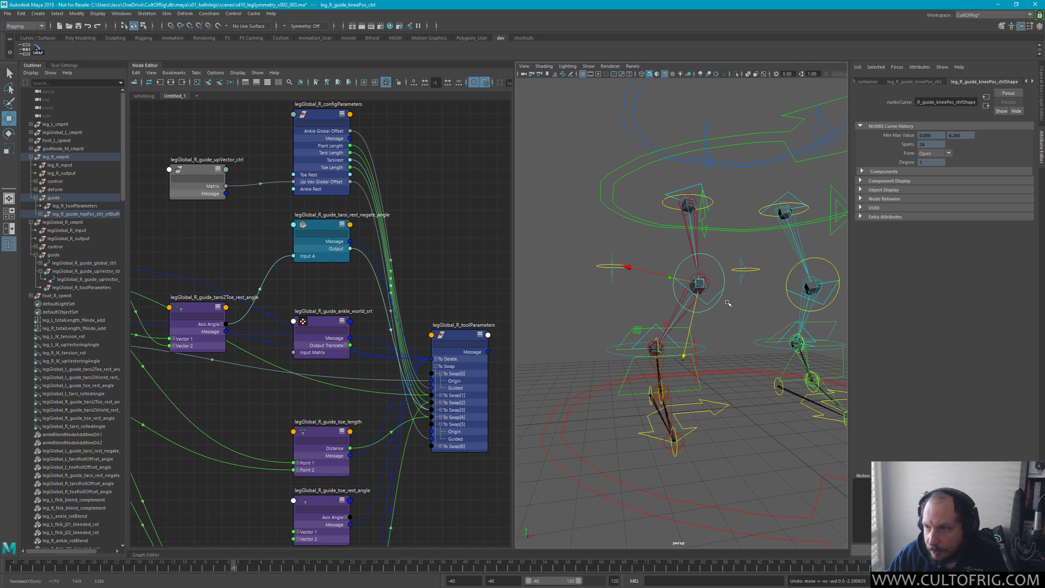
key(q)
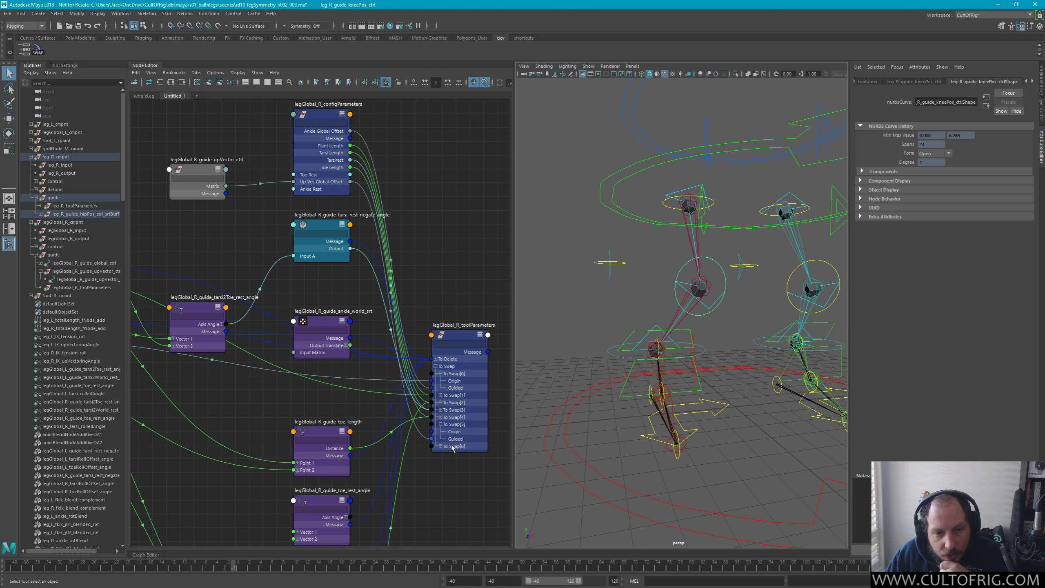
Connect legGlobal_R_guide_upVector_ctrl's Matrix to To Swap[5] Origin on legGlobal_R_toolParameters, and disconnect it from Up Vec Global Offset on legGlobal_R_configParameters
drag(226, 193, 434, 437)
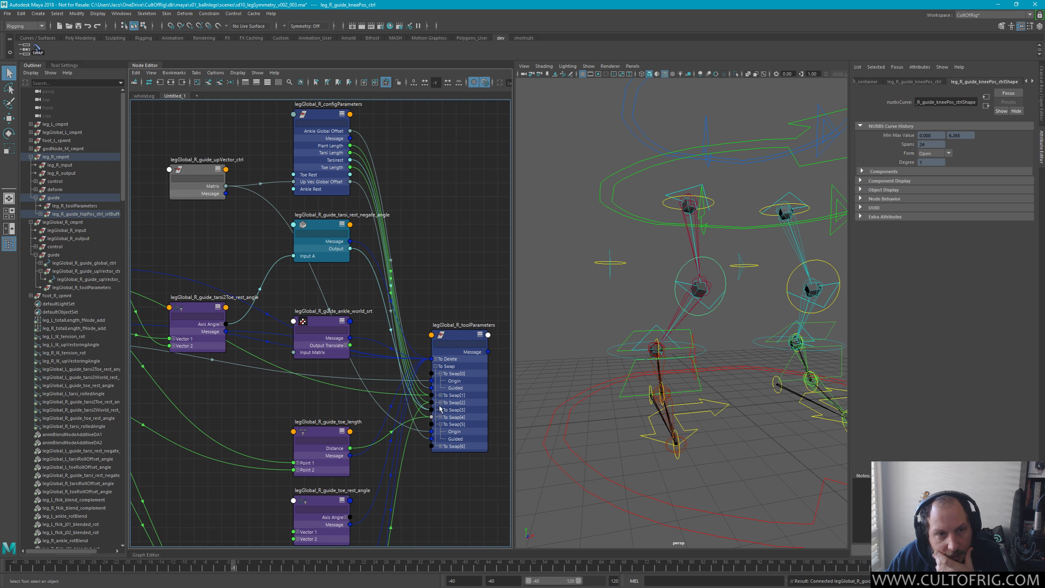
click(426, 439)
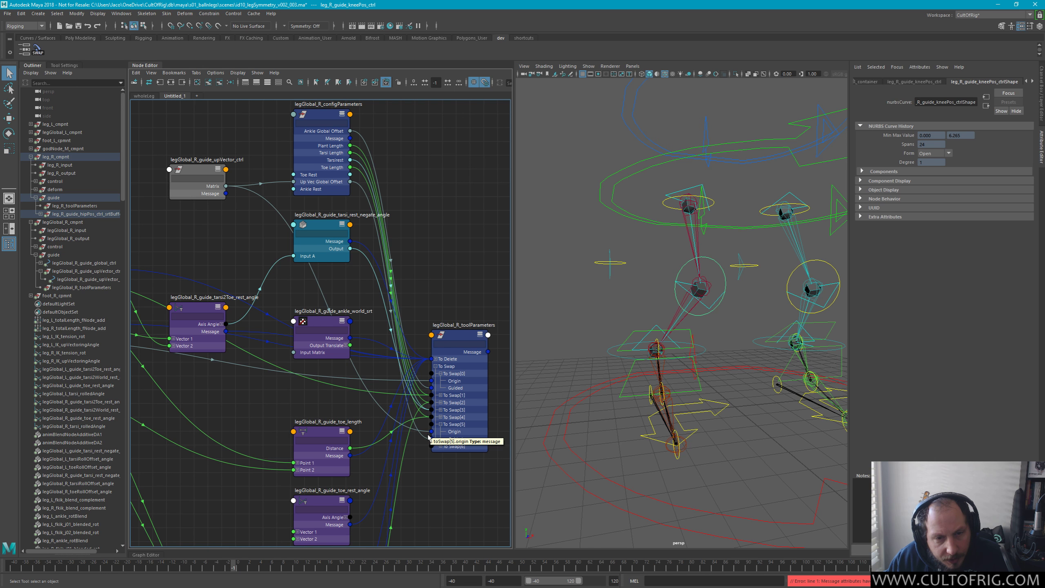
click(279, 180)
key(Delete)
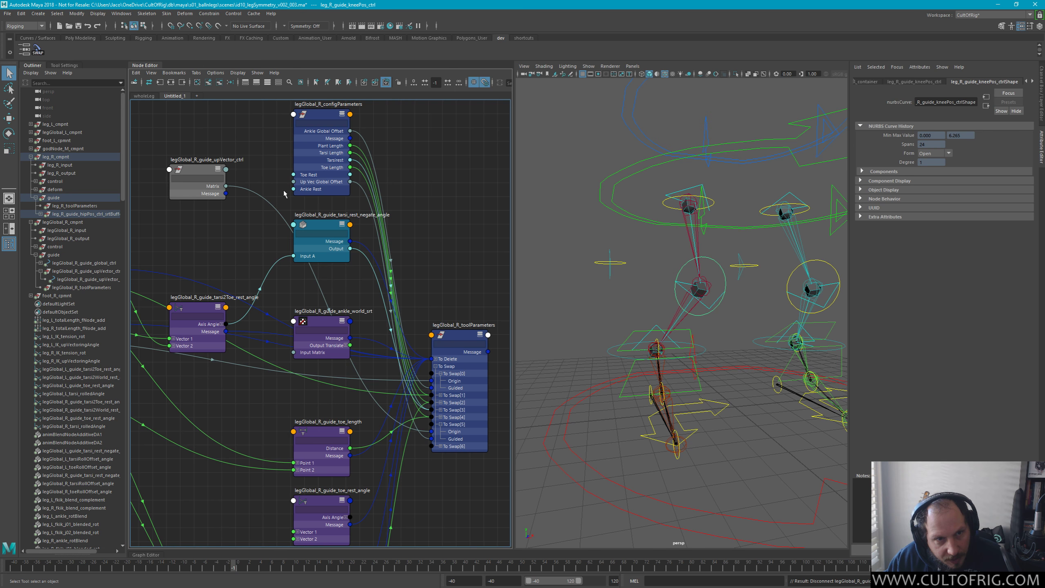
Select the right global guide control and then the right up-vector guide control, try moving the latter, and undo the move
click(684, 398)
key(w)
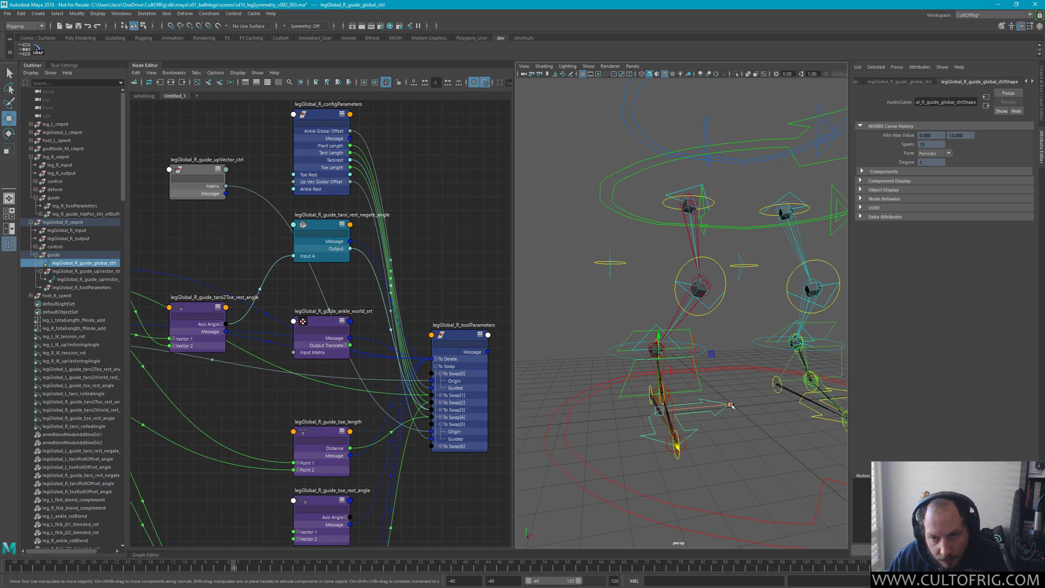
click(642, 262)
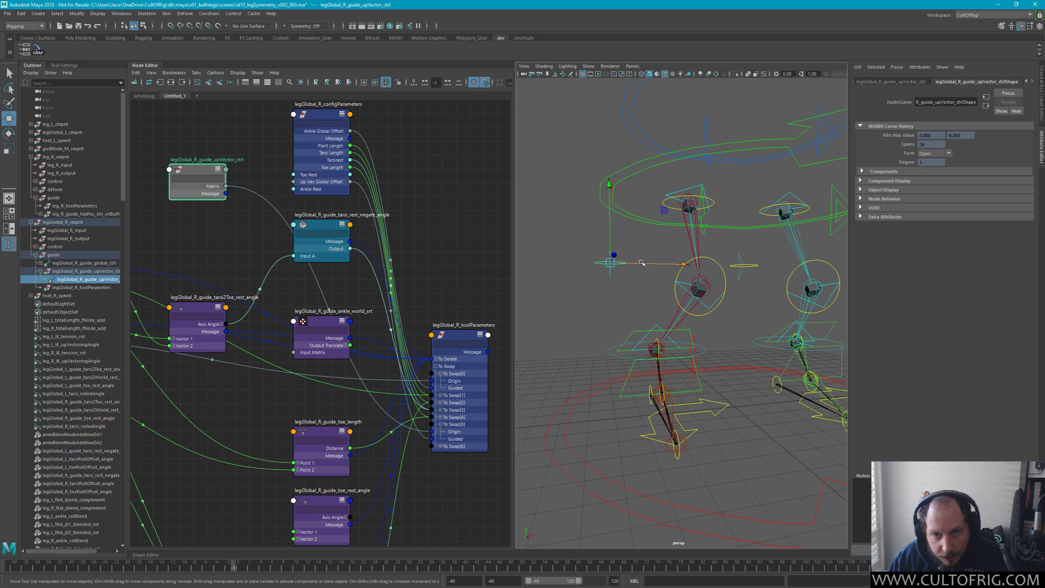
mouse_move(641, 262)
mouse_down()
mouse_move(617, 275)
mouse_move(678, 268)
mouse_move(612, 216)
mouse_move(632, 273)
mouse_up()
key(ctrl+z)
key(q)
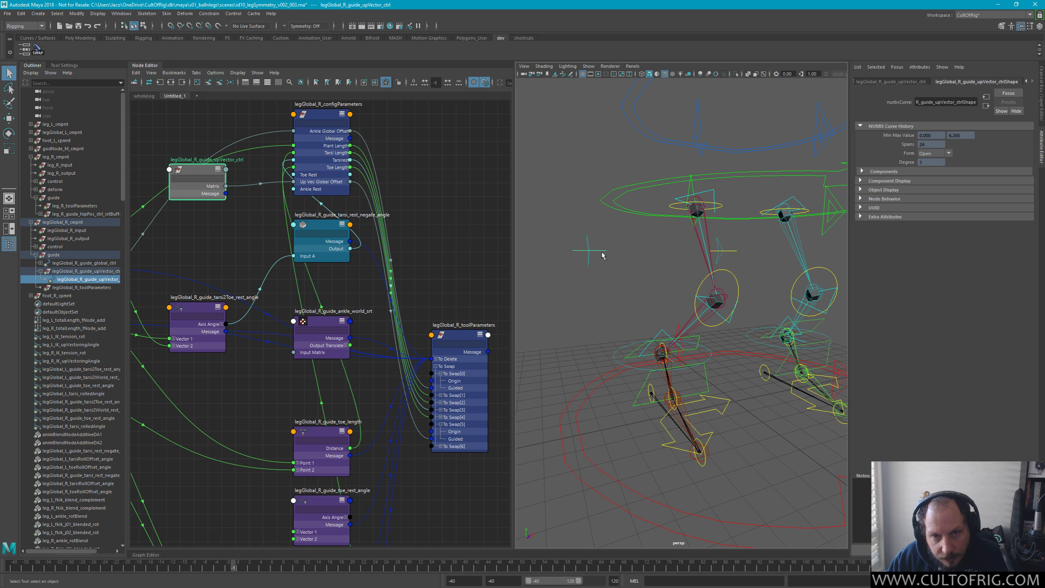
Try moving legGlobal_R_guide_upVector_ctrl along X, then undo that and the earlier changes back to the global guide control
key(w)
drag(626, 250, 622, 195)
key(ctrl+z)
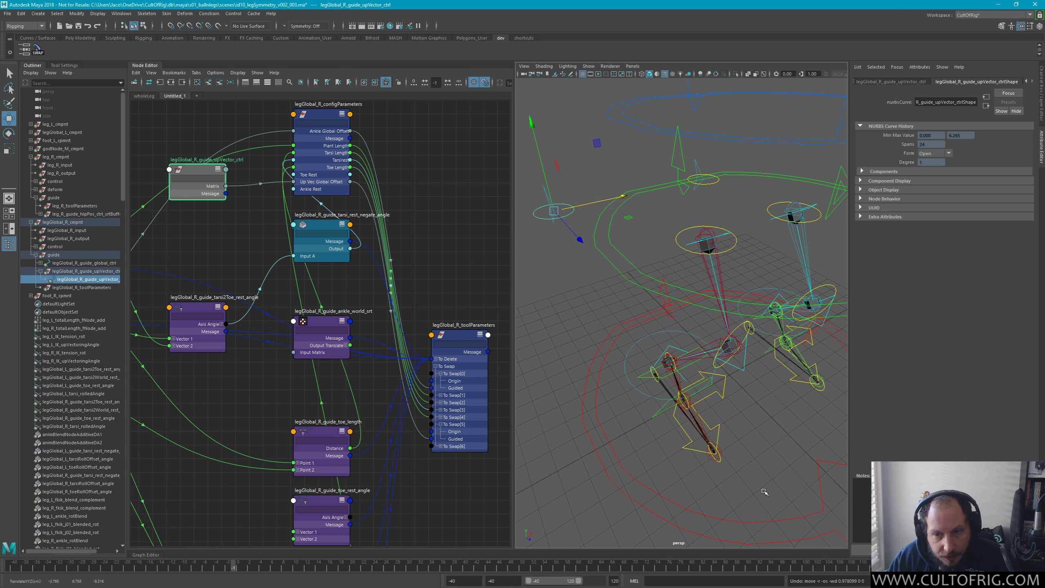
key(ctrl+z)
key(ctrl+z)
key(ctrl+z)
key(ctrl+z)
key(ctrl+z)
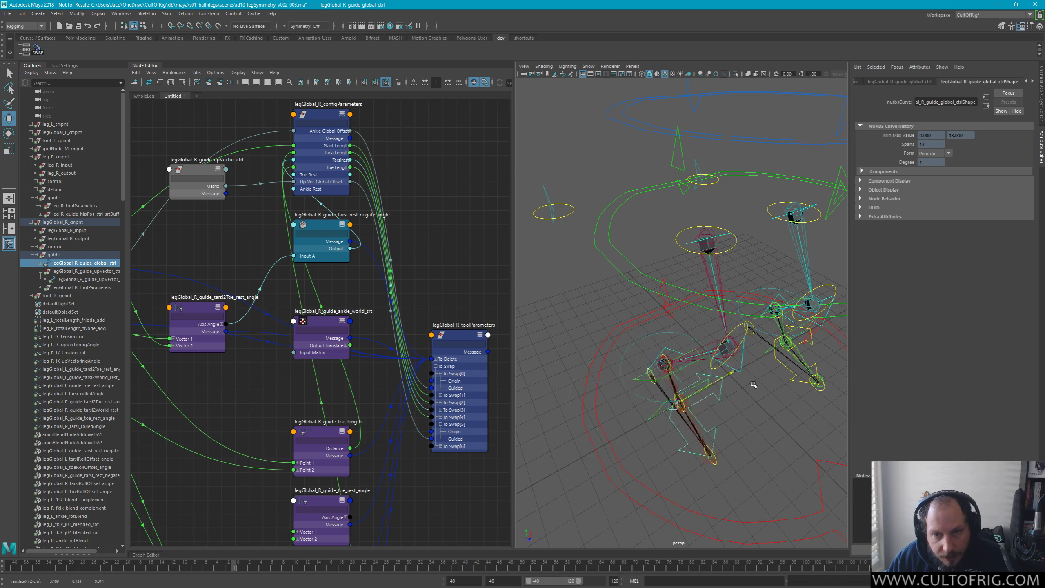
key(ctrl+z)
key(q)
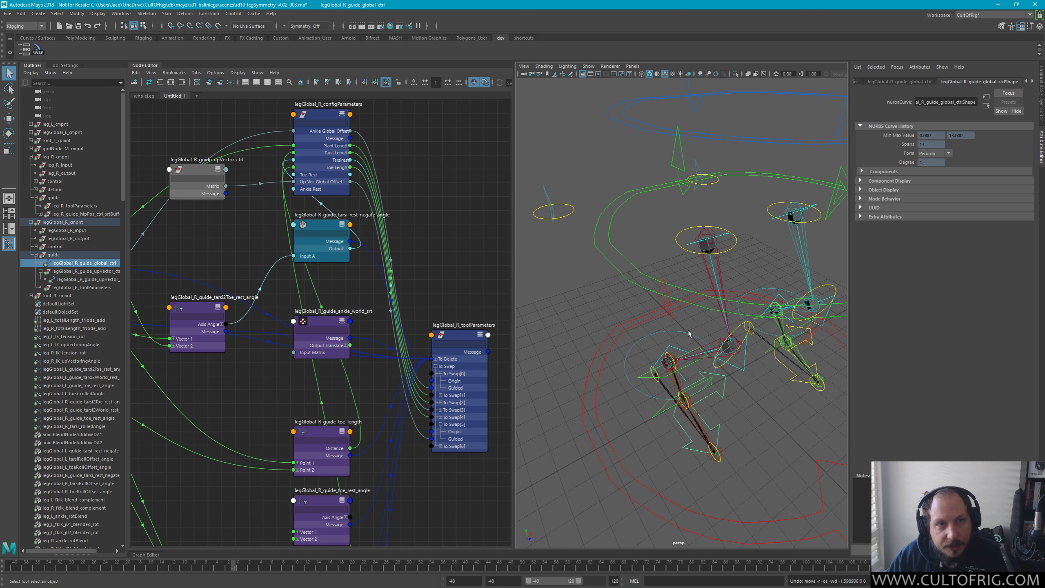
Save the scene incrementally as version v002_004 and clear the selection
alt+drag(689, 333, 683, 306)
key(ctrl+shift+s)
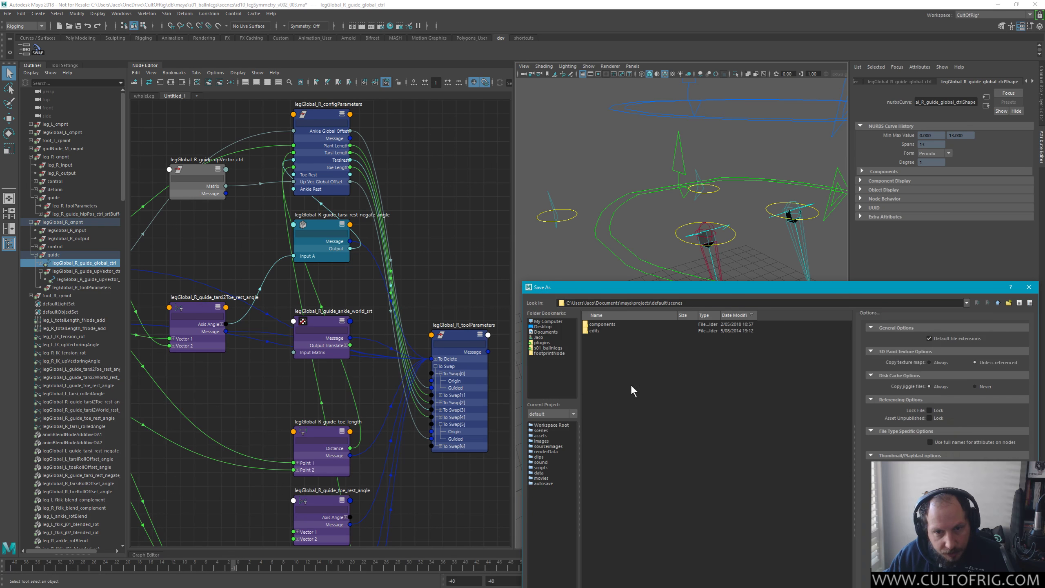
key(Escape)
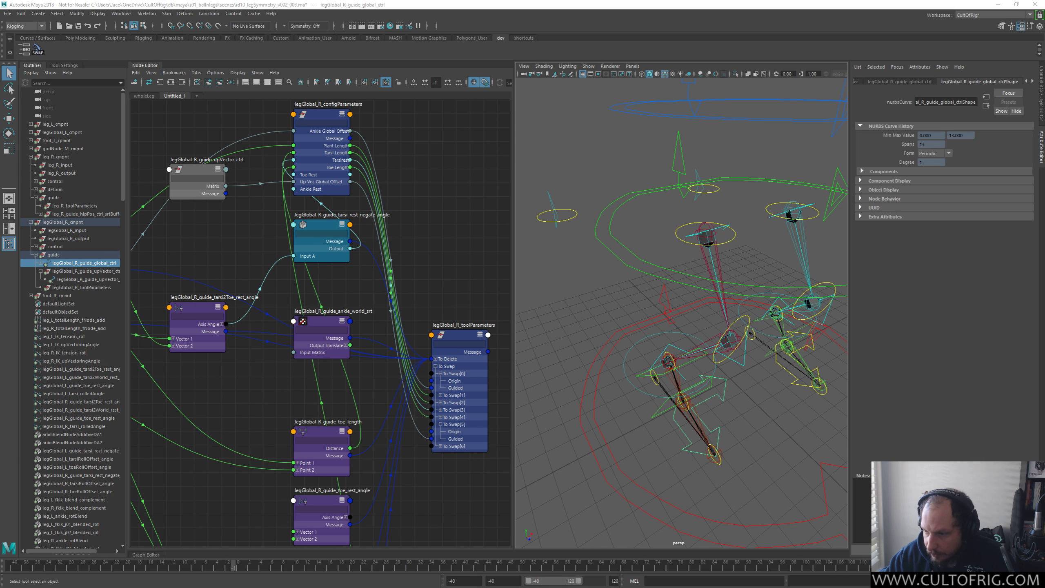
key(ctrl+alt+s)
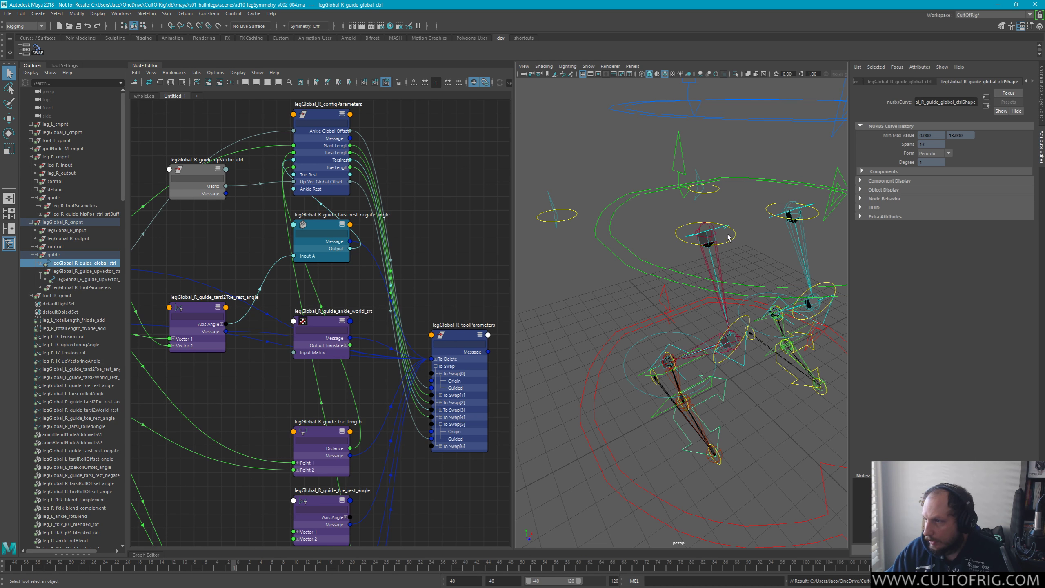
click(661, 168)
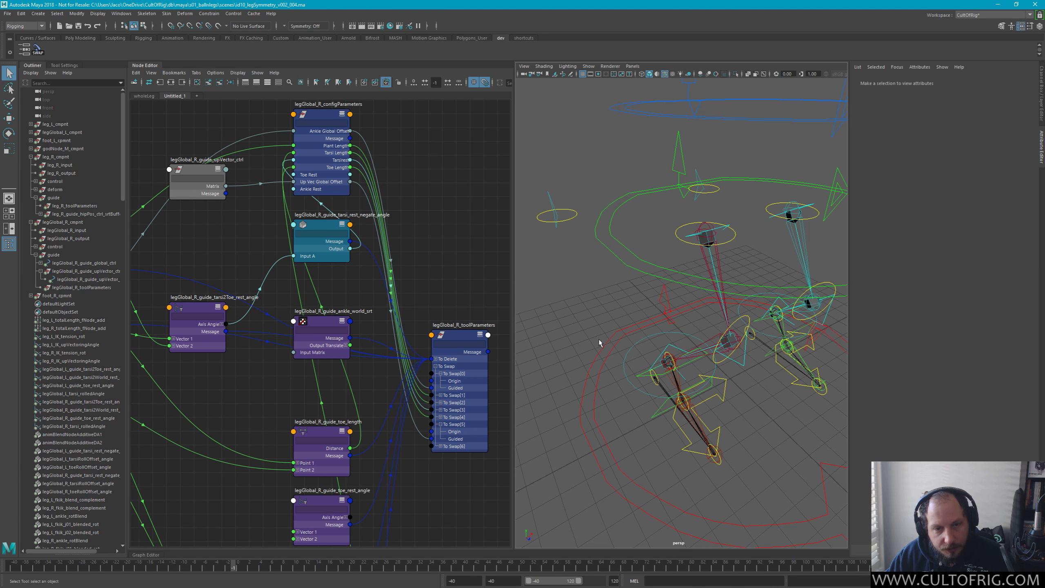
Widen the perspective viewport beside the Node Editor and reframe the node graph and the right leg
drag(514, 285, 481, 286)
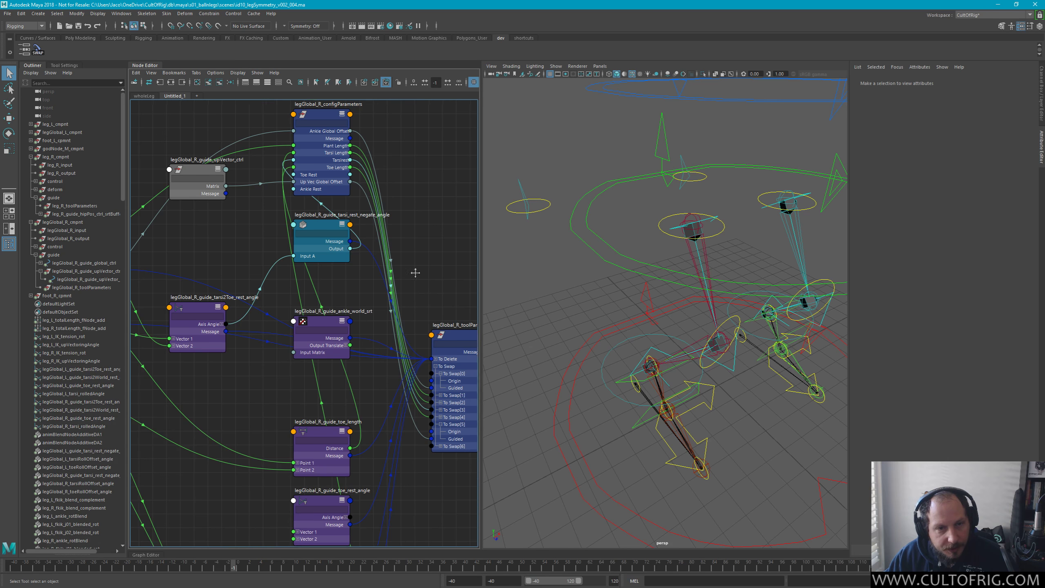
alt+middle_drag(399, 269, 426, 288)
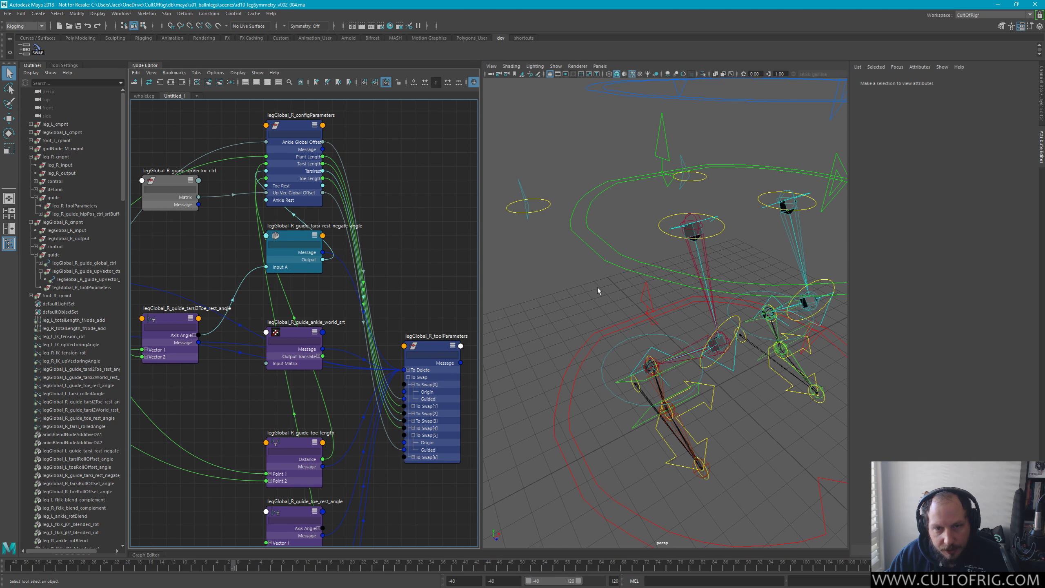
alt+drag(603, 300, 695, 325)
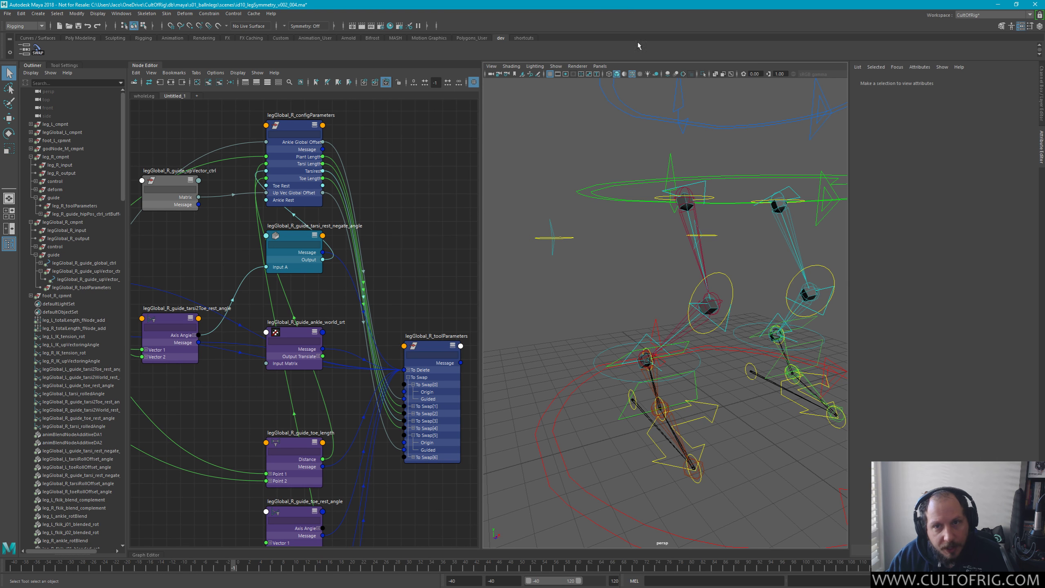
alt+drag(660, 283, 669, 269)
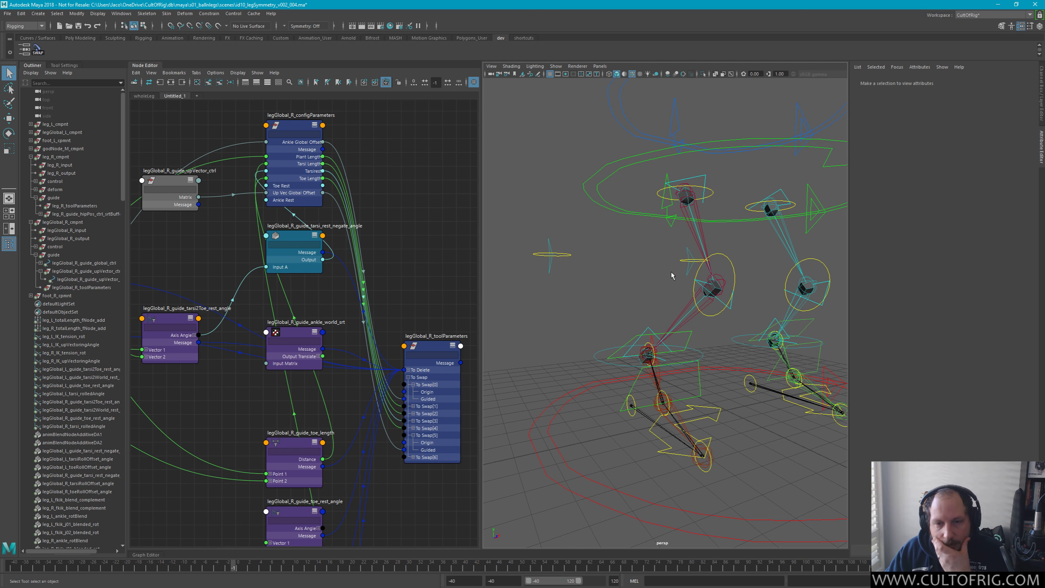
Try moving leg_R_guide_kneePos_ctrl along Z and undo the move
click(731, 266)
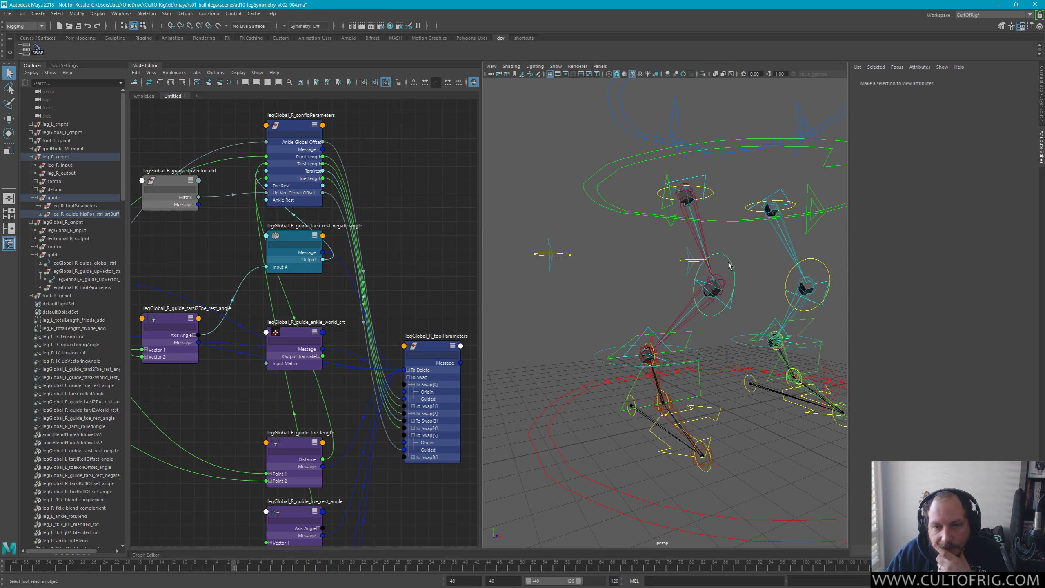
key(w)
drag(704, 336, 721, 293)
key(ctrl+z)
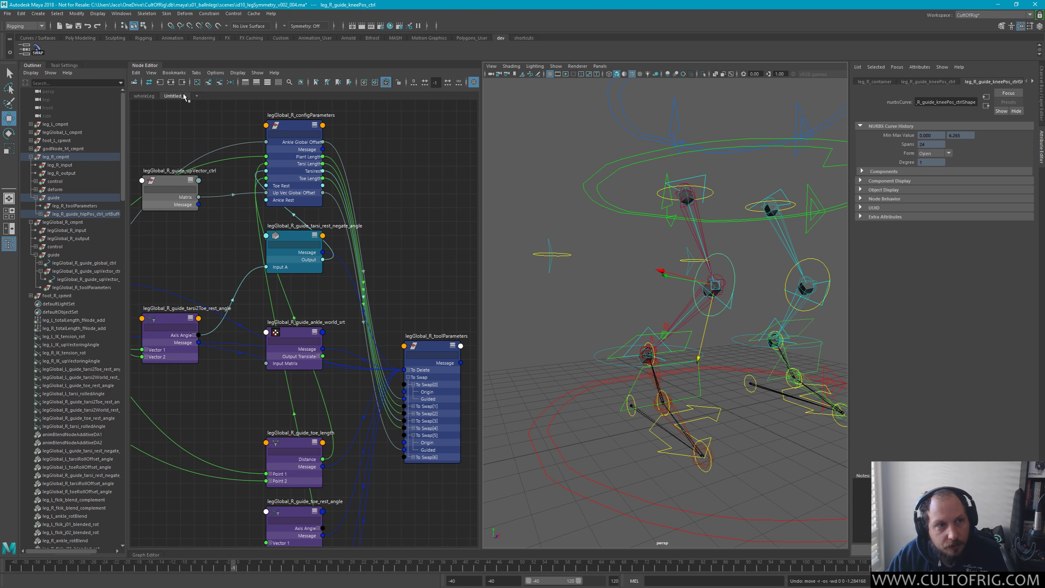
With the guidance swapped, try moving legGlobal_R_upVector_ctrl along X, undo the move, and reselect the right up-vector guide control
click(568, 255)
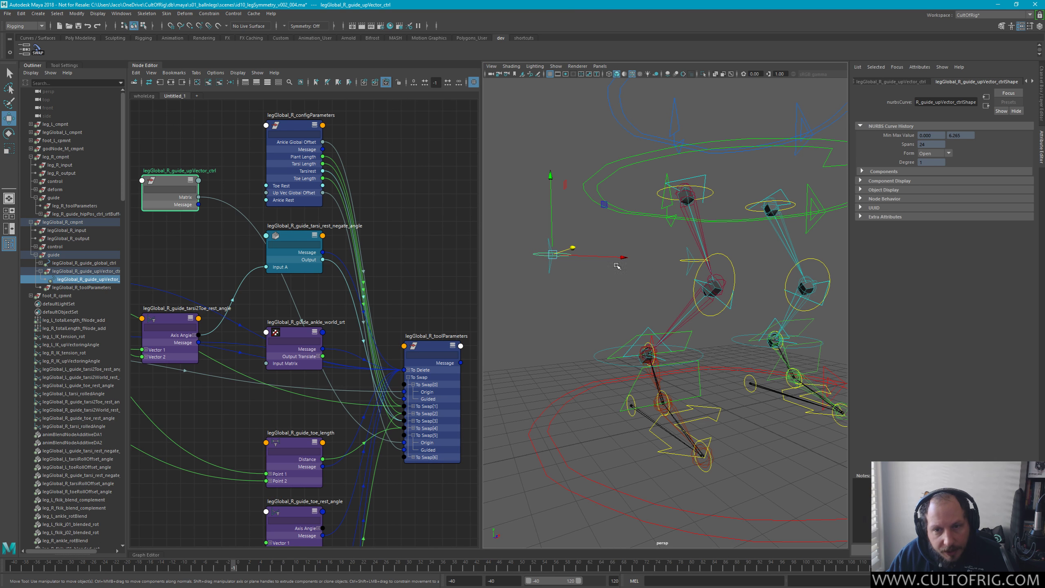
click(537, 253)
key(q)
key(w)
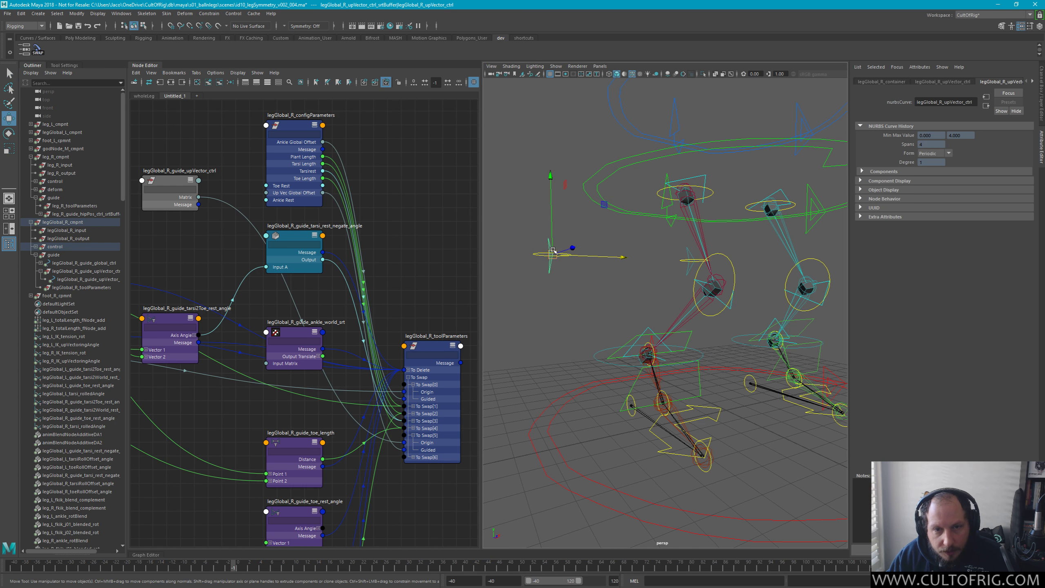
drag(592, 257, 580, 259)
key(ctrl+z)
click(569, 254)
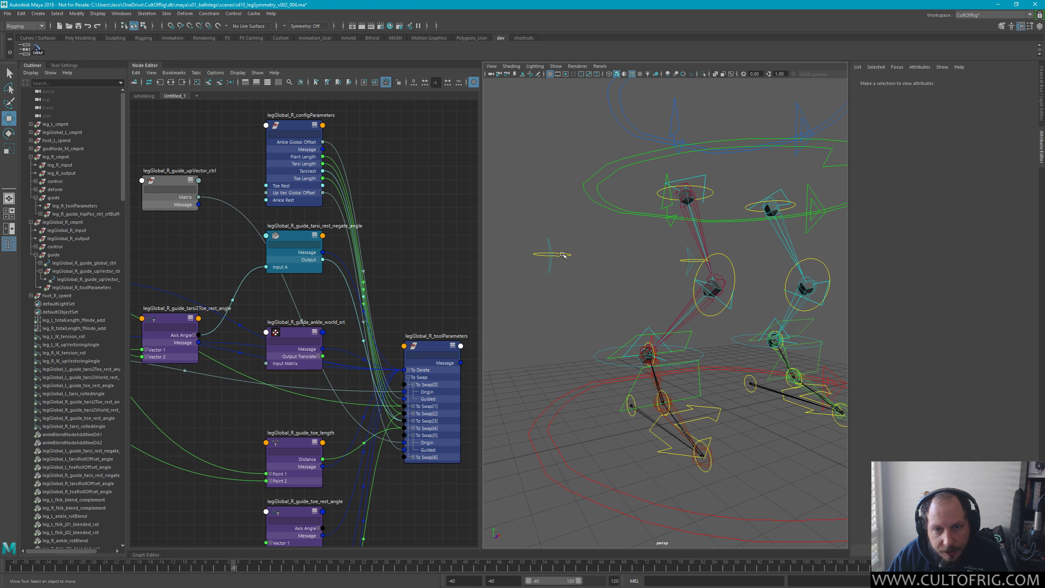
Try moving the right global guide control along X and leg_R_guide_kneePos_ctrl in the swapped state, undoing each move
click(713, 409)
mouse_move(704, 413)
mouse_down()
mouse_move(660, 423)
mouse_move(721, 409)
mouse_up()
key(ctrl+z)
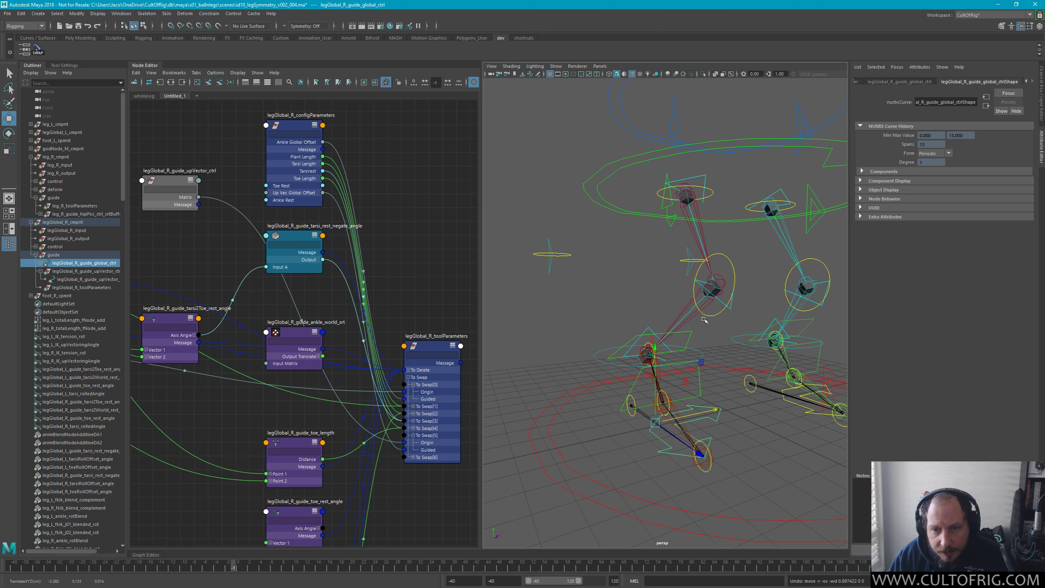
click(713, 283)
key(ctrl+z)
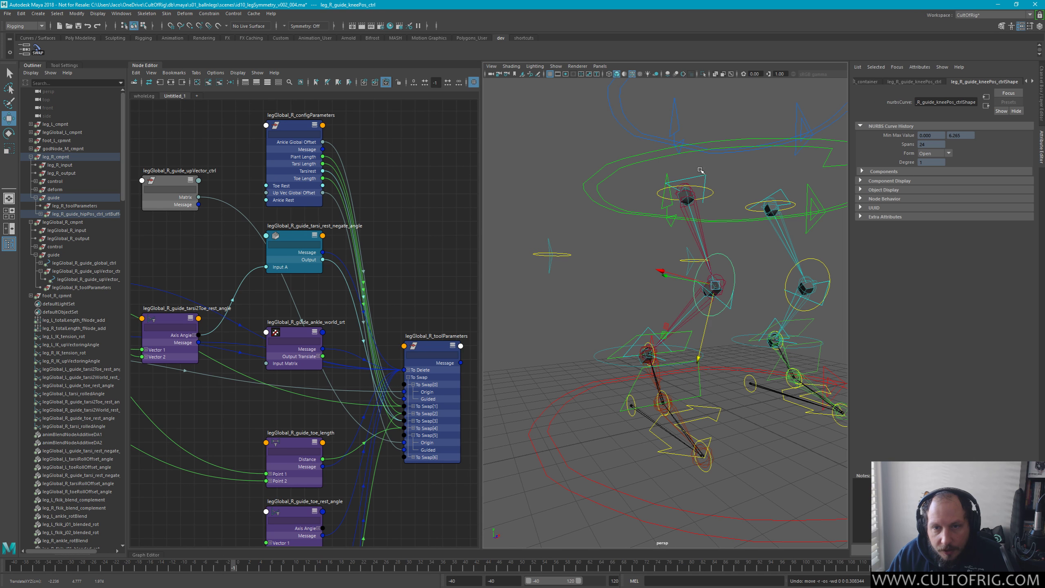
click(701, 170)
Try rotating godNode_M_master_ctrl and moving it away from the grid centre while the guidance is swapped
scroll(747, 250, down, 8)
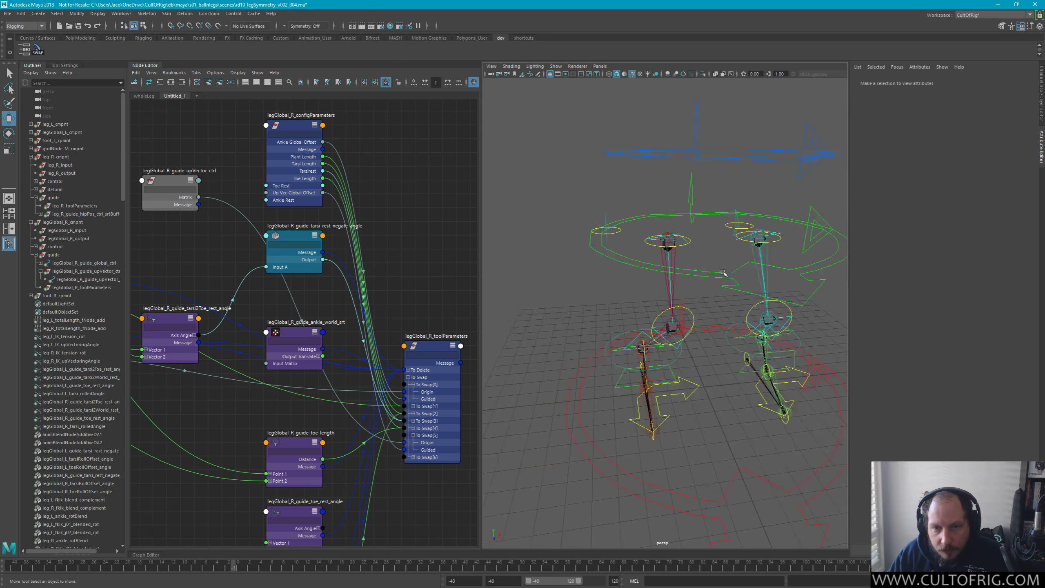
click(705, 396)
key(e)
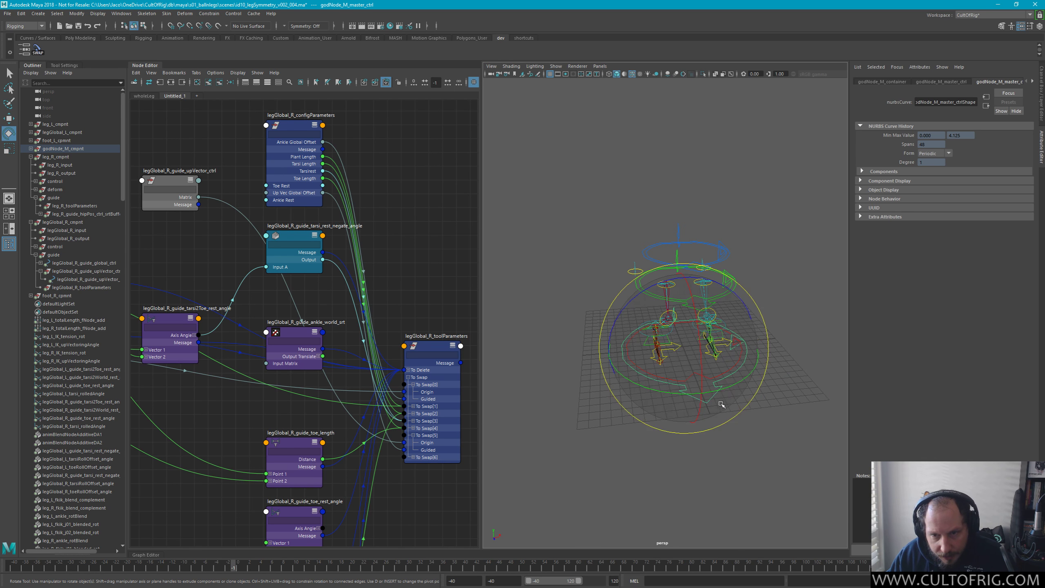
drag(732, 405, 577, 360)
key(w)
alt+drag(639, 385, 699, 357)
alt+drag(727, 308, 683, 323)
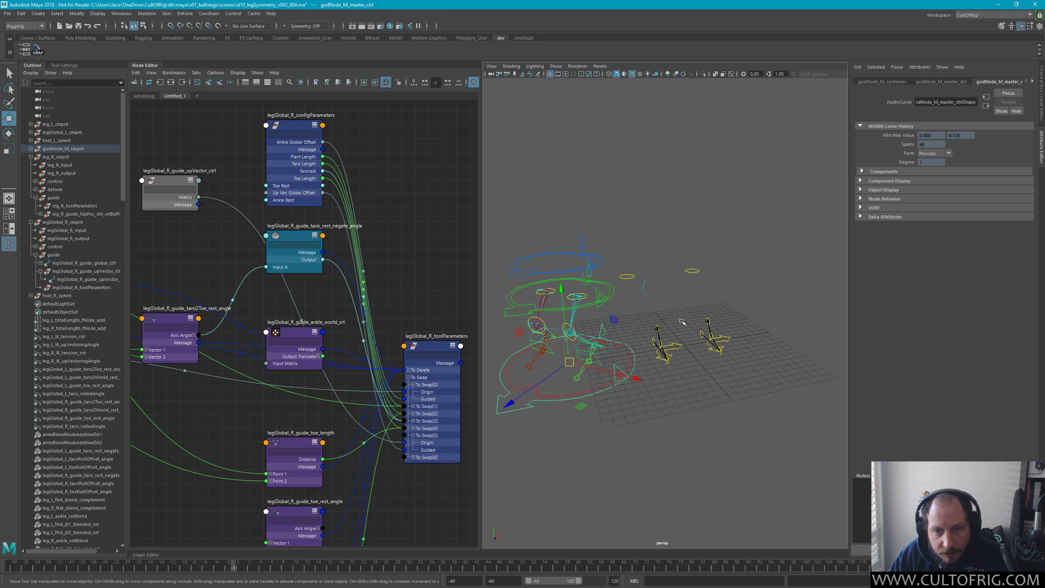
Undo the master control's transforms and the preceding selections, back through the guidance swap
key(ctrl+z)
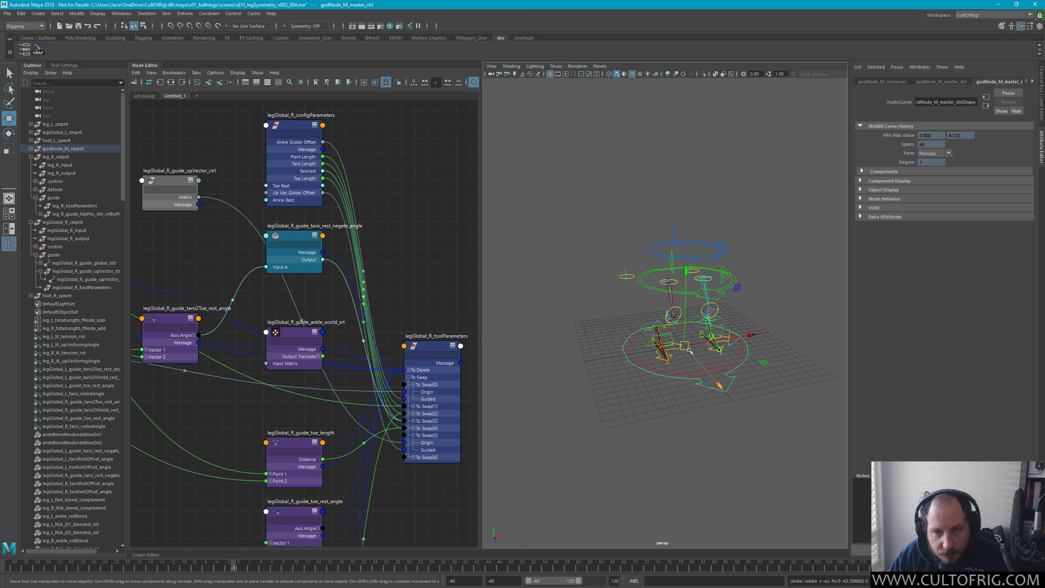
key(ctrl+z)
key(ctrl+z)
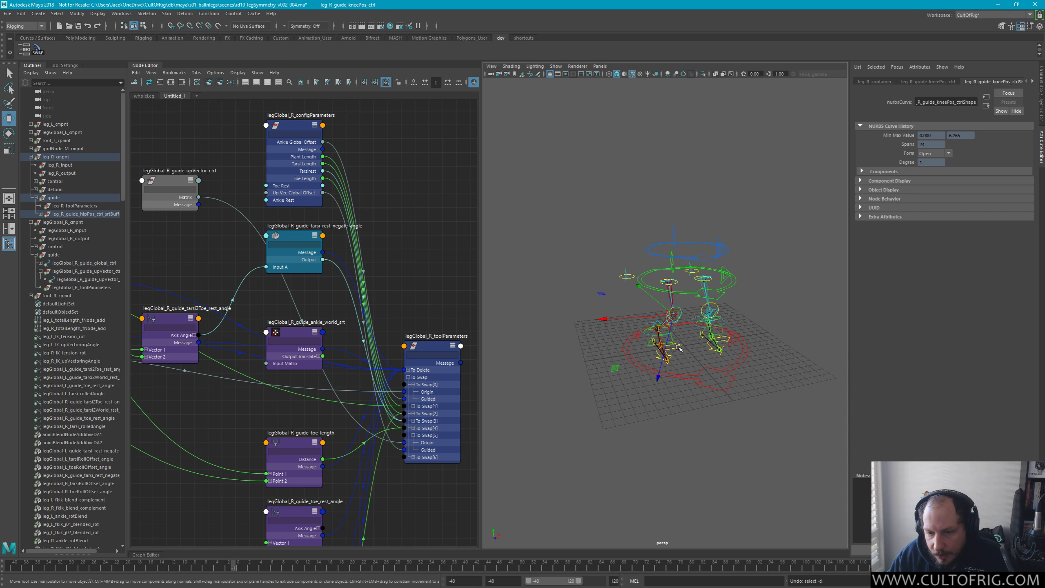
key(ctrl+z)
key(ctrl+z)
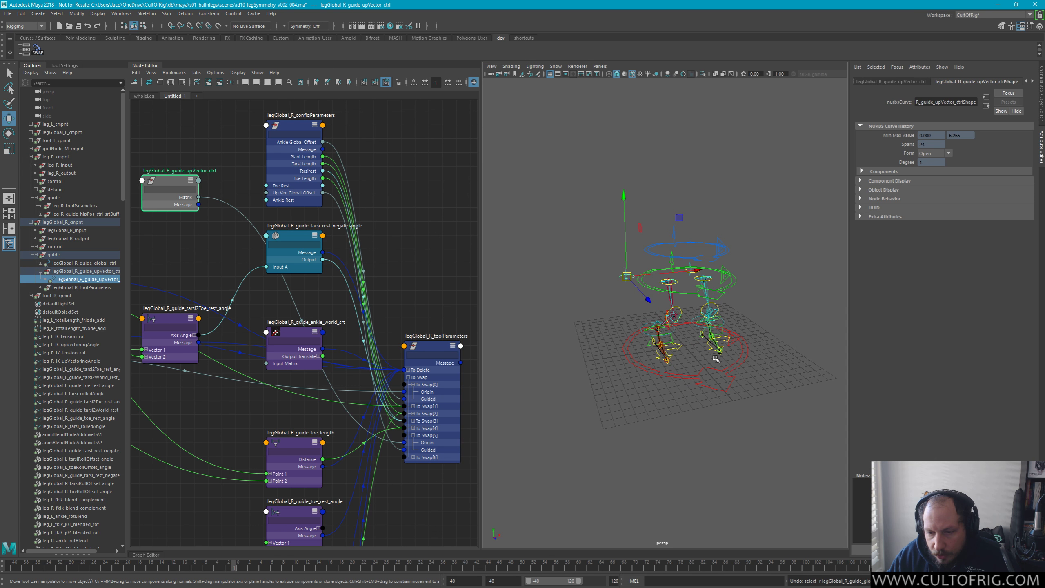
key(ctrl+z)
key(ctrl+z)
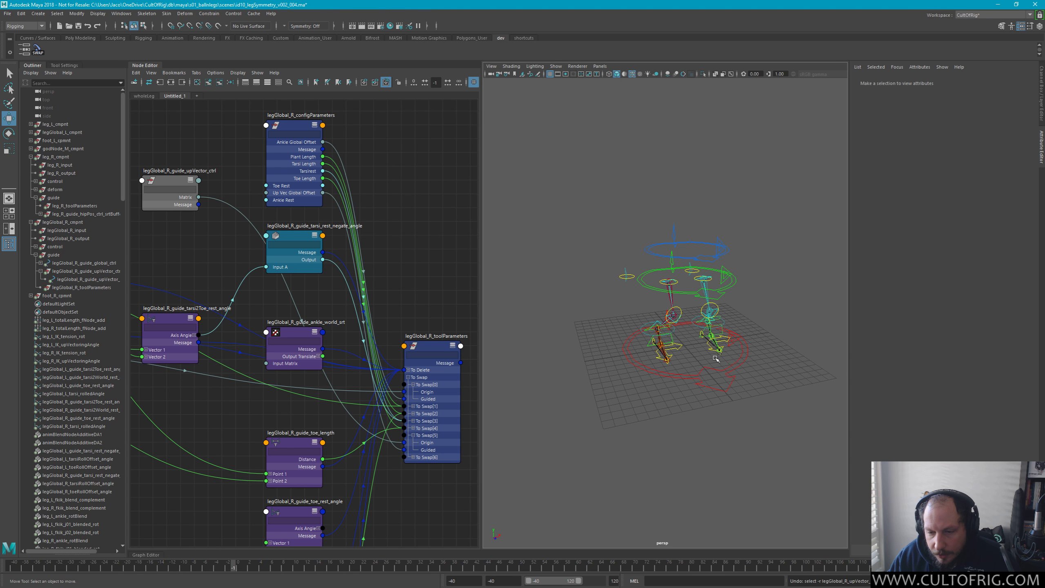
key(ctrl+z)
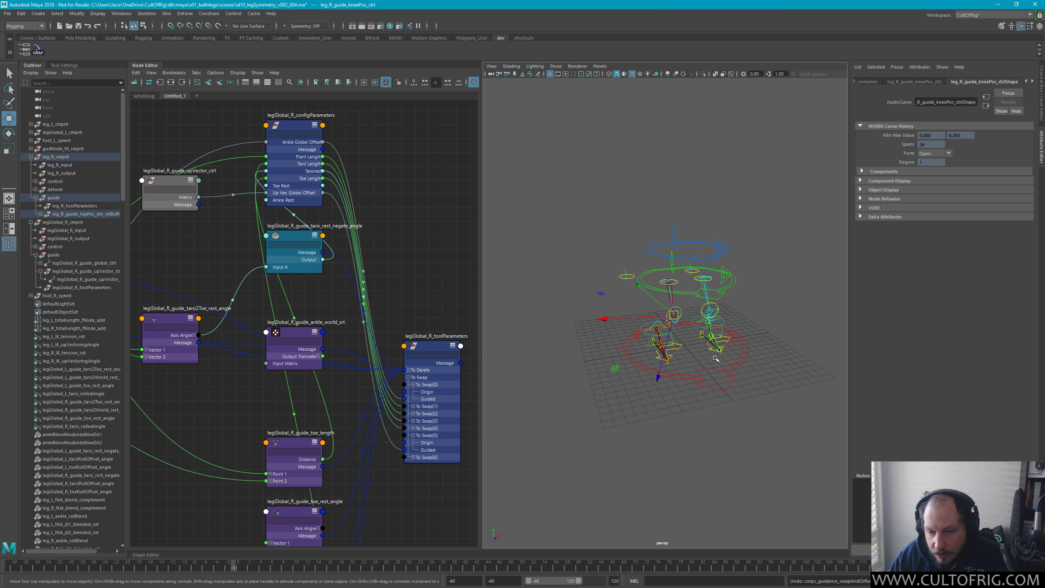
Try rotating godNode_M_master_ctrl with the original guidance connections and undo the rotation
click(716, 359)
key(q)
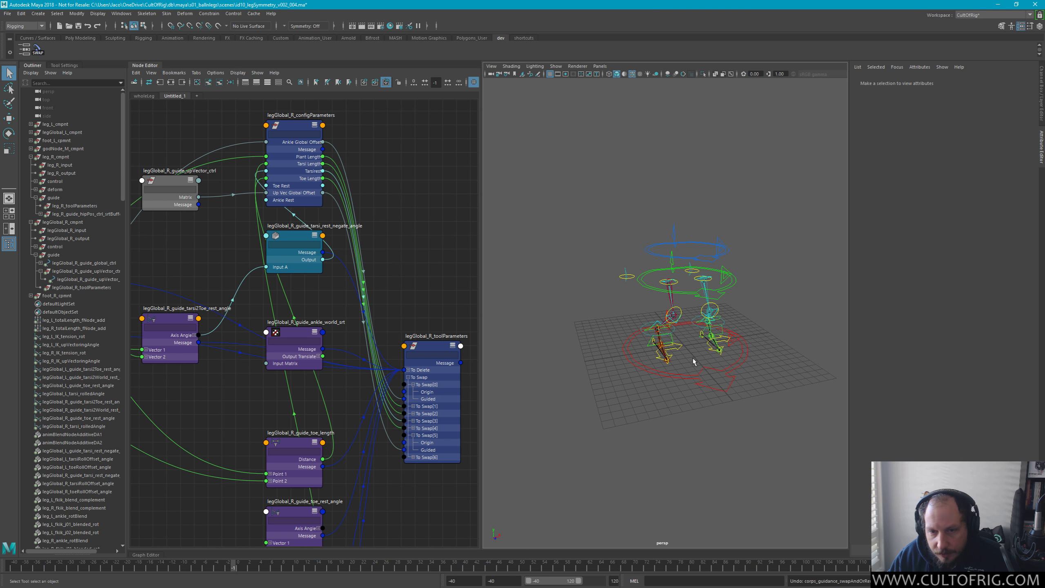
click(721, 381)
key(e)
drag(720, 383, 718, 374)
key(ctrl+z)
key(q)
Try moving legGlobal_R_guide_upVector_ctrl away from the leg along X with the original connections and undo the move
click(628, 278)
key(e)
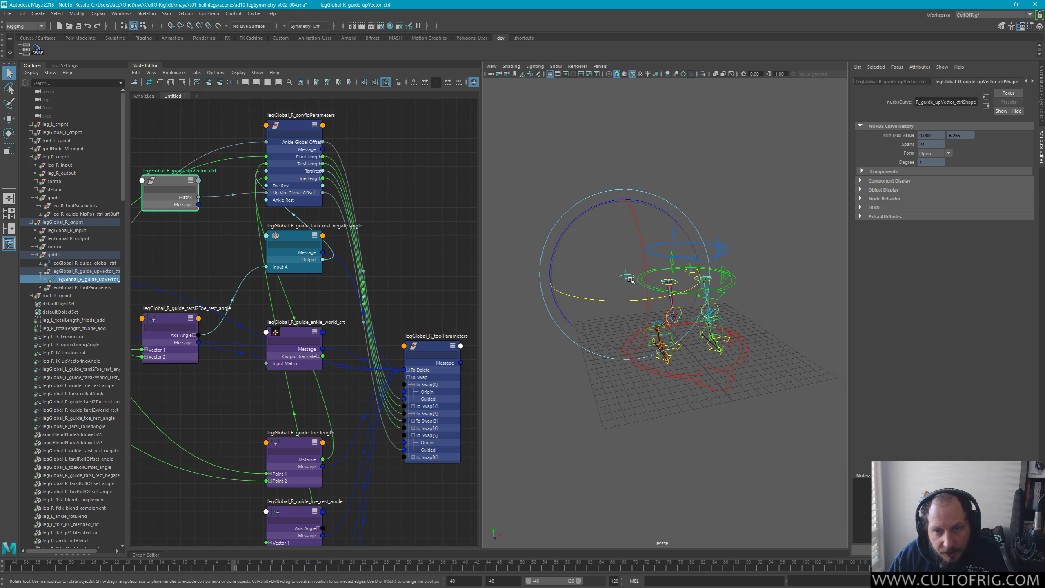
key(q)
key(w)
drag(694, 272, 598, 284)
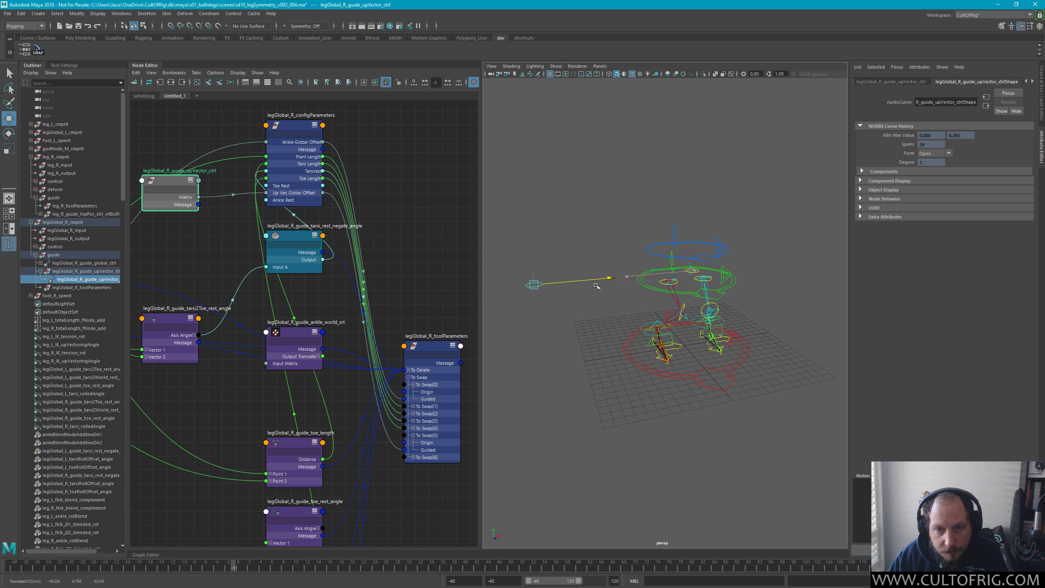
key(ctrl+z)
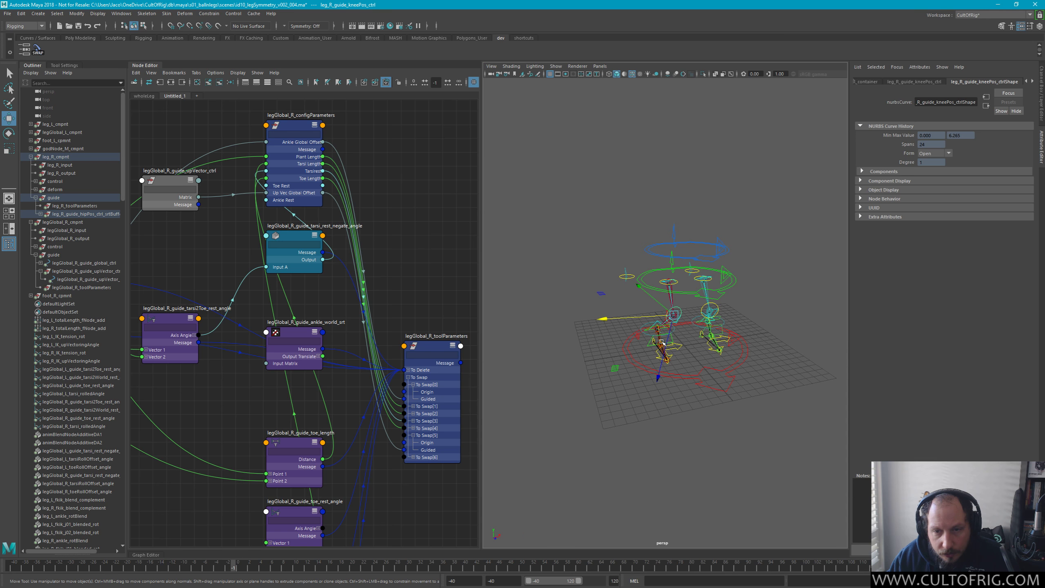
Try moving legGlobal_R_guide_global_ctrl along X with the original connections and undo the move
click(679, 346)
drag(708, 341, 704, 340)
key(ctrl+z)
key(q)
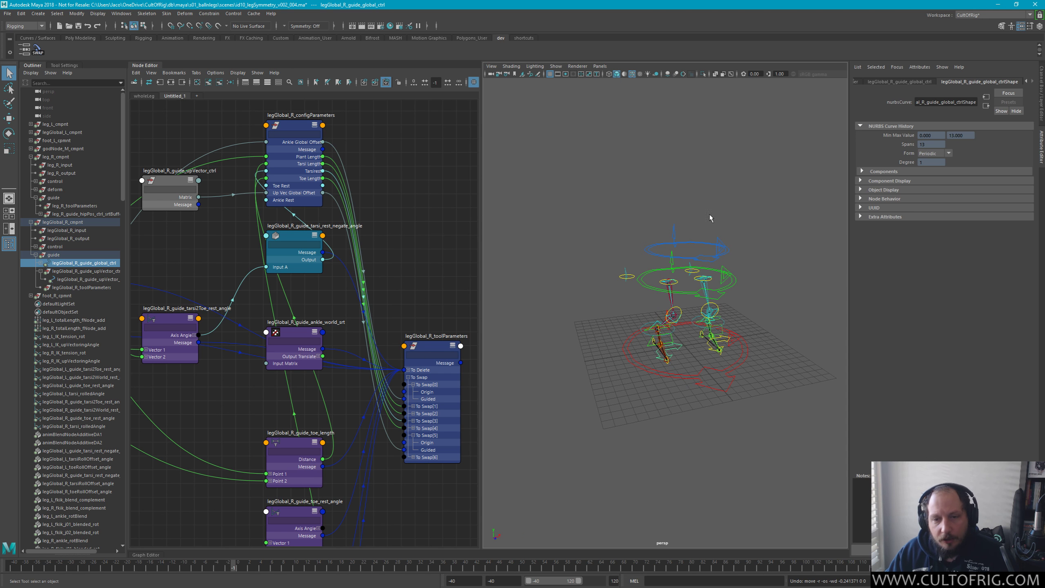
Save the scene under its current version name
alt+drag(703, 198, 702, 256)
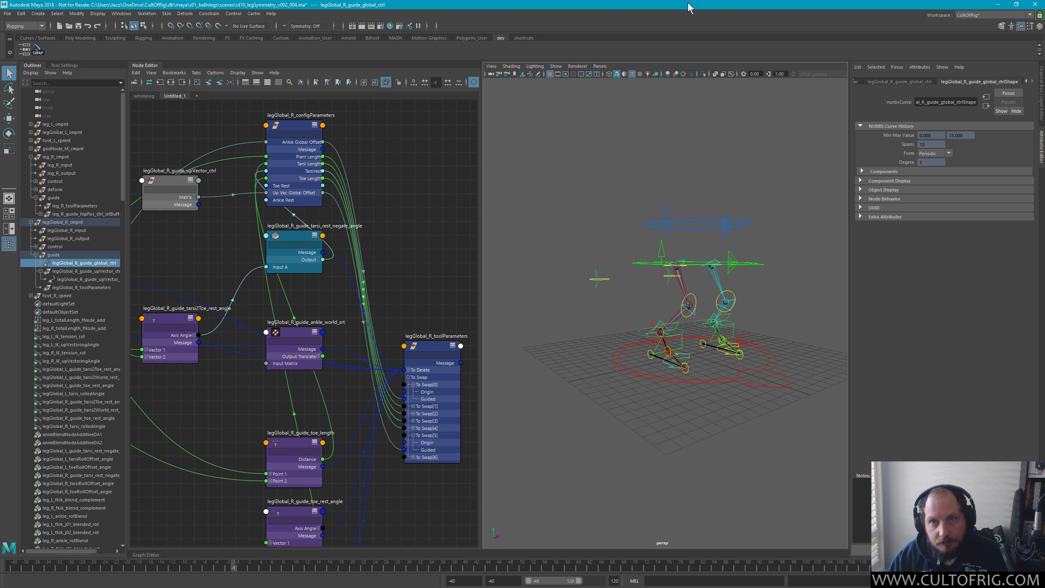
key(ctrl+s)
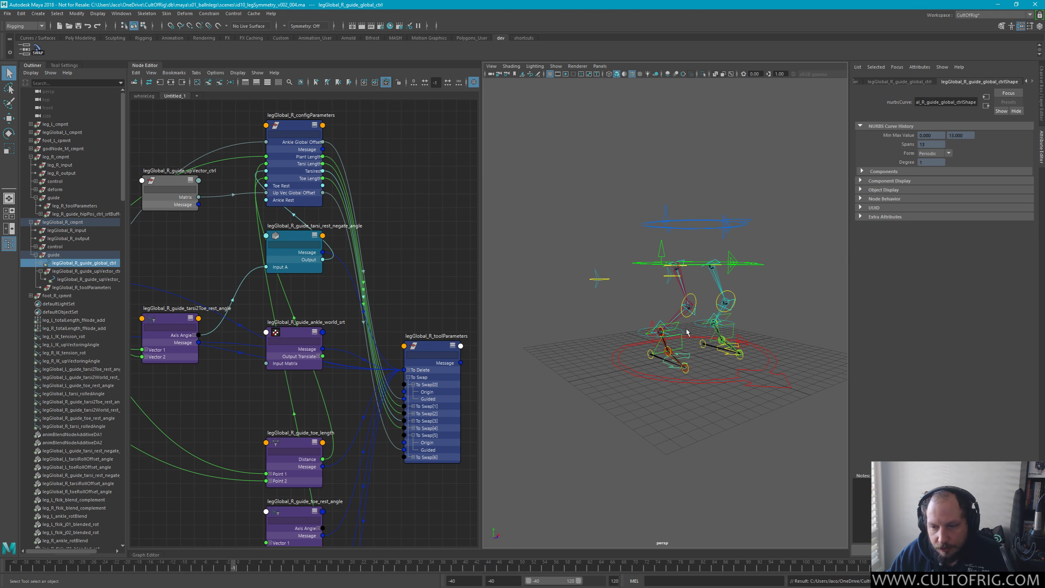
scroll(696, 333, up, 5)
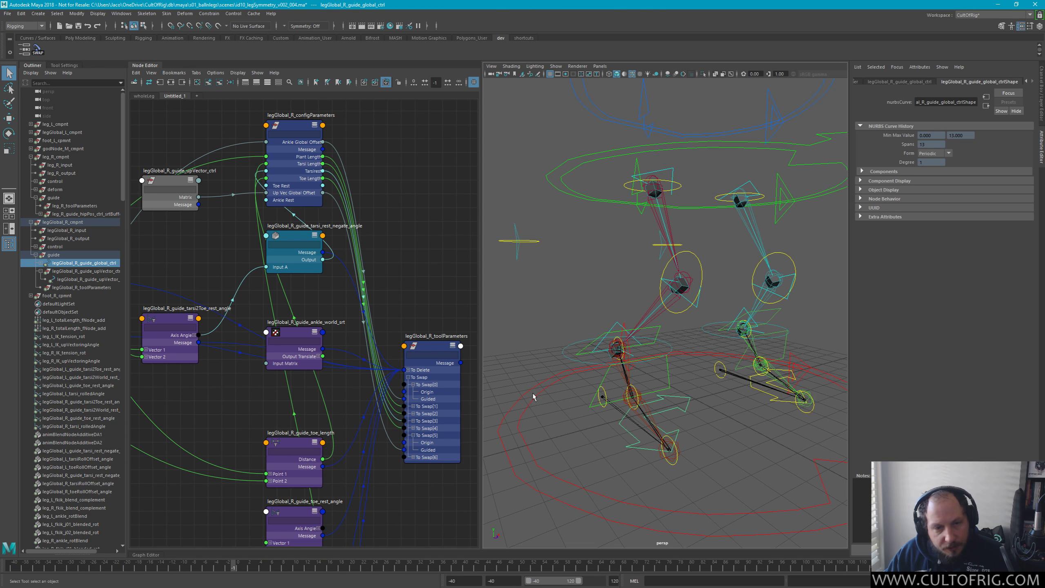
scroll(354, 272, down, 2)
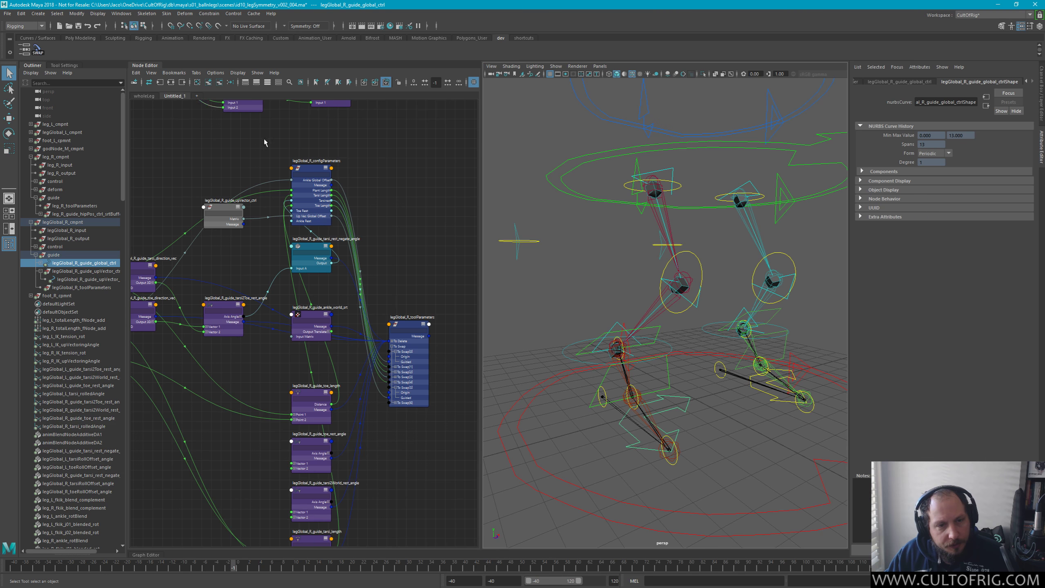
Examine the whole-leg network and the right leg's guide network in the node graphs
scroll(366, 285, down, 1)
alt+middle_drag(389, 222, 350, 345)
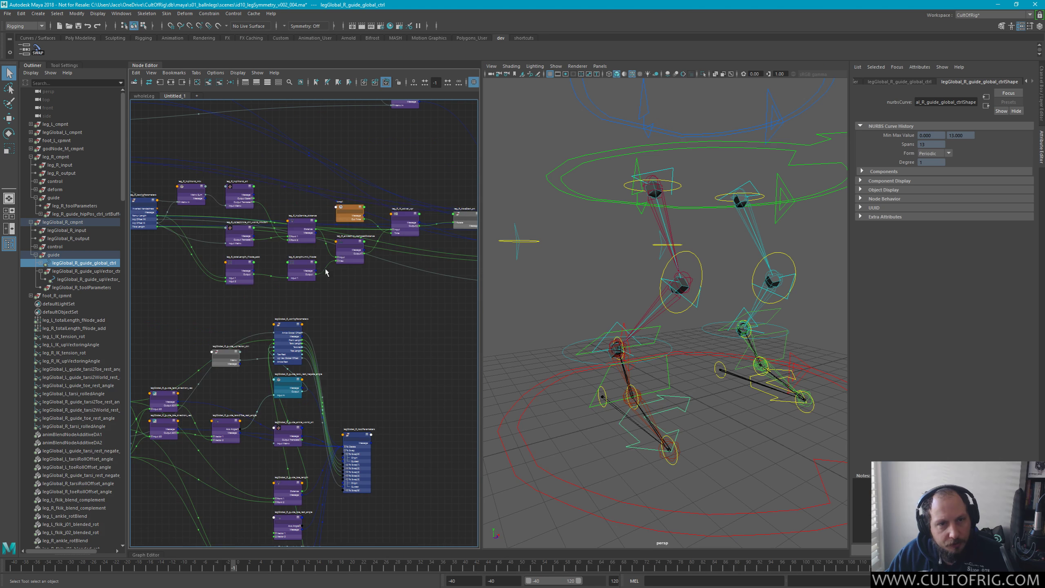
click(144, 96)
scroll(337, 295, down, 4)
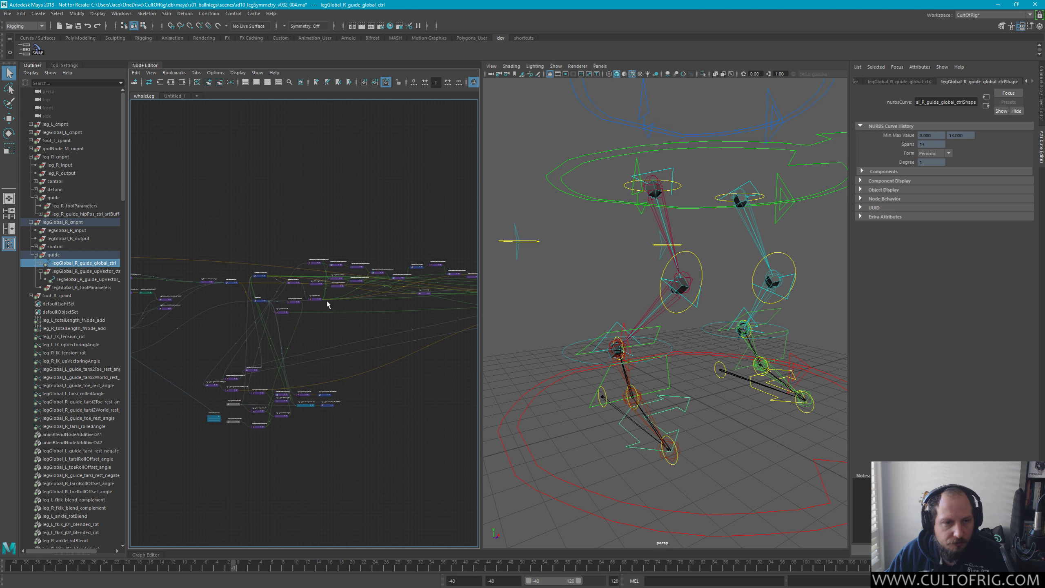
click(179, 95)
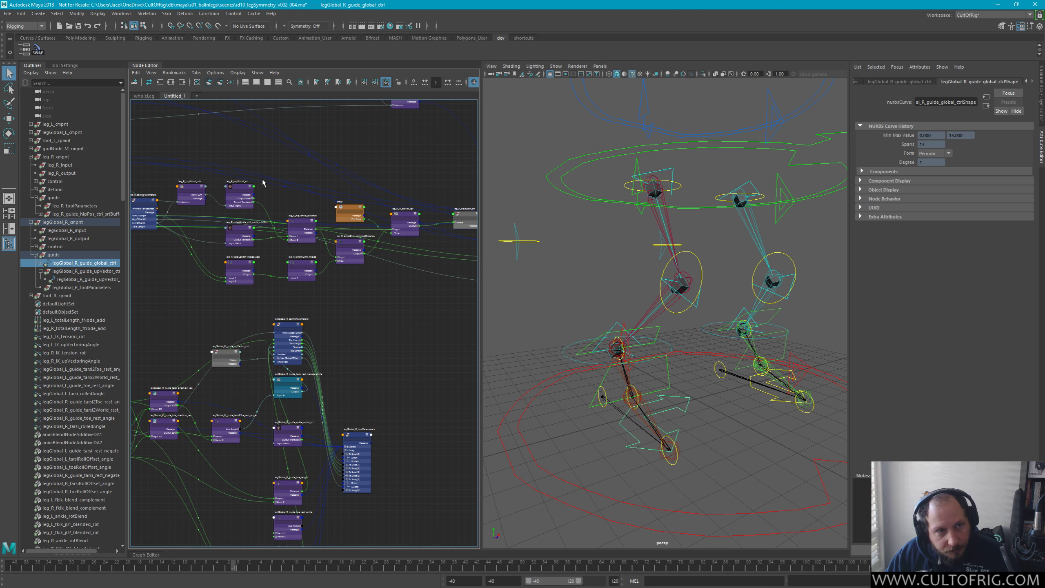
scroll(394, 300, down, 4)
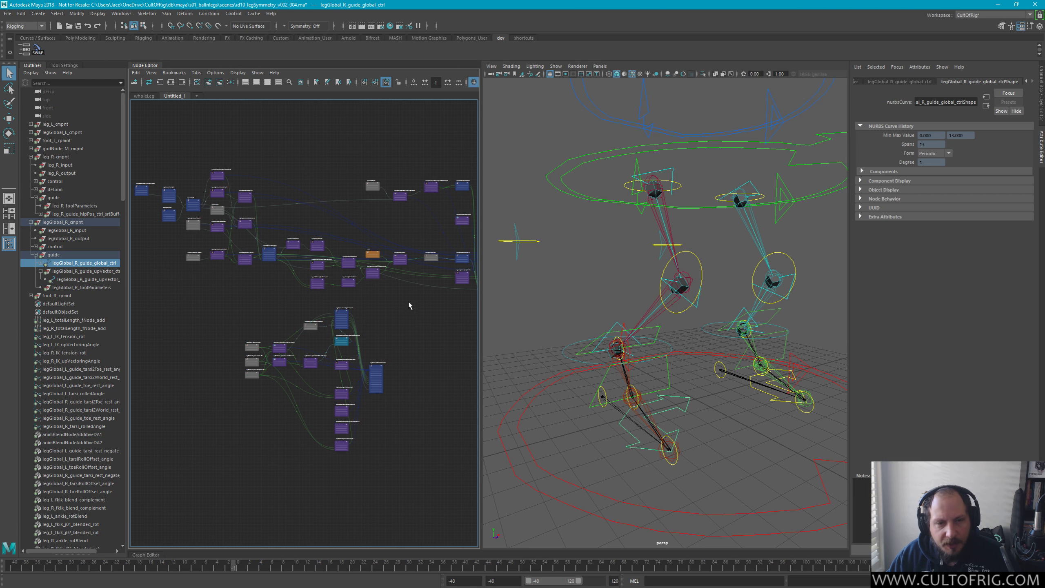
click(373, 178)
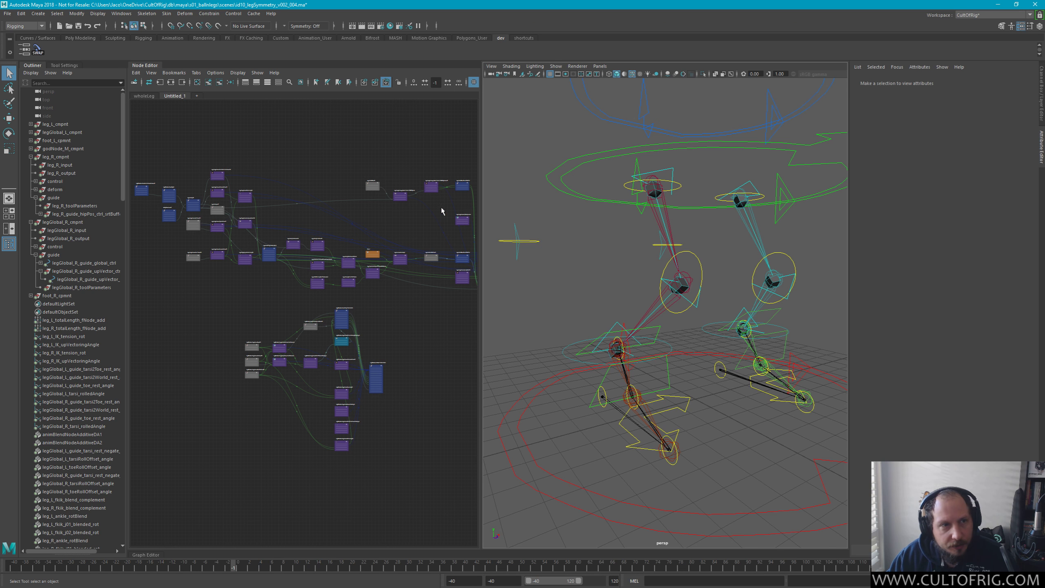
Try rotating foot_R_tarsi_ctrl and foot_R_toes_ctrl, and undo the rotations
alt+drag(702, 359, 714, 365)
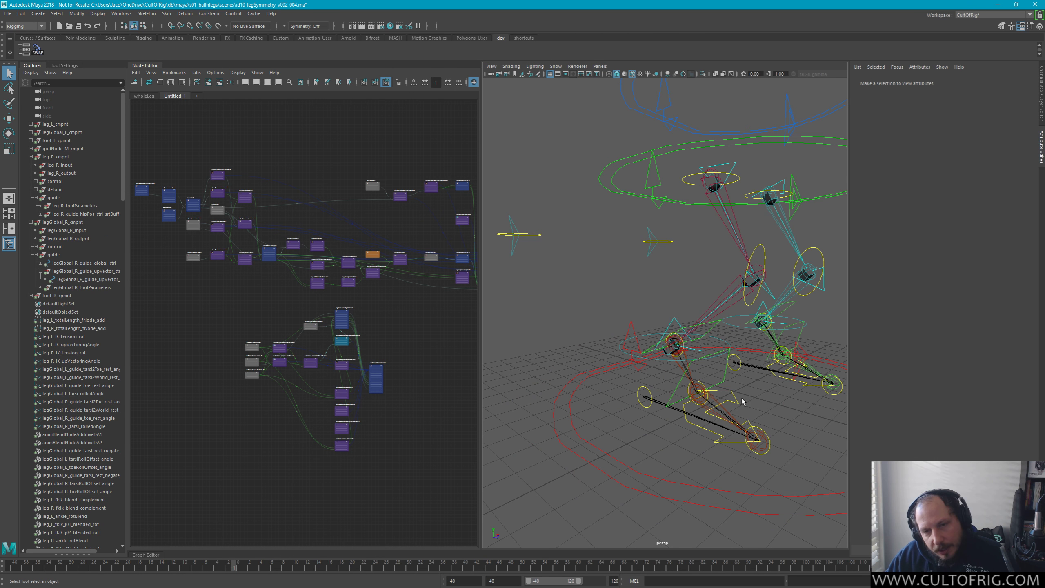
click(719, 325)
key(e)
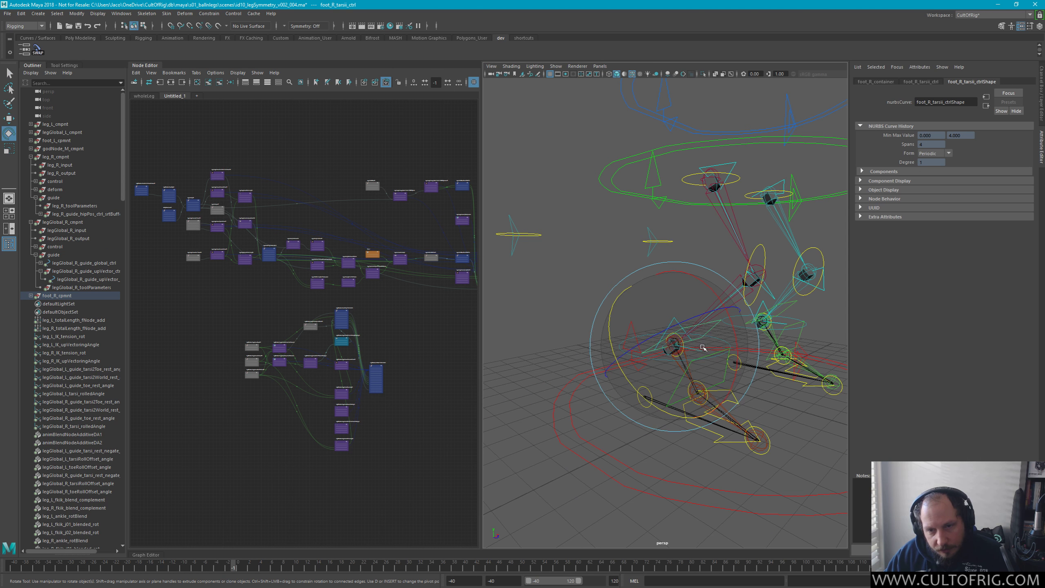
drag(729, 321, 706, 322)
key(q)
click(727, 384)
key(e)
key(ctrl+z)
key(q)
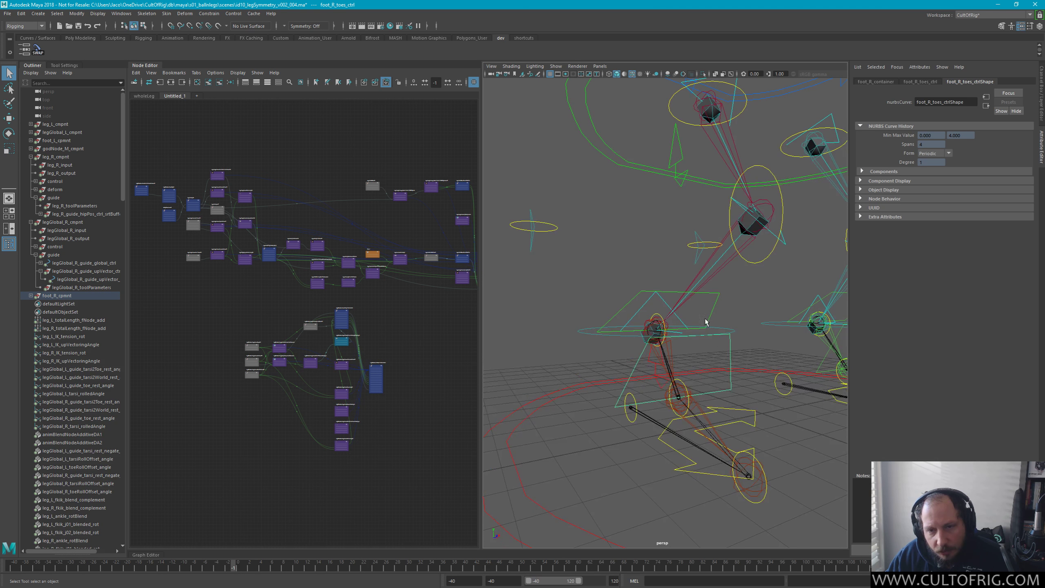
Try moving legGlobal_R_guide_toe2Tarsi_ctrl and undo the move
click(720, 308)
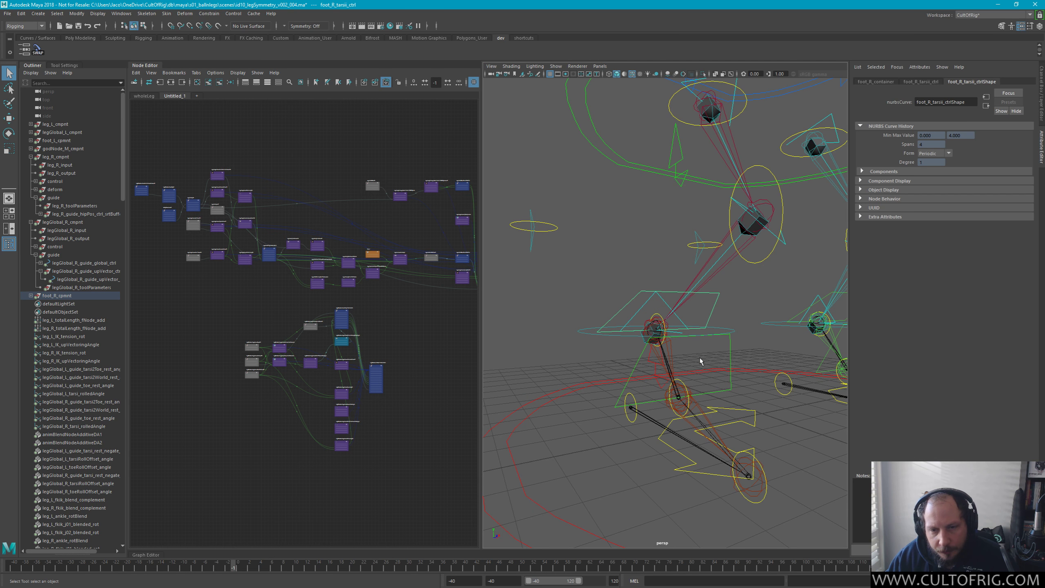
alt+drag(700, 361, 732, 384)
click(720, 389)
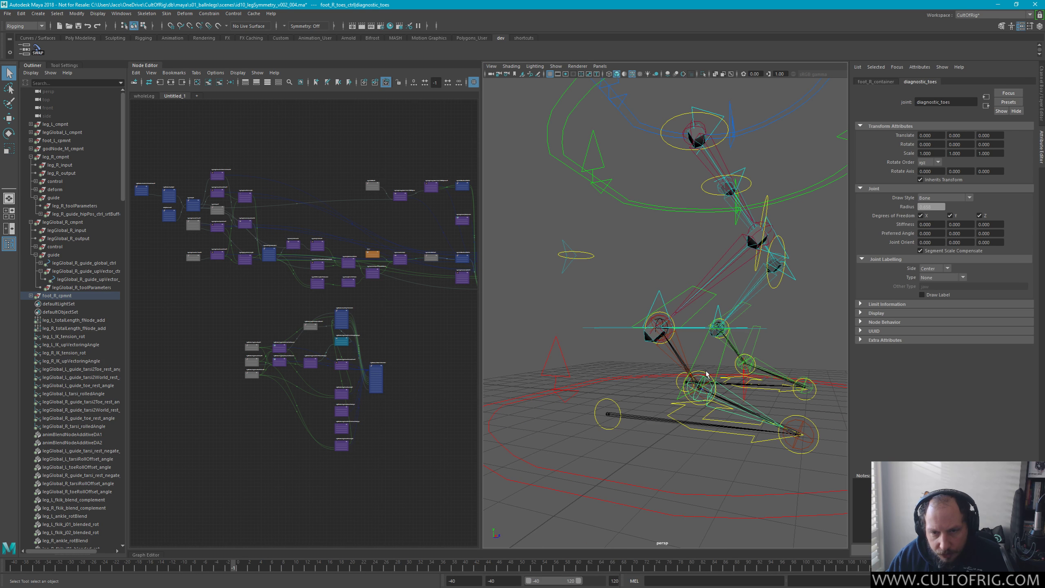
click(692, 383)
key(w)
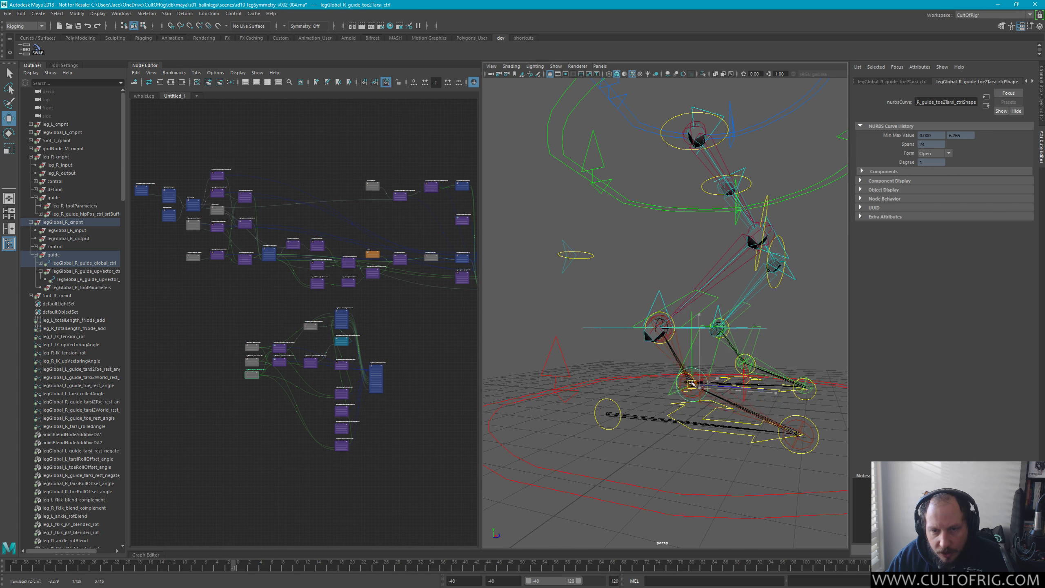
drag(693, 384, 732, 346)
key(ctrl+z)
Try moving the matching guide control on the left leg and undo the move
key(ctrl+z)
click(769, 366)
click(745, 363)
key(w)
key(ctrl+z)
key(q)
Expand the foot_R_cmpnt control hierarchy down to the diagnostic joints, and inspect foot_R_handedness and diagnostic_ankle
click(723, 362)
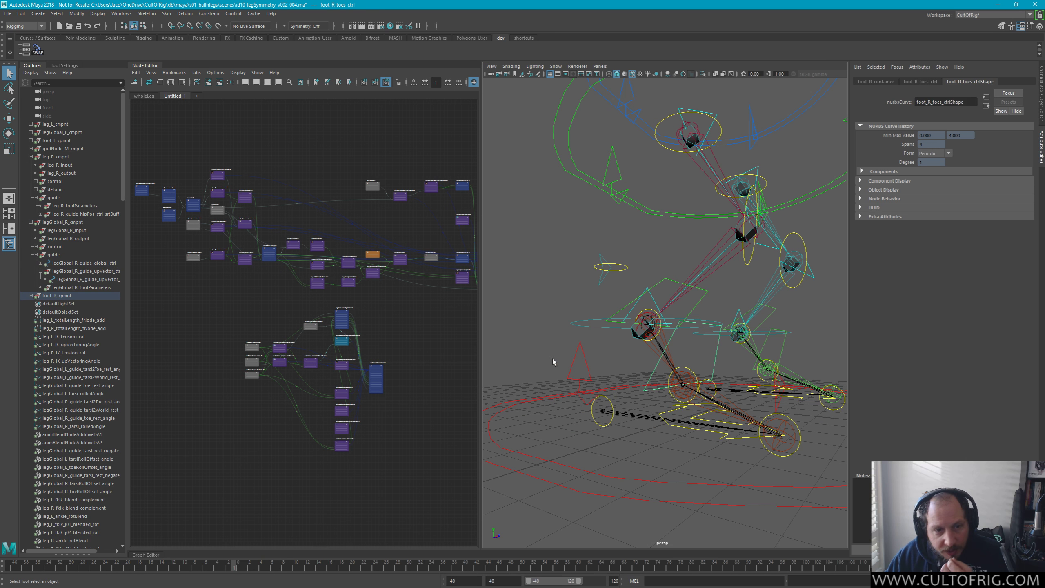
click(30, 296)
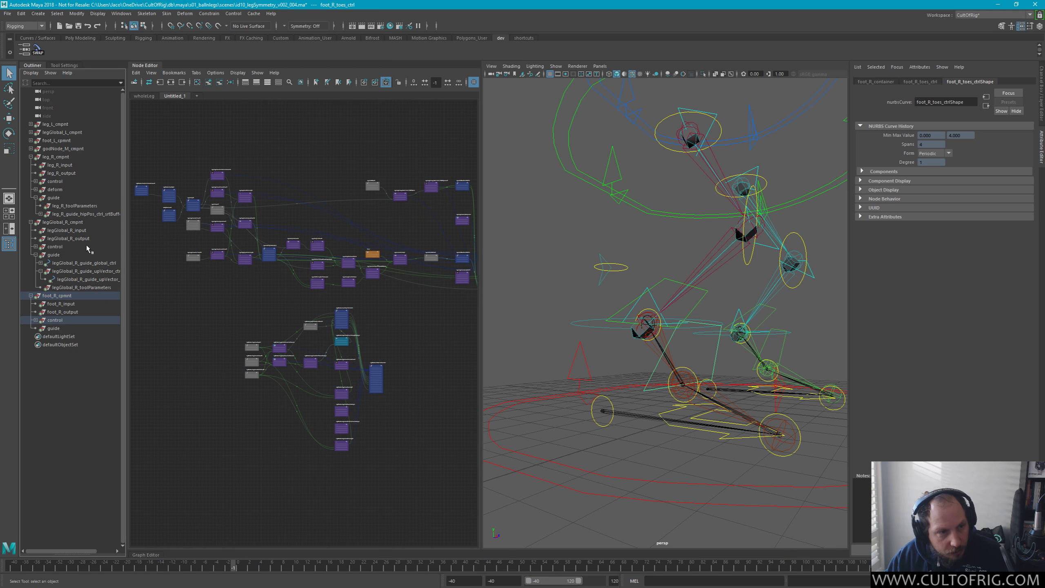
click(35, 321)
click(46, 337)
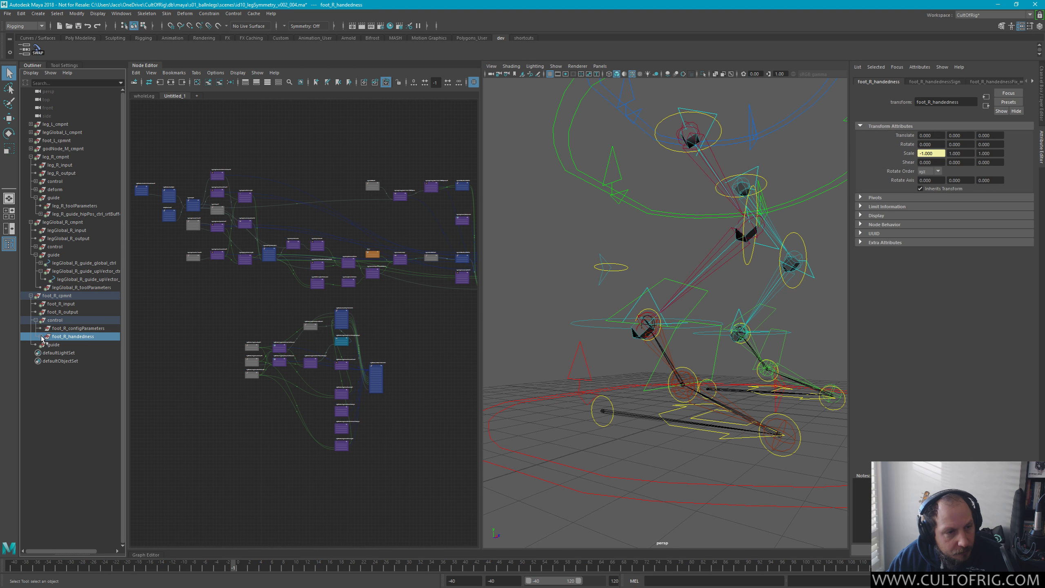
click(41, 337)
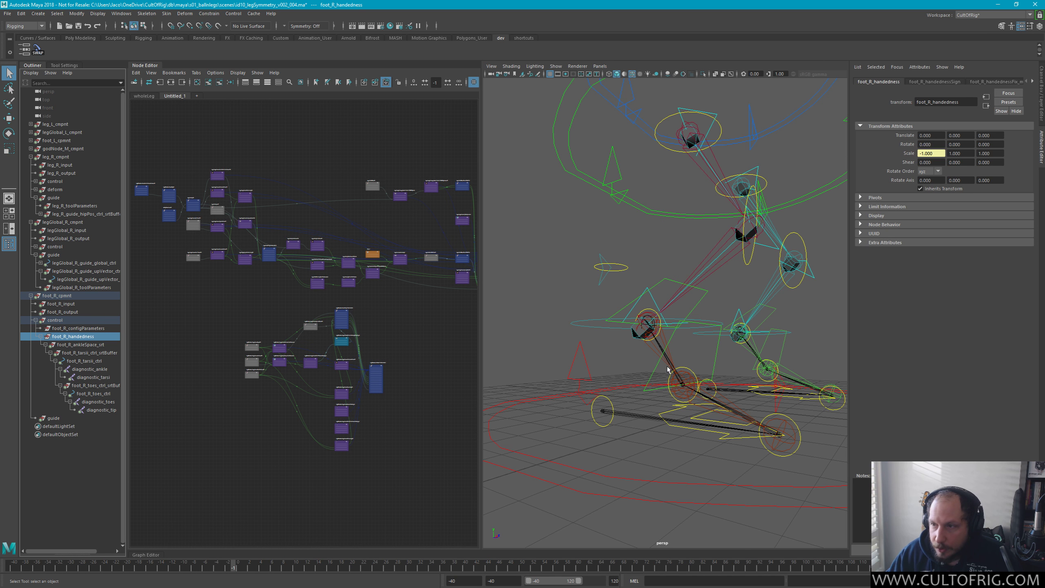
alt+drag(691, 375, 702, 378)
alt+drag(656, 323, 674, 338)
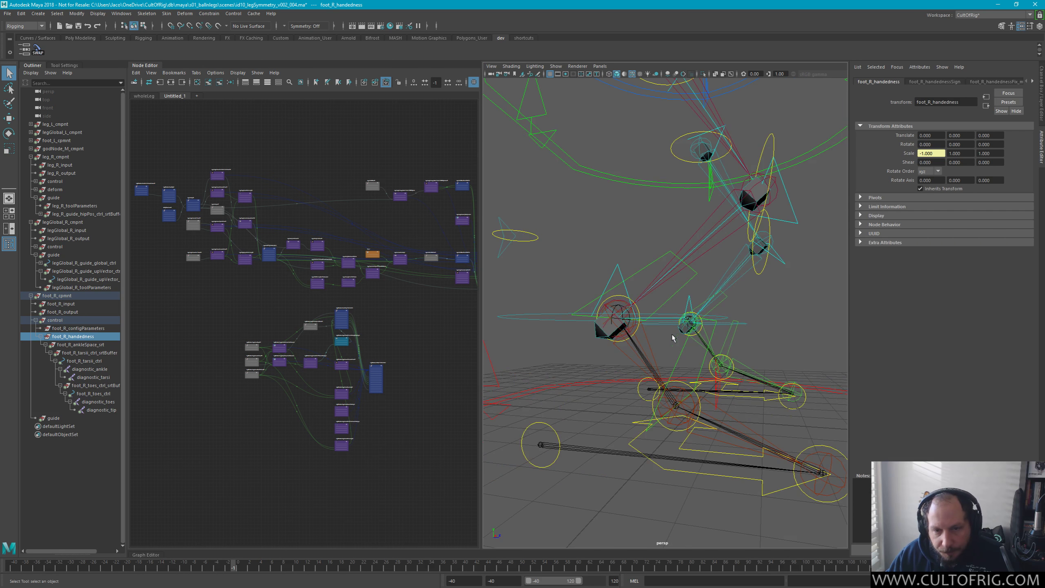
click(639, 349)
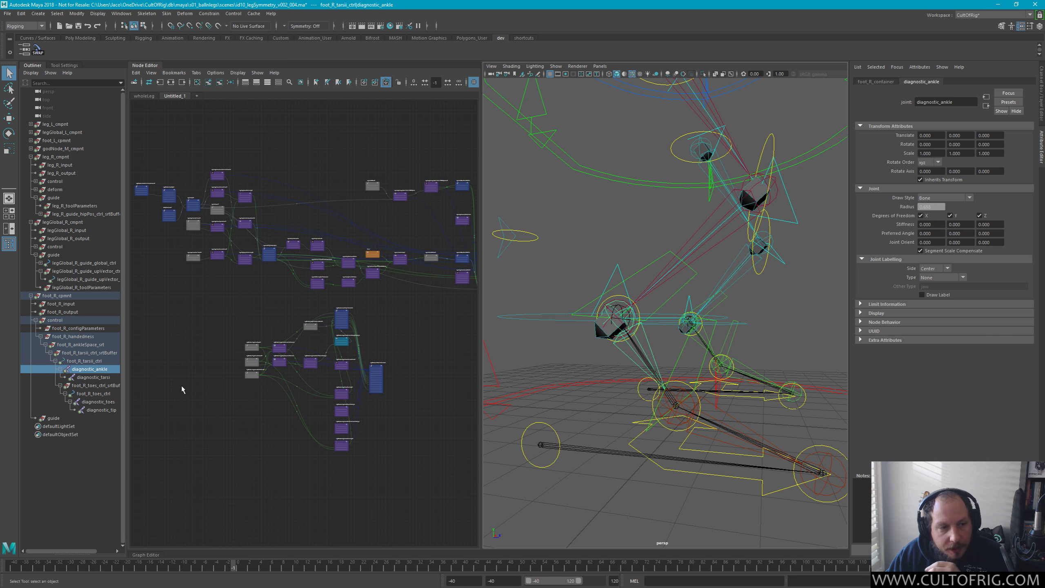
Collapse the right leg's guide groups, expand the leg_R_cmpnt deform group, and inspect joints leg_R_j01_srt to leg_R_j03_srt in the viewport
click(36, 256)
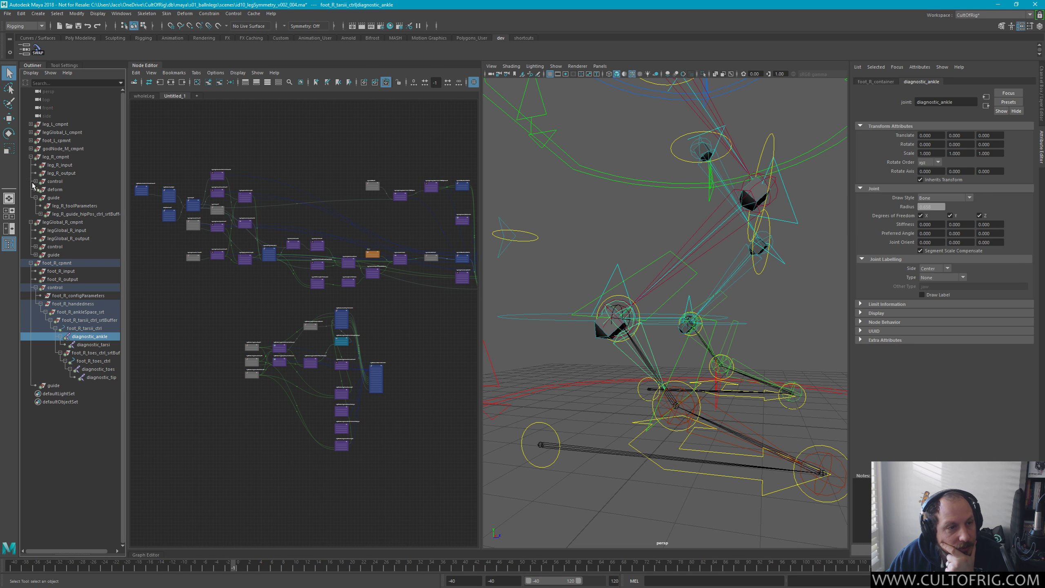
click(35, 198)
click(54, 189)
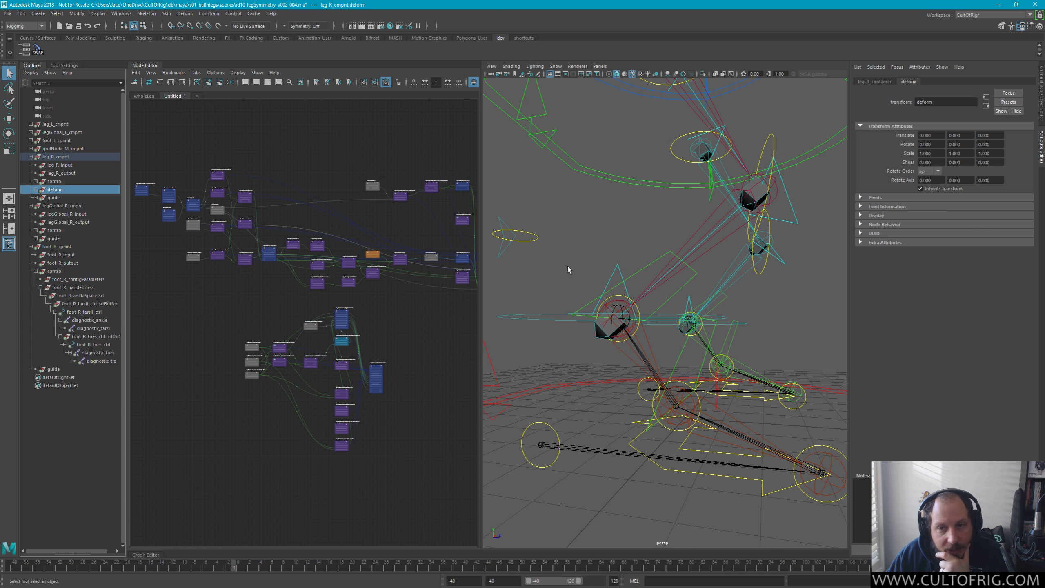
key(f)
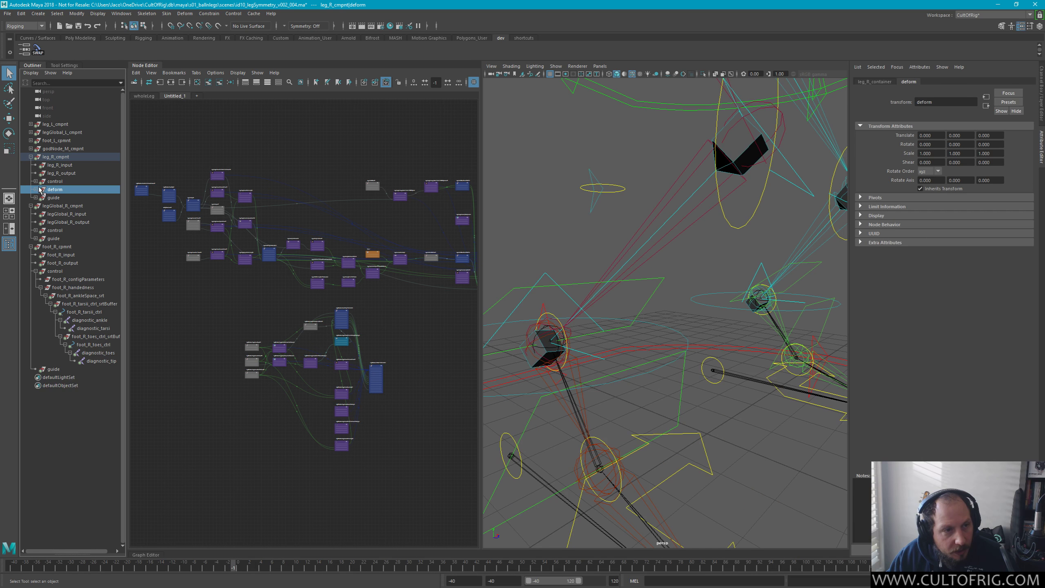
click(36, 189)
drag(74, 192, 75, 214)
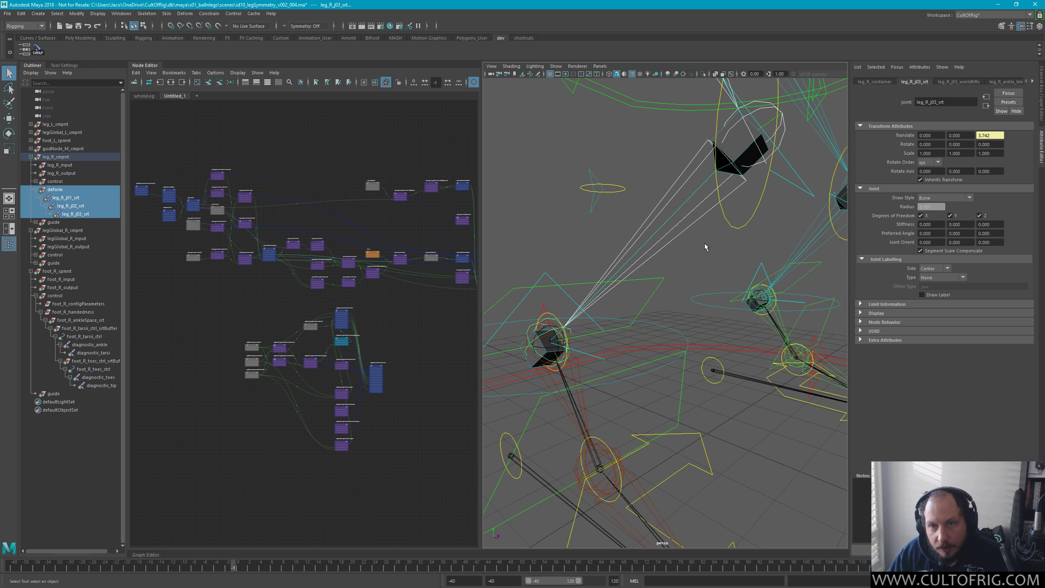
key(f)
alt+right_drag(672, 302, 704, 222)
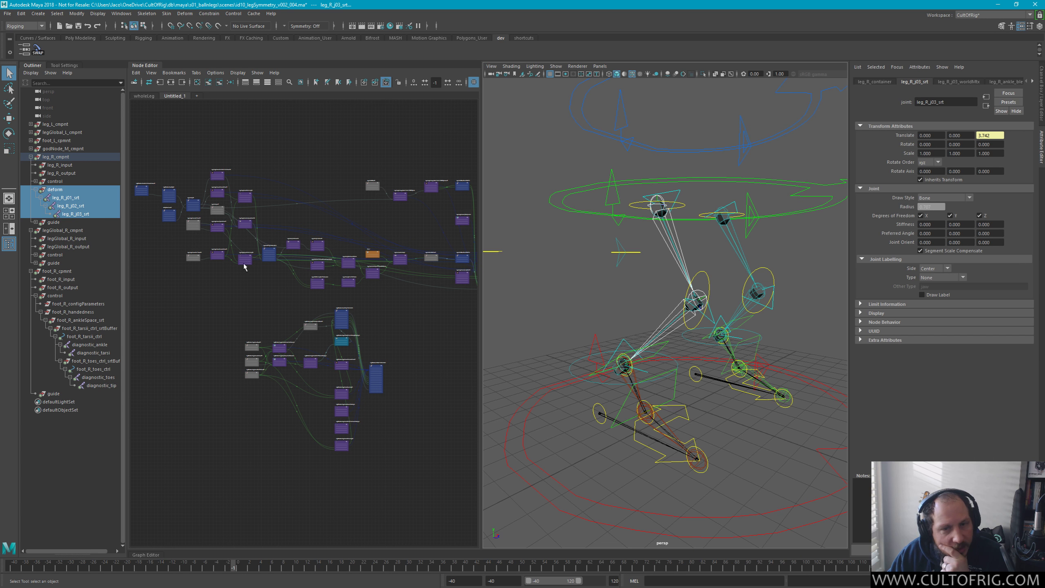
click(652, 314)
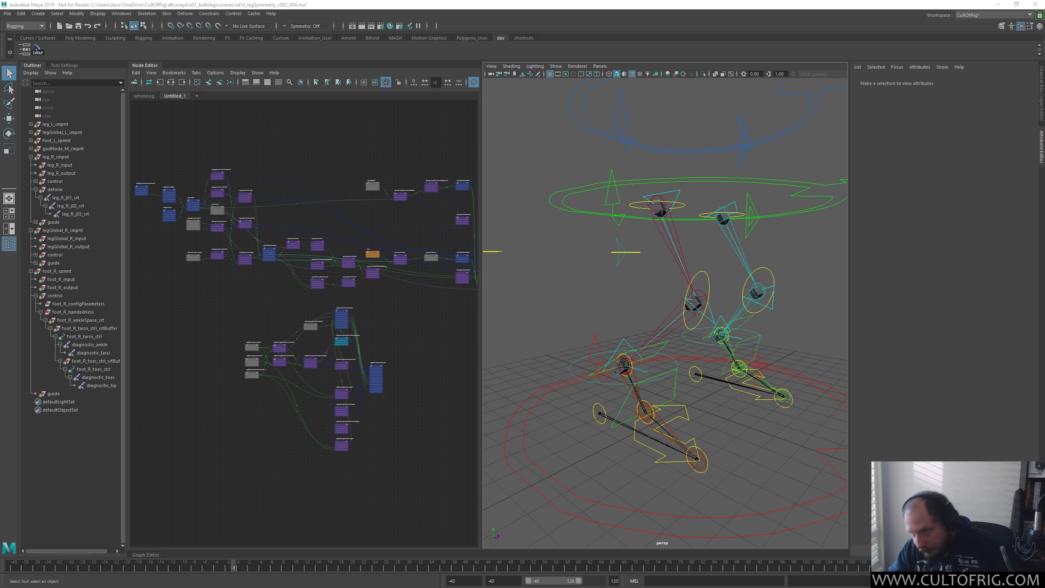
click(623, 4)
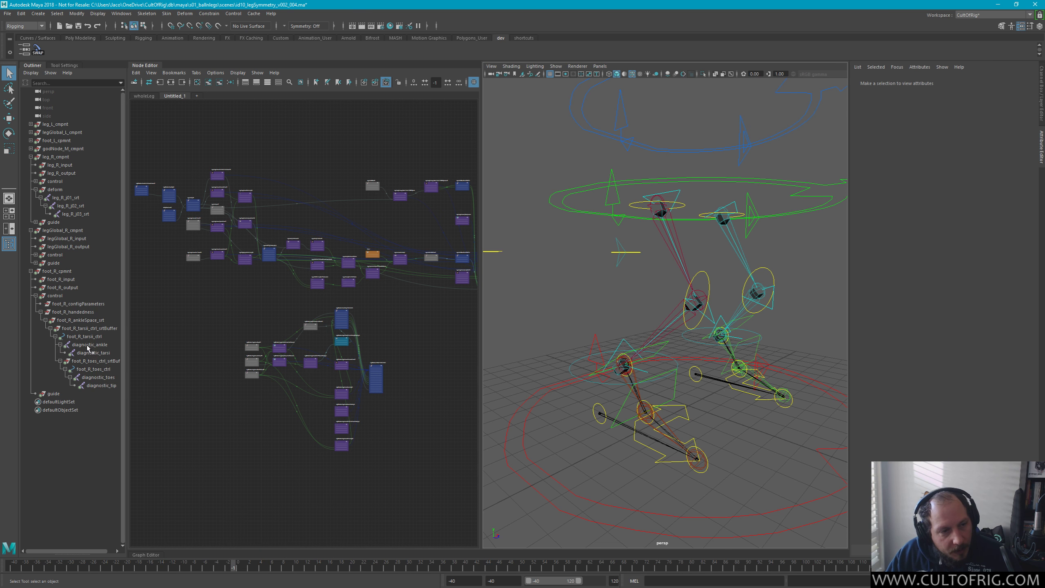
Clear the node graph and graph the right foot's four diagnostic joints with a traversal depth of 1
drag(88, 345, 101, 386)
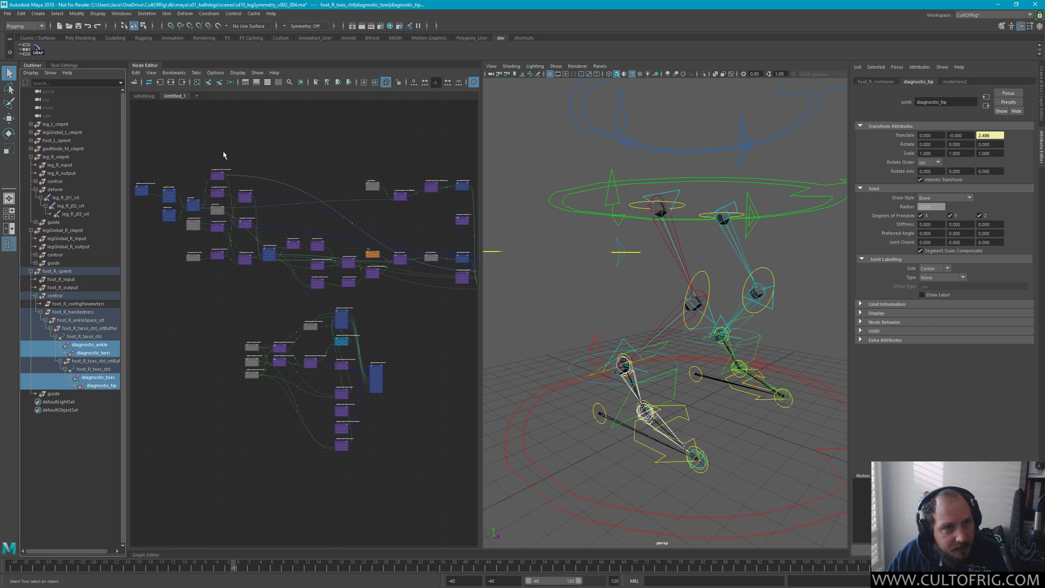
click(220, 74)
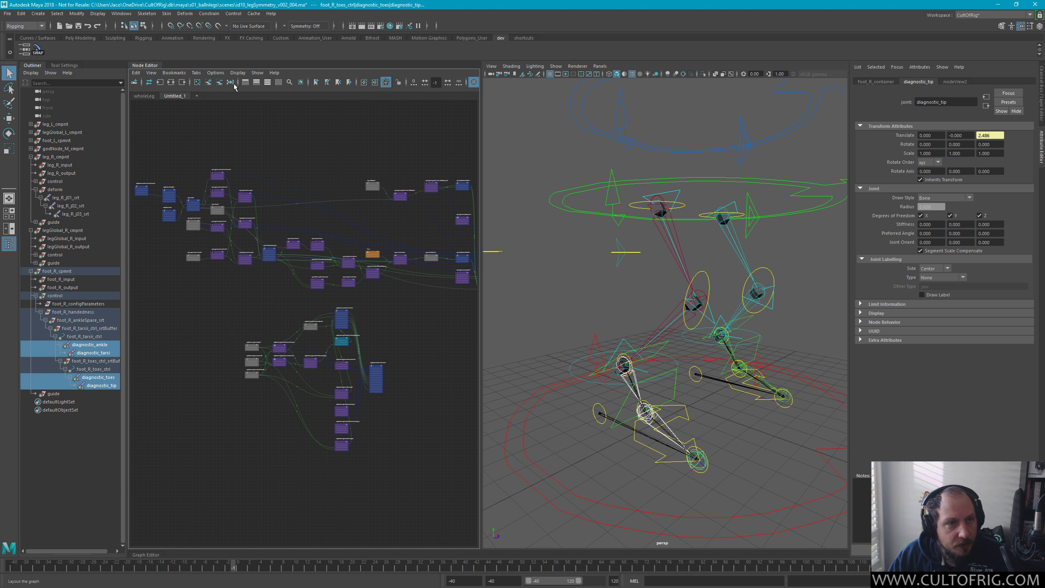
click(198, 82)
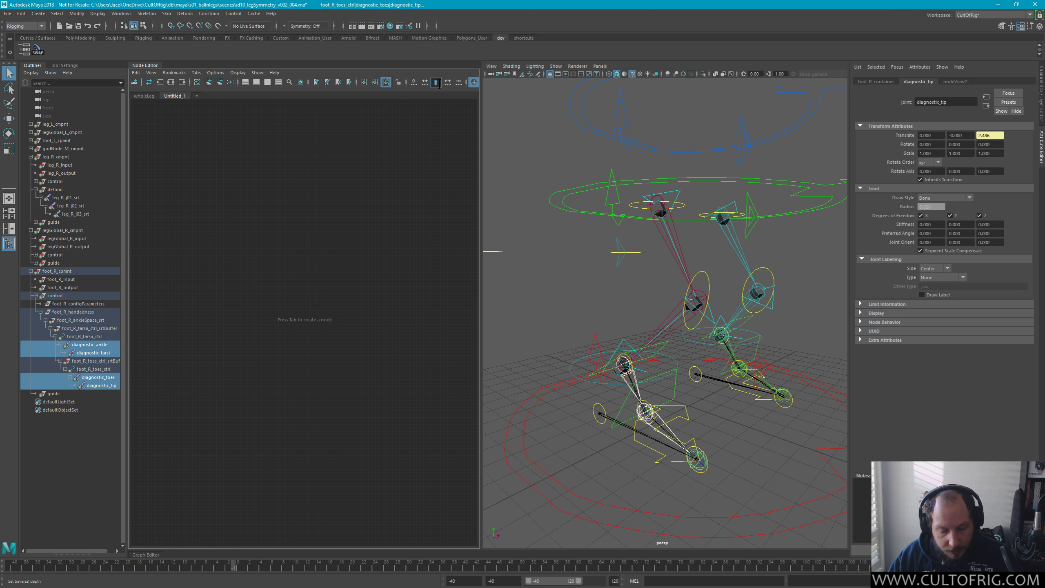
key(Return)
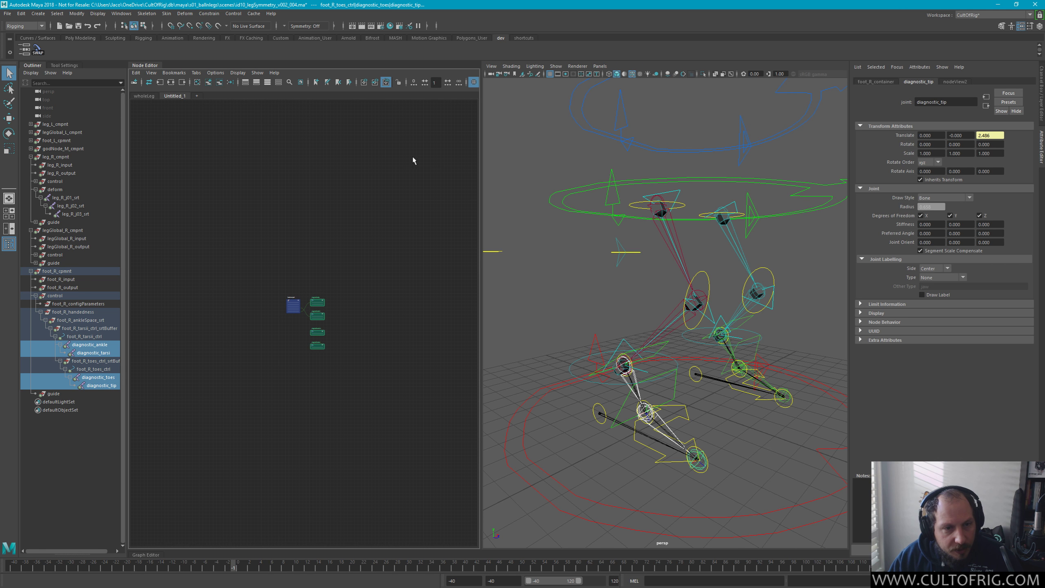
scroll(381, 280, up, 3)
alt+middle_drag(230, 306, 348, 269)
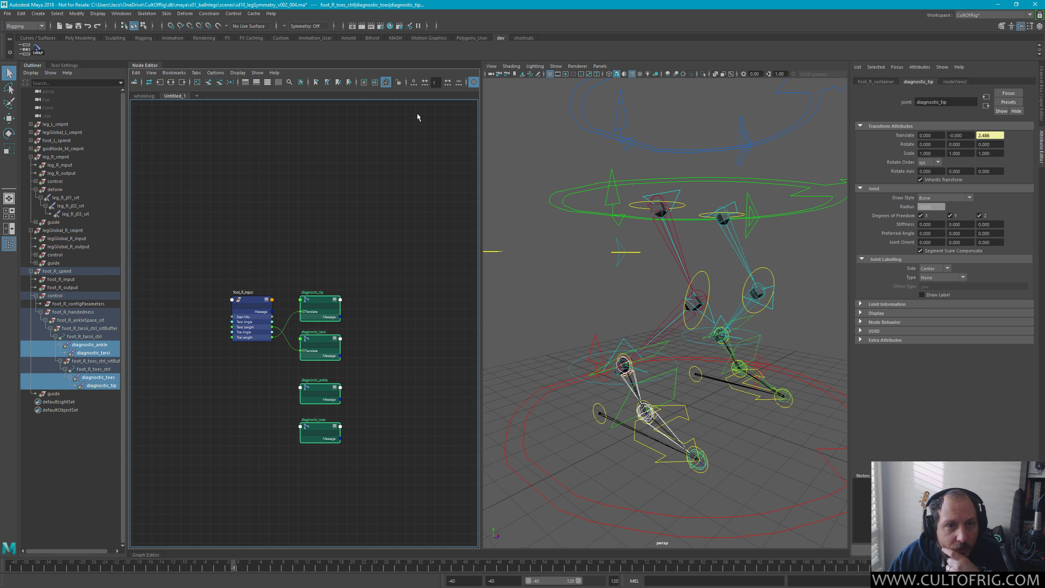
Increase the graph's traversal depth to 2 and examine the length connections feeding diagnostic_tip and diagnostic_tarsi
click(449, 83)
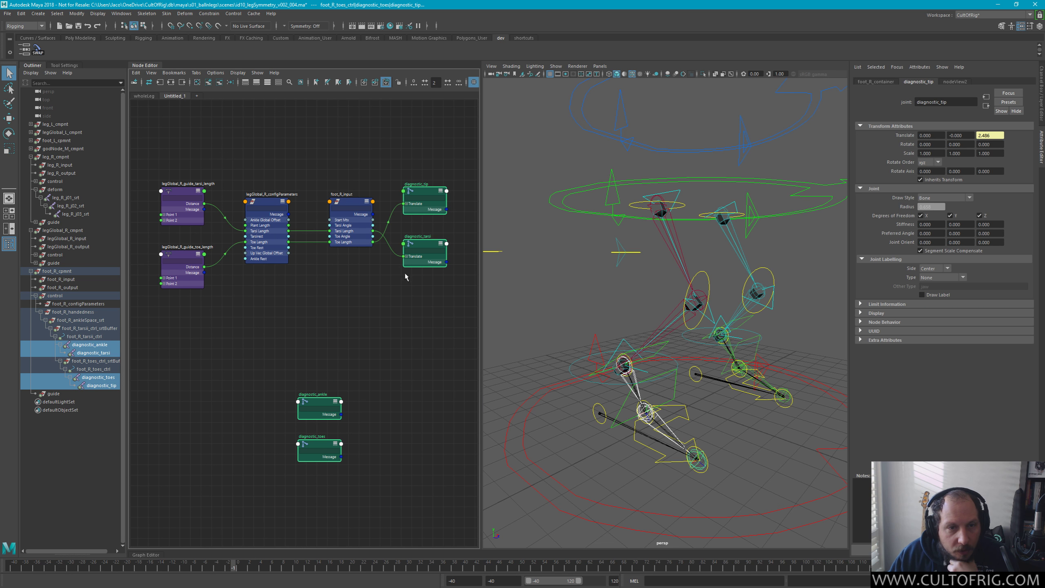
click(338, 402)
click(317, 449)
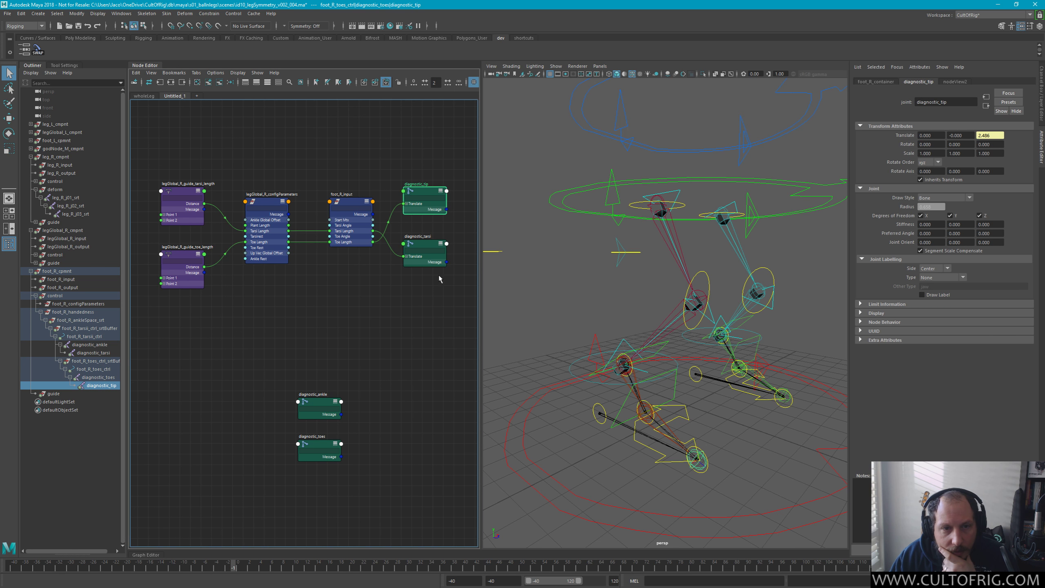
click(435, 239)
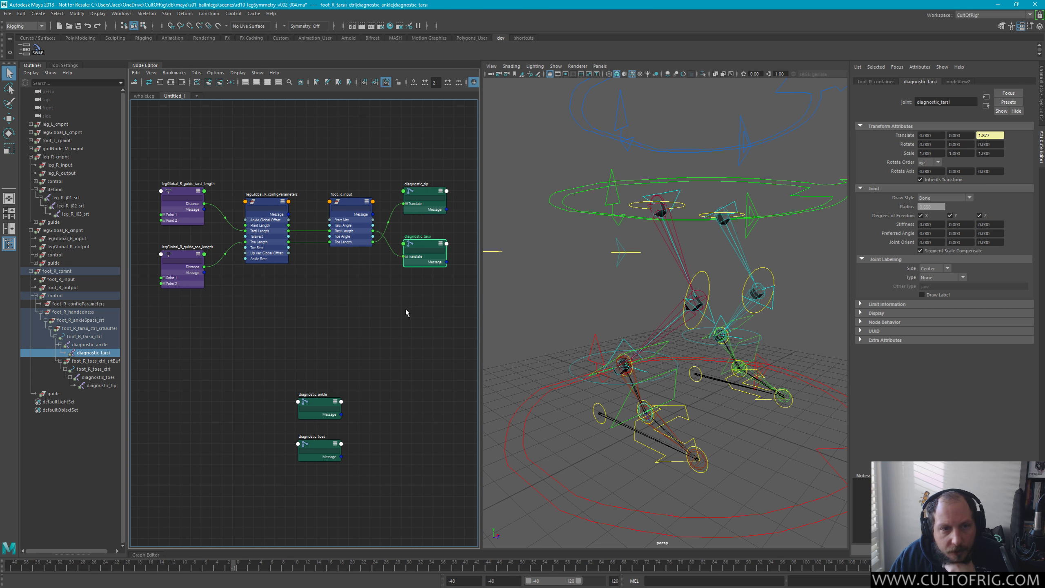
alt+middle_drag(397, 248, 362, 272)
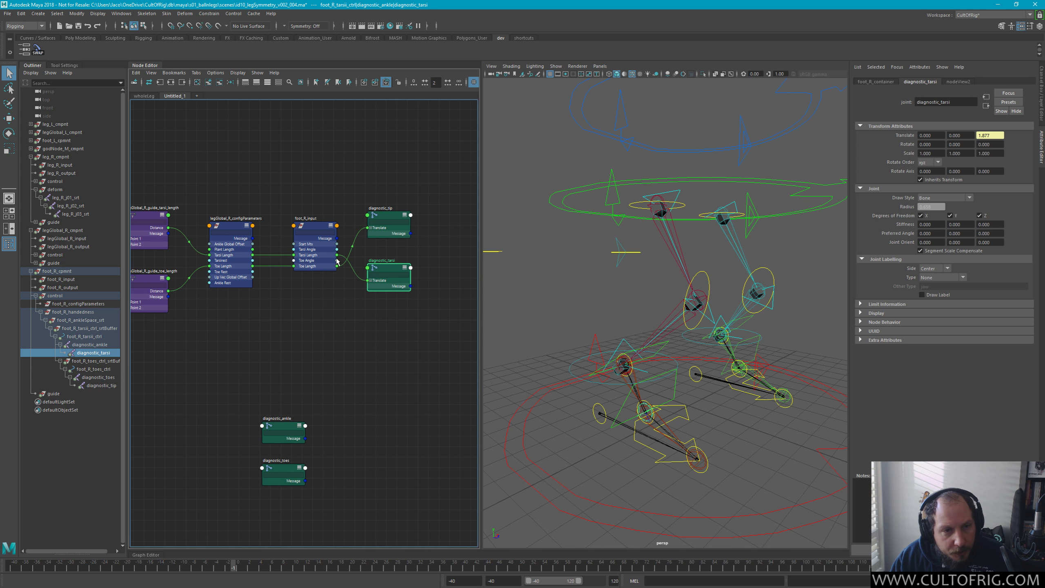
scroll(336, 288, up, 2)
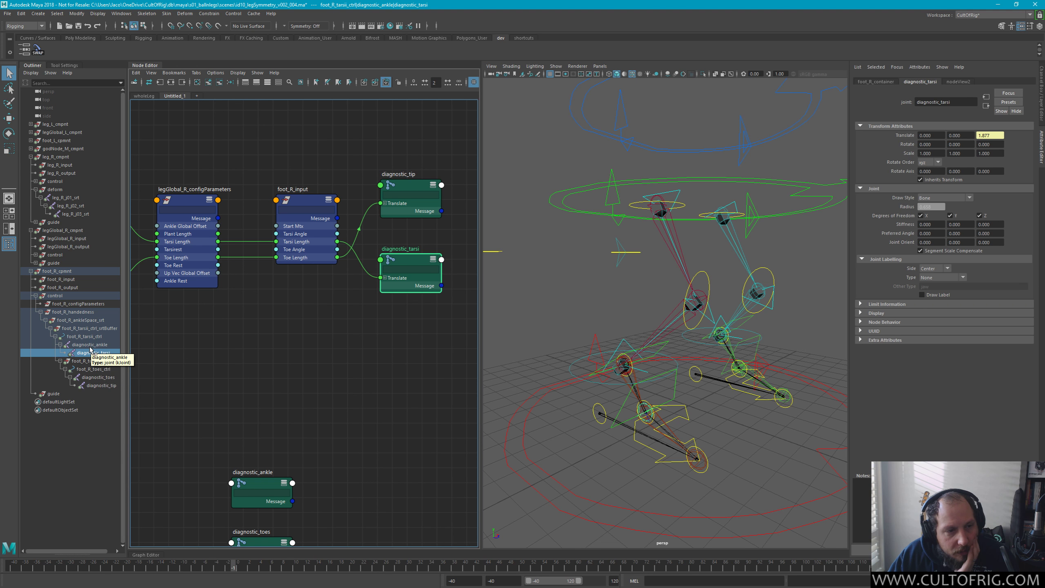
Create an empty group, parent it under the control group of foot_R_cmpnt, and name it deform
click(546, 311)
key(ctrl+g)
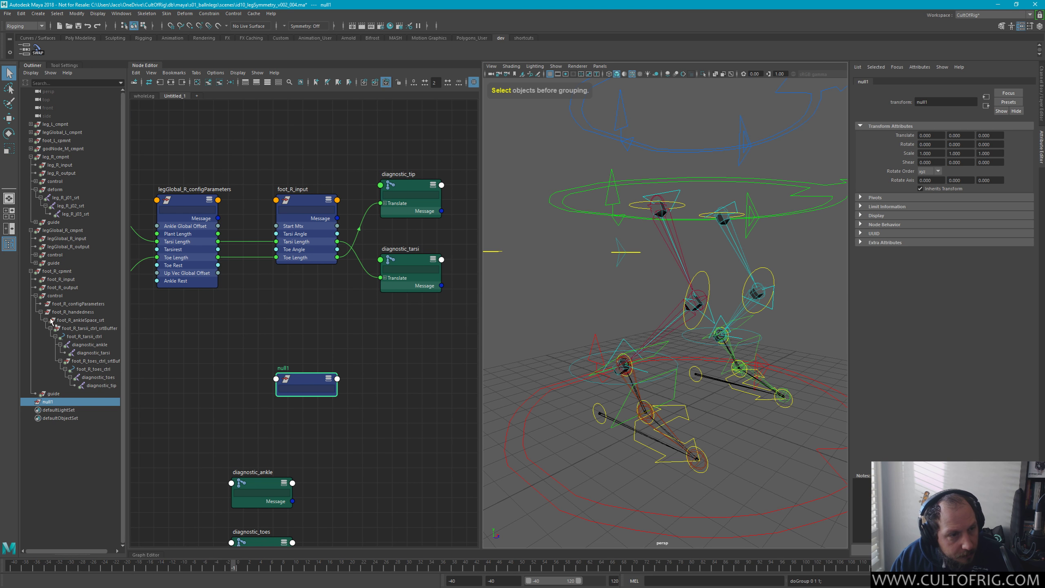
ctrl+click(55, 296)
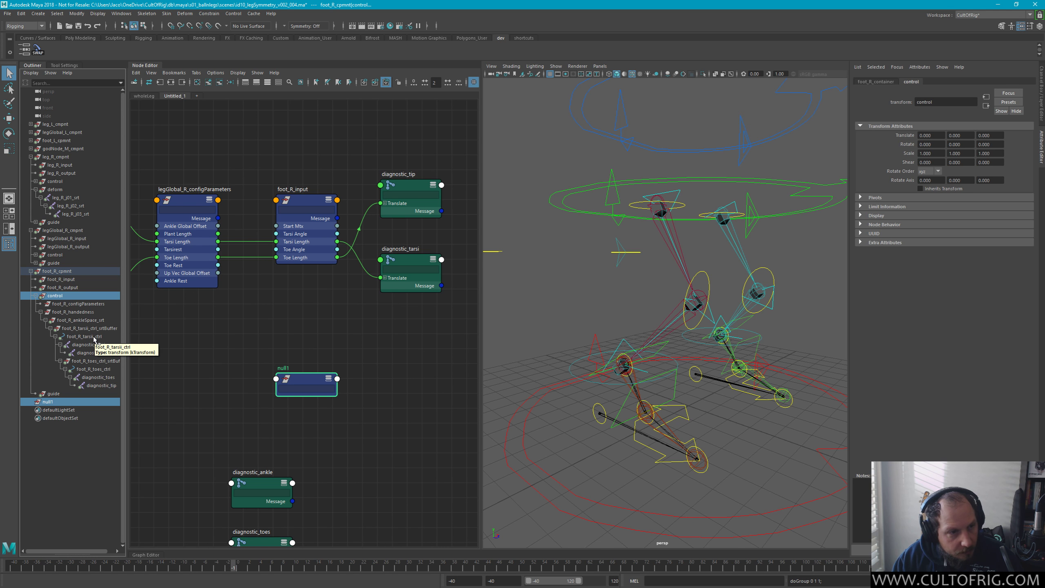
key(p)
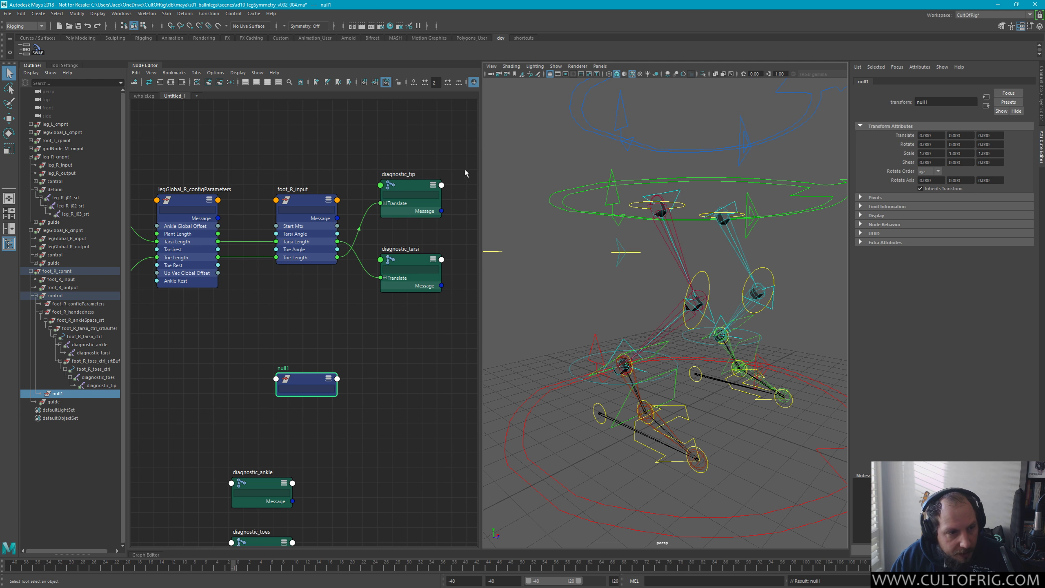
double_click(67, 394)
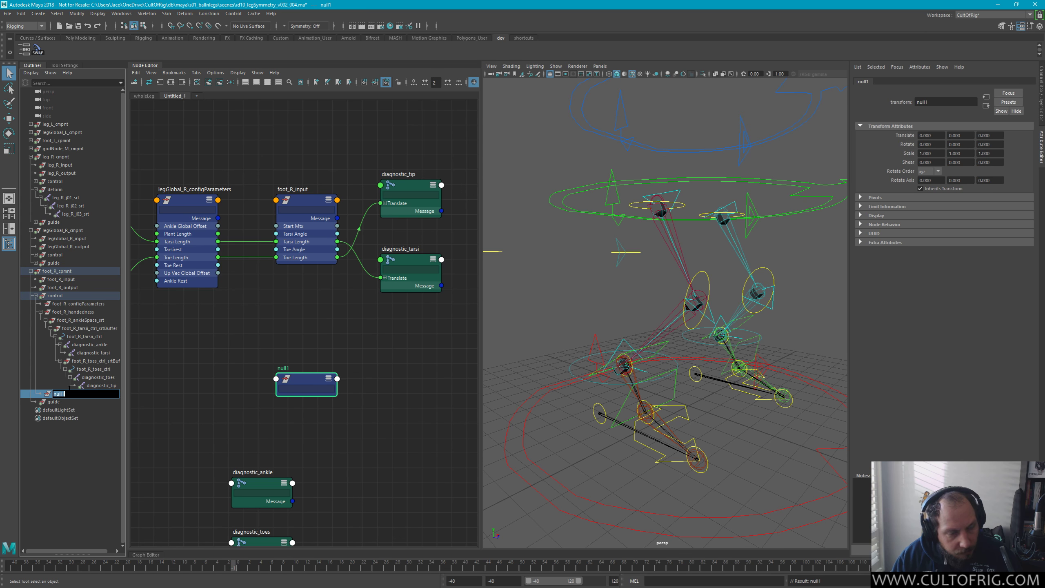
text(deform)
key(Return)
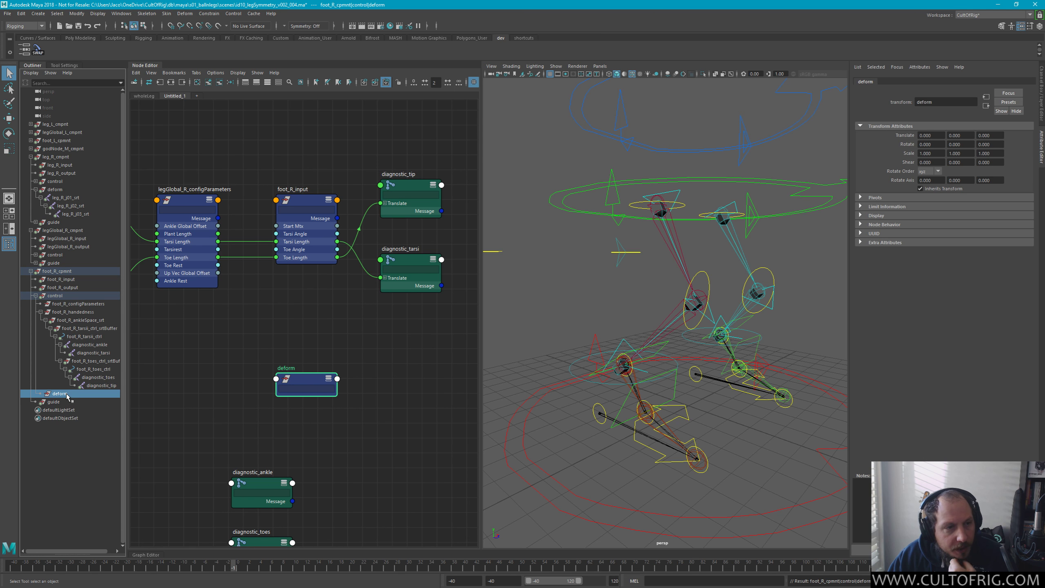
Reparent the new deform group directly under foot_R_cmpnt
click(65, 296)
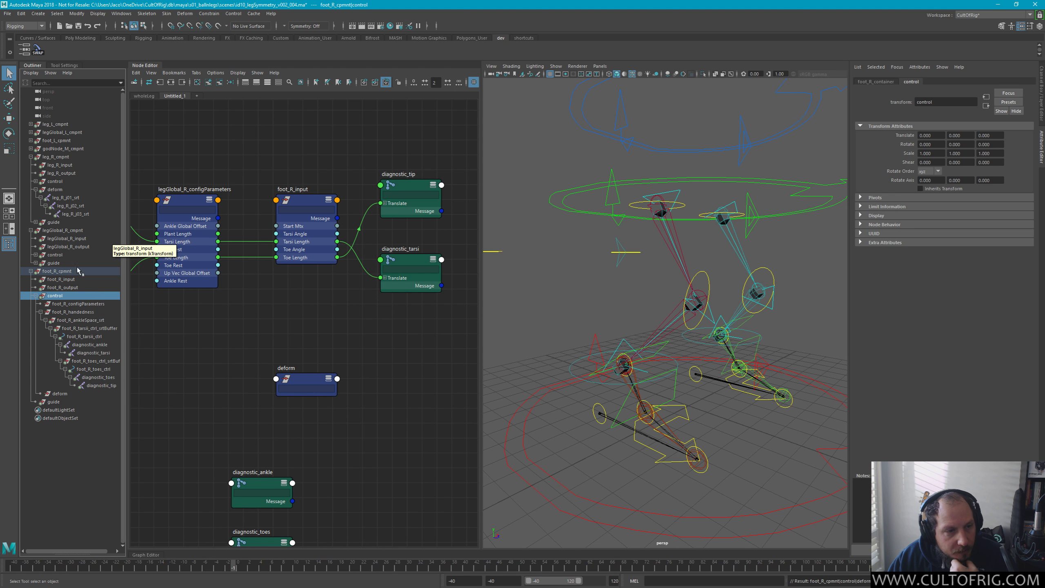
click(58, 394)
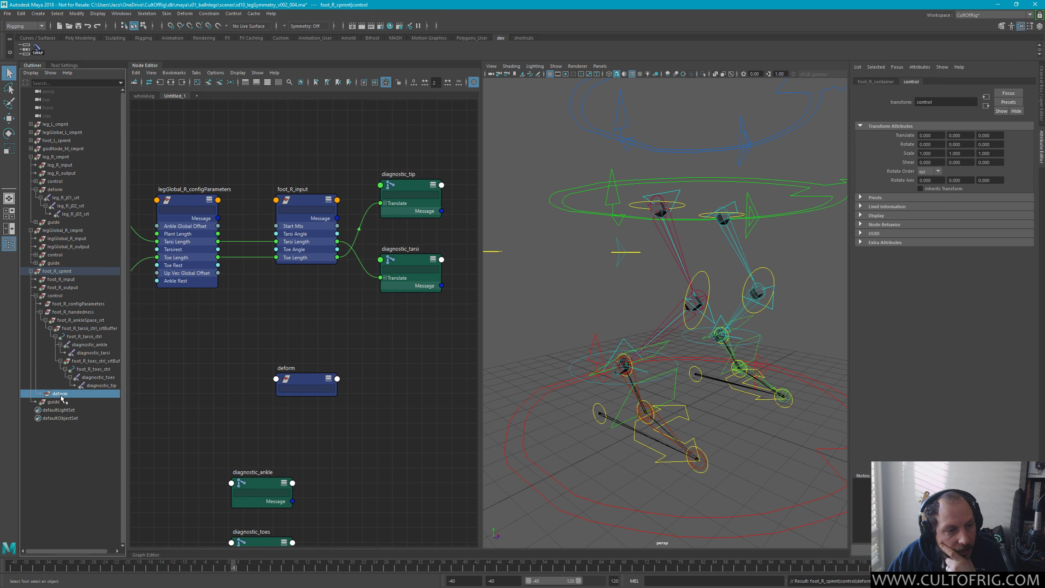
ctrl+click(60, 272)
key(p)
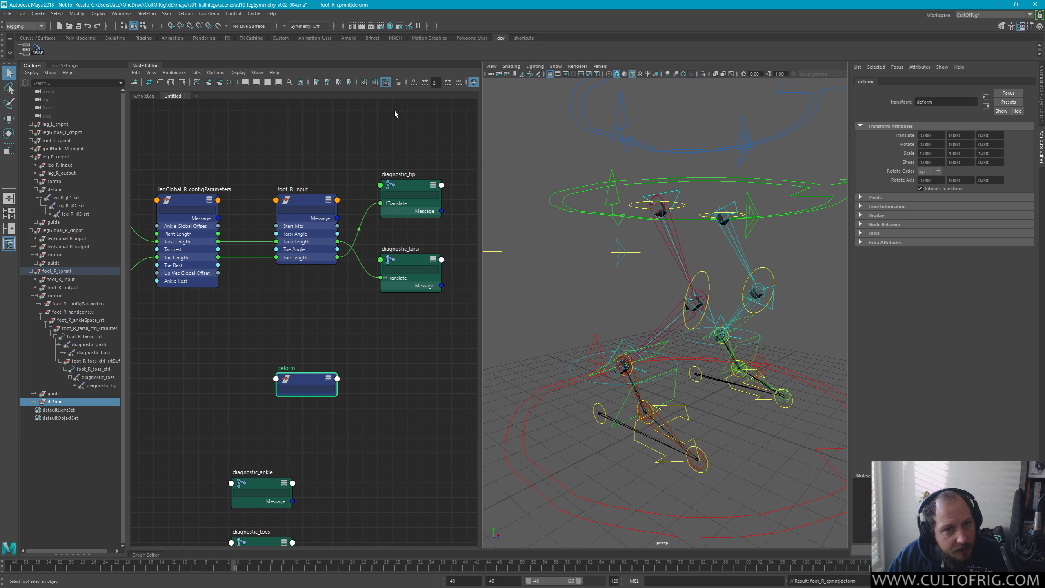
Add foot_R_tarsii_ctrl to the node graph, place diagnostic_ankle beside it, and move diagnostic_toes out of the way
click(85, 337)
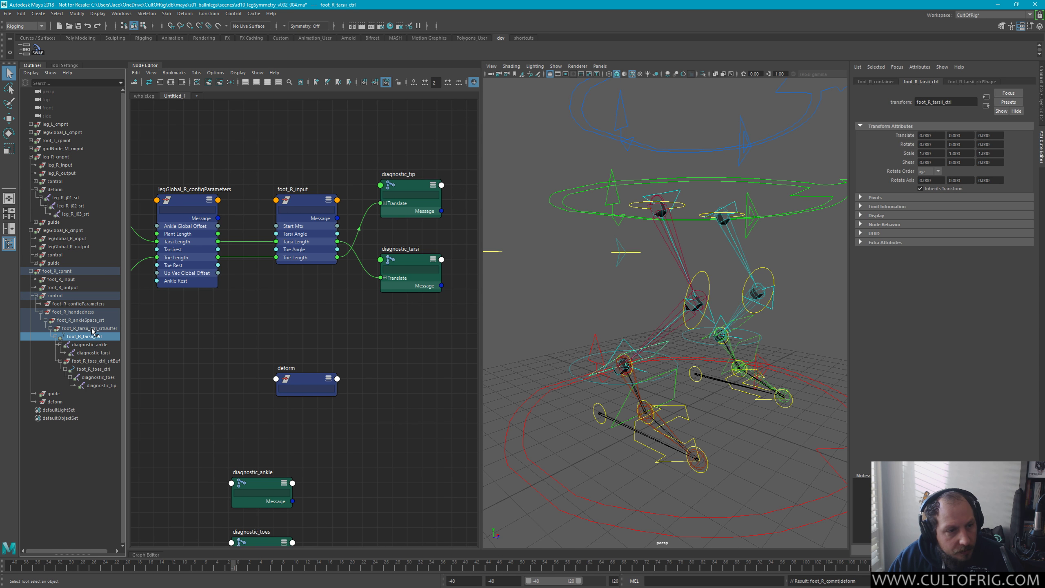
click(93, 345)
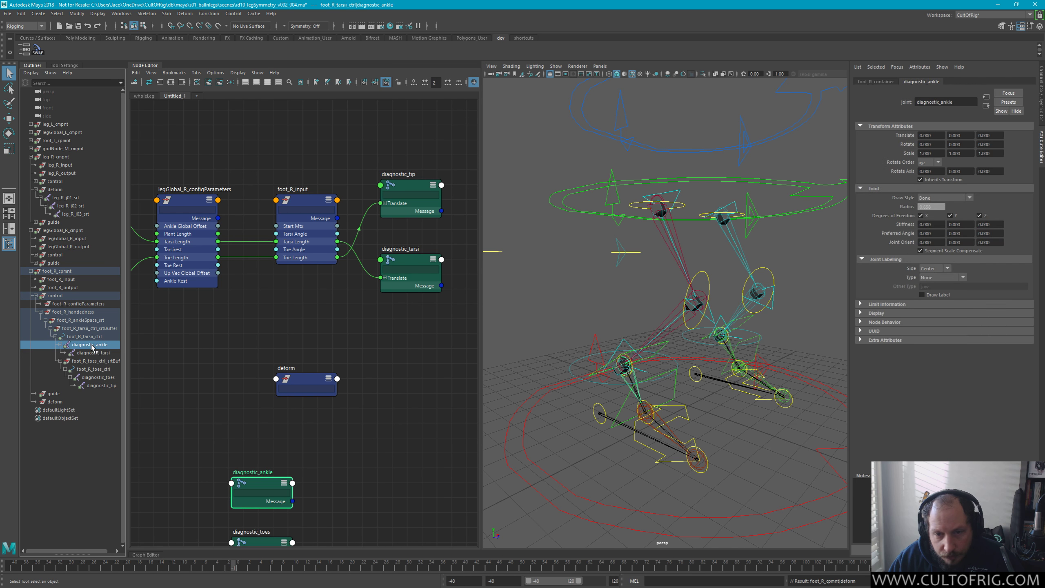
click(88, 337)
alt+middle_drag(278, 343, 295, 241)
alt+middle_drag(286, 371, 304, 294)
middle_drag(92, 338, 241, 432)
click(91, 345)
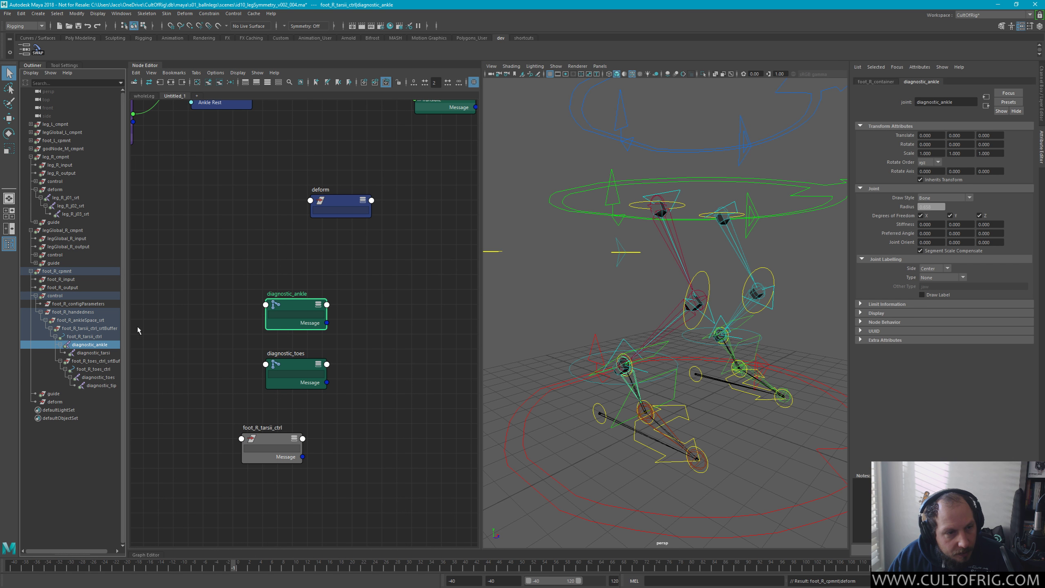
click(299, 365)
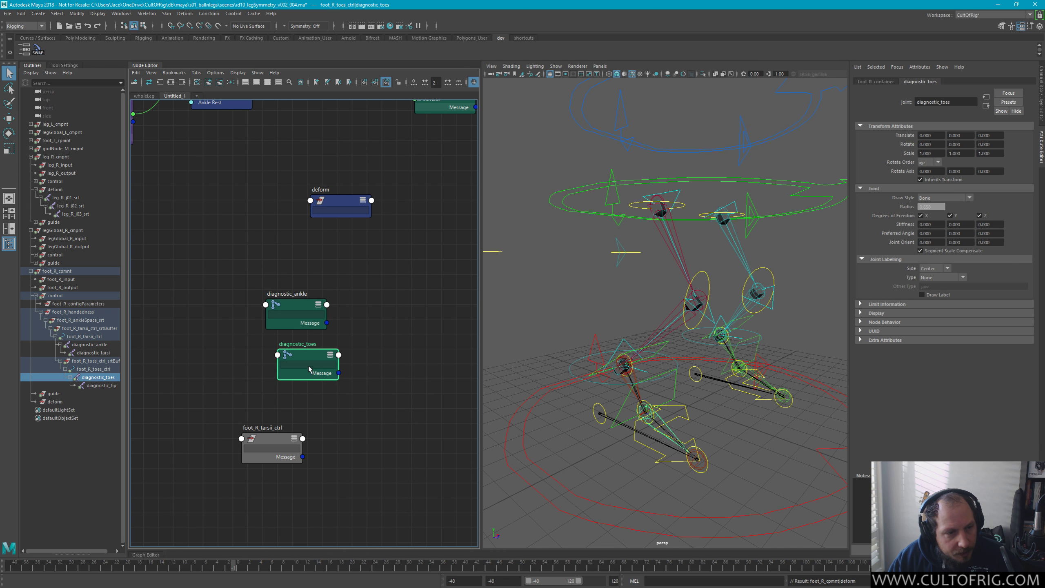
drag(300, 365, 430, 147)
click(301, 309)
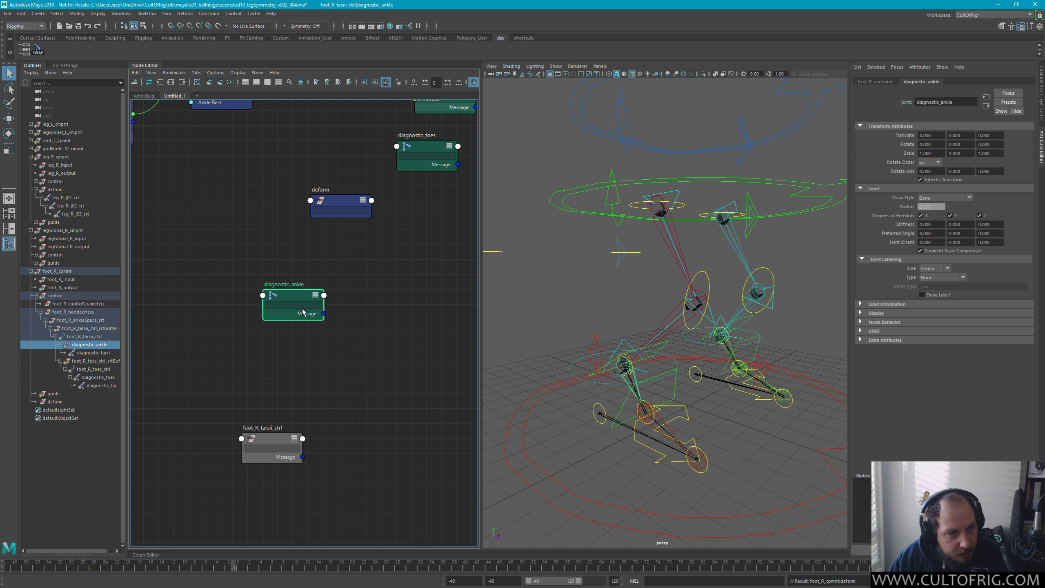
drag(301, 310, 403, 449)
drag(264, 440, 277, 448)
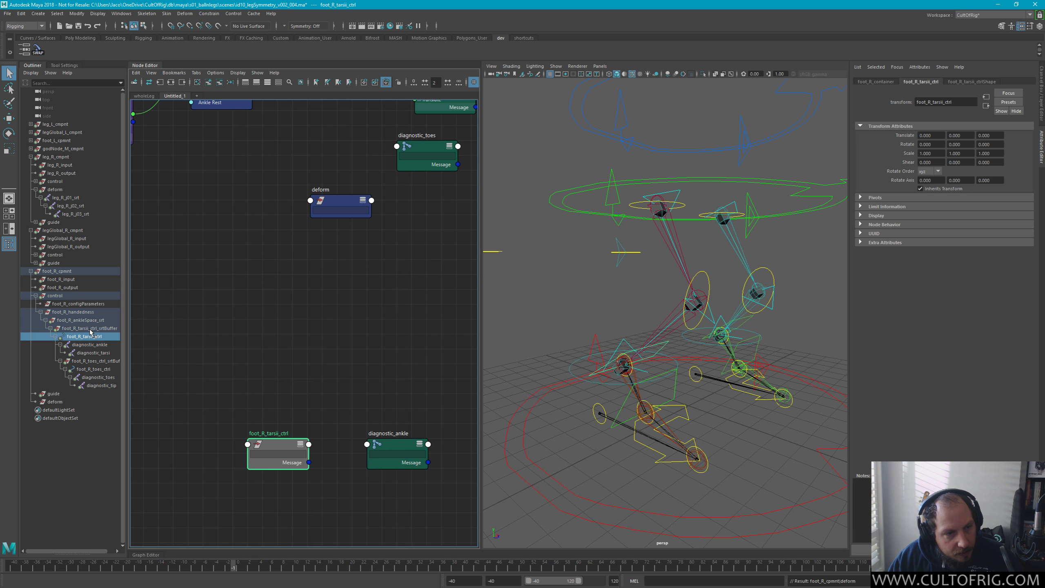
Try parenting diagnostic_ankle under the right foot's deform group, expand the resulting hierarchy, and undo the reparenting
key(ctrl+a)
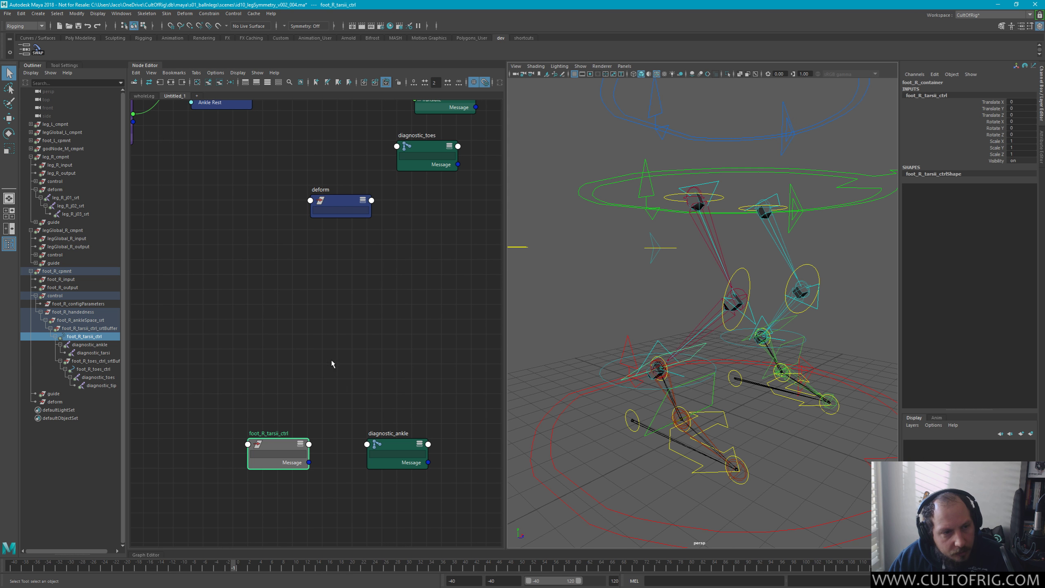
key(Down)
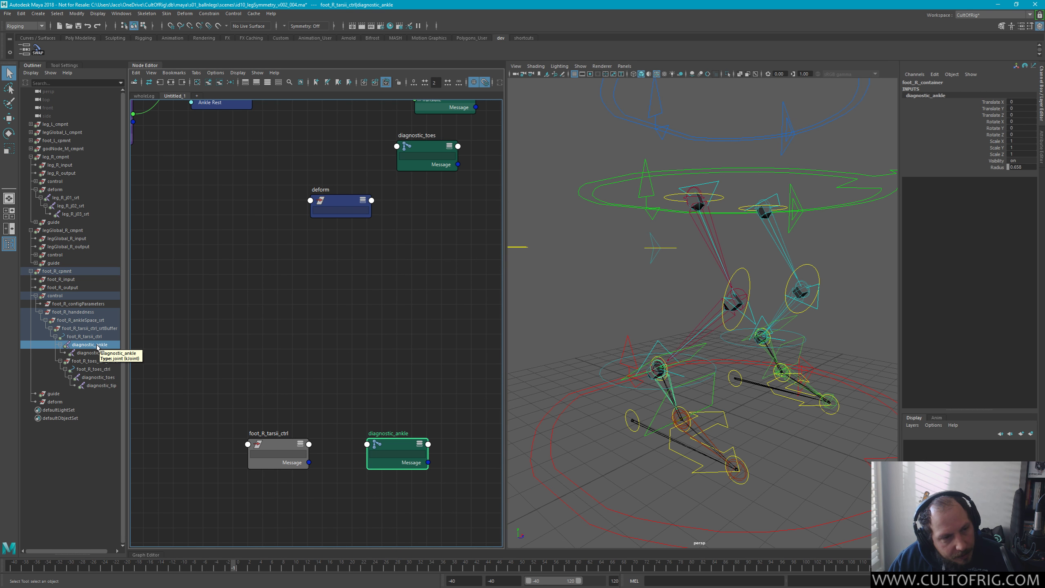
middle_drag(98, 348, 55, 402)
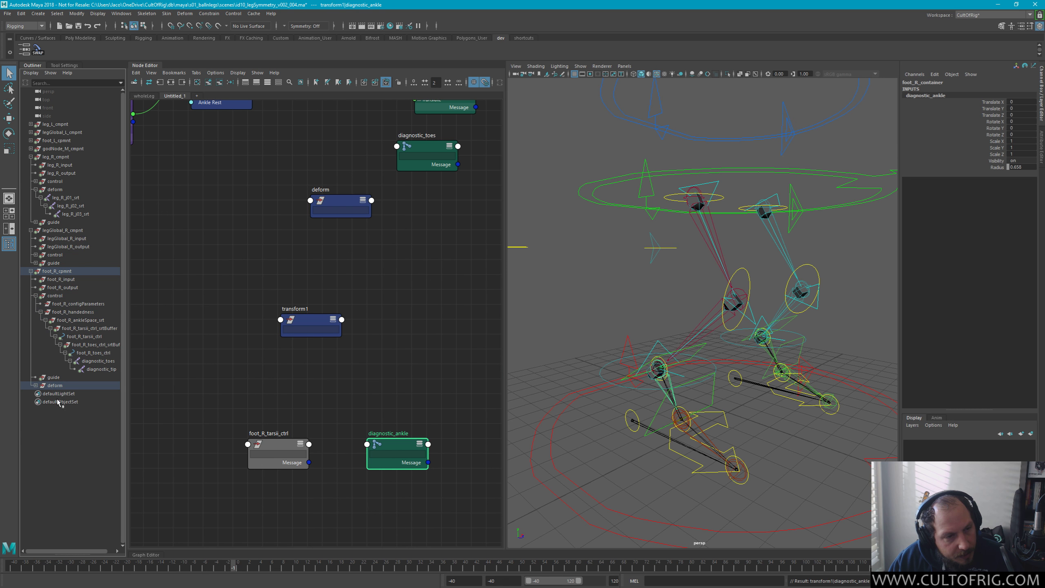
click(42, 387)
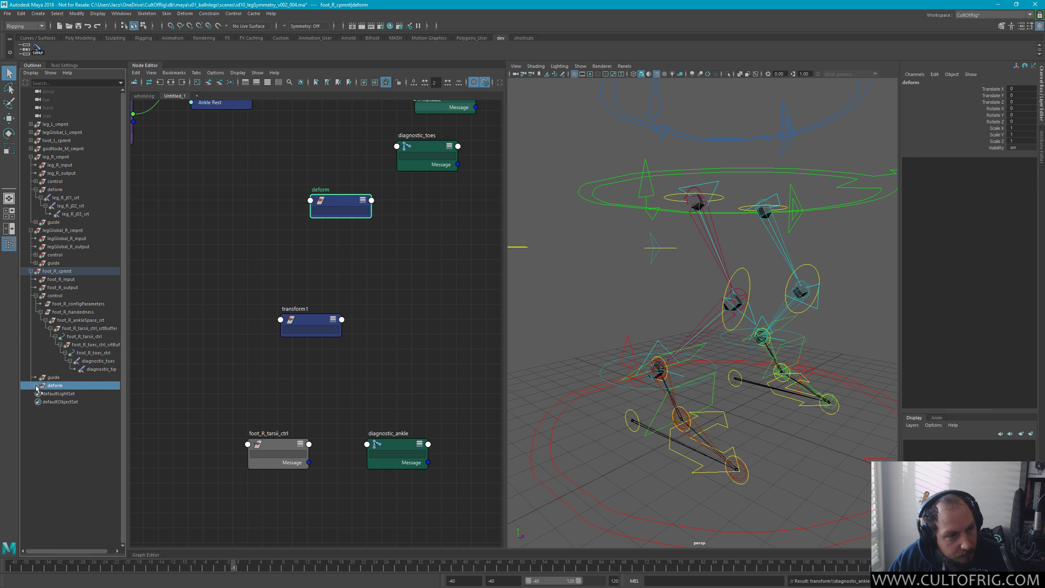
click(36, 386)
click(41, 393)
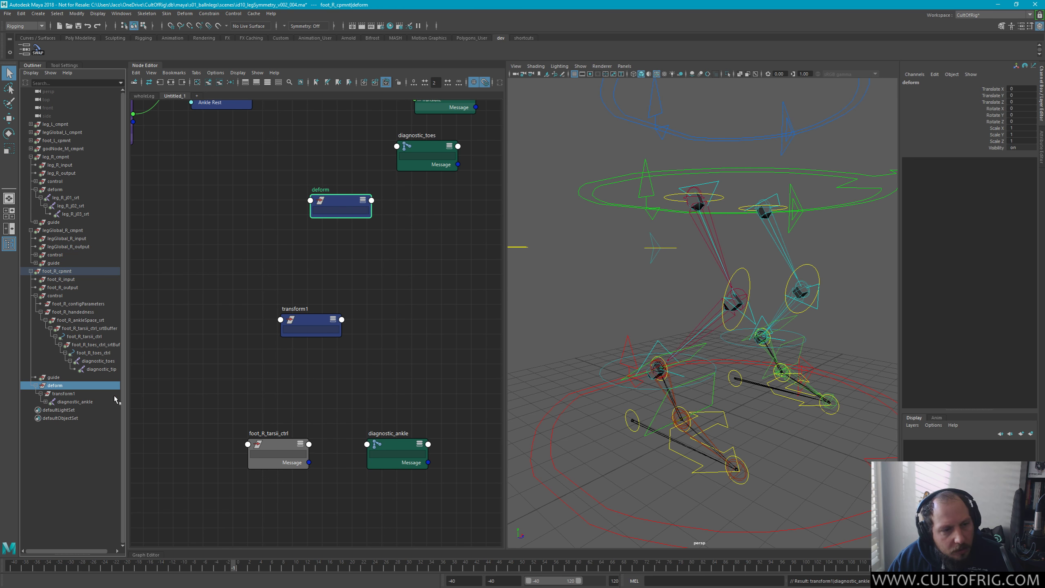
key(ctrl+z)
key(ctrl+z)
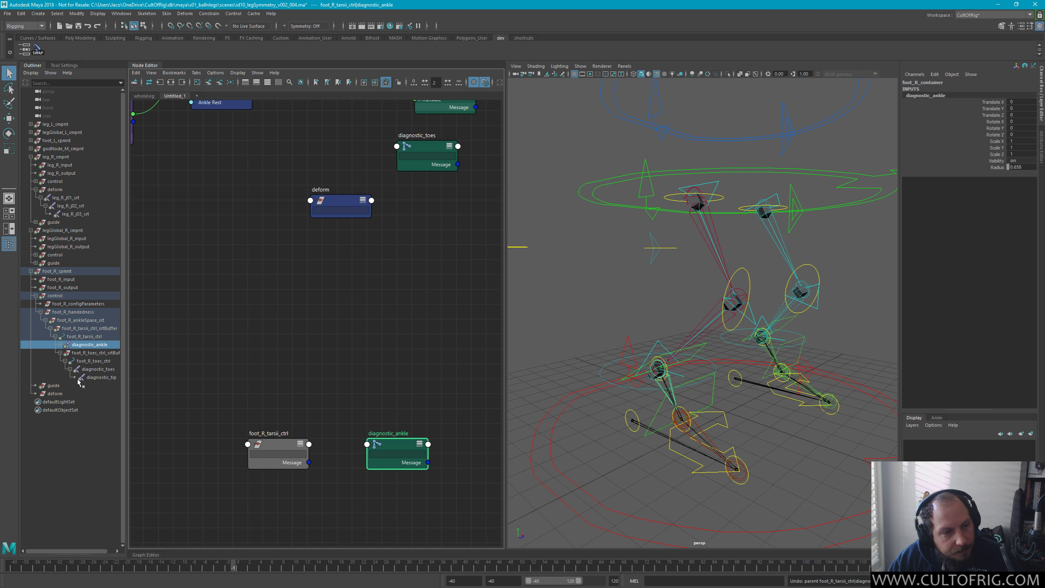
Repeat the move of diagnostic_ankle into the deform group to examine the inserted parent transform, and undo it
click(333, 299)
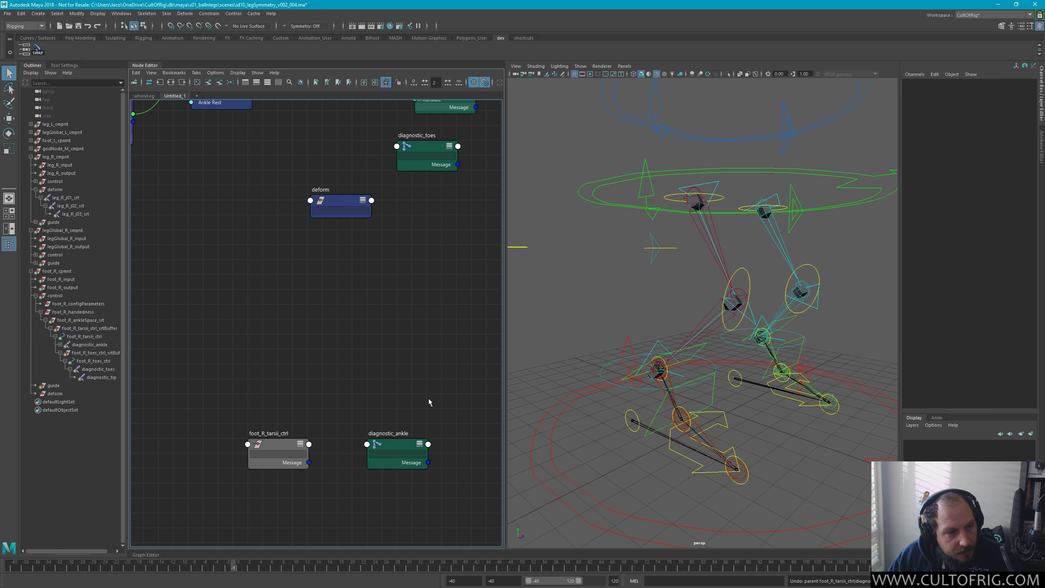
click(61, 345)
click(81, 345)
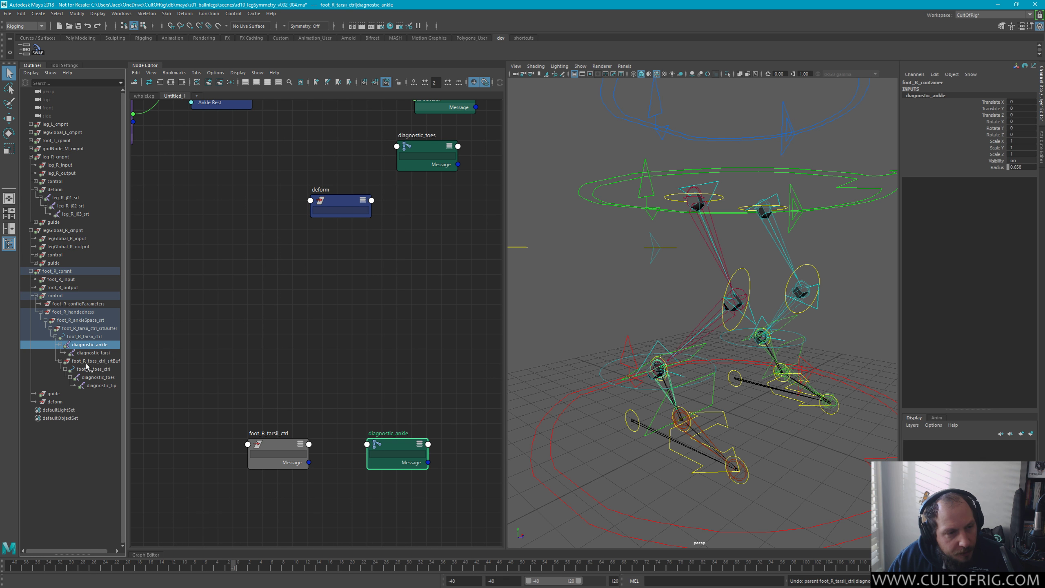
middle_drag(94, 348, 55, 401)
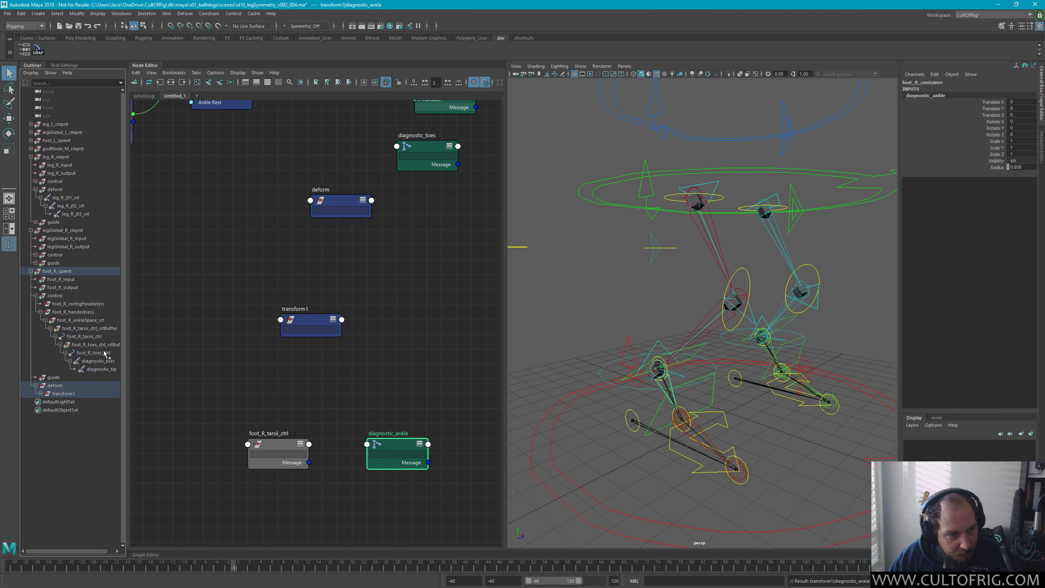
click(41, 393)
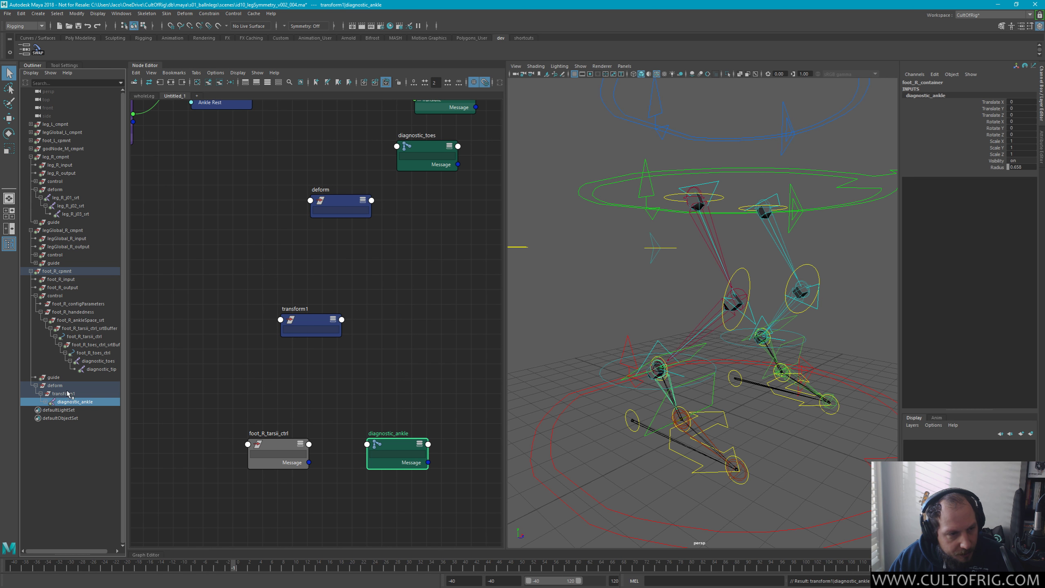
key(ctrl+z)
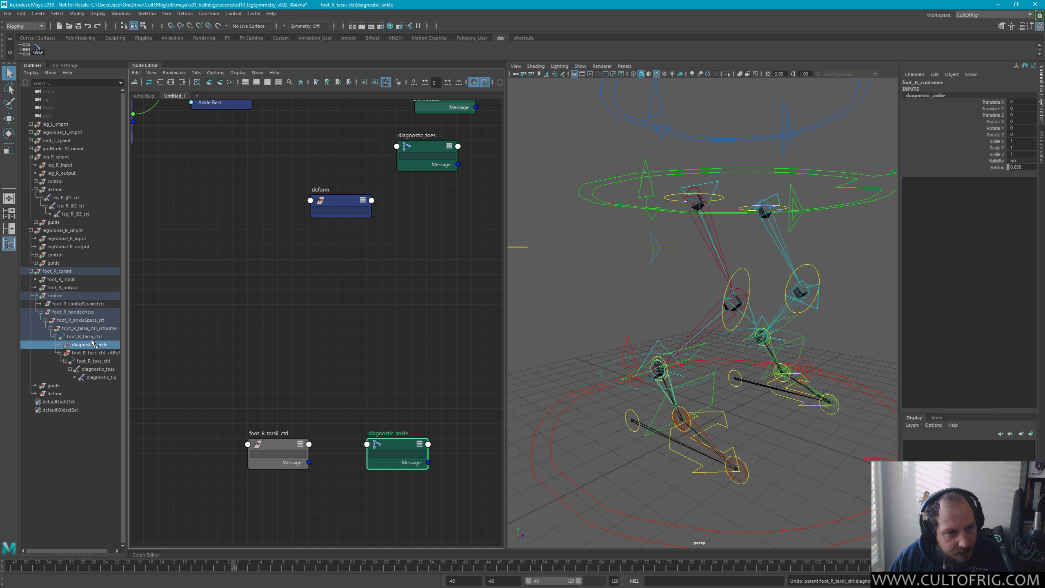
key(ctrl+z)
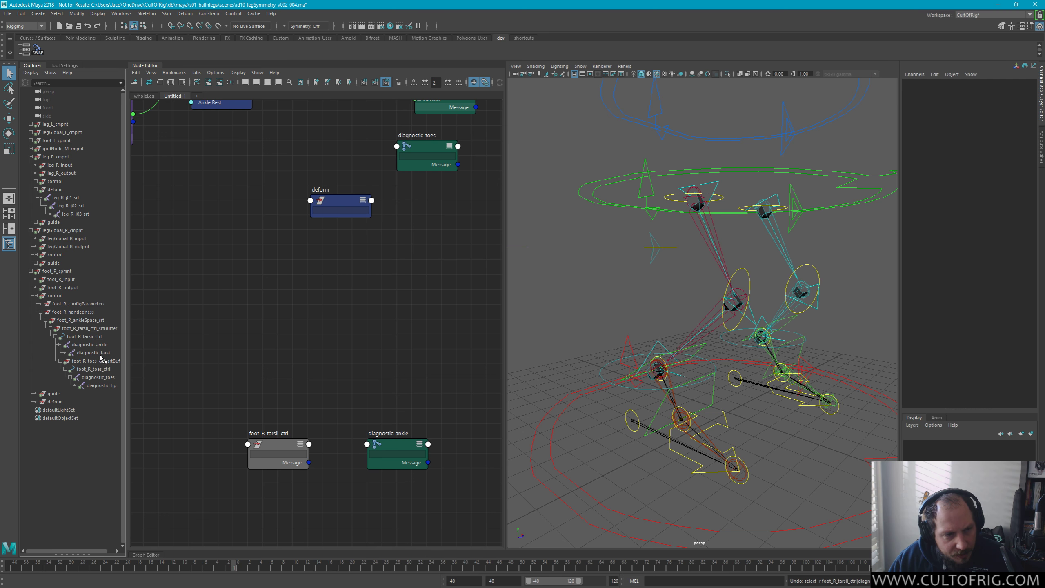
Examine diagnostic_ankle's attributes, try moving it into deform and parenting it there again with the Parent command, and undo both
click(68, 345)
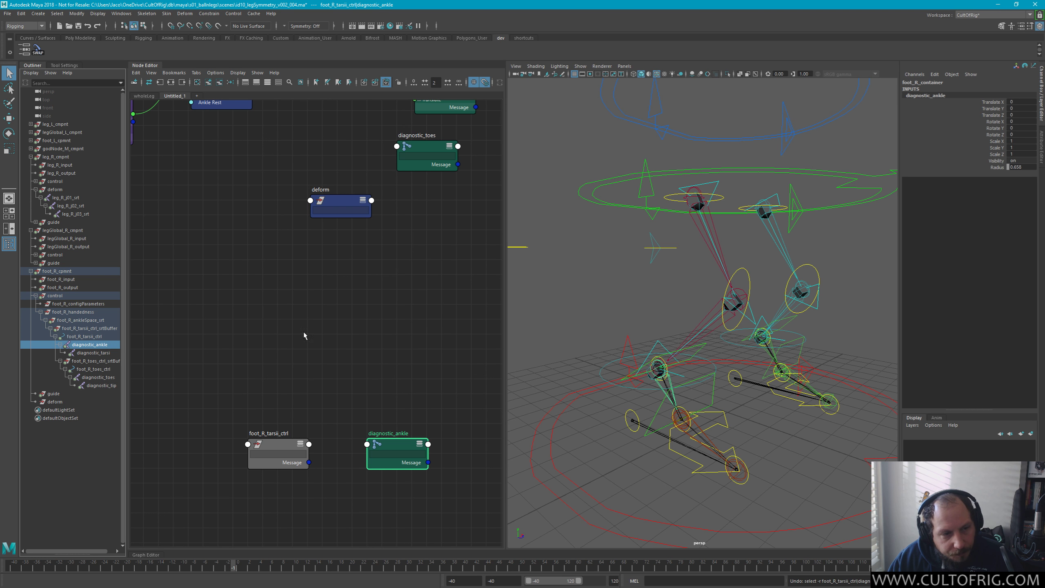
key(ctrl+a)
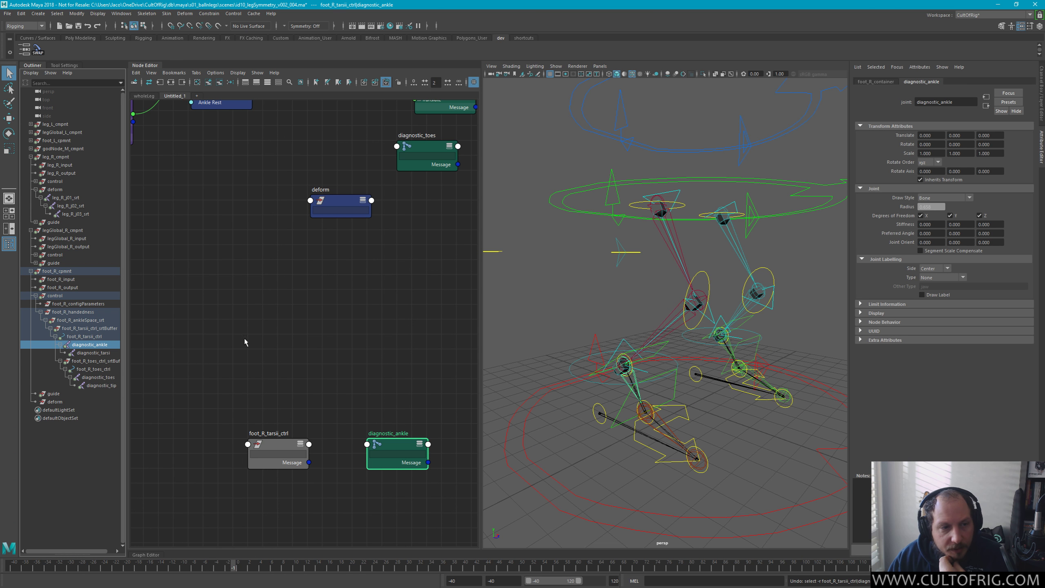
middle_drag(100, 348, 54, 402)
click(41, 394)
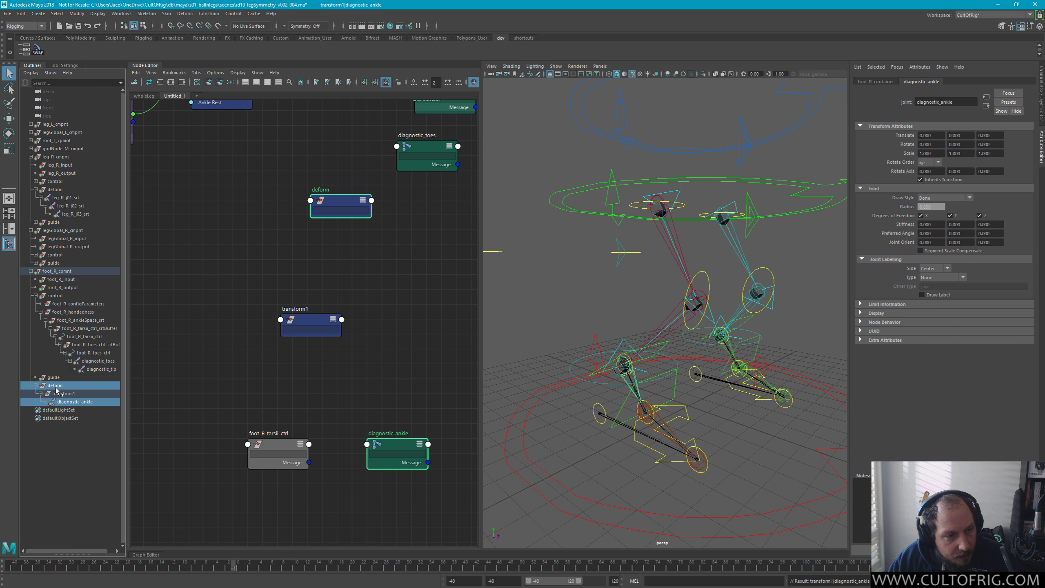
ctrl+click(61, 387)
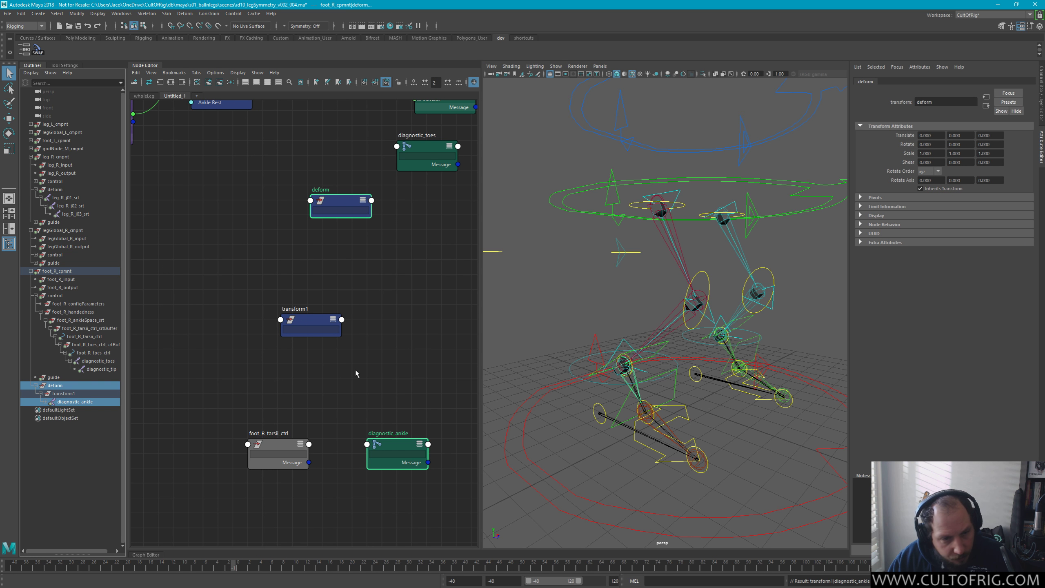
key(p)
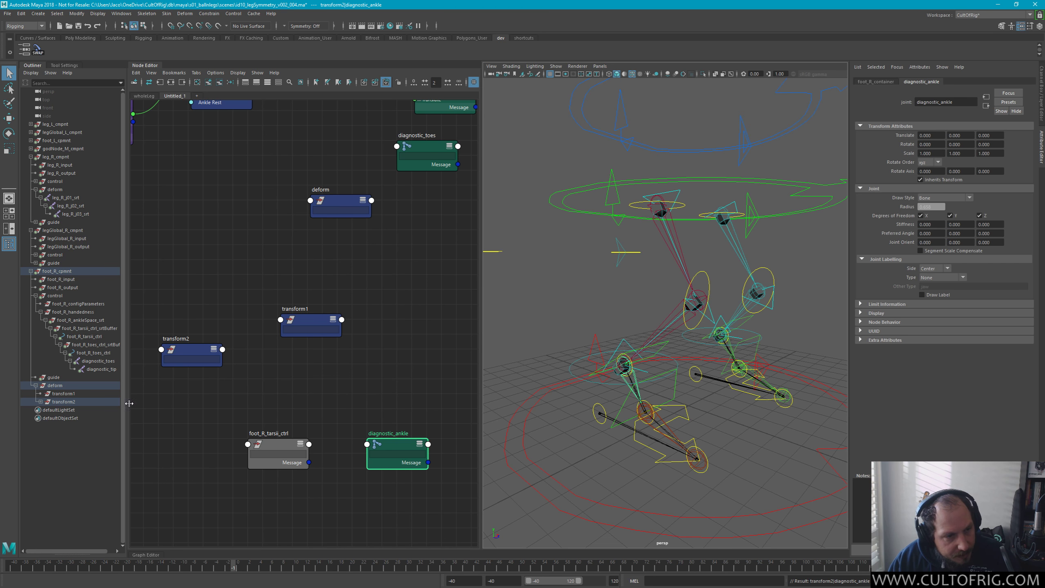
key(ctrl+z)
key(ctrl+z)
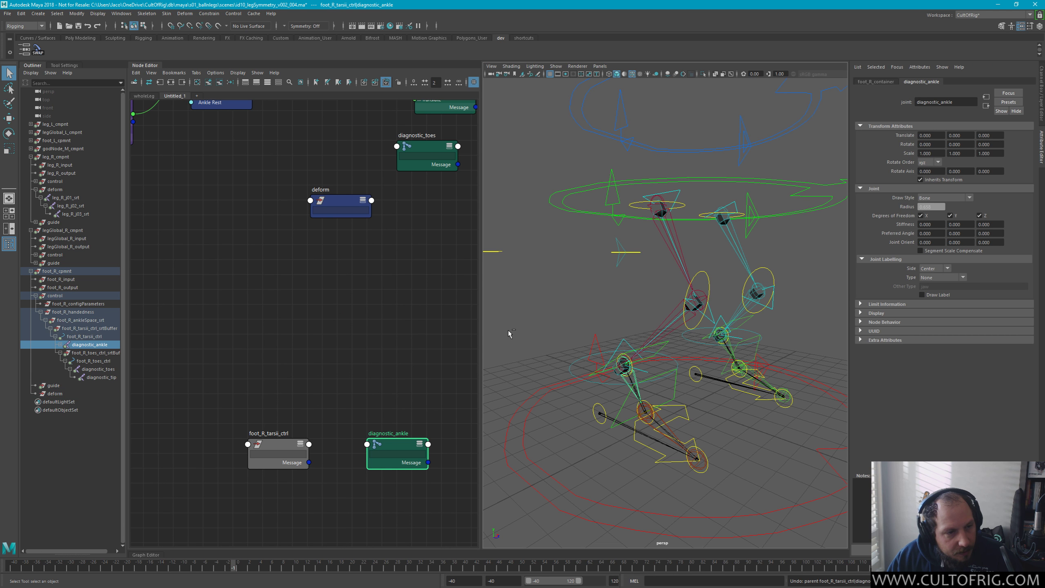
Expand diagnostic_ankle and compare the joint attributes of diagnostic_tarsi and diagnostic_toes, including Segment Scale Compensate
click(60, 344)
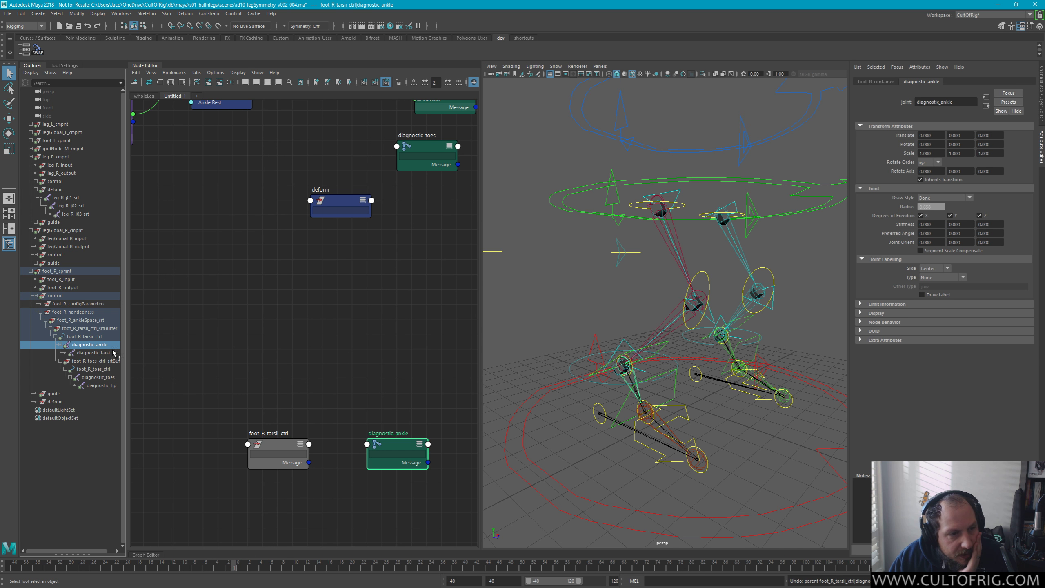
click(84, 353)
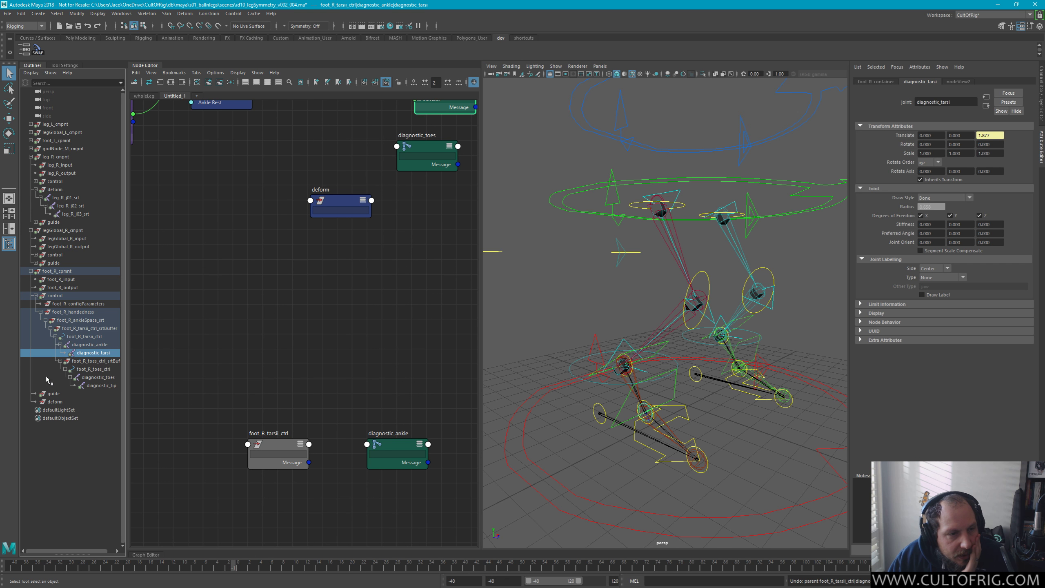
click(99, 378)
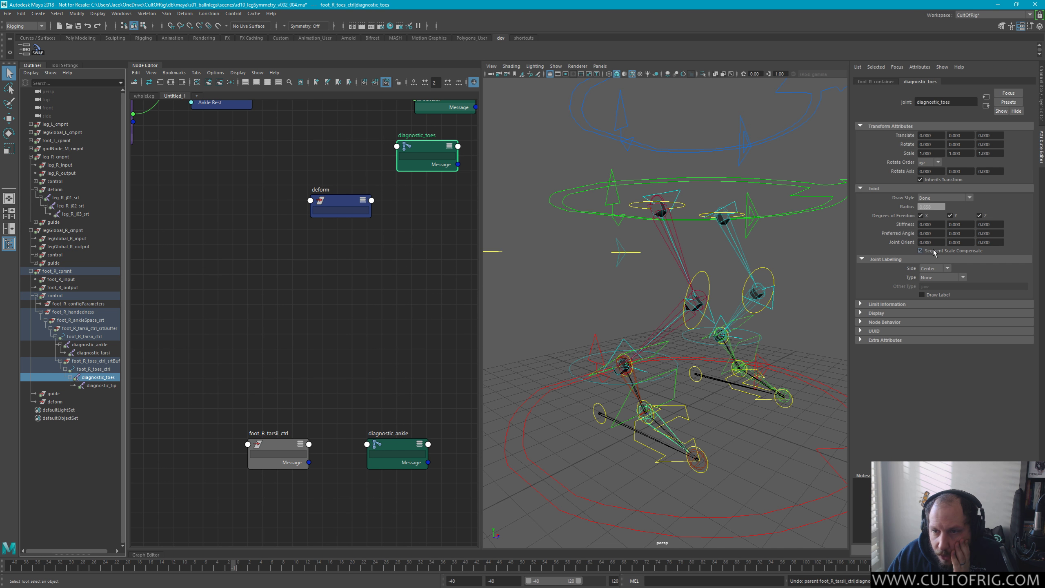
Check the joint attributes of diagnostic_tip and diagnostic_ankle in the right foot's control hierarchy
click(104, 388)
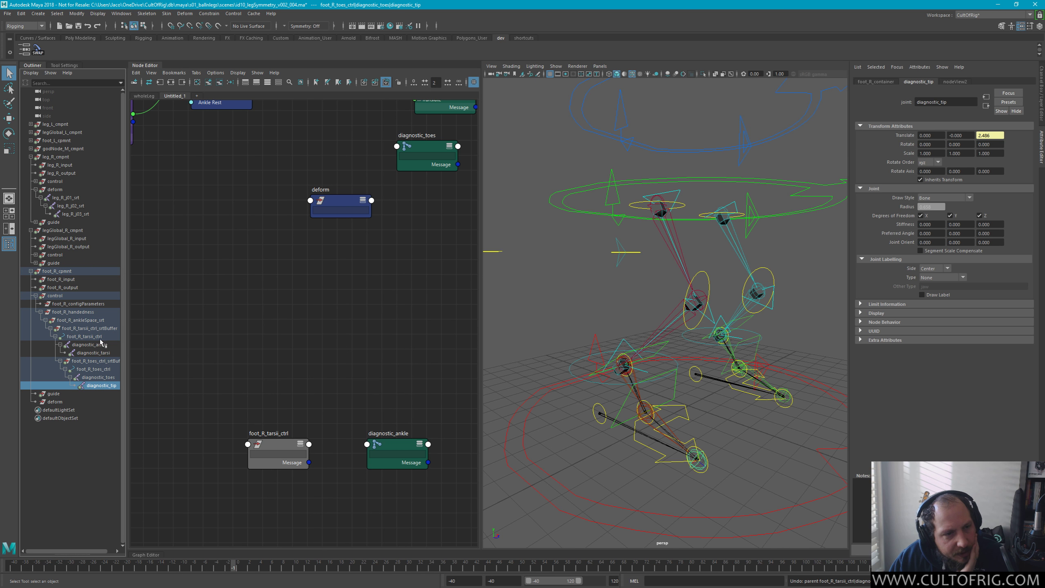
click(90, 345)
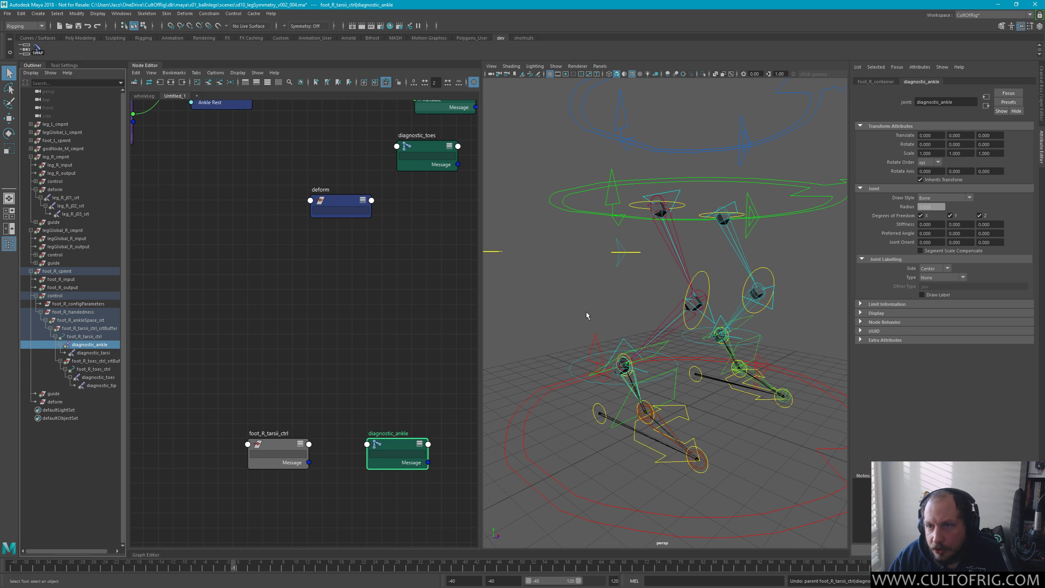
double_click(691, 4)
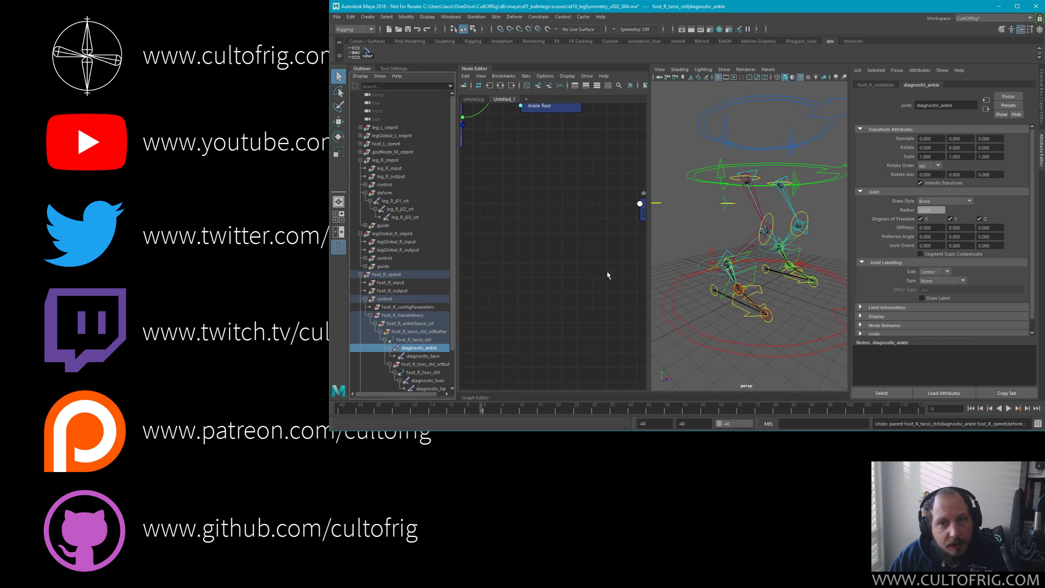
click(1017, 6)
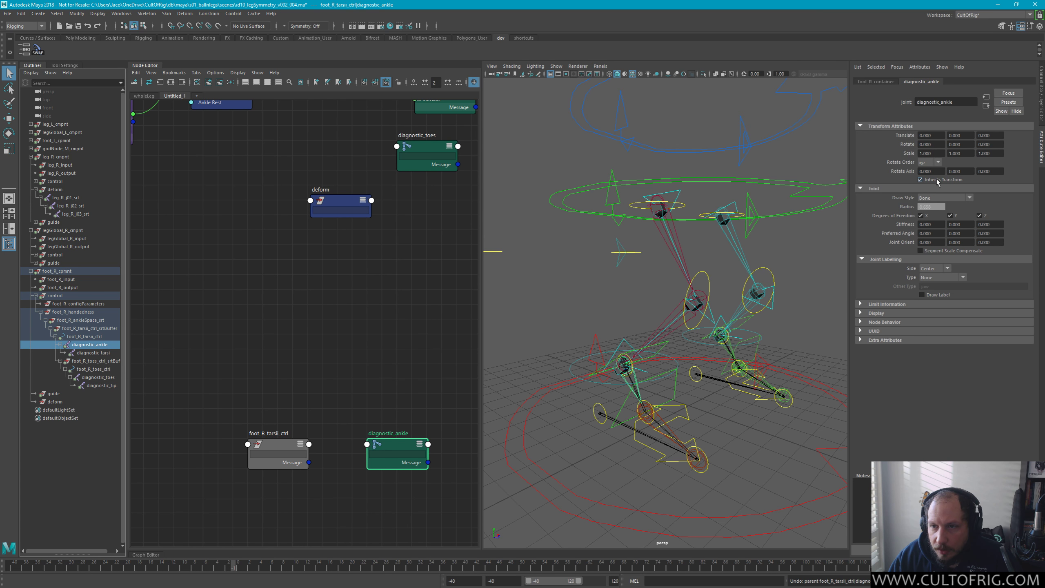
Parent diagnostic_ankle under the right foot's deform group using Move objects with Preserve position off, and select the moved joint
ctrl+click(57, 402)
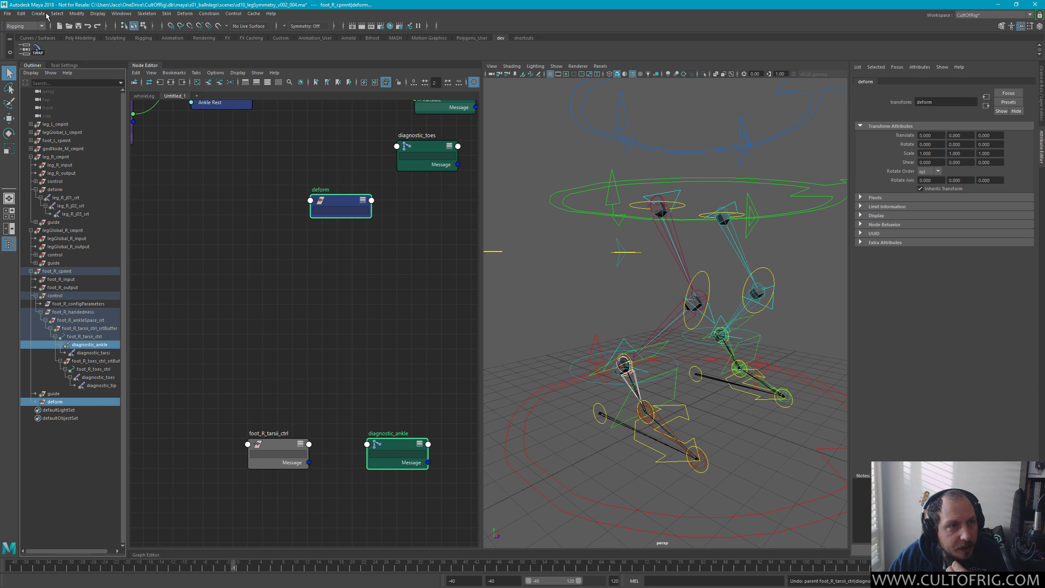
click(21, 13)
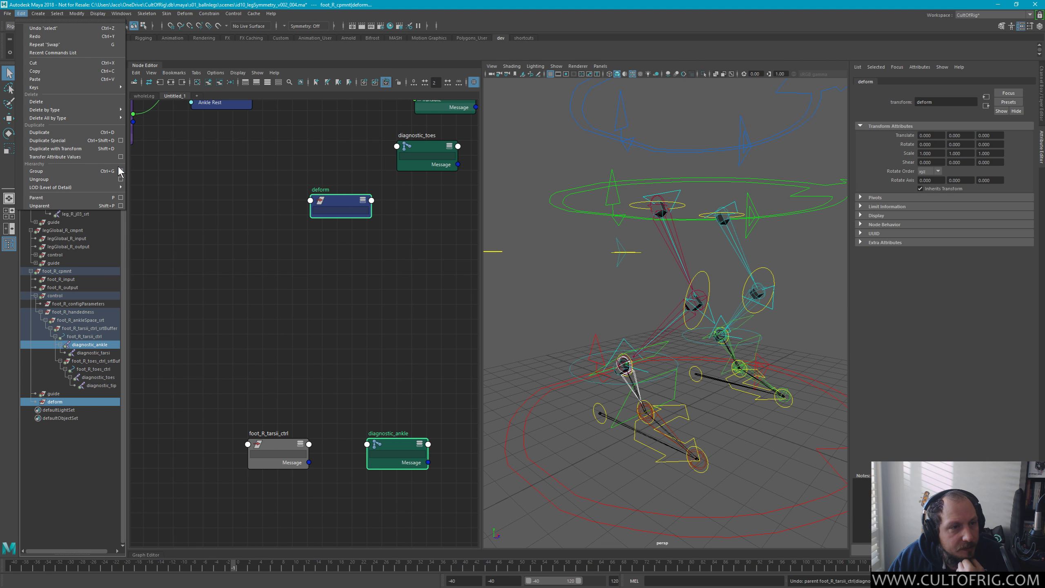
click(120, 198)
drag(662, 189, 819, 375)
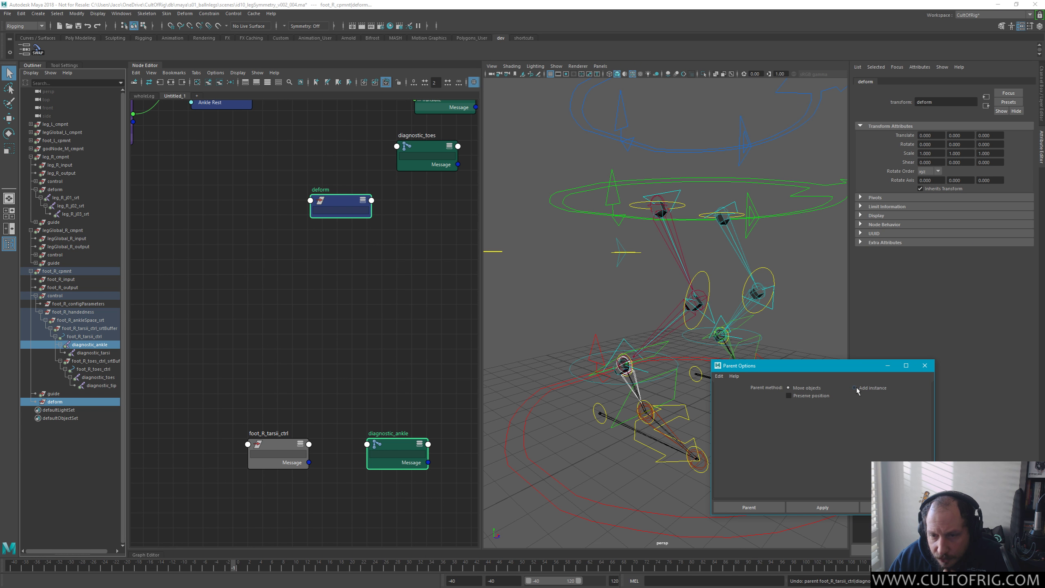
click(764, 510)
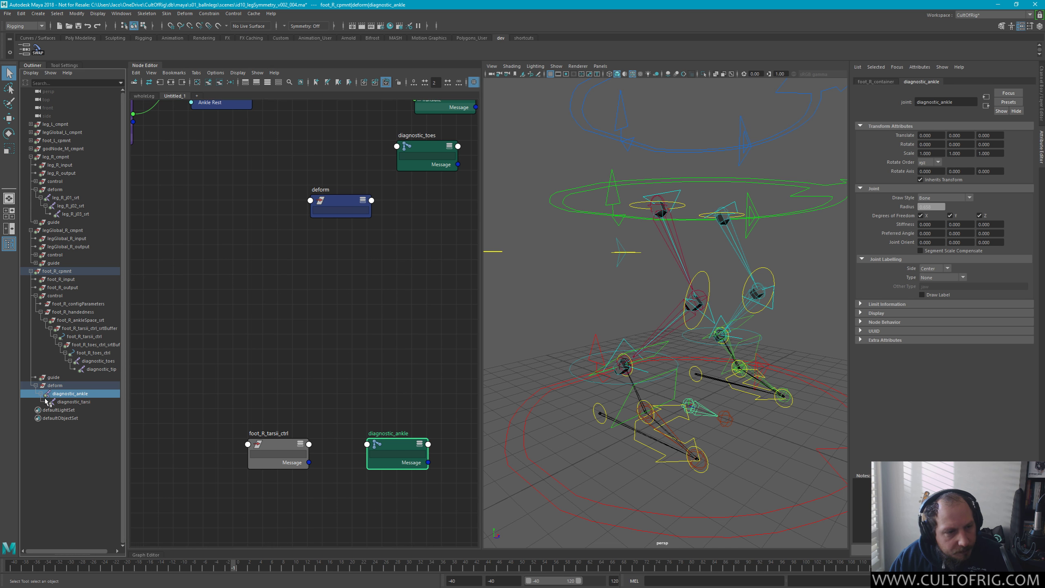
click(53, 387)
click(69, 394)
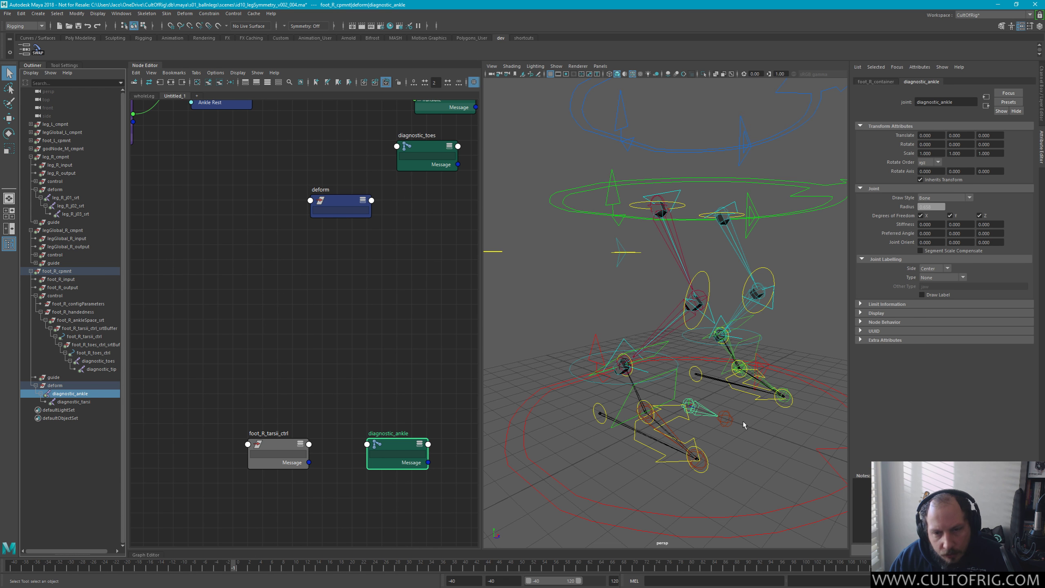
Space out the foot_R_tarsii_ctrl and diagnostic_ankle nodes on one row, and align the diagnostic_toes node below diagnostic_tarsi in the node graph
middle_drag(423, 369, 368, 346)
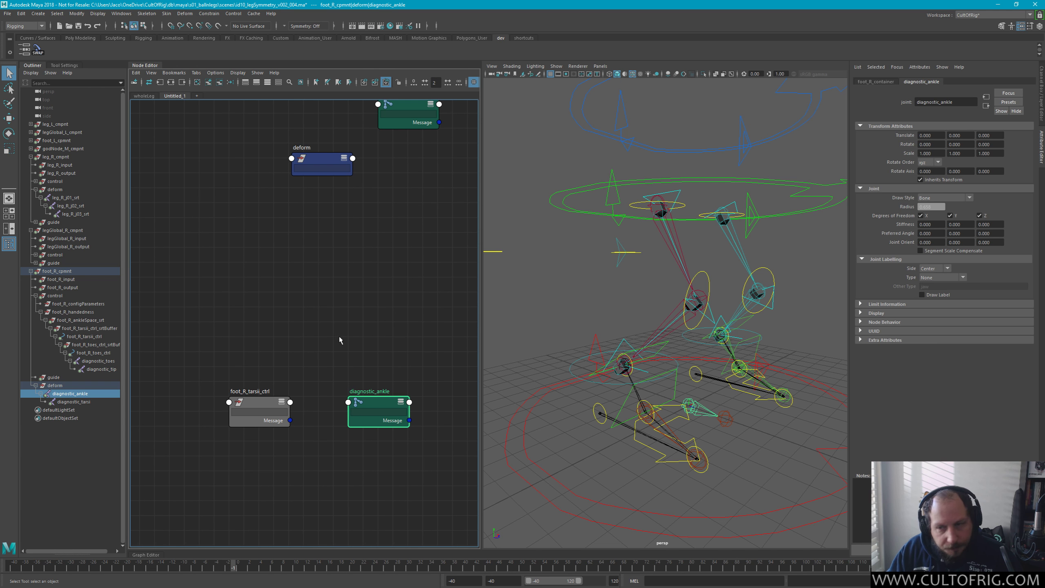
drag(264, 420, 190, 345)
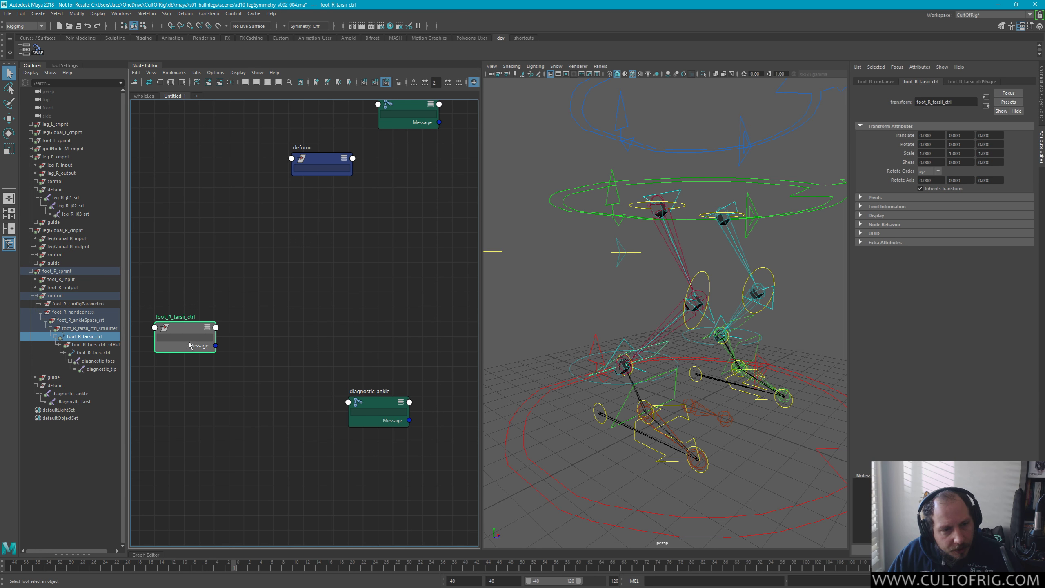
drag(374, 405, 404, 331)
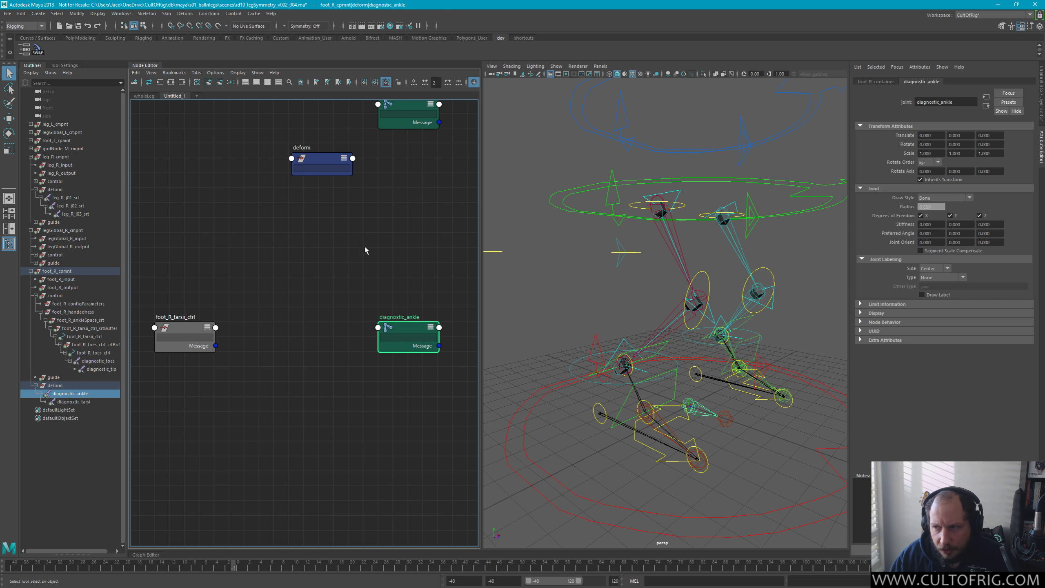
alt+middle_drag(304, 273, 298, 344)
scroll(324, 326, down, 2)
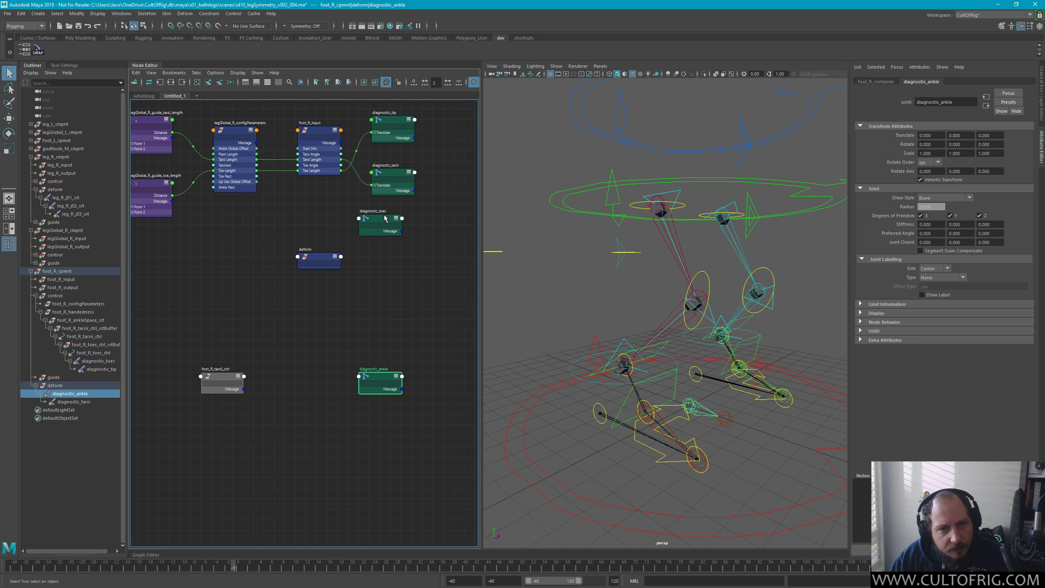
drag(385, 218, 397, 219)
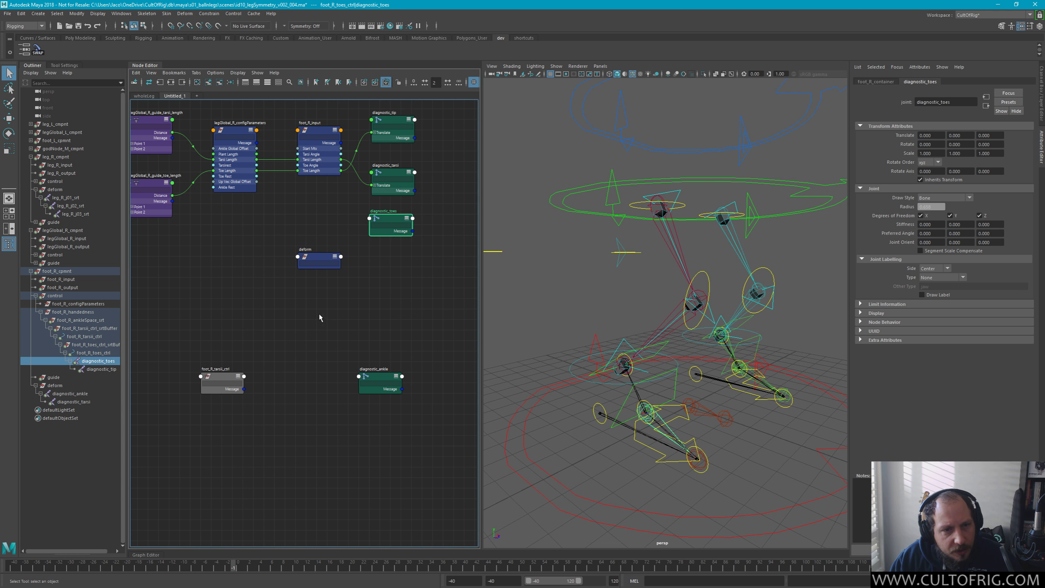
drag(397, 412, 395, 410)
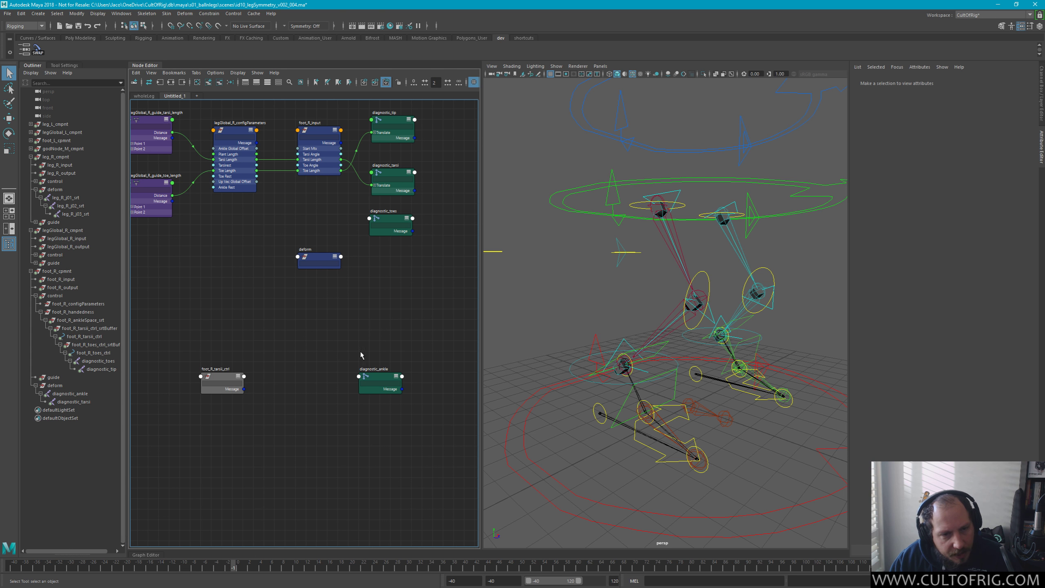
Create a decomposeMatrix node and place it between foot_R_tarsii_ctrl and diagnostic_ankle
click(381, 377)
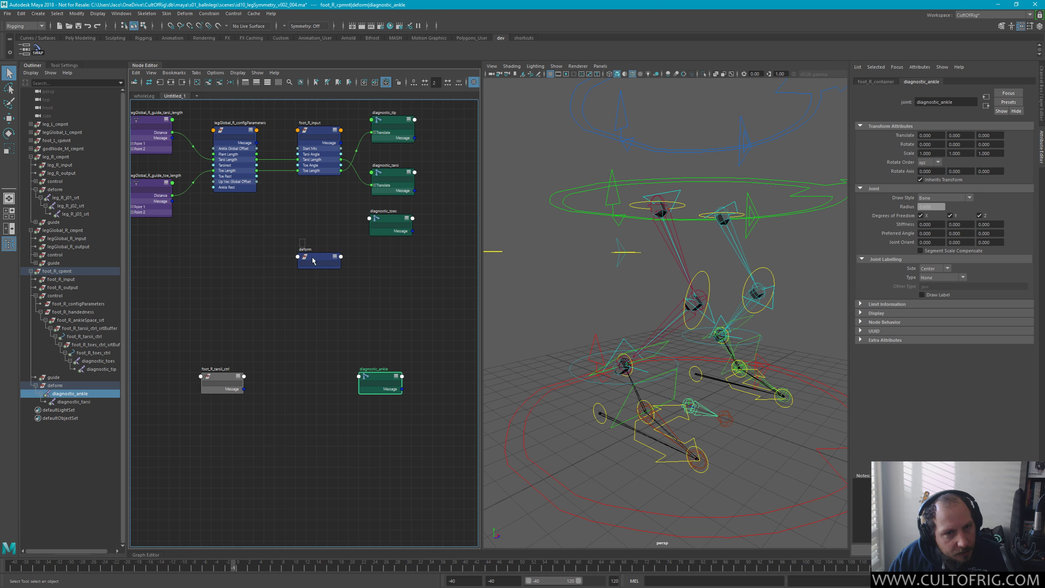
click(222, 383)
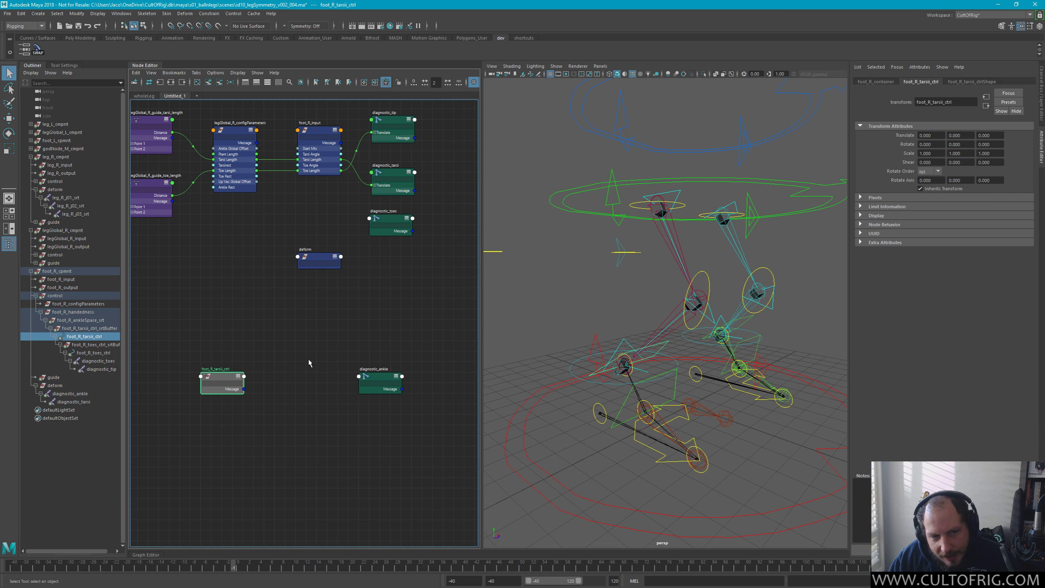
click(228, 355)
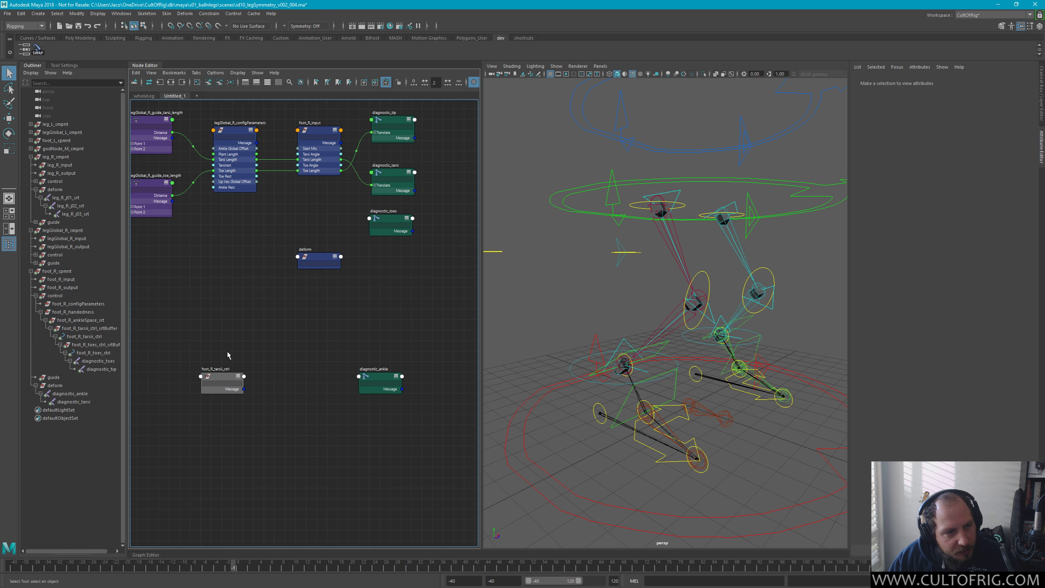
click(89, 337)
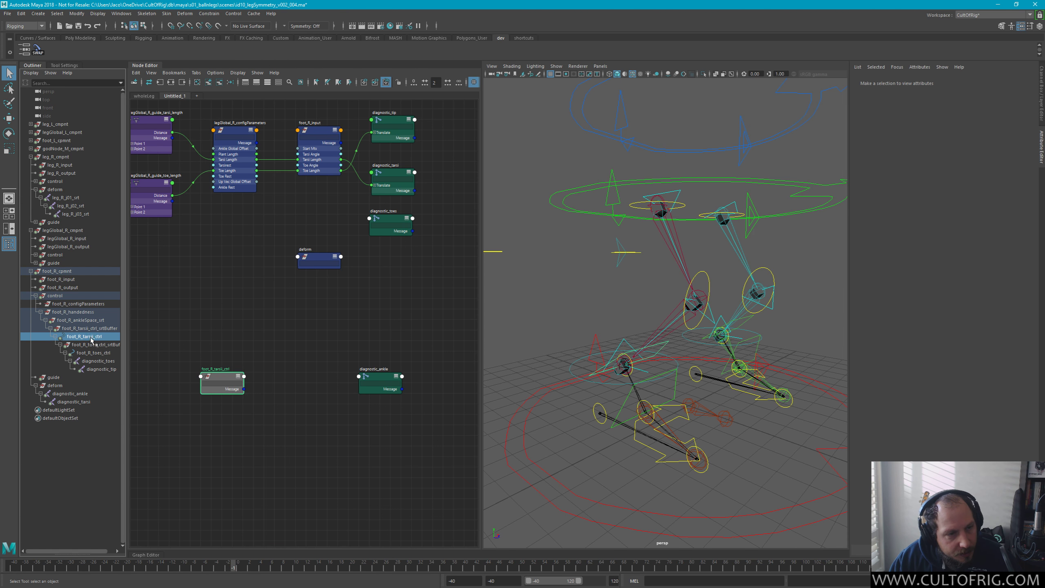
click(306, 376)
key(Tab)
text(decompo)
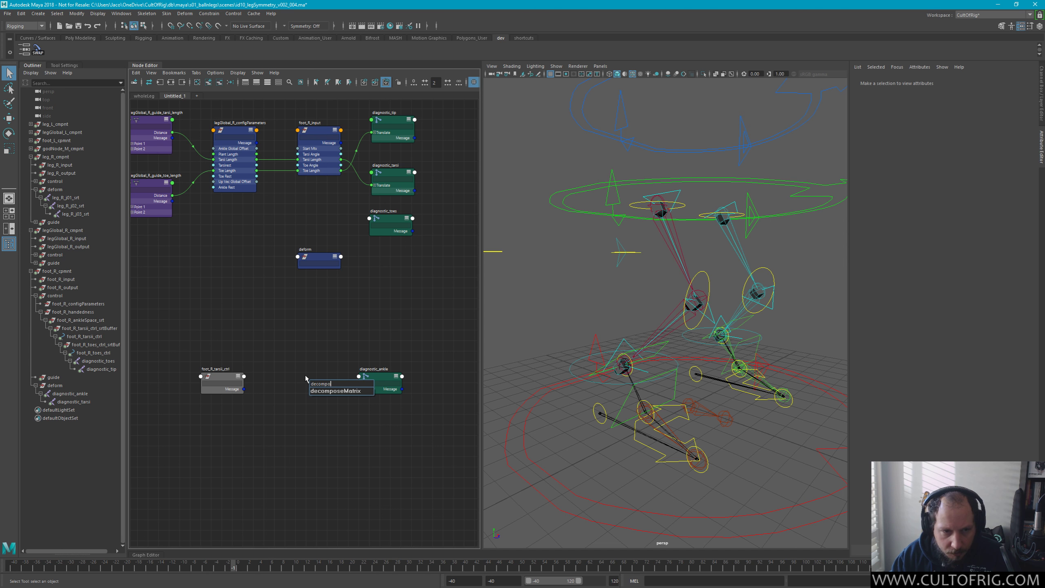
key(Return)
drag(325, 376, 310, 377)
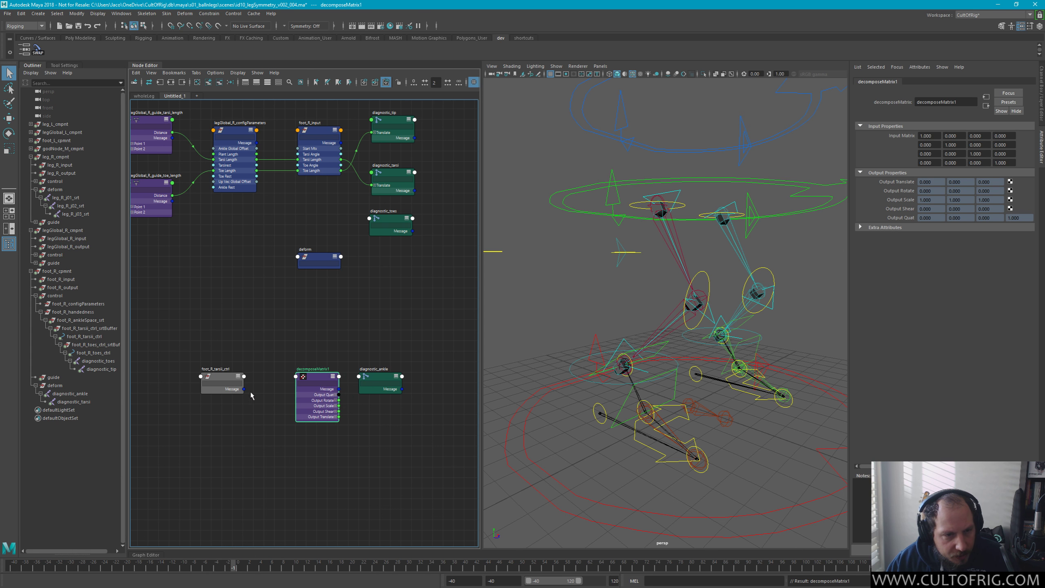
Show the full attributes of foot_R_tarsii_ctrl and the decomposeMatrix node, and connect World Matrix[0] to Input Matrix
drag(228, 376, 217, 376)
key(3)
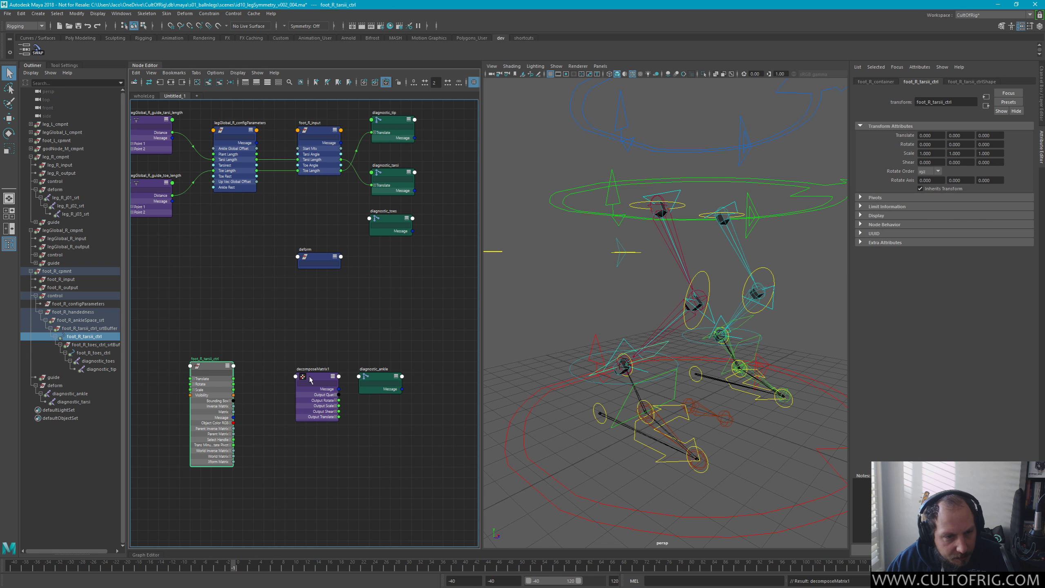
drag(306, 413, 275, 392)
scroll(251, 411, up, 4)
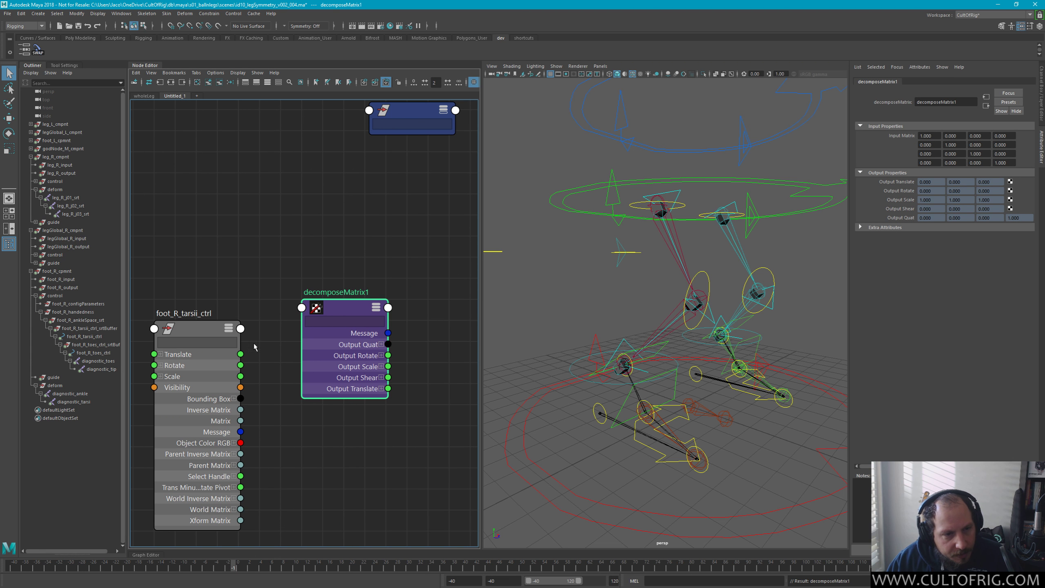
key(4)
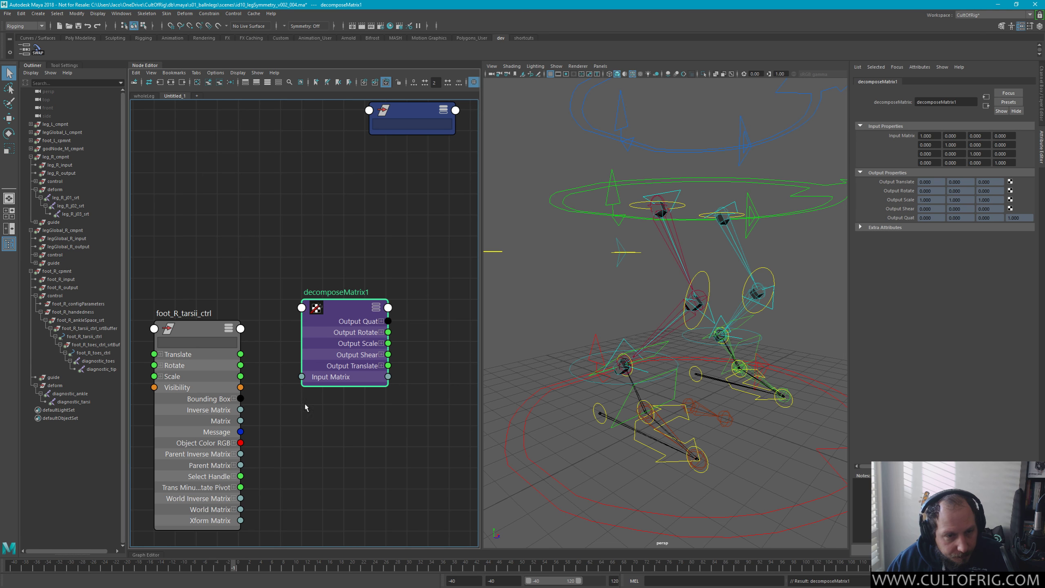
click(233, 509)
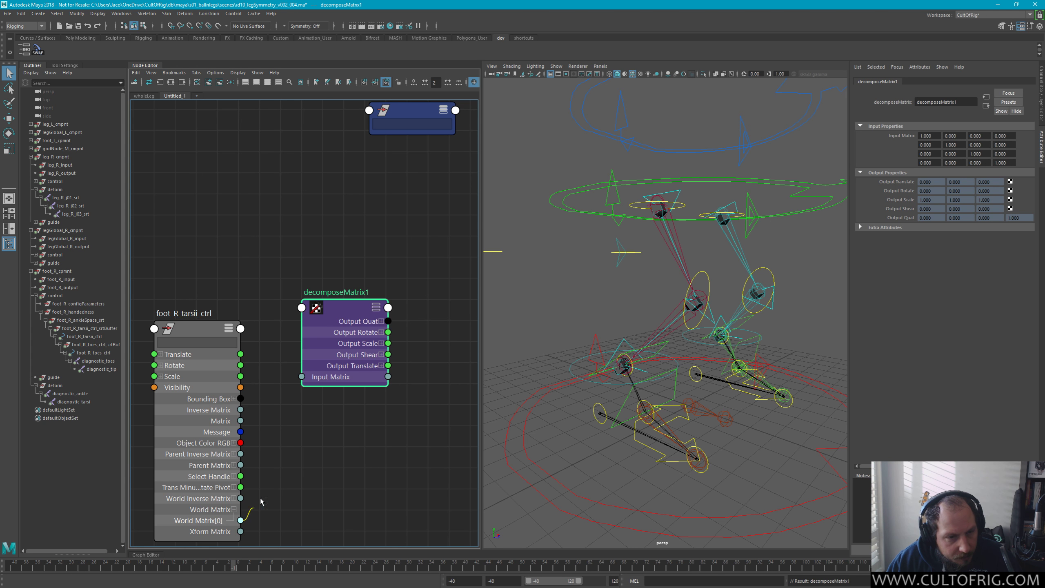
drag(240, 520, 302, 376)
Connect the decomposeMatrix node's Output Translate, Output Rotate and Output Scale to diagnostic_ankle's Translate, Rotate and Scale
alt+middle_drag(411, 410, 263, 451)
drag(385, 391, 321, 349)
key(3)
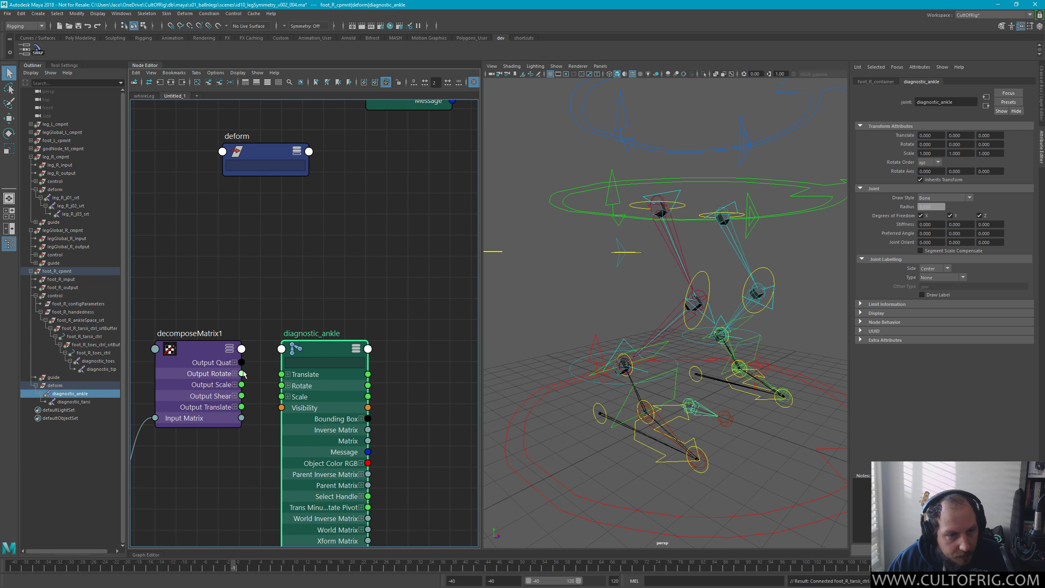
drag(242, 374, 282, 374)
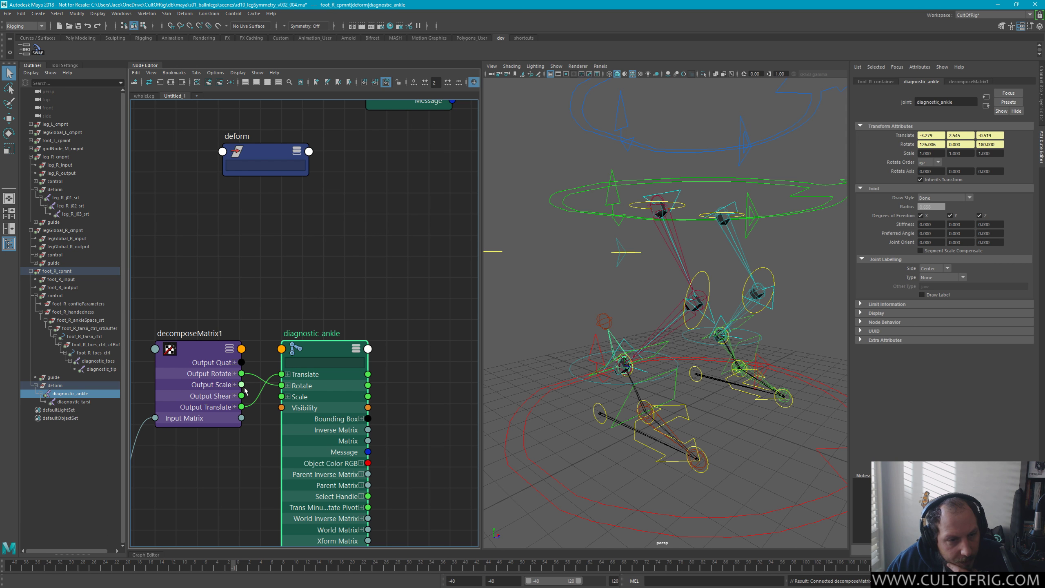
drag(242, 385, 291, 401)
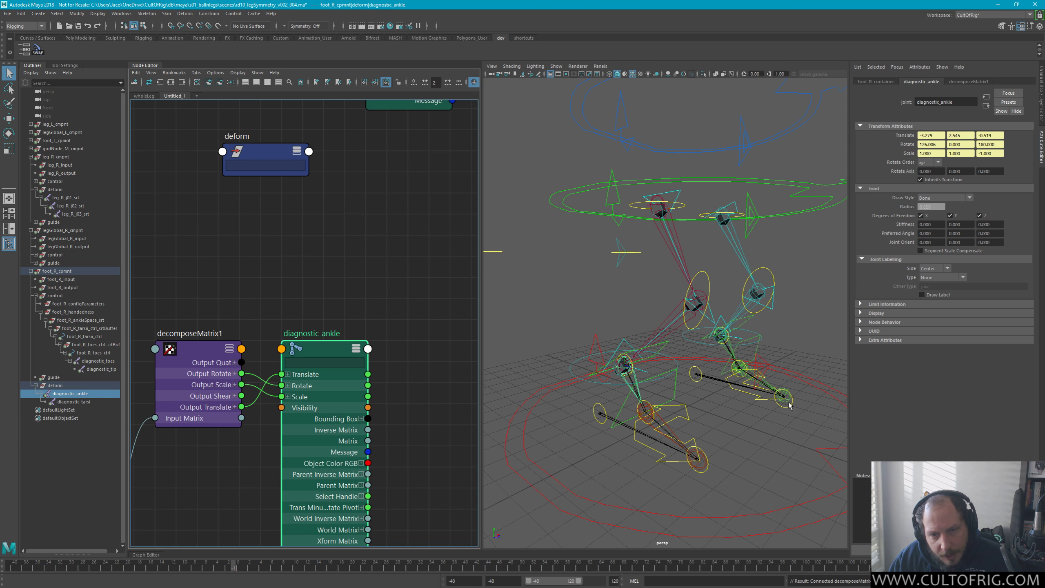
click(377, 359)
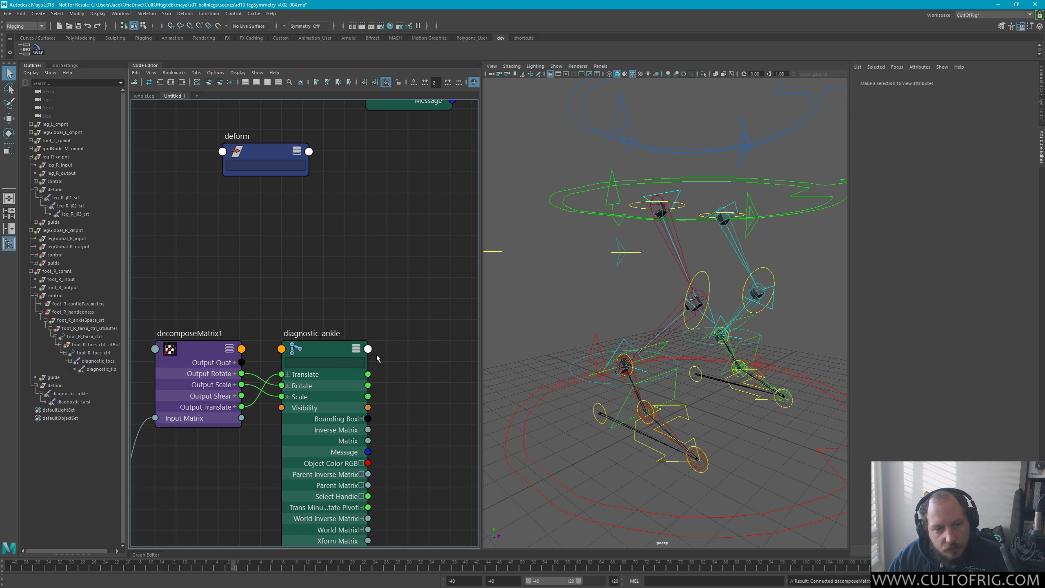
Move the foot_R_tarsii_ctrl node up beside the decomposeMatrix node, and select the decomposeMatrix node to inspect its values
alt+middle_drag(241, 319, 319, 309)
scroll(279, 319, up, 1)
scroll(321, 309, down, 1)
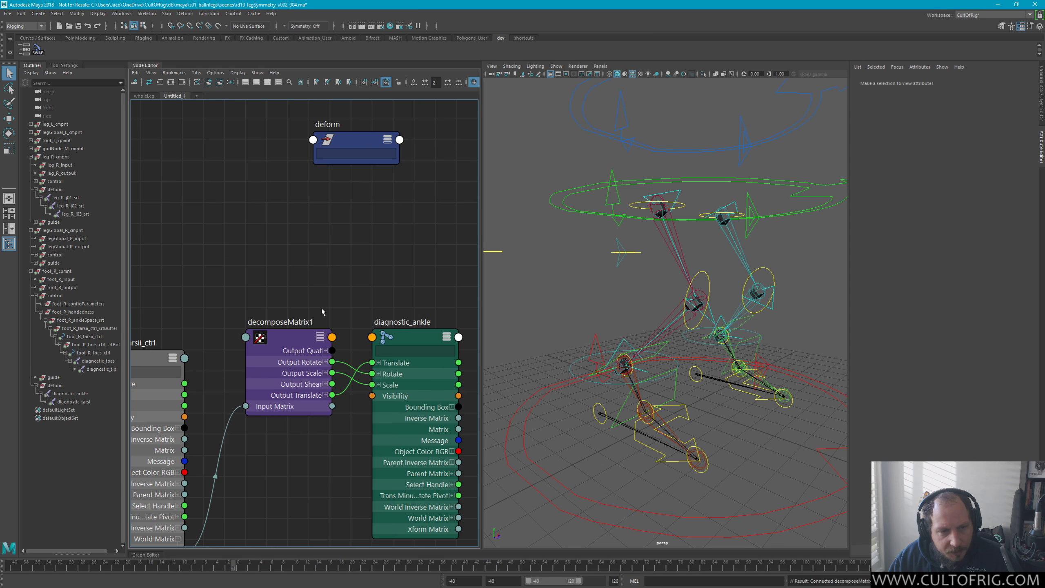
scroll(322, 311, down, 2)
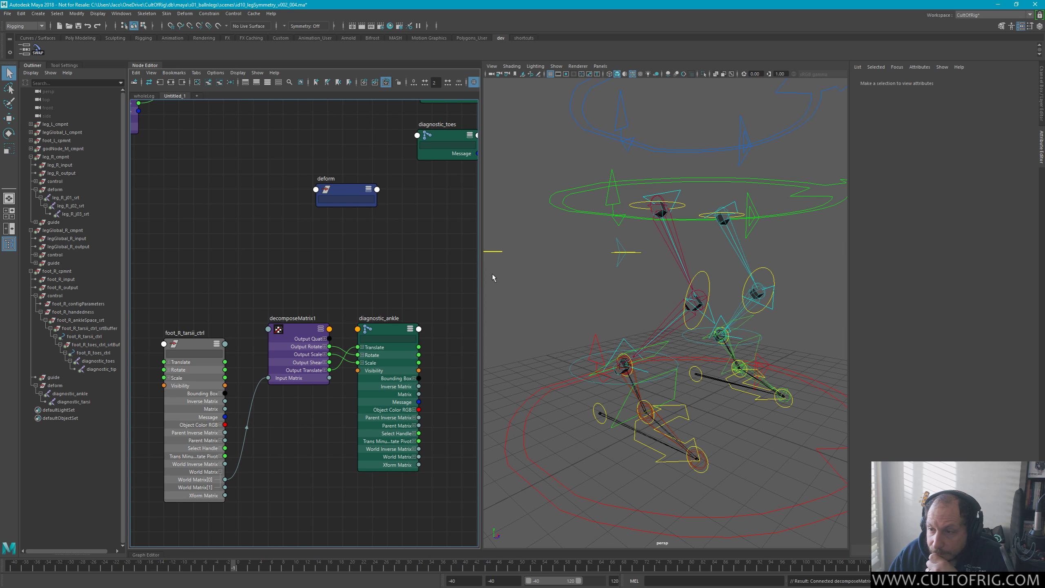
alt+drag(727, 350, 709, 351)
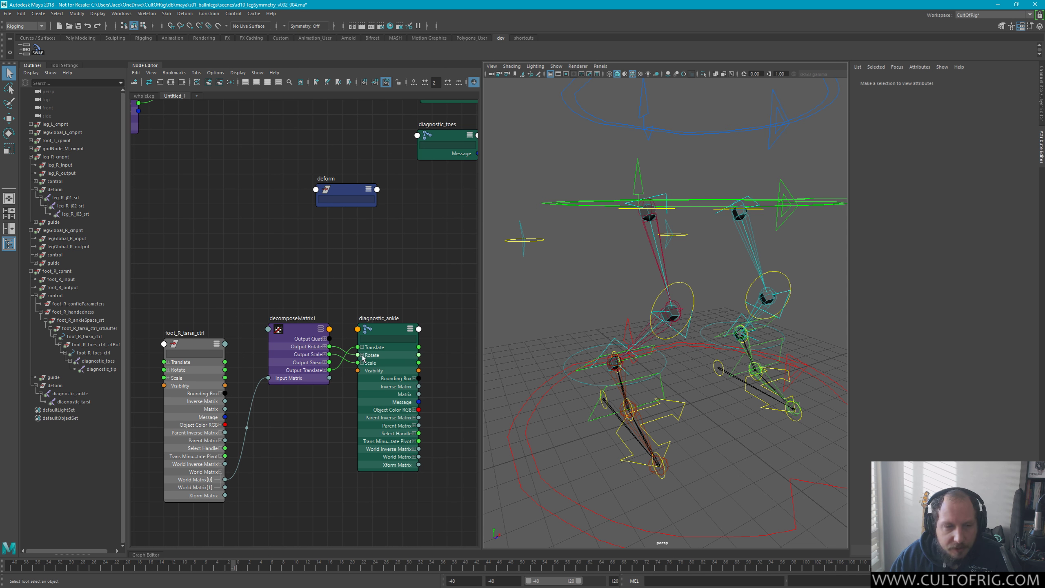
drag(195, 348, 210, 303)
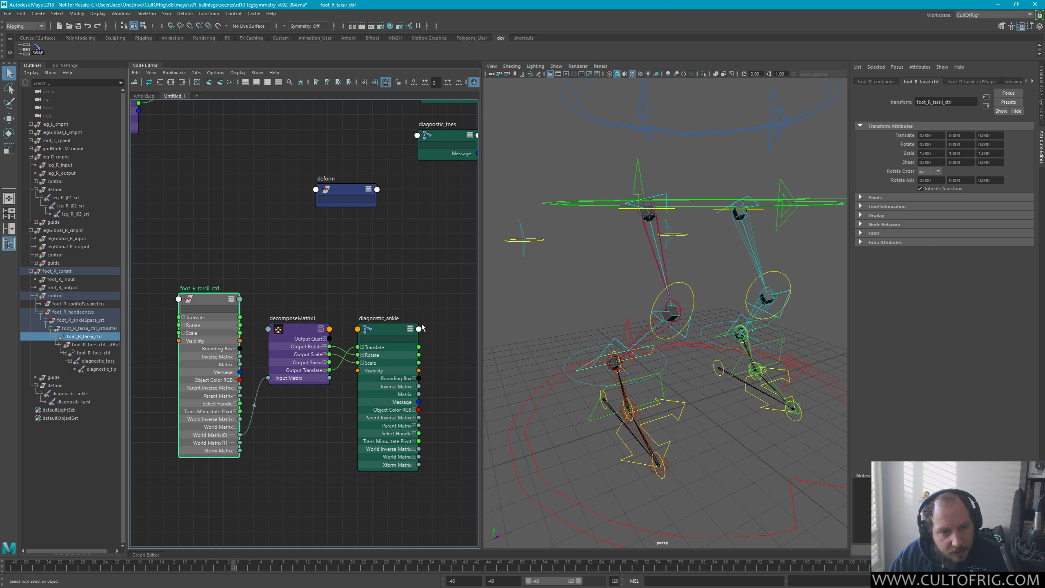
alt+middle_drag(378, 286, 361, 333)
scroll(362, 335, down, 3)
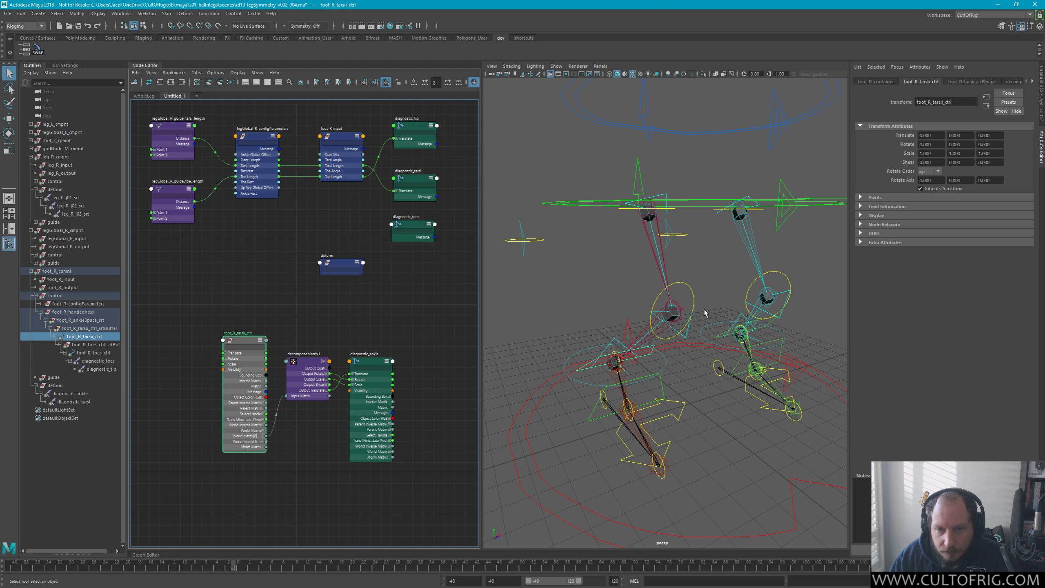
click(301, 364)
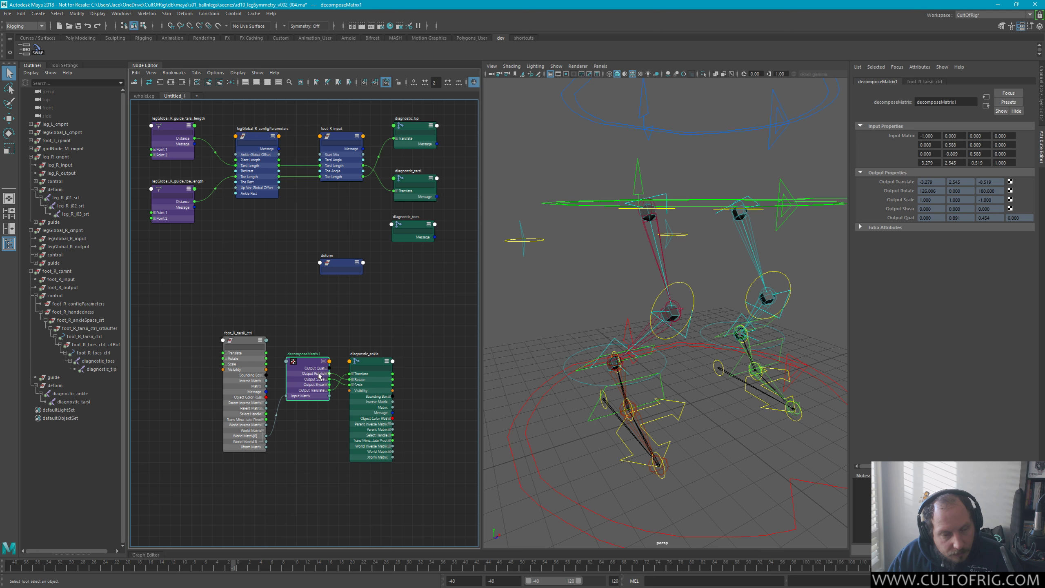
Move the foot_R_tarsii_ctrl, decomposeMatrix and diagnostic_ankle nodes aside together, and place the deform node just above foot_R_tarsii_ctrl
alt+middle_drag(350, 237, 323, 262)
click(349, 392)
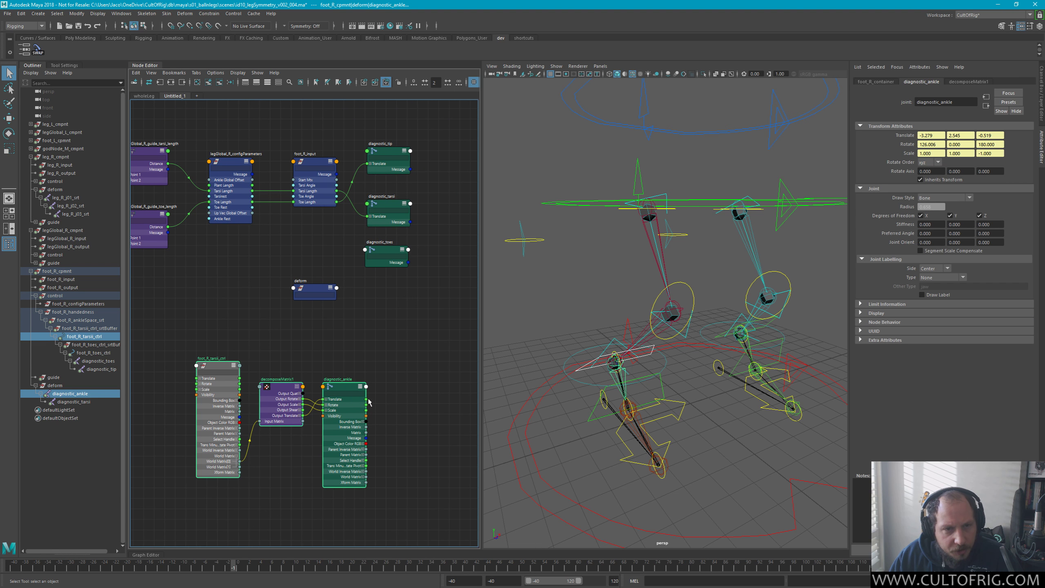
drag(349, 393, 455, 403)
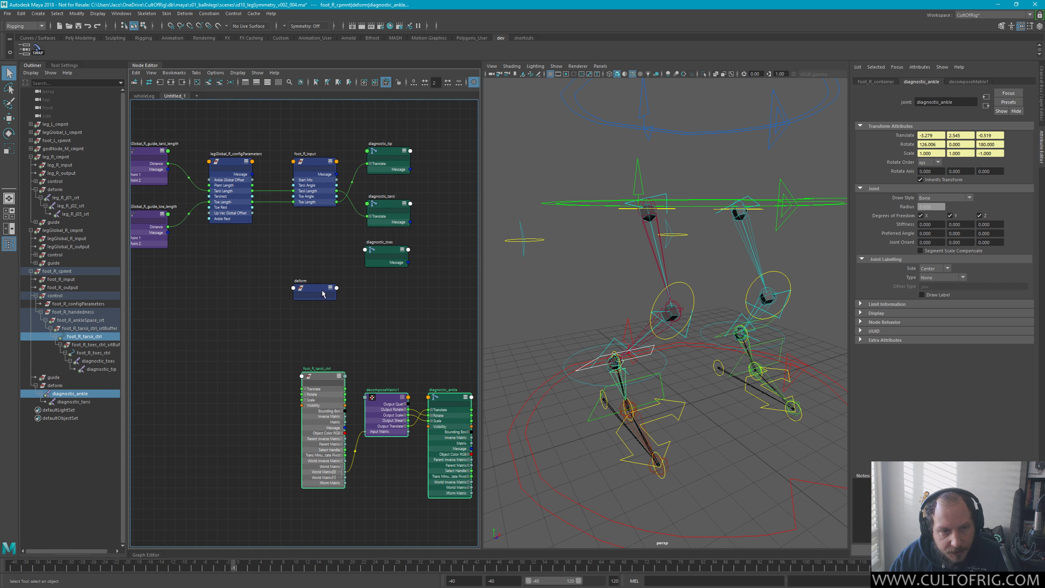
drag(323, 293, 321, 350)
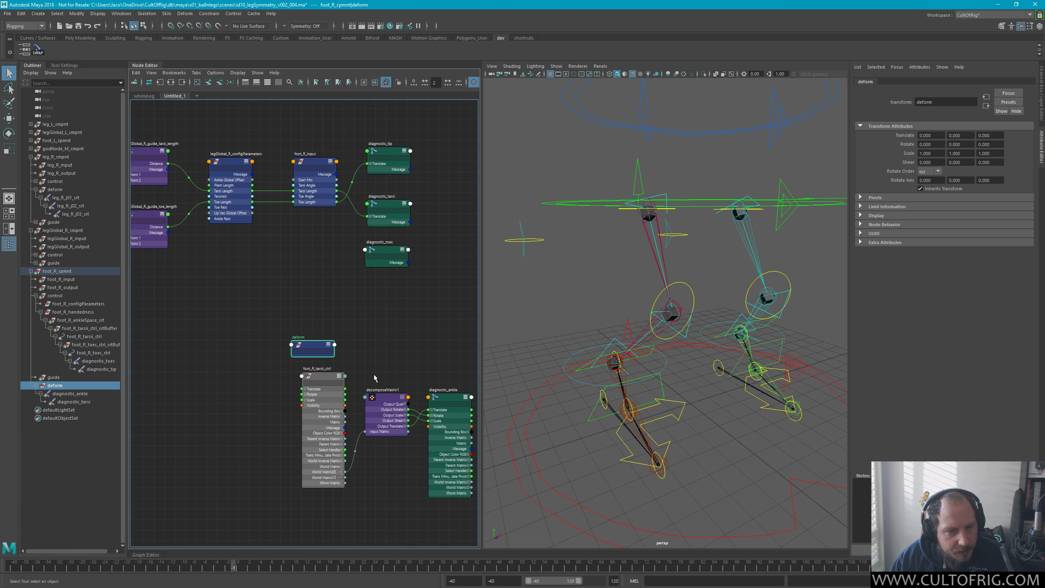
click(370, 353)
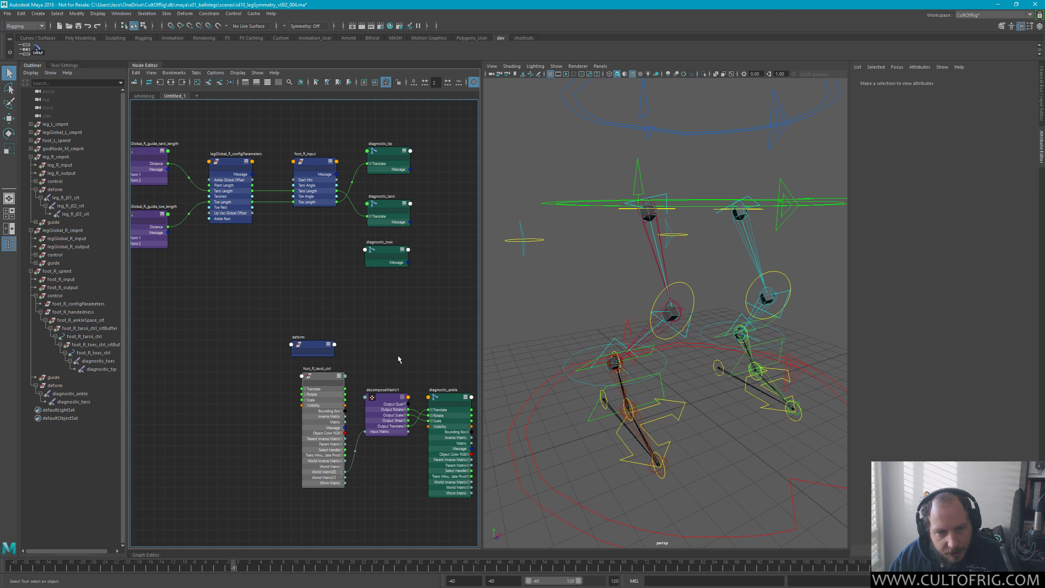
Create a multMatrix node and position it directly above the decomposeMatrix node, lowering decomposeMatrix to make room
key(Tab)
text(multMatrix)
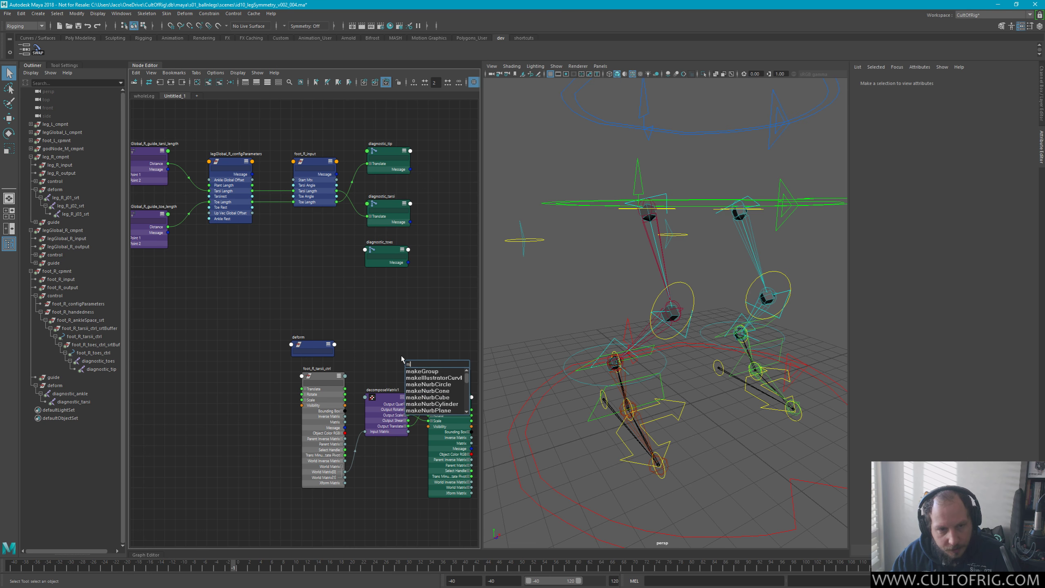
key(Return)
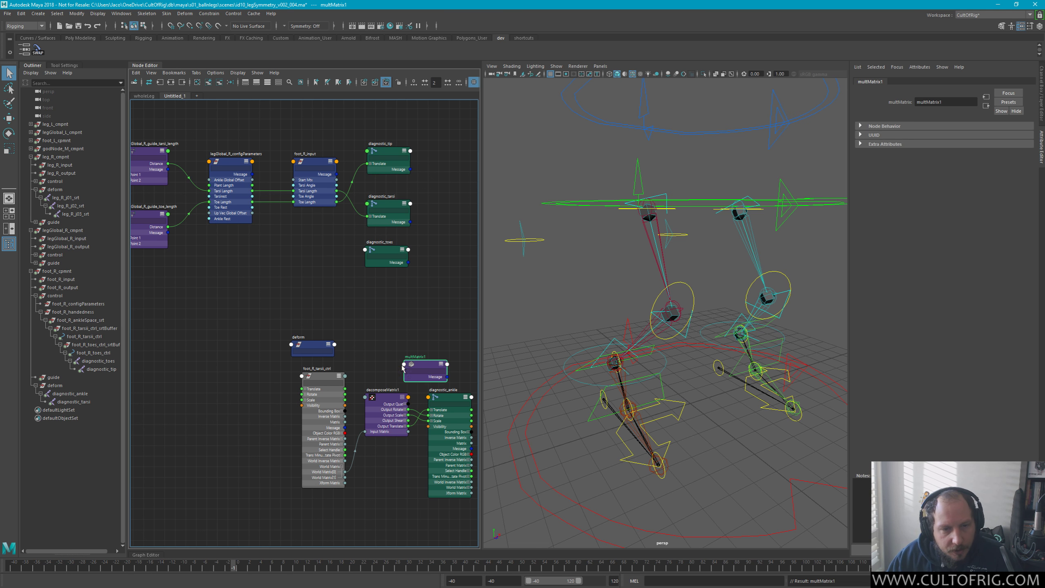
drag(429, 365, 385, 431)
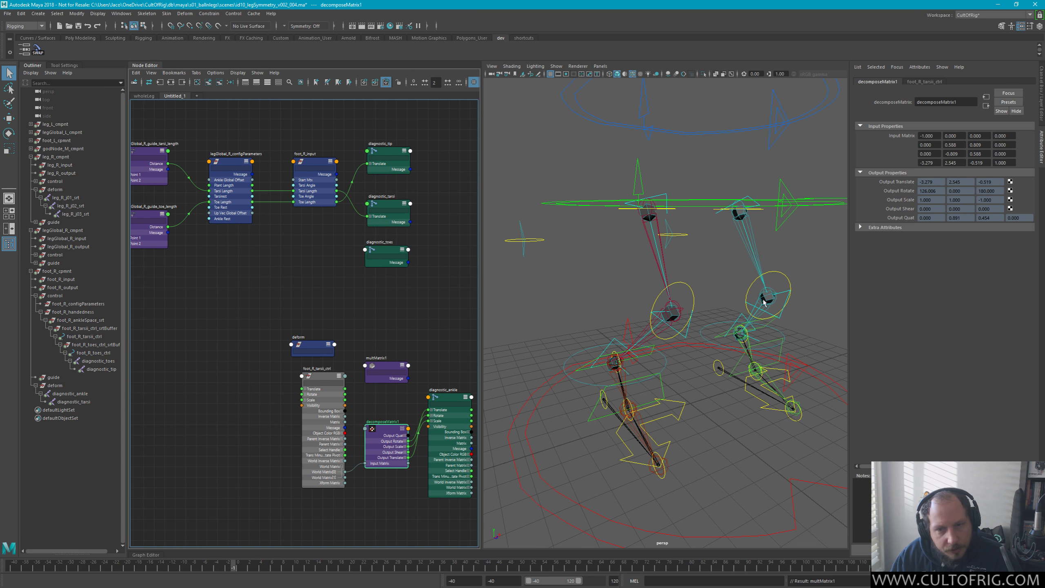
Graph foot_R_configParameters with its connected handedness nodes in a new Node Editor tab and lay them out automatically
click(197, 96)
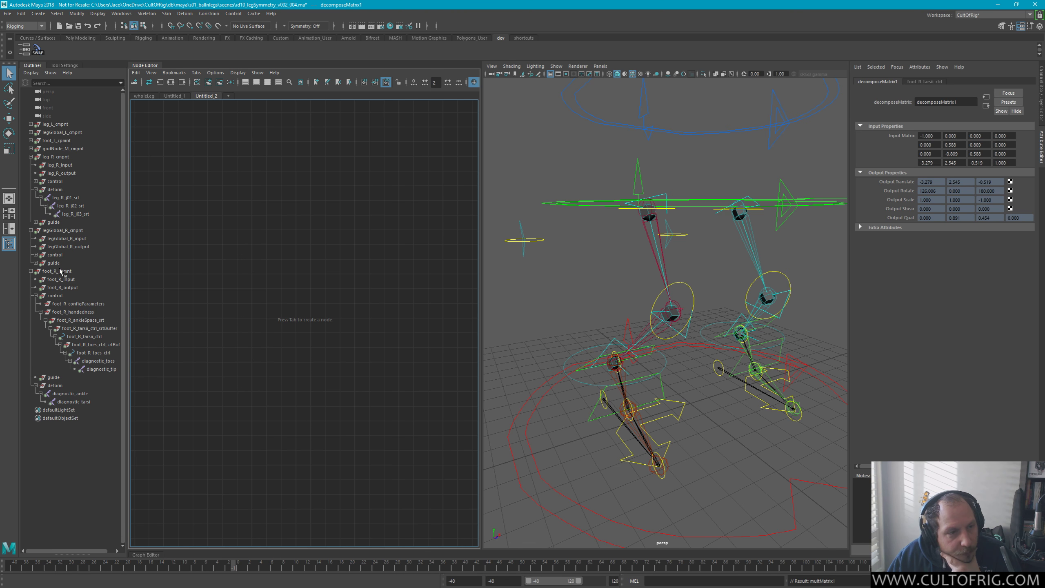
click(89, 304)
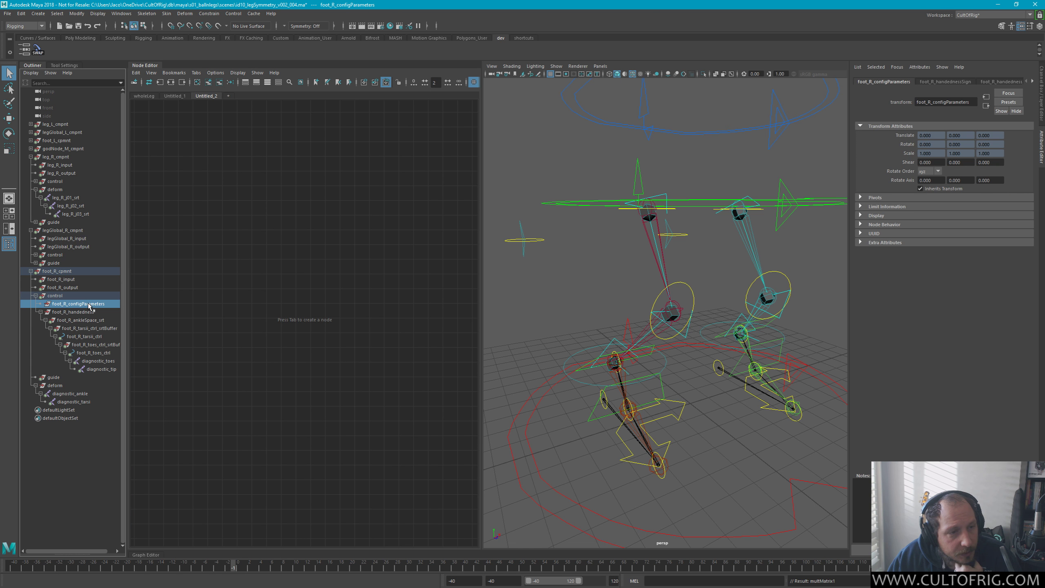
click(171, 83)
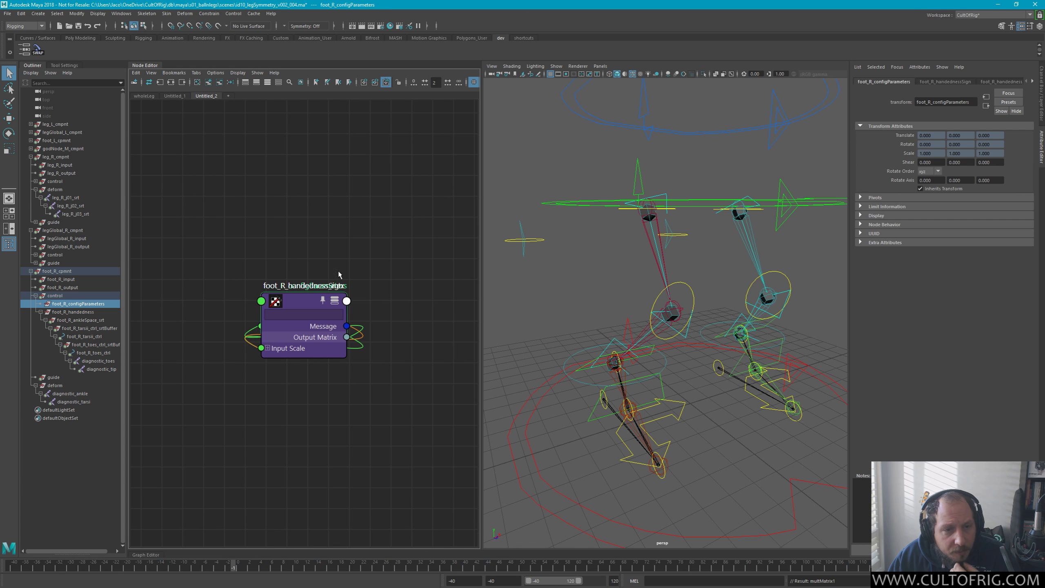
click(215, 72)
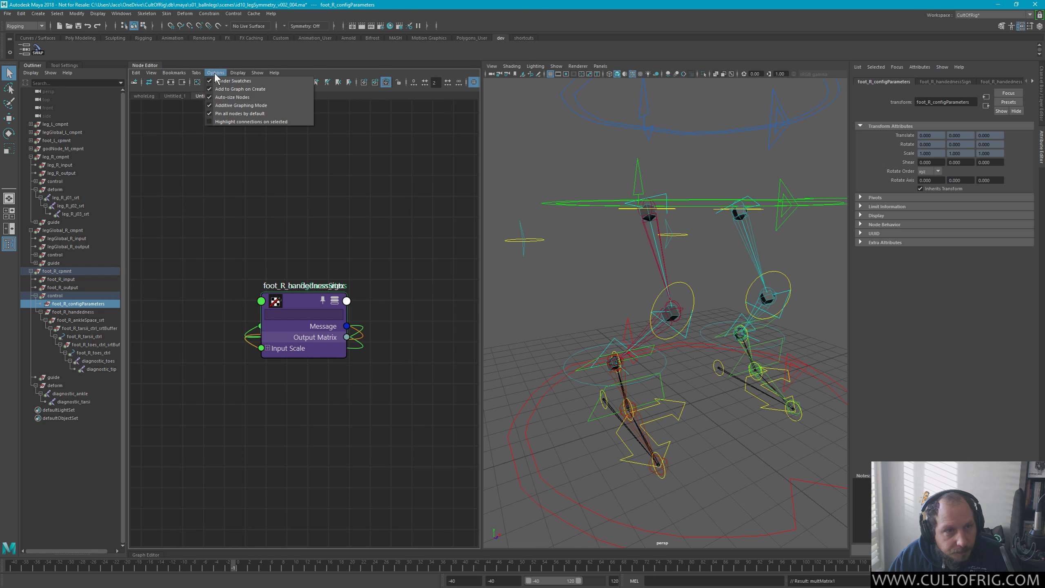
click(224, 121)
drag(284, 234, 353, 369)
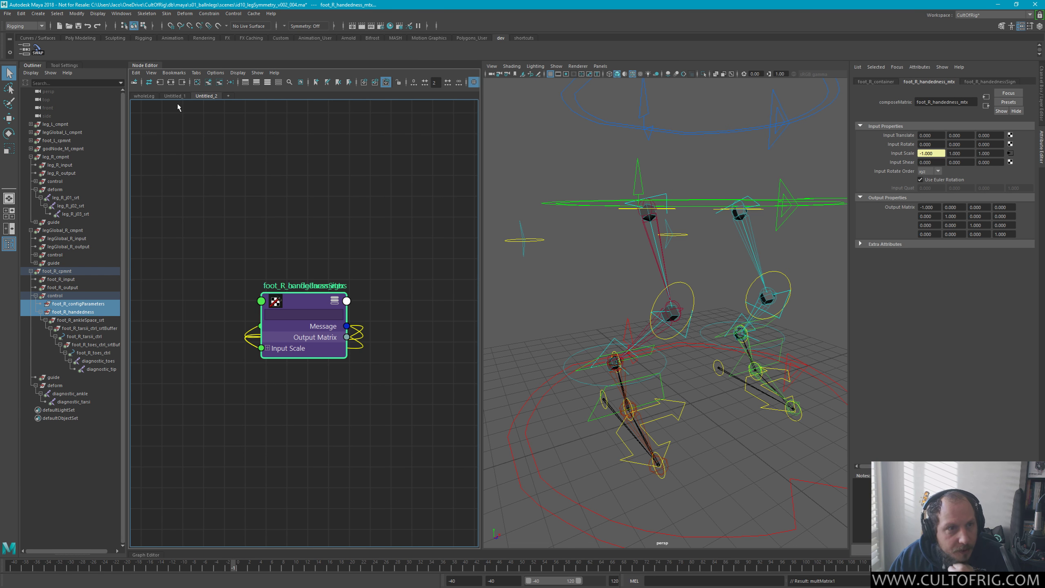
click(230, 83)
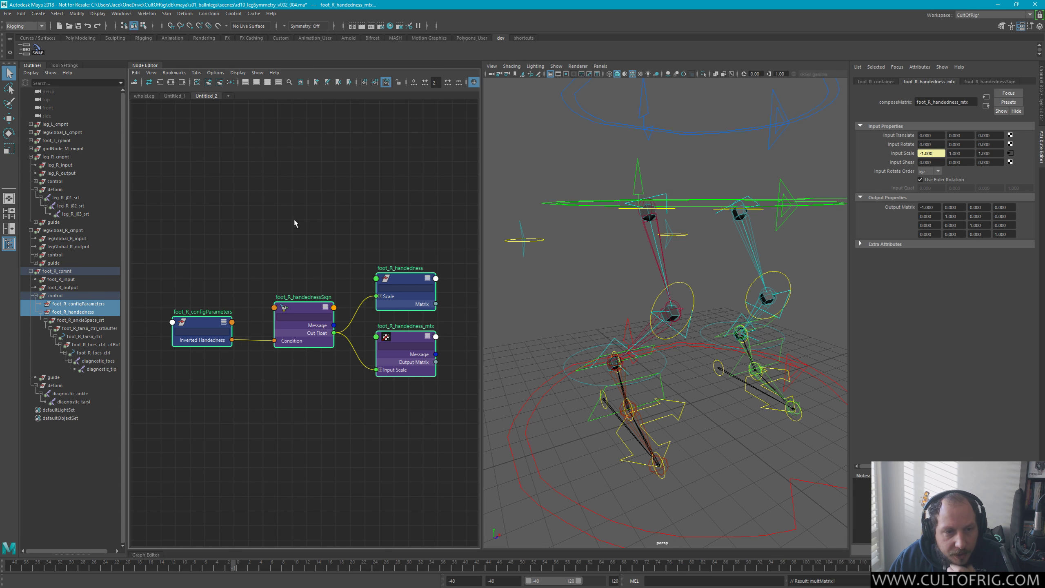
Review foot_R_handednessSign and the Input Scale of foot_R_handedness_mtx, and add all four handedness network nodes to the Untitled_1 graph
click(325, 326)
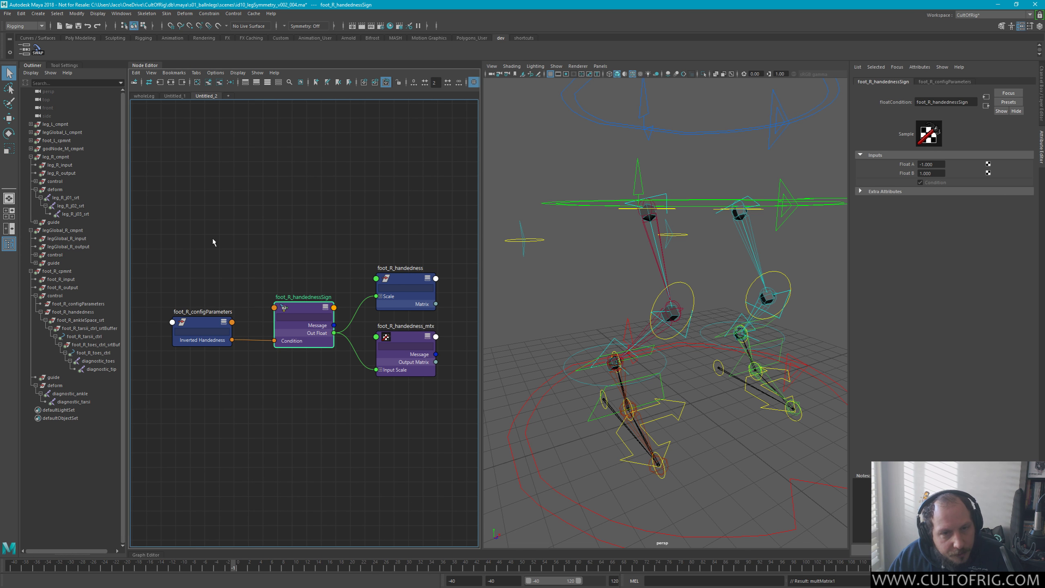
drag(213, 242, 416, 423)
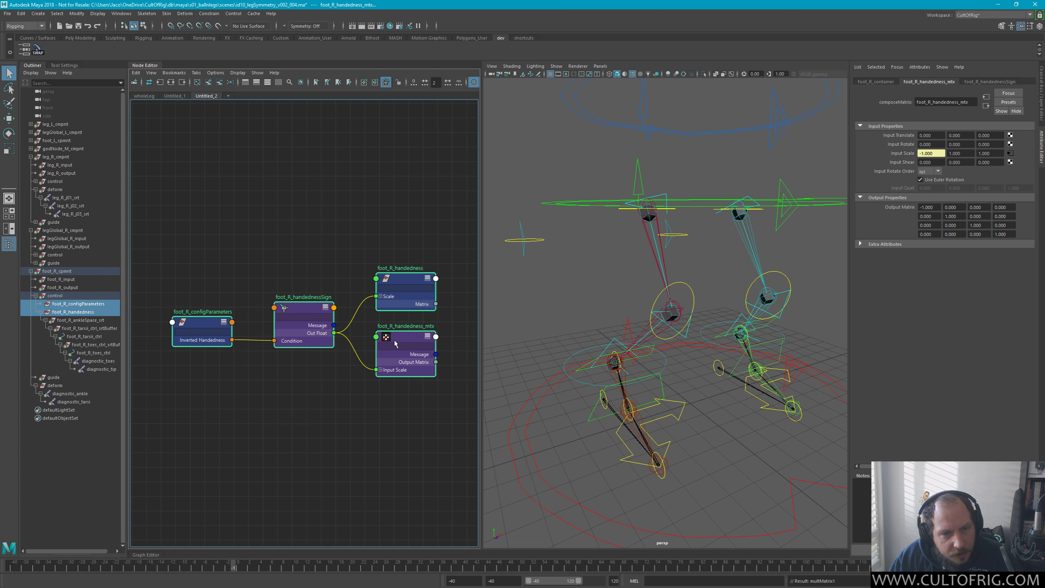
click(381, 371)
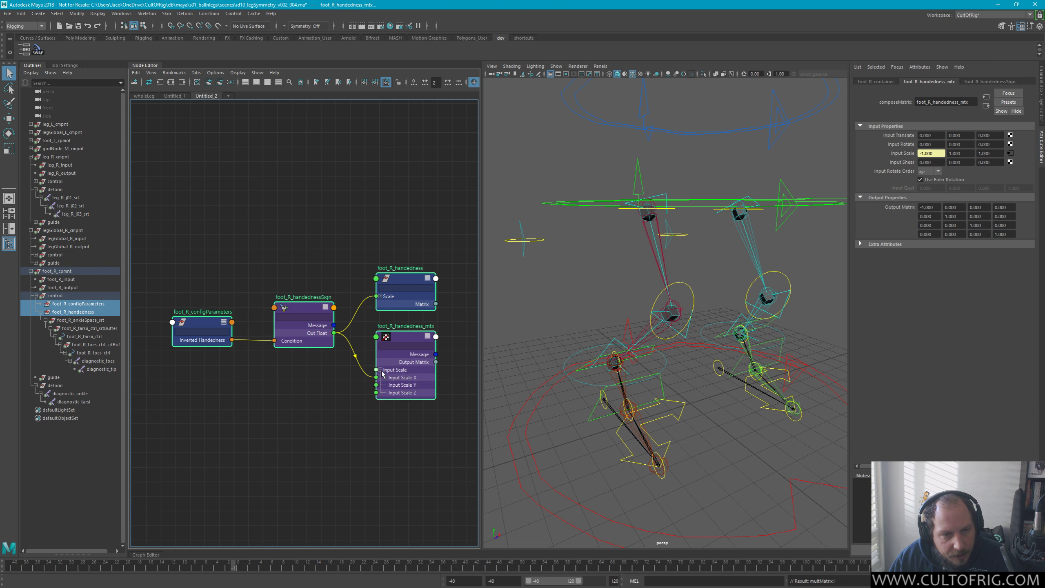
click(380, 370)
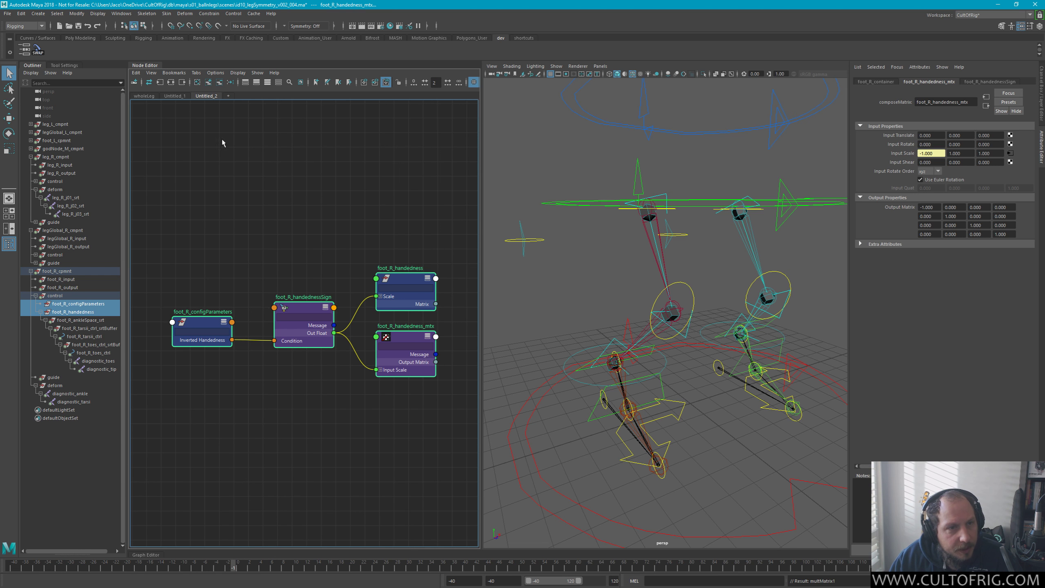
click(174, 95)
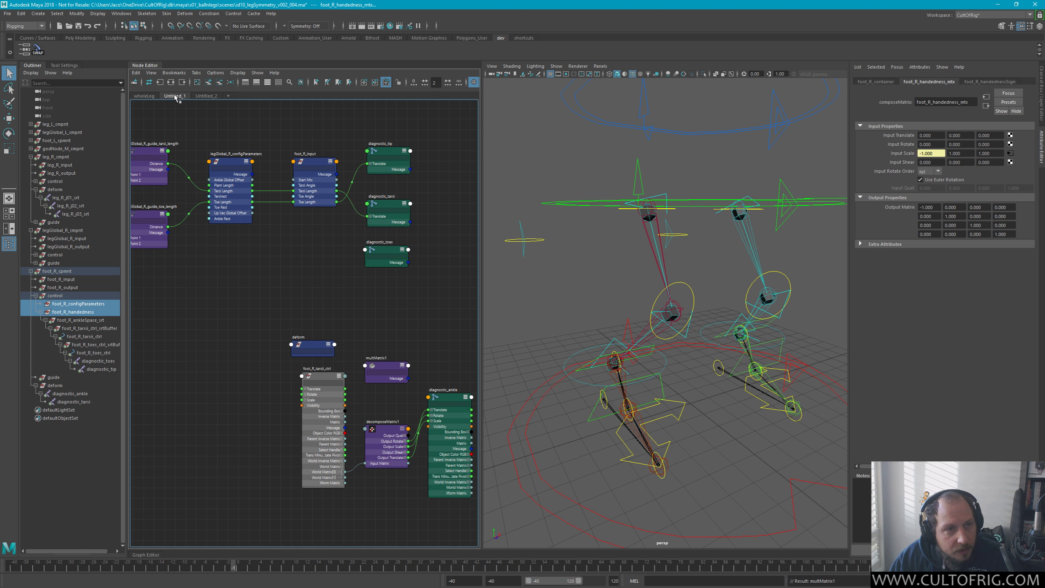
click(208, 82)
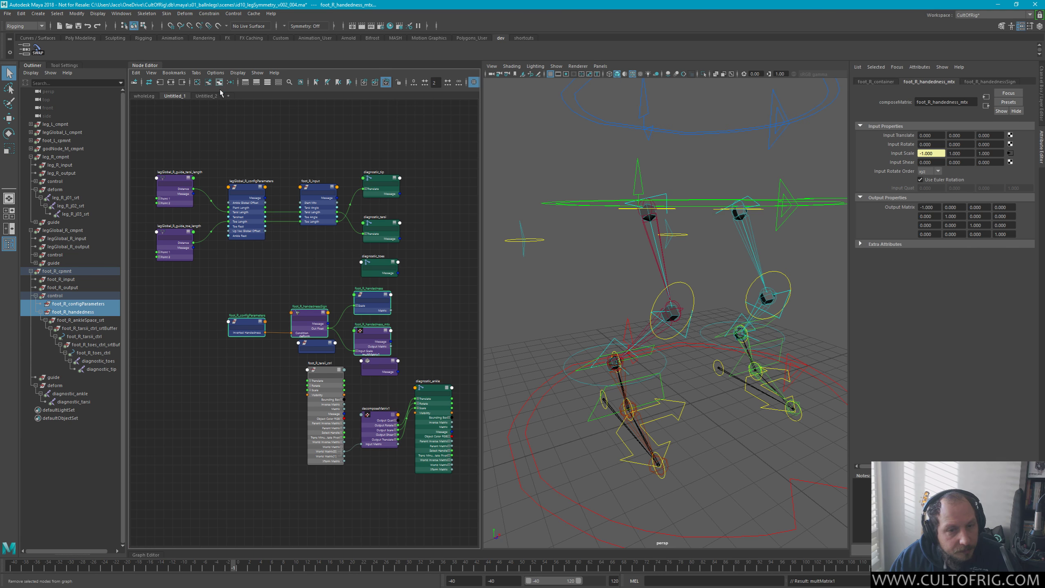
Move the tarsii control network below the handedness nodes, and spread multMatrix, decomposeMatrix and diagnostic_ankle away from foot_R_tarsii_ctrl
alt+middle_drag(317, 349, 302, 326)
drag(271, 347, 445, 442)
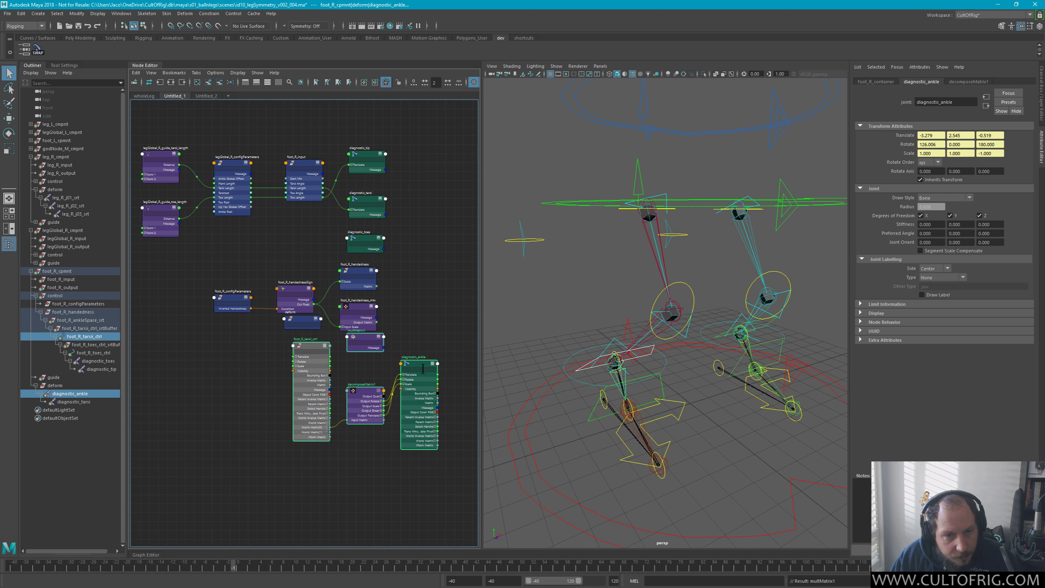
drag(422, 377, 423, 404)
alt+middle_drag(383, 342, 395, 337)
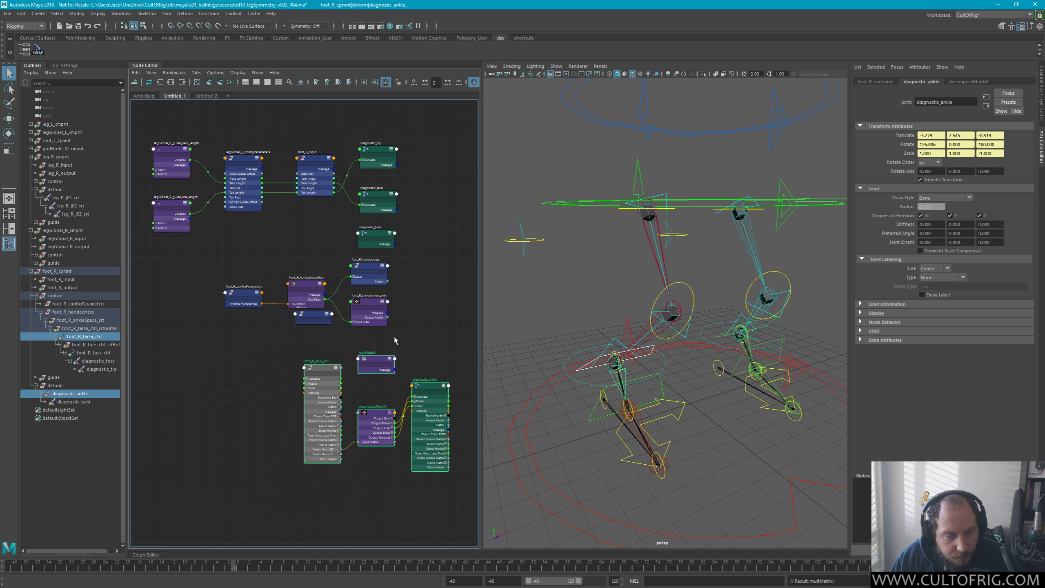
drag(358, 369, 323, 369)
drag(349, 343, 432, 349)
alt+middle_drag(388, 316, 323, 309)
scroll(367, 326, up, 3)
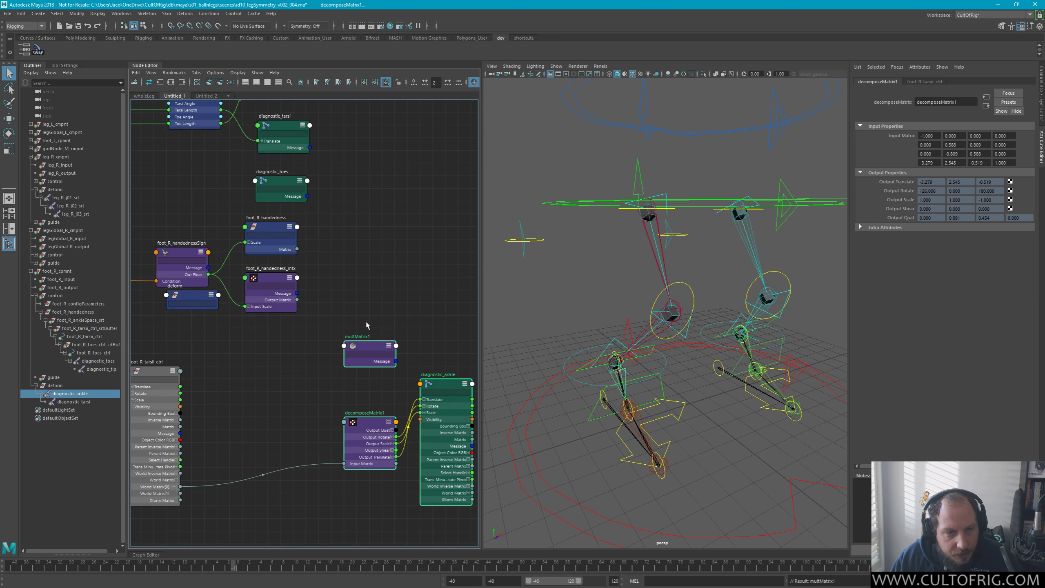
drag(371, 346, 371, 321)
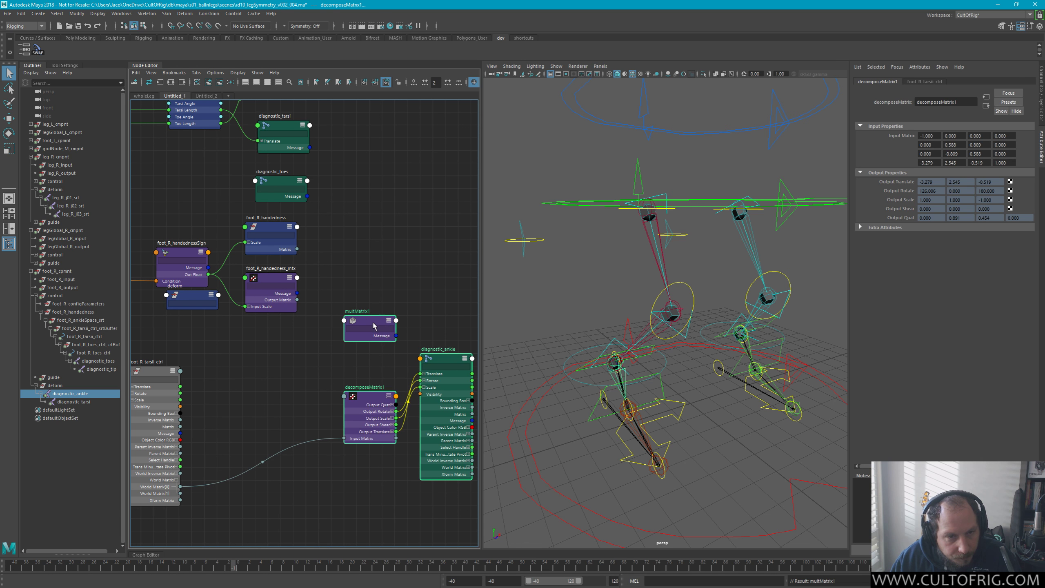
Show the multMatrix node's output attributes and connect foot_R_handedness_mtx's Output Matrix to its Matrix In[0]
click(380, 327)
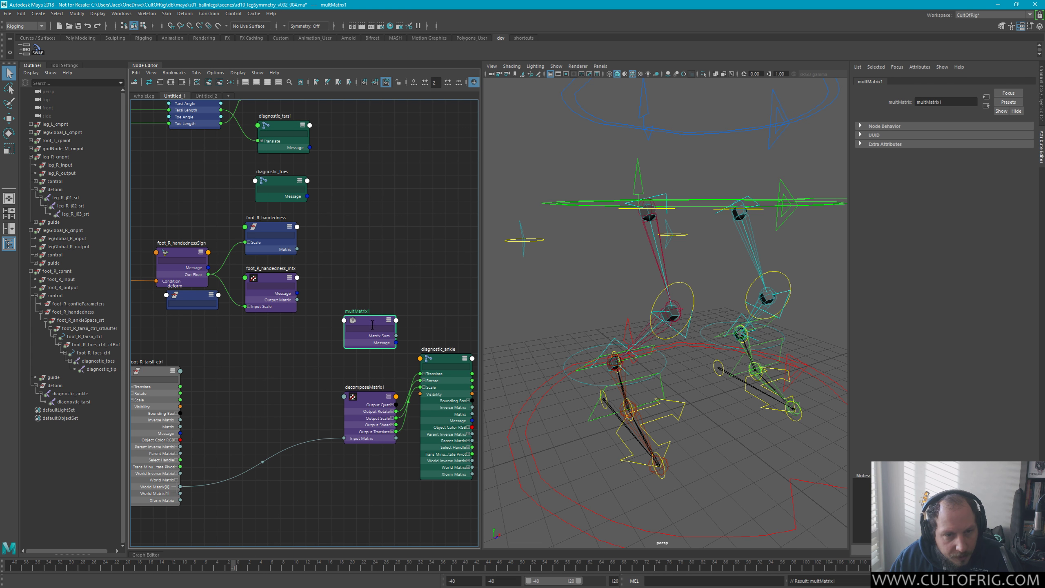
drag(297, 300, 371, 330)
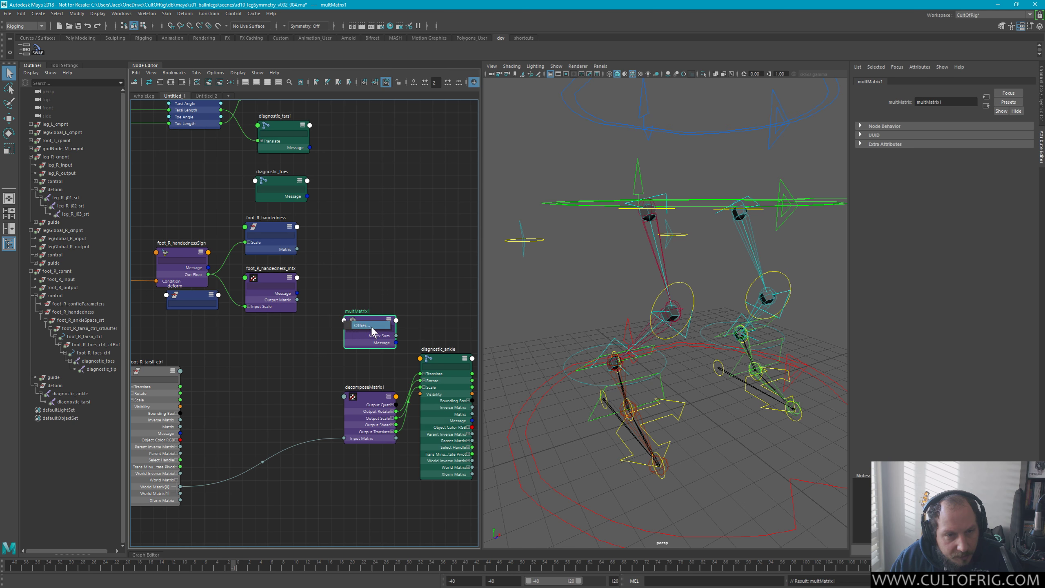
click(388, 261)
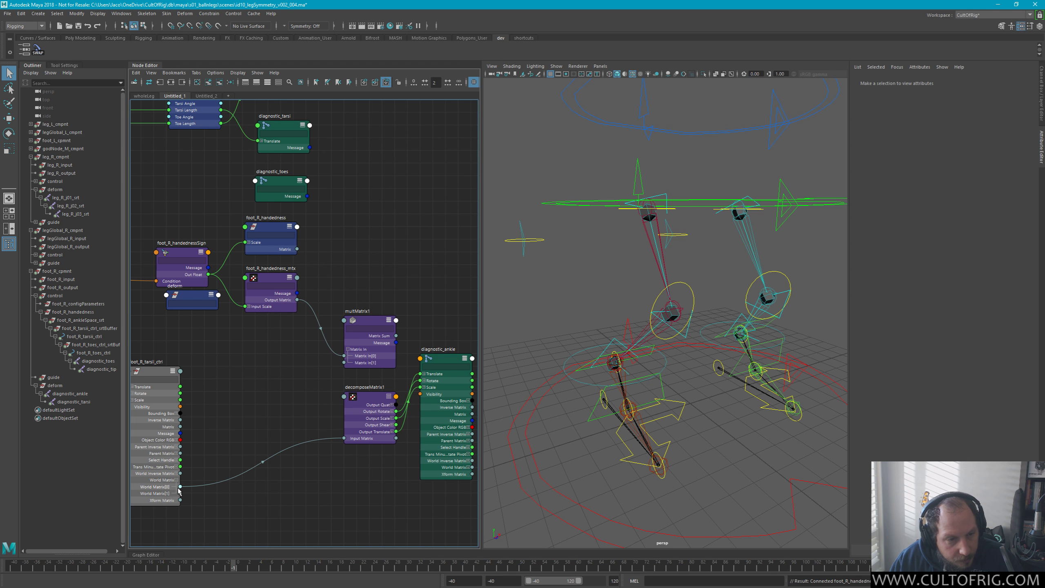
Connect foot_R_tarsii_ctrl's World Matrix[0] to Matrix In[1] of multMatrix, and its Matrix Sum to decomposeMatrix's Input Matrix
drag(180, 487, 344, 363)
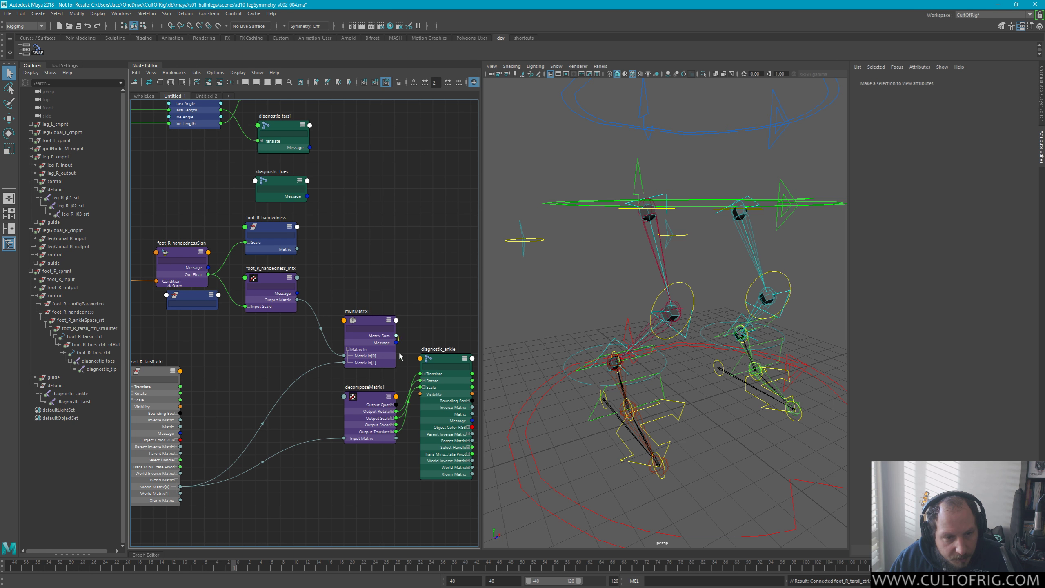
drag(401, 356, 345, 438)
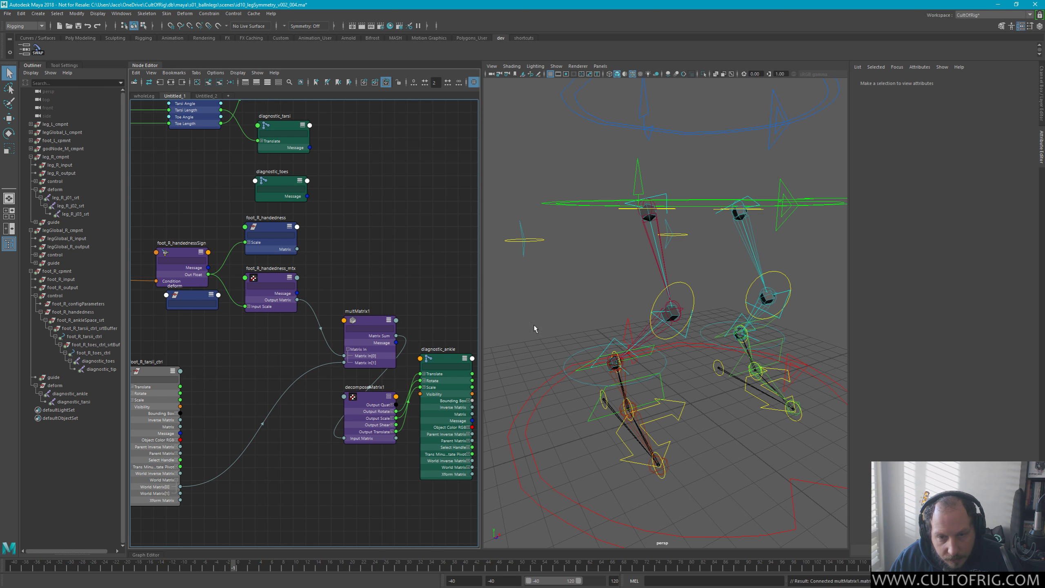
Try rotating foot_R_tarsii_ctrl in the viewport to test the ankle joint, and undo the rotation
alt+drag(681, 375, 627, 374)
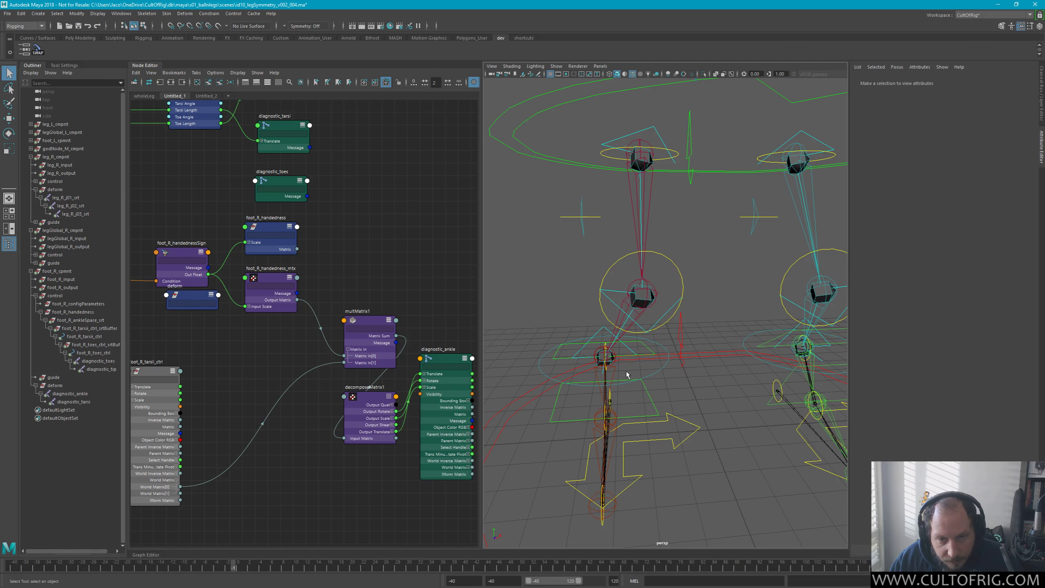
click(644, 344)
click(643, 349)
click(645, 346)
key(e)
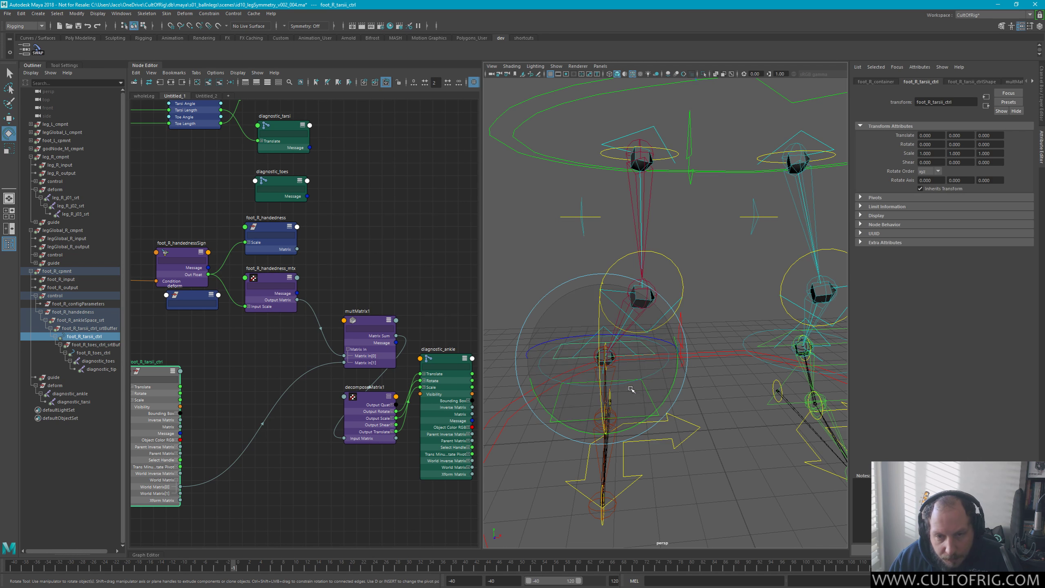
drag(659, 398, 638, 362)
key(ctrl+z)
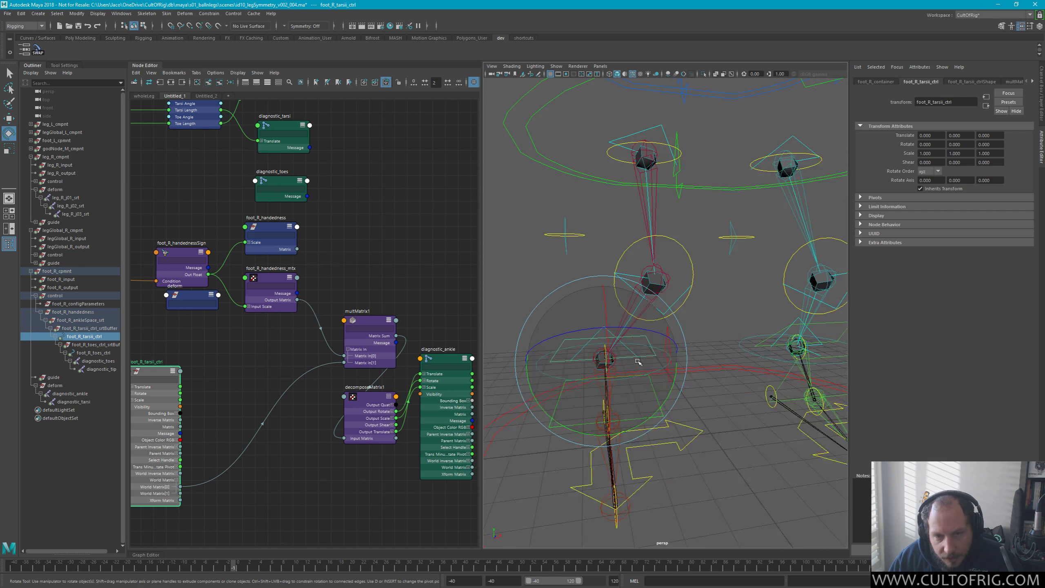
Inspect the right foot from several angles and select diagnostic_ankle to check its transform values
alt+middle_drag(638, 362, 652, 338)
alt+right_drag(653, 338, 675, 335)
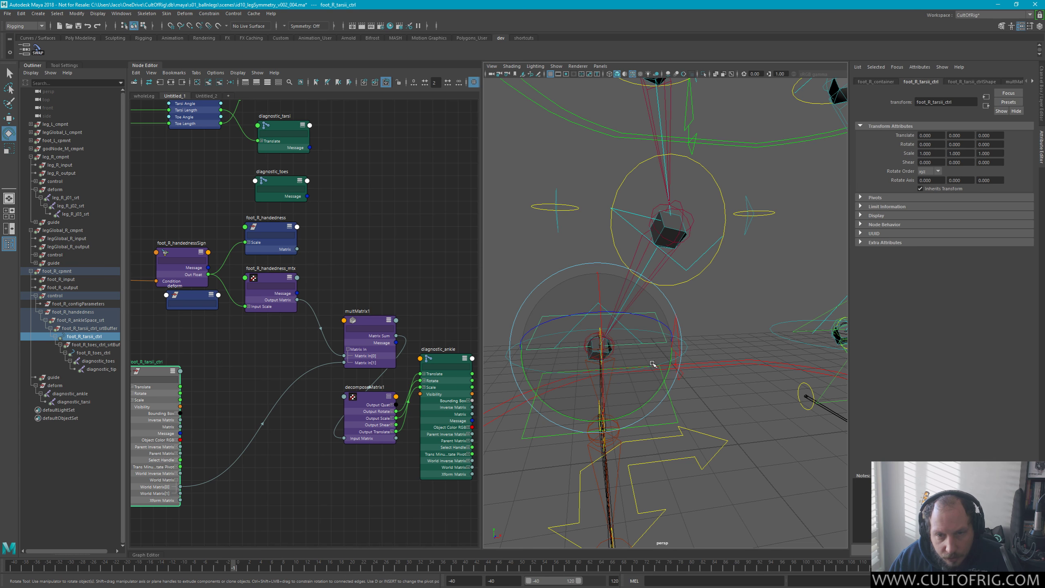
alt+drag(647, 352, 663, 346)
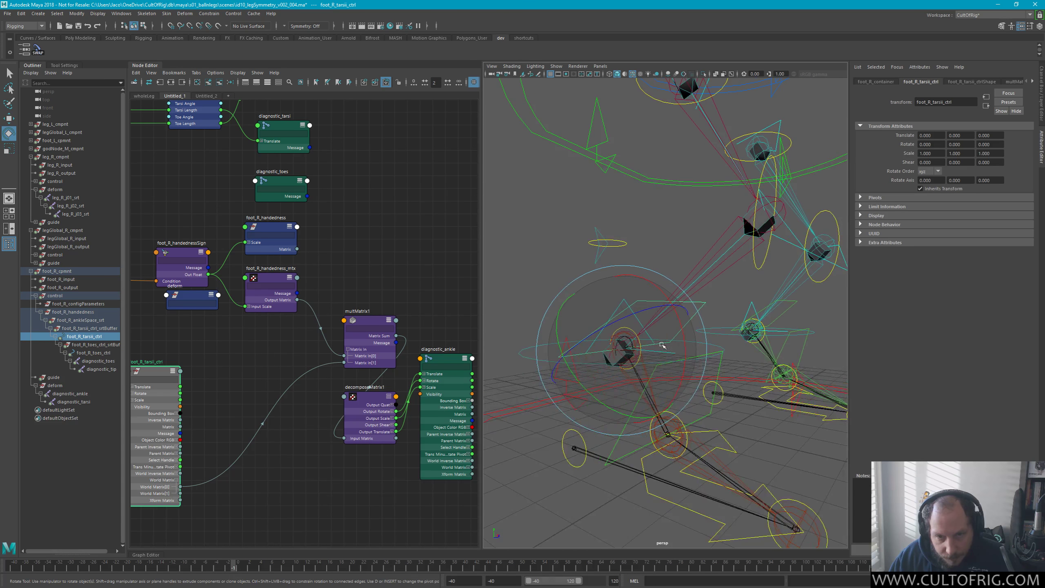
key(q)
click(642, 373)
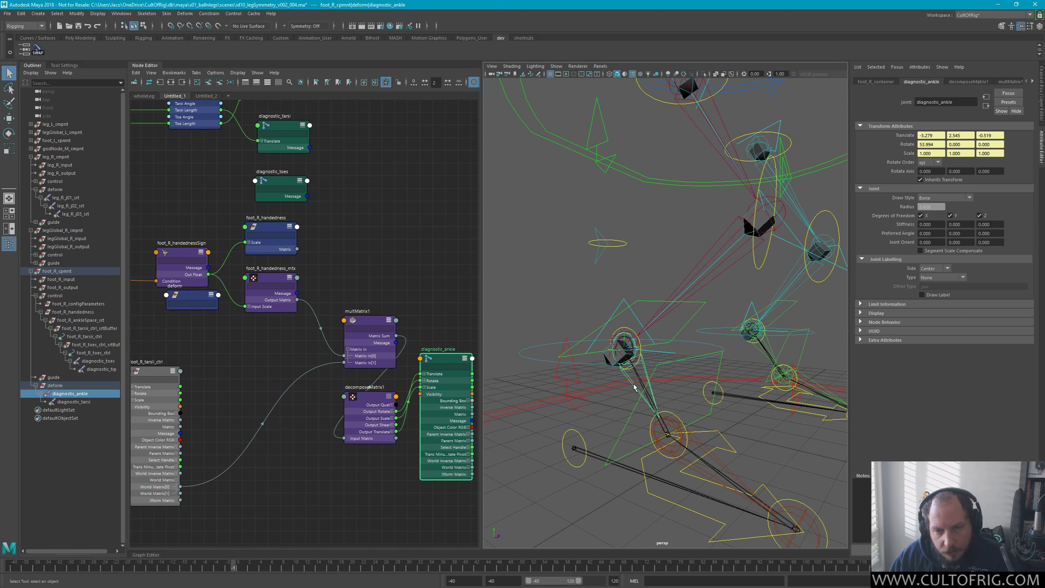
alt+drag(677, 350, 596, 377)
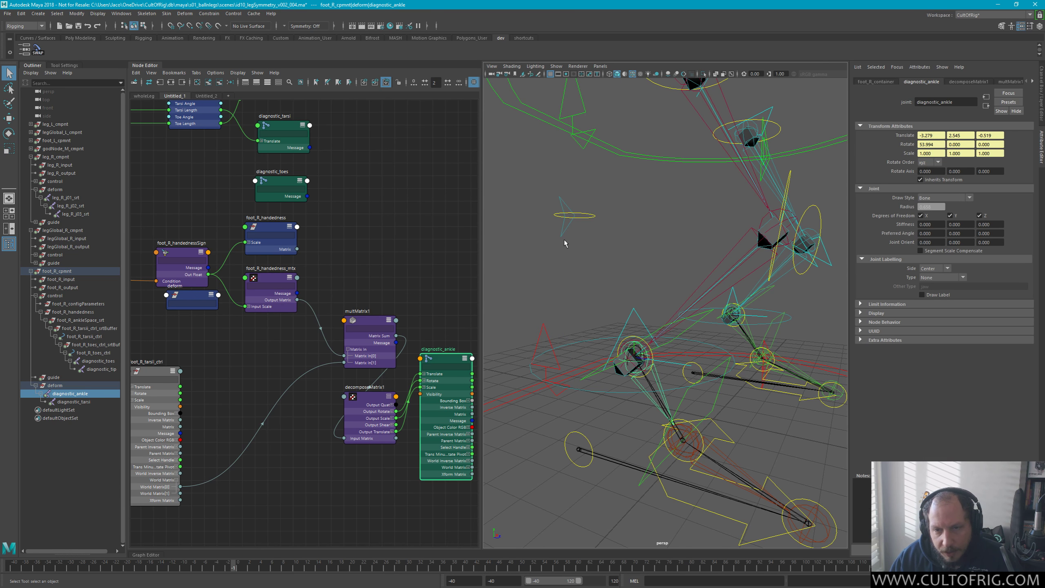
Try rotating foot_R_tarsii_ctrl in the viewport to check how the diagnostic ankle follows, and undo the rotation
alt+drag(721, 350, 695, 360)
click(663, 322)
key(e)
key(ctrl+z)
scroll(705, 359, down, 4)
key(q)
alt+drag(718, 304, 701, 306)
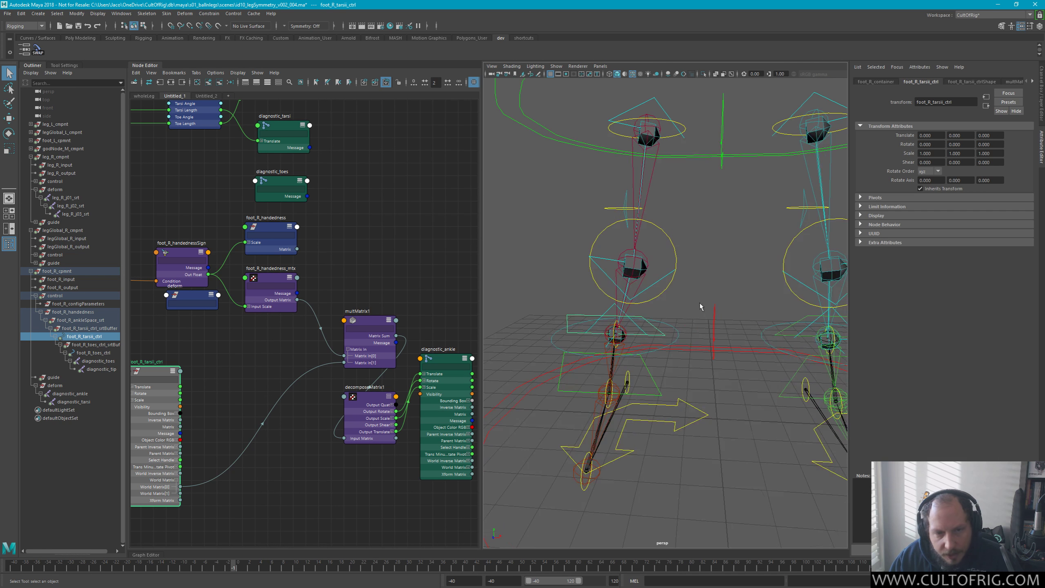
Test rotating the left and right tarsii controls together to compare their mirrored behaviour, and save the scene
alt+middle_drag(778, 316, 727, 305)
click(761, 311)
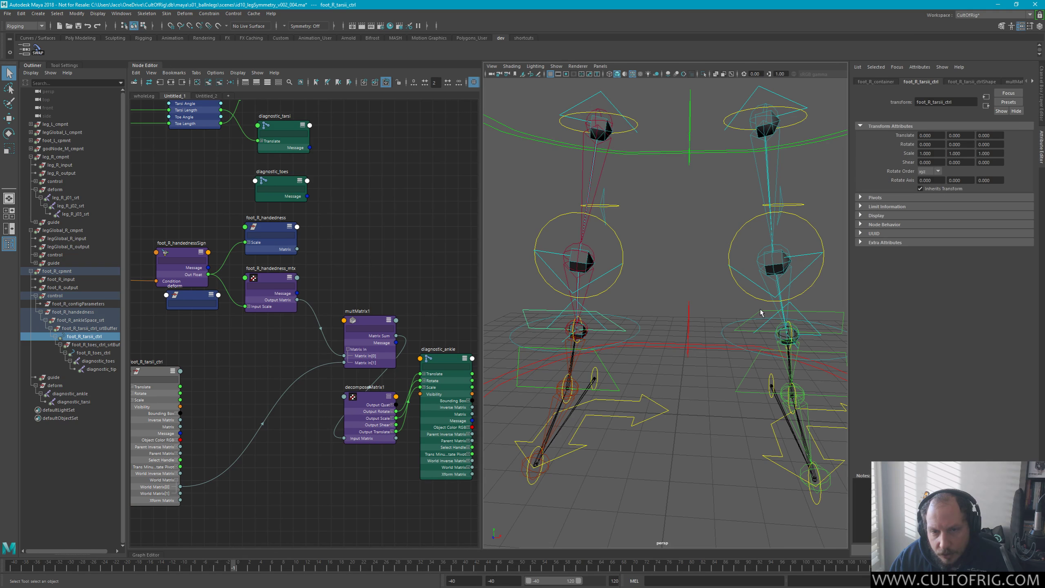
click(609, 322)
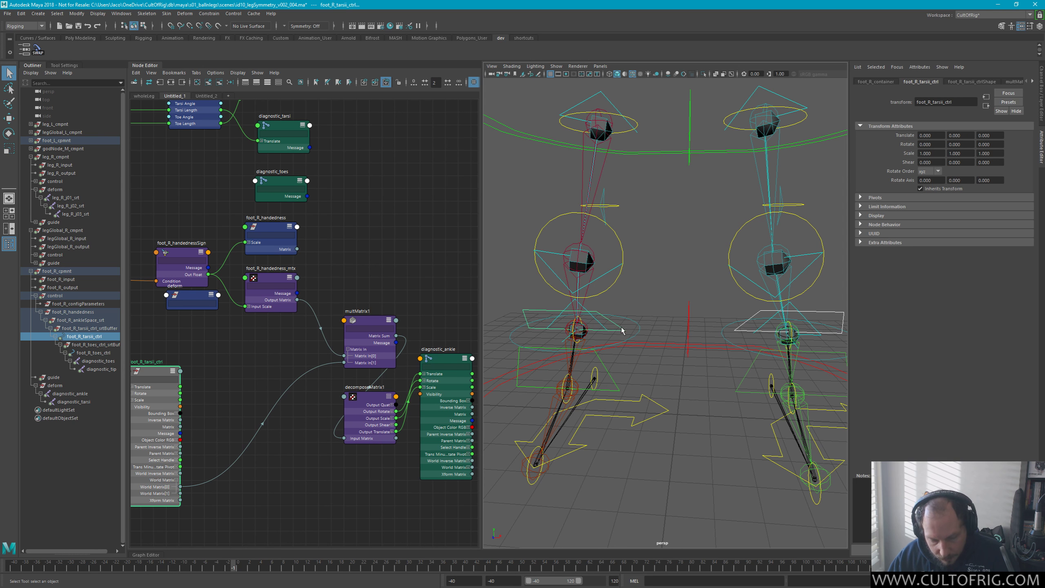
key(e)
drag(617, 314, 675, 360)
key(q)
key(ctrl+s)
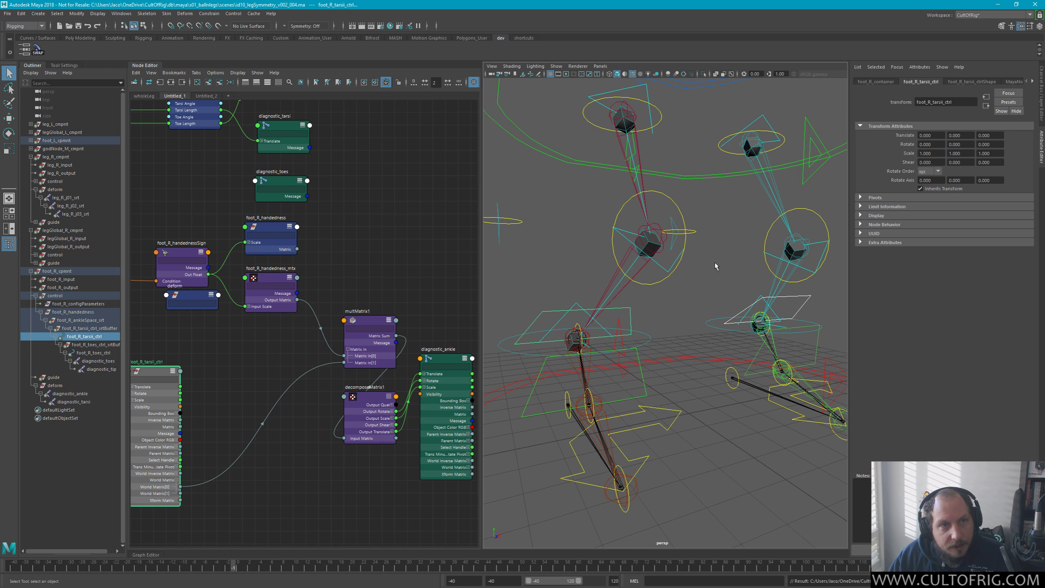
Tidy the node graph by moving foot_R_tarsii_ctrl closer to multMatrix1 and placing diagnostic_ankle slightly lower beside decomposeMatrix1
click(673, 325)
click(373, 358)
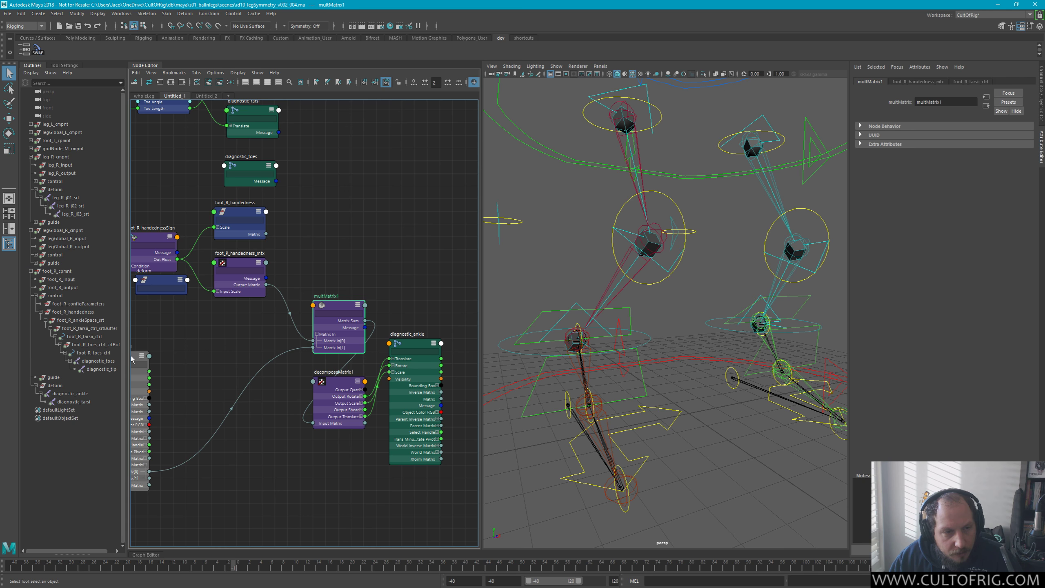
drag(135, 363, 249, 338)
alt+middle_drag(437, 299, 396, 304)
drag(279, 289, 288, 393)
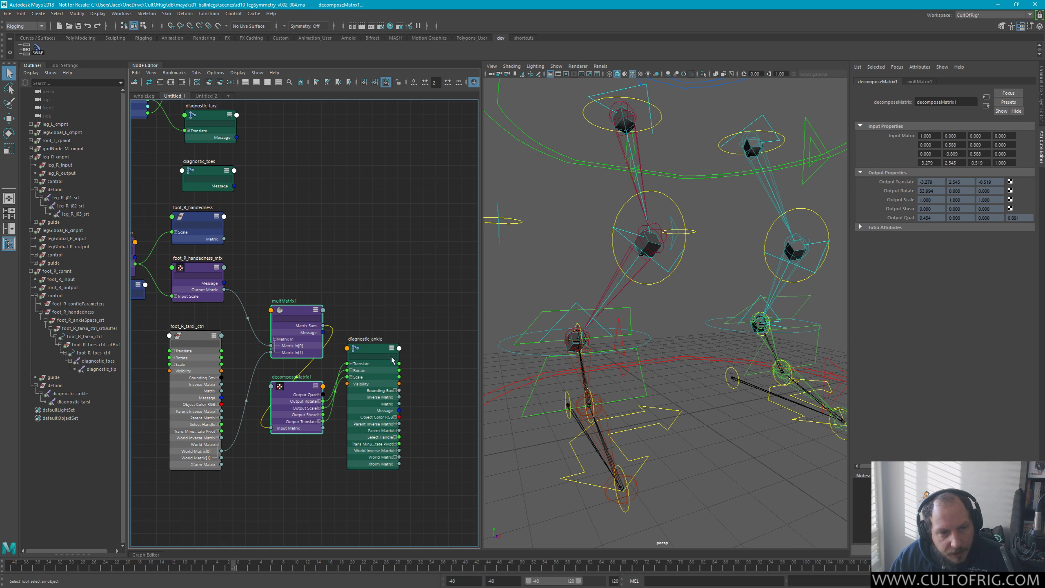
drag(361, 302, 373, 359)
click(73, 401)
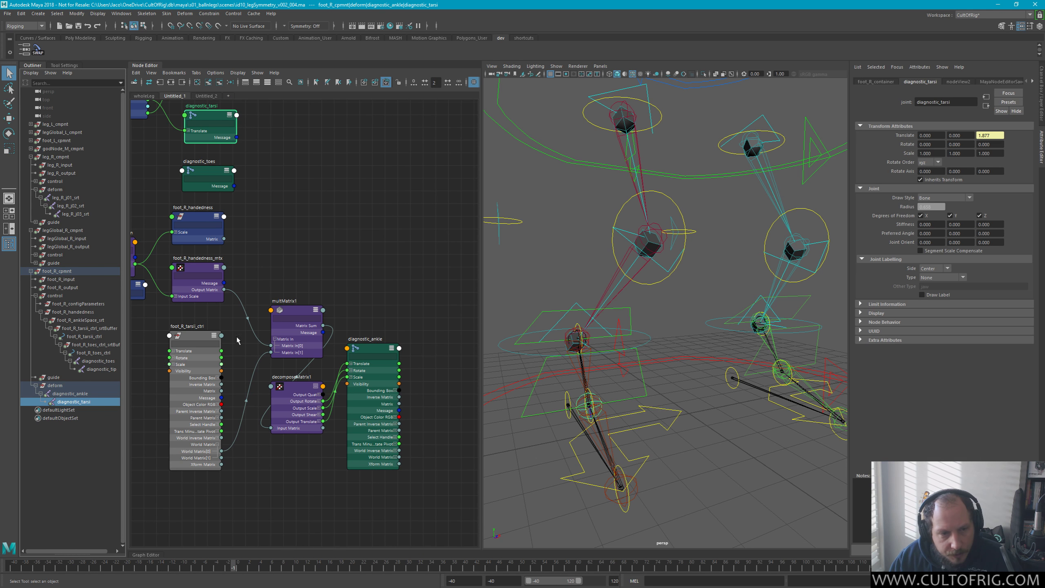
drag(373, 353, 373, 379)
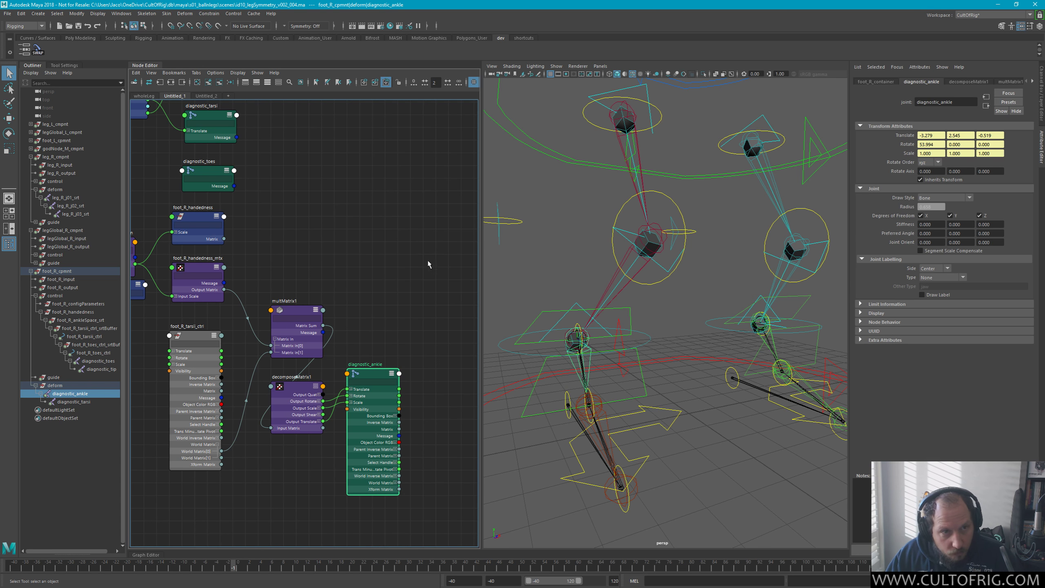
Move the diagnostic_tarsi node directly beneath diagnostic_ankle in the graph and collapse the attribute lists of both nodes
alt+middle_drag(310, 159, 353, 204)
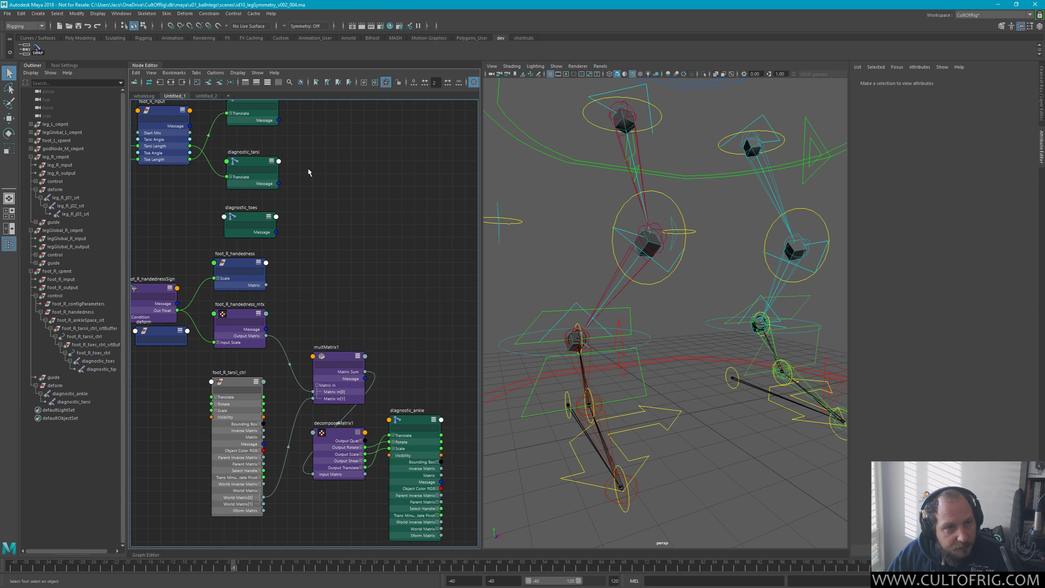
click(277, 176)
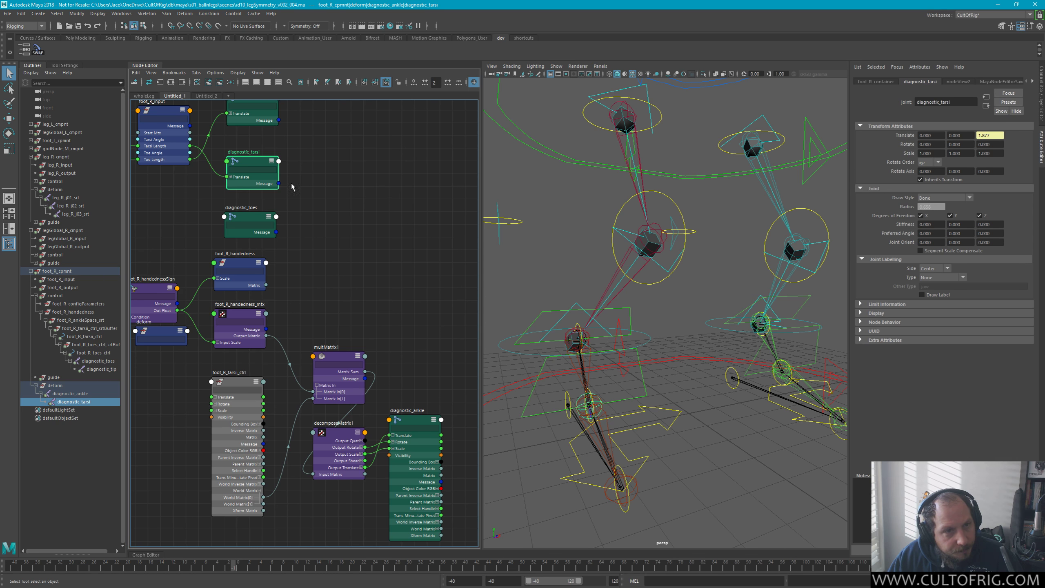
mouse_move(191, 148)
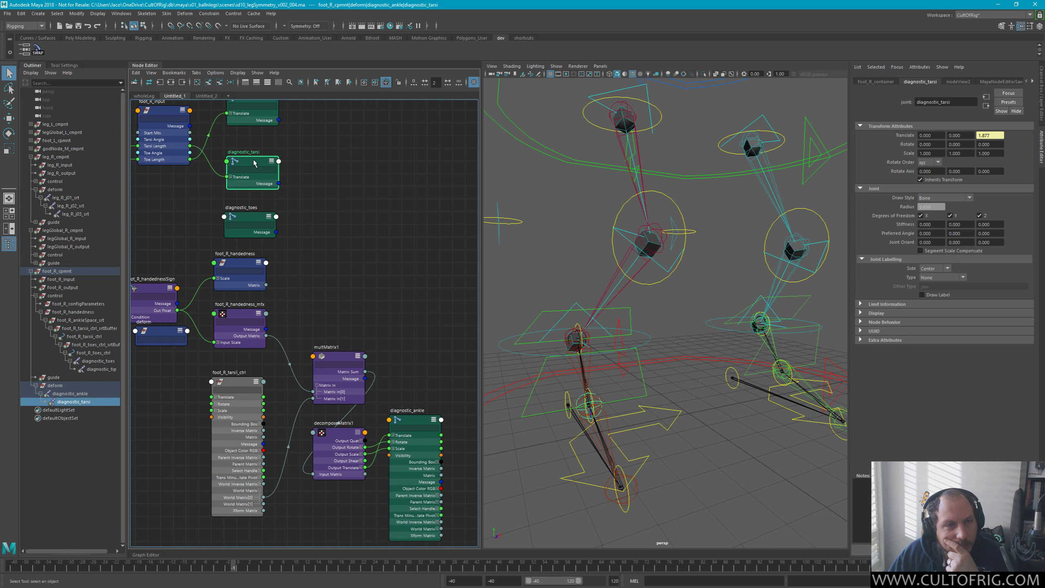
alt+middle_drag(255, 163, 232, 133)
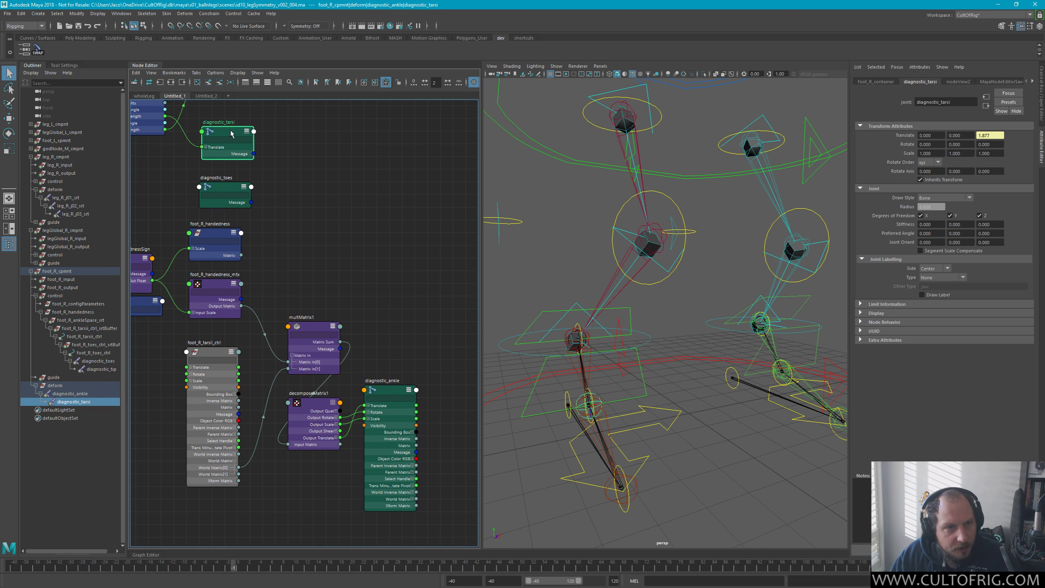
drag(232, 132, 420, 542)
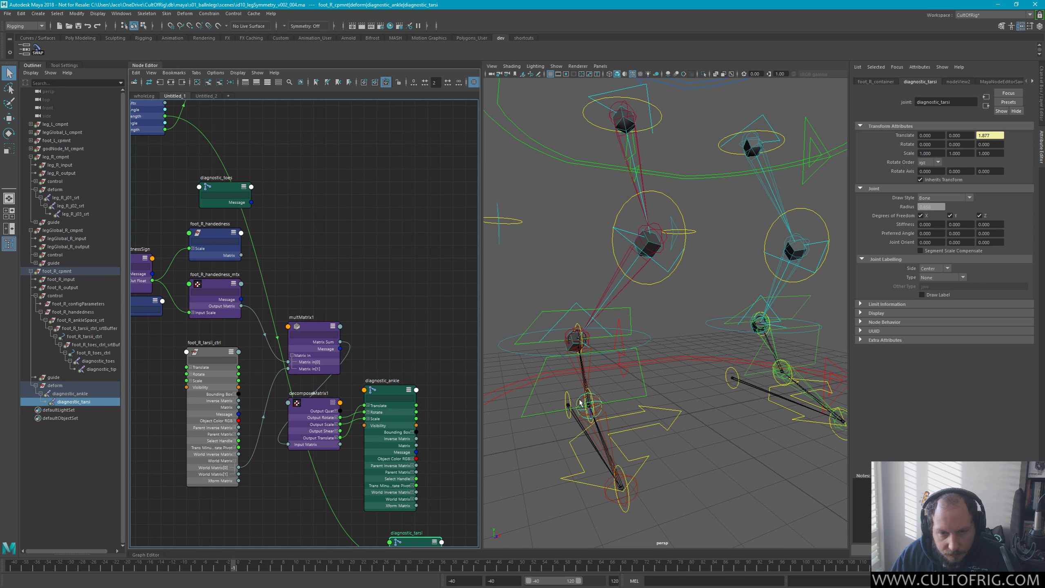
key(1)
drag(399, 351, 417, 416)
click(436, 490)
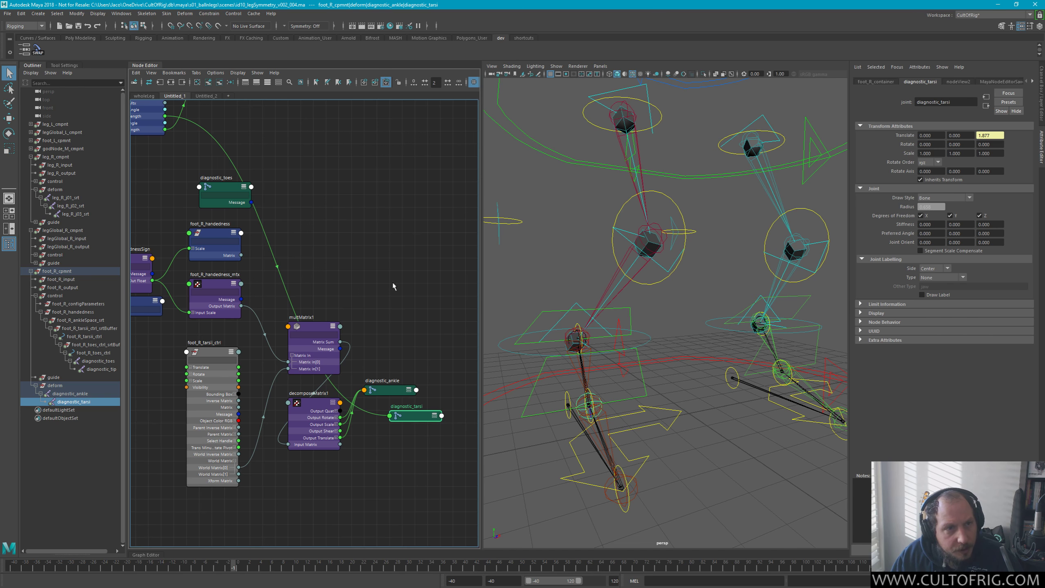
Identify the diagnostic_tip and diagnostic_toes joints, and move the diagnostic_toes node beneath diagnostic_tarsi in the graph
alt+middle_drag(392, 284, 467, 436)
drag(312, 170, 385, 272)
alt+middle_drag(366, 256, 287, 198)
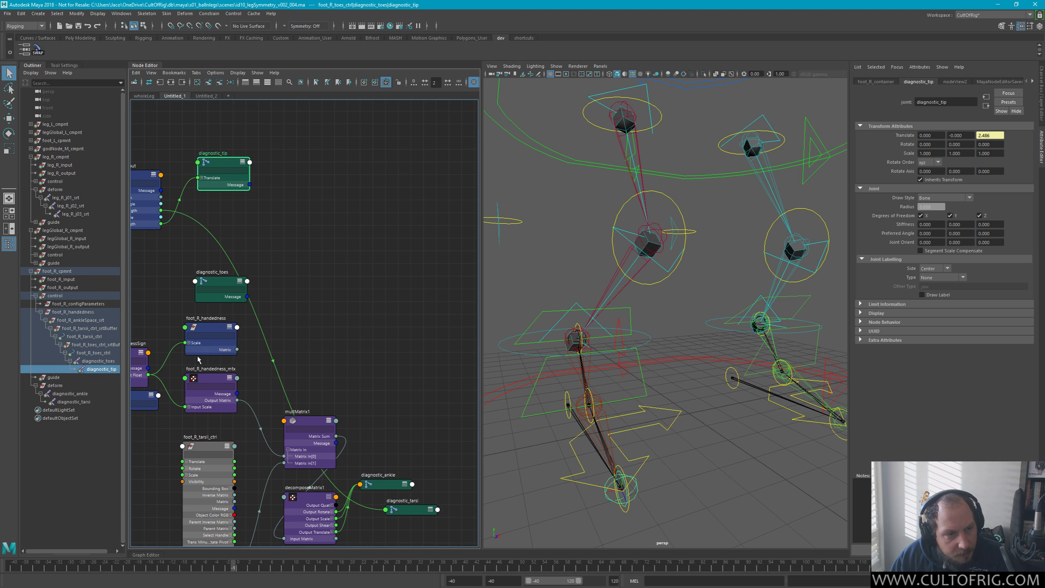
click(101, 361)
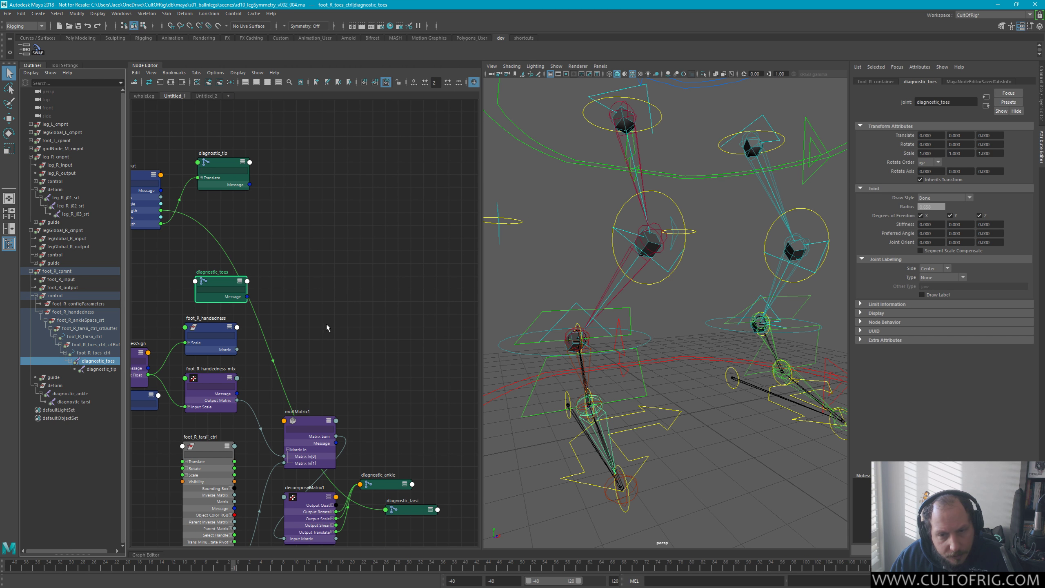
middle_drag(327, 329, 340, 267)
drag(218, 238, 421, 491)
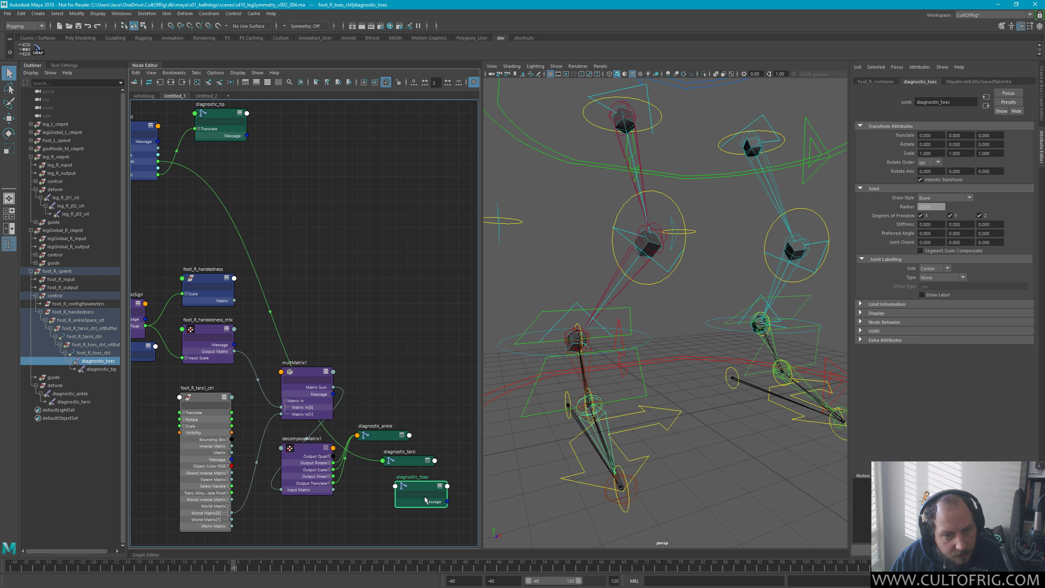
Parent diagnostic_toes, together with its diagnostic_tip child, under diagnostic_tarsi in the deform group's joint chain
click(98, 353)
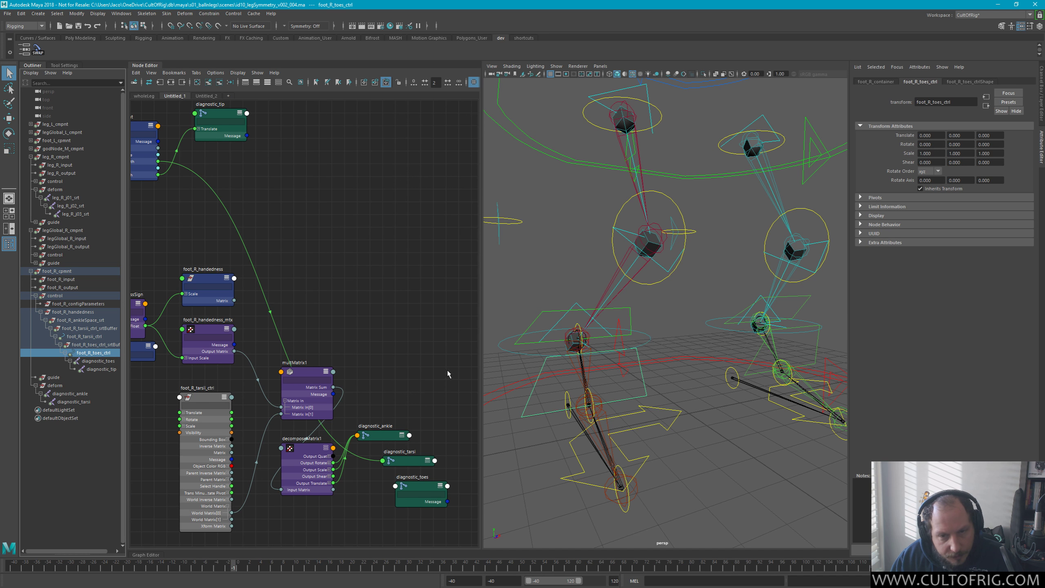
shift+click(424, 491)
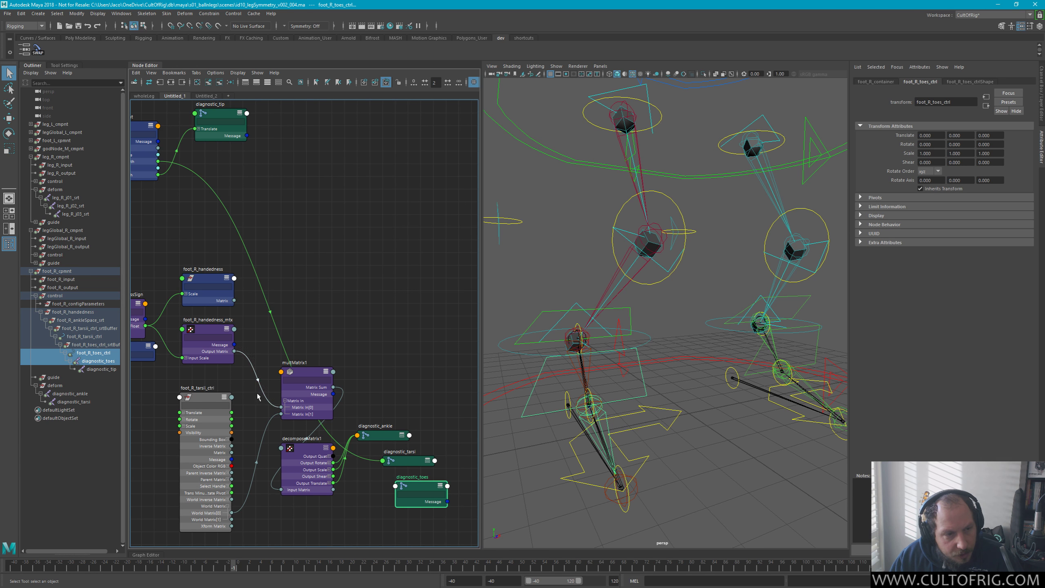
click(98, 361)
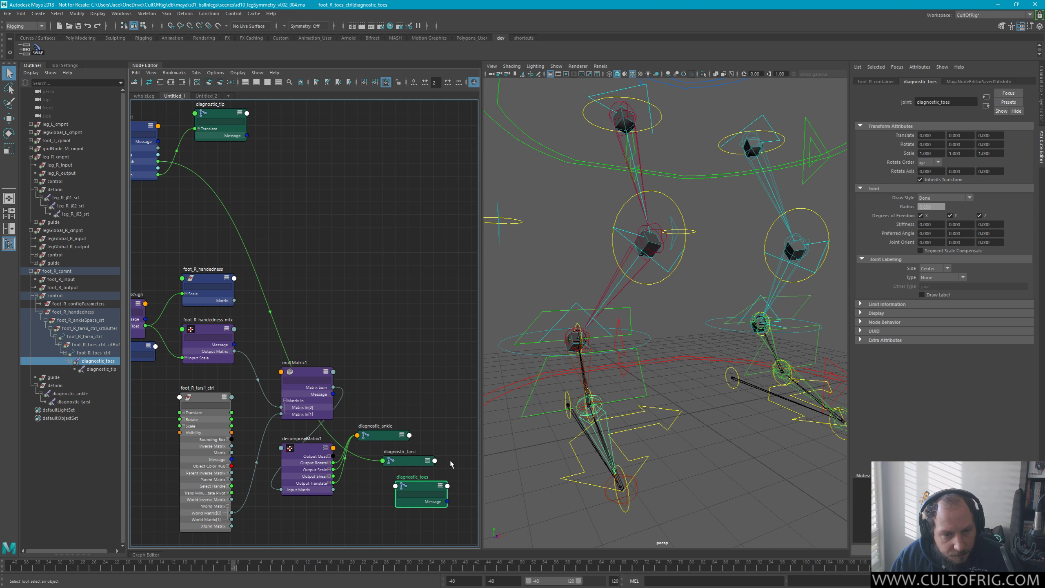
shift+click(417, 460)
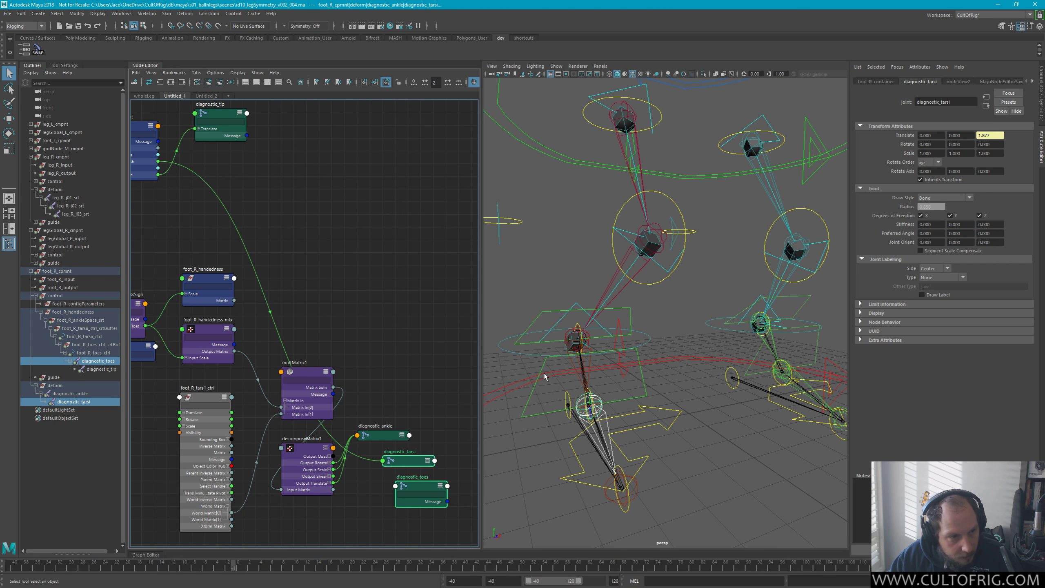
key(p)
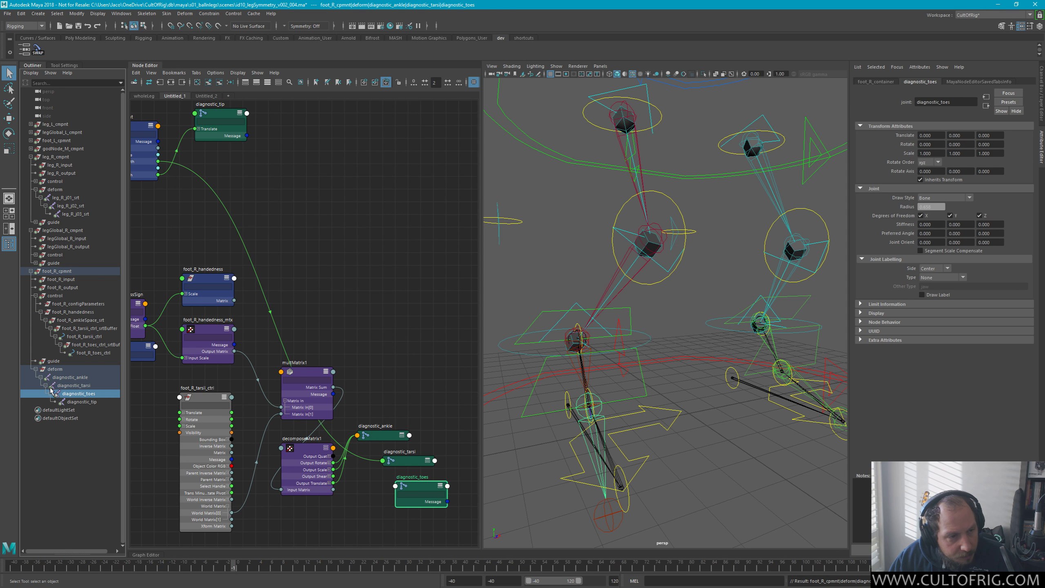
Try rotating foot_R_toes_ctrl in the viewport to test the reparented toe joints, and undo the rotation
alt+drag(656, 434, 635, 395)
click(568, 351)
key(e)
key(ctrl+z)
key(q)
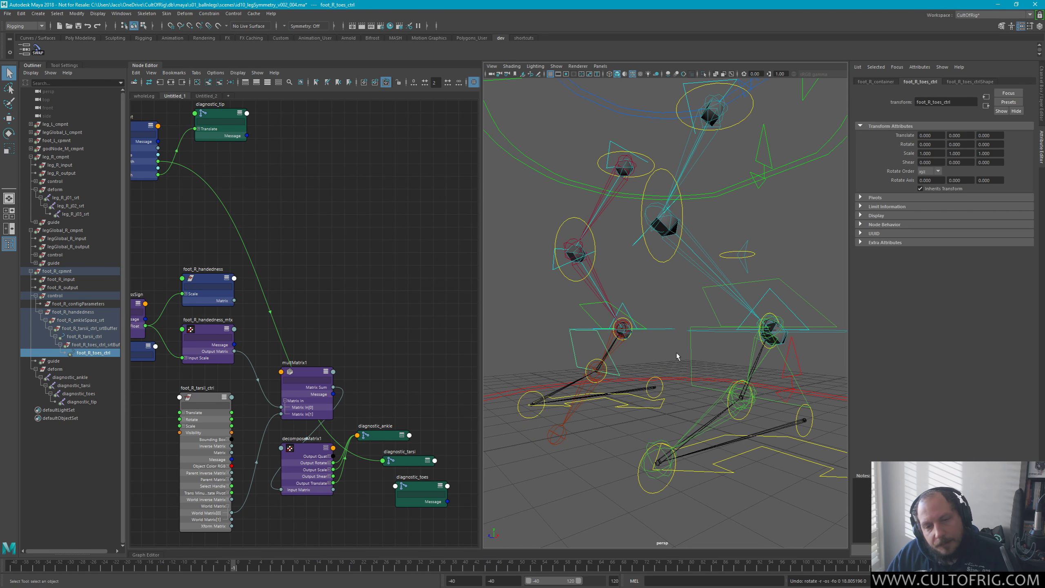
Inspect both feet from several angles, checking diagnostic_ankle's transform values and foot_R_toes_ctrl against the joint chain
alt+drag(676, 356, 596, 365)
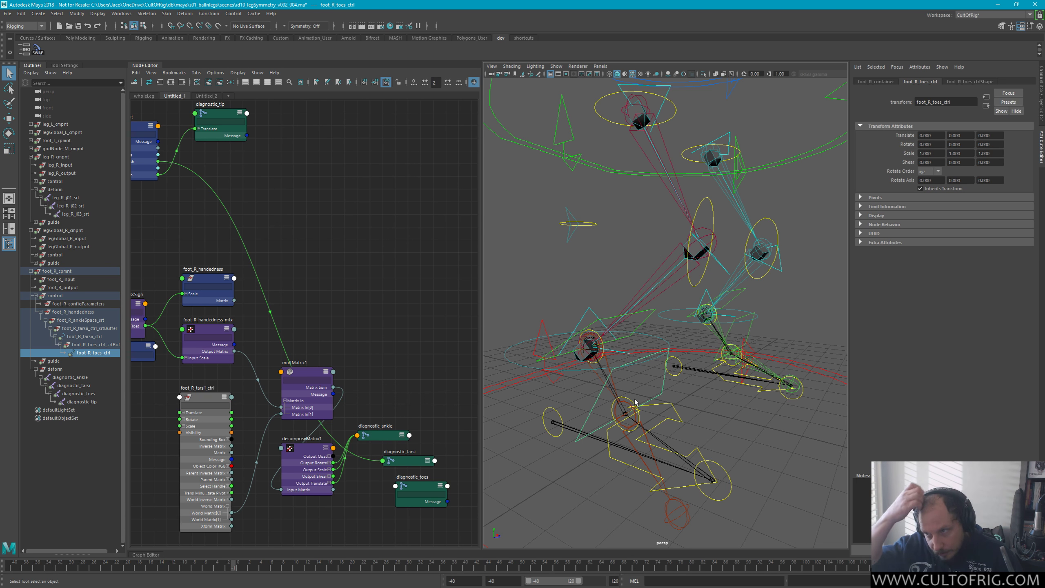
alt+drag(635, 402, 601, 400)
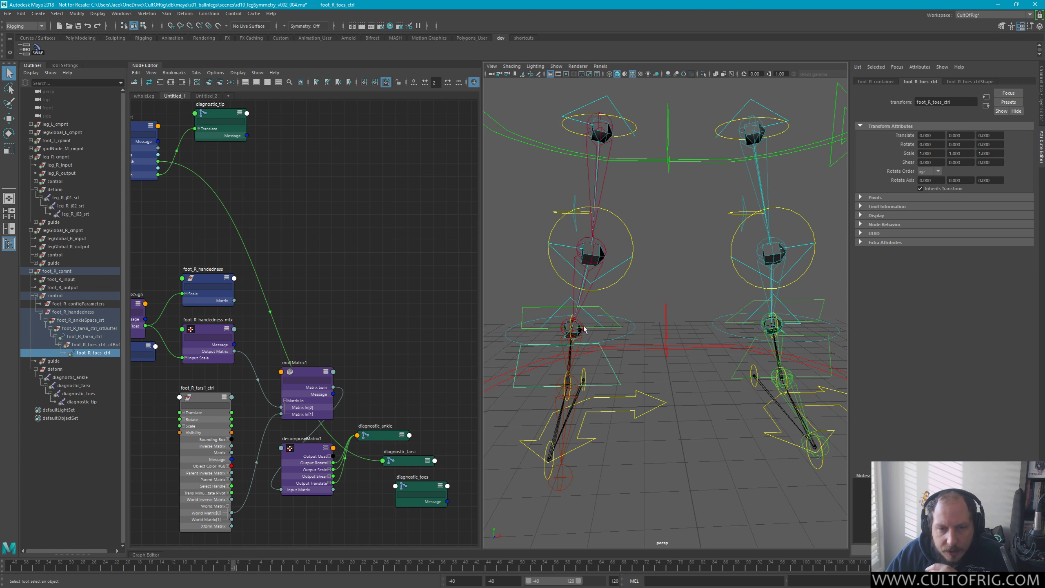
alt+drag(639, 362, 635, 362)
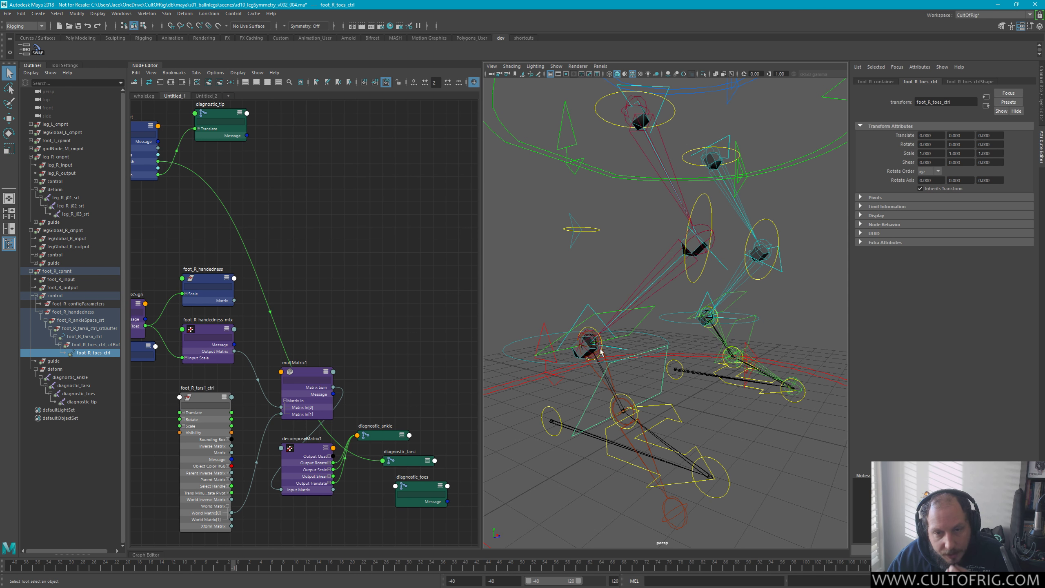
click(593, 372)
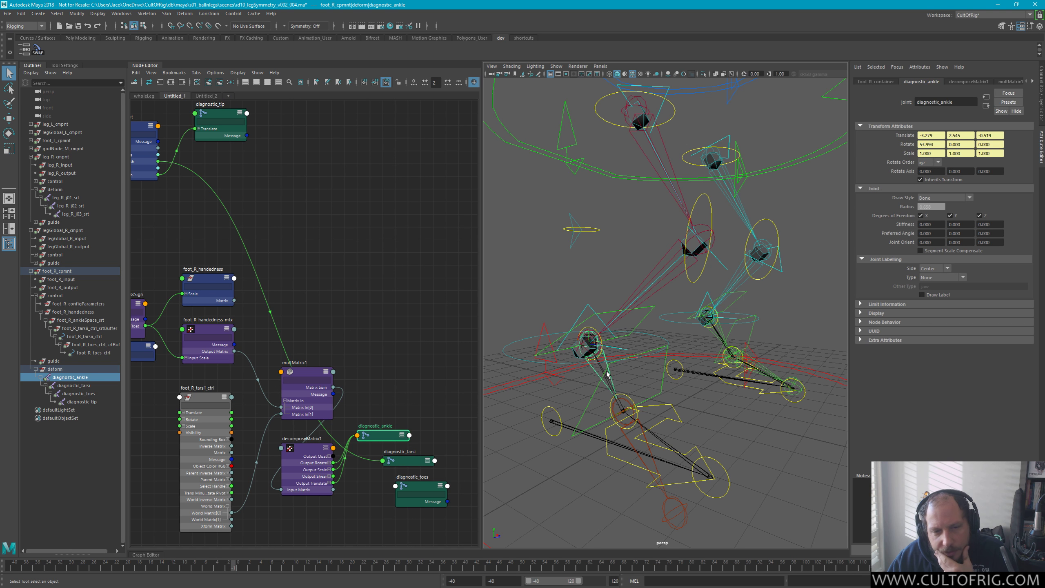
click(684, 394)
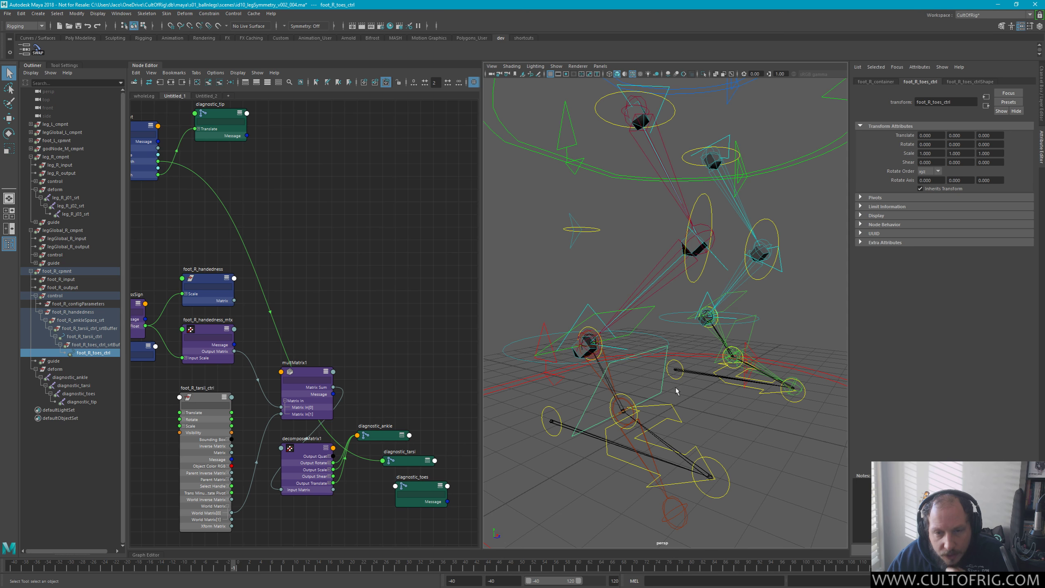
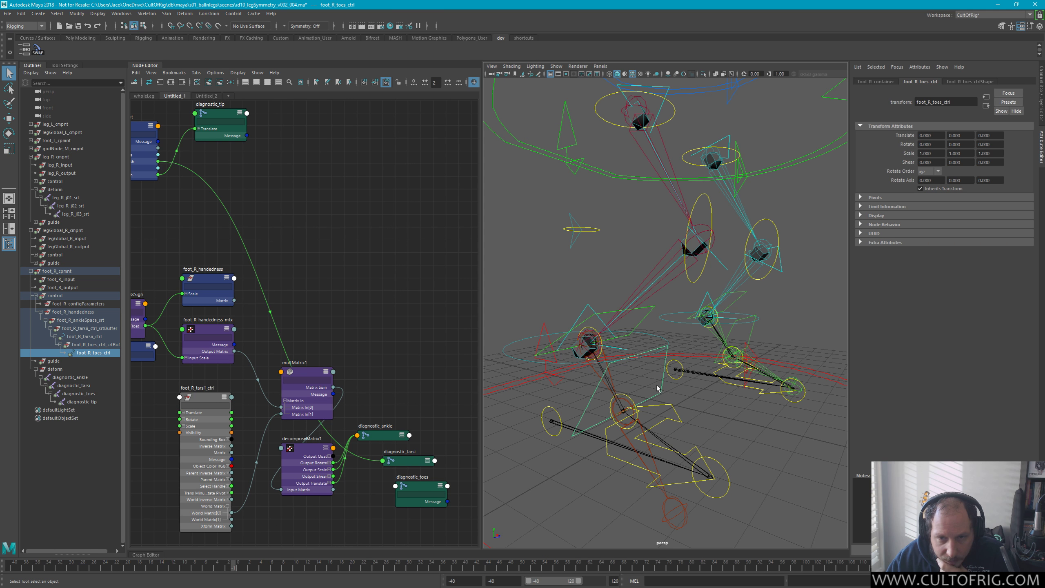
Try rotating foot_R_toes_ctrl in the viewport once more and undo the rotation
key(e)
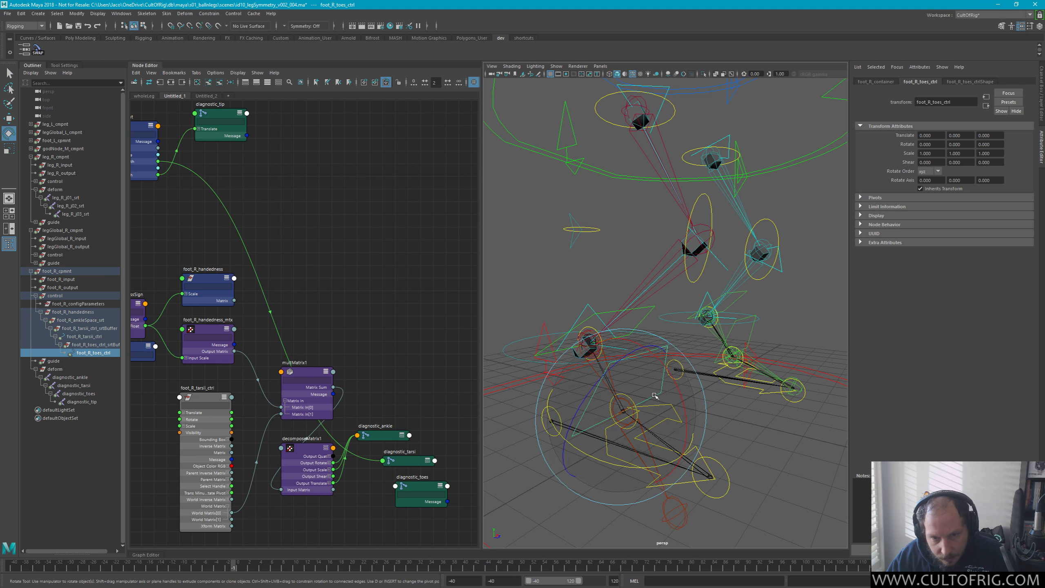
drag(666, 393, 676, 407)
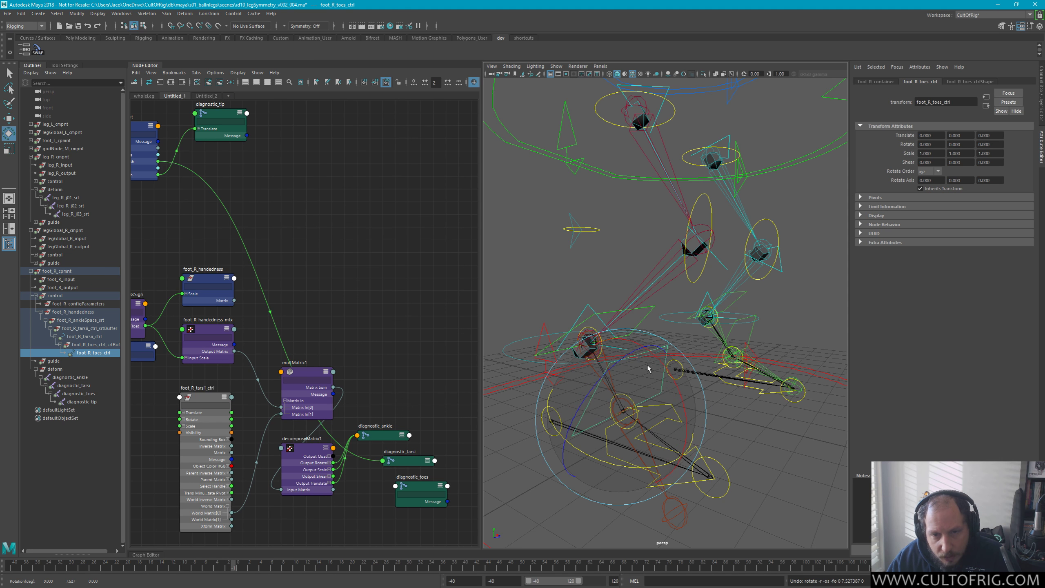
key(q)
Check the transform values of the diagnostic_ankle and diagnostic_tarsi joints and view the foot from another angle
click(595, 372)
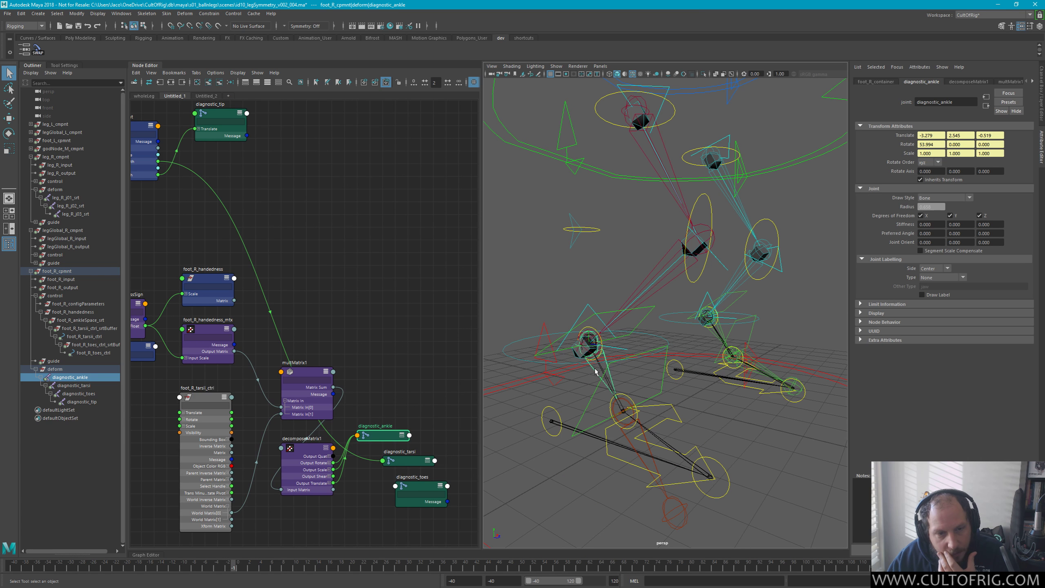
click(408, 464)
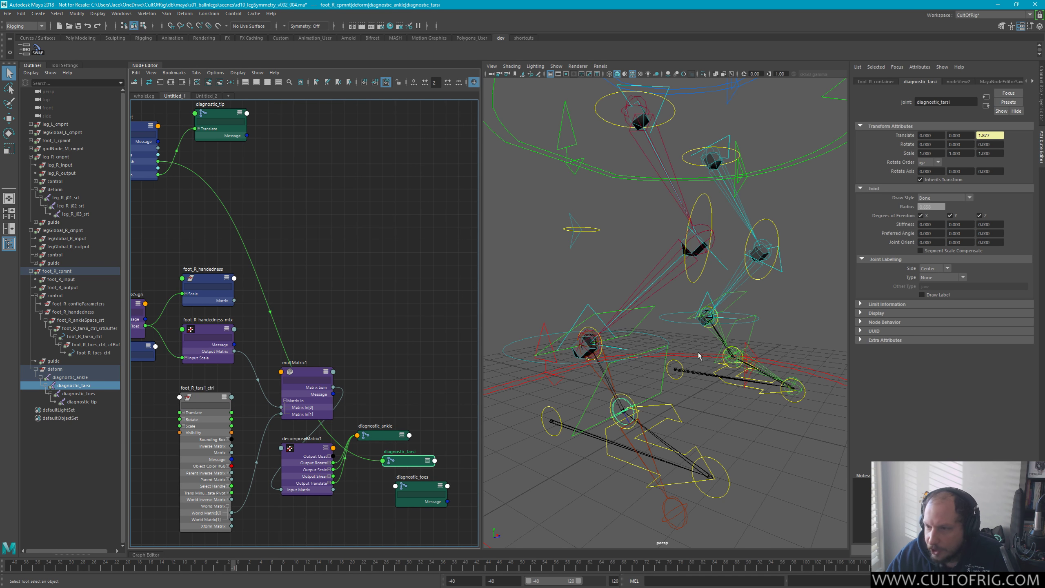
alt+drag(685, 364, 672, 378)
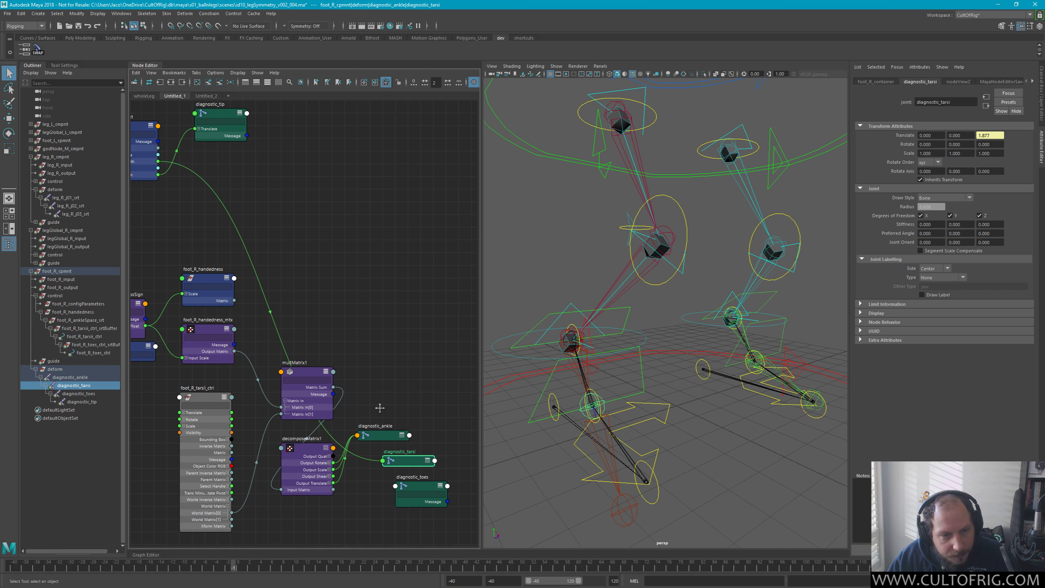
Duplicate multMatrix1, place the copy beside the diagnostic joint nodes, and collapse the diagnostic_toes node
alt+middle_drag(379, 406, 349, 337)
click(281, 305)
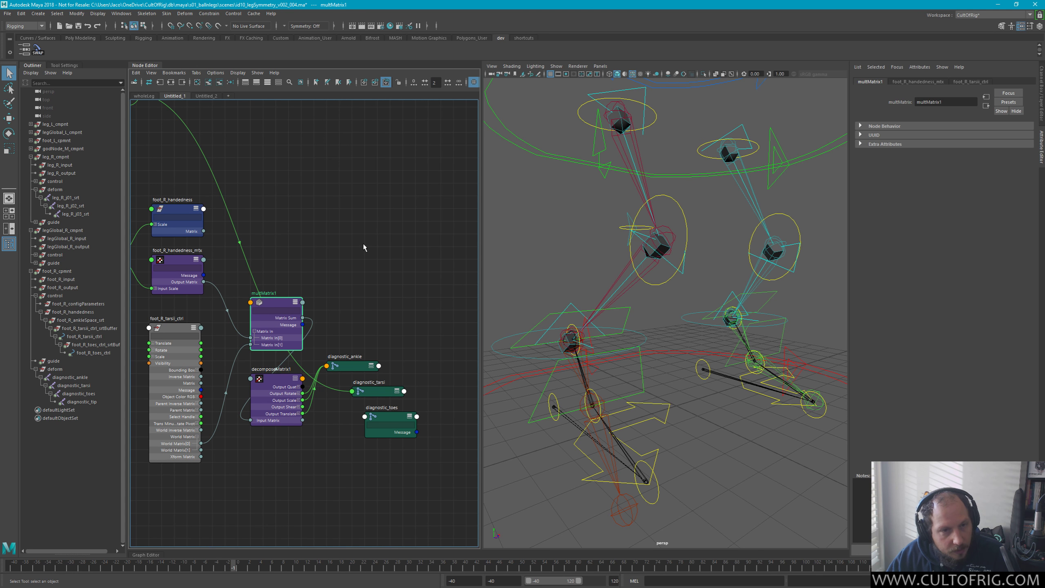
key(ctrl+d)
drag(346, 183, 456, 377)
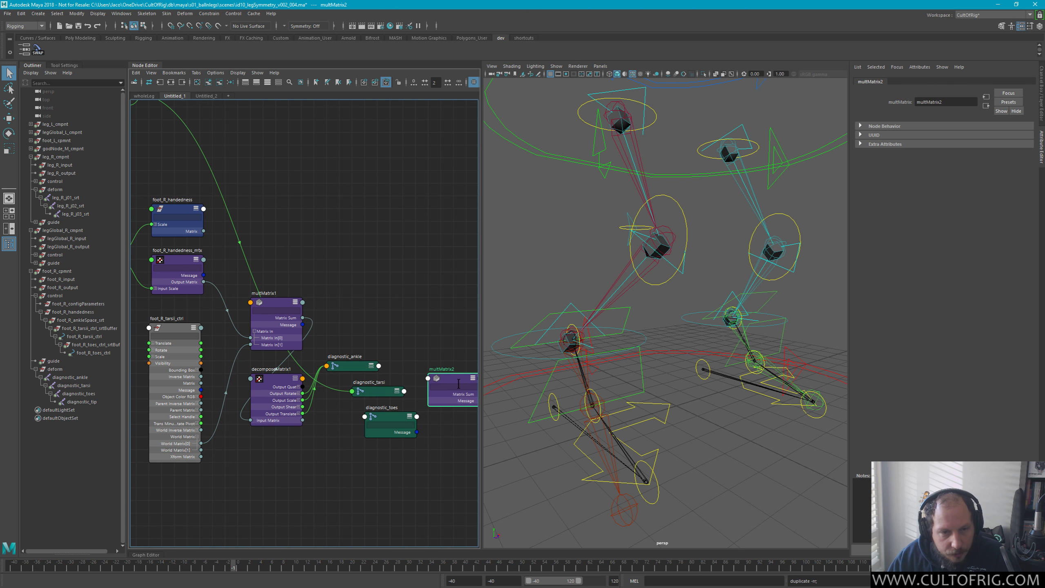
alt+middle_drag(455, 376, 402, 363)
key(4)
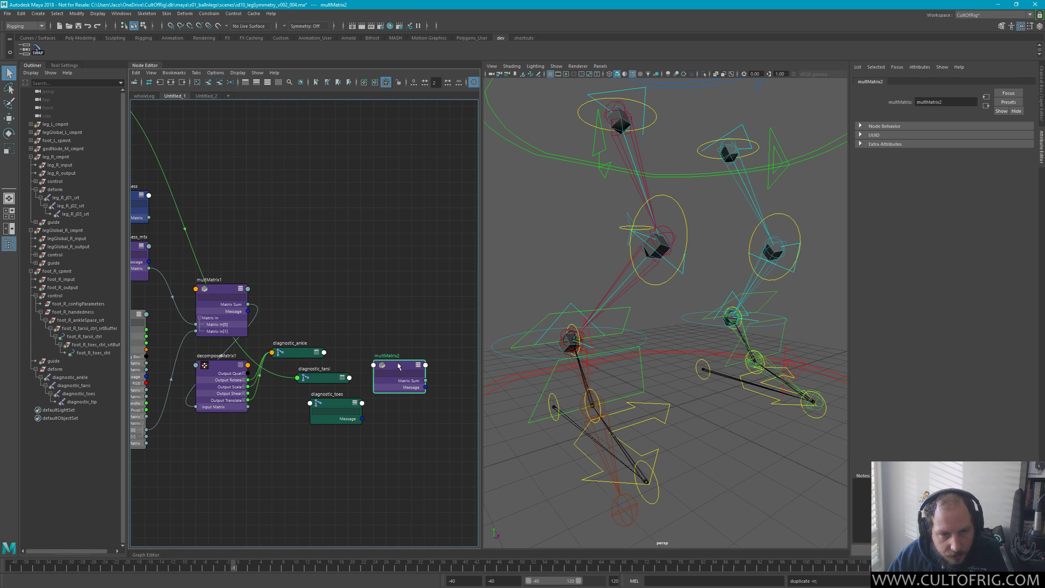
drag(398, 364, 402, 355)
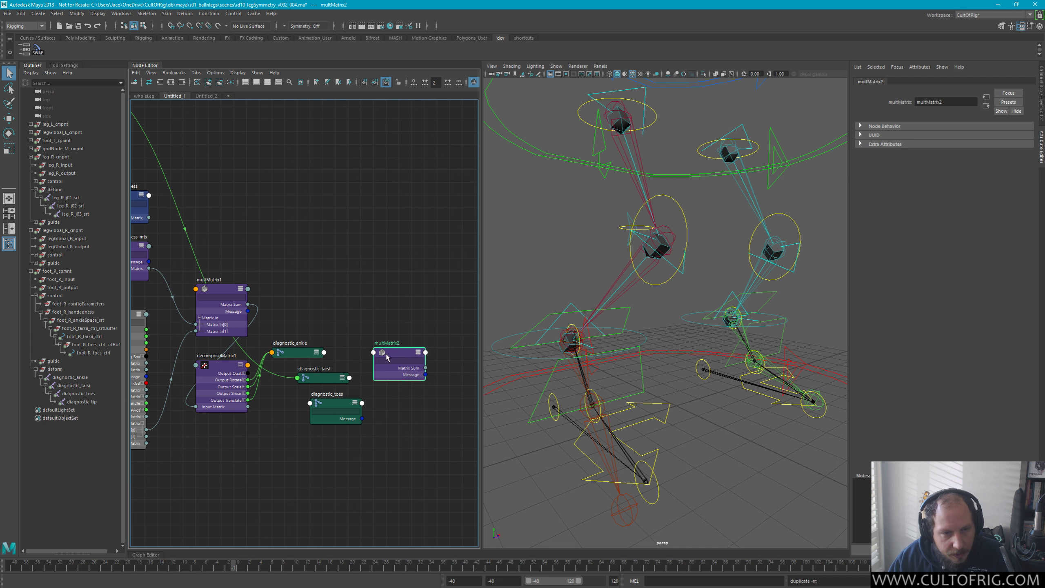
click(336, 412)
key(1)
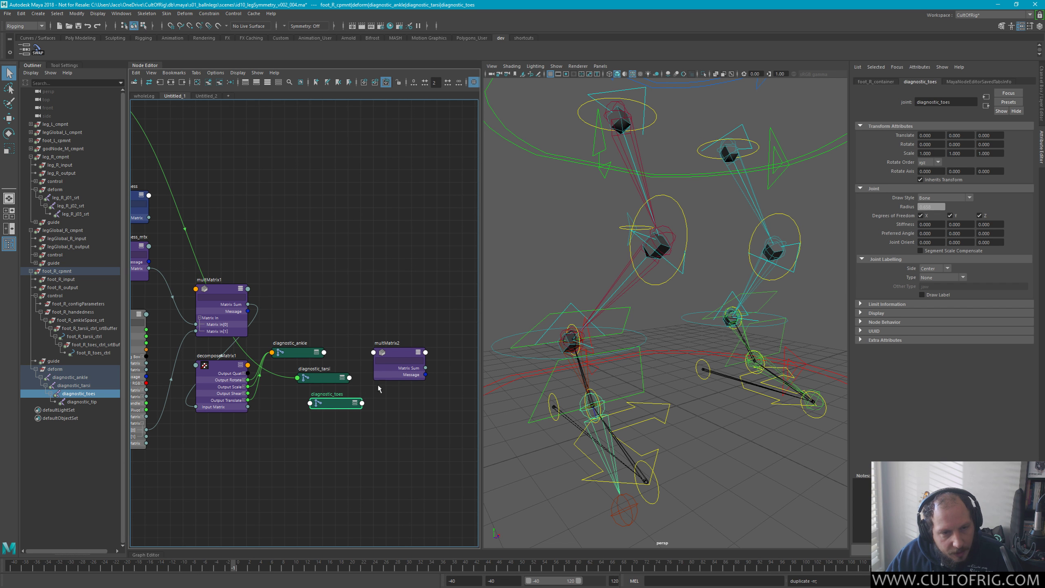
click(402, 353)
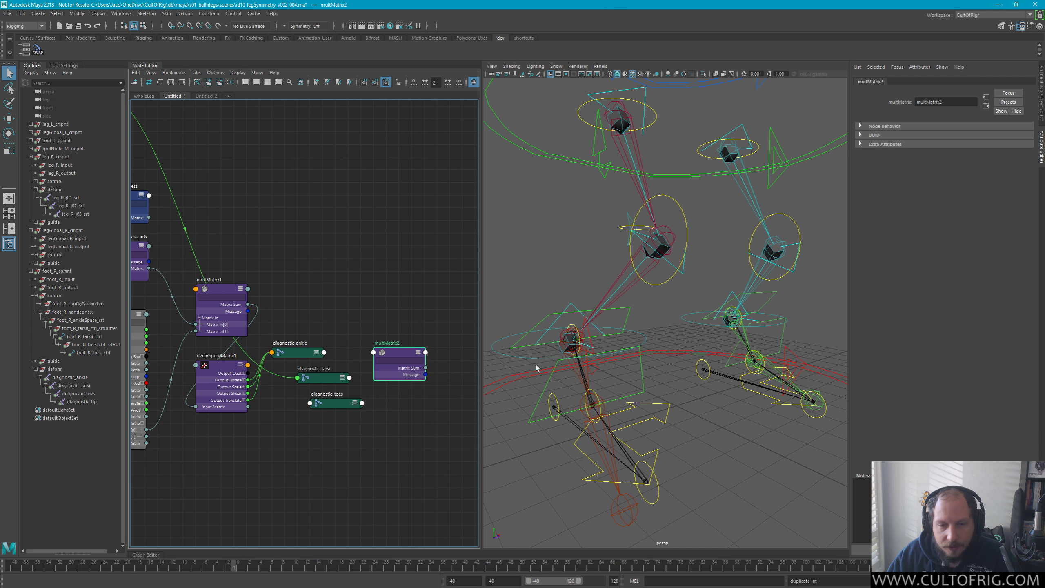
Connect foot_R_handedness_mtx's Output Matrix to Matrix In[0] of multMatrix2
alt+middle_drag(381, 332, 454, 329)
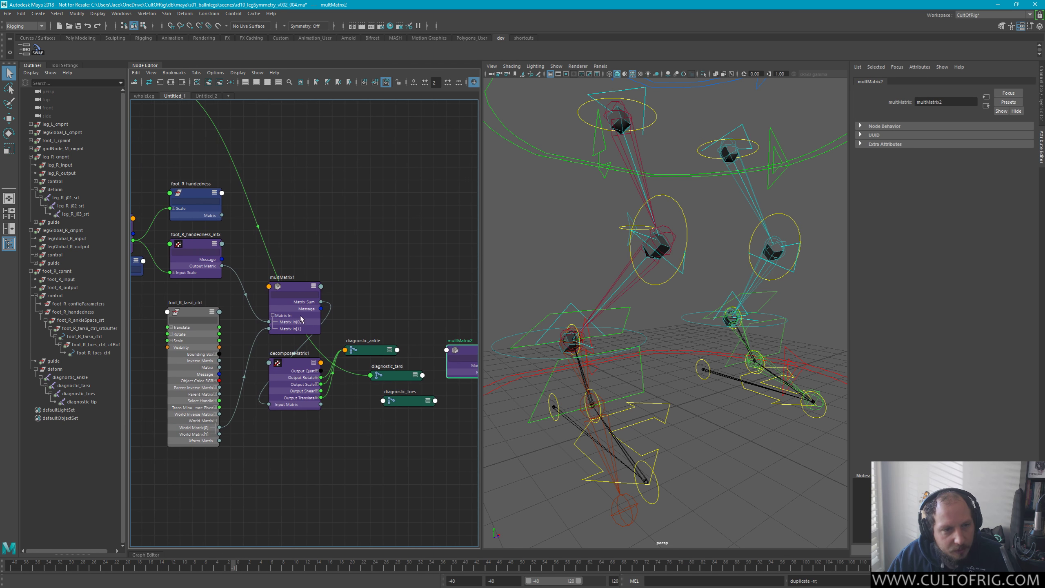
alt+middle_drag(416, 280, 385, 270)
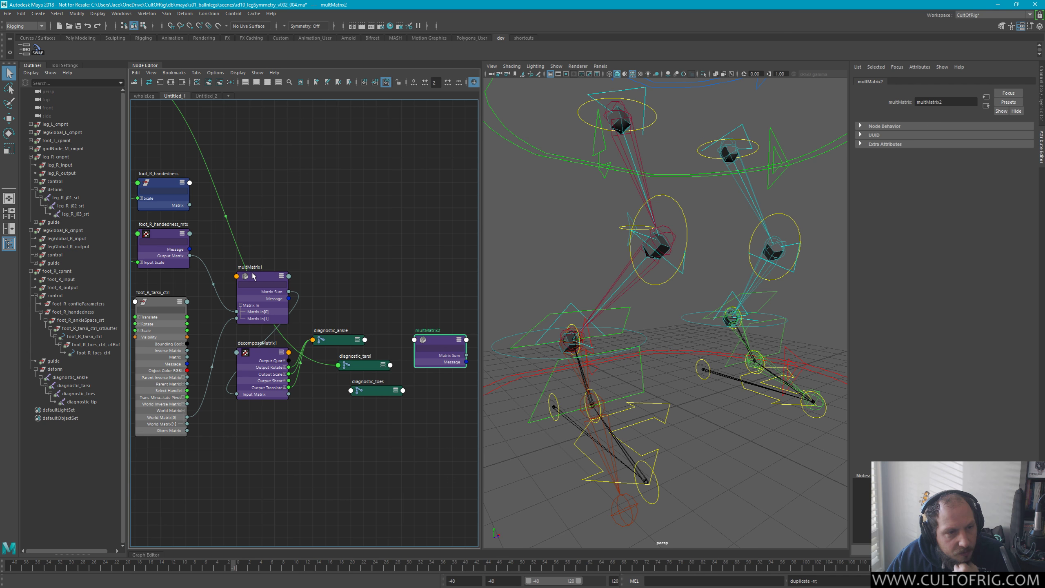
drag(190, 255, 439, 288)
click(427, 345)
click(387, 269)
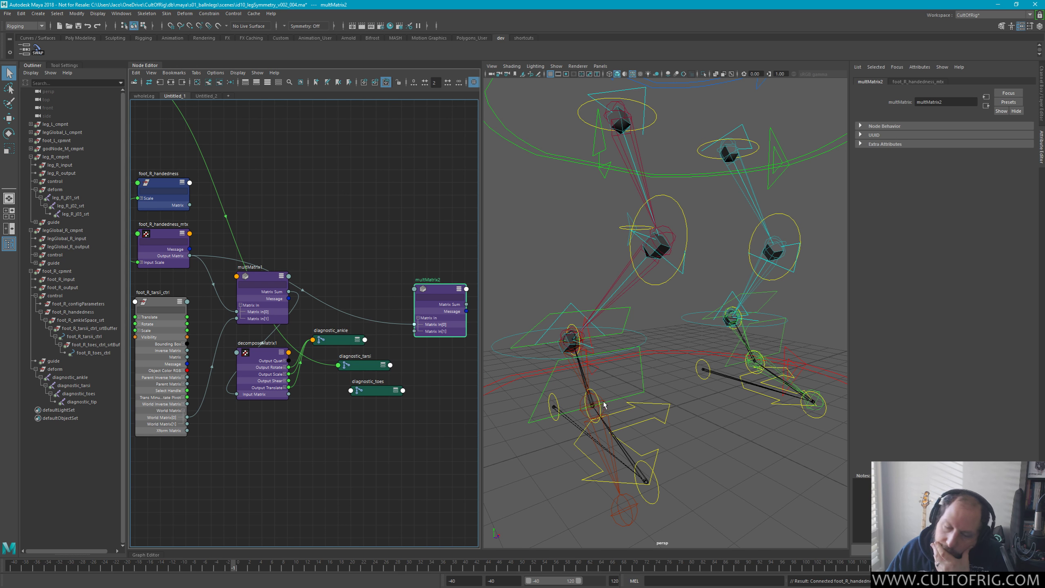
Add foot_R_toes_ctrl to the node graph above multMatrix2 and expand the node to show all its attributes
click(637, 381)
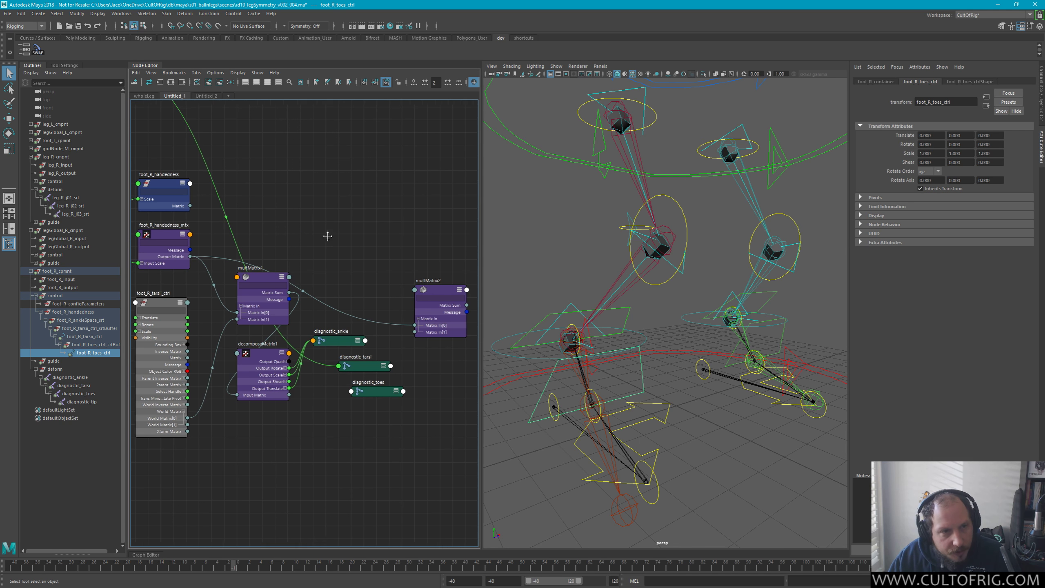
alt+middle_drag(243, 171, 363, 286)
scroll(363, 286, down, 5)
scroll(364, 286, up, 1)
scroll(364, 289, up, 4)
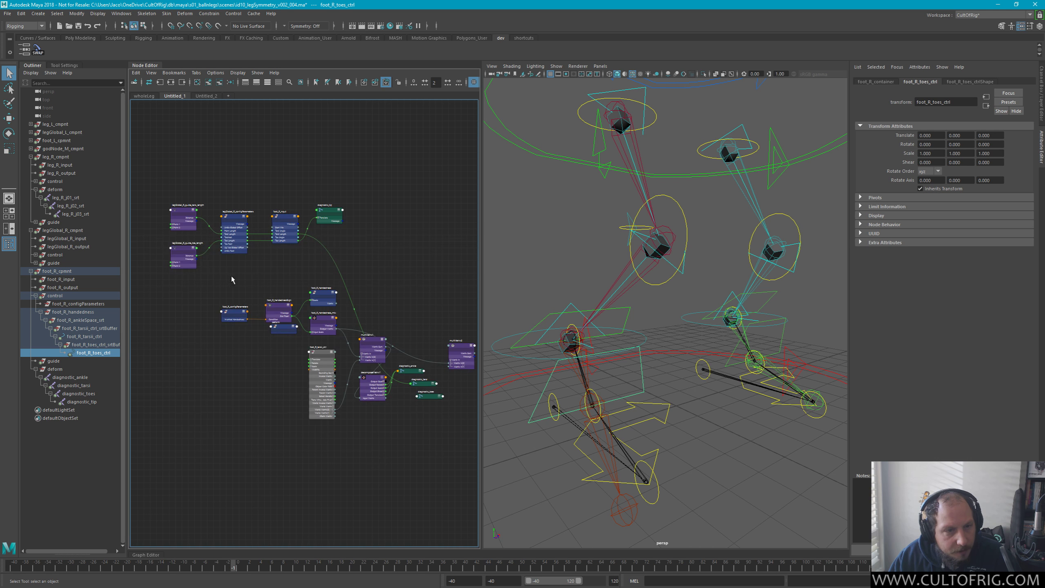
middle_drag(105, 355, 364, 301)
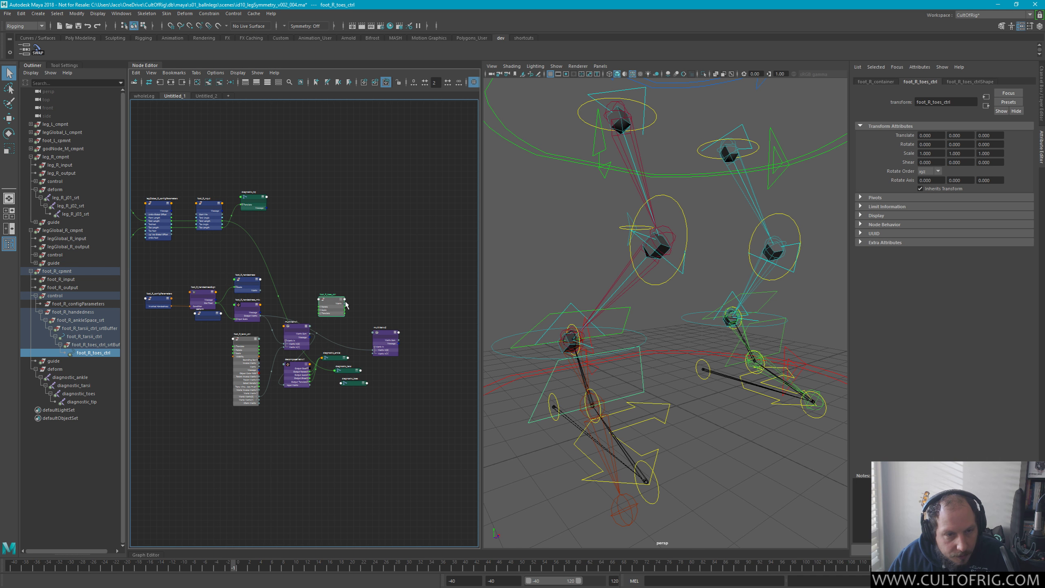
scroll(333, 313, up, 5)
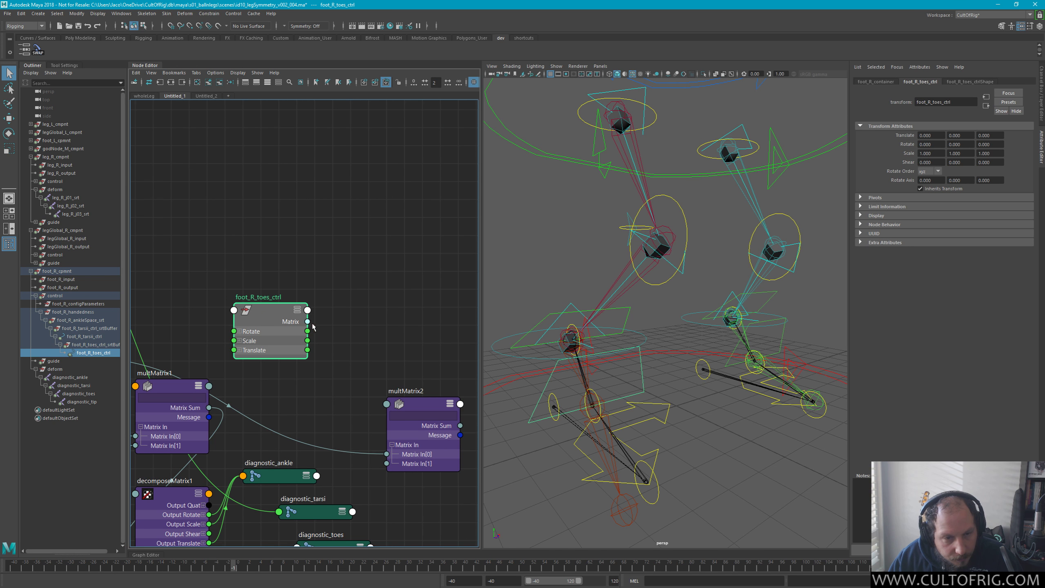
drag(307, 323, 293, 225)
key(3)
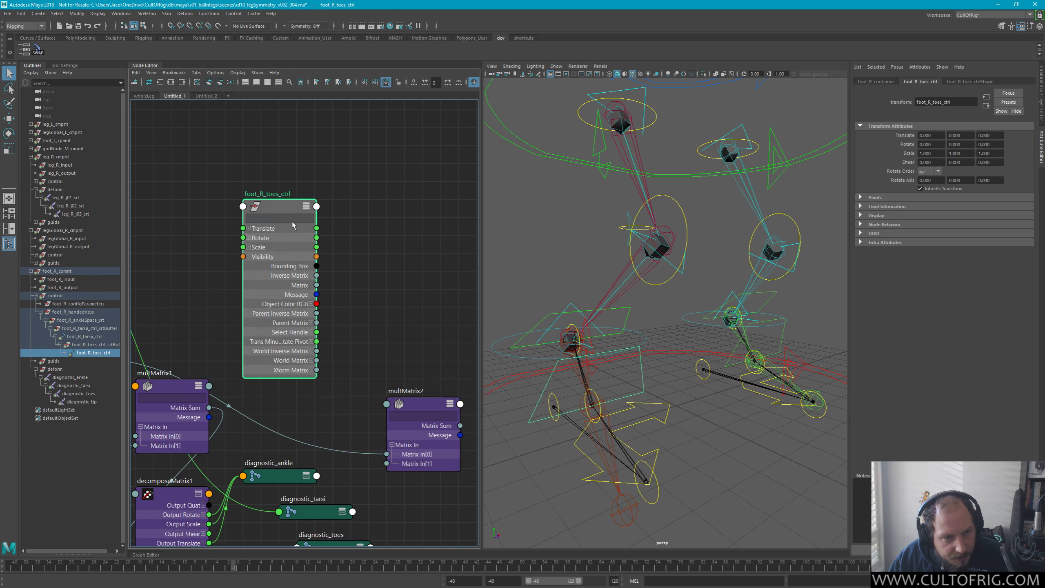
Connect foot_R_toes_ctrl's World Matrix[0] to multMatrix2's Matrix In[1], collapse the control node and tidy both nodes' placement
click(311, 360)
drag(316, 370, 386, 463)
key(1)
drag(282, 212, 319, 375)
alt+middle_drag(351, 363, 301, 228)
drag(273, 234, 273, 250)
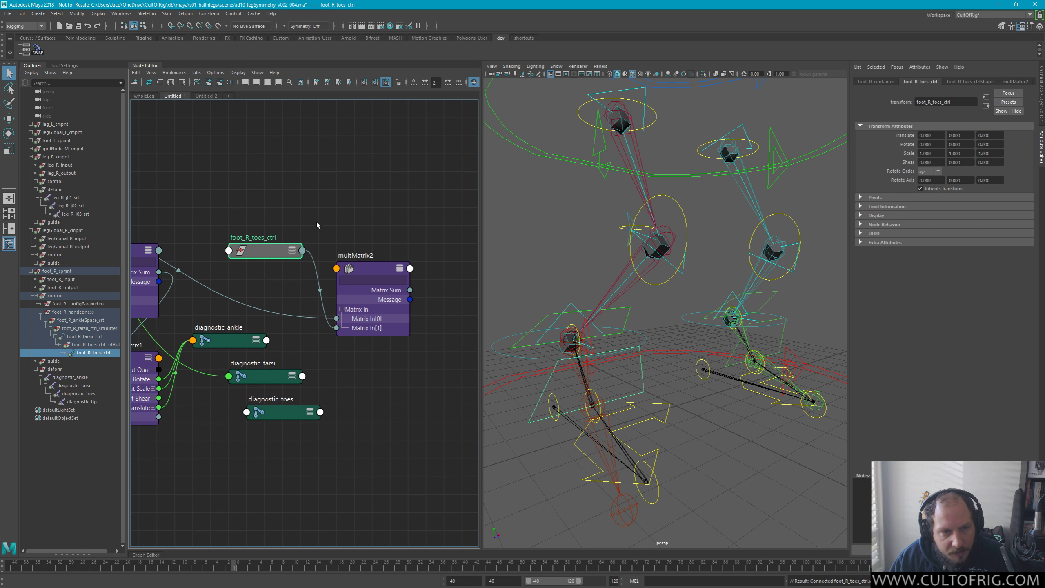
scroll(319, 219, down, 2)
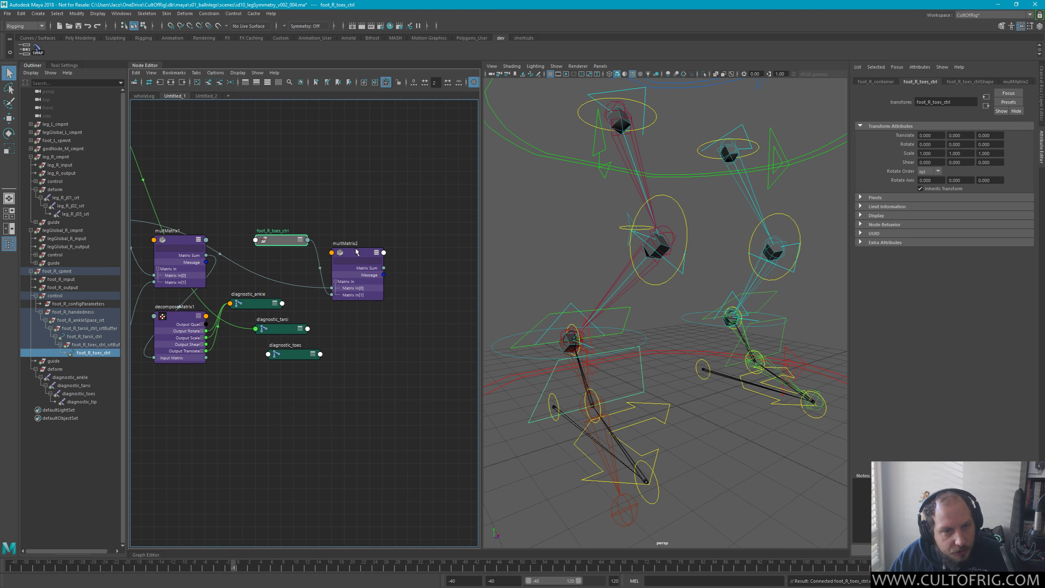
drag(359, 257, 389, 273)
alt+middle_drag(292, 234, 357, 215)
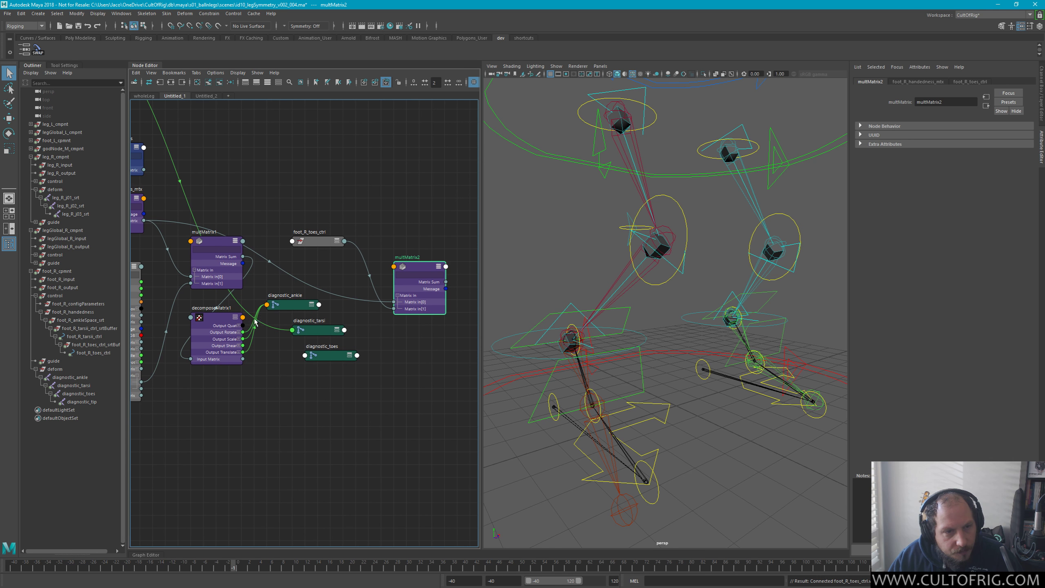
Add a decomposeMatrix node beside multMatrix2 and connect multMatrix2's Matrix Sum to its Input Matrix
click(404, 219)
key(Tab)
text(decompo)
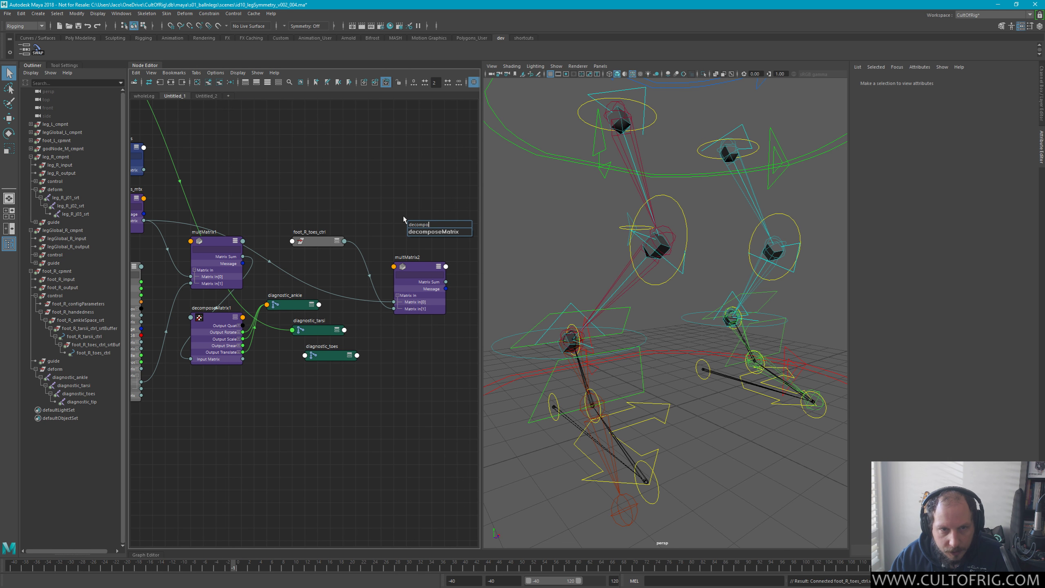
key(Return)
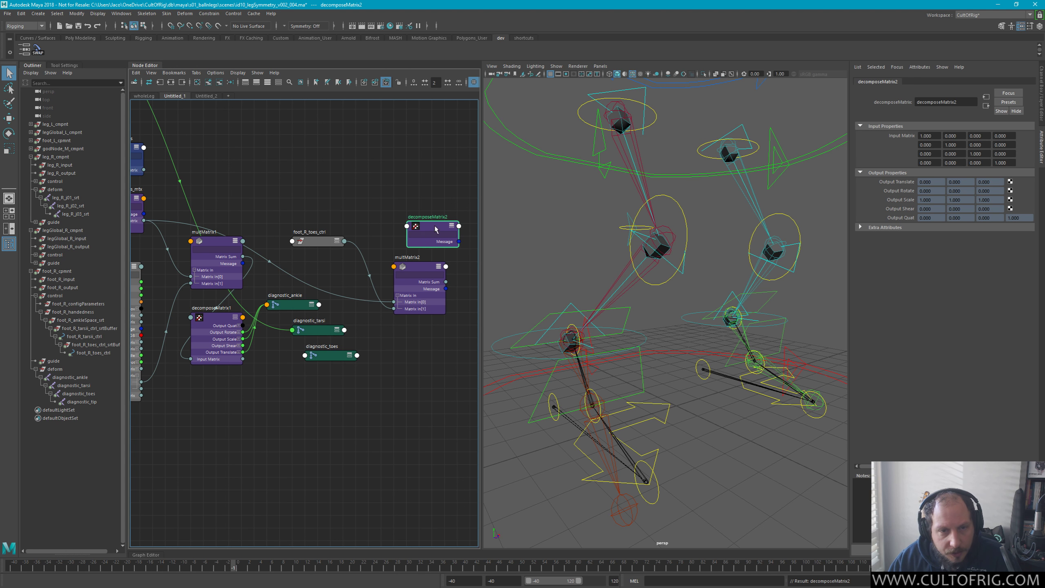
drag(421, 242, 471, 321)
middle_drag(454, 279, 386, 288)
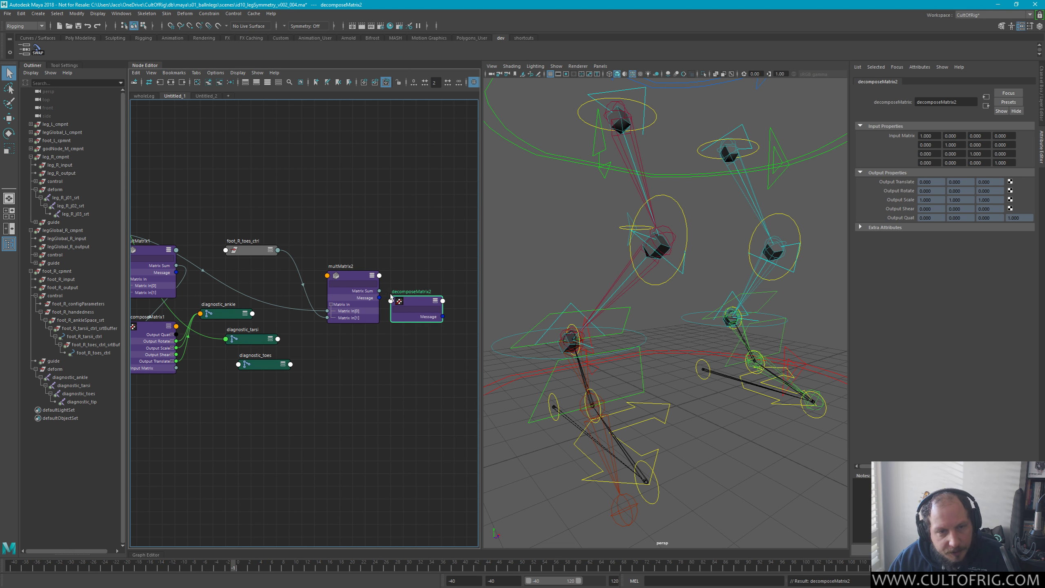
key(3)
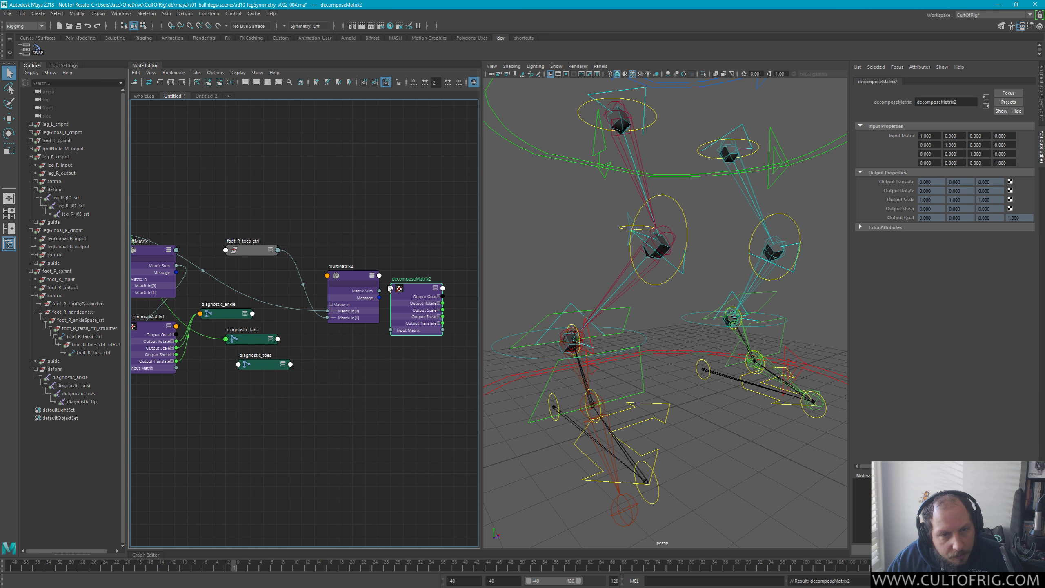
drag(379, 291, 390, 330)
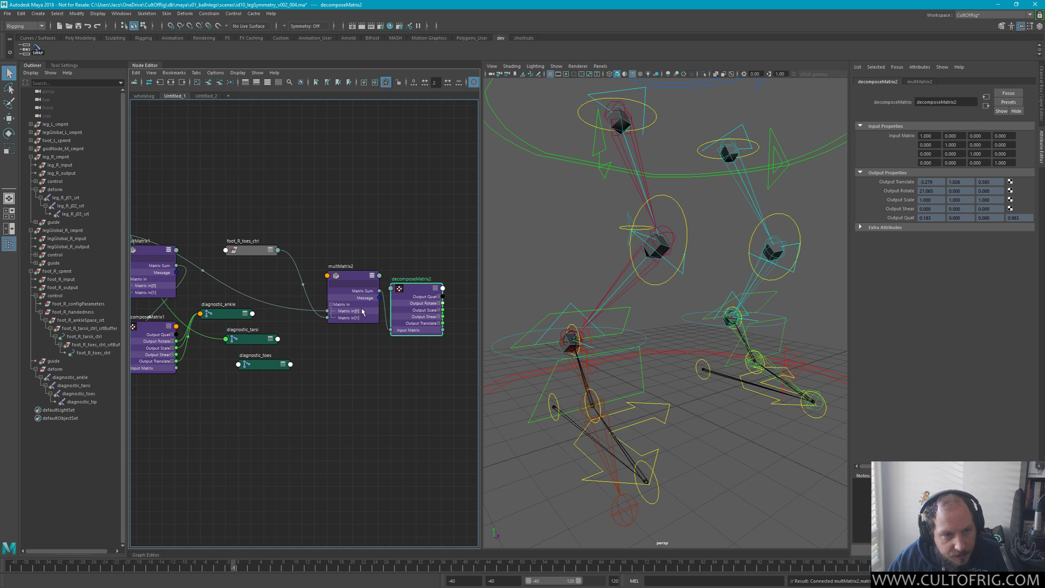
Place diagnostic_toes beside decomposeMatrix2 and connect the Output Translate, Rotate and Scale to the joint's Translate, Rotate and Scale
click(264, 366)
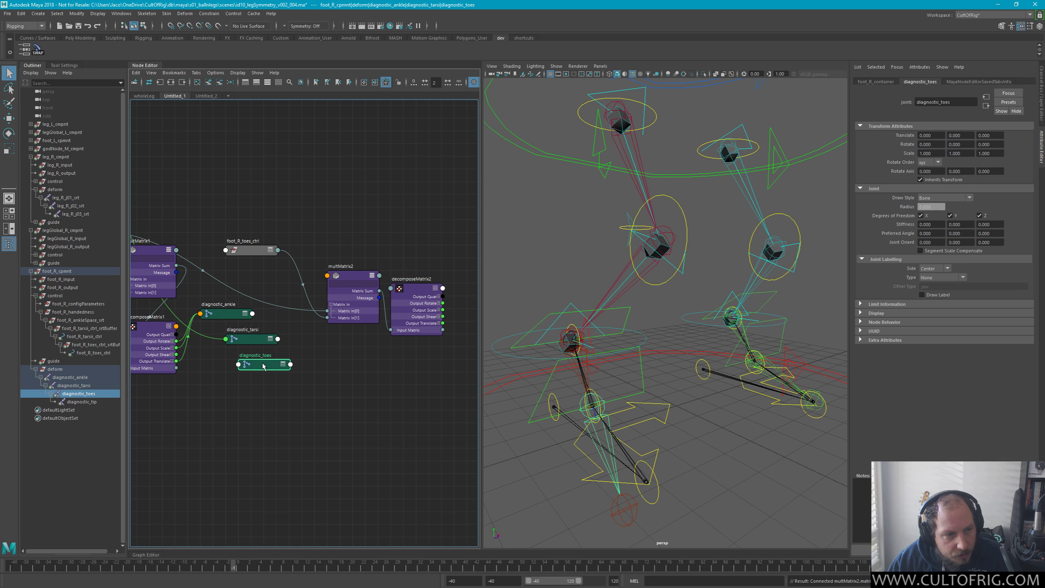
drag(263, 366, 489, 291)
alt+middle_drag(425, 293, 339, 308)
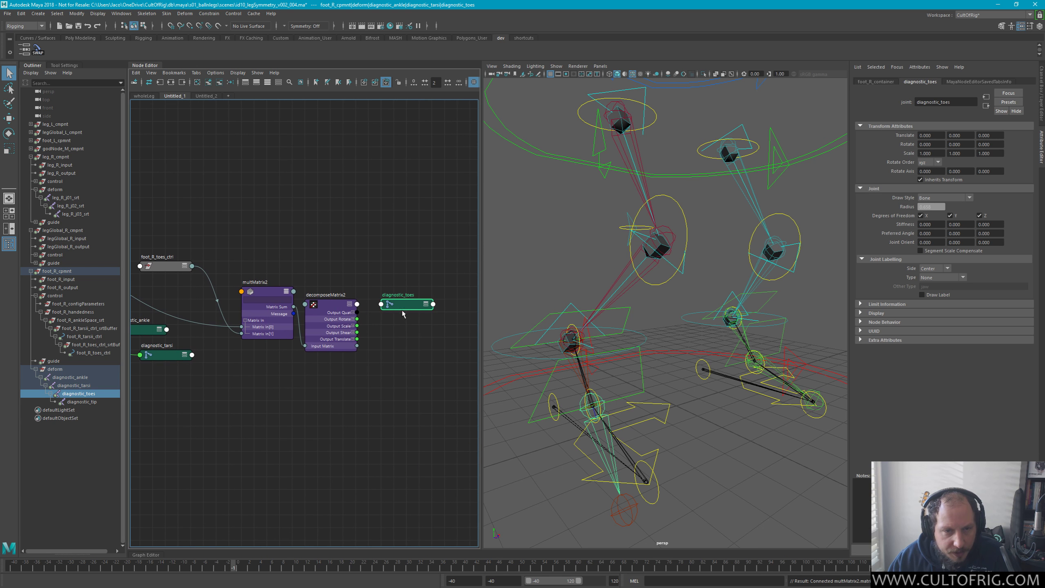
key(3)
scroll(394, 322, up, 2)
drag(343, 317, 377, 317)
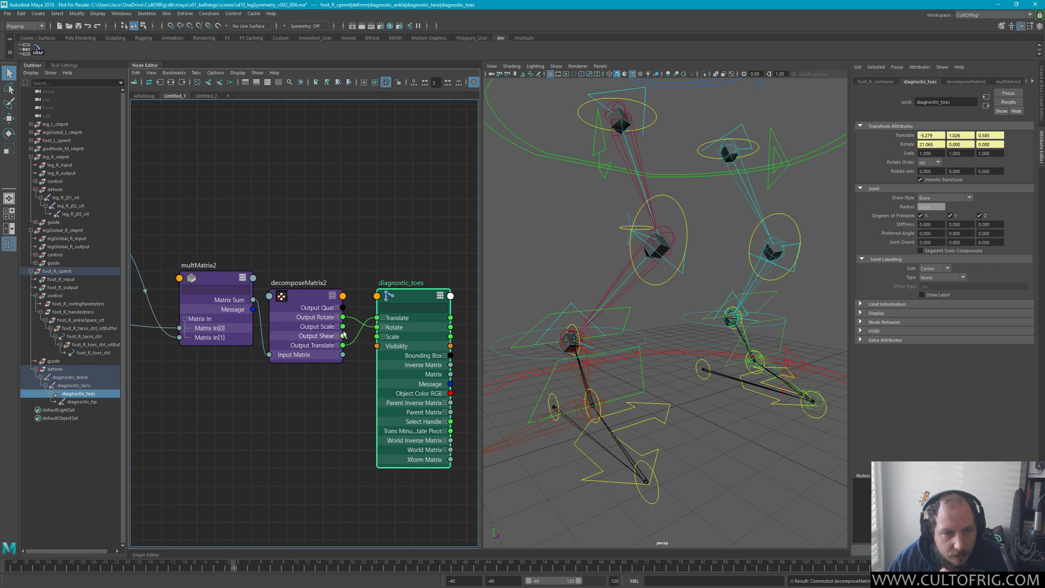
drag(343, 327, 387, 338)
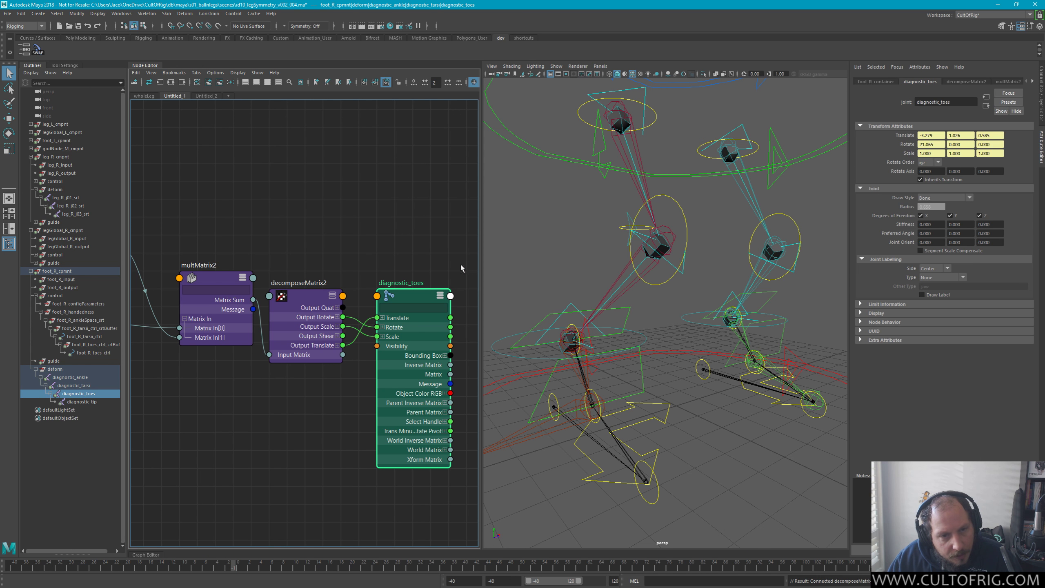
Try rotating foot_R_toes_ctrl to test how the connected diagnostic_toes joint follows, and undo the rotation
alt+drag(637, 340, 518, 321)
alt+middle_drag(519, 321, 585, 315)
alt+drag(585, 315, 610, 324)
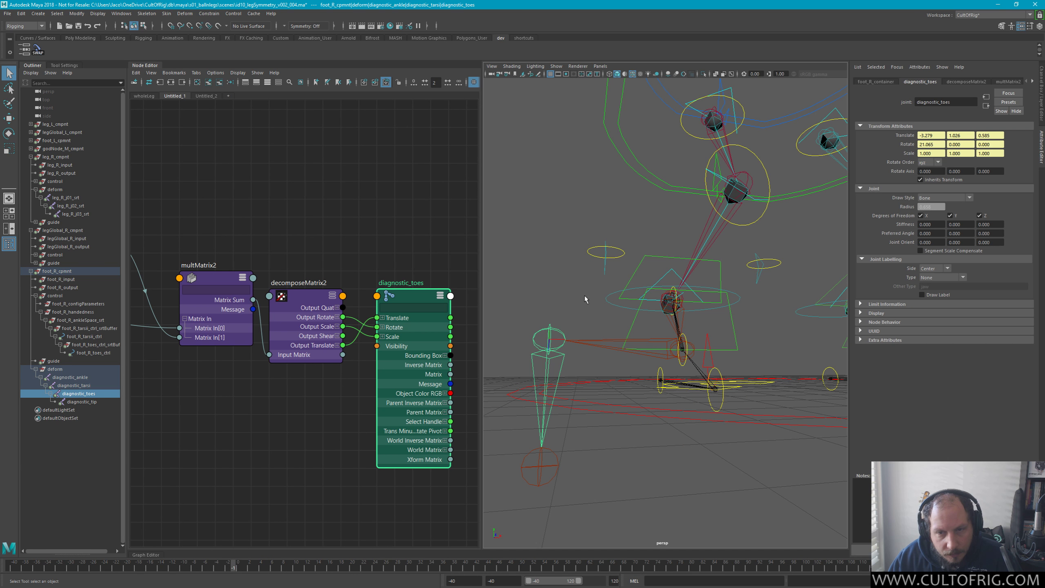
click(725, 339)
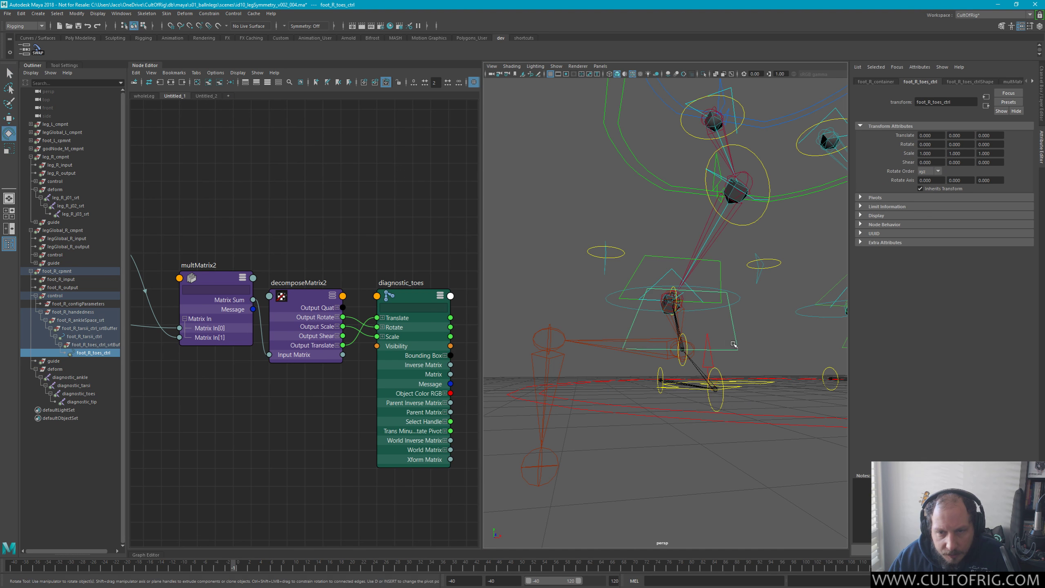
key(e)
drag(735, 378, 609, 310)
key(ctrl+z)
key(ctrl+z)
key(q)
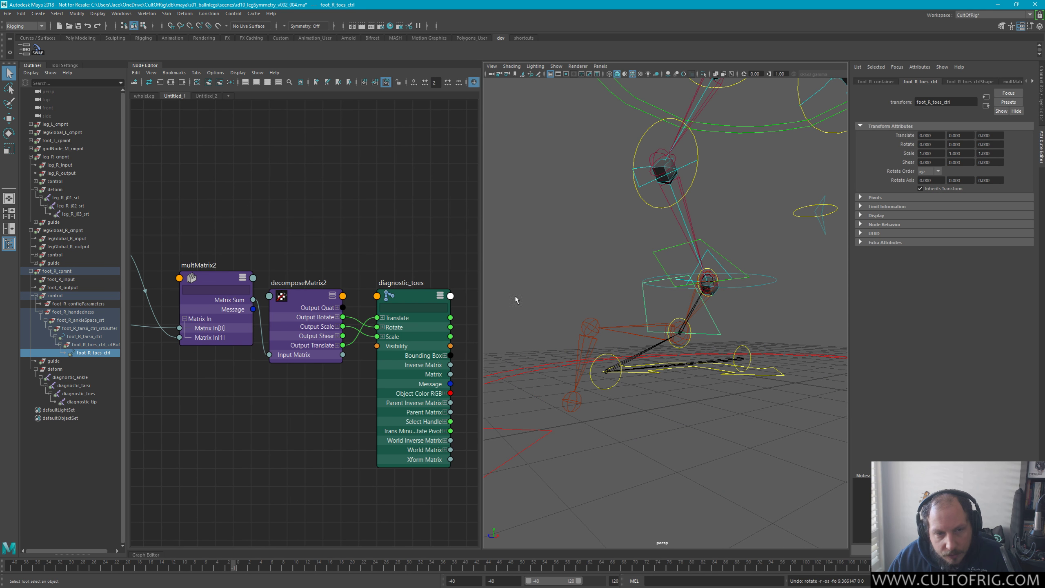
Examine the diagnostic_tarsi and diagnostic_toes joints, comparing their placement in the foot with their connections in the node network
alt+middle_drag(209, 239, 369, 243)
scroll(301, 259, down, 2)
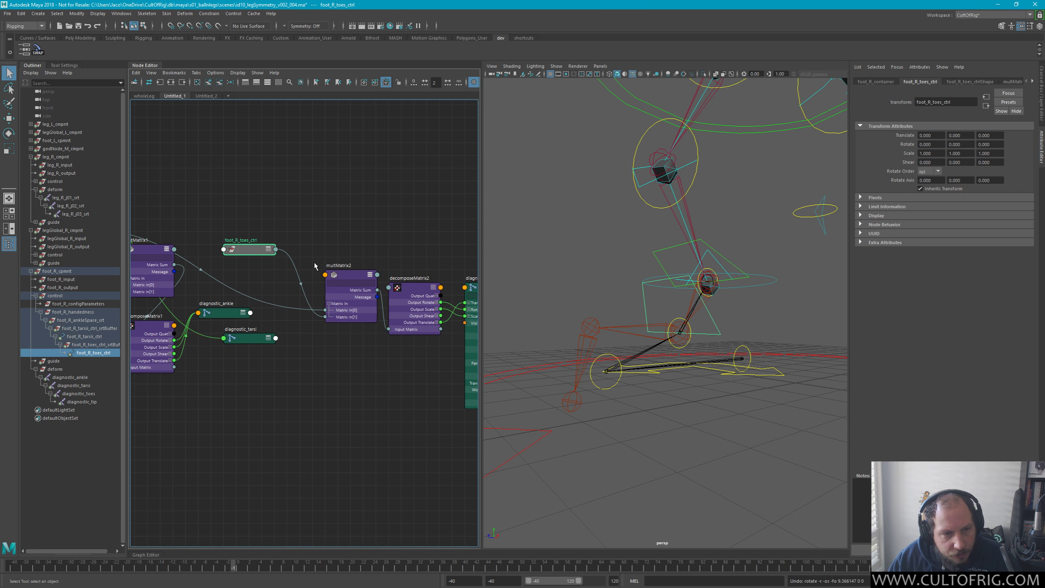
click(254, 331)
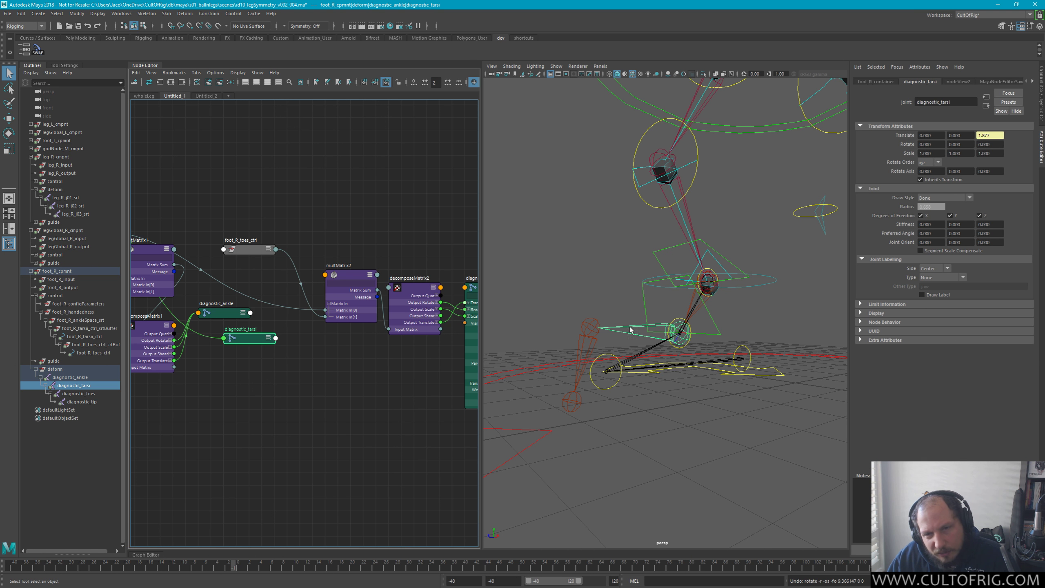
alt+middle_drag(437, 332, 342, 345)
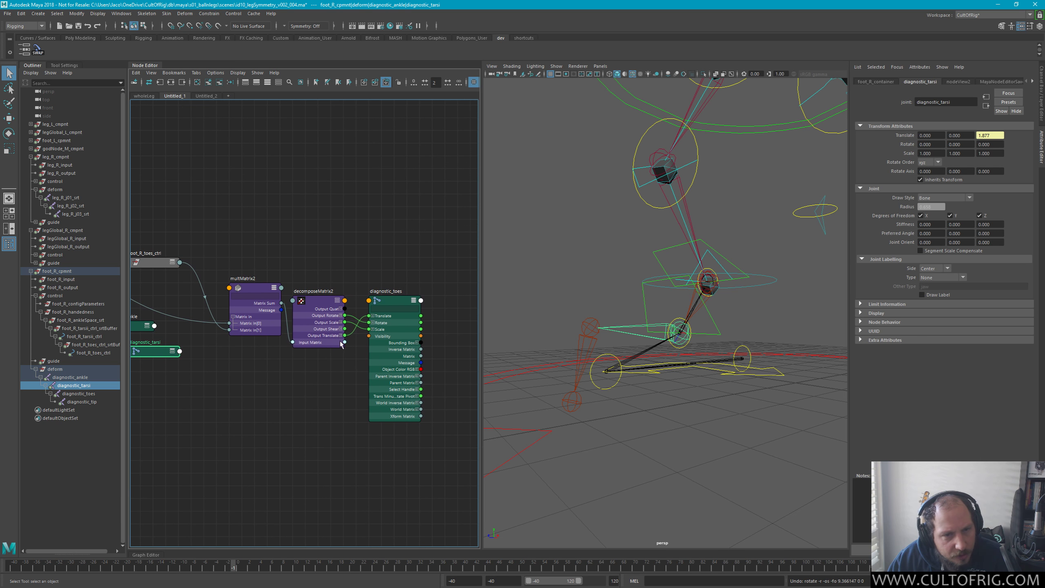
click(395, 284)
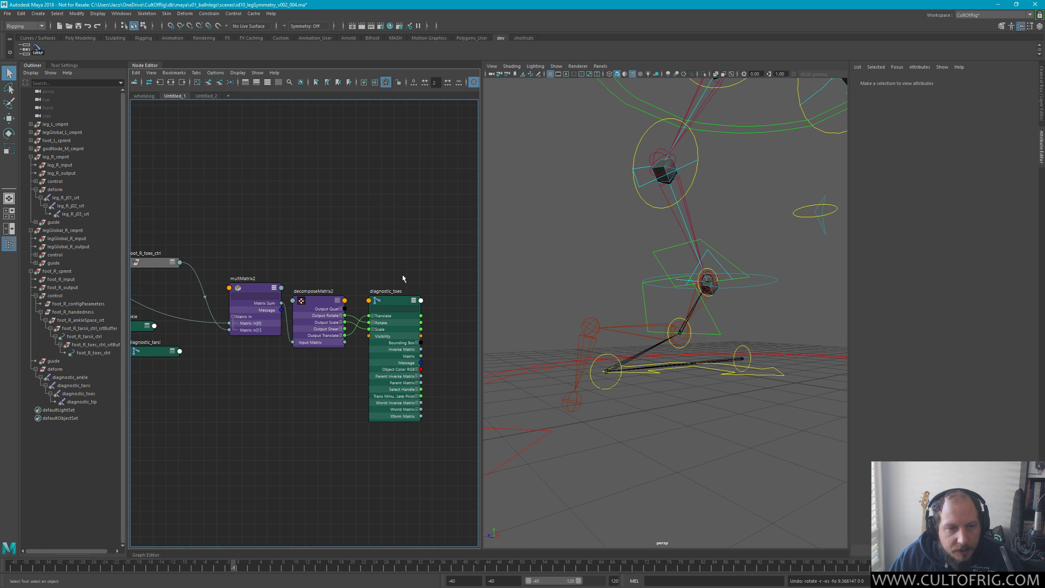
click(409, 301)
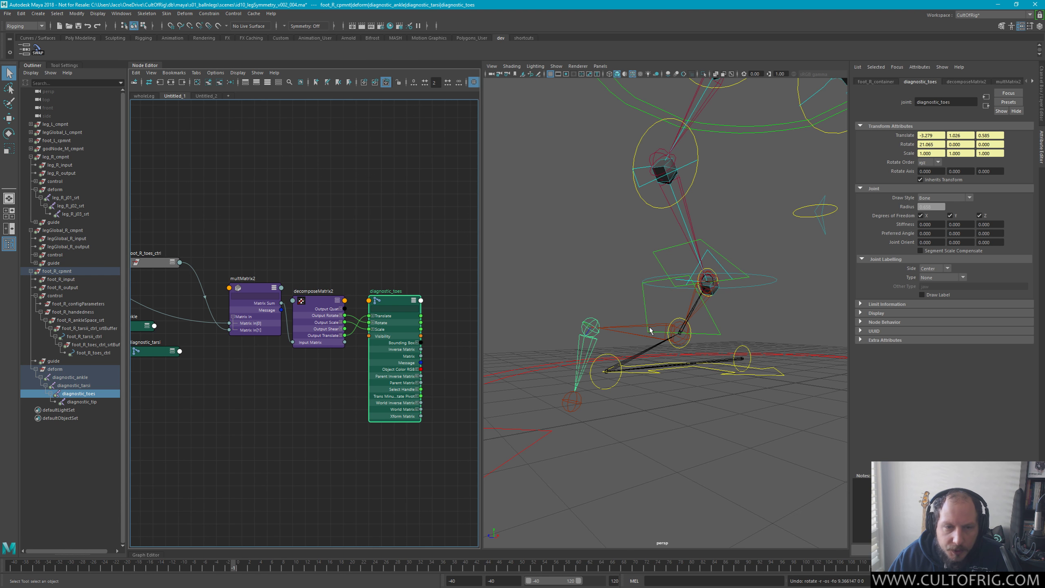
alt+middle_drag(256, 304, 428, 300)
Expand the diagnostic_tarsi node and connect its World Inverse Matrix[0] to a new Matrix In entry on multMatrix2
click(328, 349)
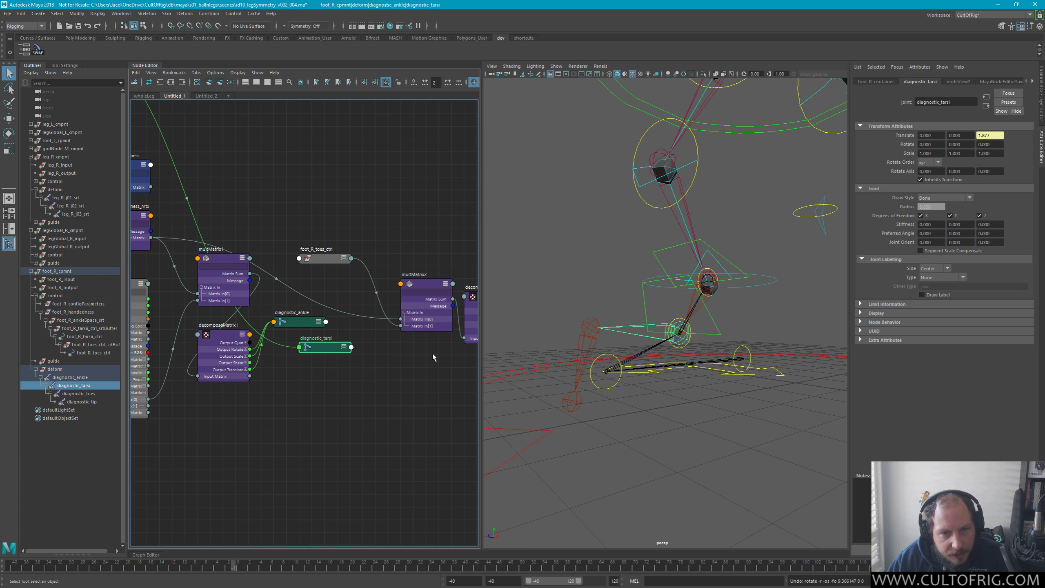
alt+middle_drag(435, 355, 327, 317)
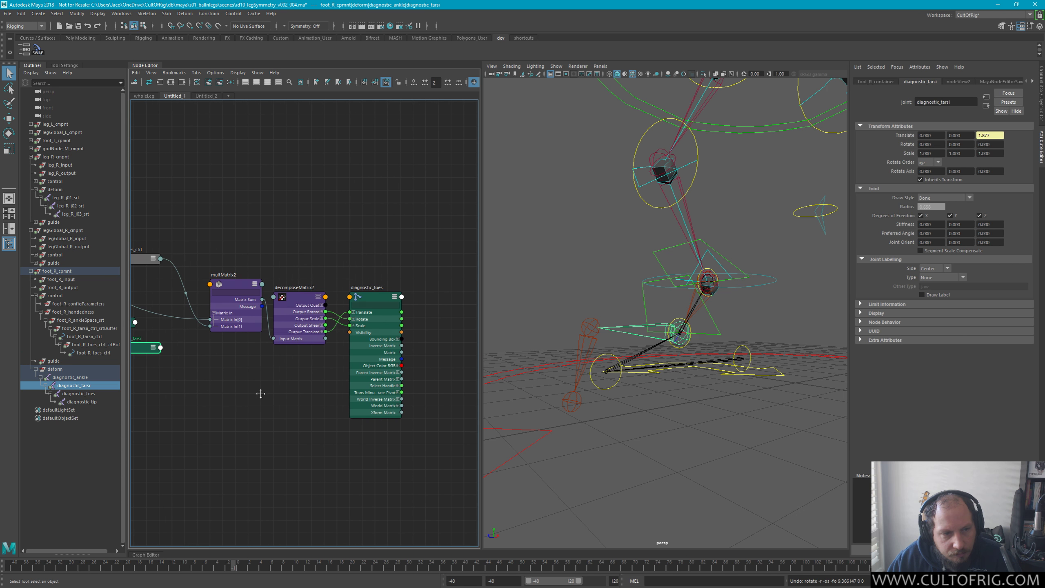
alt+middle_drag(260, 394, 438, 383)
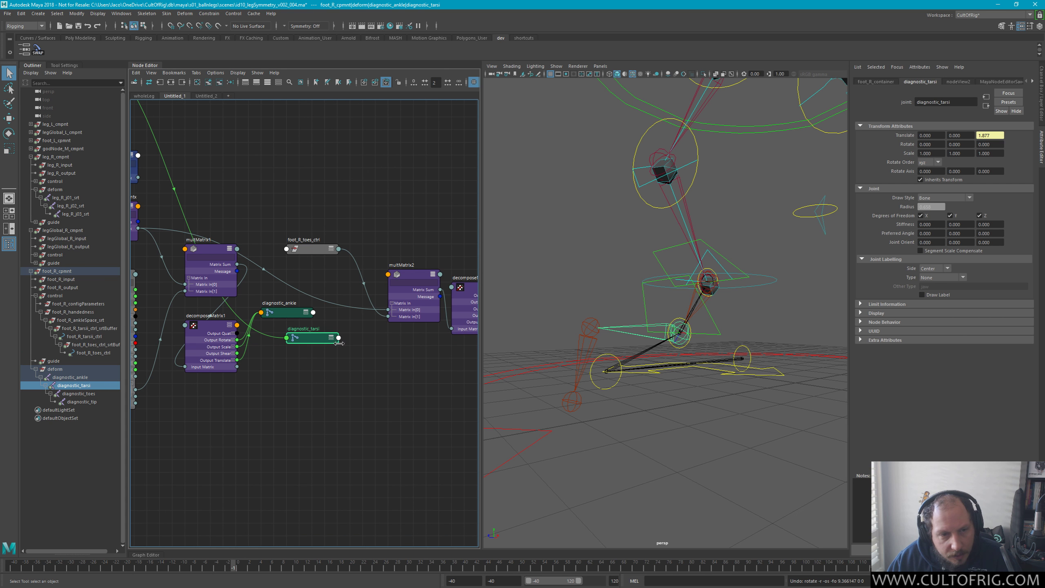
key(3)
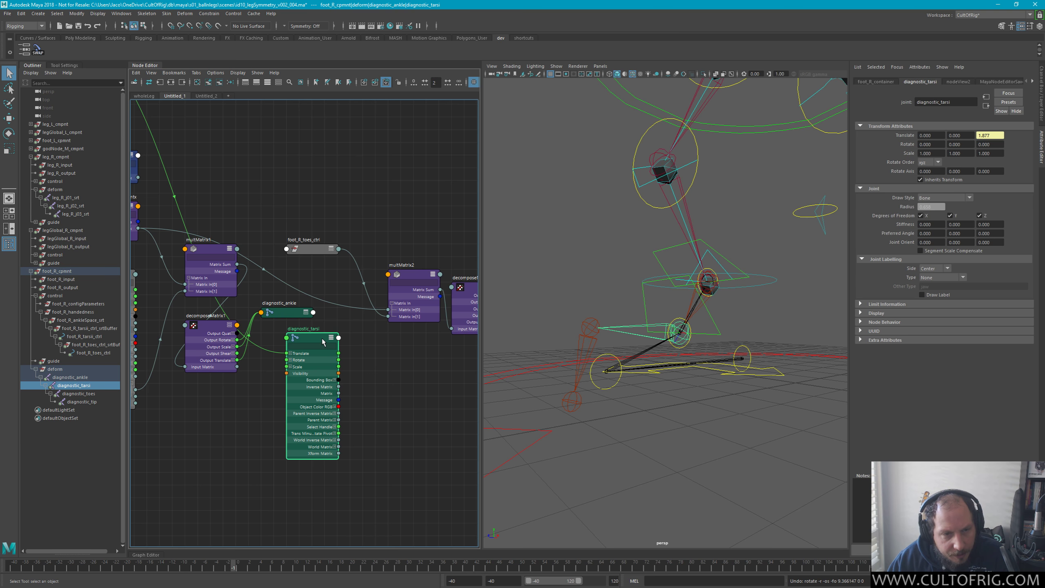
click(335, 441)
alt+middle_drag(402, 436, 307, 440)
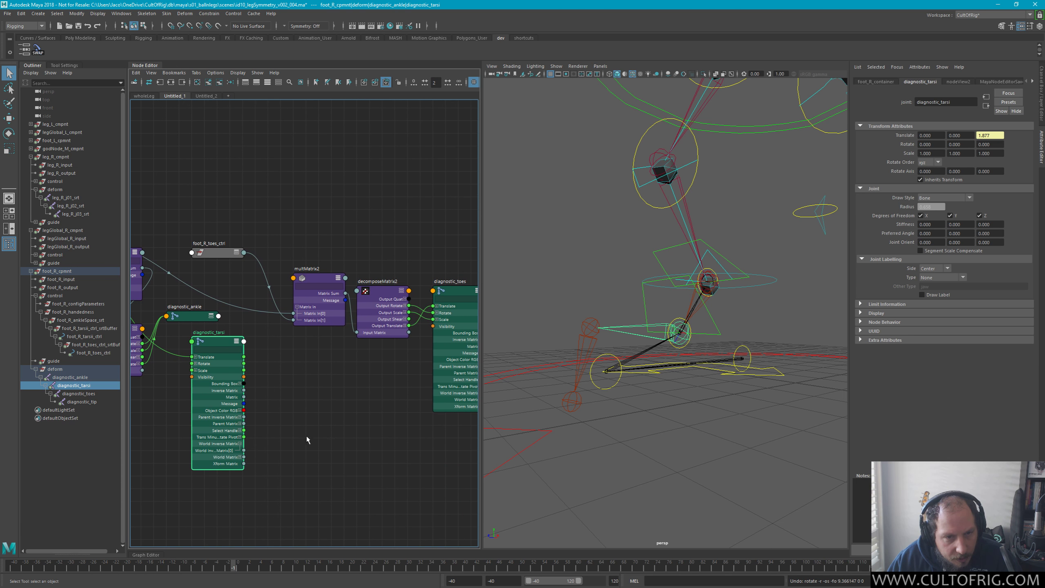
drag(245, 450, 301, 345)
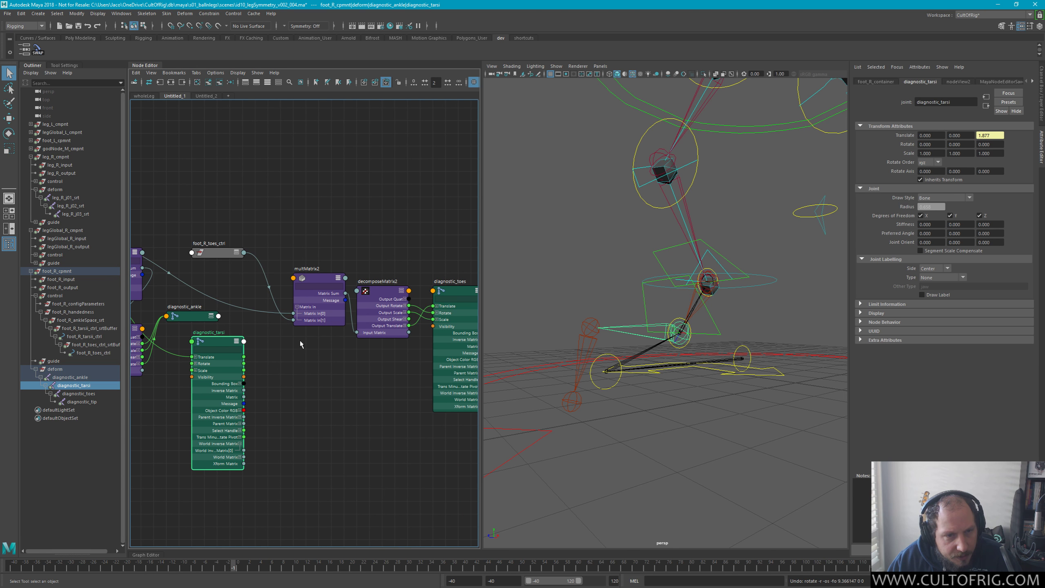
click(320, 314)
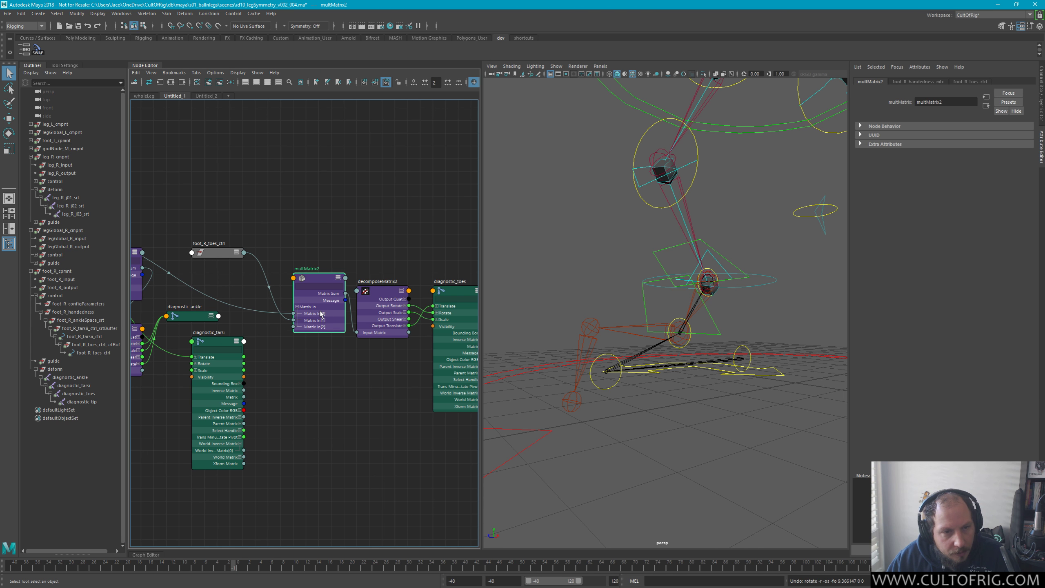
drag(245, 450, 309, 332)
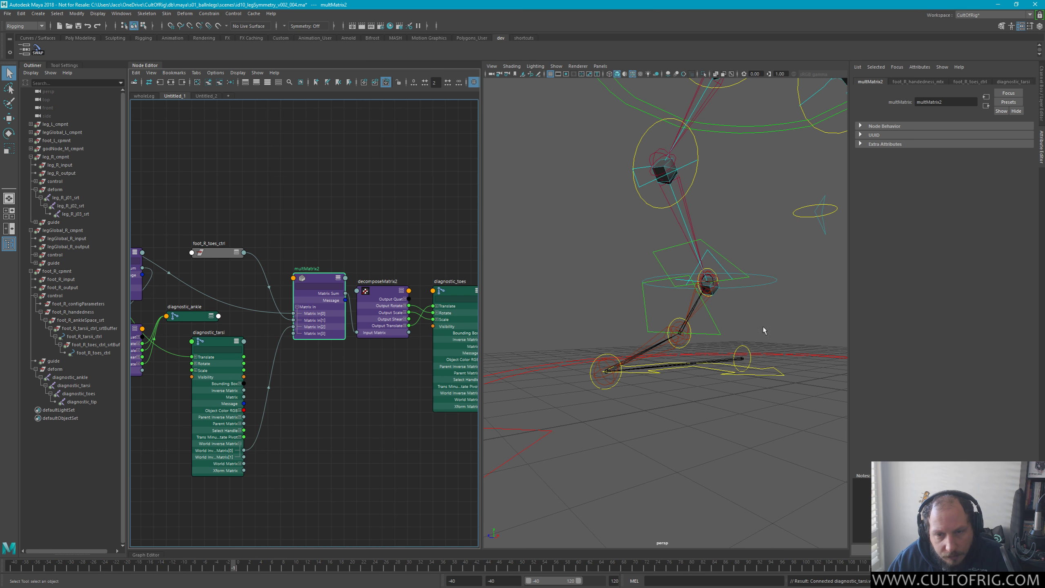
Try rotating foot_R_toes_ctrl about its Y axis to test how the diagnostic joints follow, and undo the rotation
alt+drag(687, 331, 793, 333)
click(734, 309)
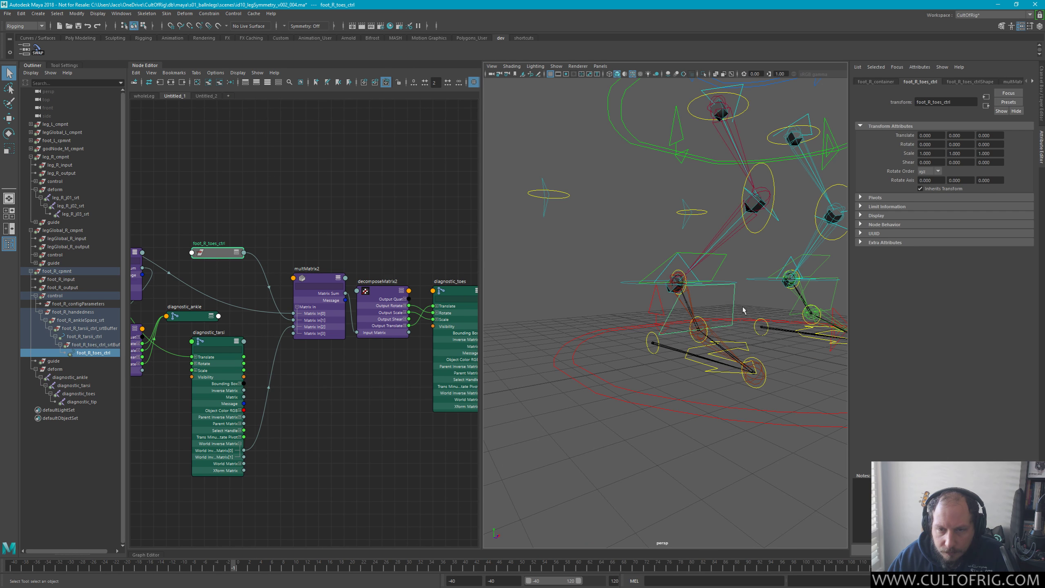
key(e)
alt+drag(735, 351, 640, 372)
key(q)
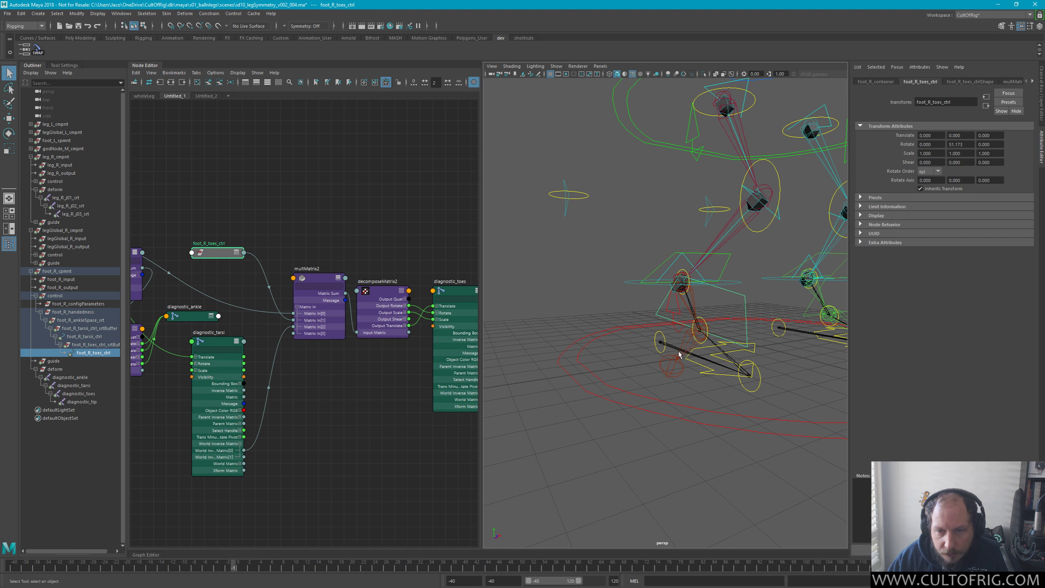
click(687, 347)
alt+drag(687, 347, 761, 334)
key(ctrl+z)
key(ctrl+z)
key(ctrl+z)
key(ctrl+z)
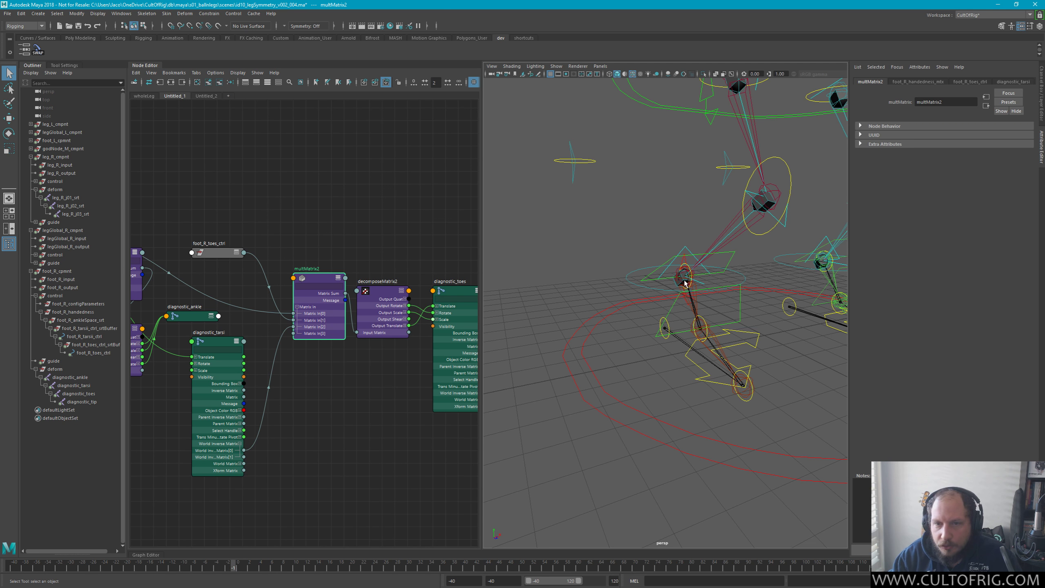
Inspect both legs' foot joints from several angles, check diagnostic_toes and foot_R_tarsi_ctrl, and review the whole node network
alt+drag(687, 285, 681, 350)
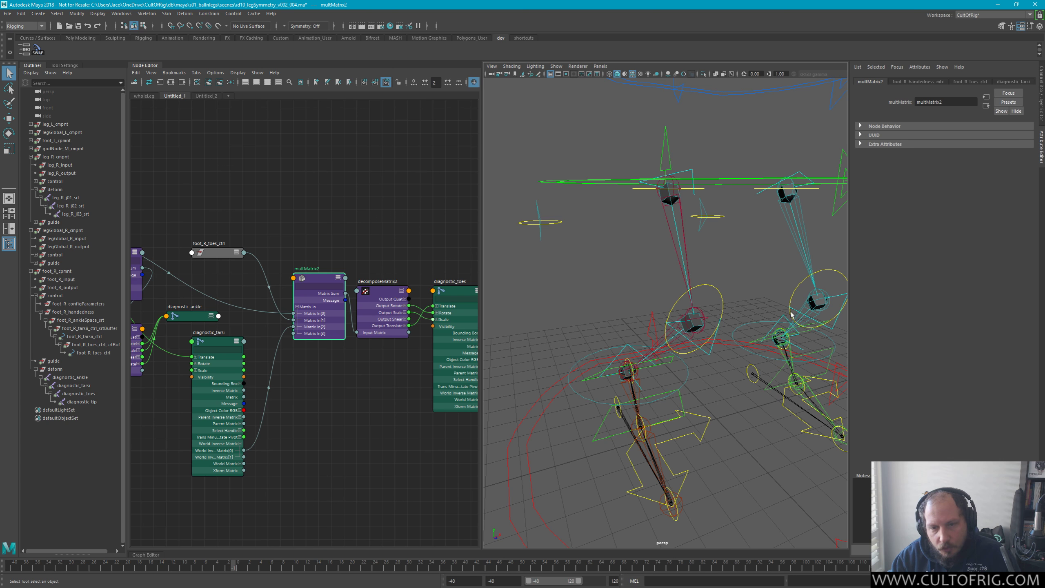
alt+drag(771, 381, 731, 327)
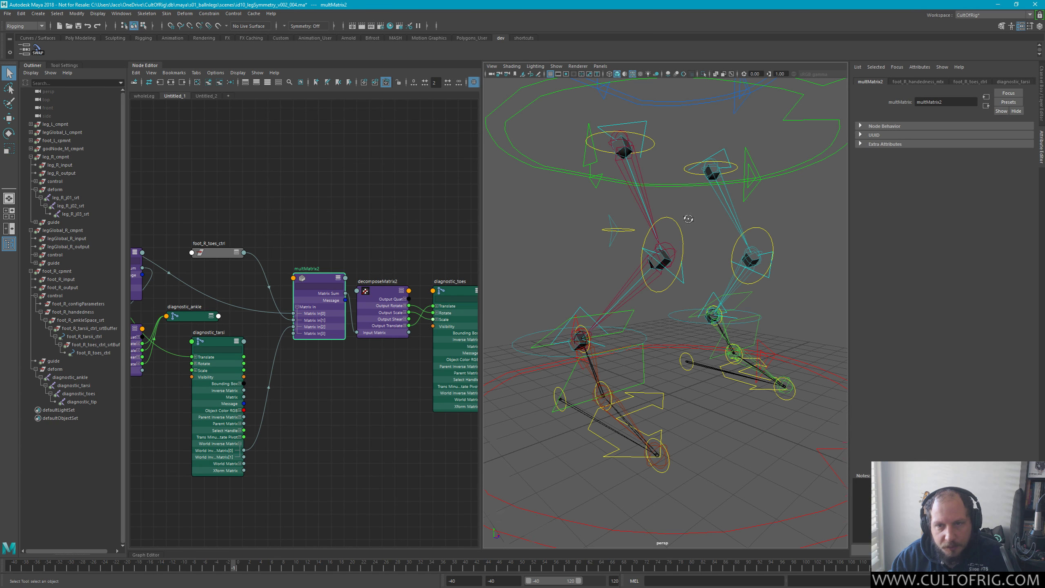
alt+drag(688, 219, 713, 245)
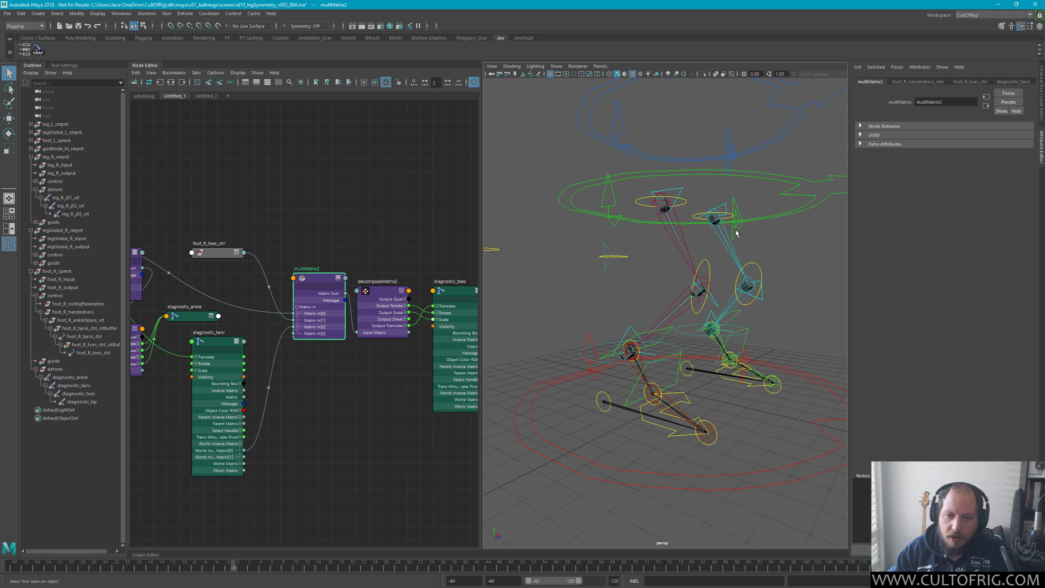
alt+drag(689, 384, 649, 363)
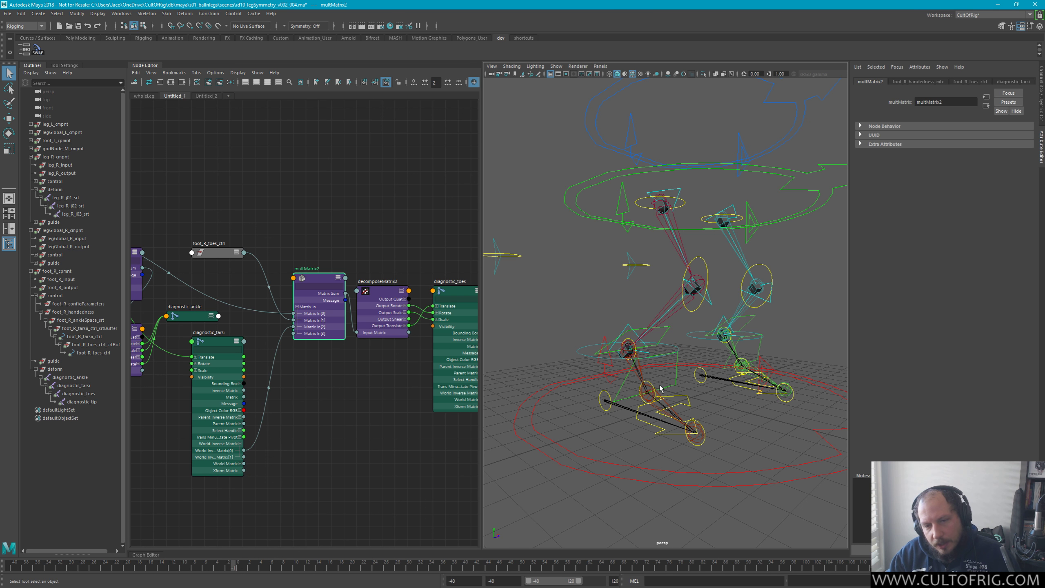
click(649, 394)
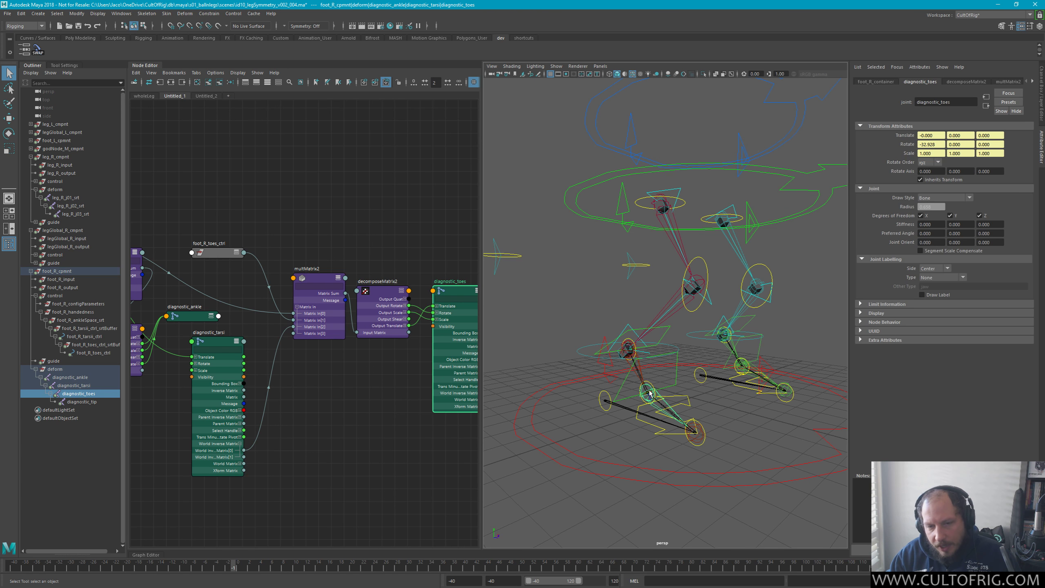
alt+drag(638, 392, 653, 378)
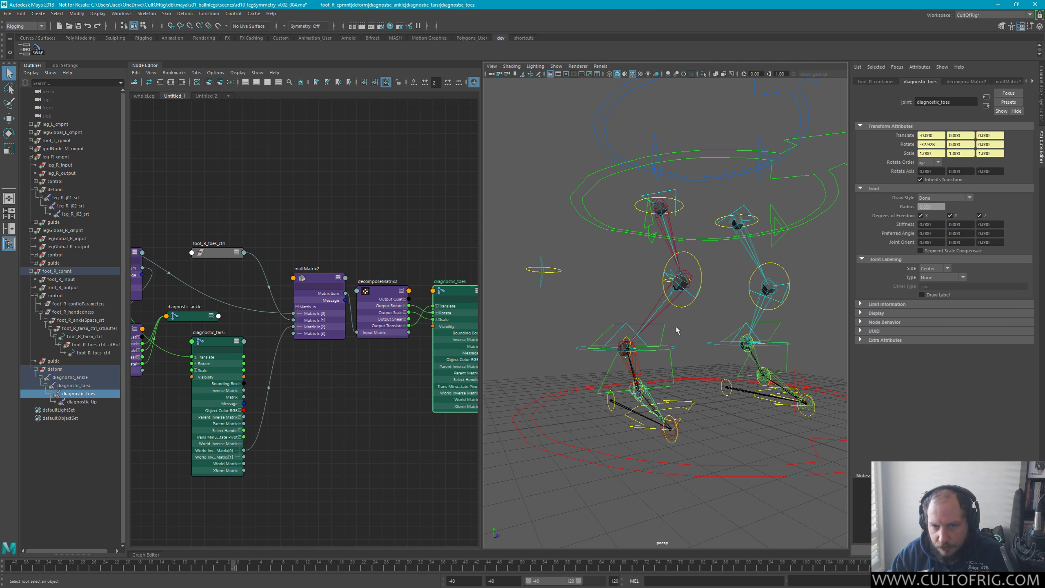
click(664, 326)
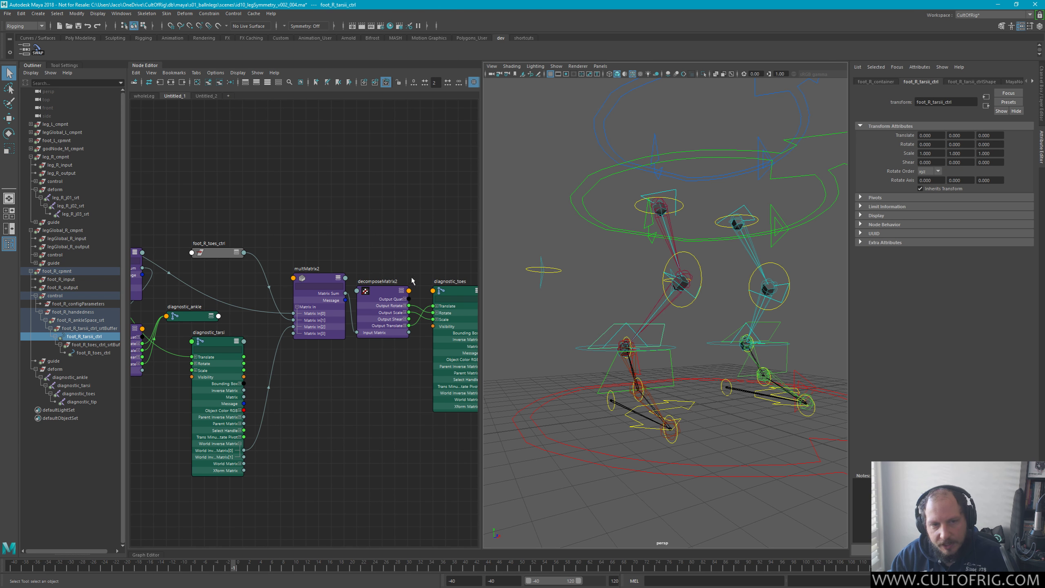
scroll(342, 210, down, 5)
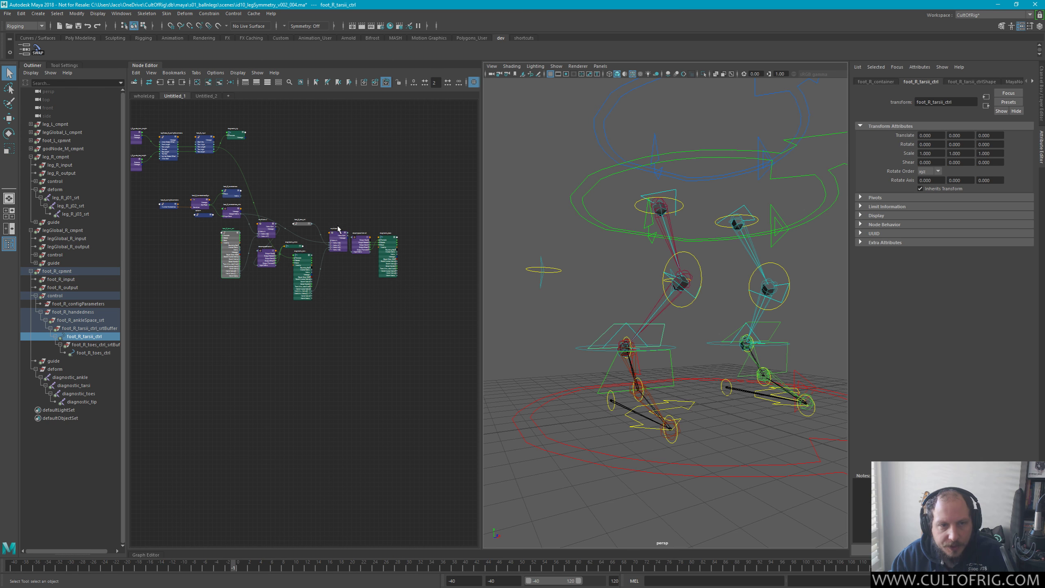
scroll(394, 305, up, 3)
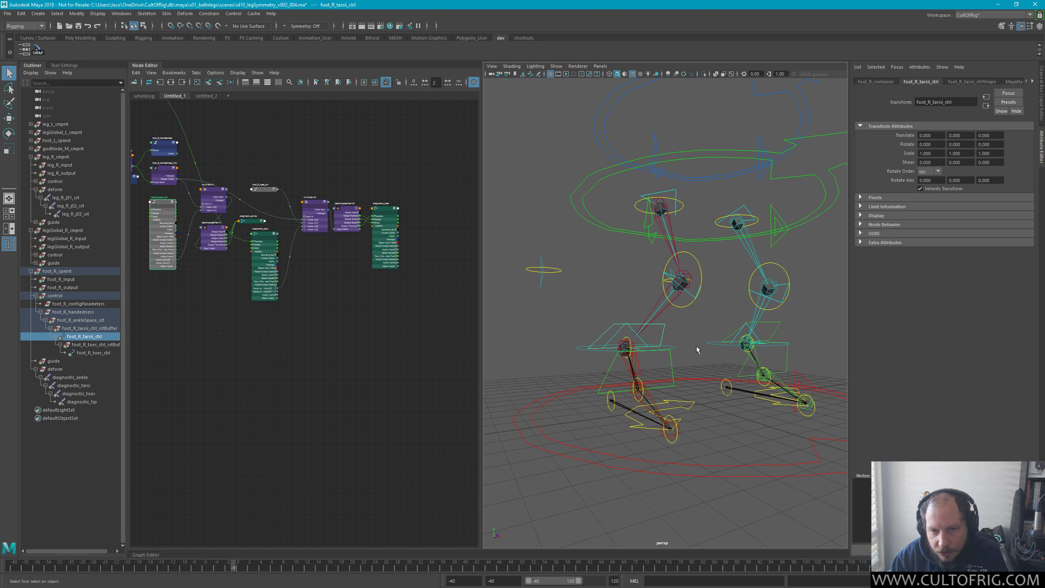
Try rotating the tarsi and toes controls of both feet together to compare their mirrored motion, and undo the rotation
shift+click(663, 325)
shift+click(663, 325)
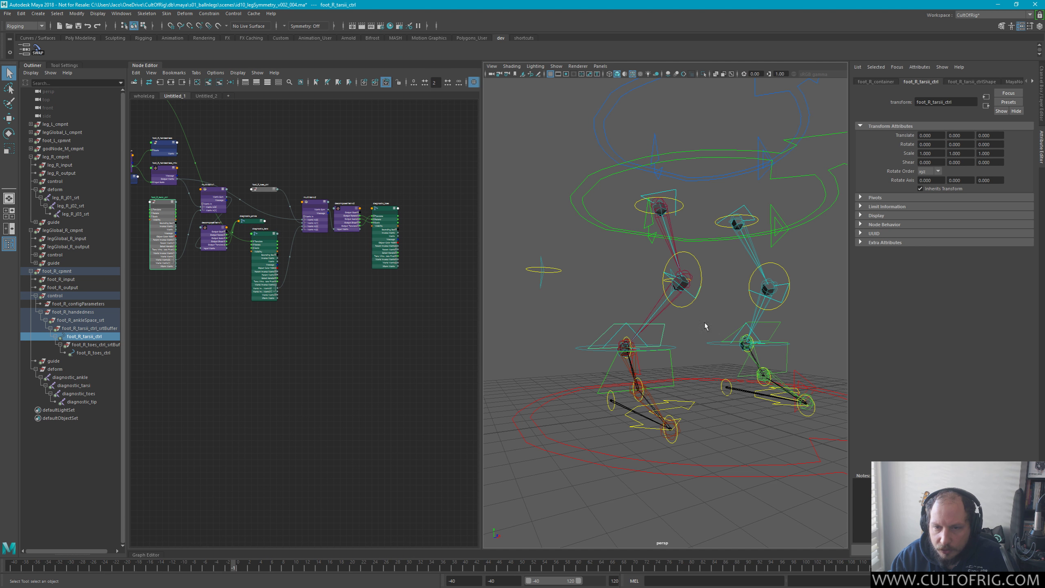
shift+click(772, 322)
shift+click(788, 357)
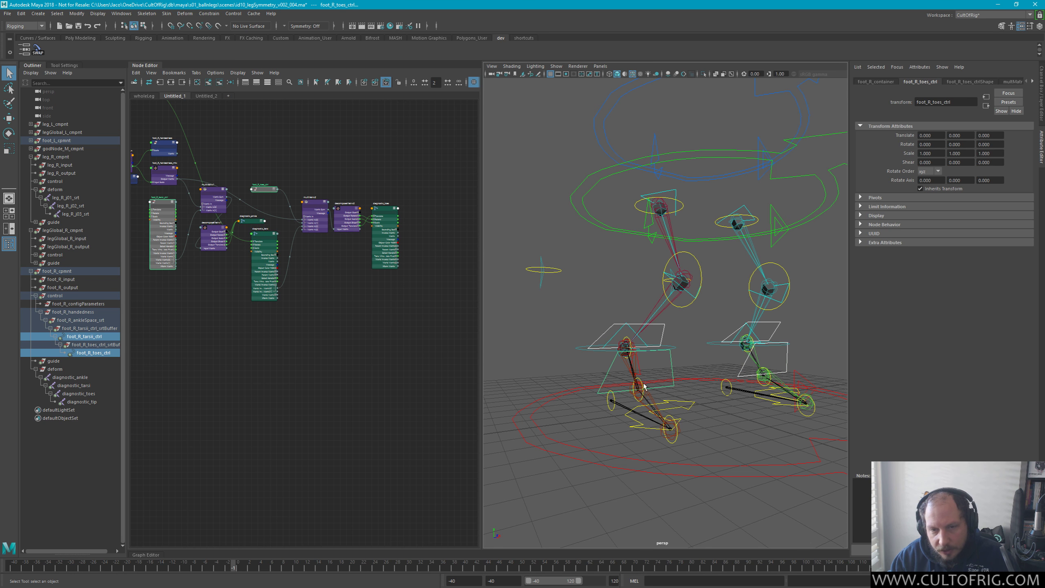
alt+drag(644, 387, 684, 379)
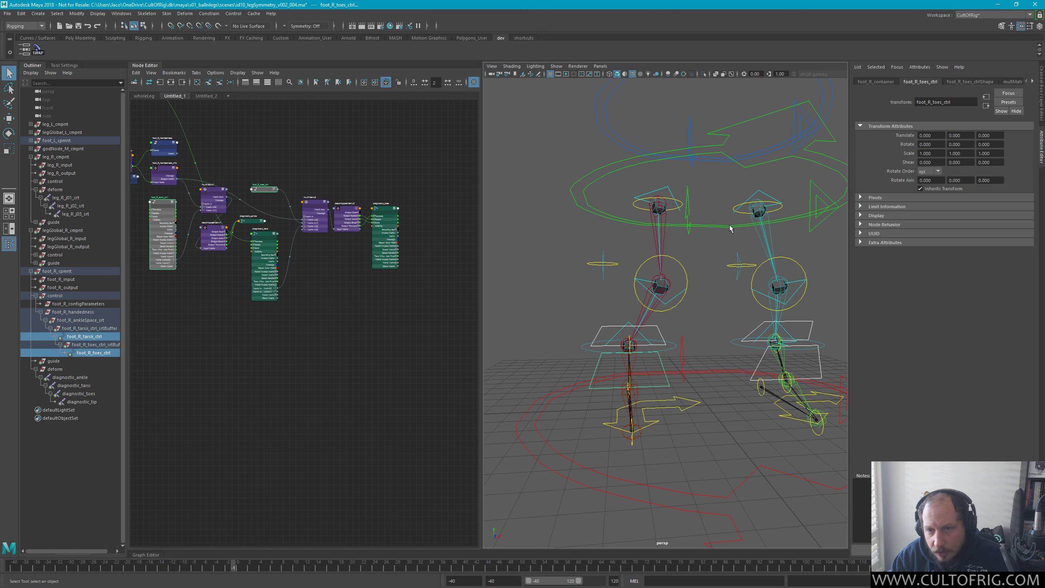
alt+drag(807, 400, 729, 362)
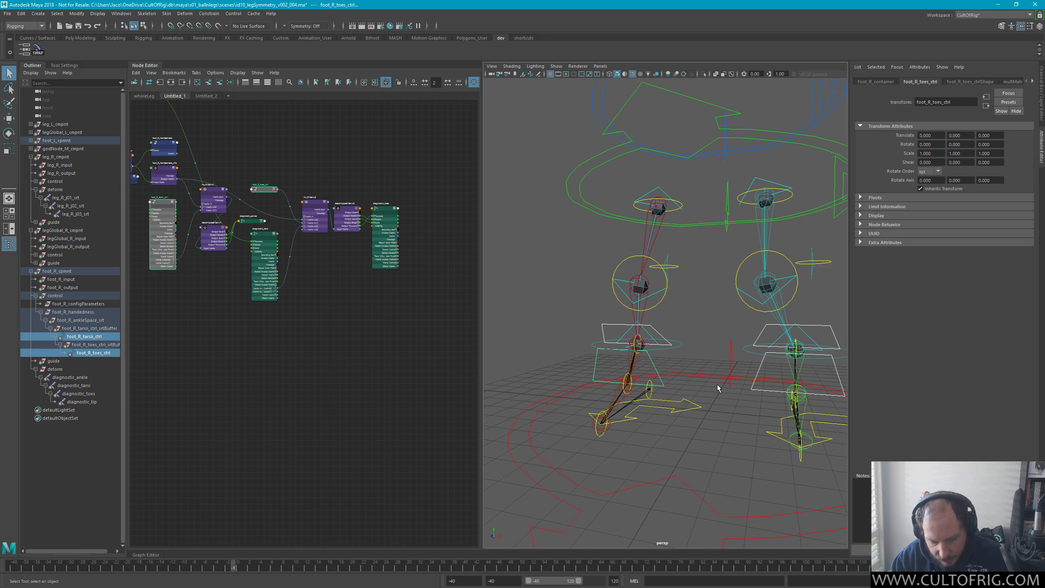
key(e)
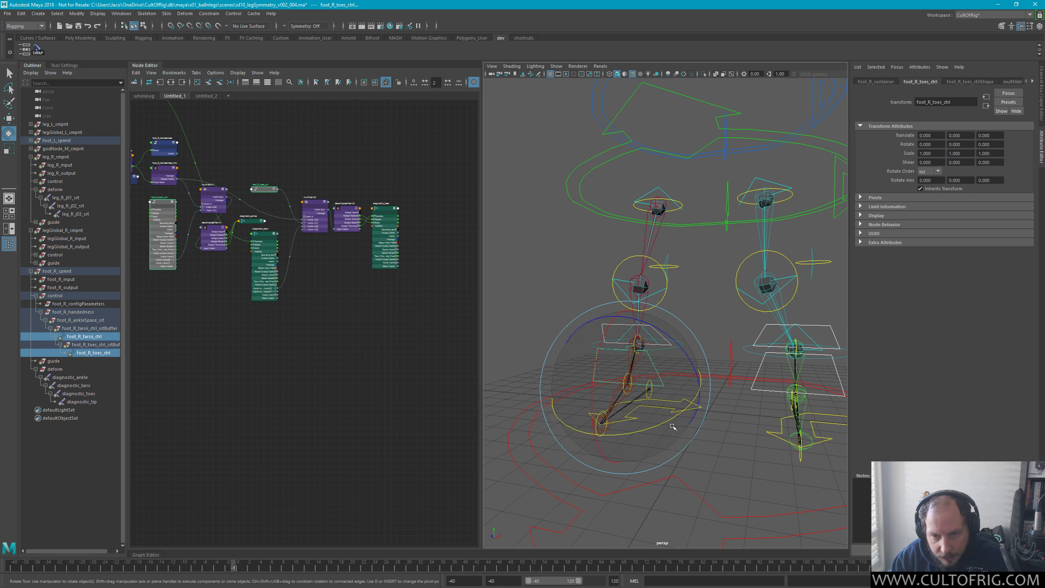
drag(672, 425, 607, 427)
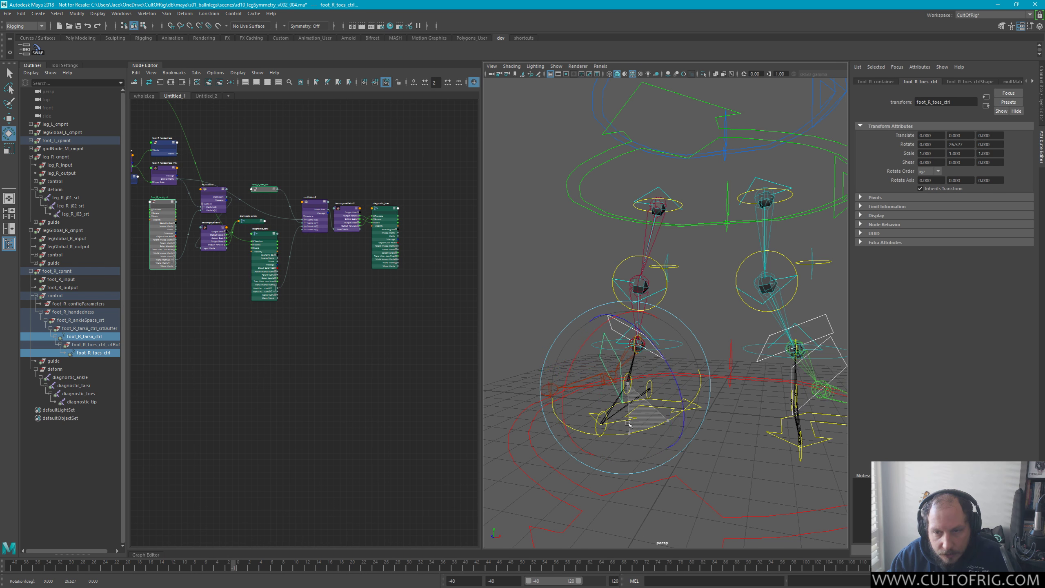
key(ctrl+z)
key(ctrl+z)
key(q)
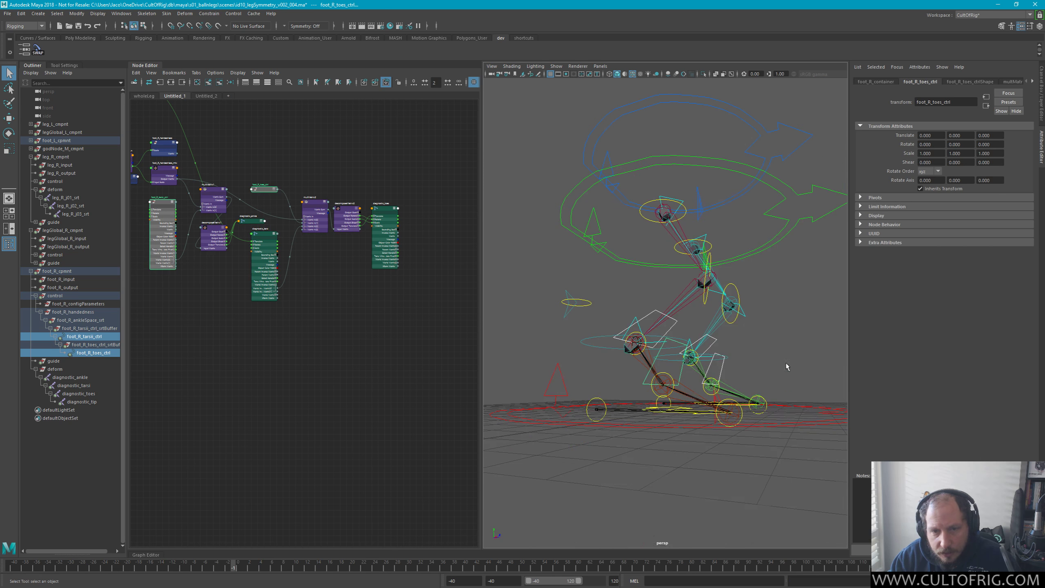
Try green as the outliner colour of the right foot's deform group, and set it to white
click(55, 370)
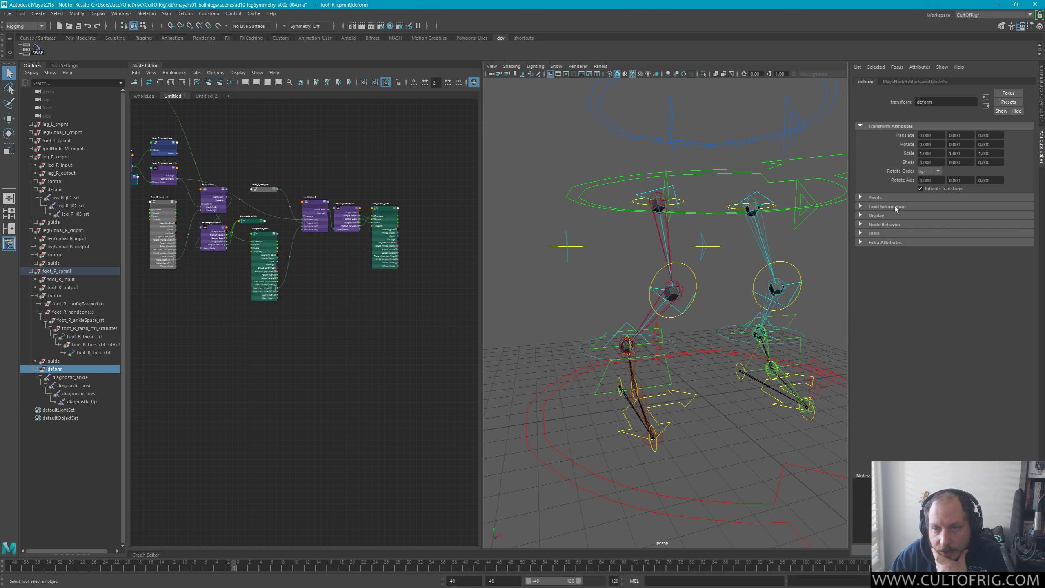
click(885, 216)
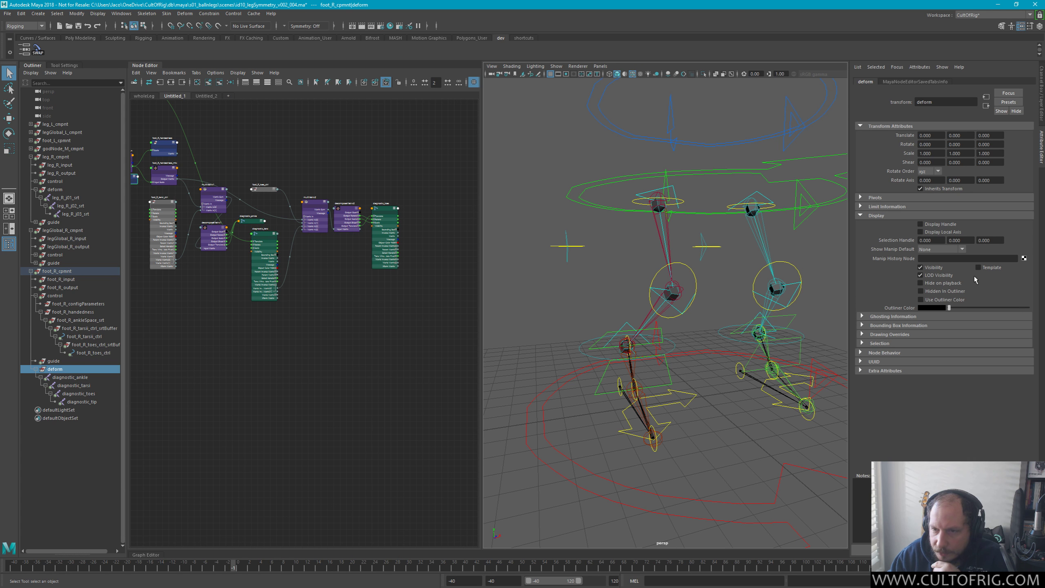
click(932, 308)
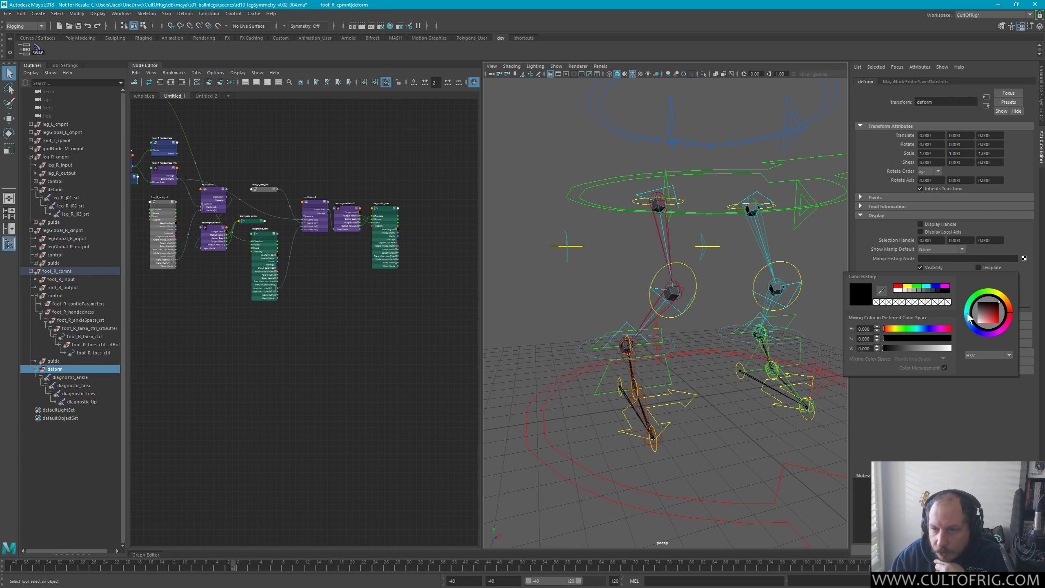
mouse_move(973, 307)
mouse_down()
mouse_move(976, 297)
mouse_move(1007, 328)
mouse_up()
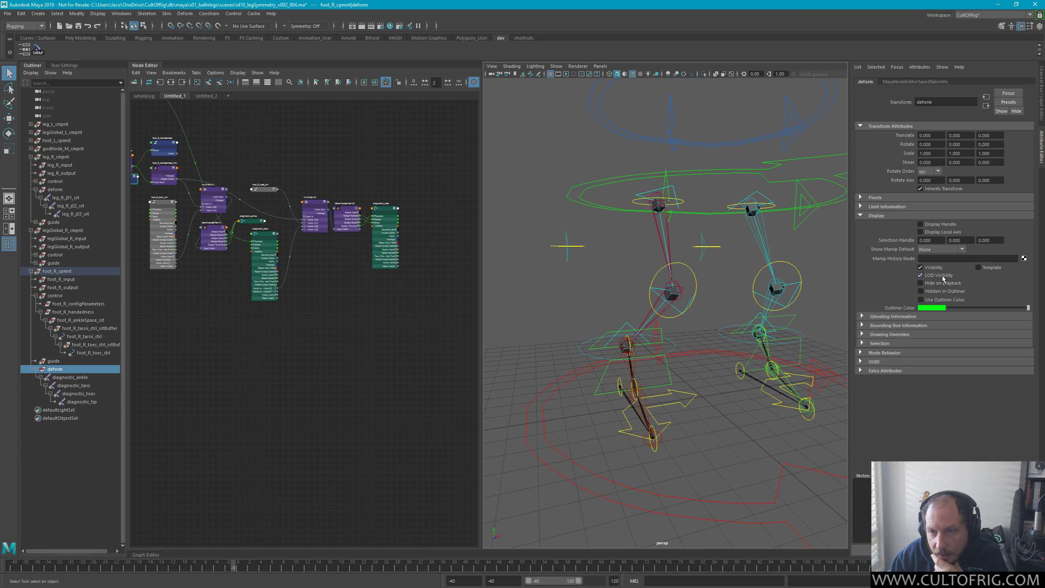
click(939, 308)
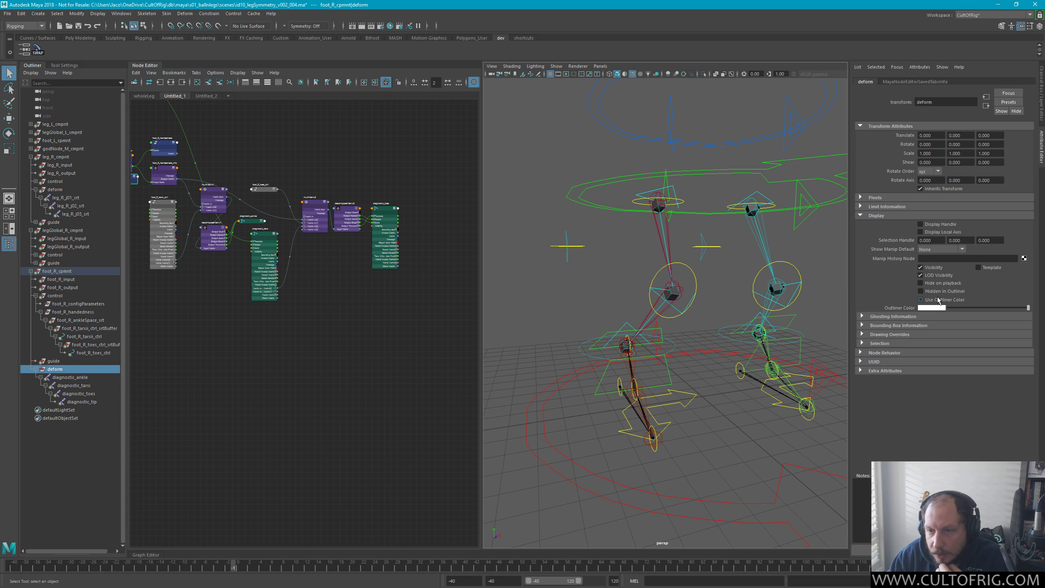
Set the right foot deform group's drawing override colour to RGB green
click(893, 335)
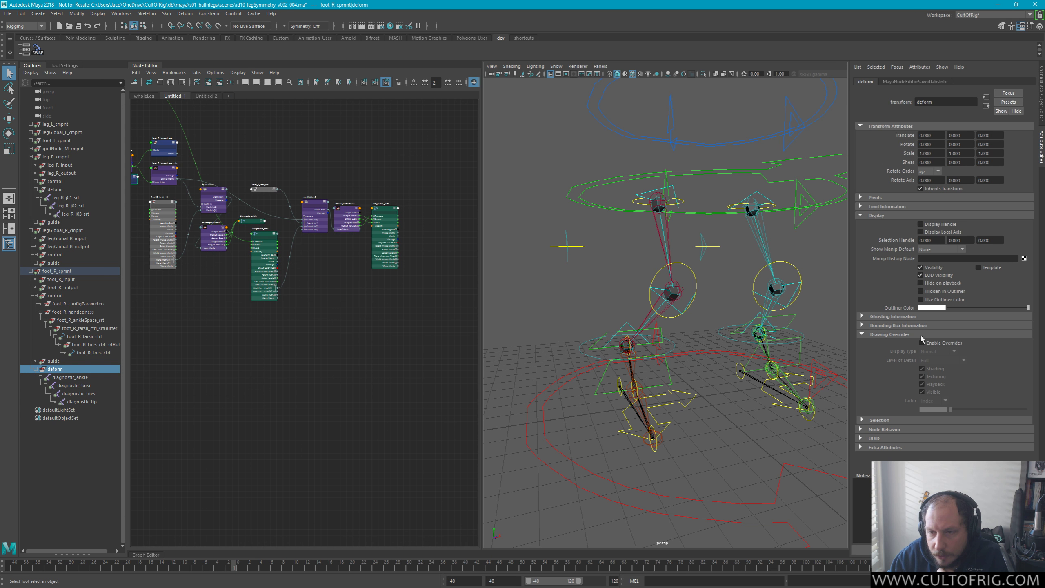
click(927, 417)
click(931, 412)
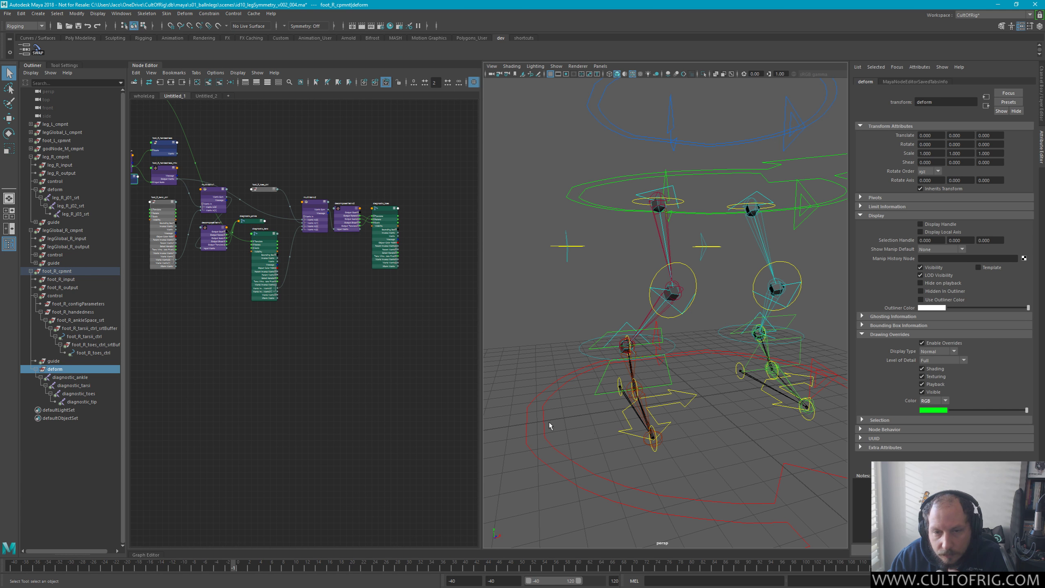
click(210, 382)
click(61, 369)
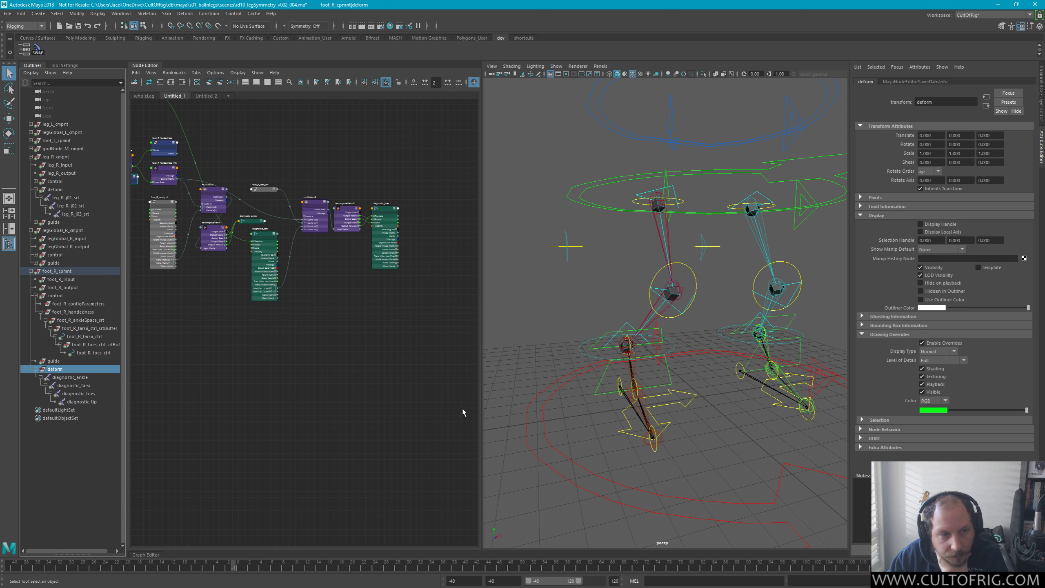
Check the drawing overrides along the diagnostic joint chain and disable them on diagnostic_ankle and diagnostic_toes
click(73, 379)
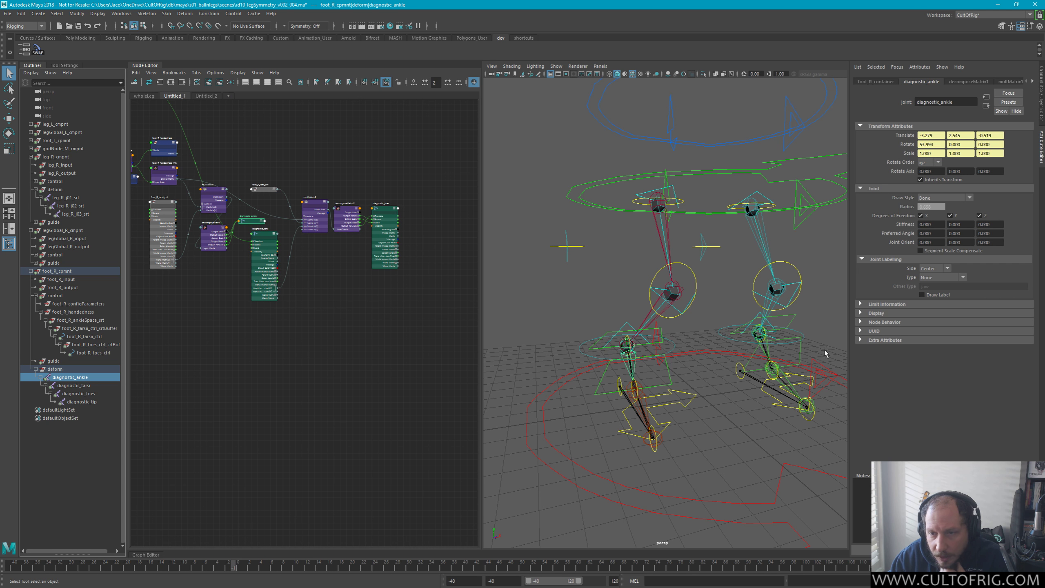
click(877, 313)
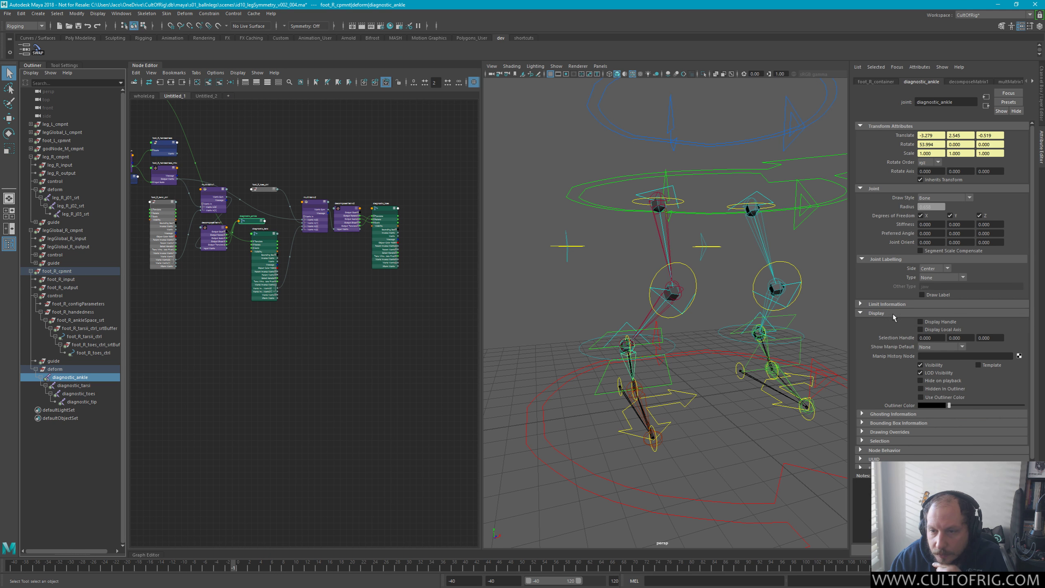
click(889, 431)
scroll(891, 431, down, 3)
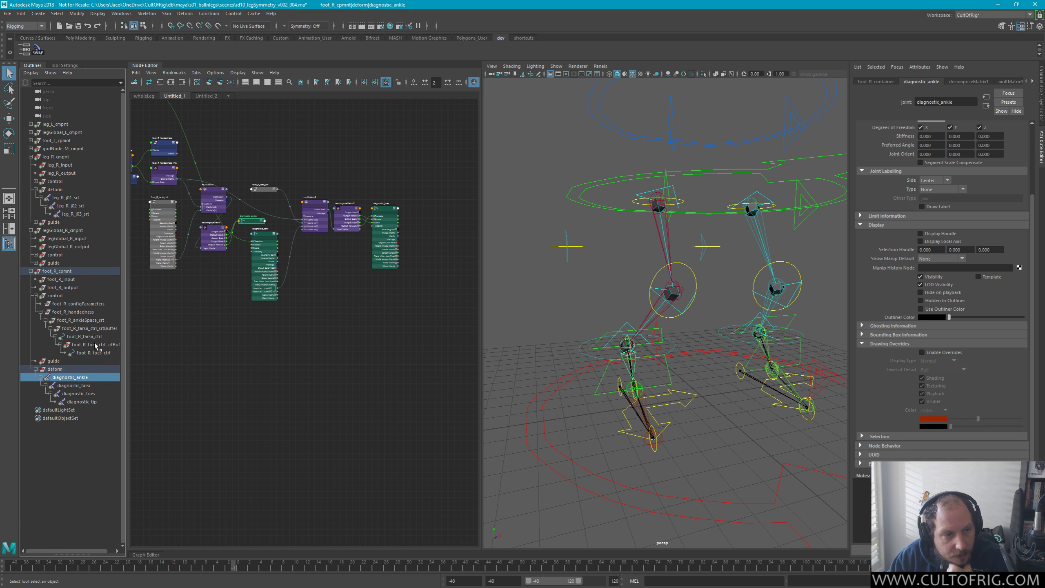
click(93, 386)
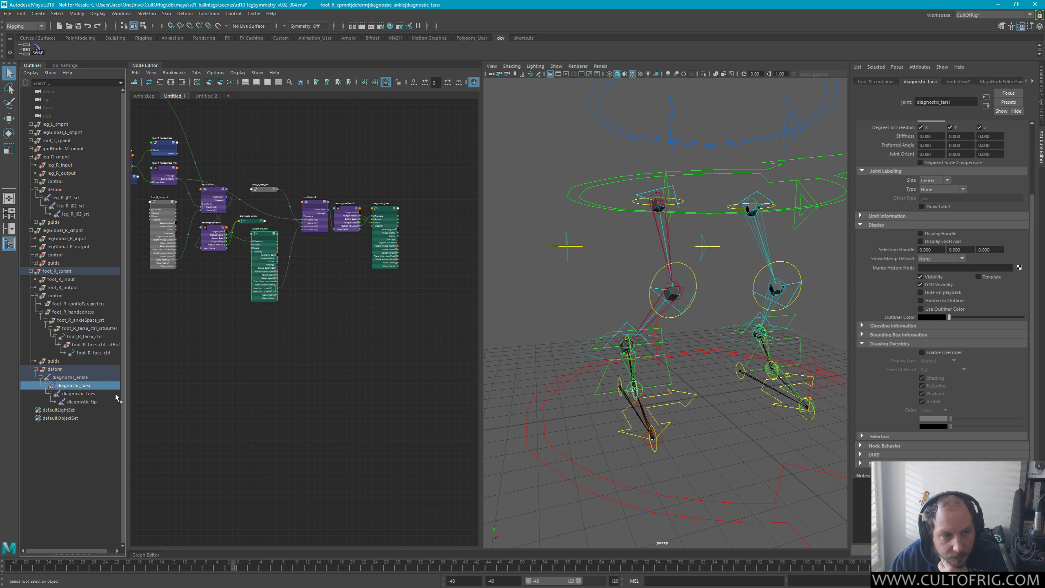
click(89, 393)
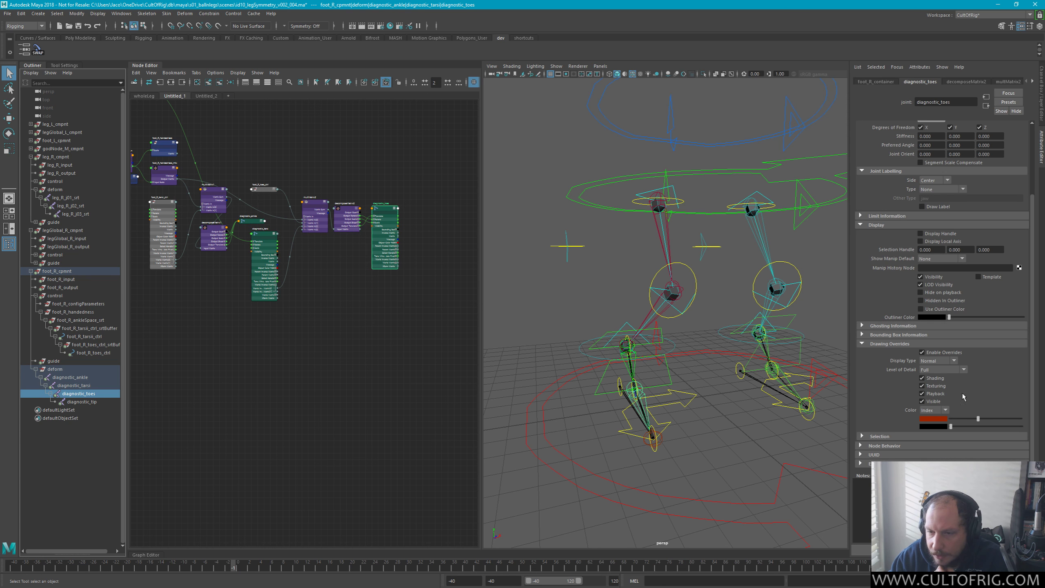
click(922, 353)
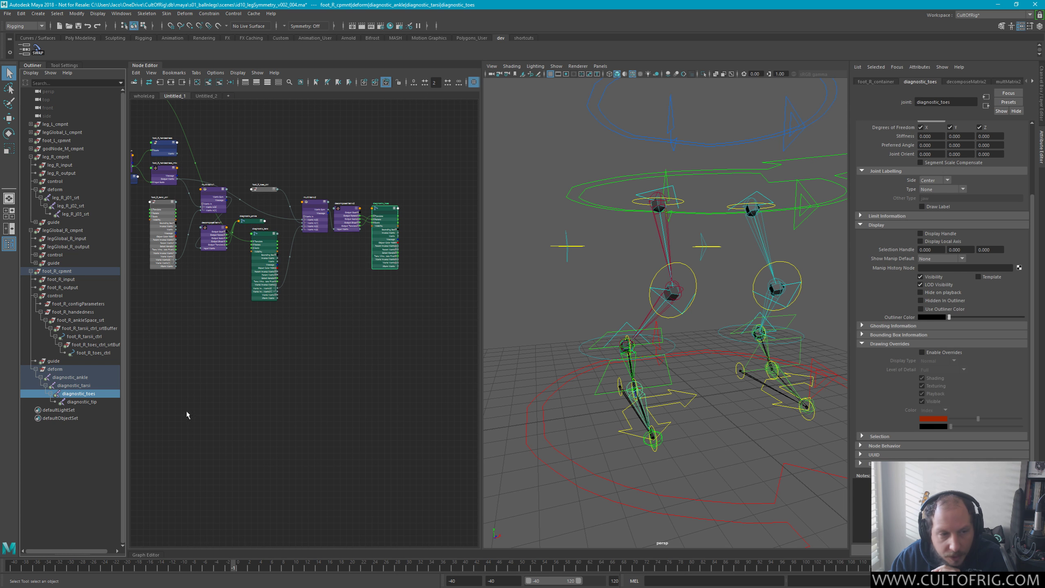
click(81, 402)
click(589, 301)
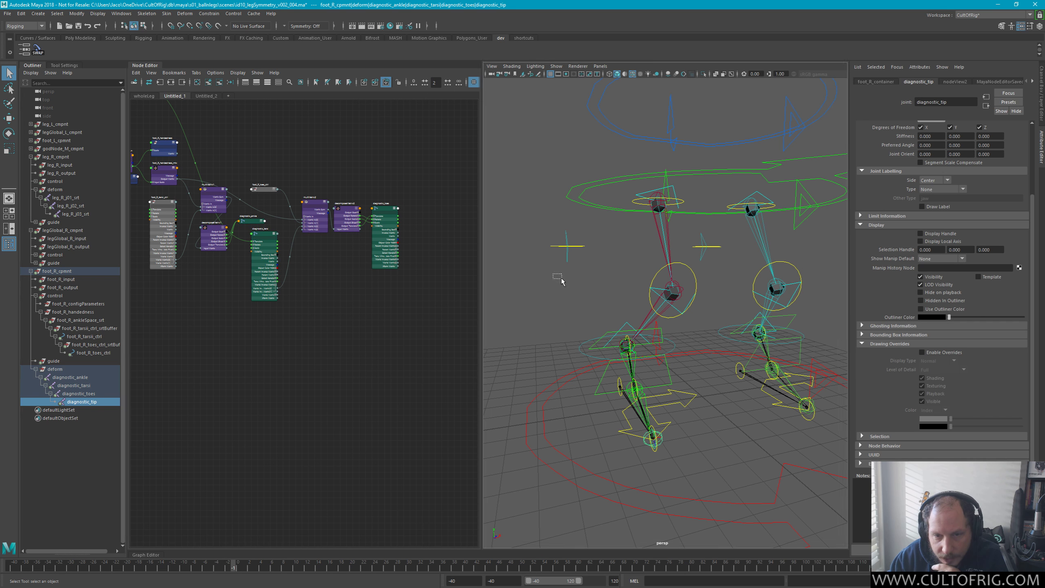
Try rotating foot_R_tarsi_ctrl and foot_L_tarsi_ctrl together to compare both feet's motion, and undo the rotation
alt+drag(693, 263, 685, 302)
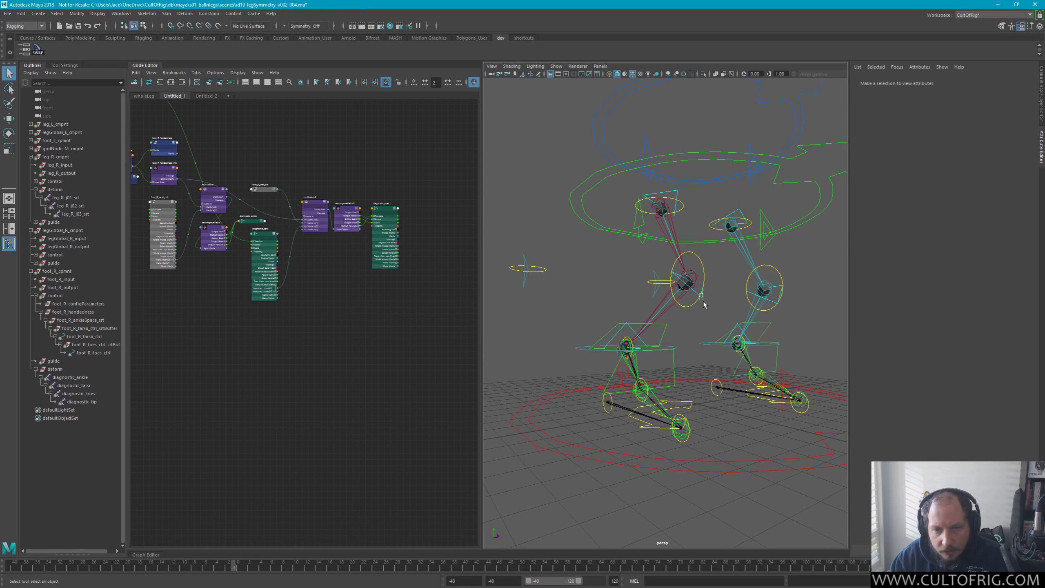
click(665, 330)
click(771, 331)
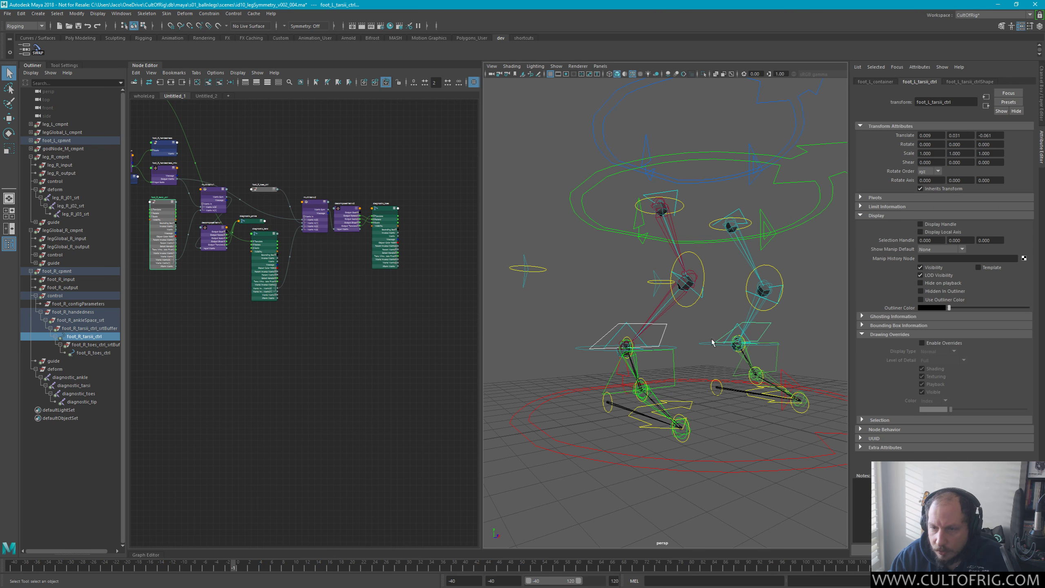
alt+drag(742, 340, 703, 373)
key(e)
key(ctrl+z)
key(q)
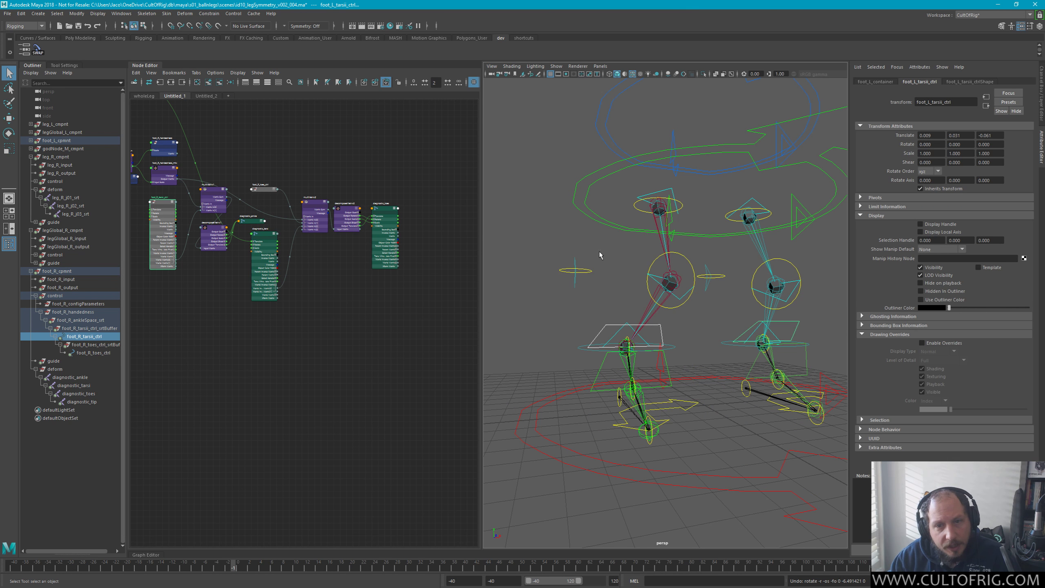
Try moving the round yellow controls beside both knees and legGlobal_R_guide_global_ctrl to test the rig, and undo the moves
click(597, 264)
alt+drag(599, 270, 723, 315)
click(715, 262)
key(w)
key(ctrl+z)
alt+drag(744, 438, 700, 415)
click(688, 408)
key(ctrl+z)
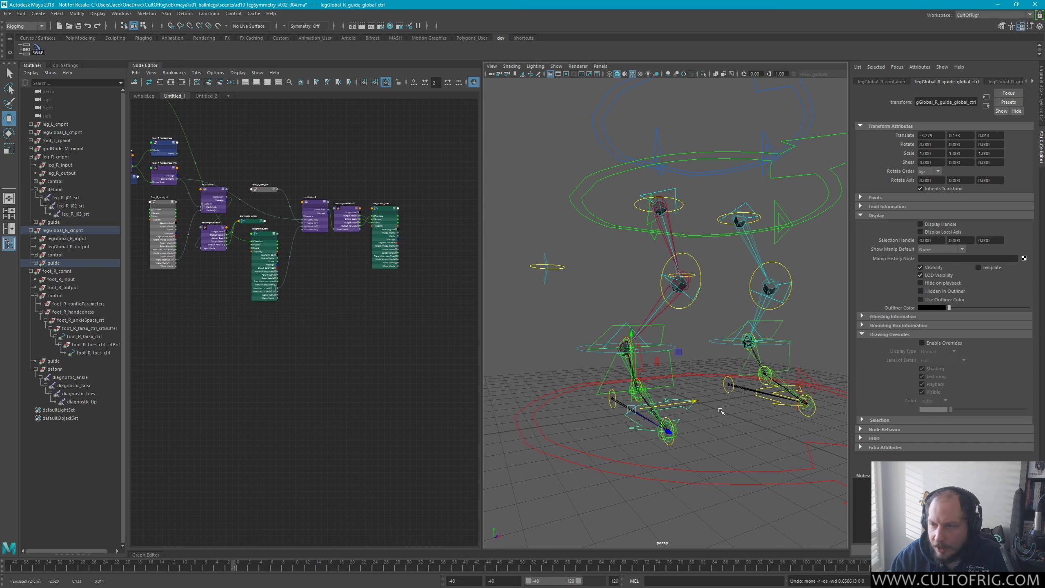
key(q)
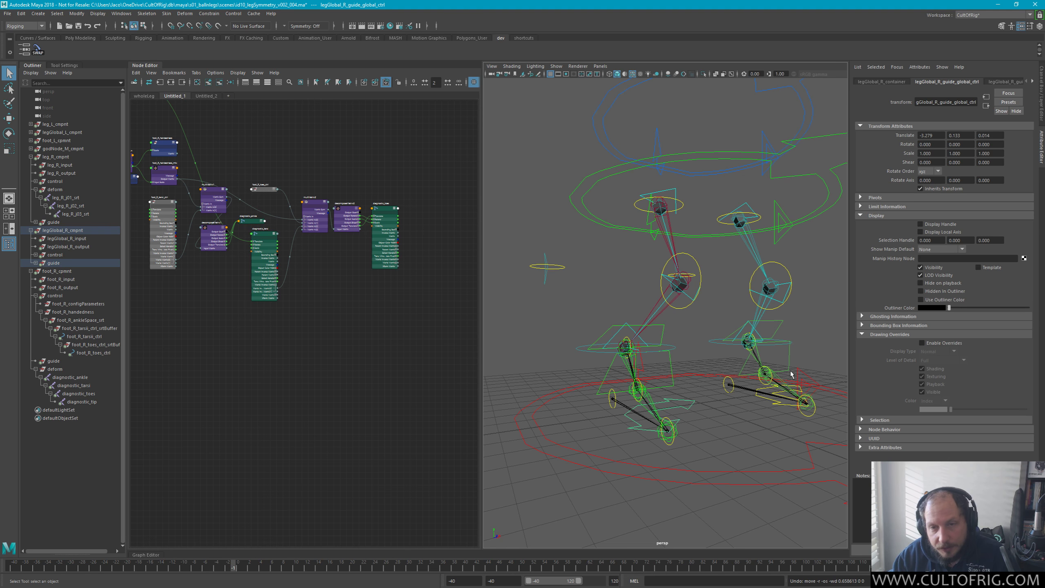
Save the current scene, and save it as a new version named id10_legSymmetry_v002_005.ma
alt+drag(675, 319, 672, 340)
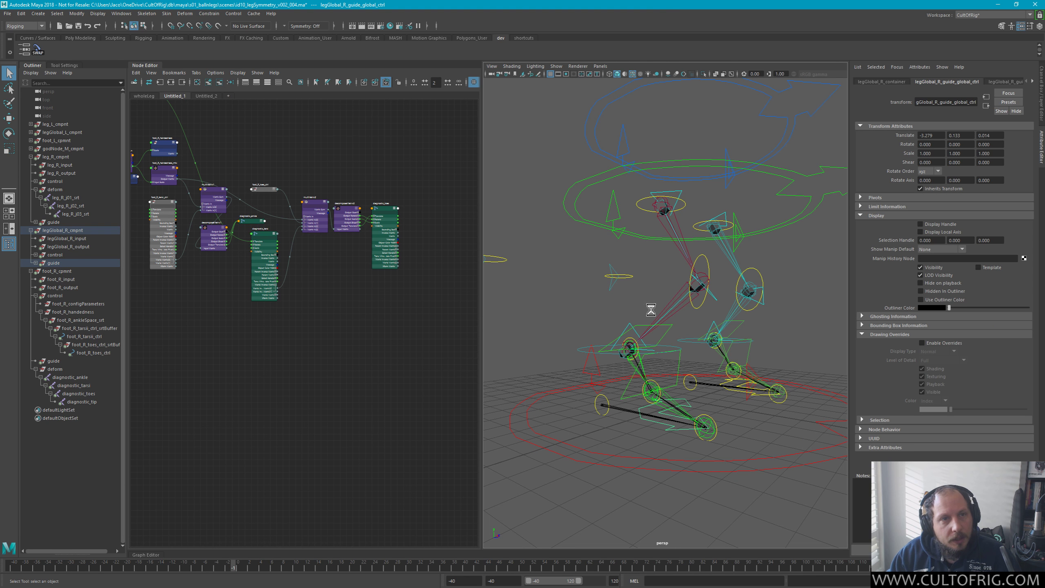
key(ctrl+s)
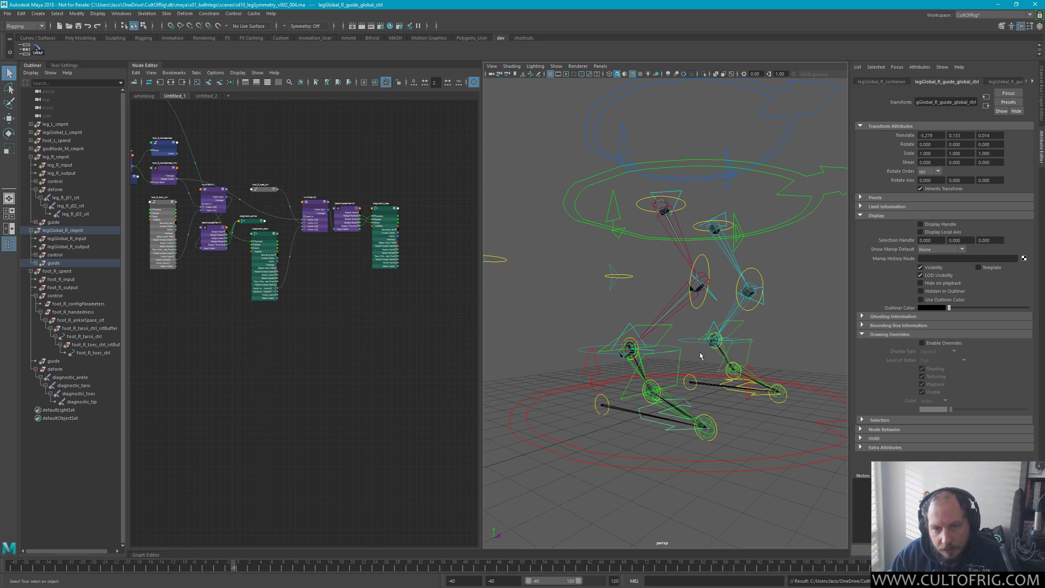
alt+drag(754, 403, 706, 357)
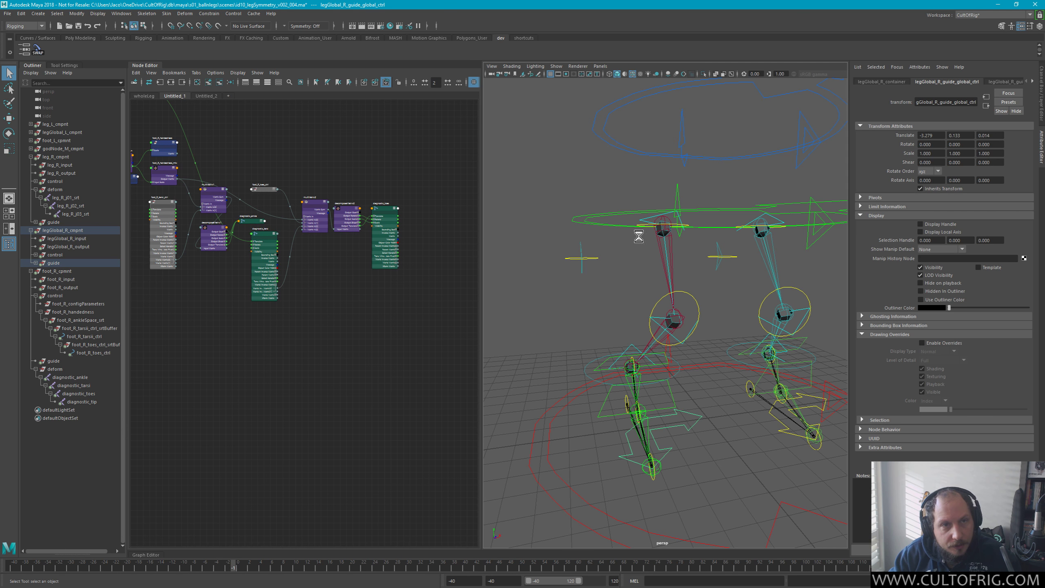
key(ctrl+s)
key(ctrl+shift+s)
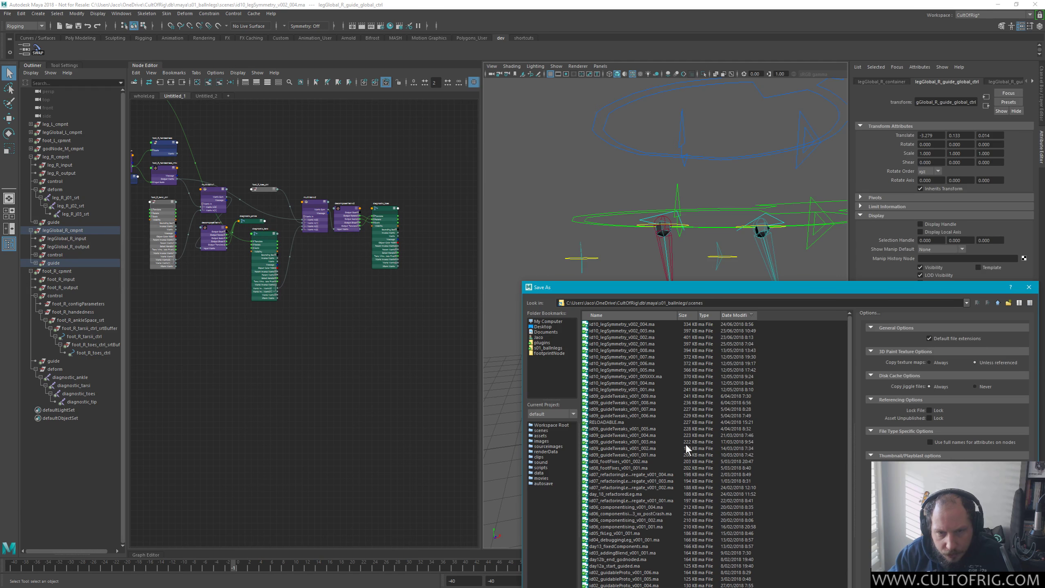
drag(767, 288, 849, 110)
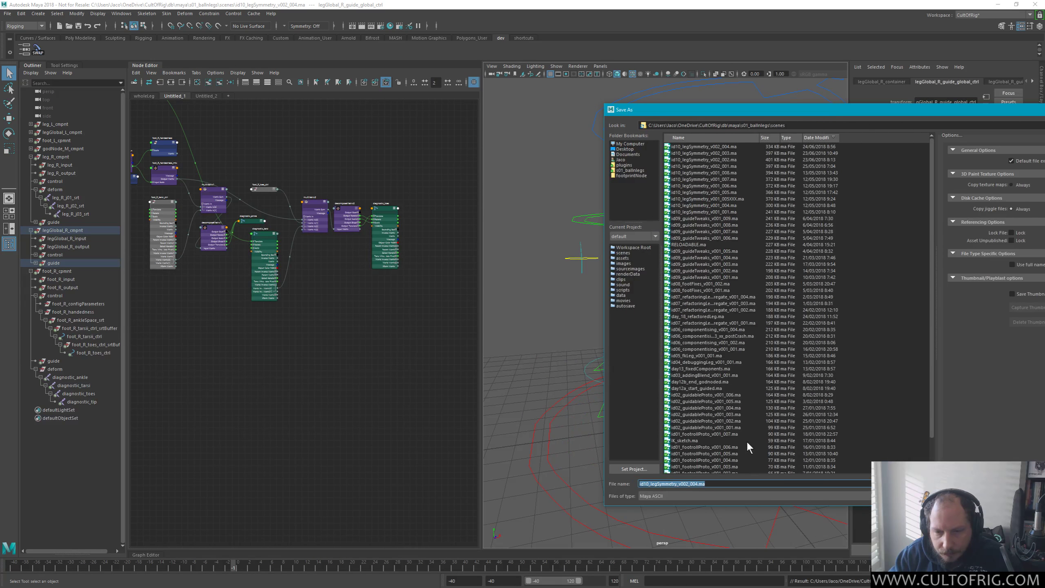
click(727, 483)
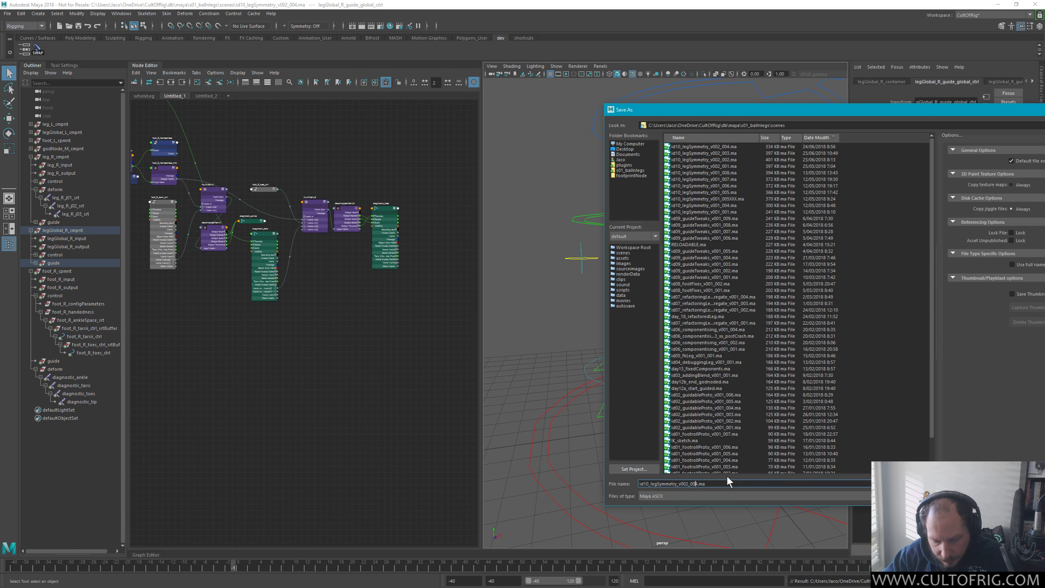
key(Return)
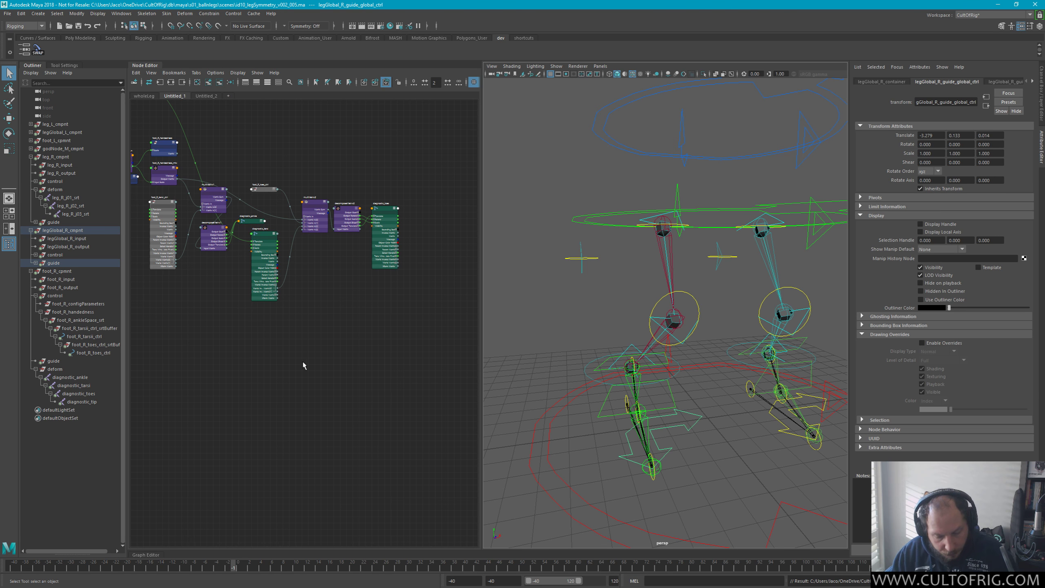
Move the deform node just clear below foot_R_handednessSign in the node network
alt+middle_drag(291, 416, 470, 523)
alt+middle_drag(428, 365, 349, 357)
alt+right_drag(350, 356, 347, 238)
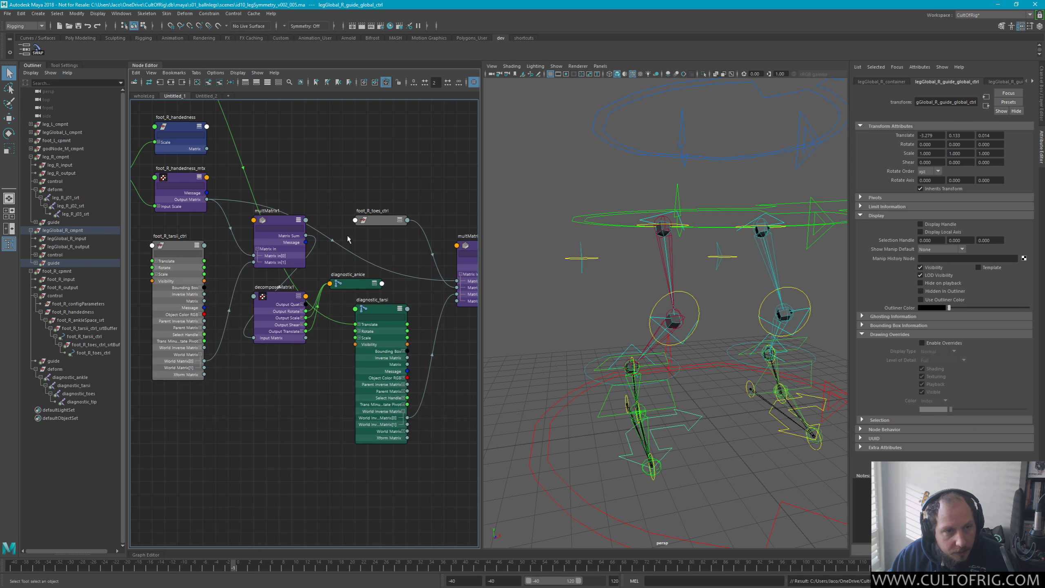
alt+middle_drag(294, 160, 414, 216)
click(222, 258)
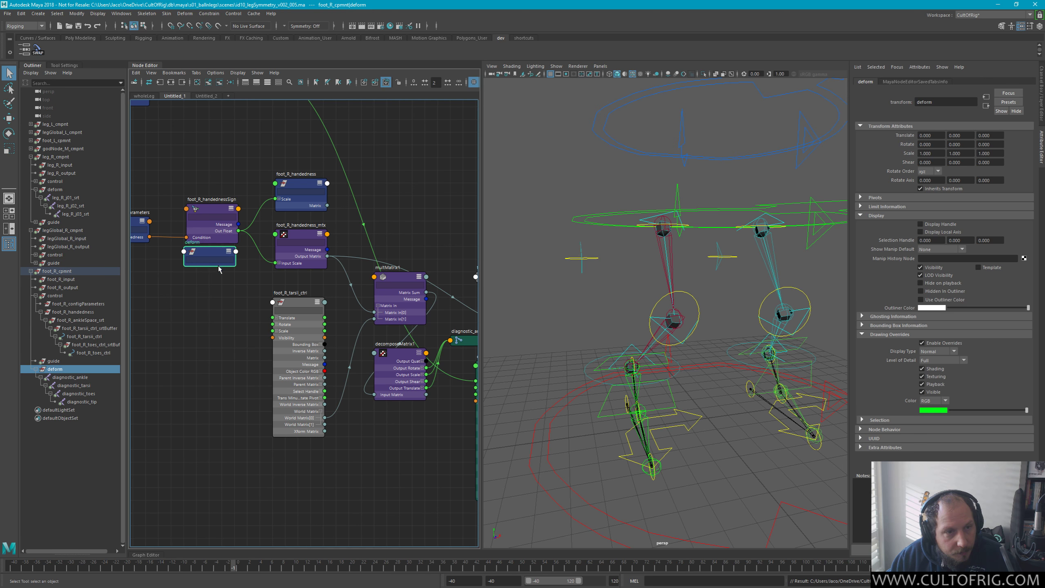
drag(222, 257, 210, 270)
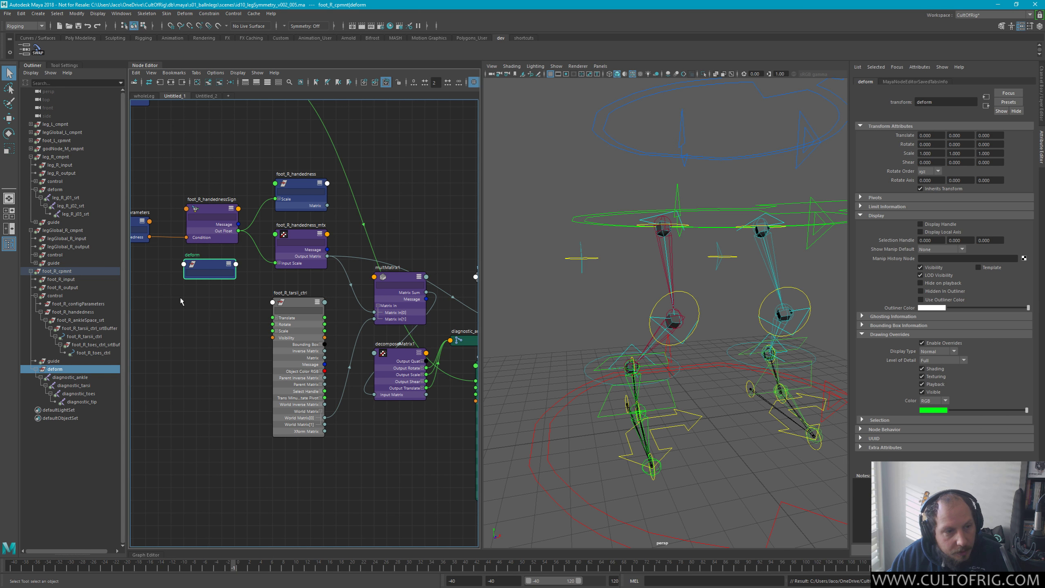
Review the diagnostic joints from ankle to tip, multMatrix1 and foot_R_configParameters in the node network
click(68, 377)
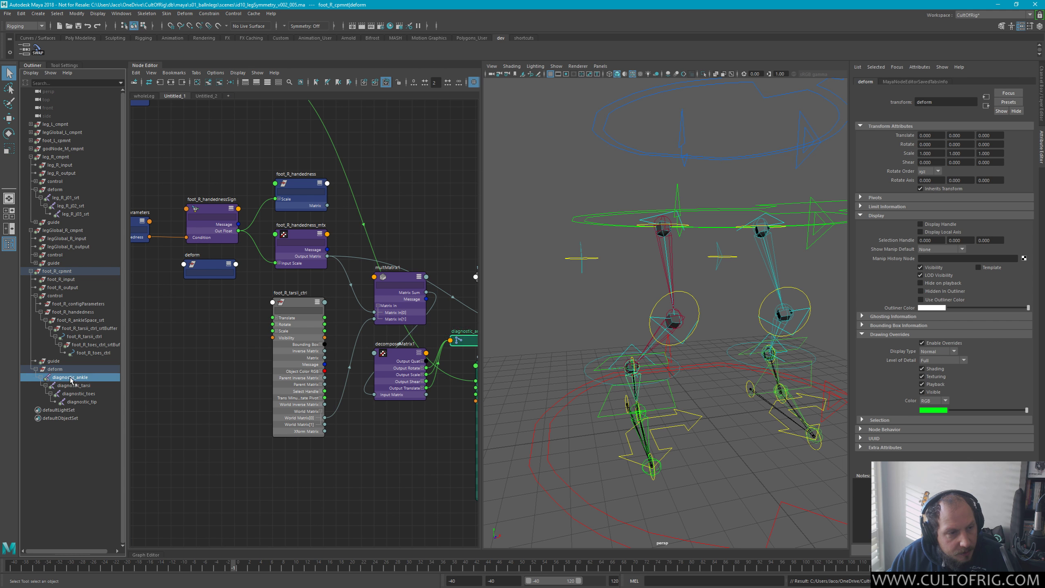
click(73, 386)
click(79, 394)
click(86, 402)
alt+middle_drag(373, 243, 314, 236)
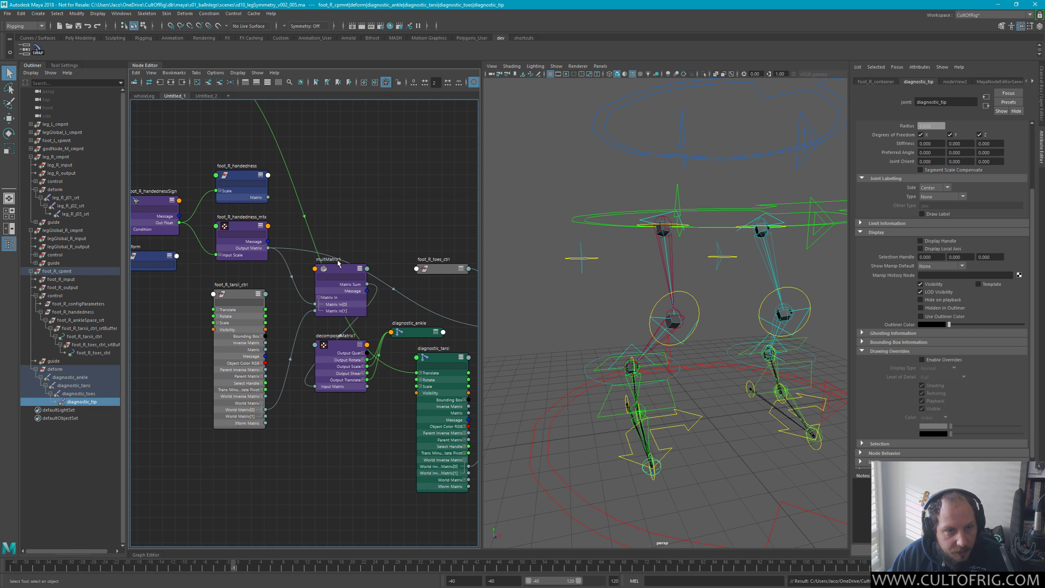
click(346, 263)
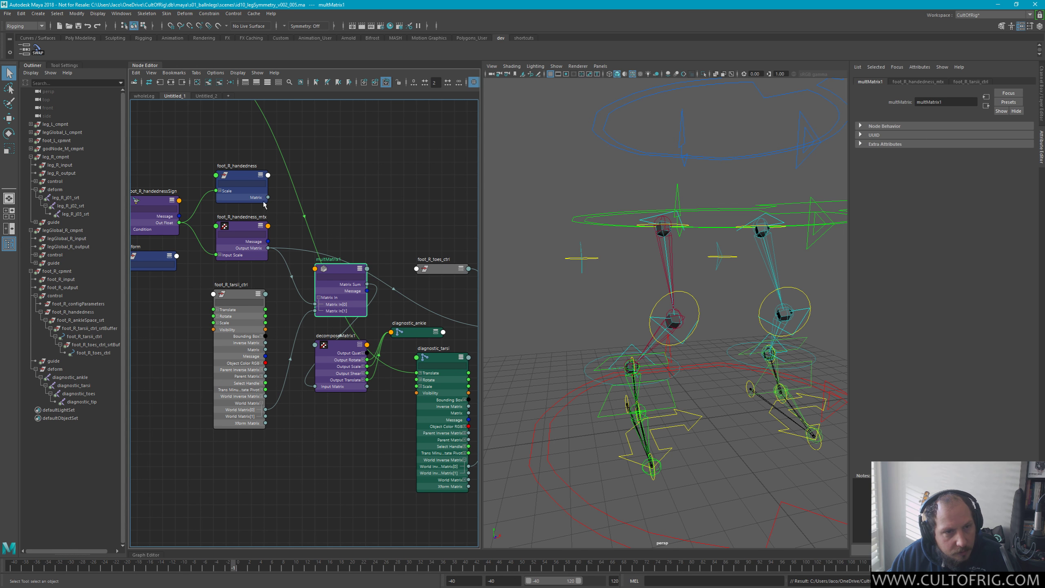
alt+middle_drag(264, 205, 314, 243)
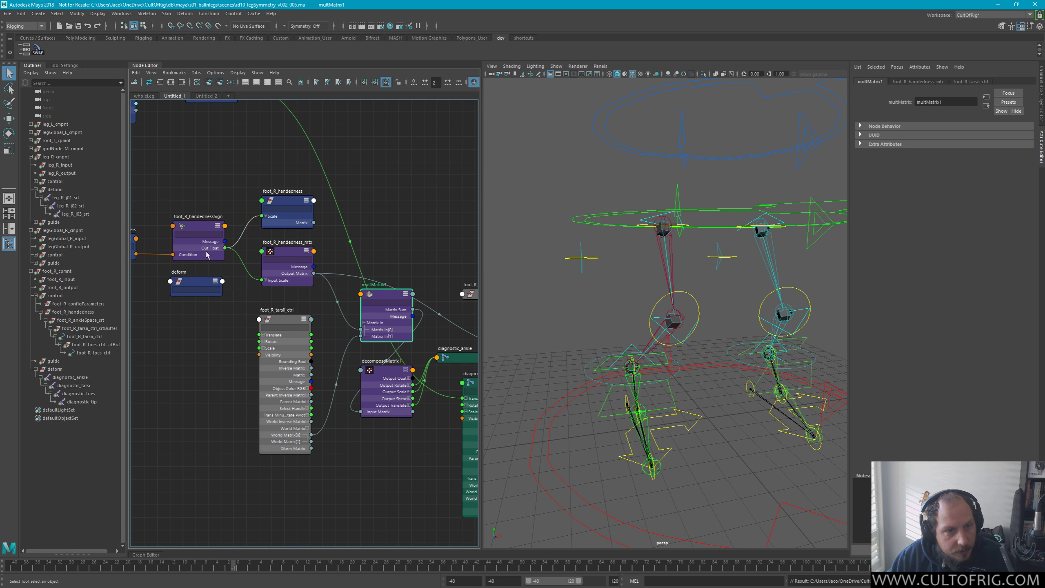
alt+middle_drag(154, 263, 337, 262)
click(293, 245)
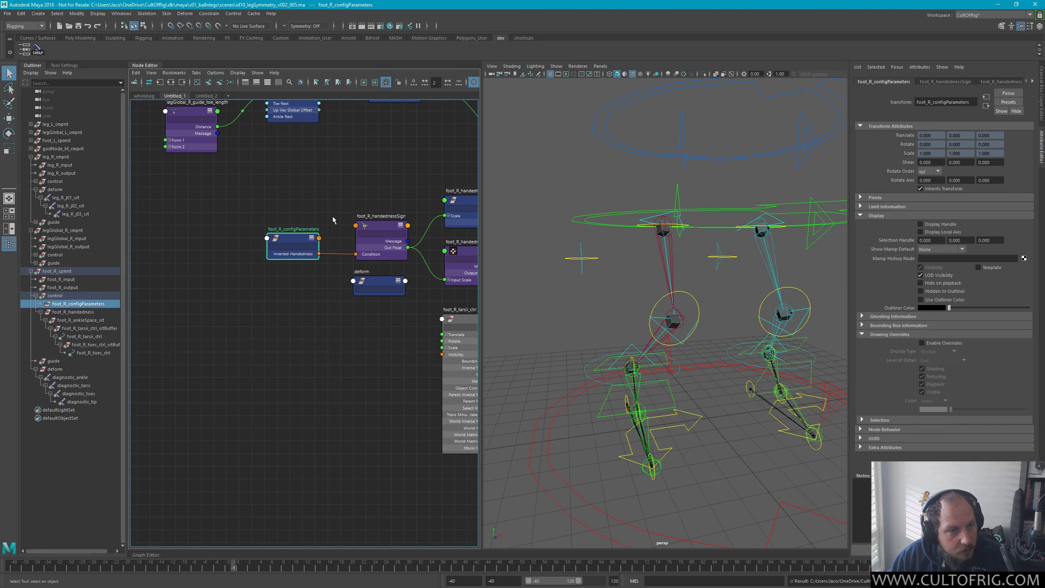
Inspect foot_R_handednessSign and foot_R_handedness_mtx, and set the Outliner to list non-DAG nodes as well
click(399, 232)
alt+middle_drag(400, 232, 284, 276)
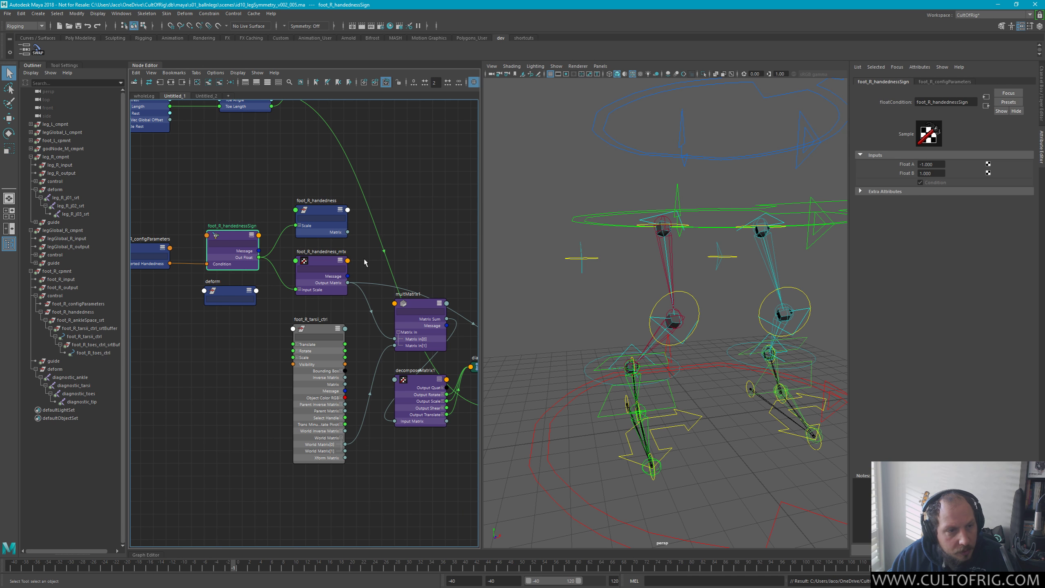
click(325, 267)
right_click(27, 331)
click(59, 334)
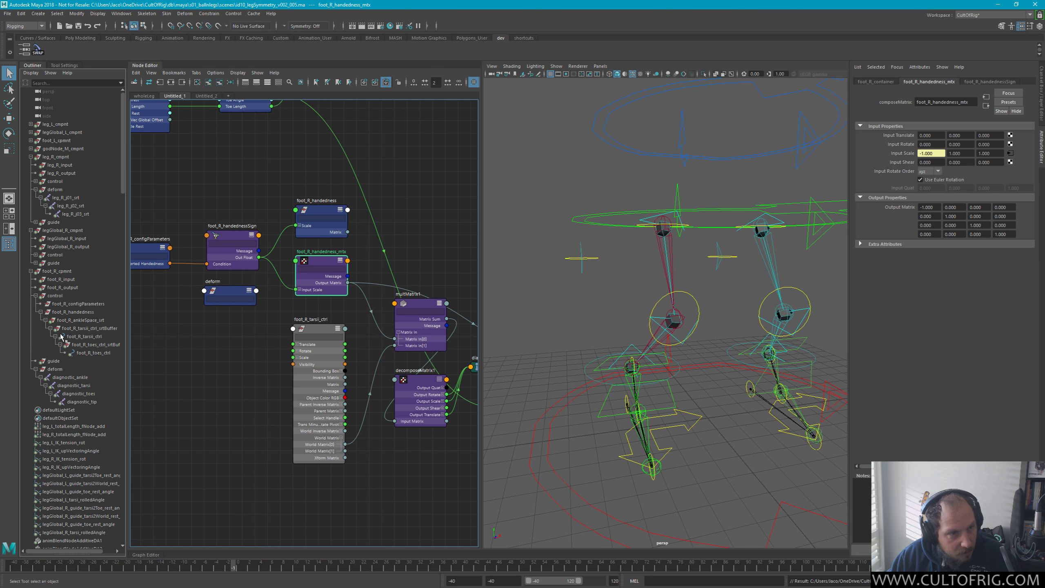
Select foot_R_handednessSign and foot_R_handedness_mtx together and locate both in the Outliner's full node list
scroll(47, 422, down, 15)
scroll(52, 418, up, 15)
scroll(53, 420, down, 15)
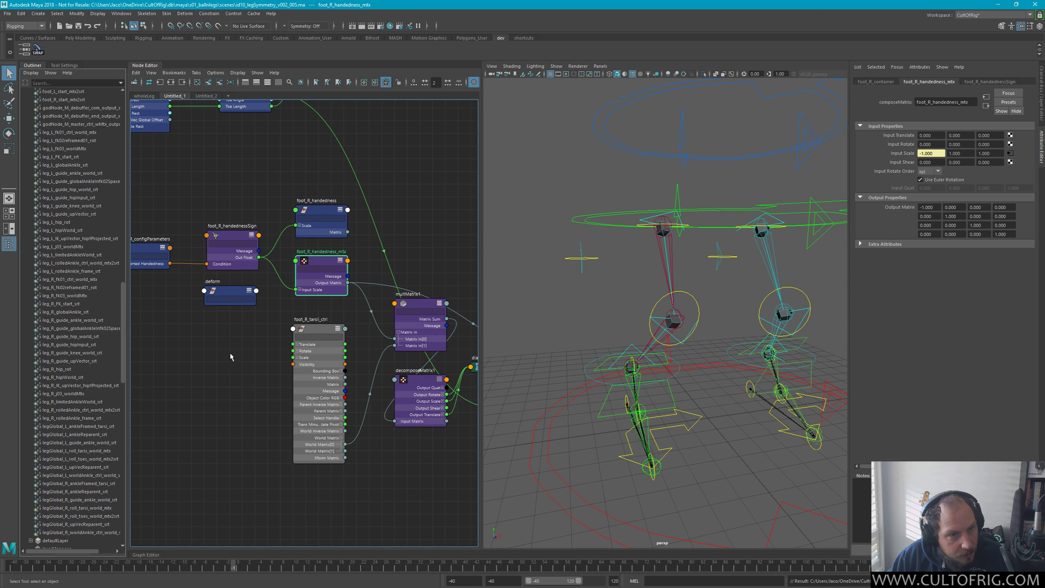
click(231, 243)
shift+click(307, 267)
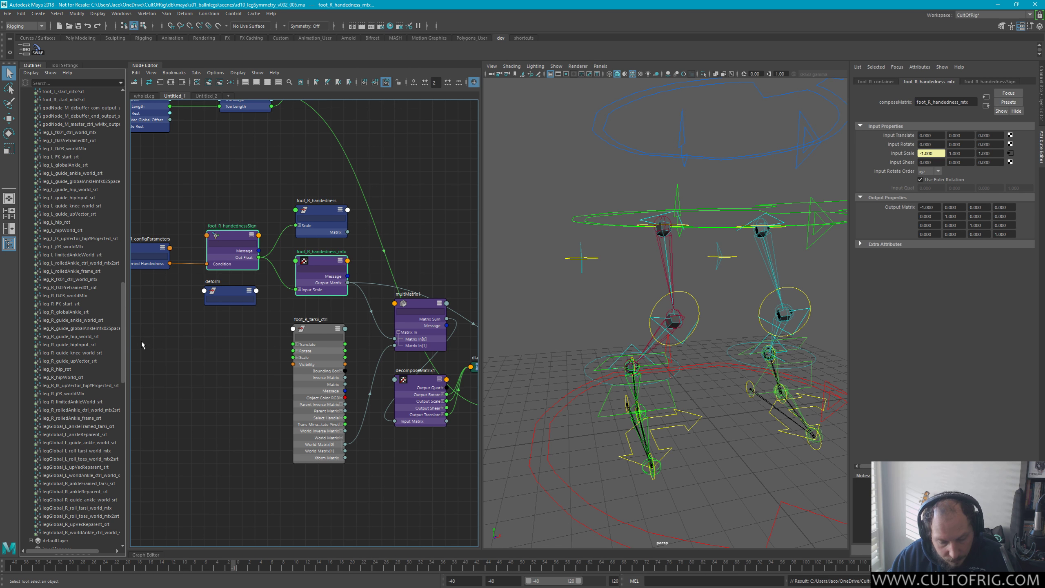
scroll(101, 344, down, 8)
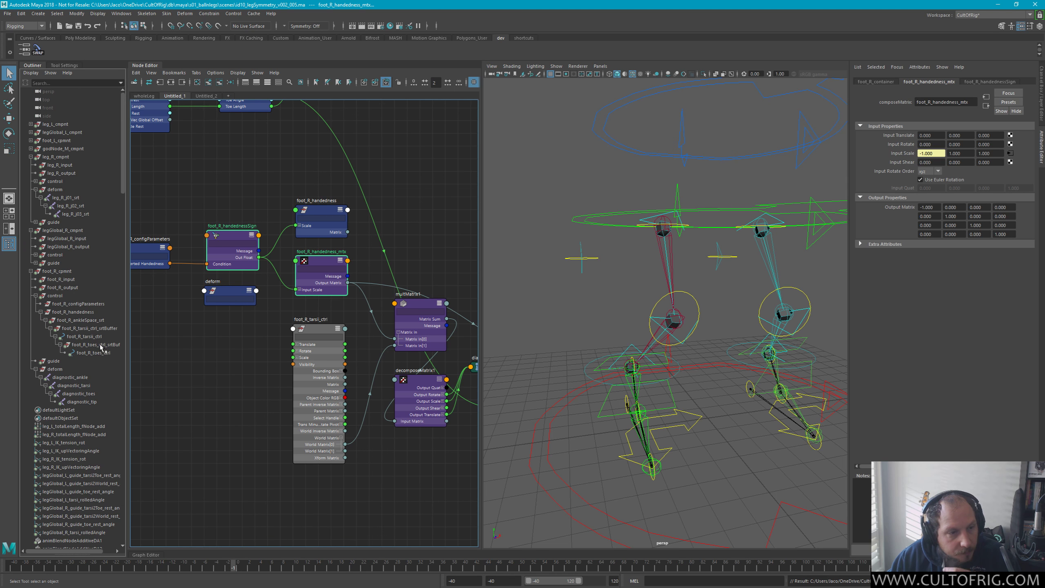
scroll(100, 345, up, 18)
scroll(75, 281, down, 20)
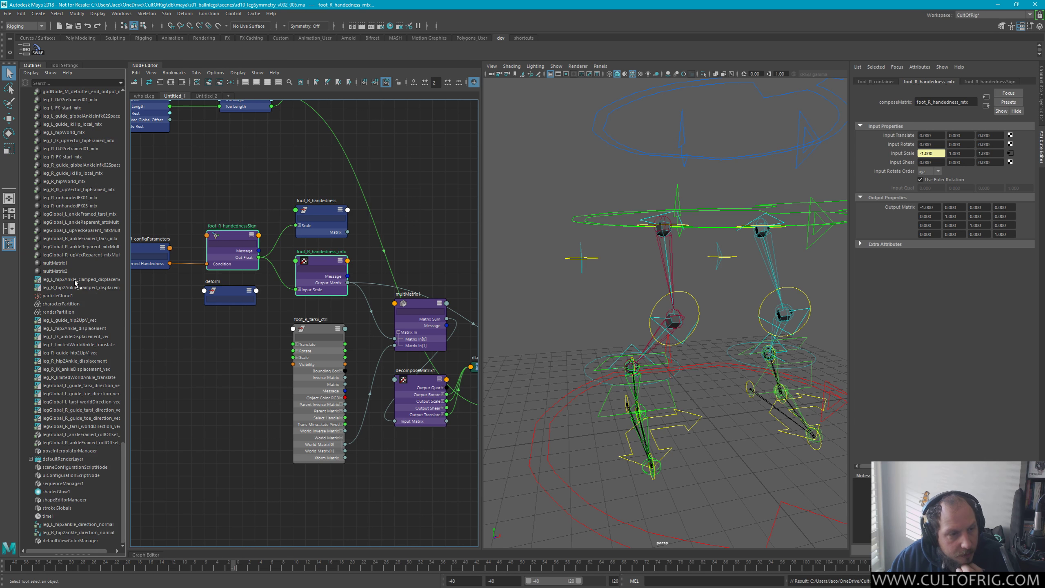
scroll(75, 283, up, 3)
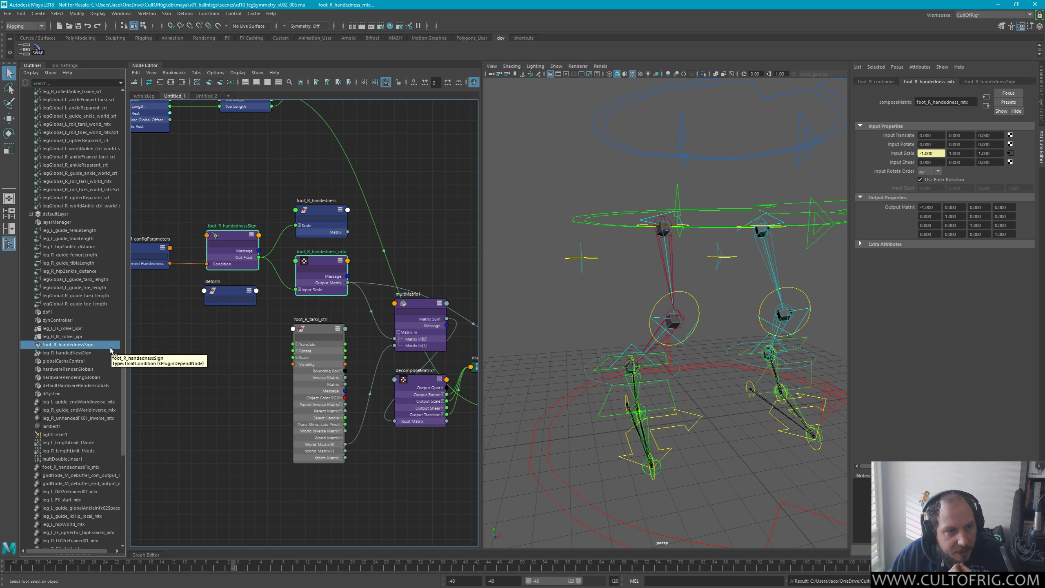
scroll(93, 356, up, 20)
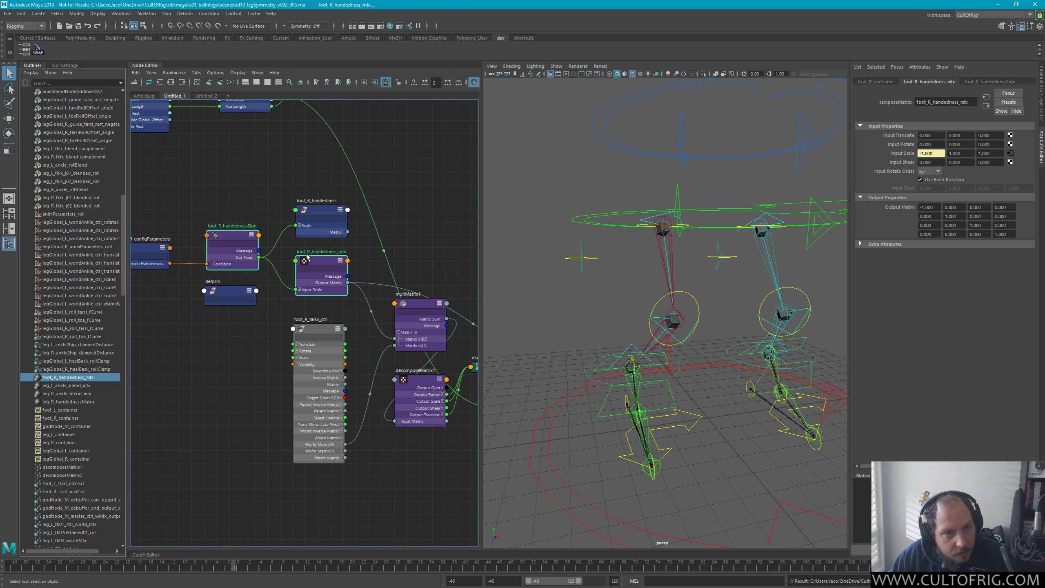
alt+middle_drag(436, 255, 334, 234)
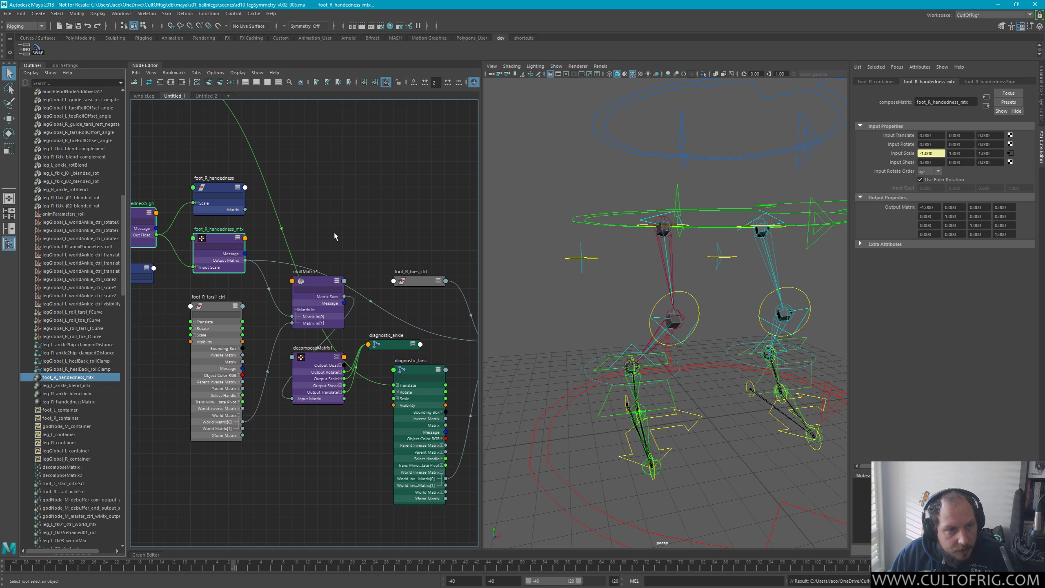
click(330, 232)
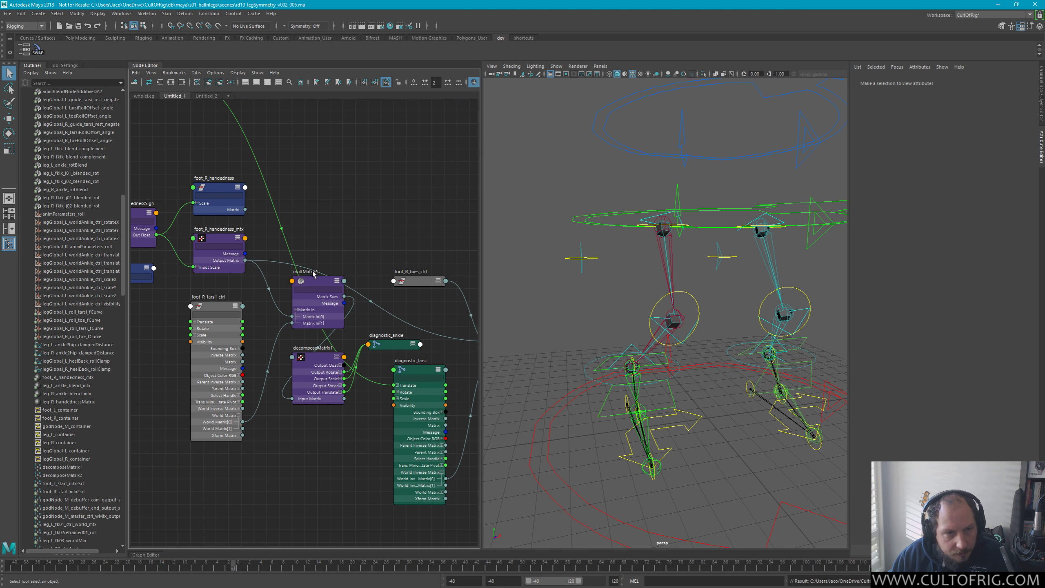
click(311, 281)
double_click(311, 271)
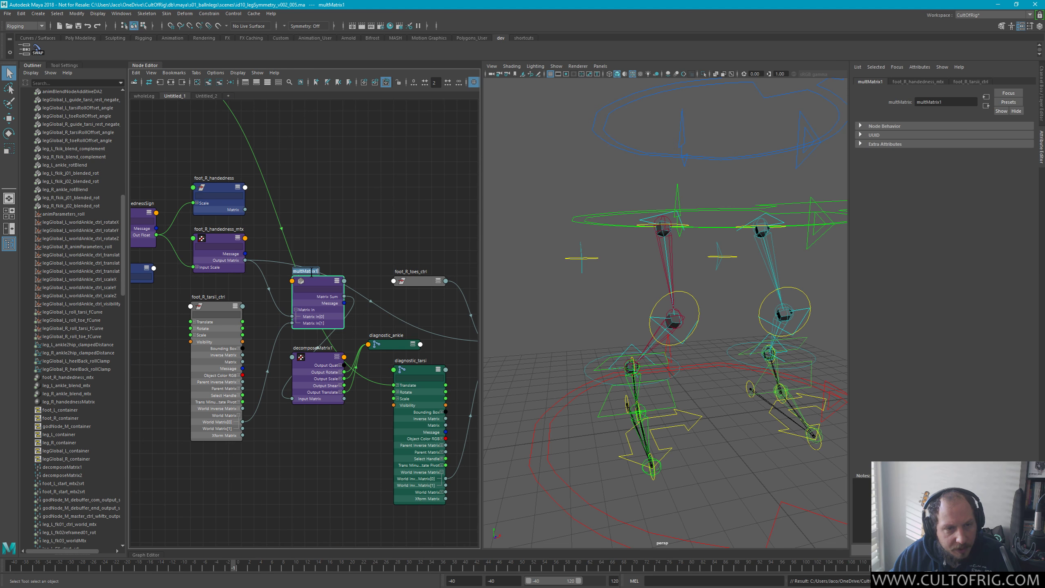
click(363, 237)
Add the right foot's deform group to foot_R_container in the Outliner
scroll(93, 286, up, 19)
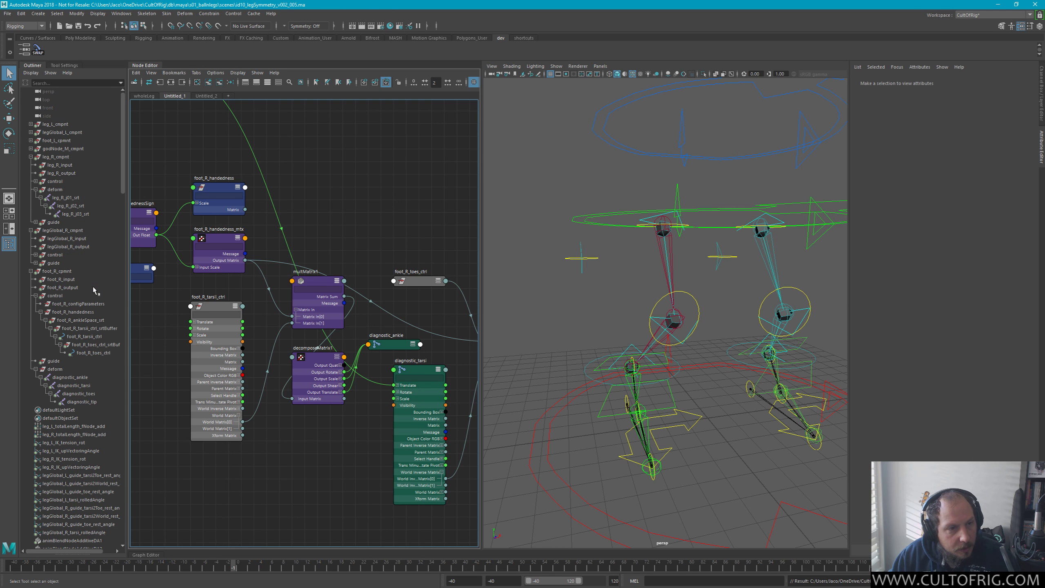
click(91, 370)
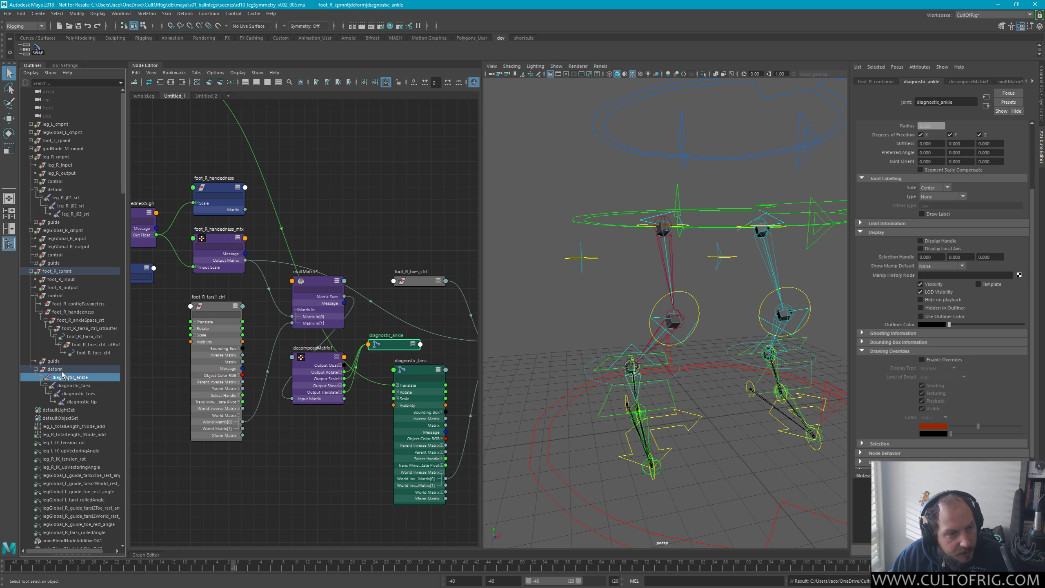
scroll(92, 337, down, 15)
scroll(91, 336, up, 8)
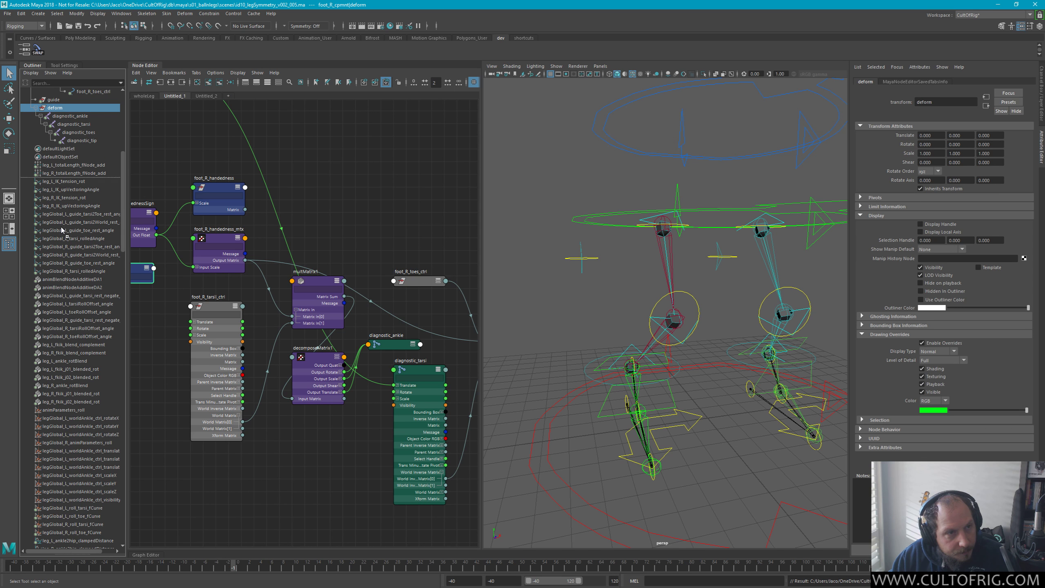
scroll(86, 548, down, 1)
scroll(87, 548, down, 3)
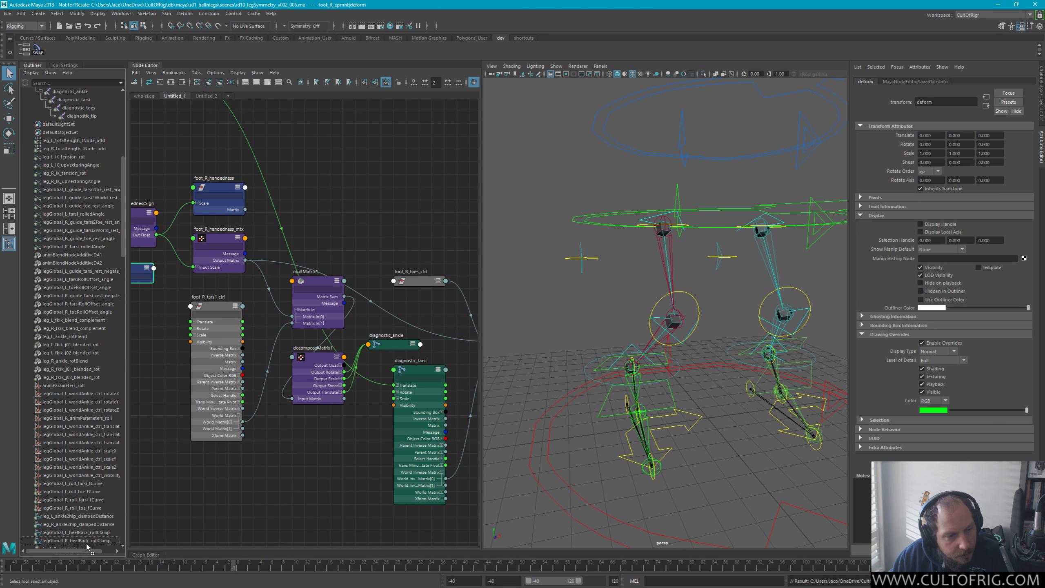
scroll(87, 548, down, 4)
scroll(87, 548, down, 11)
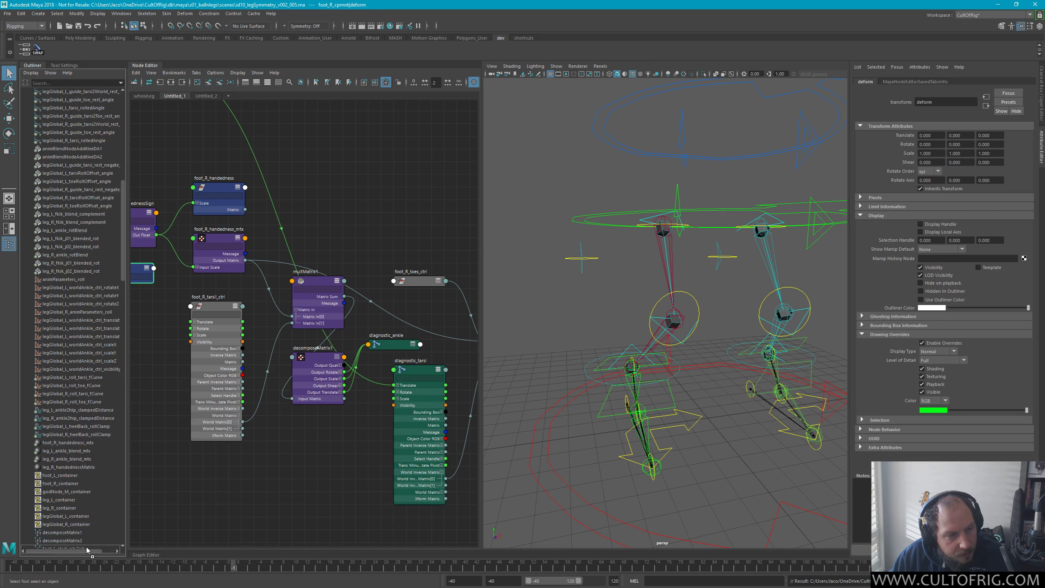
middle_drag(78, 451, 78, 459)
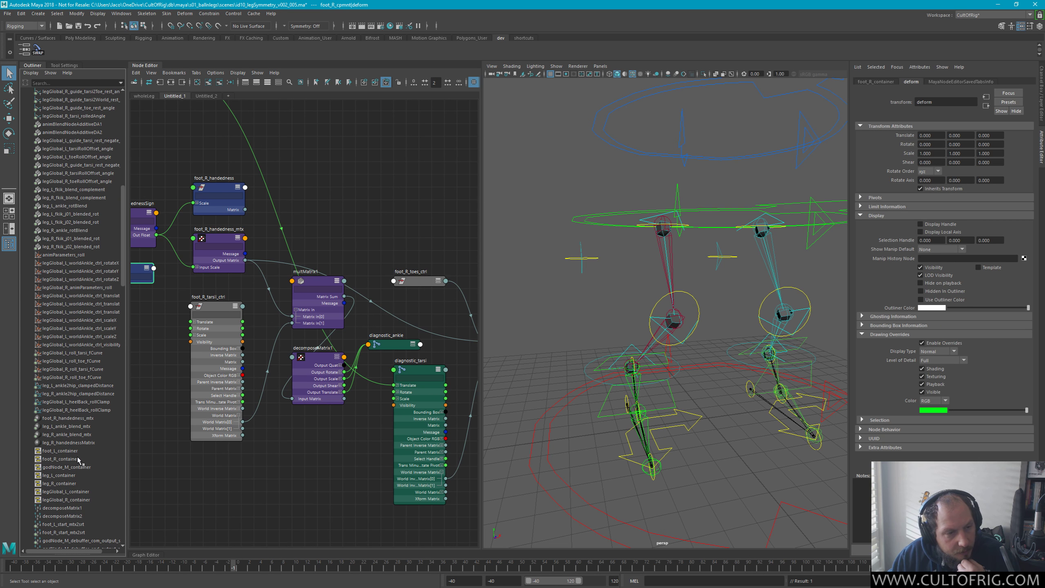
Rename the diagnostic_ankle joint as foot_R_j01_srt
scroll(86, 435, up, 17)
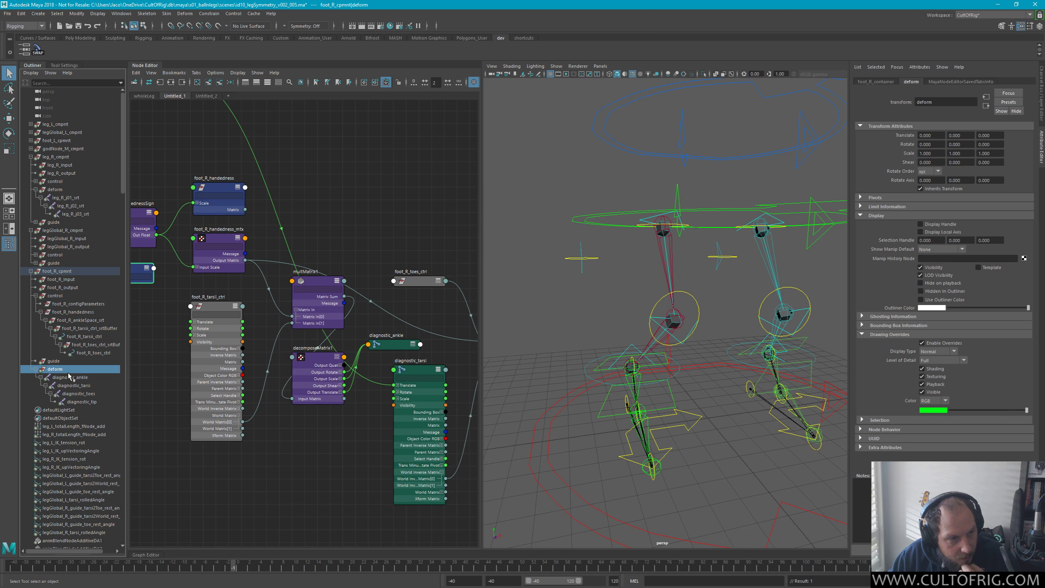
click(85, 378)
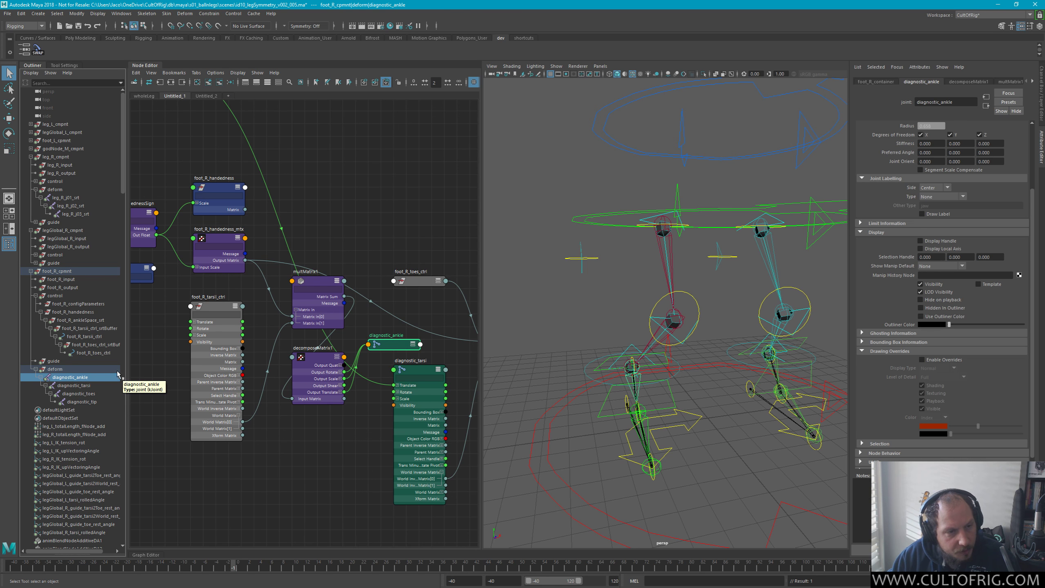
double_click(95, 379)
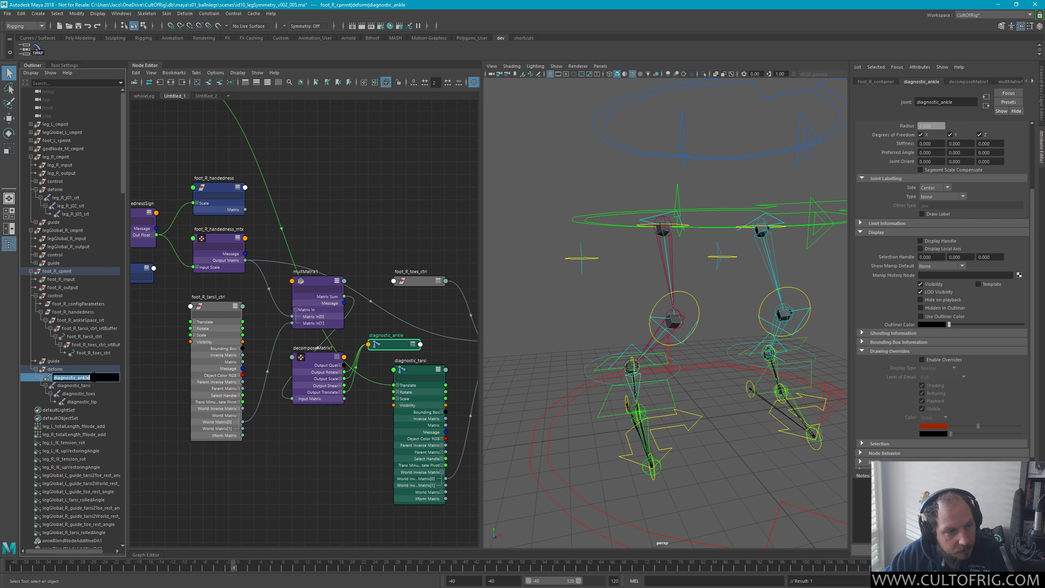
text(foot_R_)
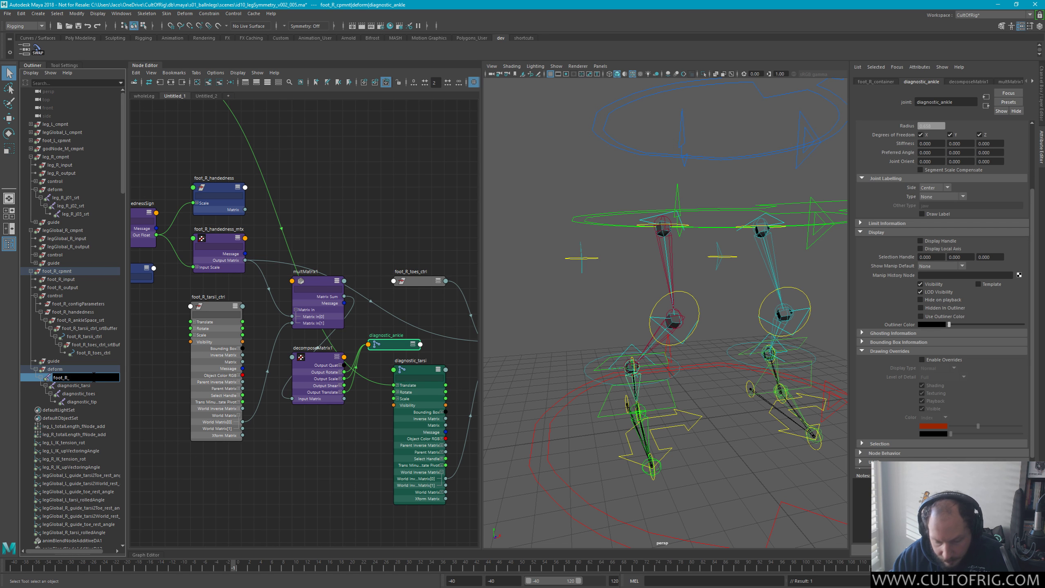
text(j01_)
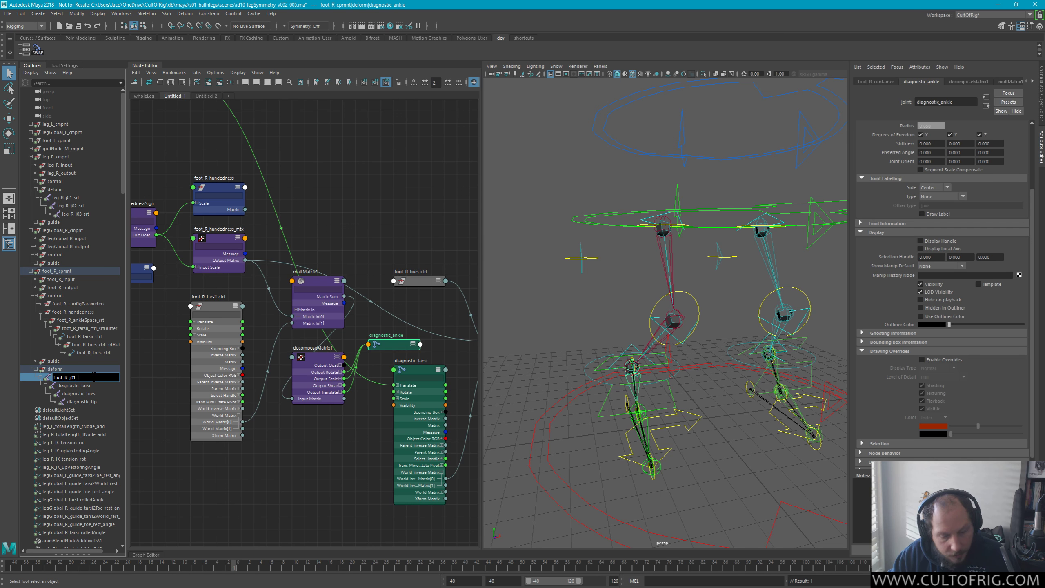
text(srt)
key(ctrl+a)
key(ctrl+c)
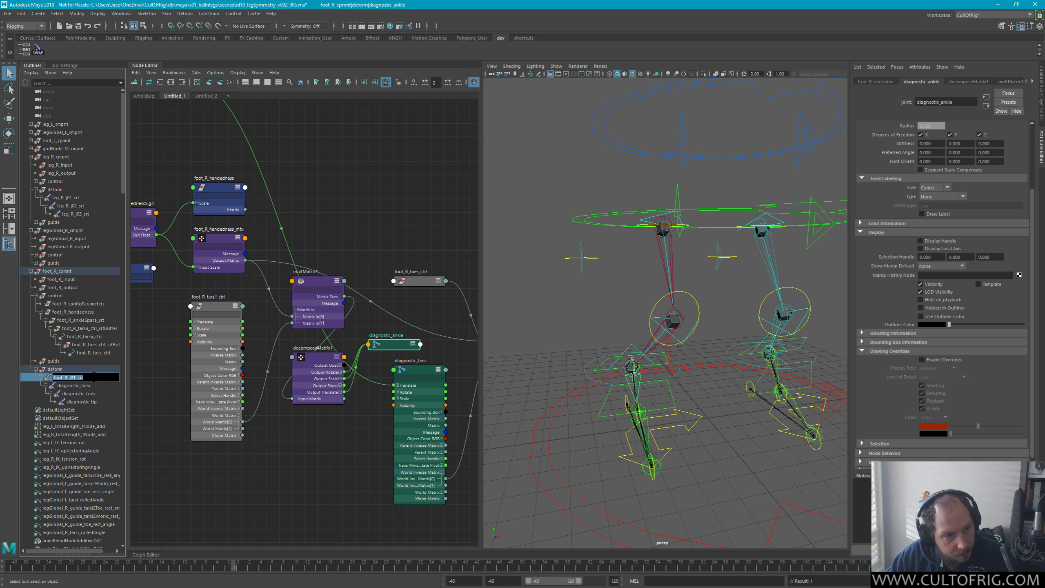
key(Tab)
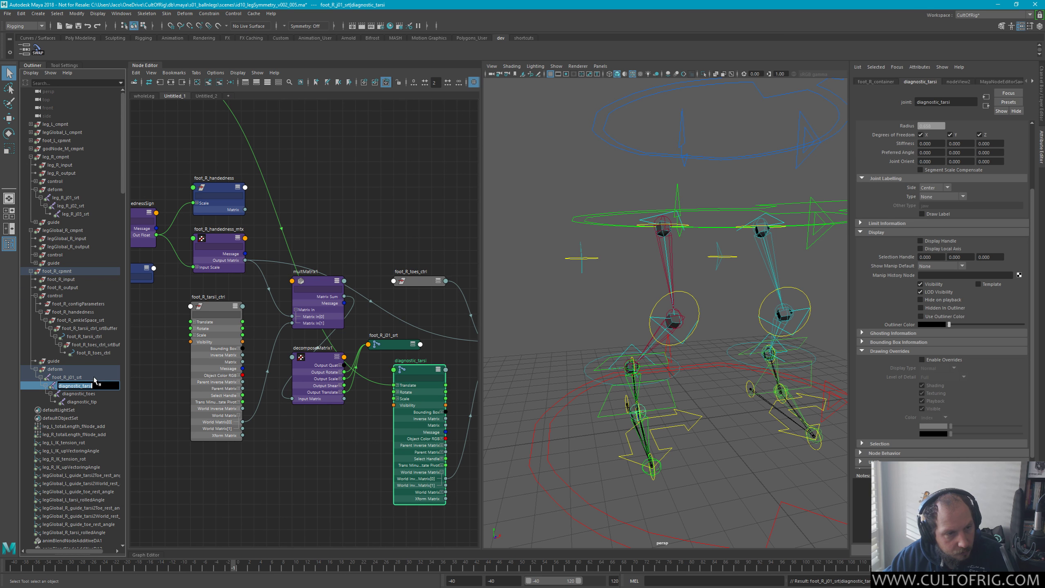
Rename diagnostic_tarsi, diagnostic_toes and diagnostic_tip as foot_R_j02_srt, foot_R_j03_srt and foot_R_j04_srt
key(ctrl+v)
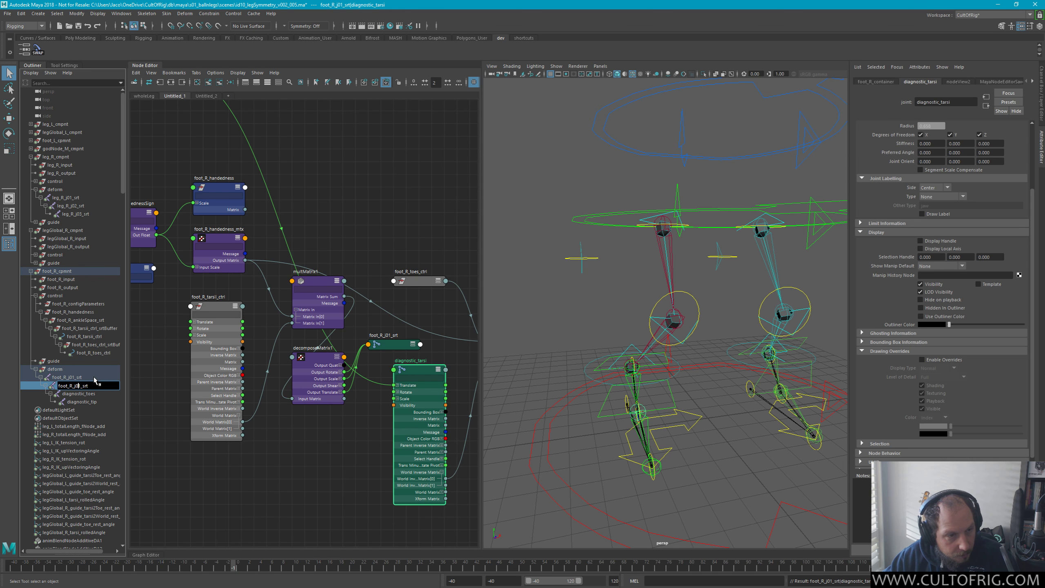
text(2)
key(Tab)
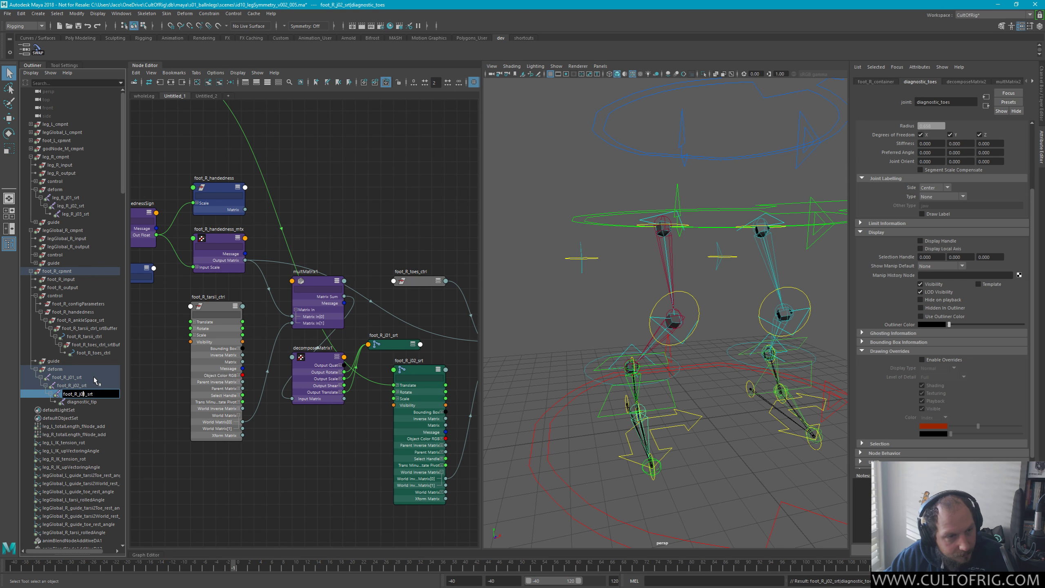
key(Tab)
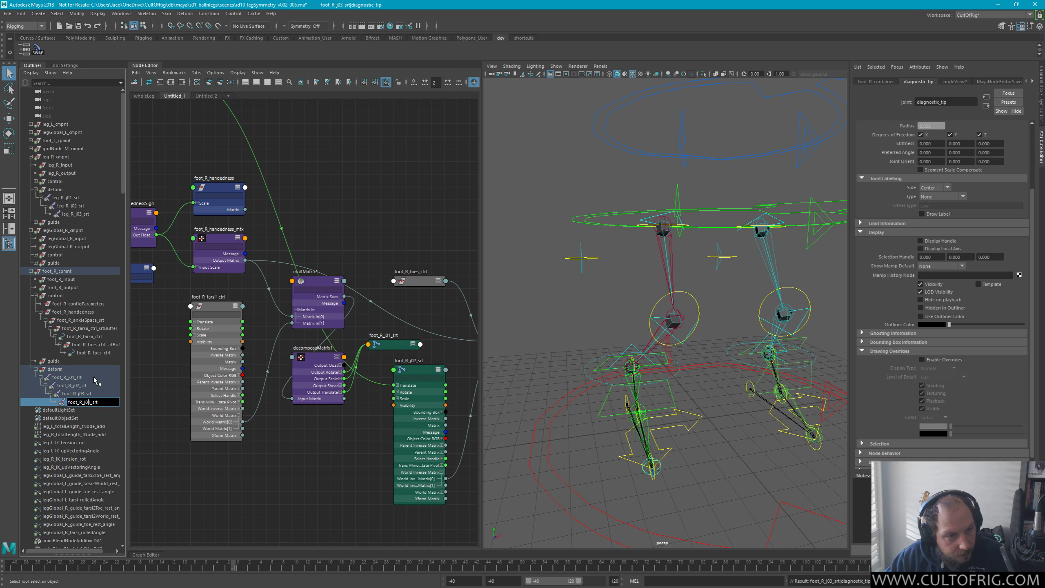
key(Left)
key(Left)
key(Left)
key(Left)
key(BackSpace)
text(4)
key(Return)
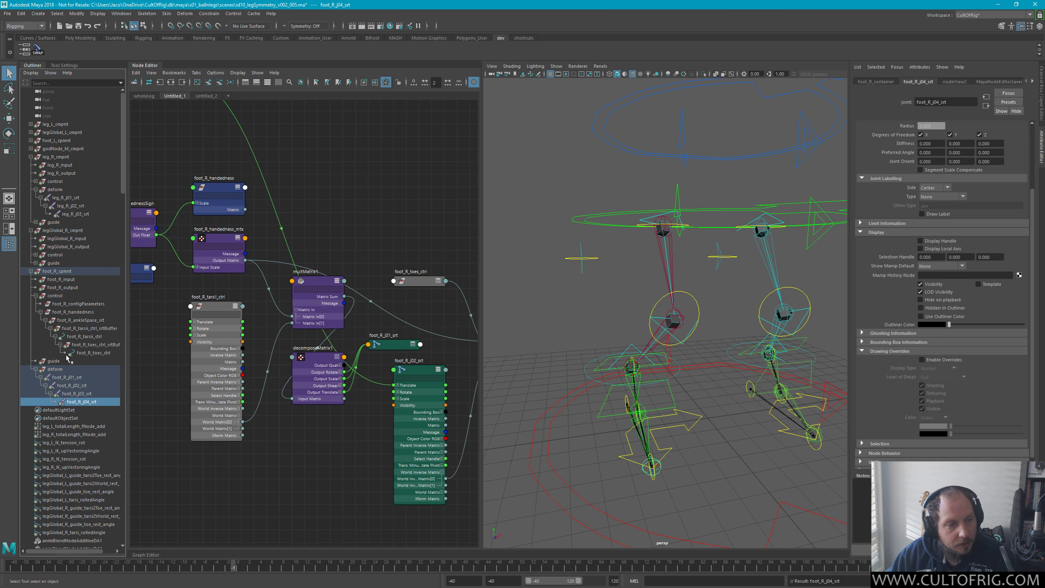
Clear the selection and save the scene
drag(330, 168, 344, 184)
click(345, 186)
key(ctrl+s)
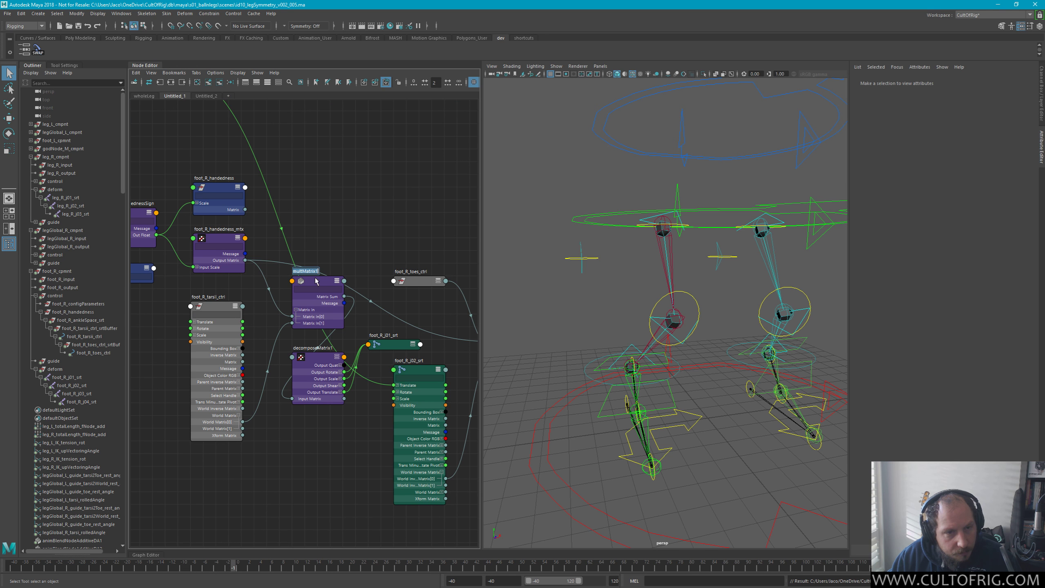
Review foot_R_tarsii_ctrl, multMatrix1 and foot_R_handednessSign and how they connect in the node network
alt+middle_drag(326, 267, 369, 243)
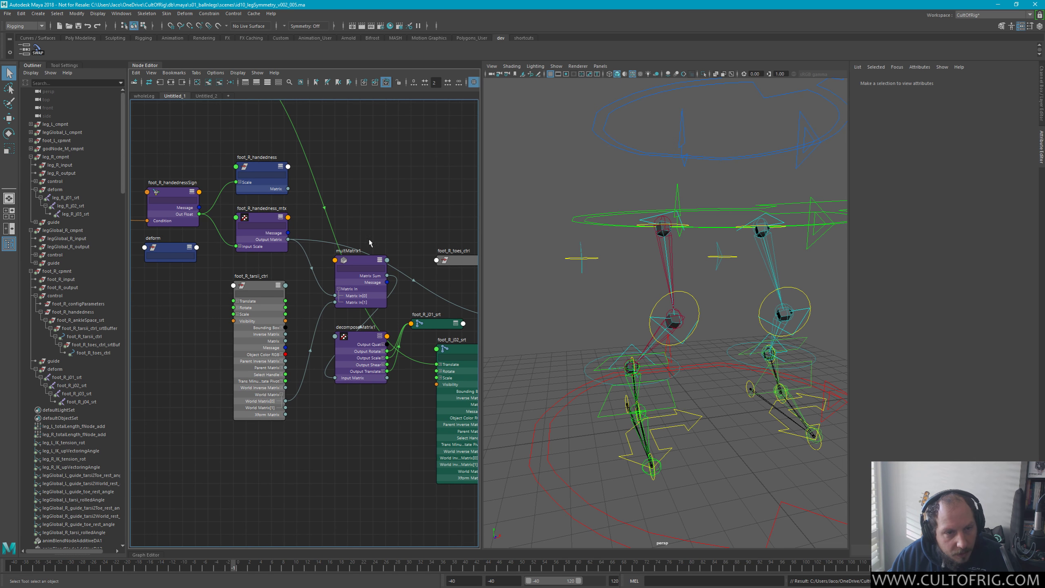
click(256, 284)
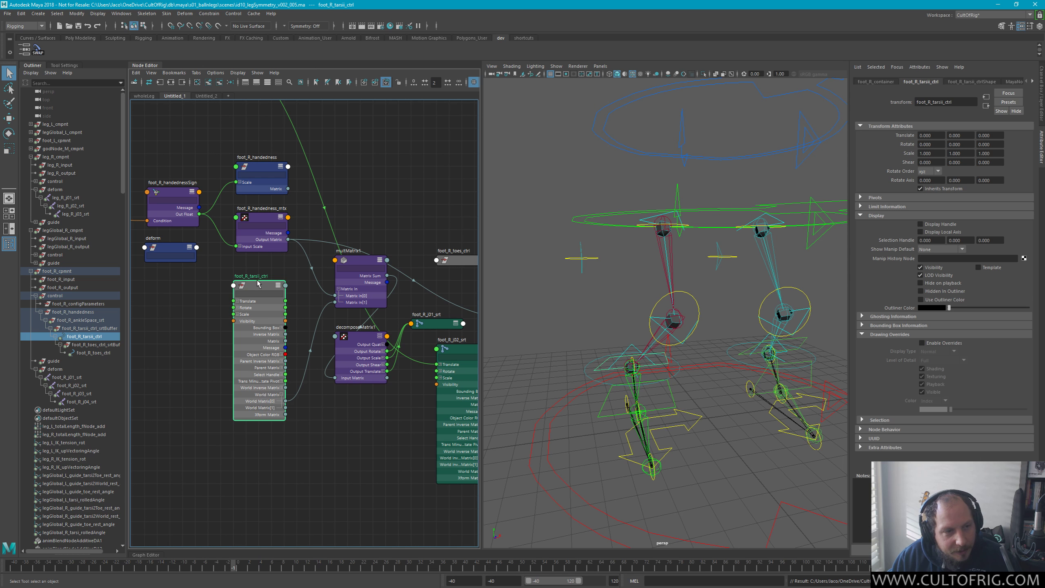
click(360, 262)
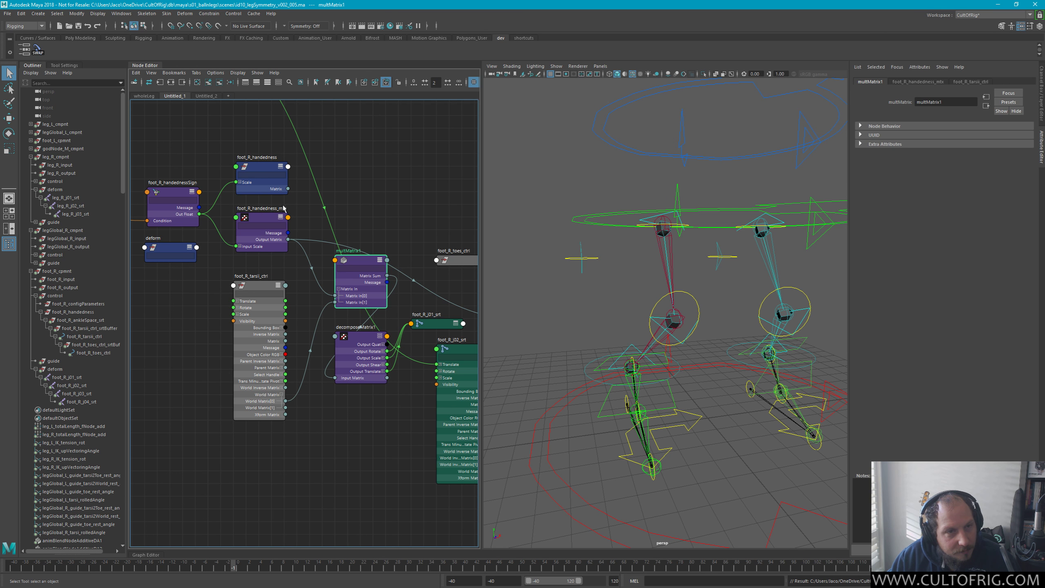
click(176, 191)
Bring foot_R_handednessFix_mtx into the node graph and place it beside foot_R_handedness and foot_R_handedness_mtx
scroll(284, 184, down, 8)
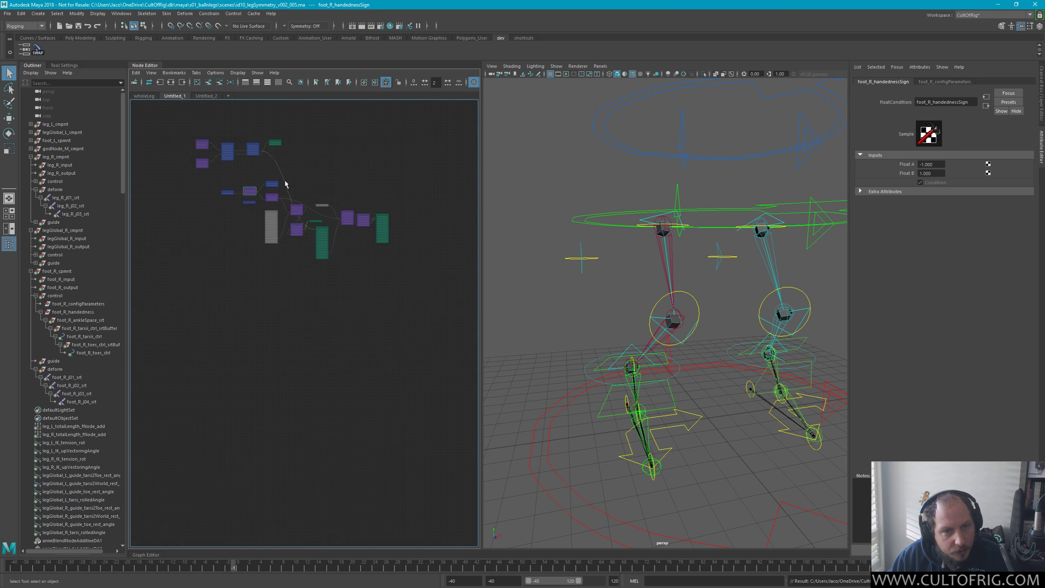
drag(213, 124, 439, 306)
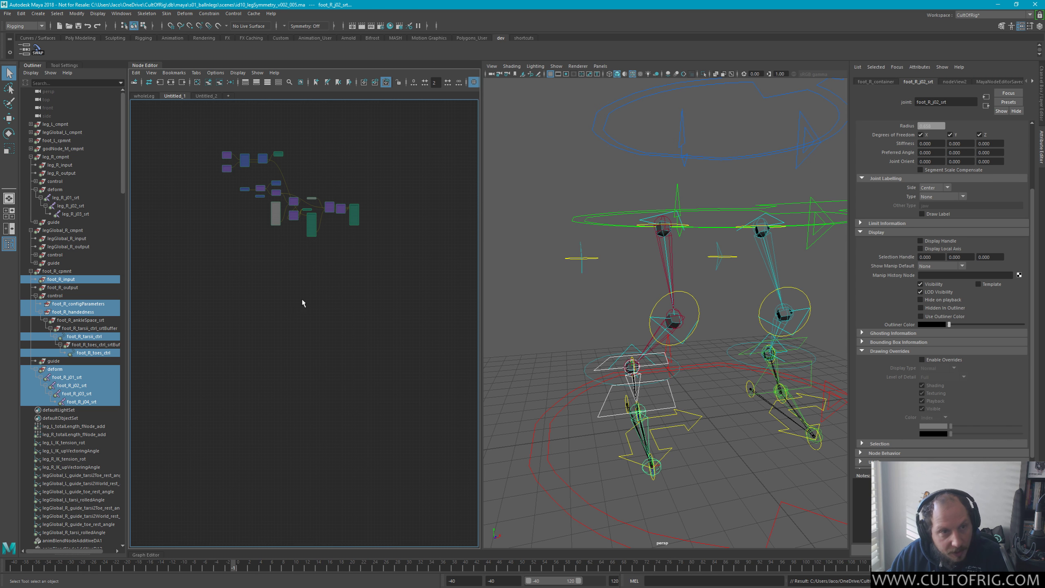
scroll(284, 294, up, 2)
alt+middle_drag(284, 294, 324, 493)
scroll(304, 386, up, 8)
scroll(297, 324, down, 5)
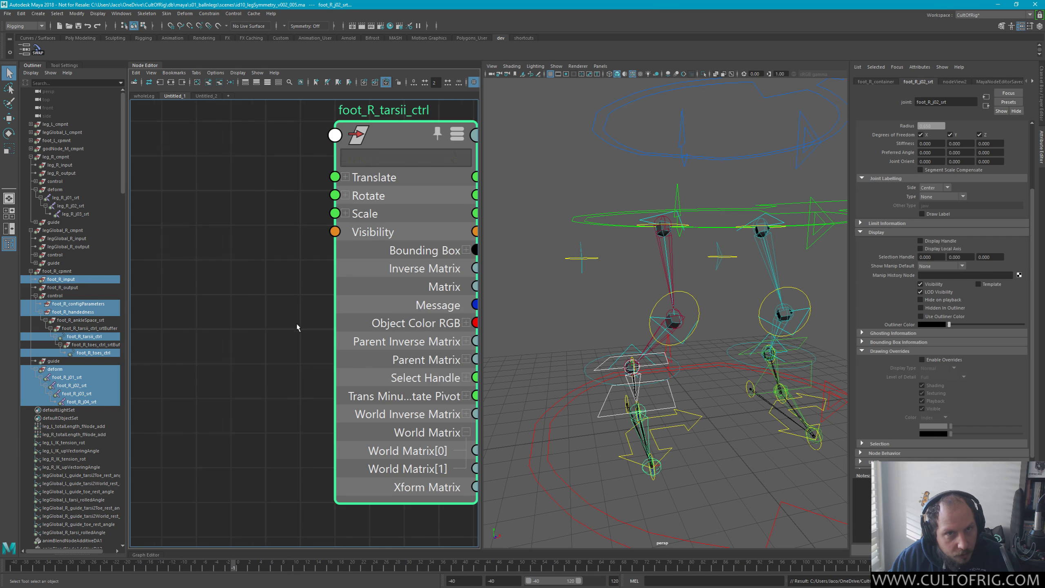
alt+middle_drag(297, 324, 303, 387)
click(272, 278)
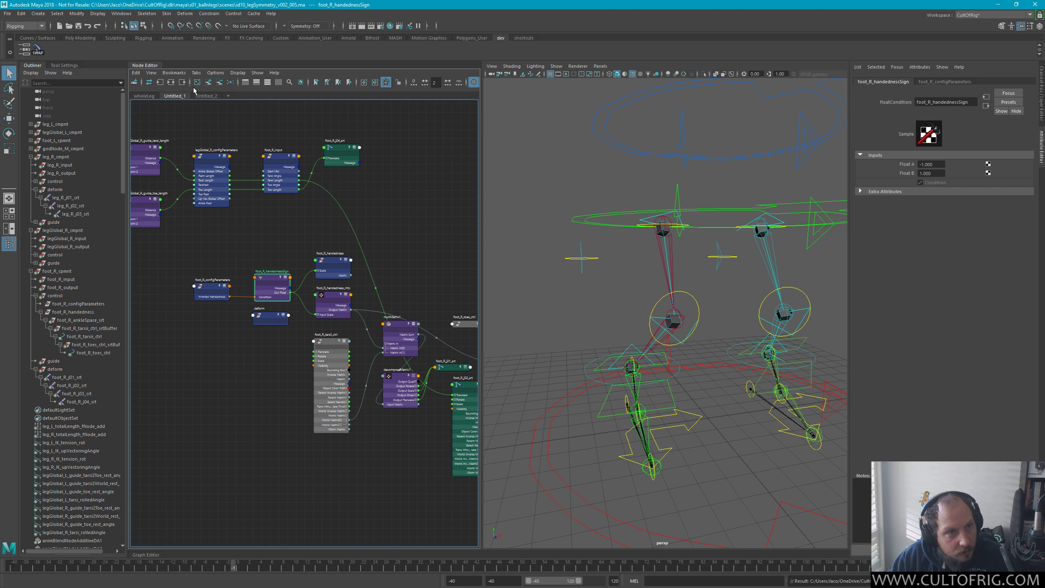
key(a)
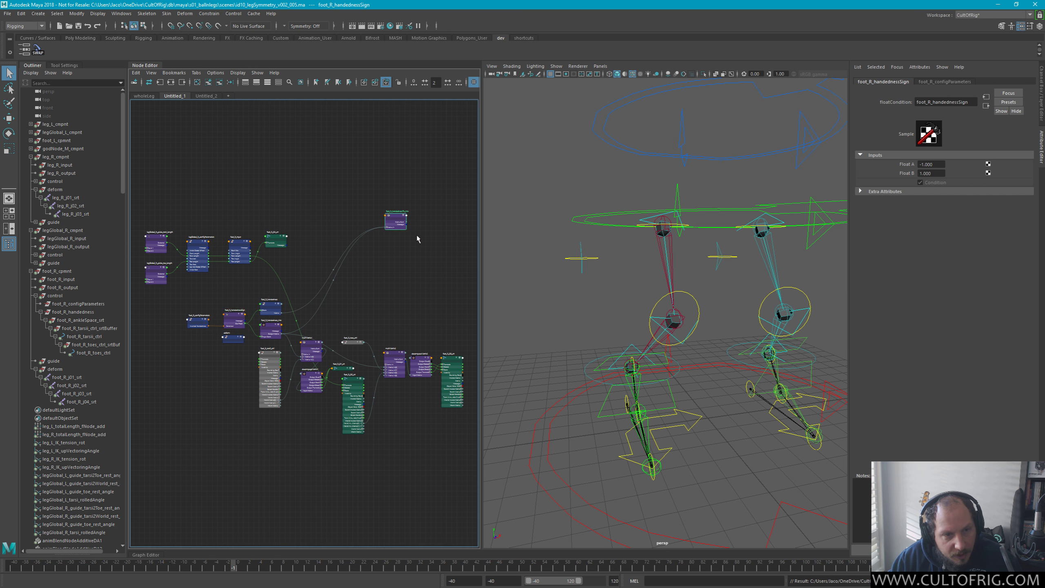
click(397, 222)
drag(399, 223, 317, 300)
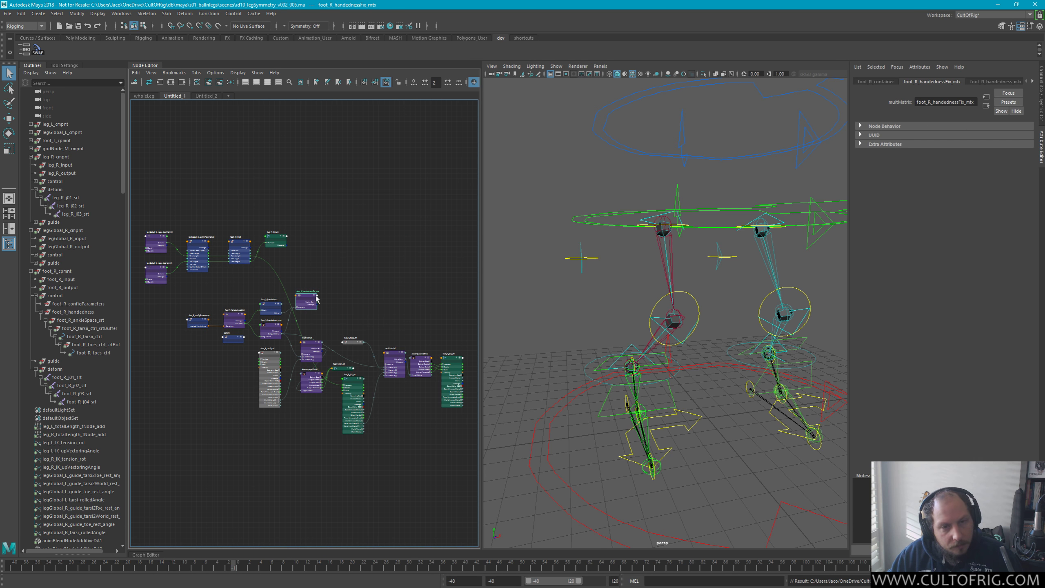
Examine how foot_R_handedness and foot_R_handedness_mtx feed foot_R_handednessFix_mtx, with its Matrix In inputs expanded
scroll(304, 301, up, 6)
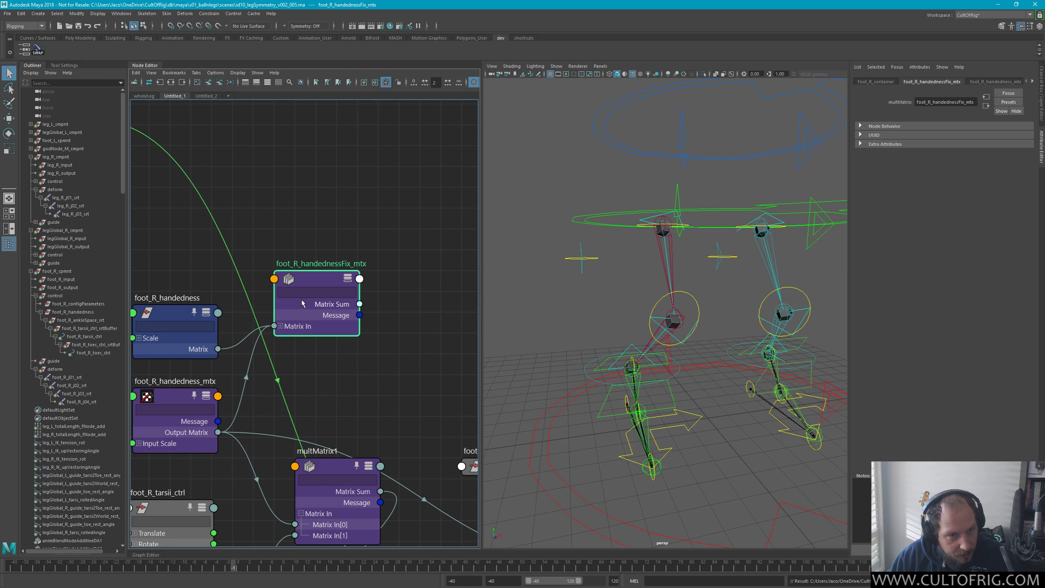
alt+middle_drag(345, 354, 425, 344)
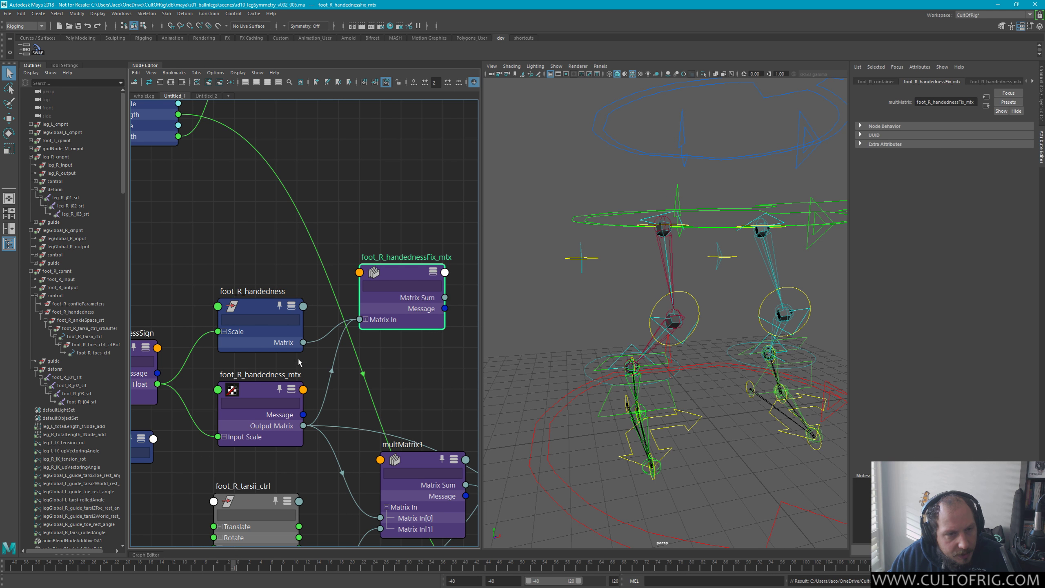
click(299, 373)
scroll(93, 342, down, 20)
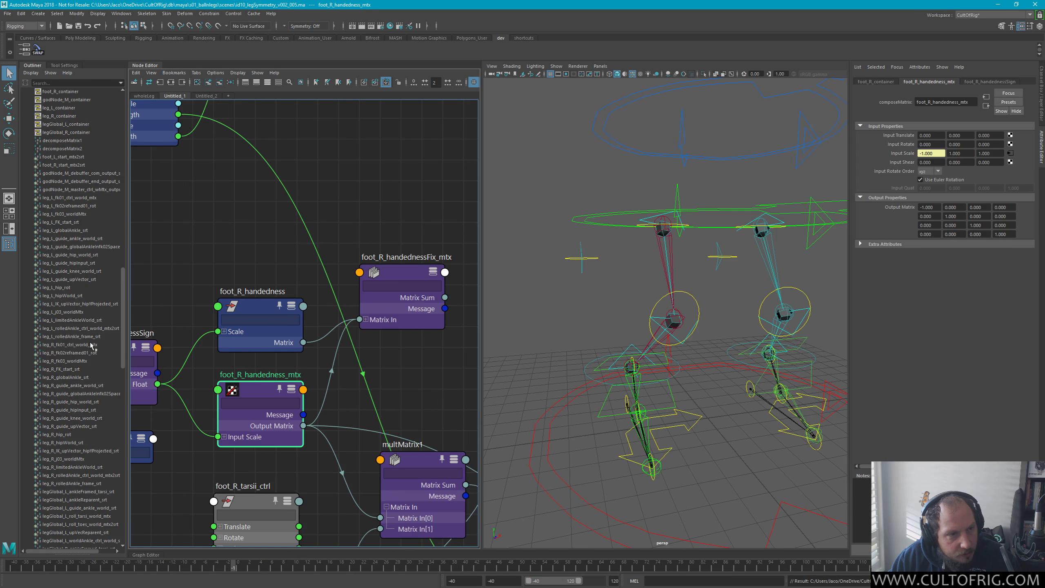
scroll(91, 346, up, 11)
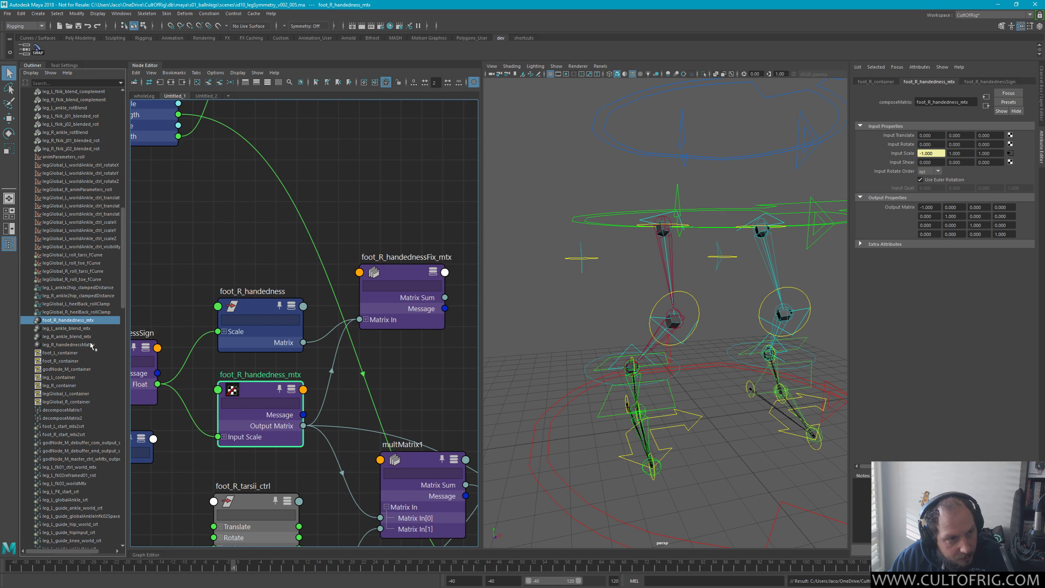
click(379, 273)
key(f)
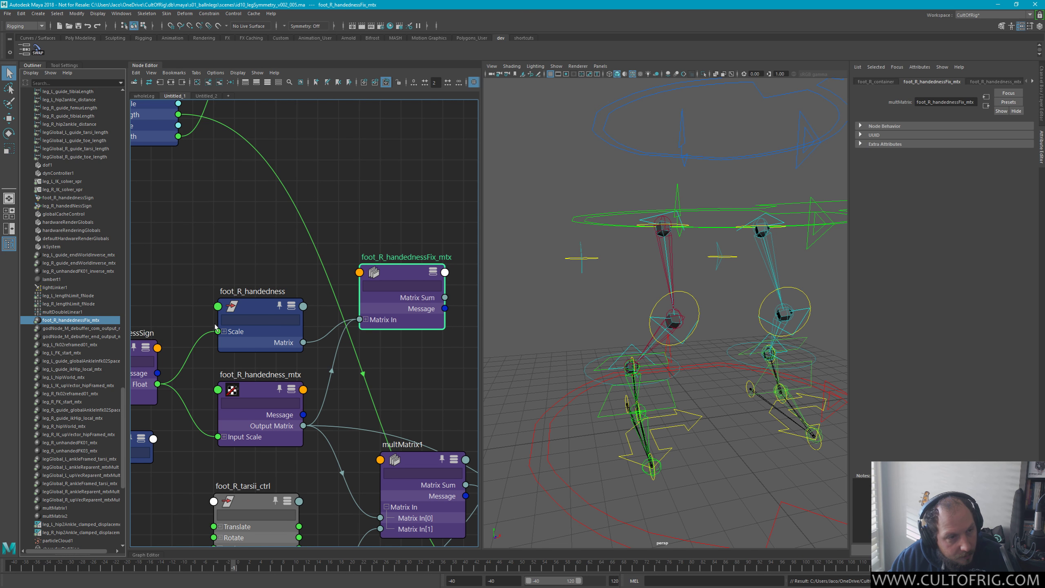
click(366, 321)
click(274, 306)
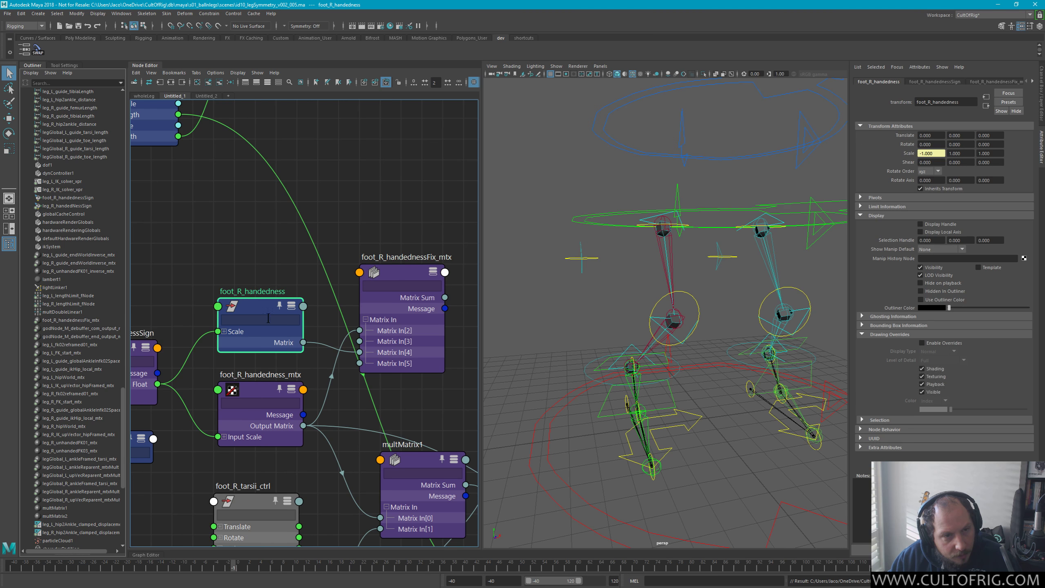
alt+middle_drag(285, 305, 236, 199)
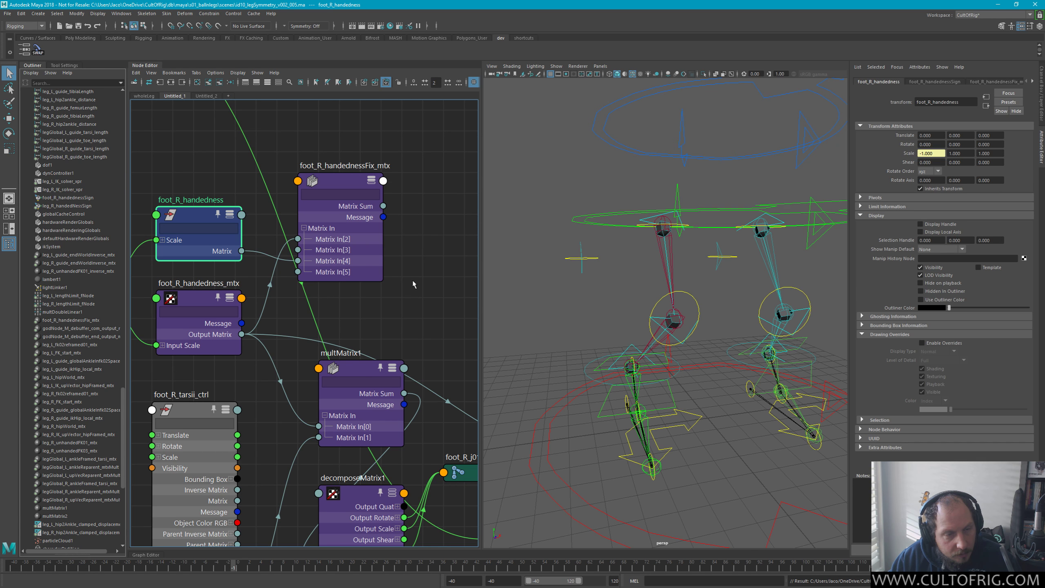
click(378, 241)
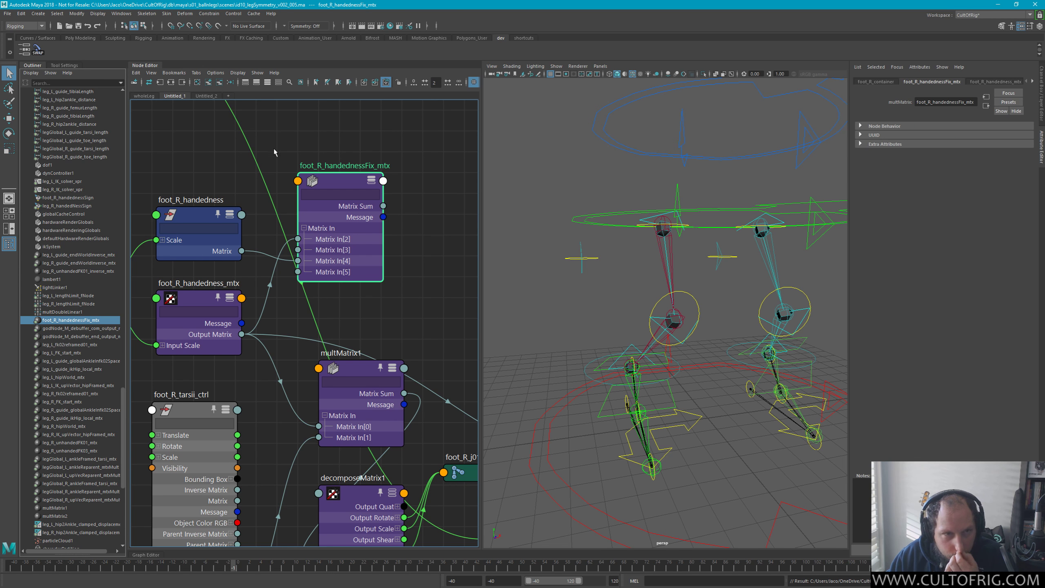
Add foot_R_start_mtx2srt and foot_R_ankleSpace_srt to the graph and move them with foot_R_handednessFix_mtx beside the handedness nodes
key(a)
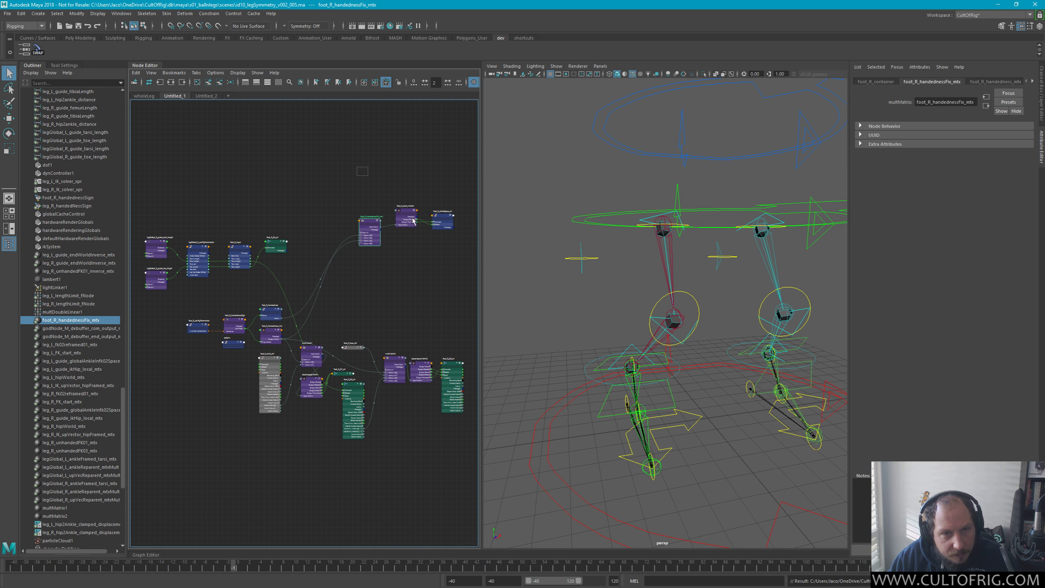
drag(362, 169, 457, 232)
drag(369, 227, 317, 290)
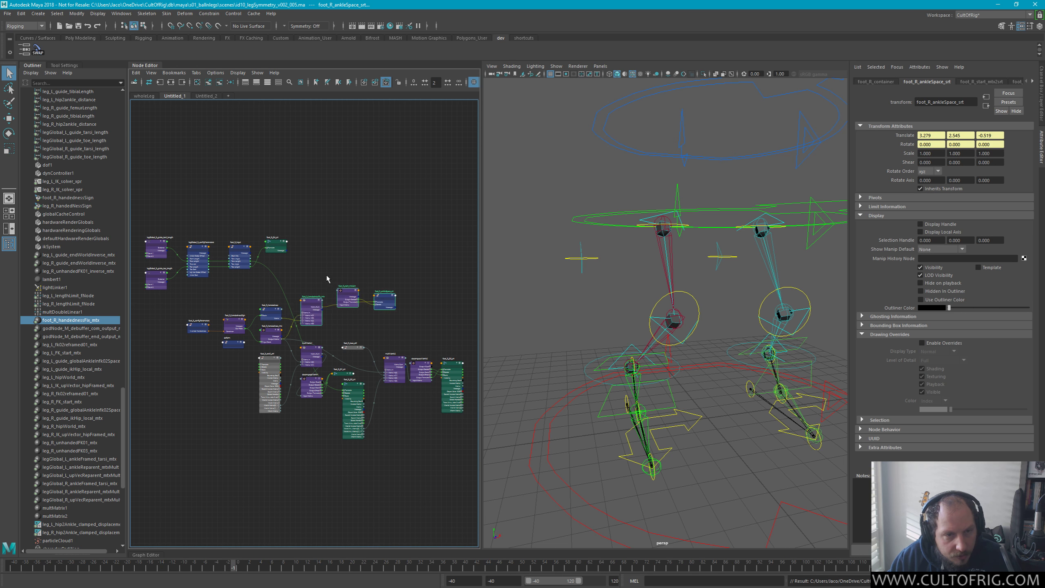
Rename foot_R_handednessFix_mtx as foot_R_start_handednessFix_mtx to match the foot_R_start_mtx2srt node it feeds
scroll(327, 273, up, 5)
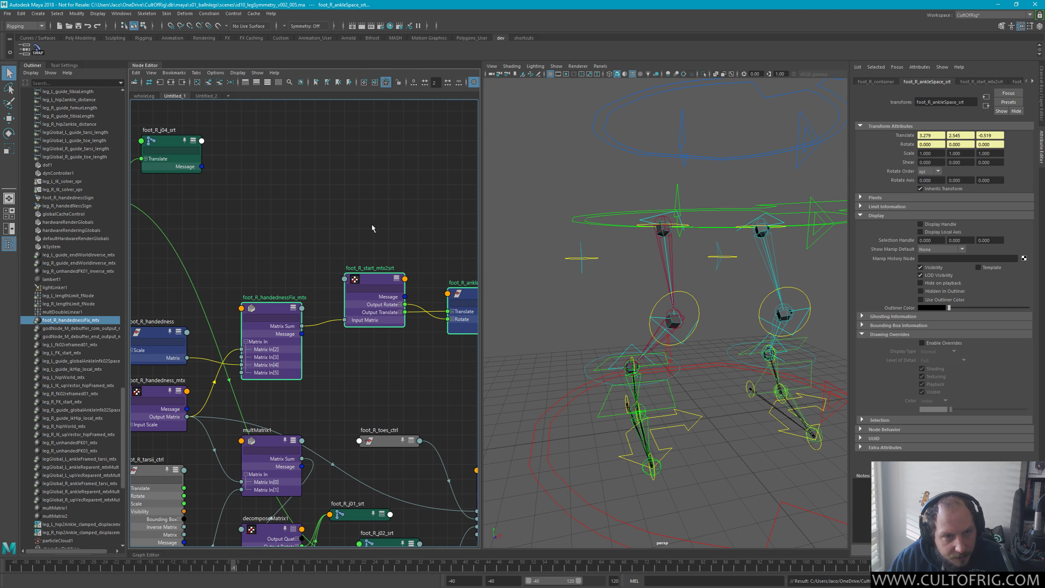
alt+middle_drag(375, 234, 309, 206)
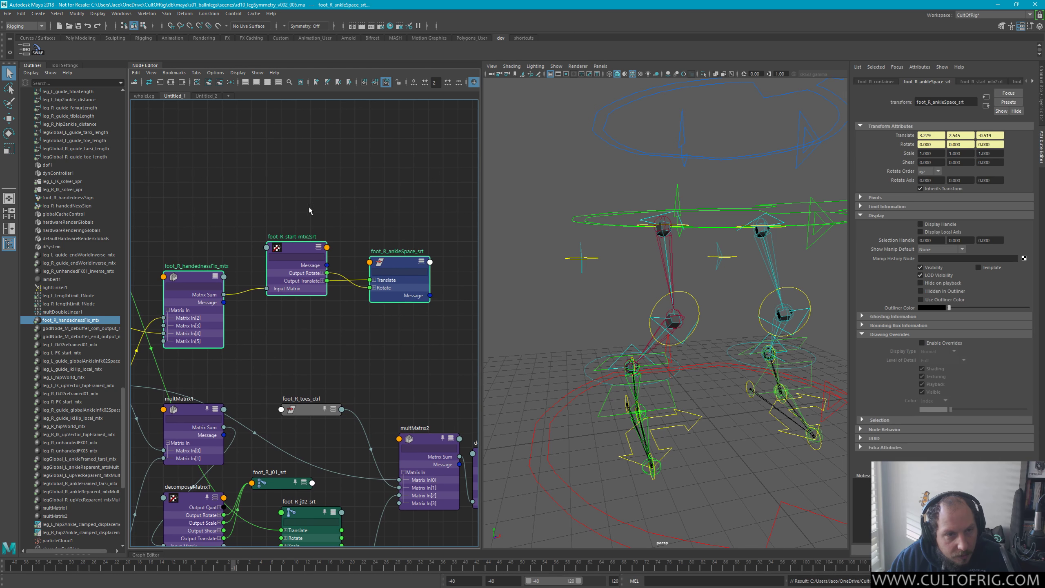
click(314, 249)
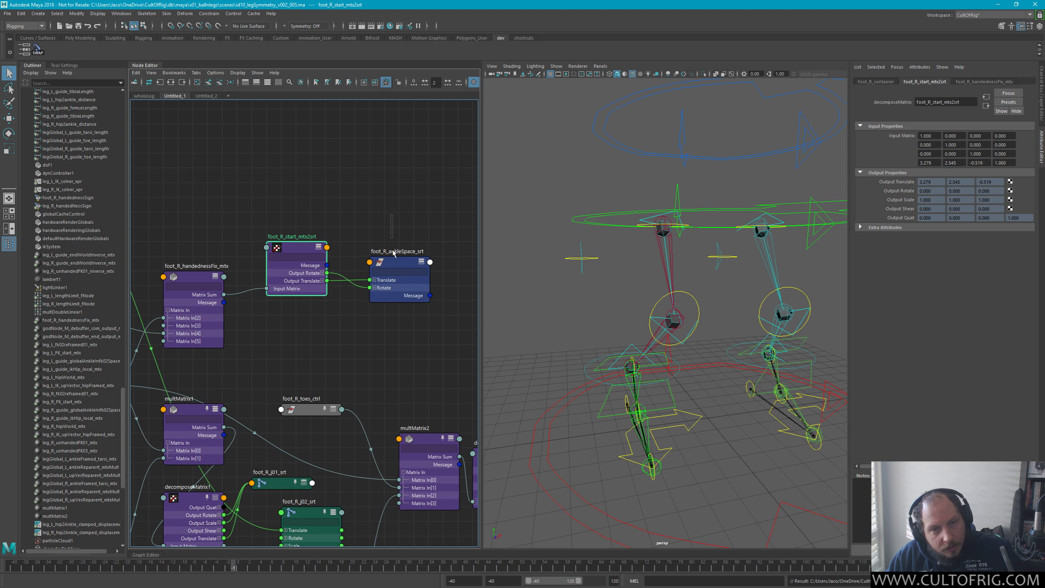
click(393, 267)
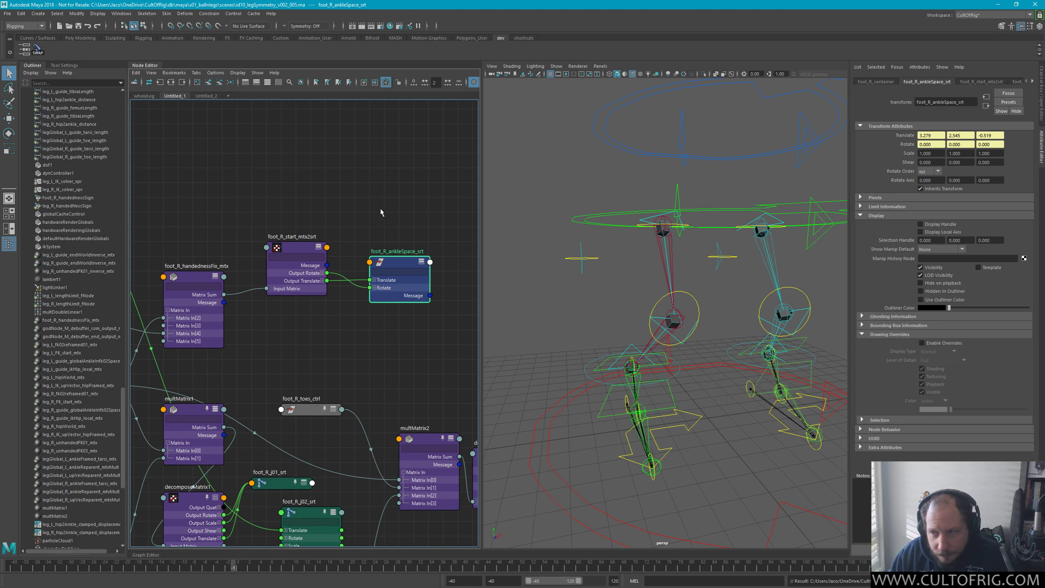
click(304, 237)
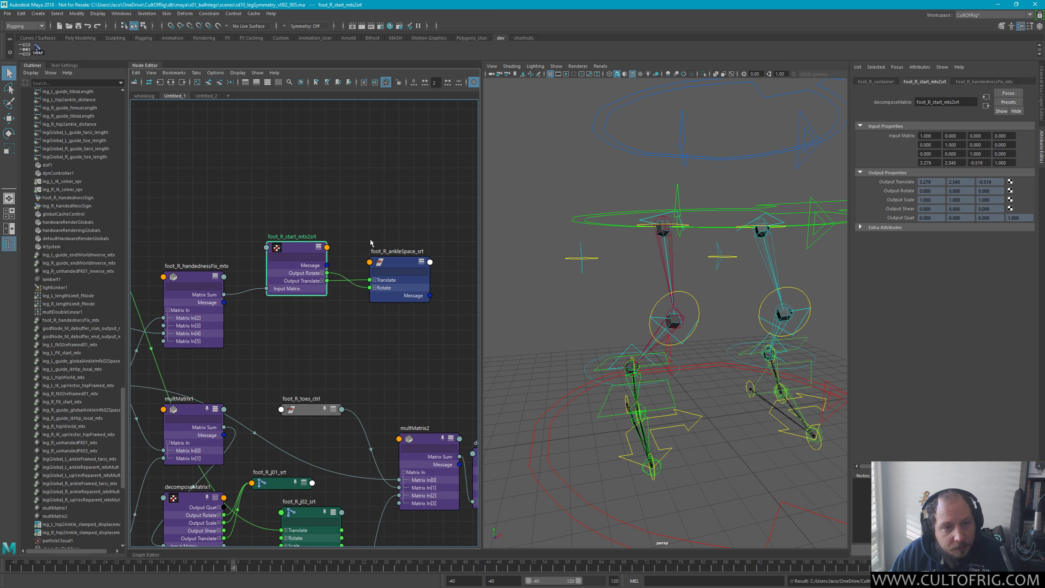
double_click(218, 265)
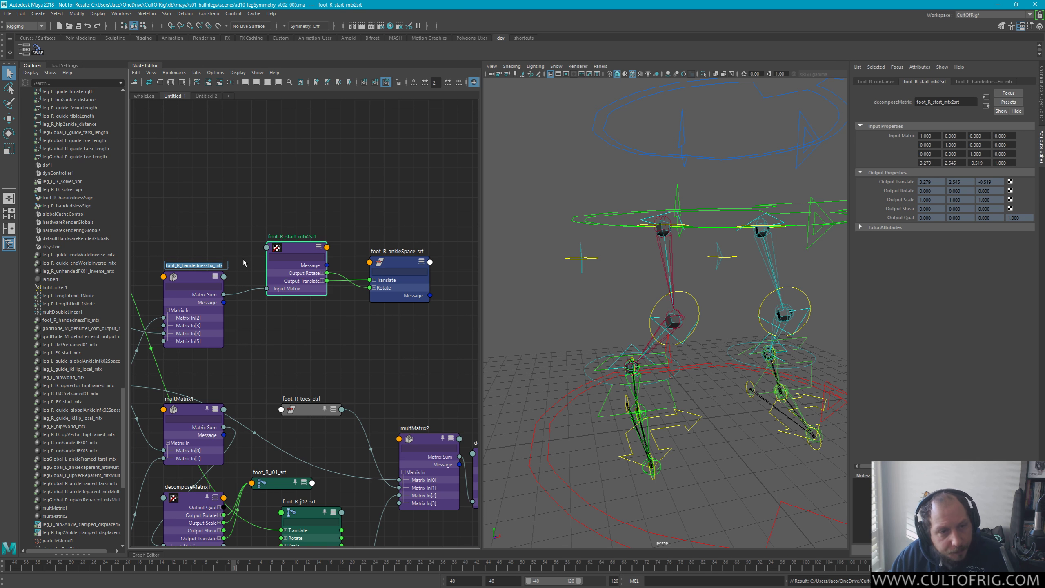
click(182, 266)
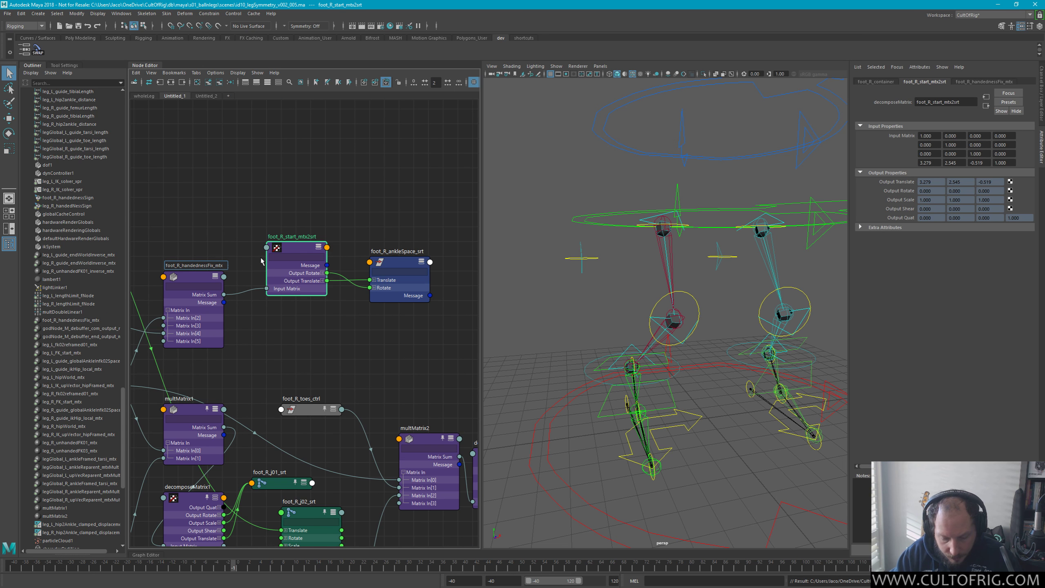
text(start_)
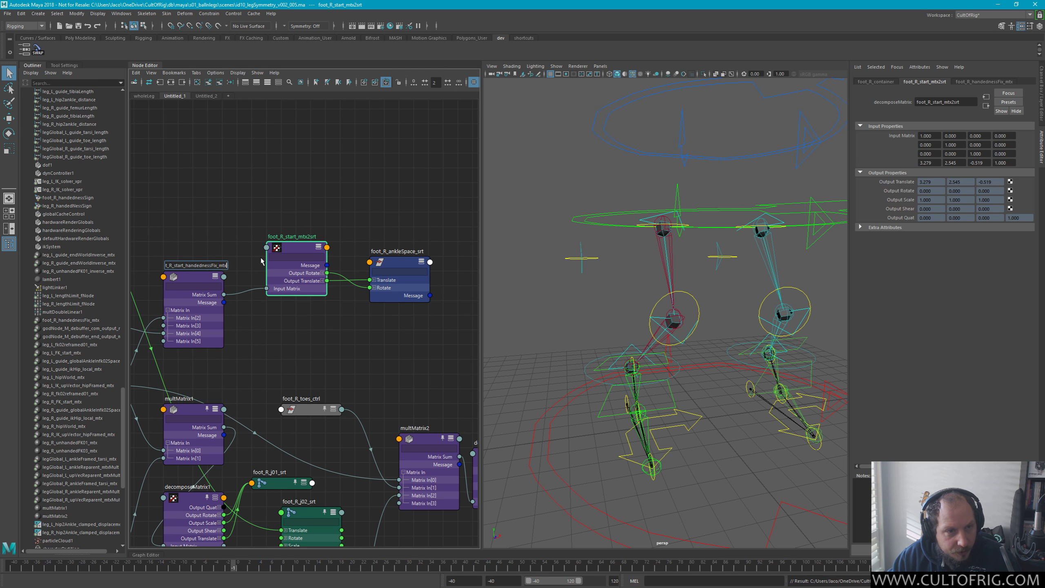
key(Return)
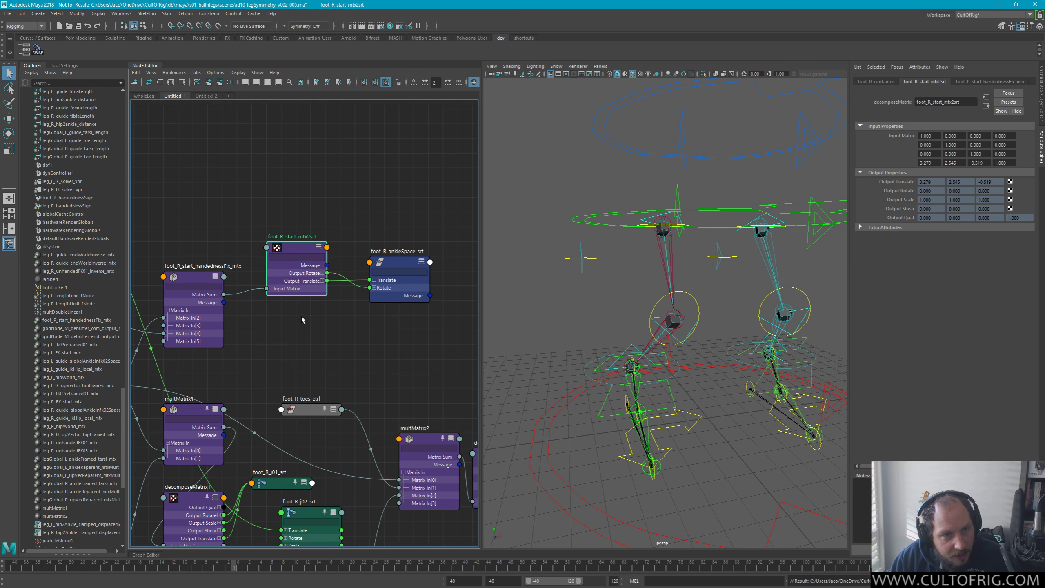
Check which joint multMatrix1 and decomposeMatrix1 drive, and locate foot_R_j01_srt in the scene hierarchy
alt+middle_drag(308, 367, 341, 280)
alt+middle_drag(220, 311, 311, 318)
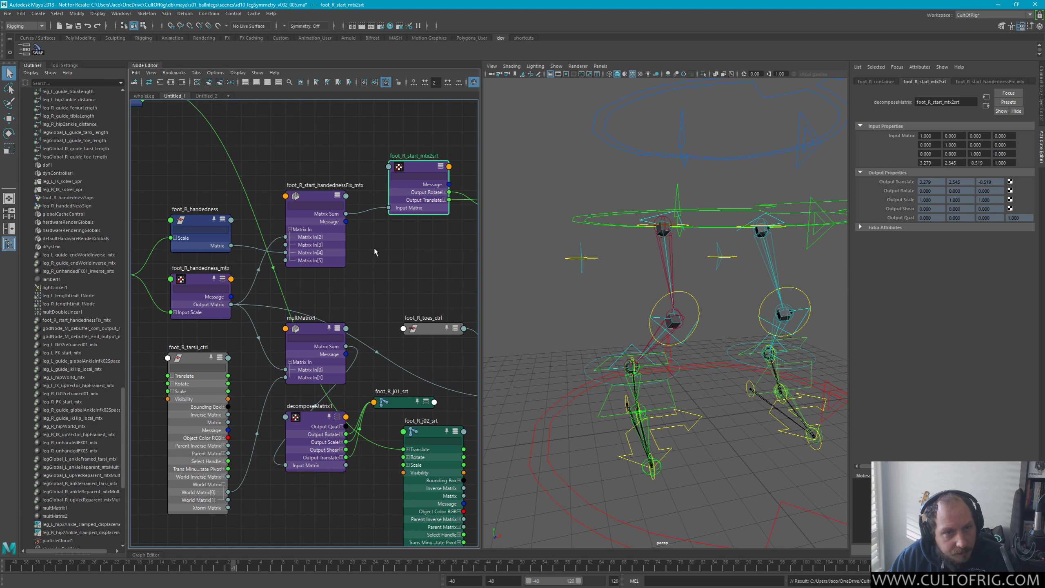
double_click(303, 318)
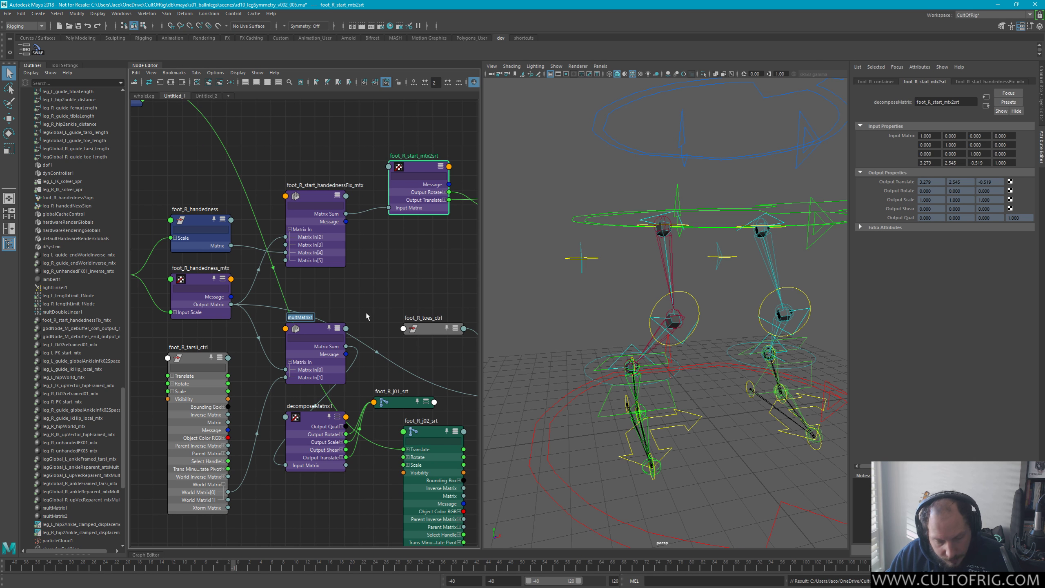
middle_drag(320, 334, 253, 321)
click(252, 321)
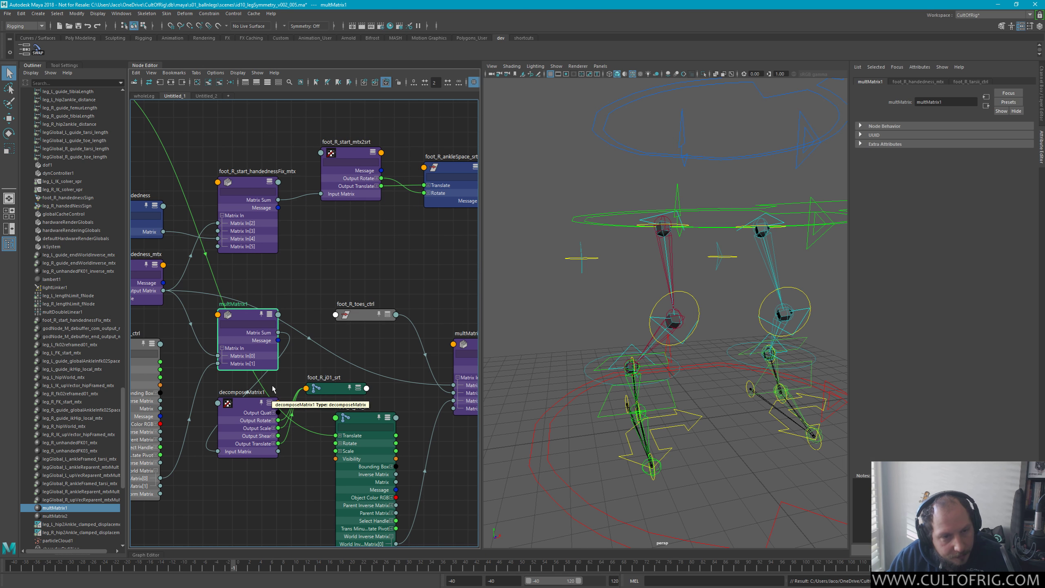
click(327, 393)
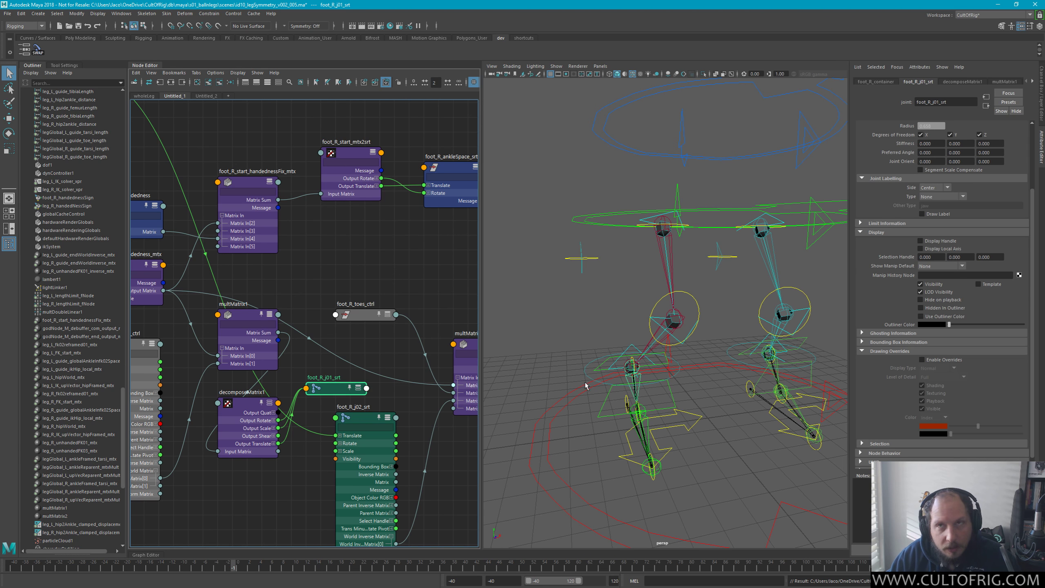
key(f)
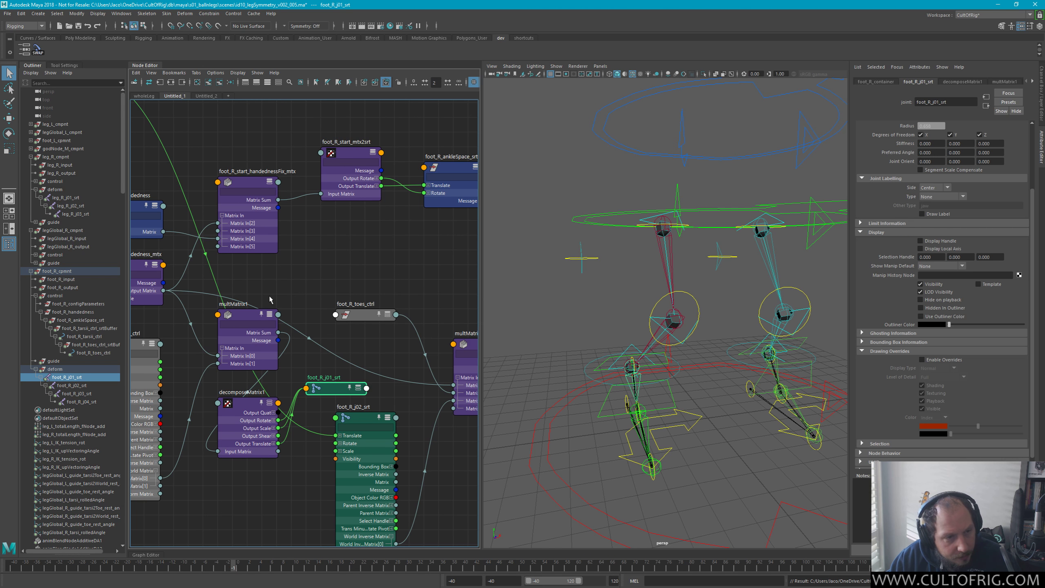
Rename multMatrix1 as foot_R_ankle_handednessFix_mtx, following the name pattern of foot_R_start_handednessFix_mtx
middle_drag(255, 312, 332, 302)
click(331, 303)
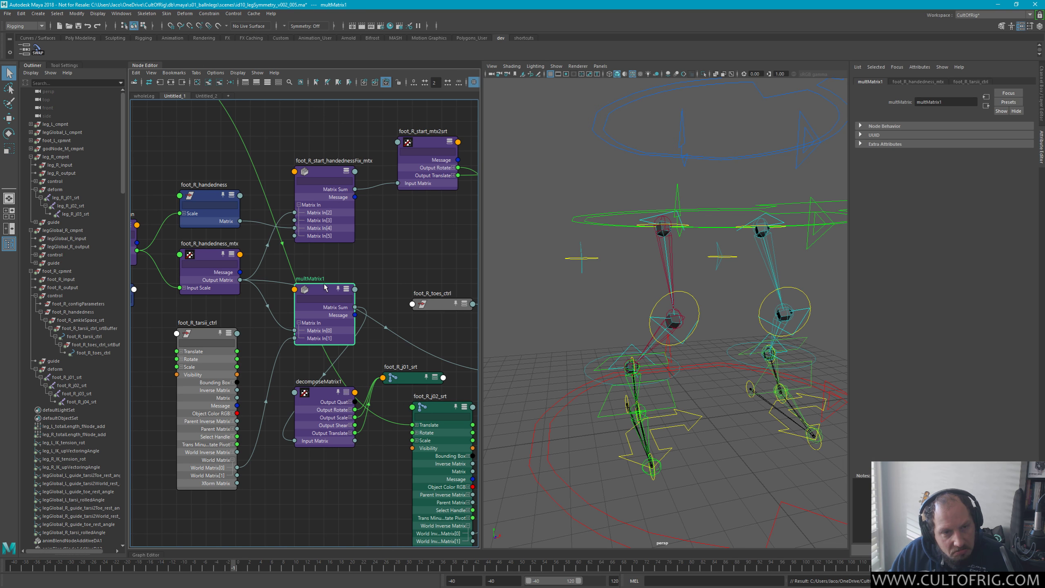
double_click(350, 160)
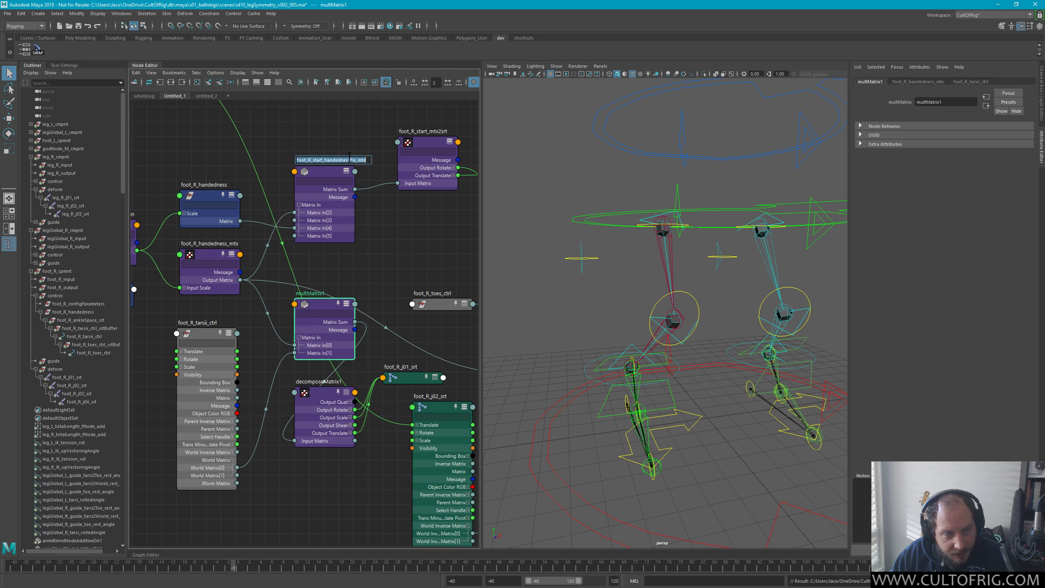
key(Return)
double_click(309, 292)
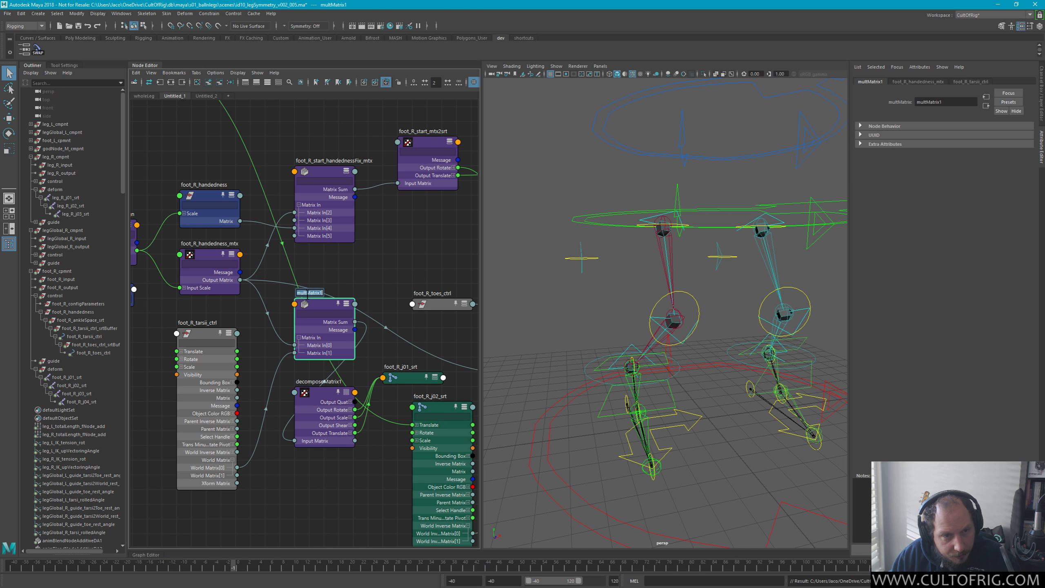
text(foot_R_start_)
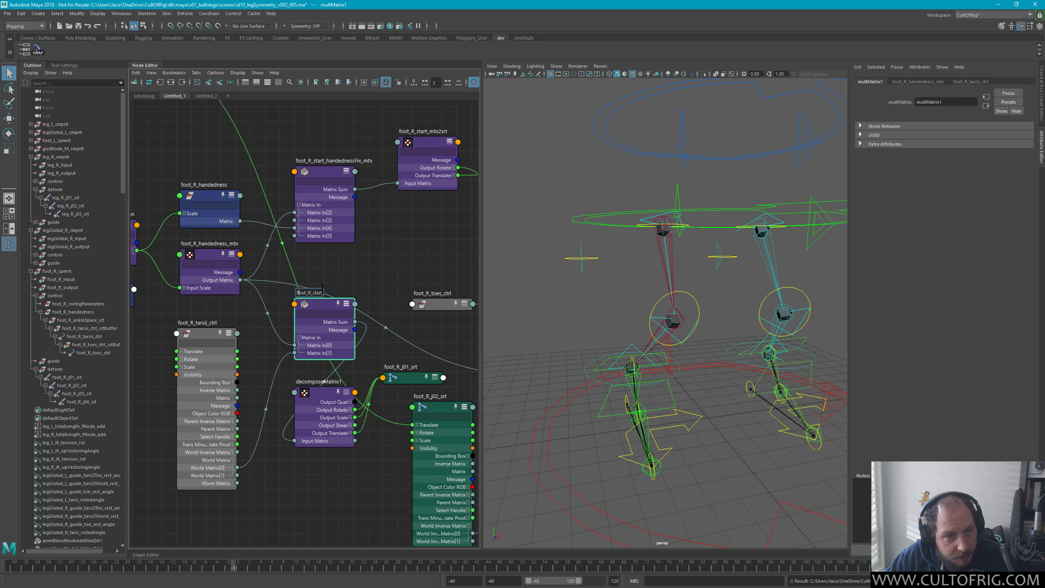
key(Right)
key(Delete)
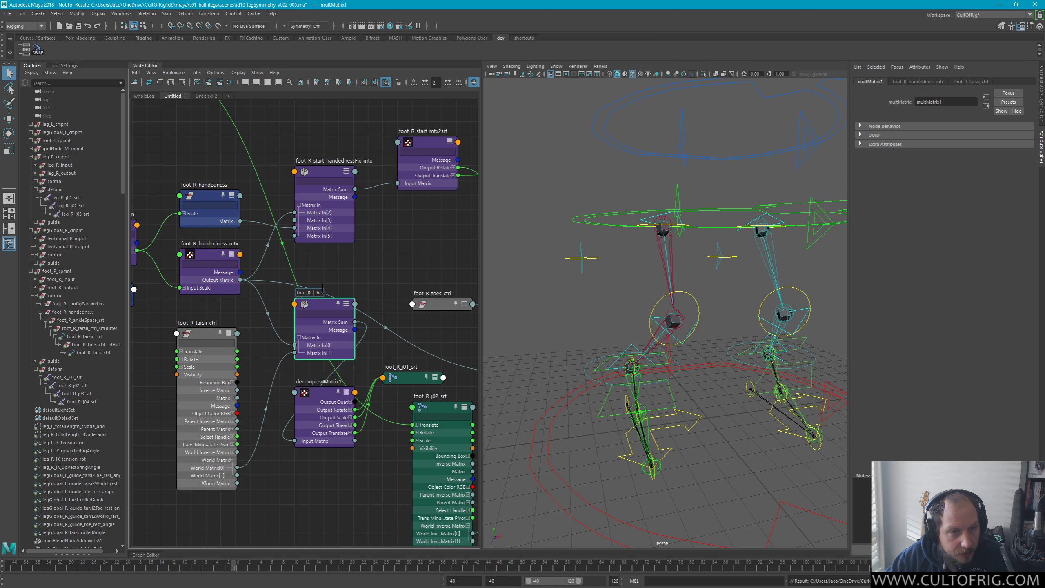
text(ankle_)
key(Return)
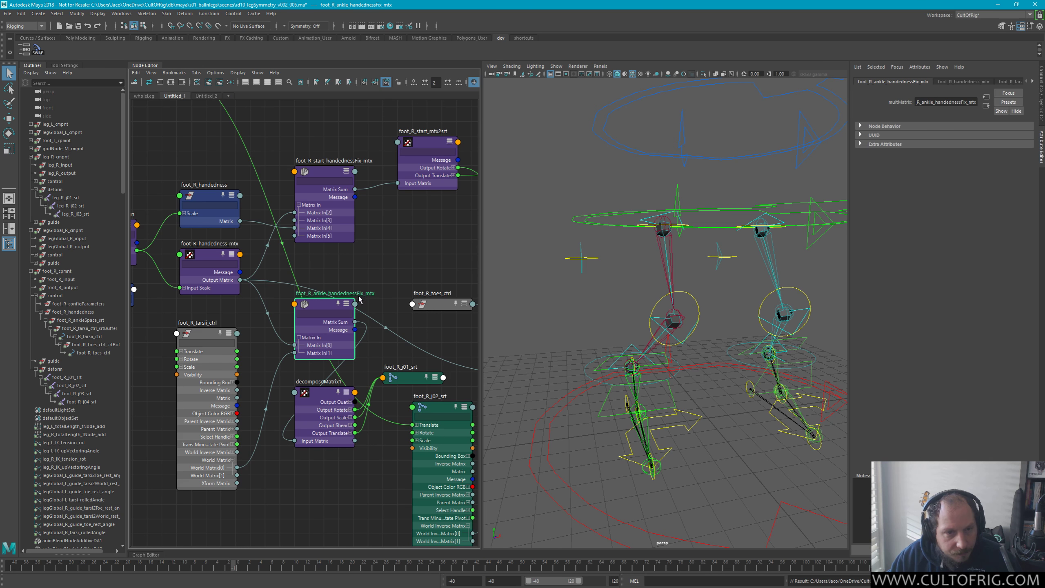
scroll(361, 296, up, 5)
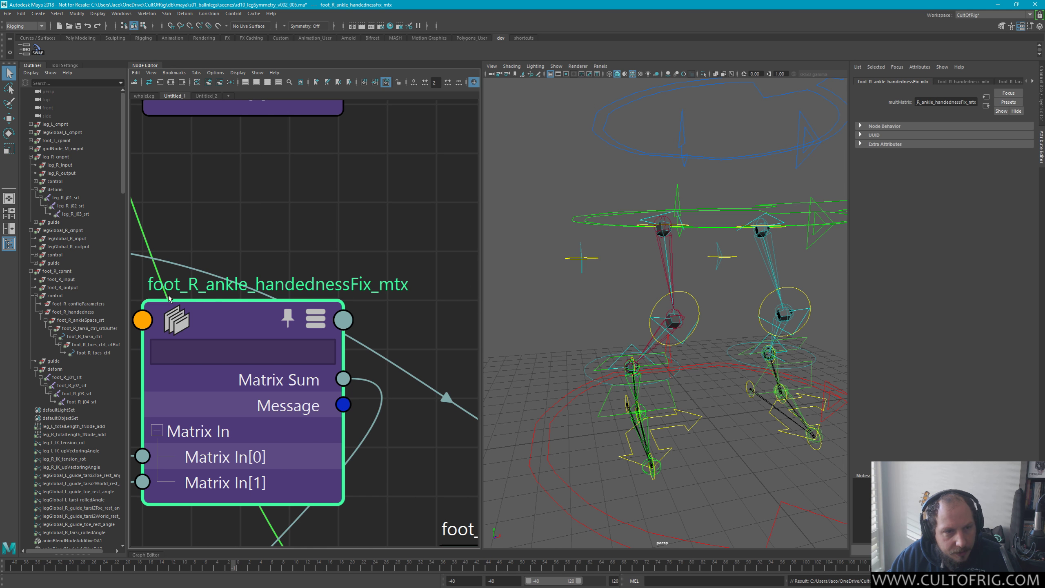
scroll(382, 279, down, 5)
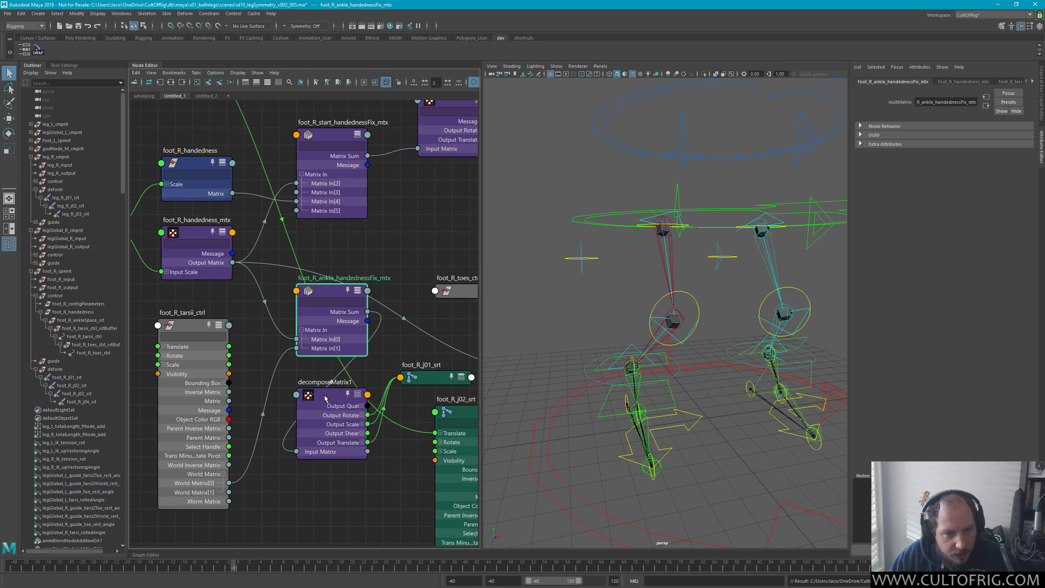
Rename decomposeMatrix1 as foot_R_aknle_mtx2srt, based on the name of foot_R_start_mtx2srt
click(341, 387)
middle_drag(381, 219, 328, 312)
double_click(400, 180)
key(ctrl+c)
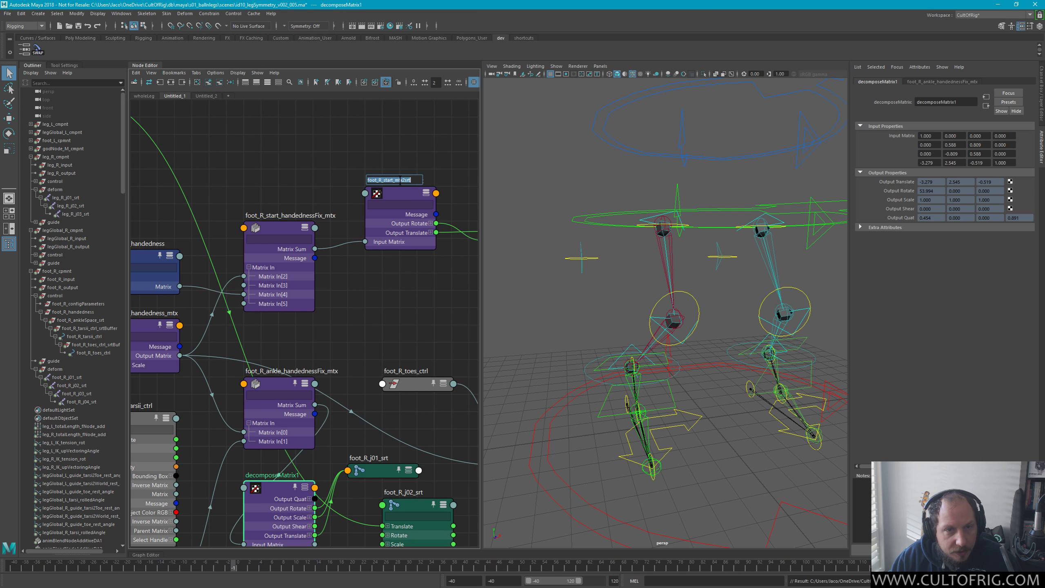
key(Return)
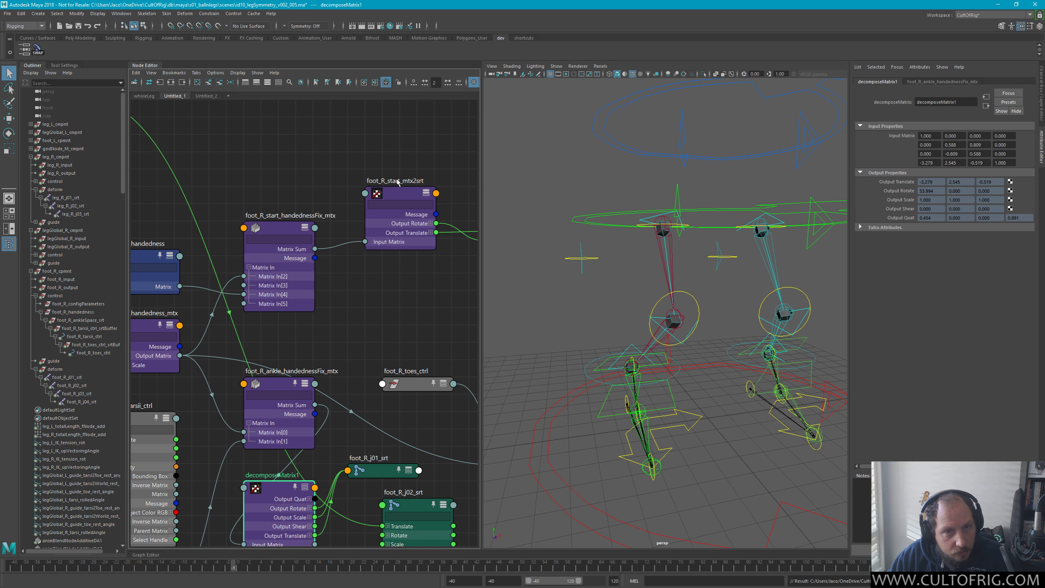
middle_drag(289, 453, 329, 360)
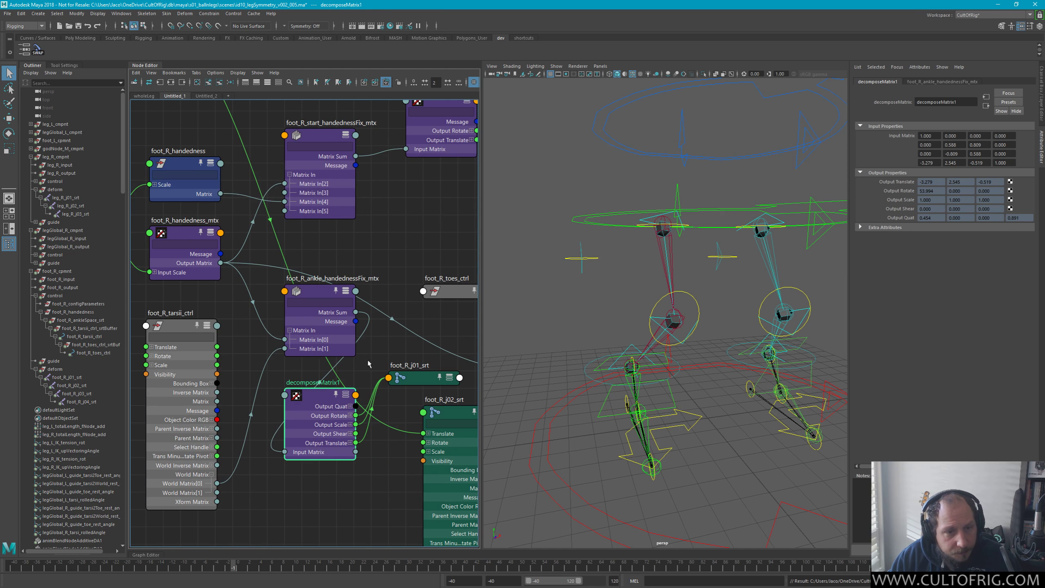
double_click(325, 382)
key(ctrl+v)
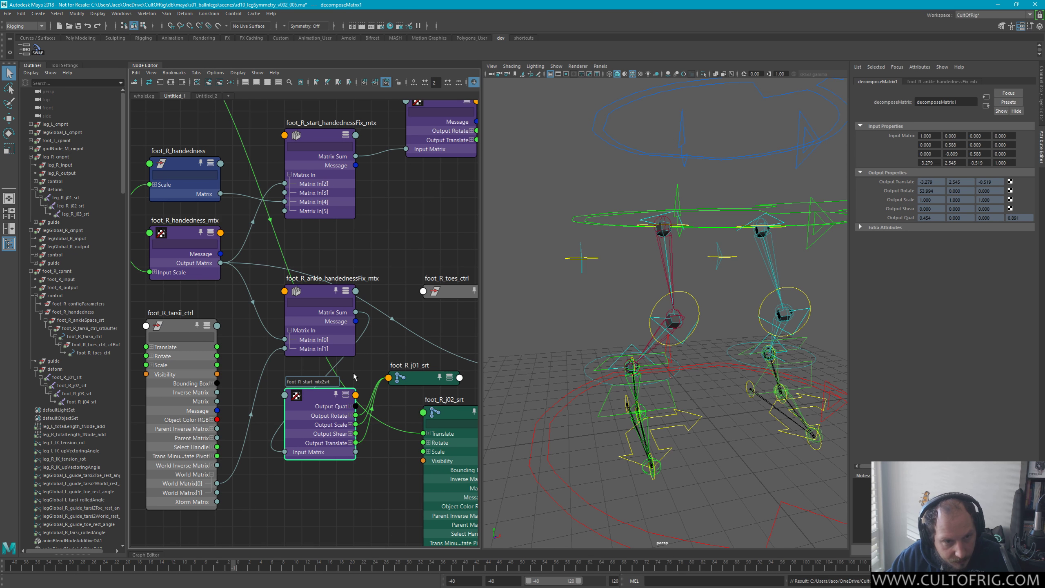
key(Right)
key(Right)
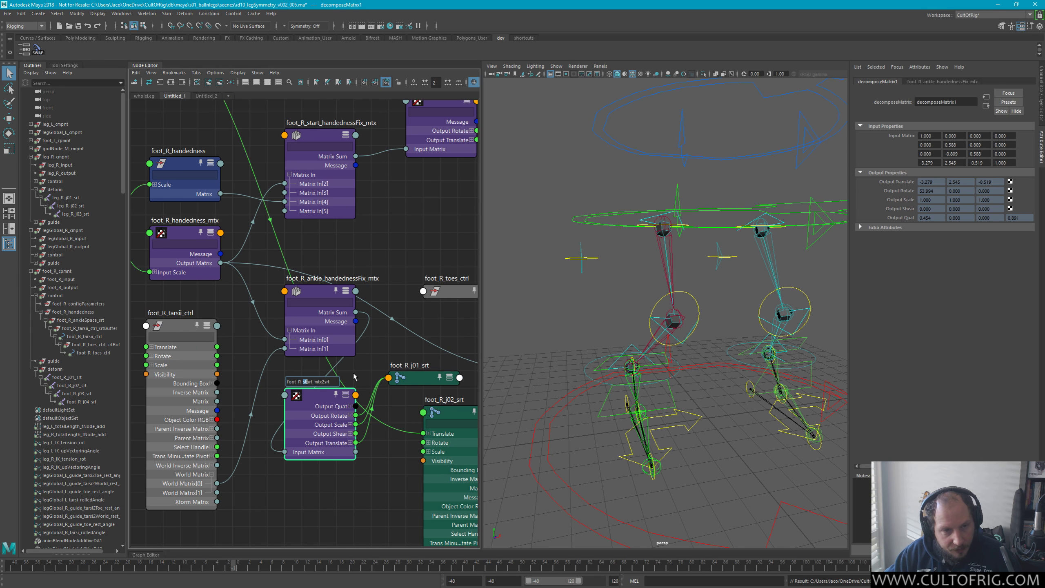
key(shift+Right)
key(shift+Right)
key(shift+Right)
key(shift+Right)
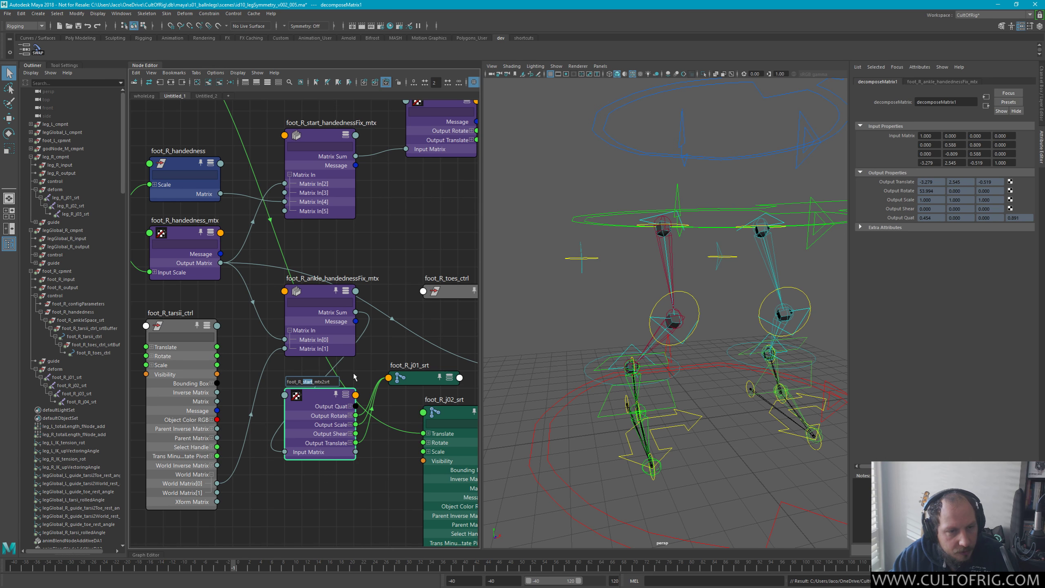
text(aknle)
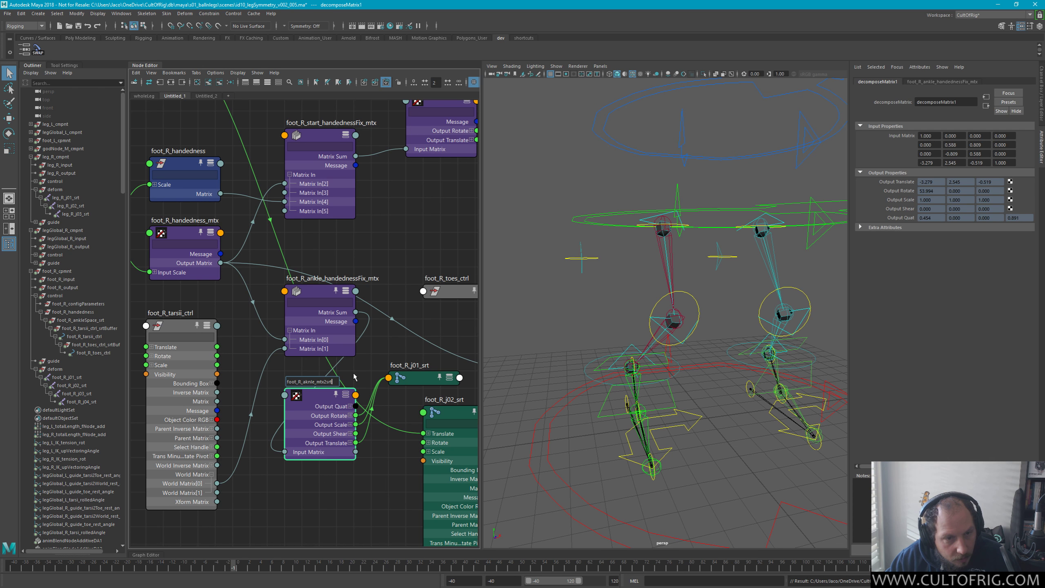
key(Return)
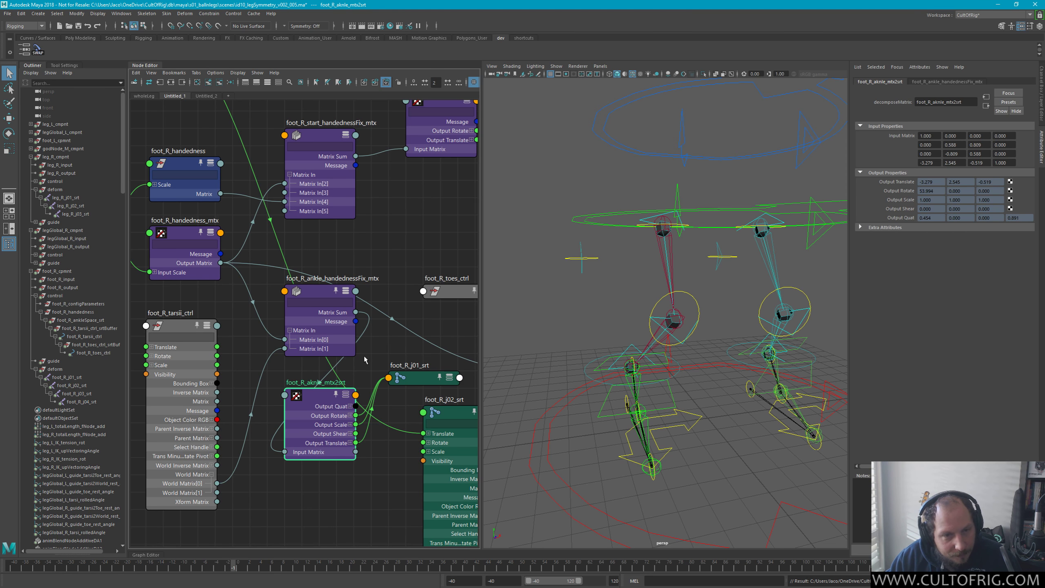
Rename multMatrix2, which combines the foot_R_toes_ctrl and foot_R_j02_srt matrices, as foot_R_toes_reframe_mtx
alt+middle_drag(423, 334, 287, 292)
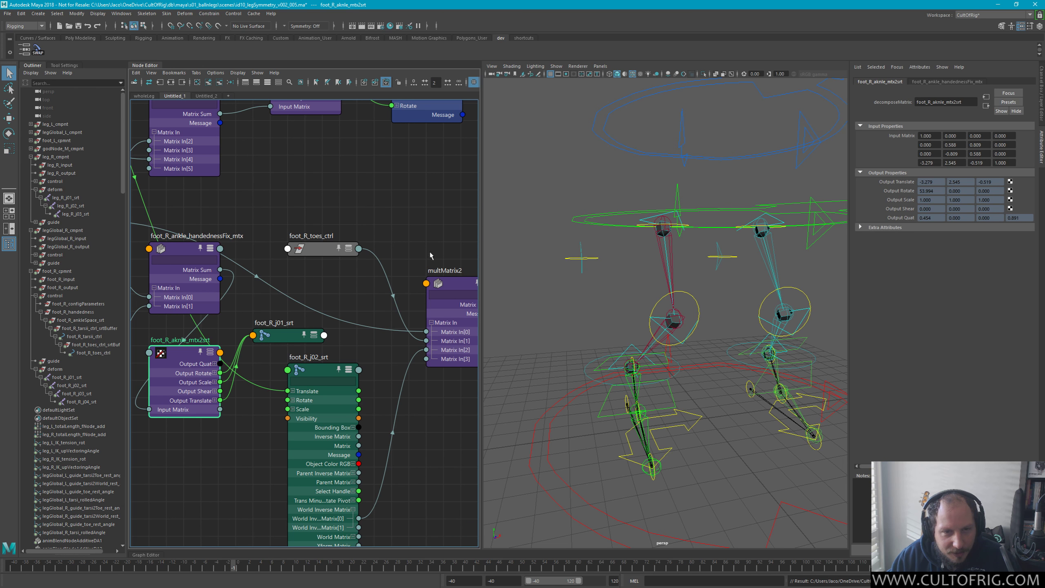
middle_drag(430, 256, 463, 296)
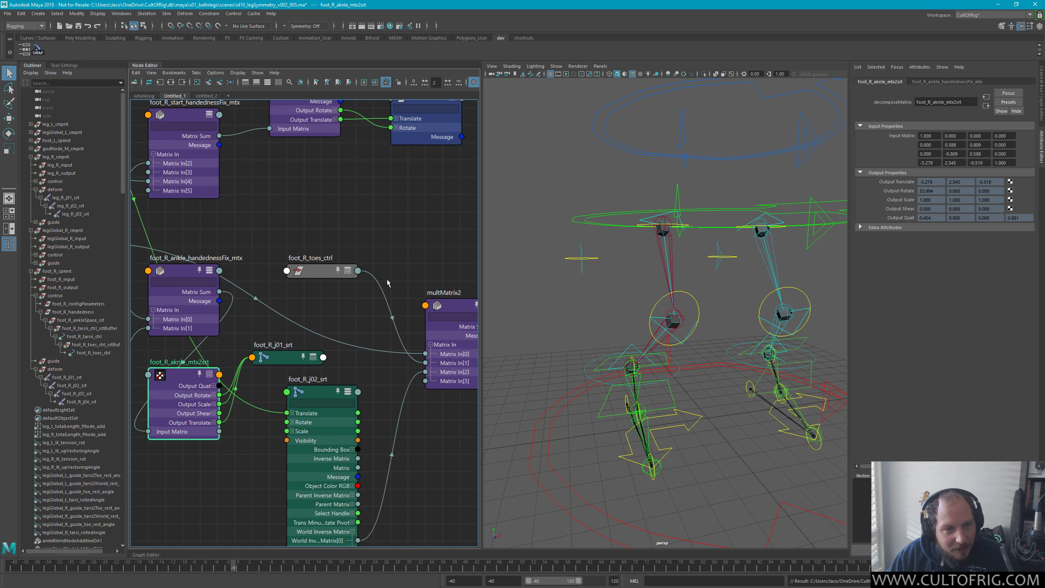
double_click(199, 257)
key(Escape)
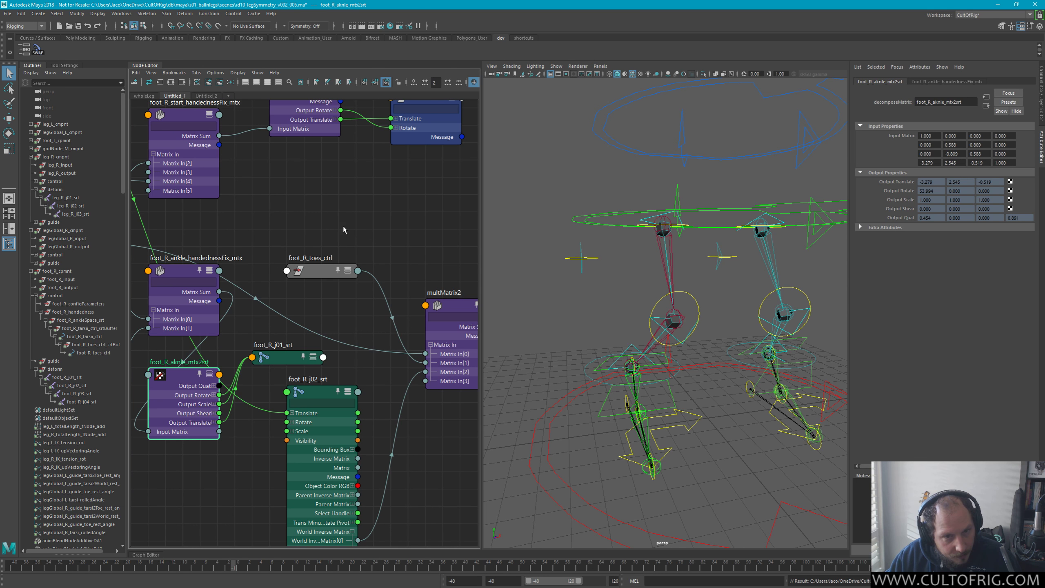
middle_drag(343, 226, 286, 223)
double_click(397, 289)
key(ctrl+v)
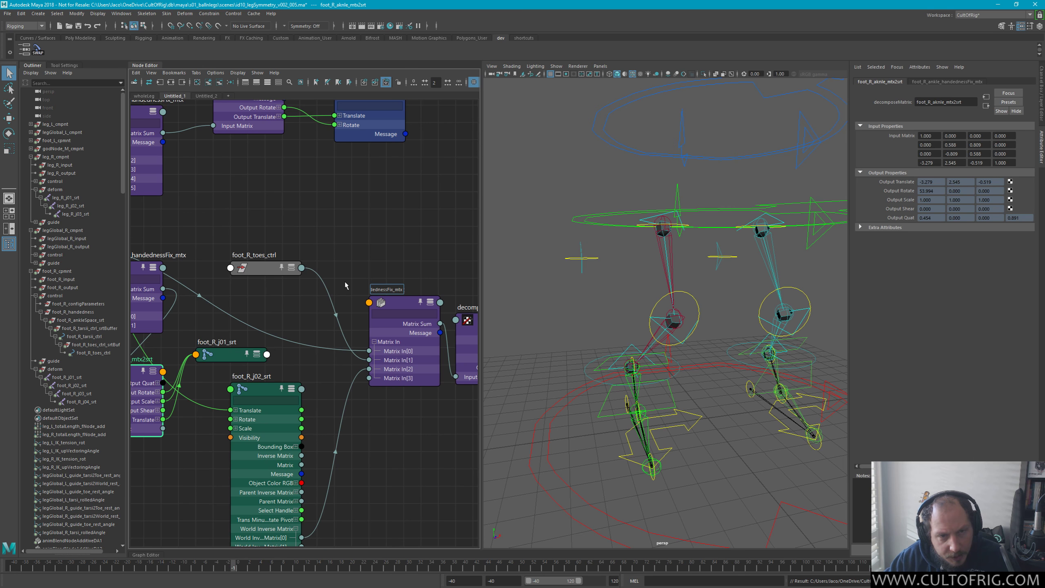
key(Home)
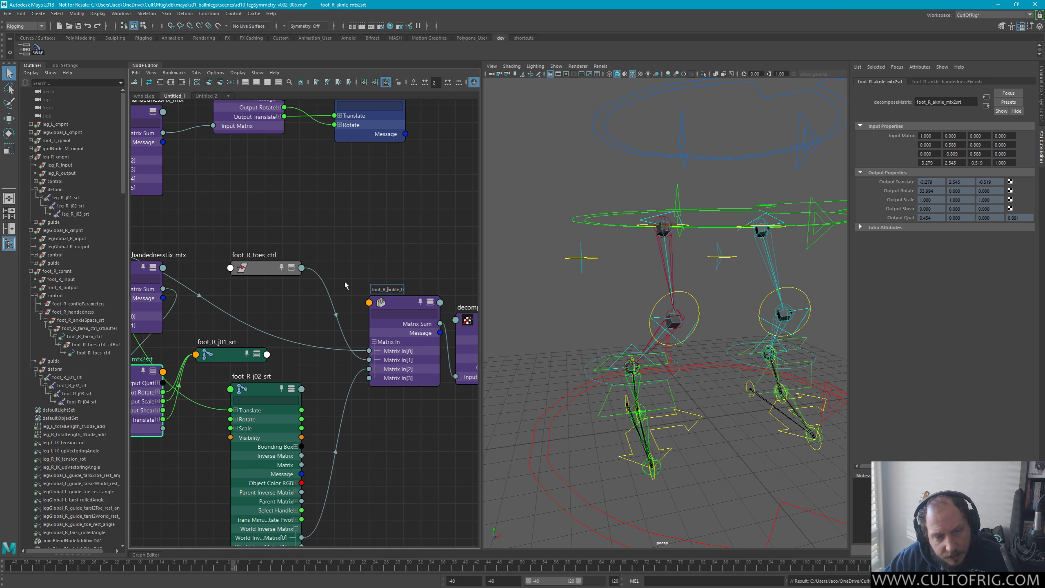
key(shift+Right)
key(shift+Right)
key(shift+Right)
key(shift+Right)
key(shift+Right)
key(shift+Right)
key(shift+Right)
key(shift+Right)
key(shift+Right)
key(shift+Right)
key(shift+Right)
key(shift+Right)
key(shift+Right)
key(shift+Right)
key(shift+Right)
key(shift+Right)
key(shift+Right)
key(shift+Right)
key(shift+Right)
key(shift+Right)
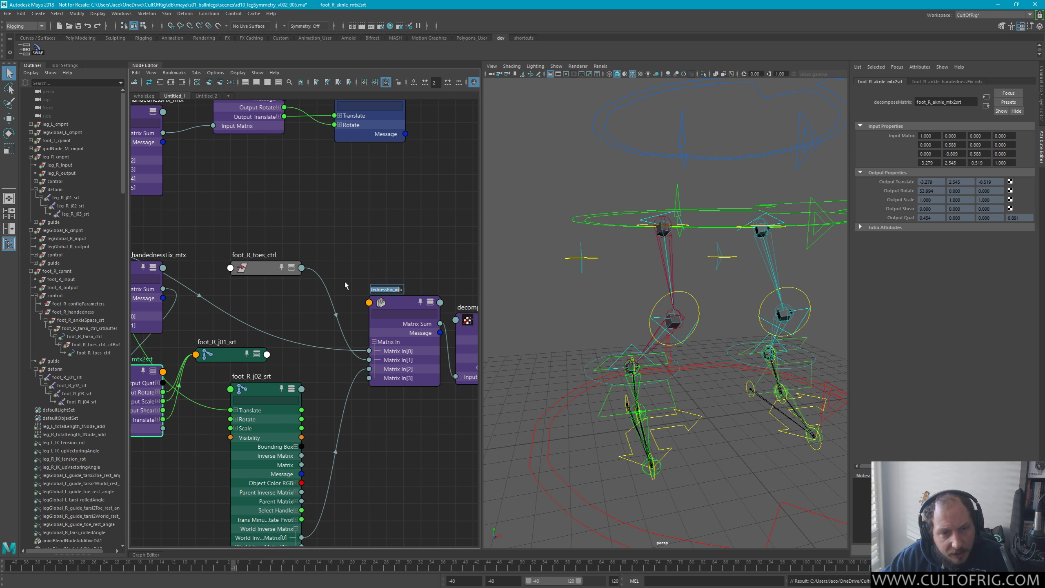
key(shift+Left)
key(shift+Left)
key(shift+Left)
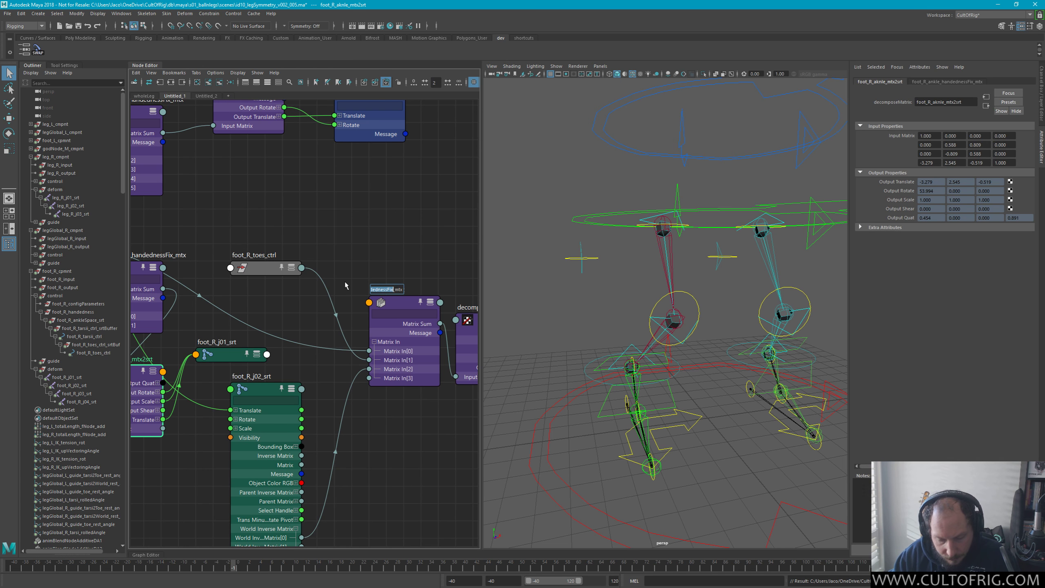
text(toes)
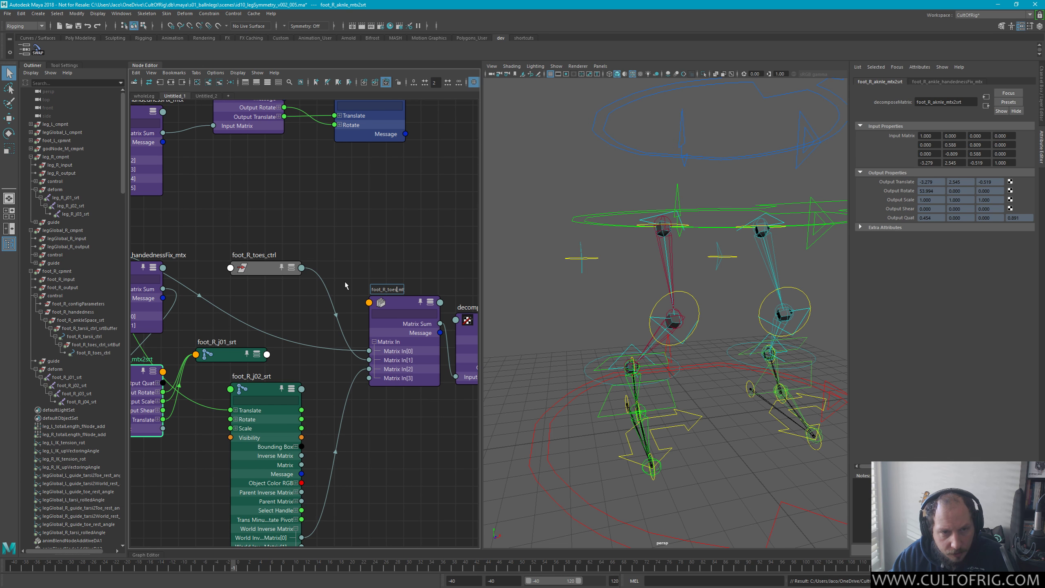
text(_reframe)
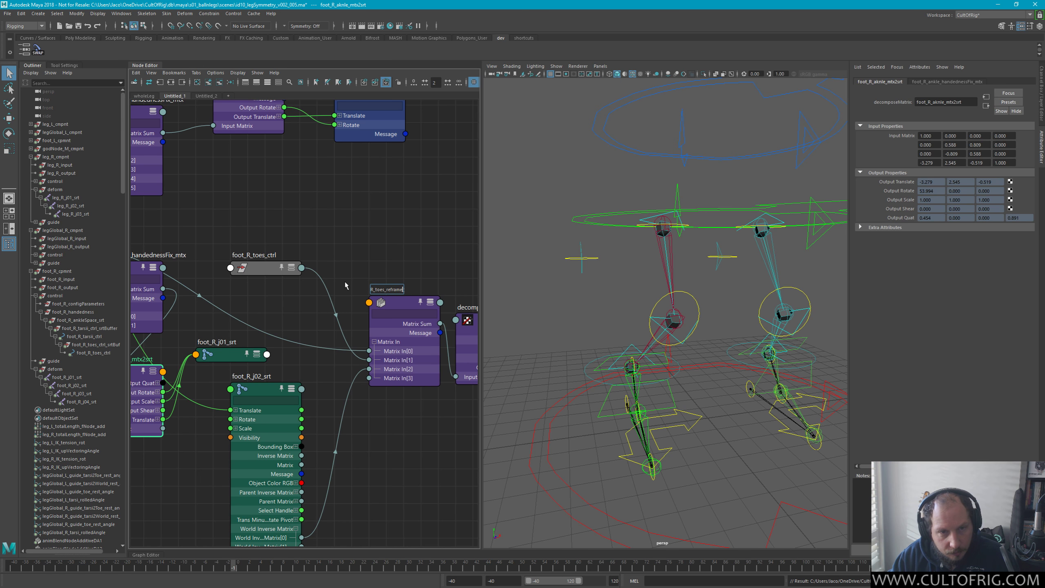
key(Return)
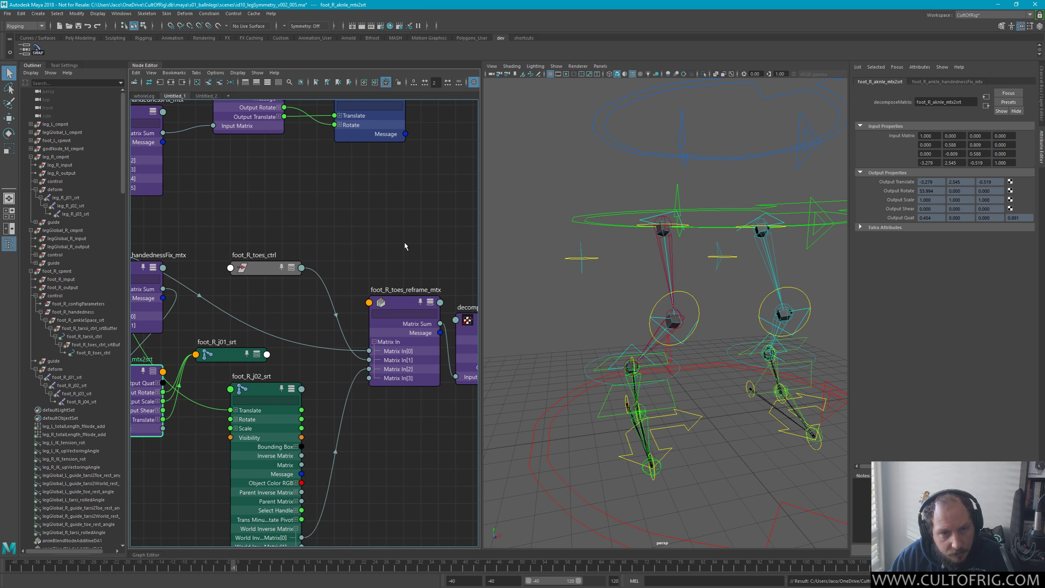
Rename decomposeMatrix2 as foot_R_toes_reframe_mtx2srt to match the foot_R_toes_reframe_mtx node that feeds it
middle_drag(423, 265, 333, 275)
double_click(329, 300)
key(ctrl+c)
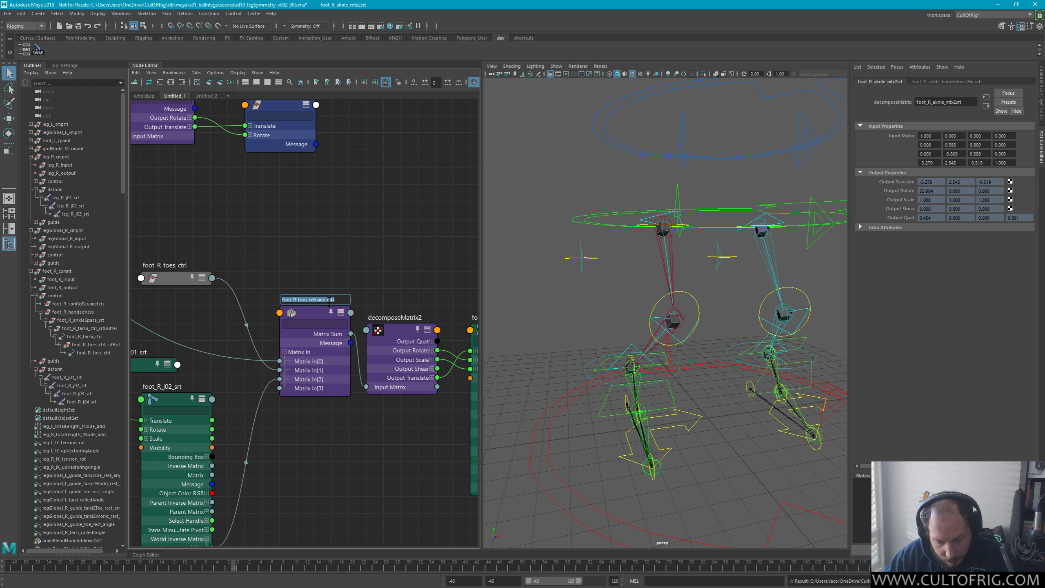
double_click(388, 316)
key(ctrl+v)
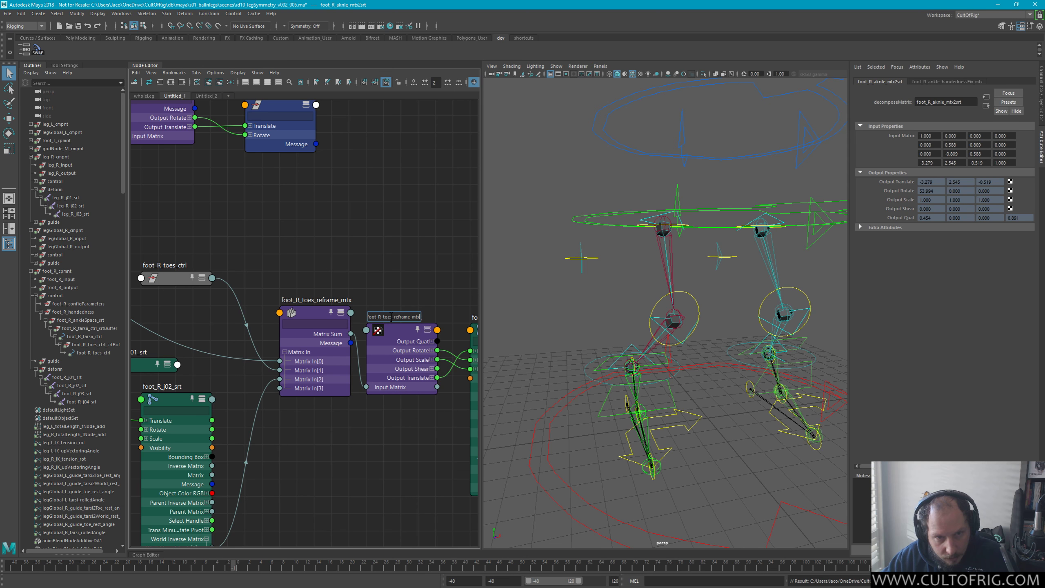
key(shift+End)
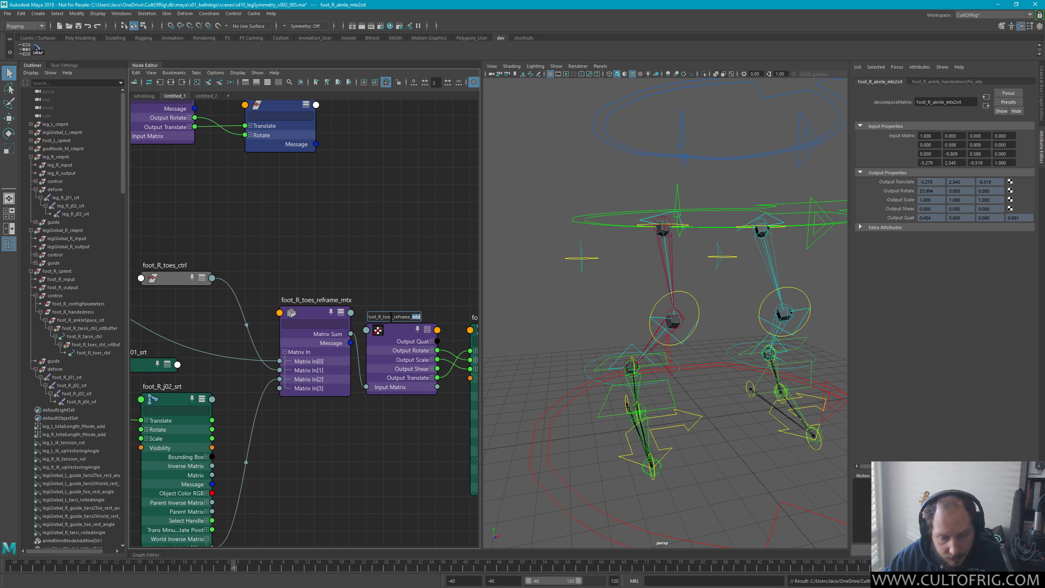
key(End)
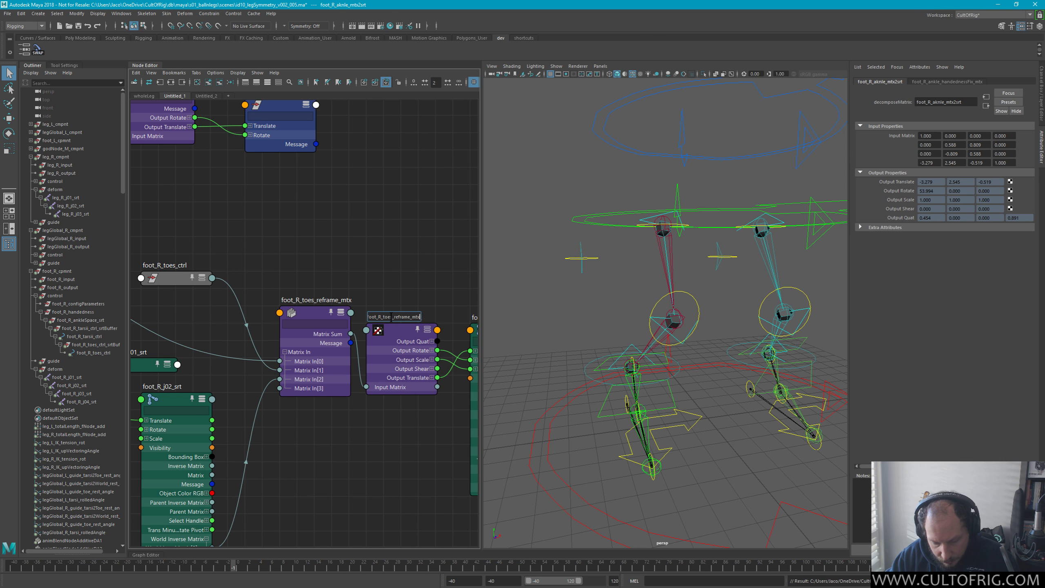
text(2srt)
key(Return)
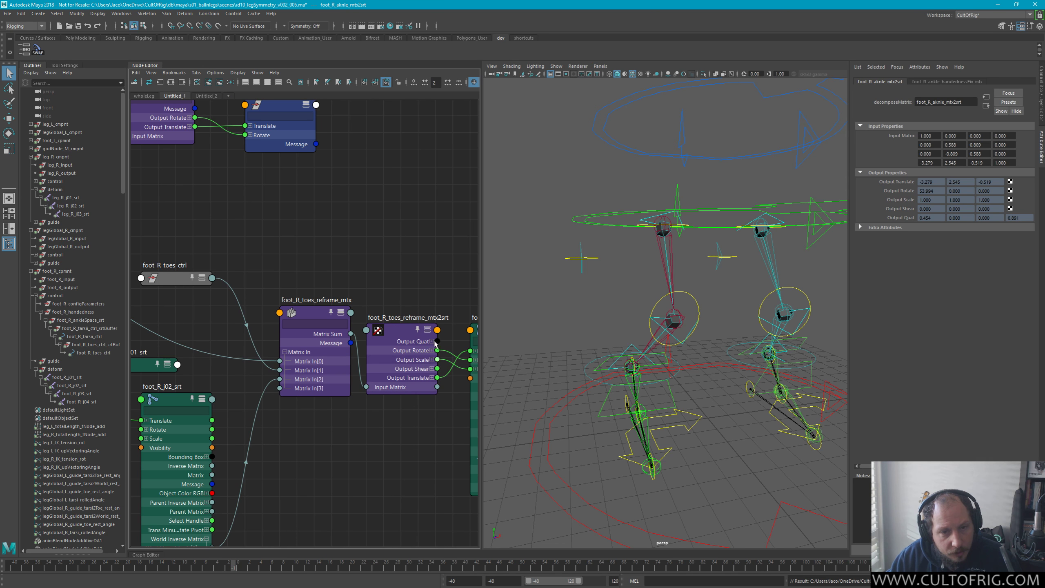
Check foot_R_ankleSpace_srt and its inputs, and move foot_R_toes_reframe_mtx2srt level with foot_R_toes_reframe_mtx in the graph
alt+middle_drag(400, 247, 398, 335)
alt+middle_drag(153, 155, 242, 164)
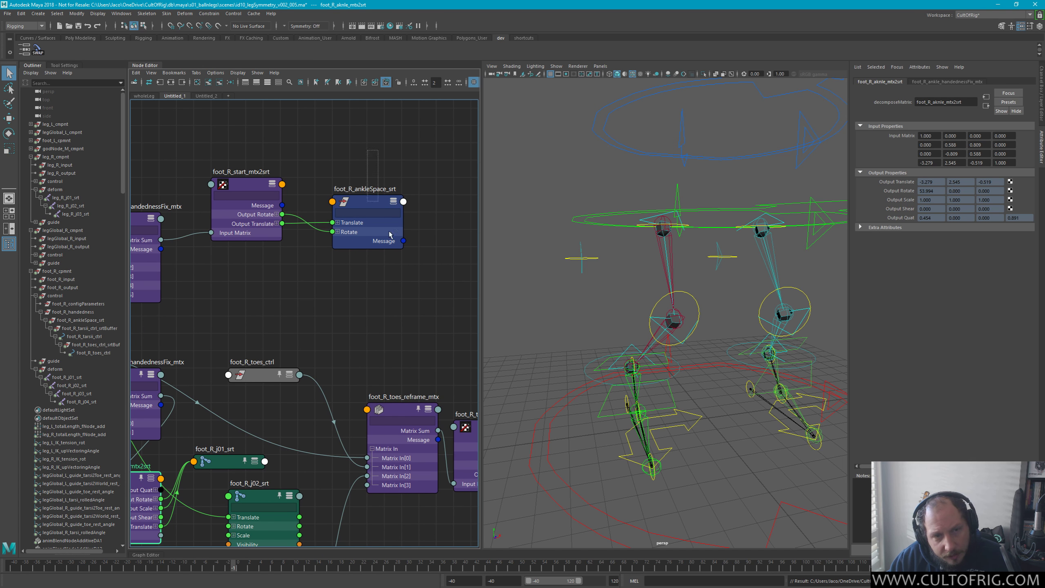
click(354, 211)
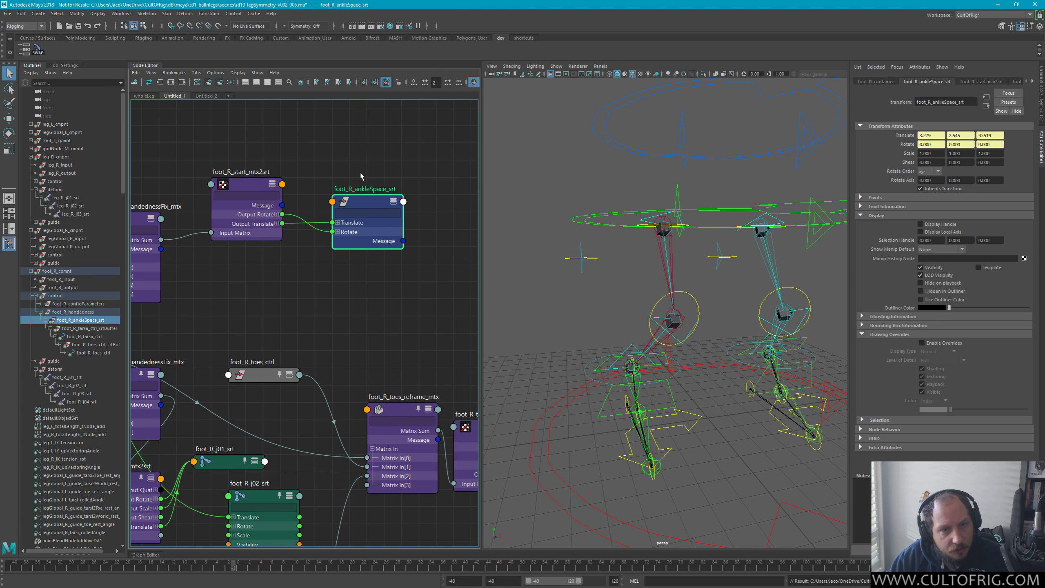
scroll(359, 260, up, 1)
alt+middle_drag(336, 444, 114, 343)
click(346, 394)
drag(326, 394, 326, 370)
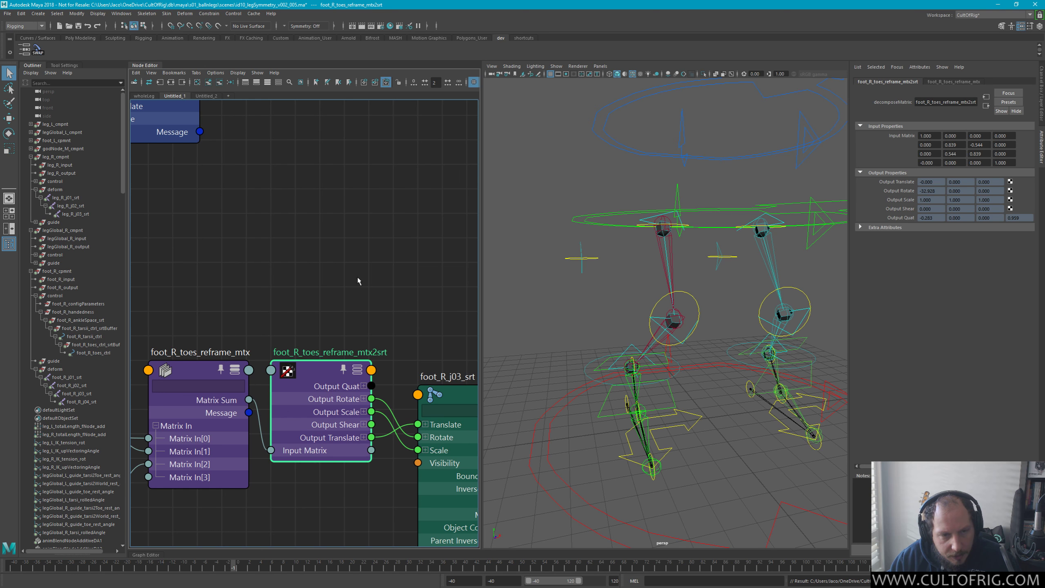
click(368, 293)
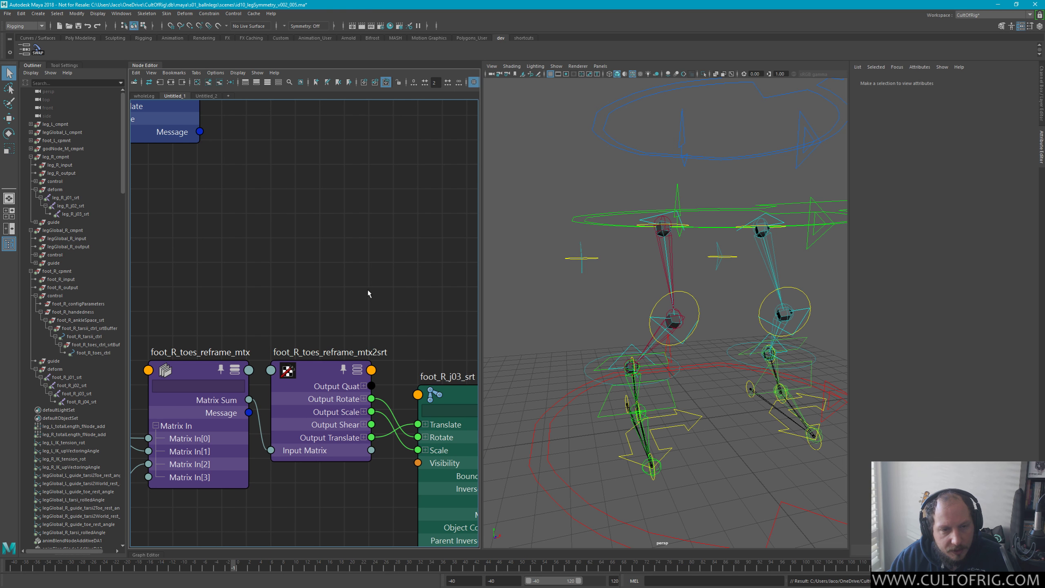
Review the right foot's node graph from the handedness nodes through foot_R_toes_reframe_mtx2srt to foot_R_j03_srt
alt+middle_drag(301, 289, 371, 282)
click(402, 377)
click(268, 356)
alt+right_drag(372, 283, 313, 277)
scroll(313, 276, down, 4)
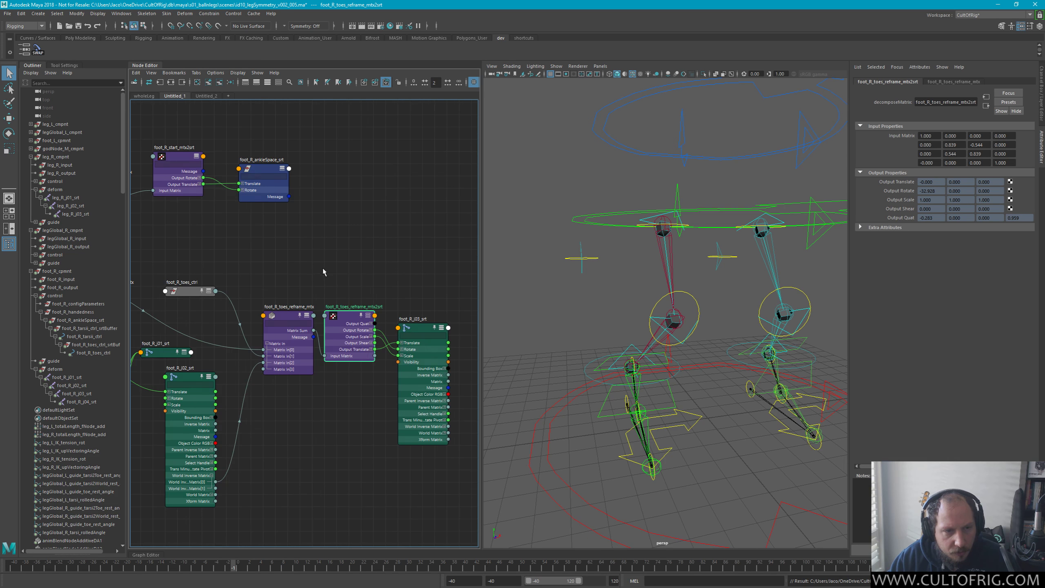
mouse_move(323, 265)
alt+middle_down()
mouse_move(371, 276)
mouse_move(320, 255)
alt+middle_up()
scroll(367, 278, up, 3)
alt+middle_drag(226, 333, 356, 294)
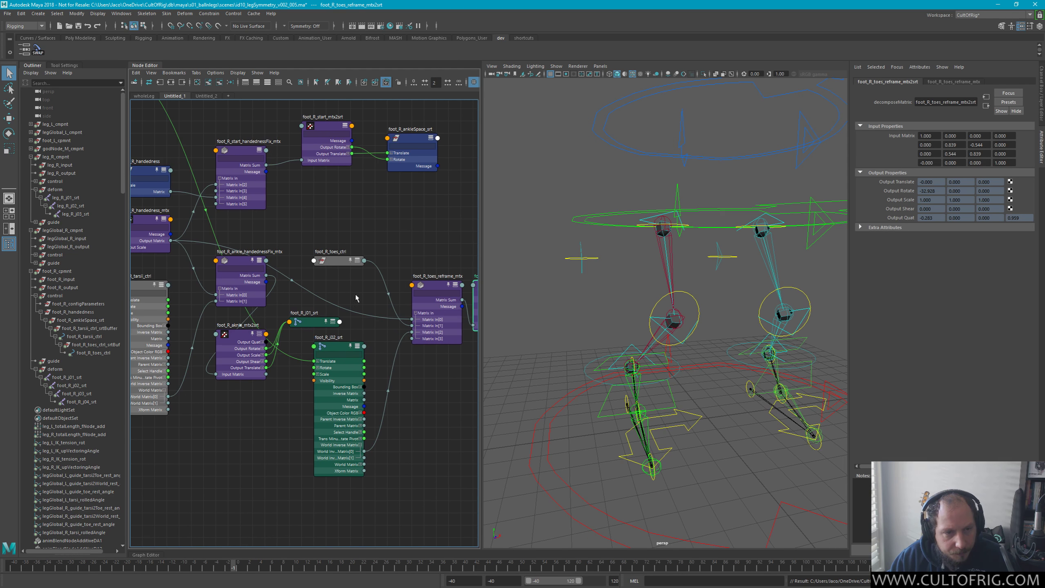
alt+middle_drag(311, 419, 266, 425)
scroll(271, 395, down, 2)
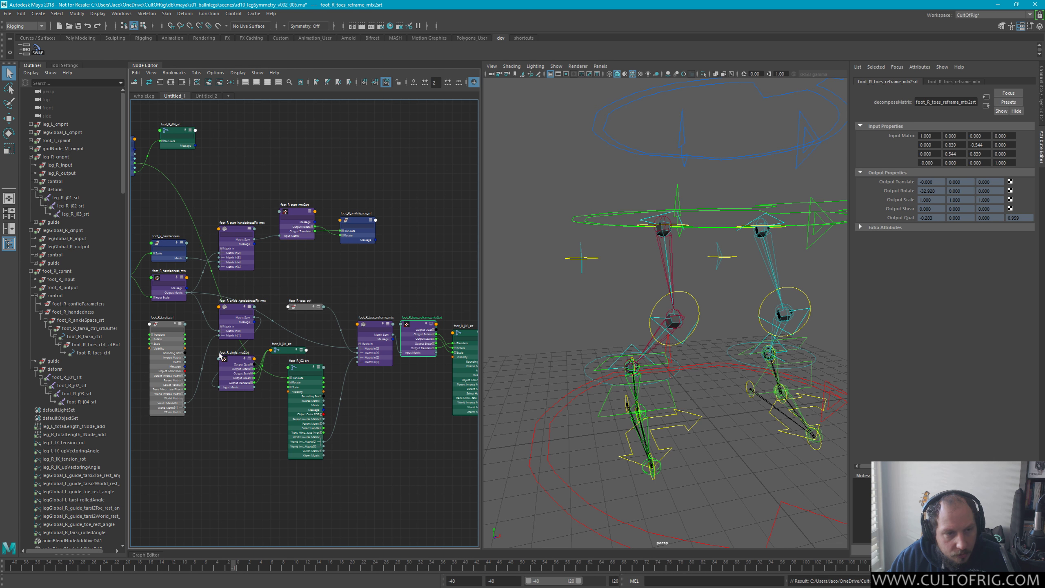
Shift foot_R_aknle_mtx2srt together with the toes control, joint and toes reframe nodes away from foot_R_ankle_handednessFix_mtx for clearer spacing
drag(225, 347, 502, 495)
shift+drag(313, 278, 360, 273)
alt+middle_drag(473, 255, 330, 254)
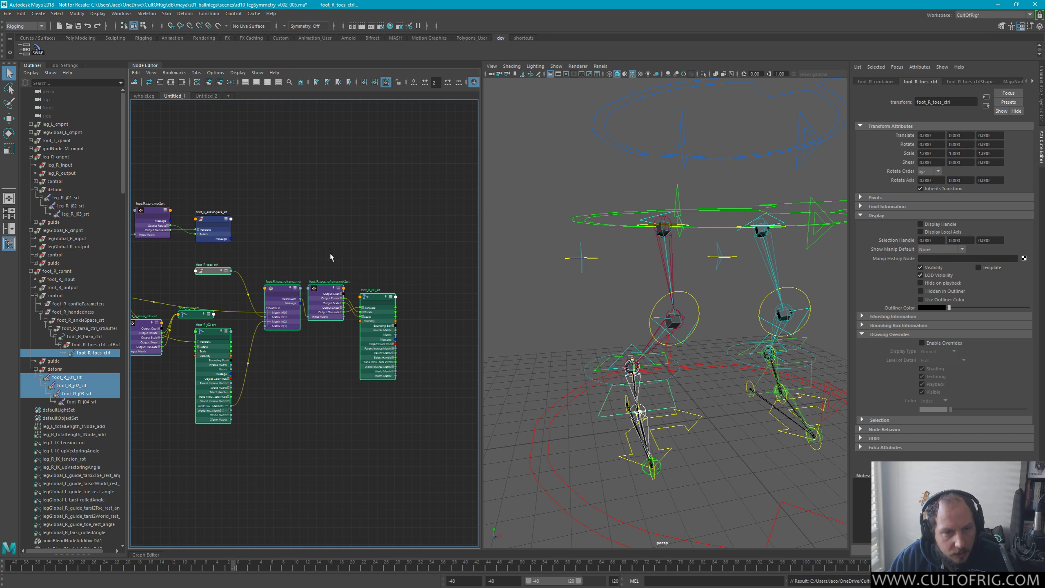
Move the toes reframe nodes and foot_R_j03_srt closer to foot_R_j02_srt, and place foot_R_toes_ctrl just above foot_R_j01_srt
drag(410, 379, 274, 308)
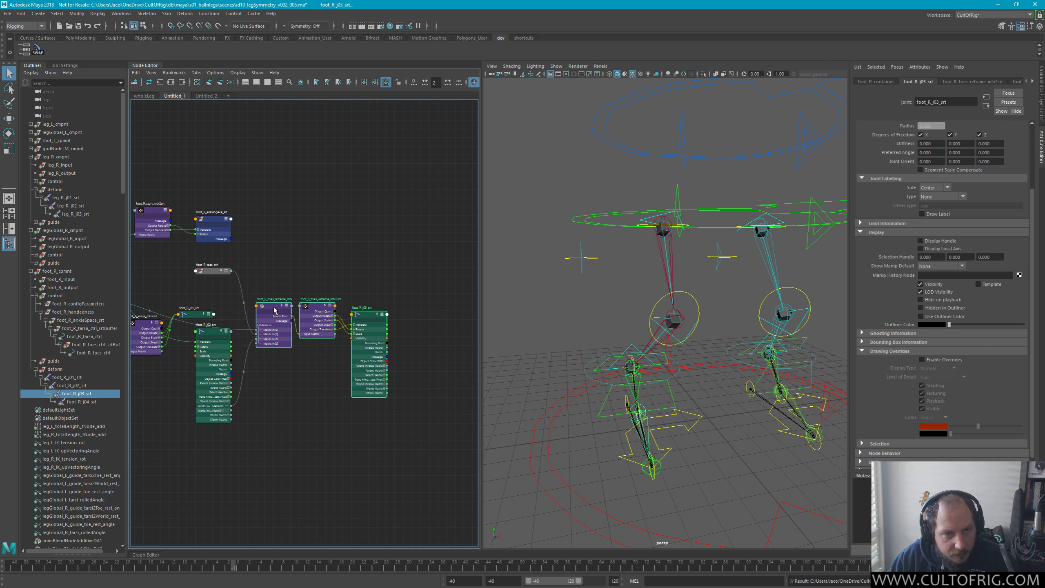
click(355, 244)
drag(214, 275, 218, 298)
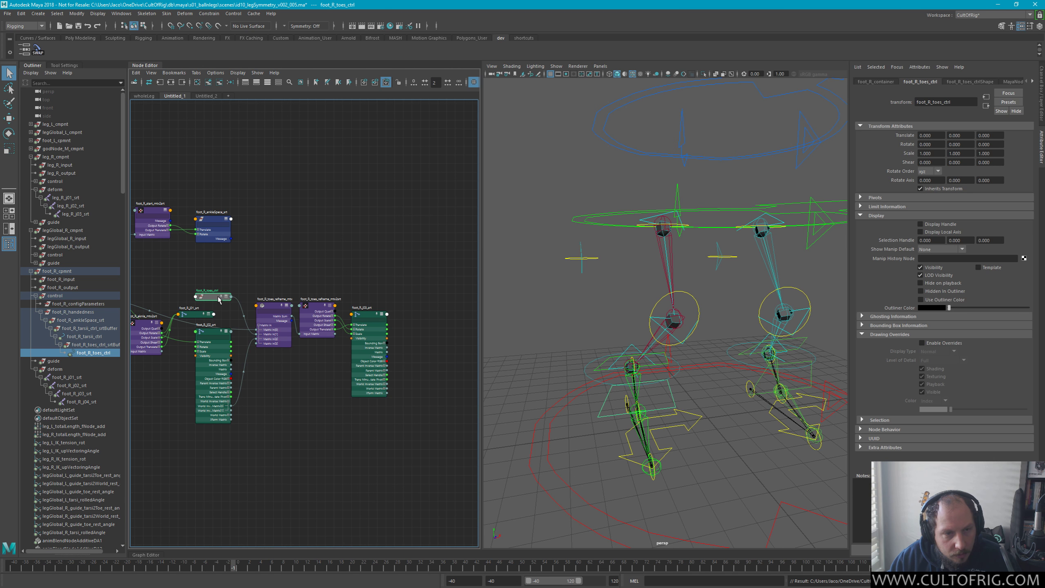
click(266, 250)
alt+middle_drag(196, 276, 437, 300)
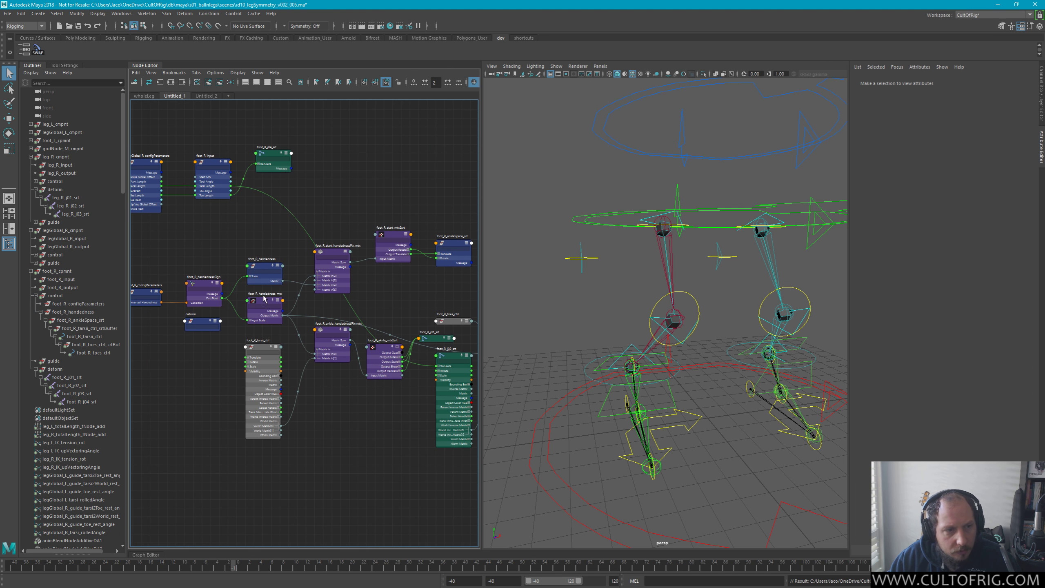
Filter the Outliner by foot_R and select its matrix, decompose and handednessSign nodes, leaving out foot_R_container
click(65, 83)
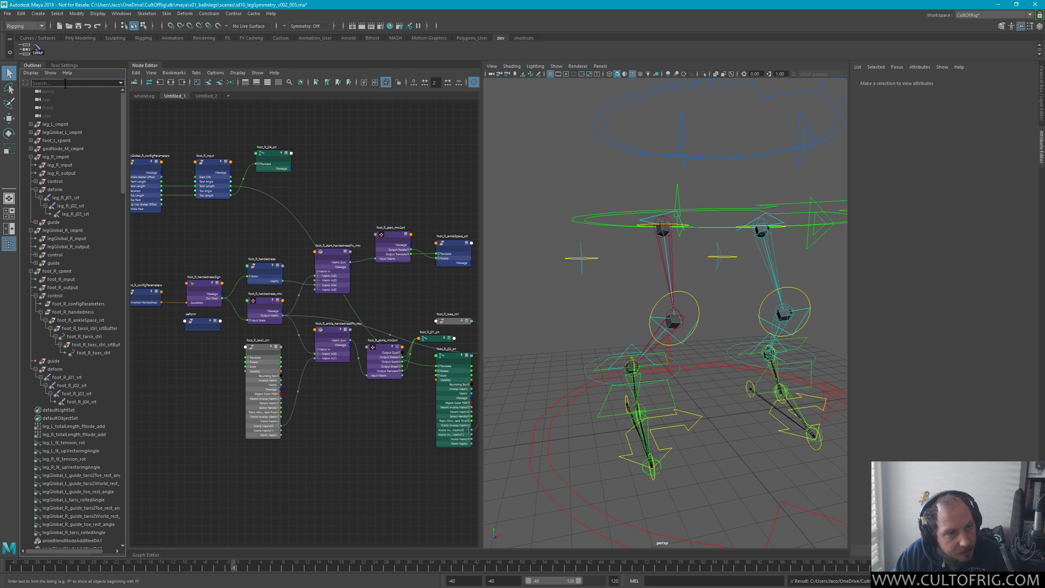
text(foot_r)
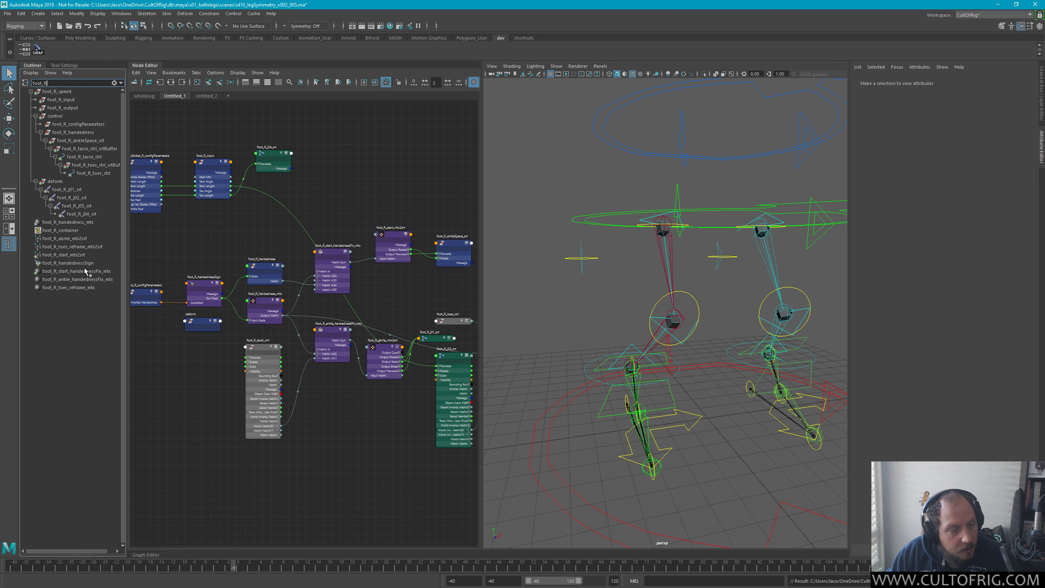
click(70, 243)
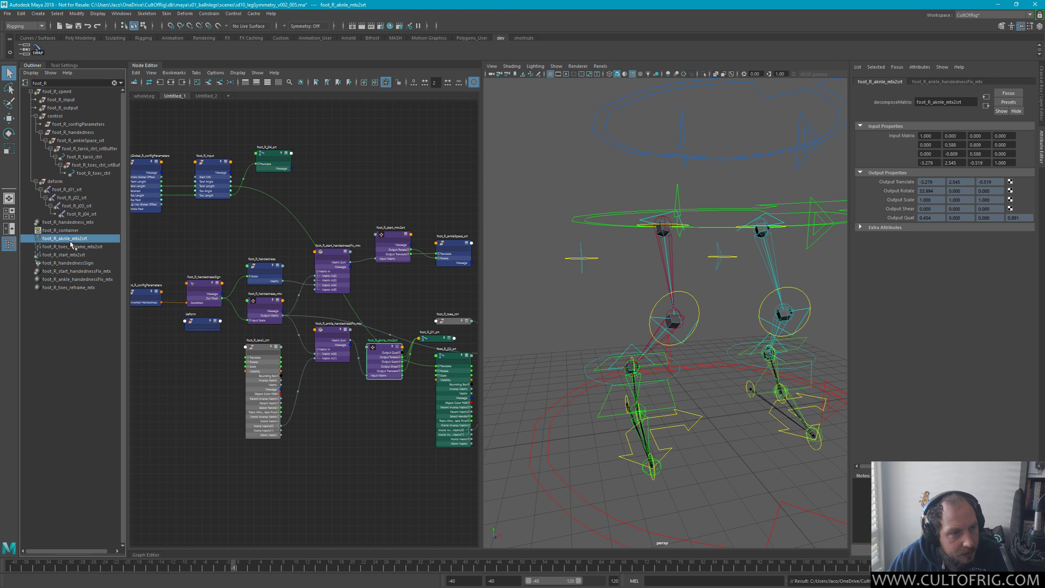
shift+click(74, 288)
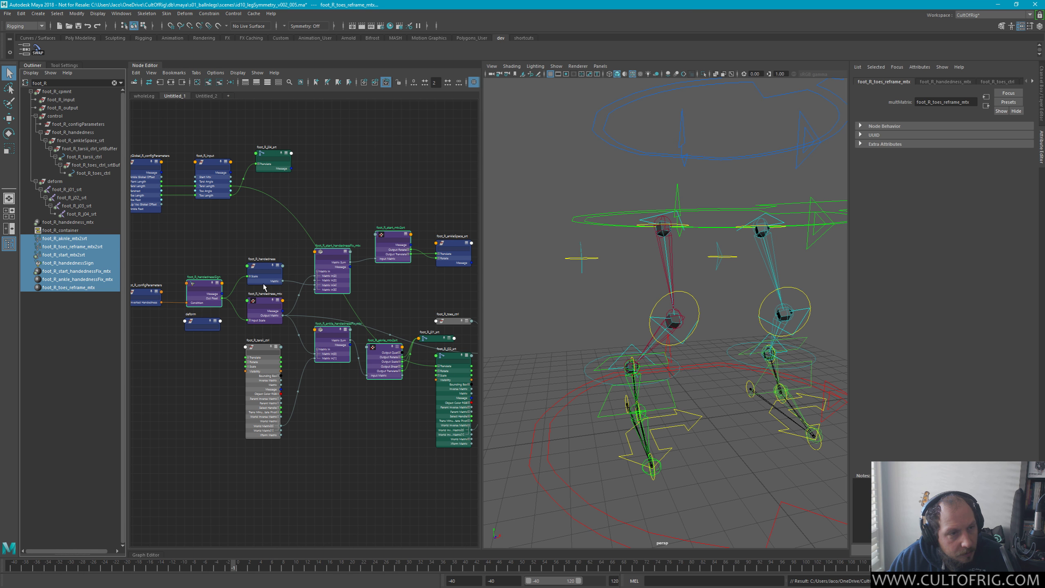
ctrl+click(88, 223)
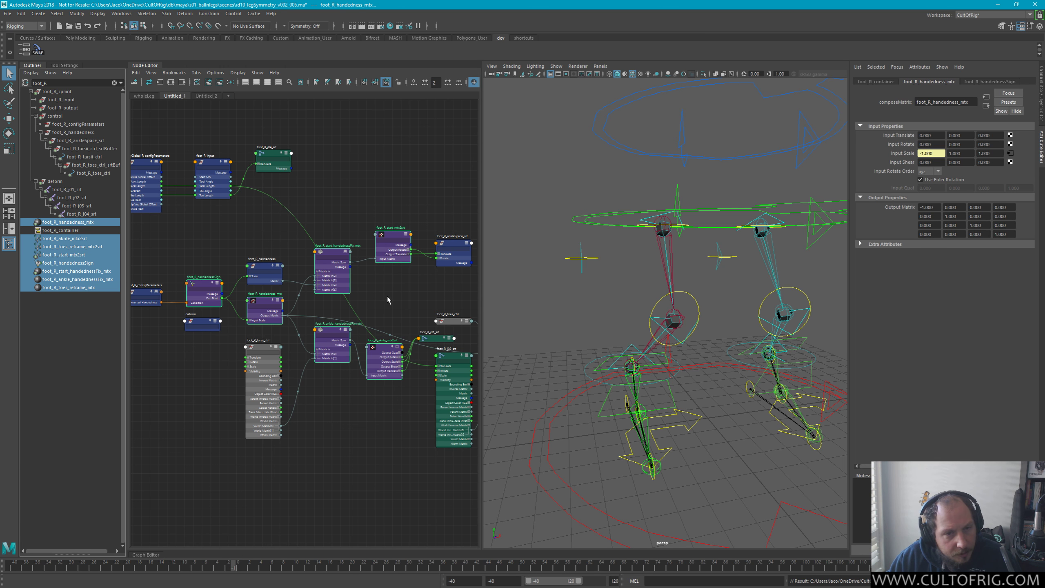
key(f)
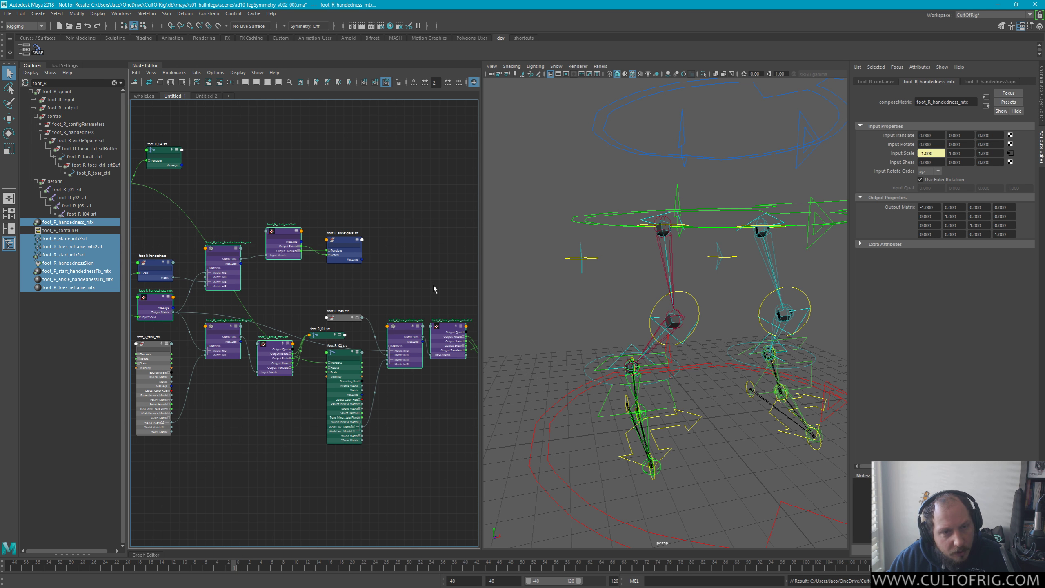
alt+middle_drag(433, 289, 347, 266)
alt+middle_drag(212, 282, 449, 247)
alt+middle_drag(341, 236, 281, 289)
alt+middle_drag(394, 293, 297, 280)
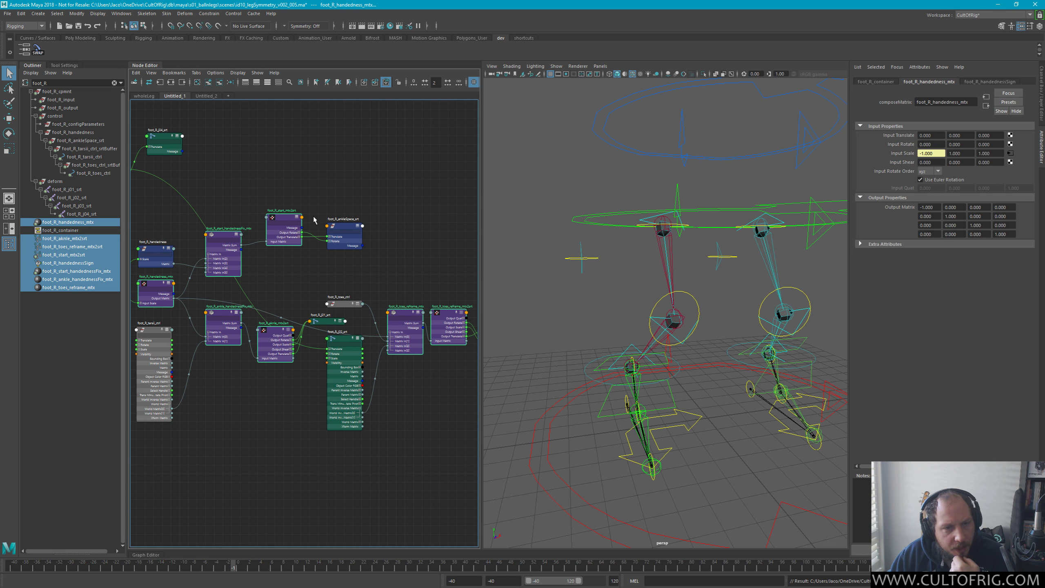
Rebuild the Untitled_2 graph from the selected foot nodes with their connected inputs and outputs
click(211, 97)
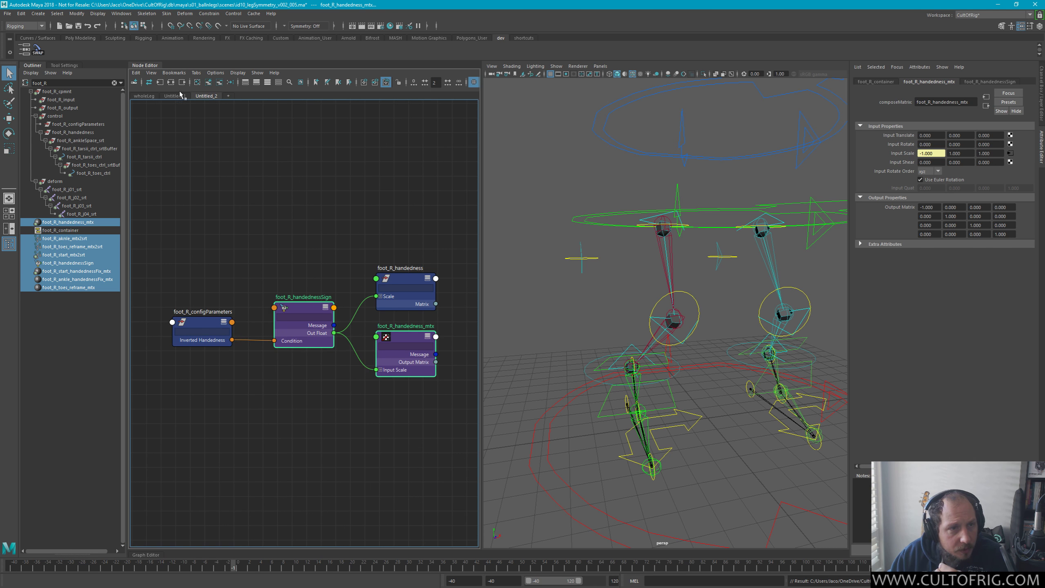
click(196, 83)
click(172, 82)
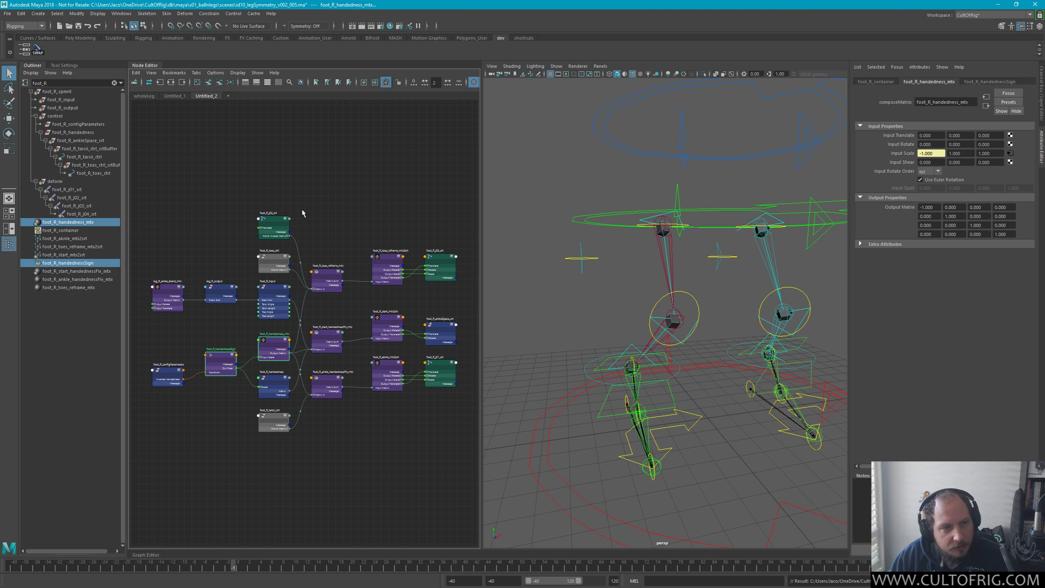
key(ctrl+z)
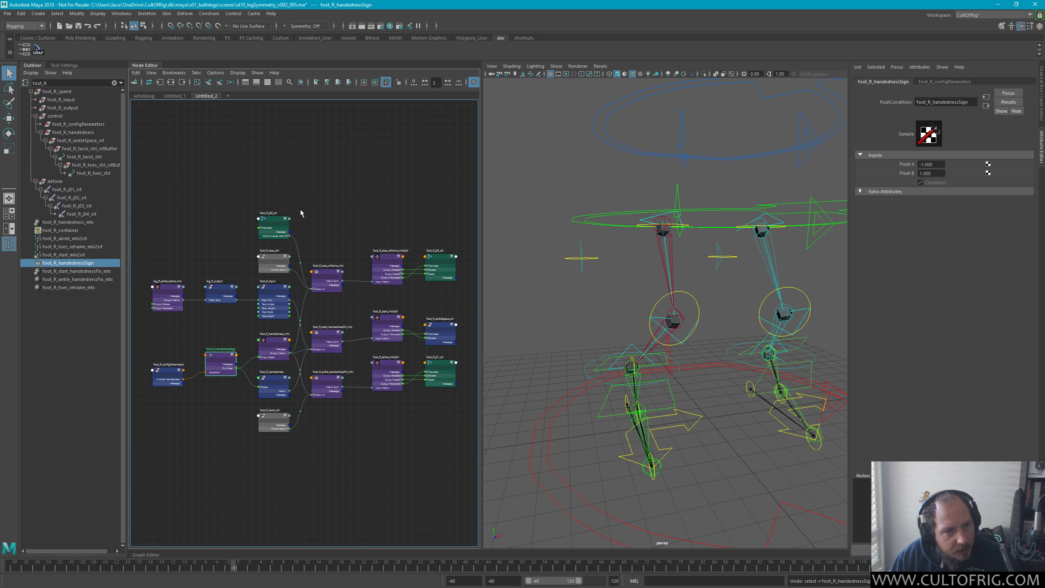
Reselect foot_R_handedness_mtx through foot_R_toes_reframe_mtx without foot_R_container, and check their connections in the rebuilt graph
click(95, 229)
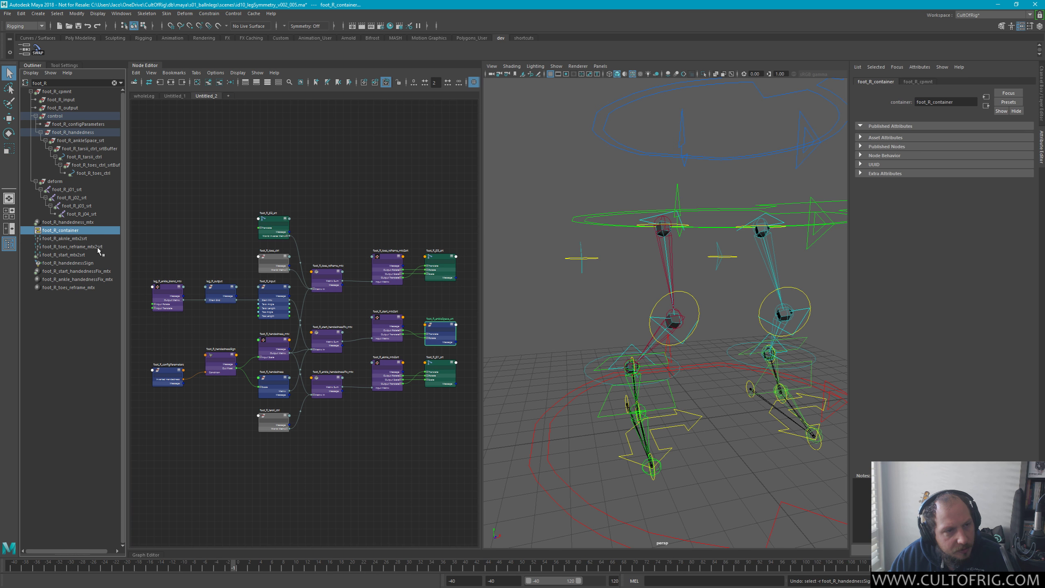
click(93, 223)
shift+click(95, 287)
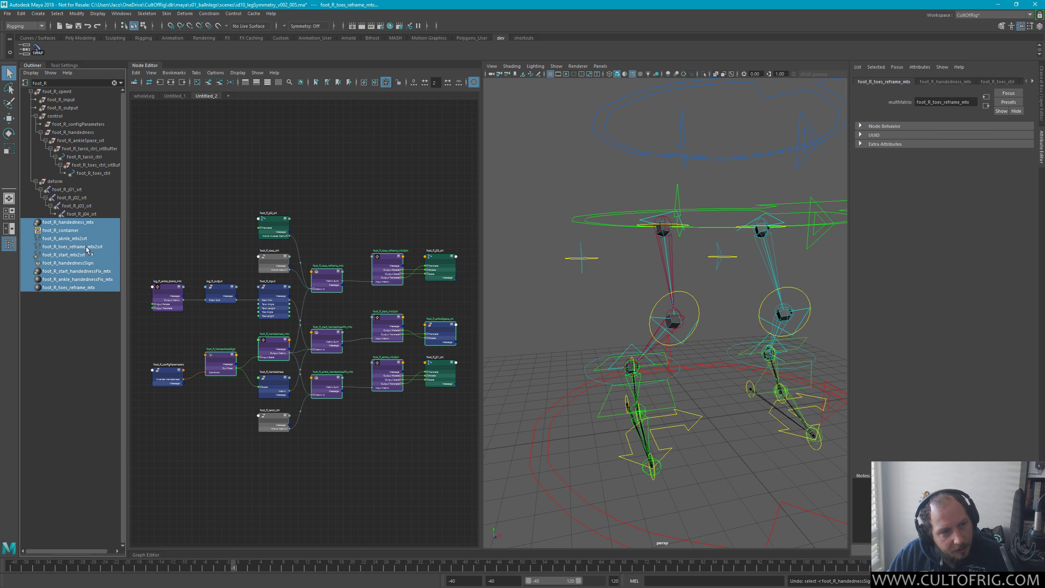
ctrl+click(81, 231)
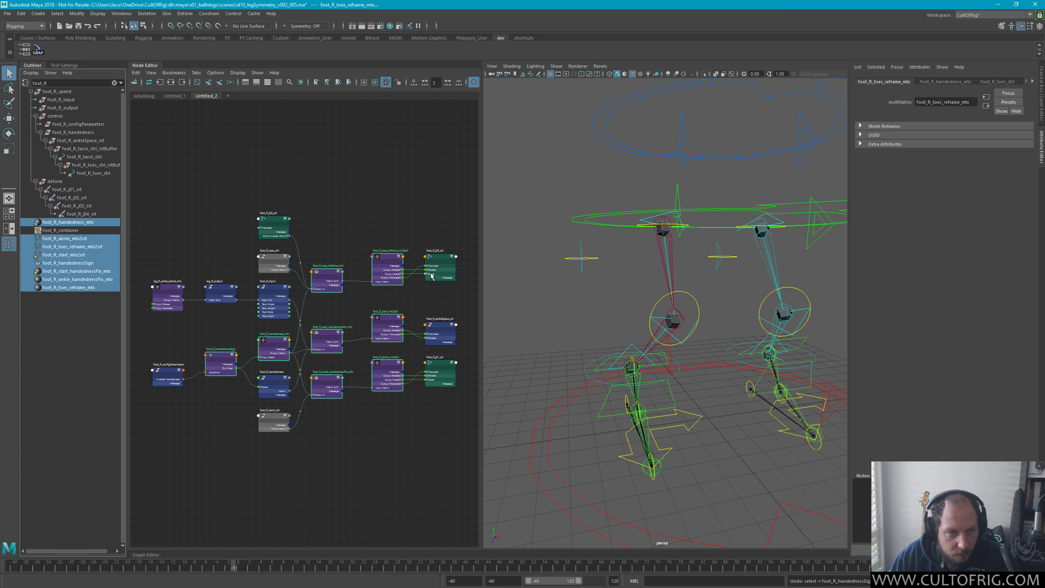
key(f)
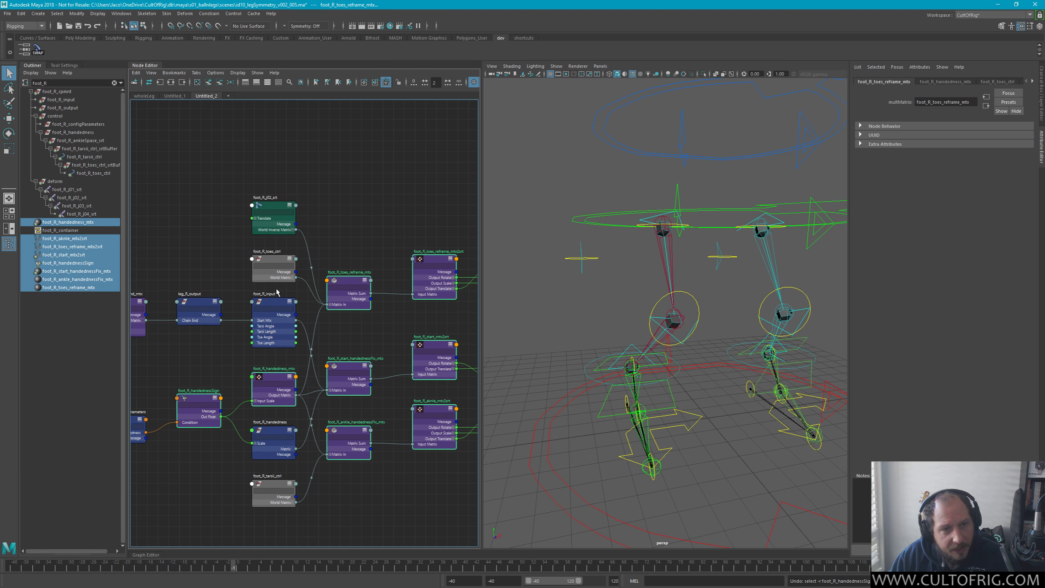
alt+middle_drag(346, 212, 447, 175)
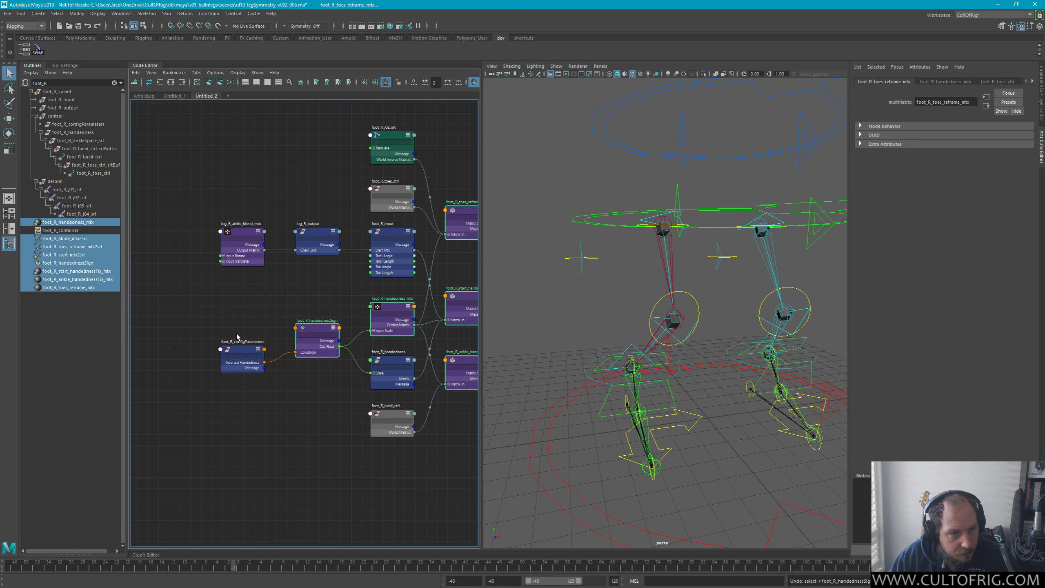
alt+middle_drag(301, 275, 118, 241)
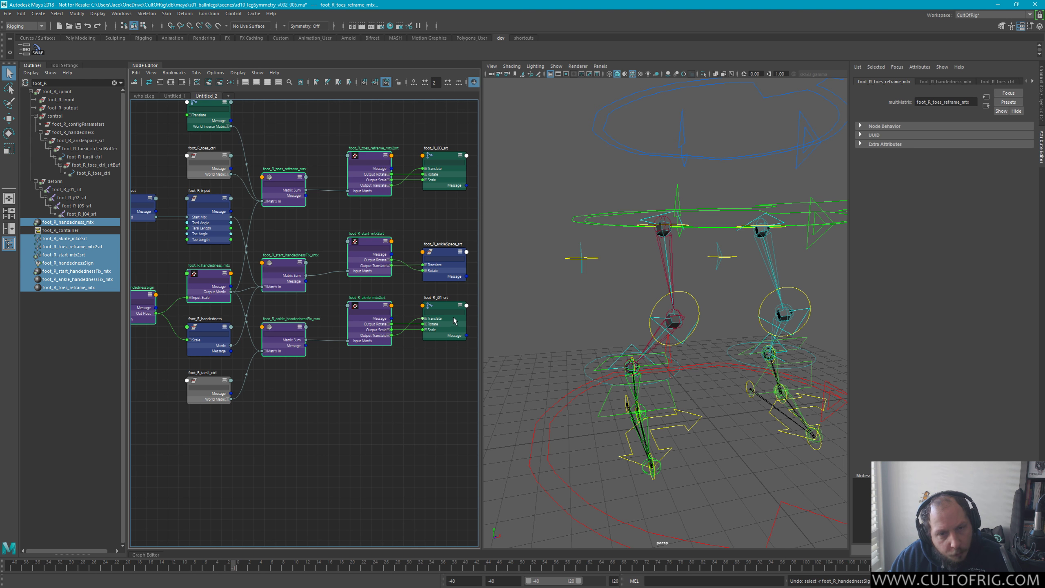
scroll(394, 384, down, 4)
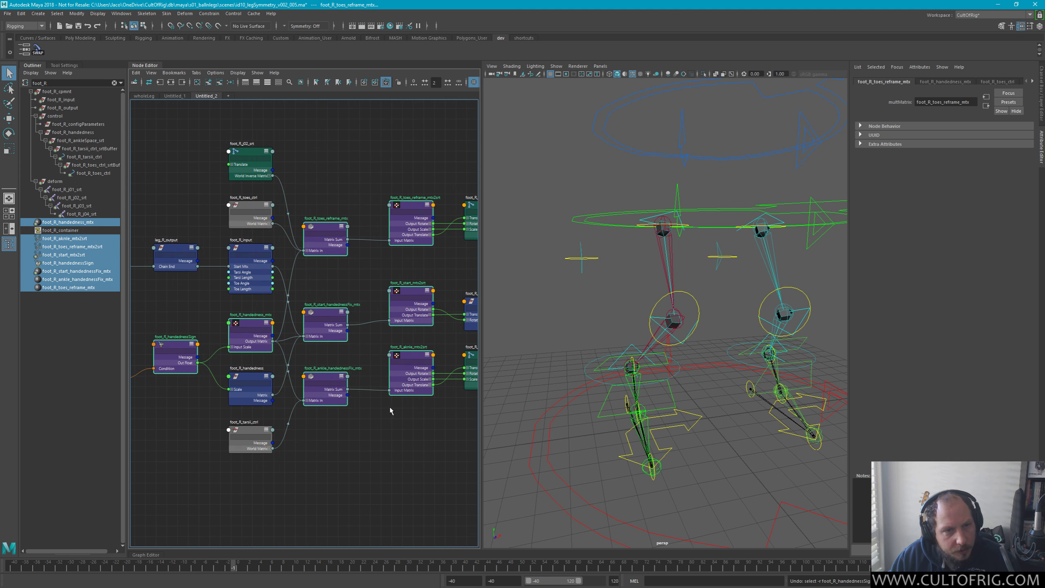
Select all nodes in the Untitled_2 graph and inspect the network from leg_R_ankle_blend_mtx to the foot joints
drag(136, 195, 529, 501)
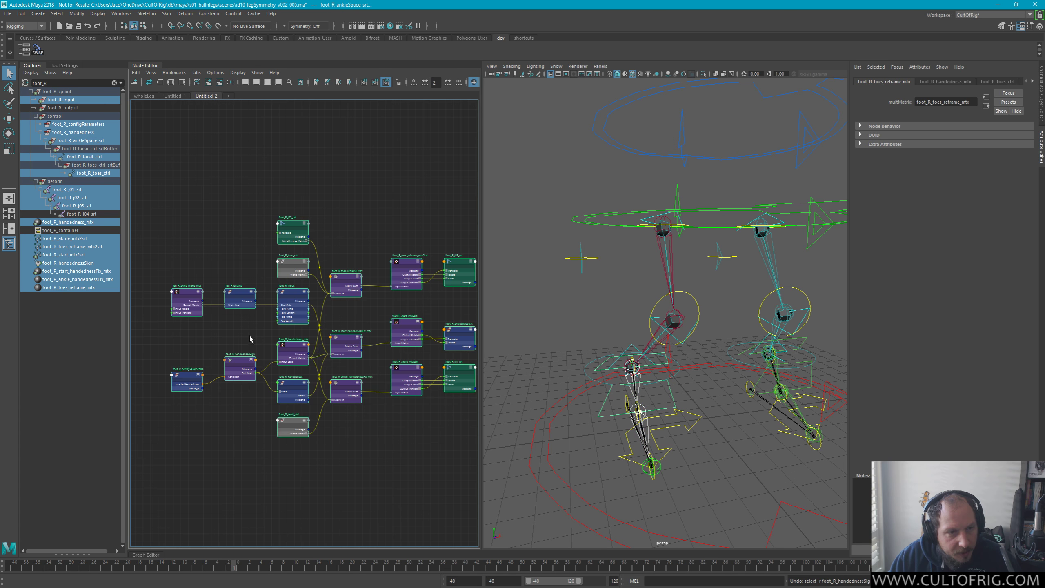
alt+middle_drag(259, 261, 385, 310)
scroll(385, 309, up, 2)
ctrl+drag(270, 289, 356, 391)
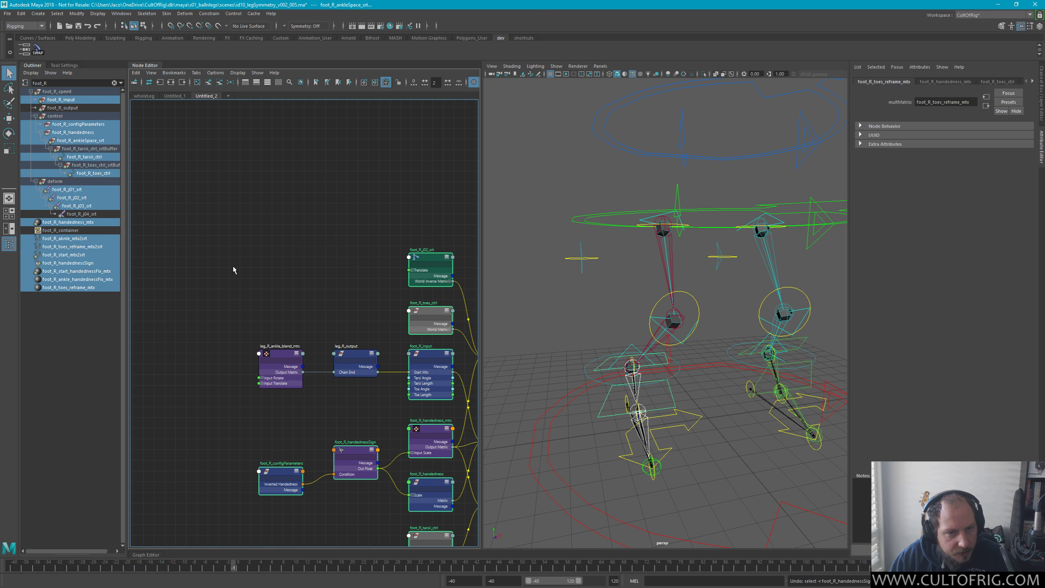
alt+middle_drag(356, 239, 209, 133)
alt+middle_drag(465, 217, 323, 230)
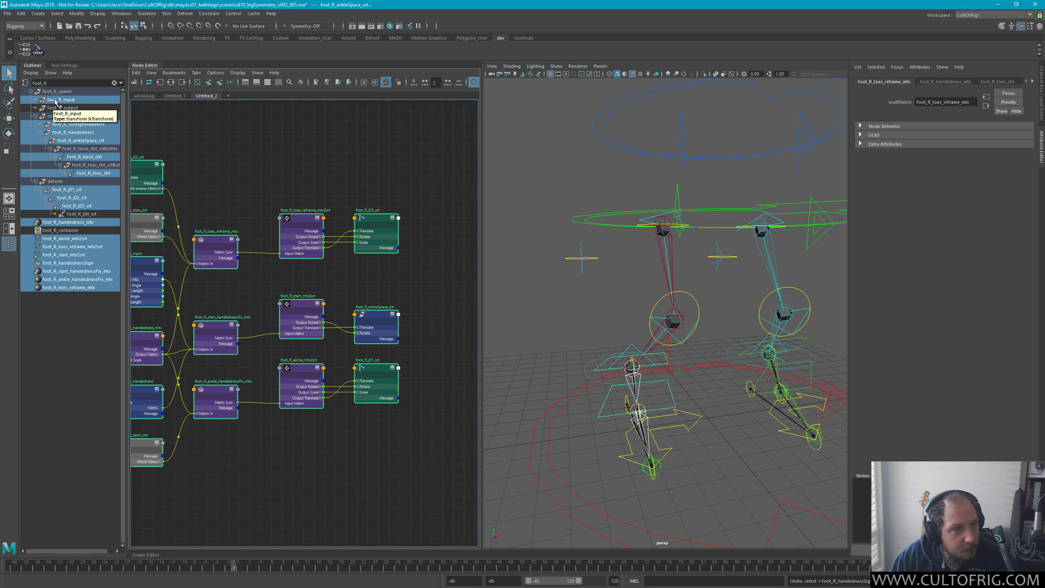
Clear the Outliner filter, add the selected right foot nodes to foot_R_container, and deselect everything
click(115, 83)
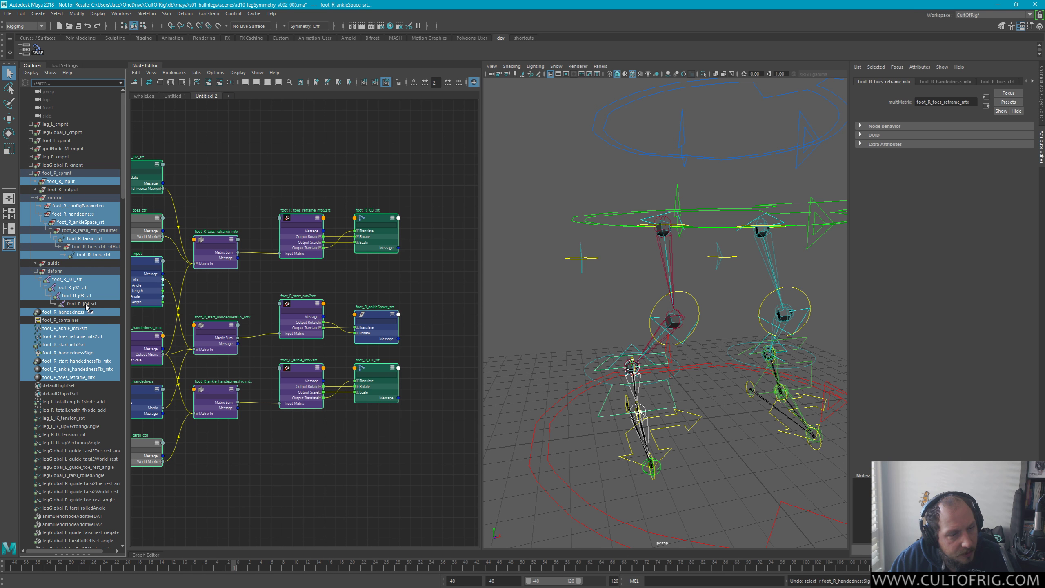
scroll(86, 305, down, 15)
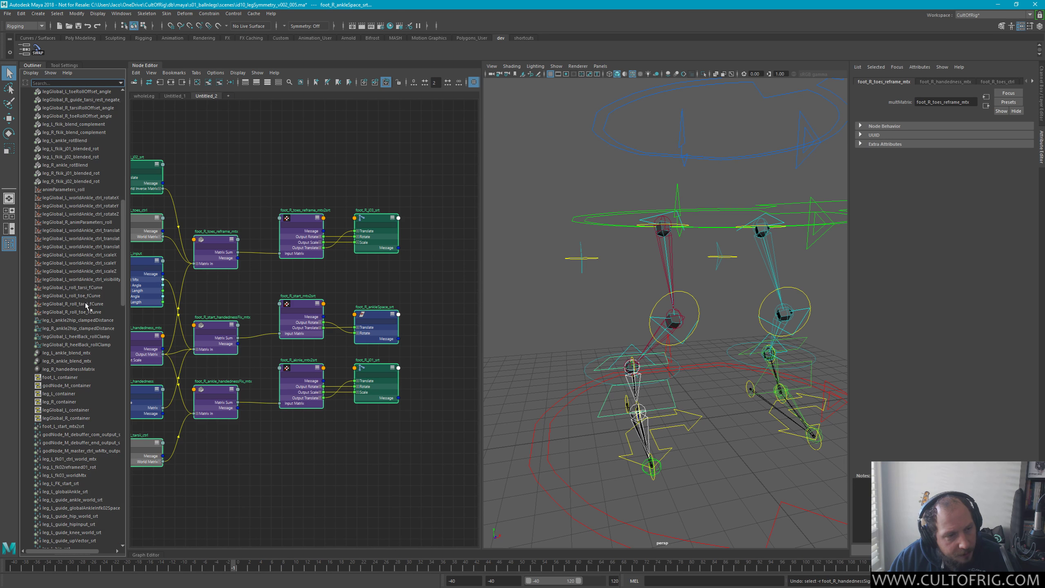
scroll(86, 305, up, 15)
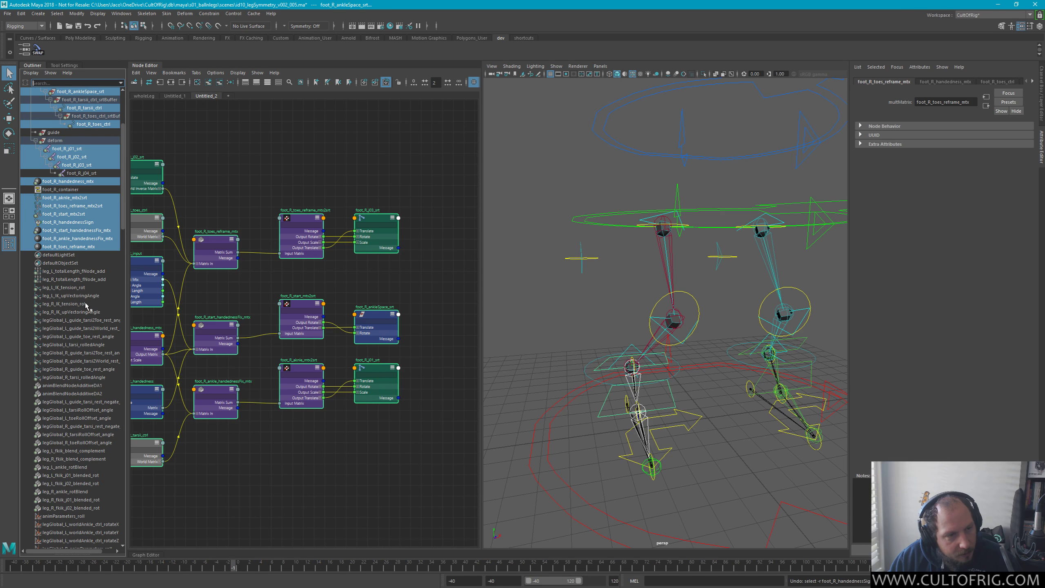
scroll(86, 305, up, 3)
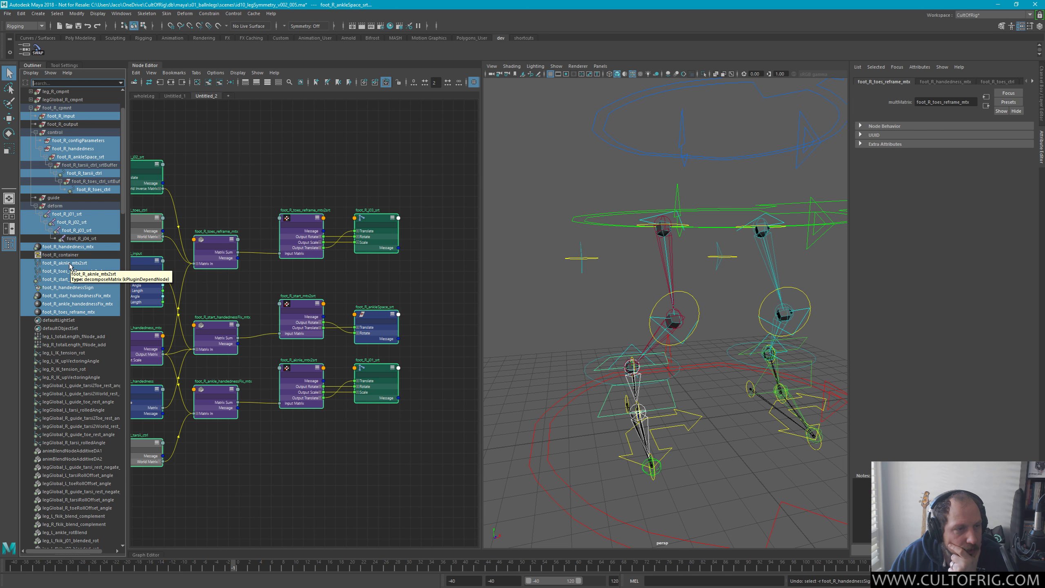
drag(69, 266, 55, 255)
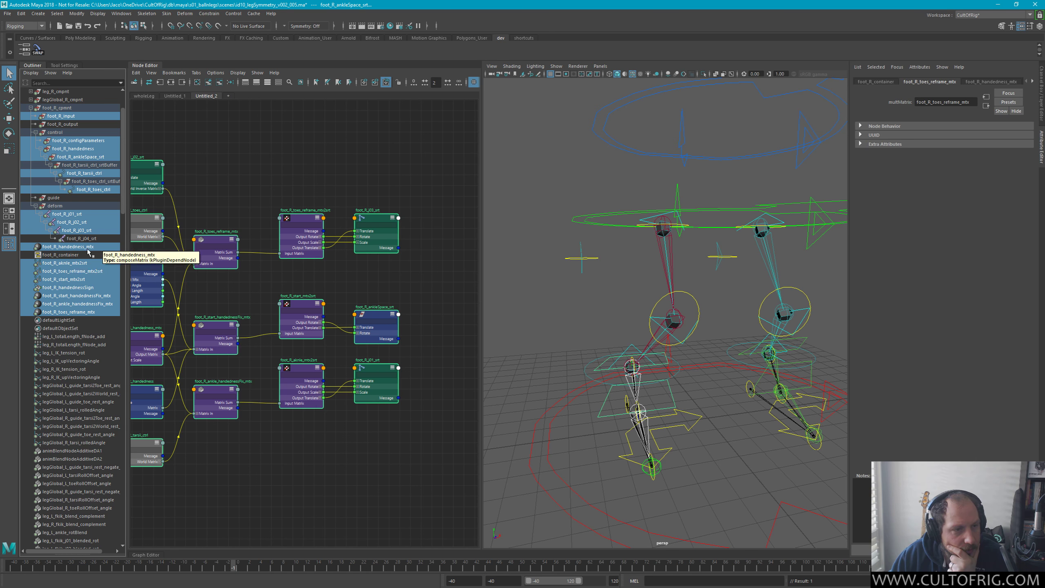
click(303, 170)
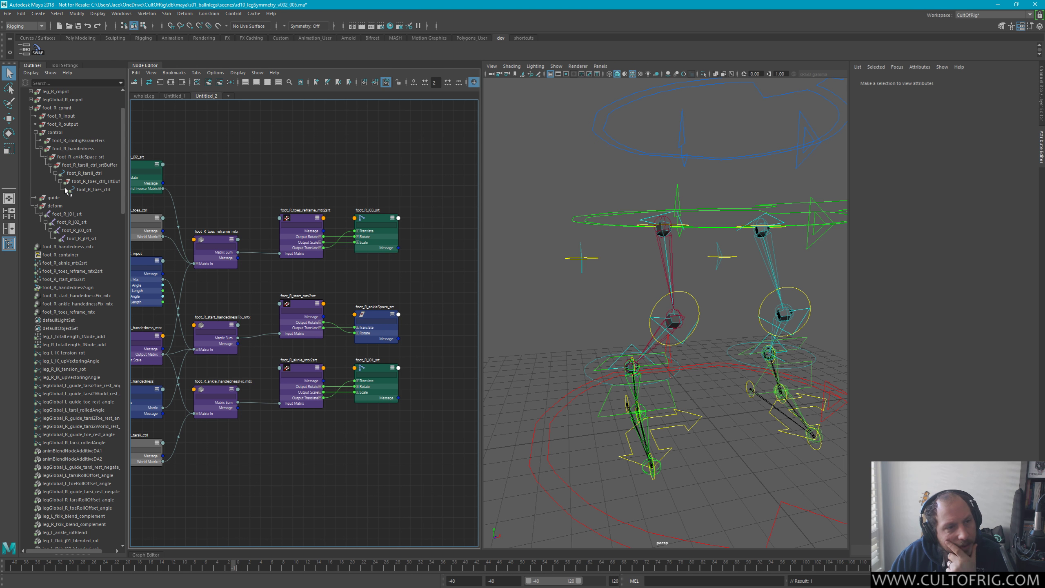
Select the guide group under foot_R_cpmnt and view both feet of the rig from the side
click(54, 198)
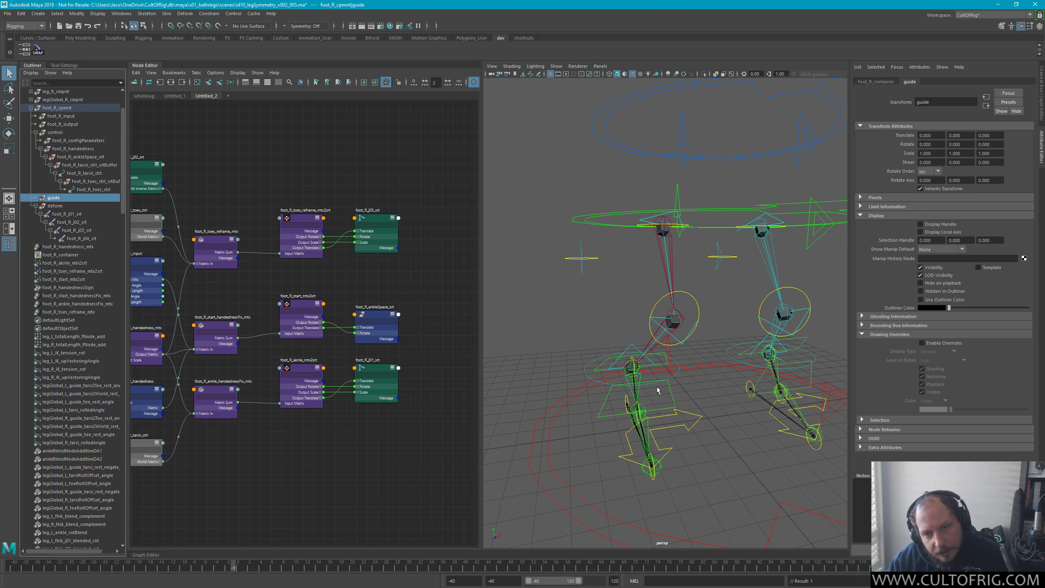
alt+drag(651, 352, 727, 365)
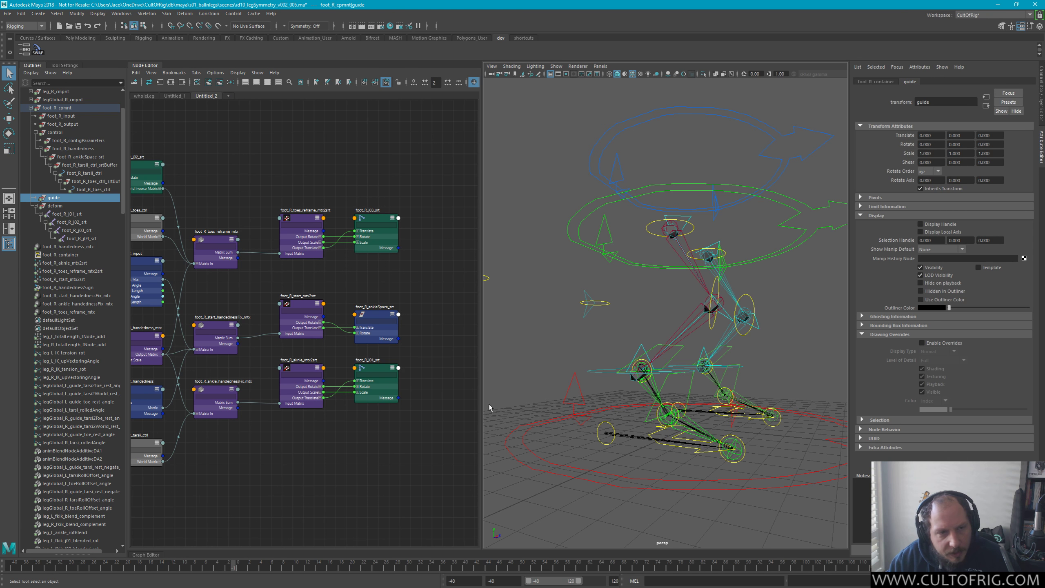
Clear the selection, move the animation forward, and examine how the right foot's joints follow the posed leg
alt+middle_drag(190, 289, 384, 354)
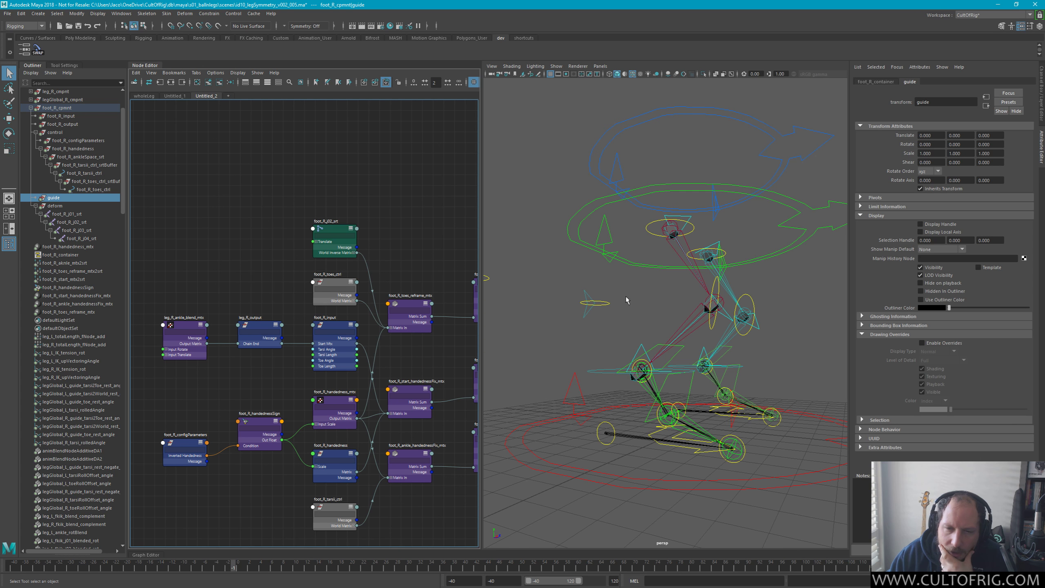
click(648, 302)
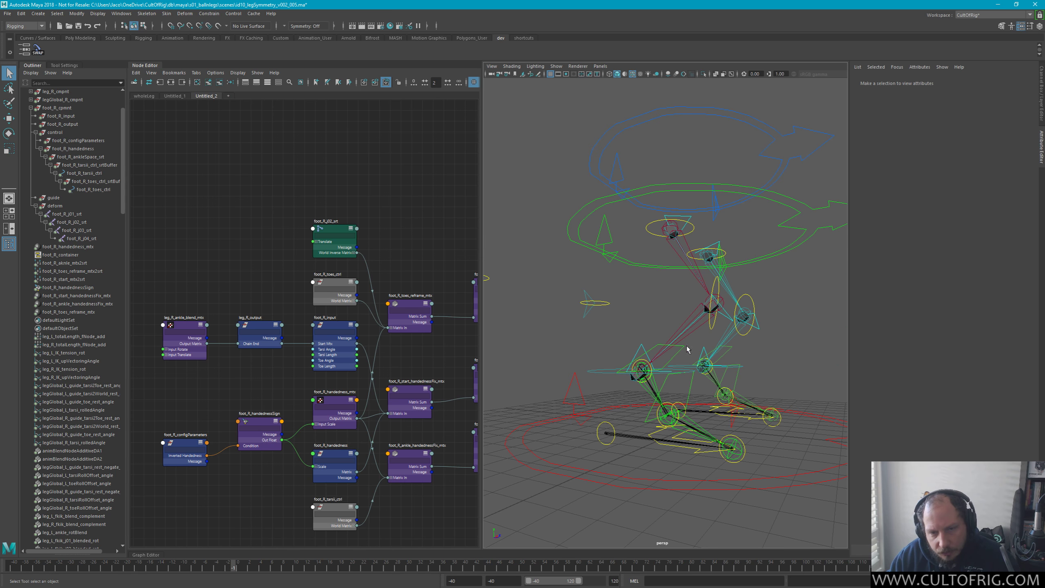
alt+drag(688, 349, 720, 364)
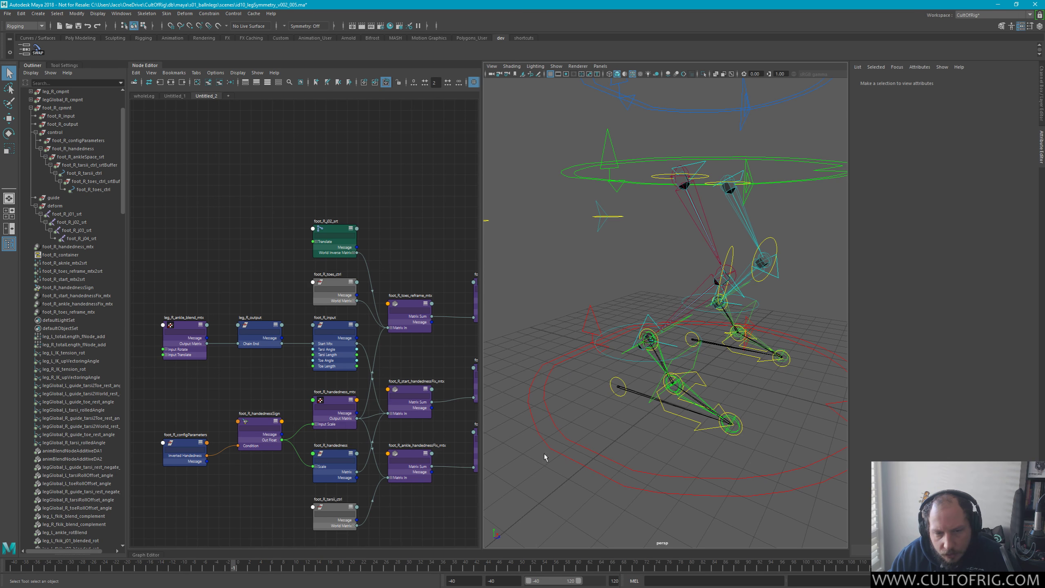
drag(239, 568, 431, 563)
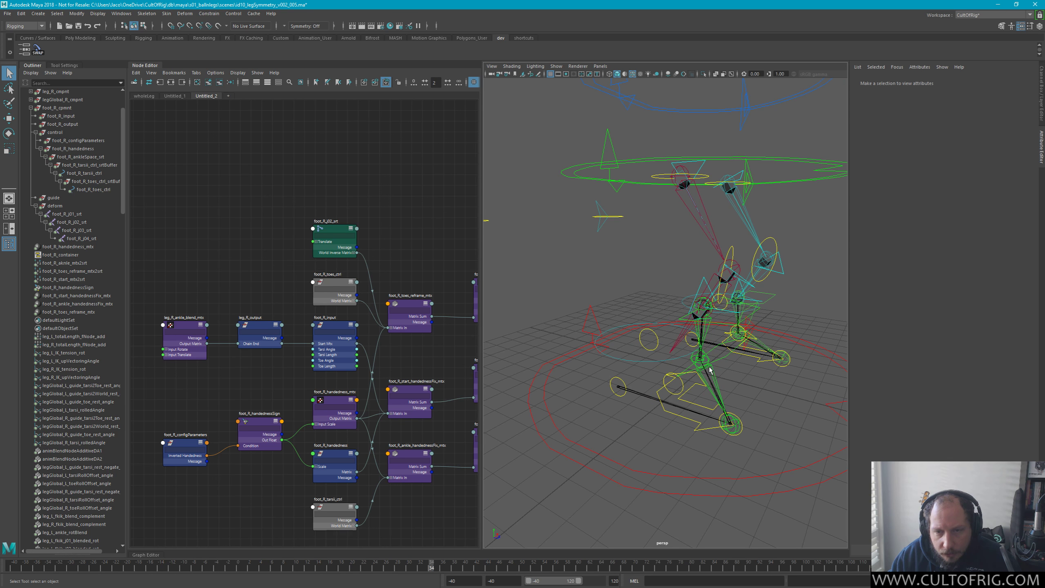
alt+drag(710, 370, 713, 352)
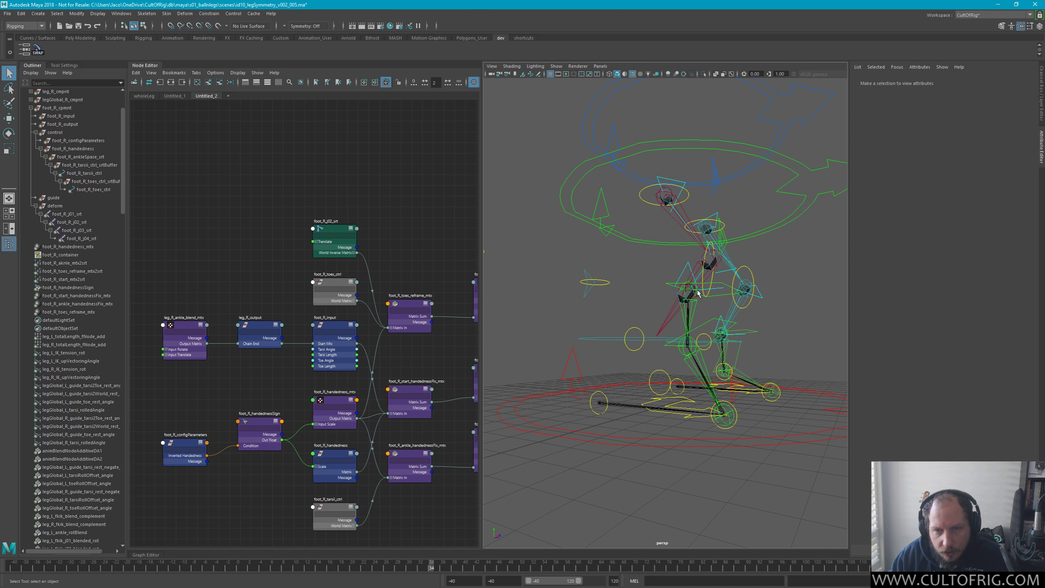
scroll(717, 348, up, 5)
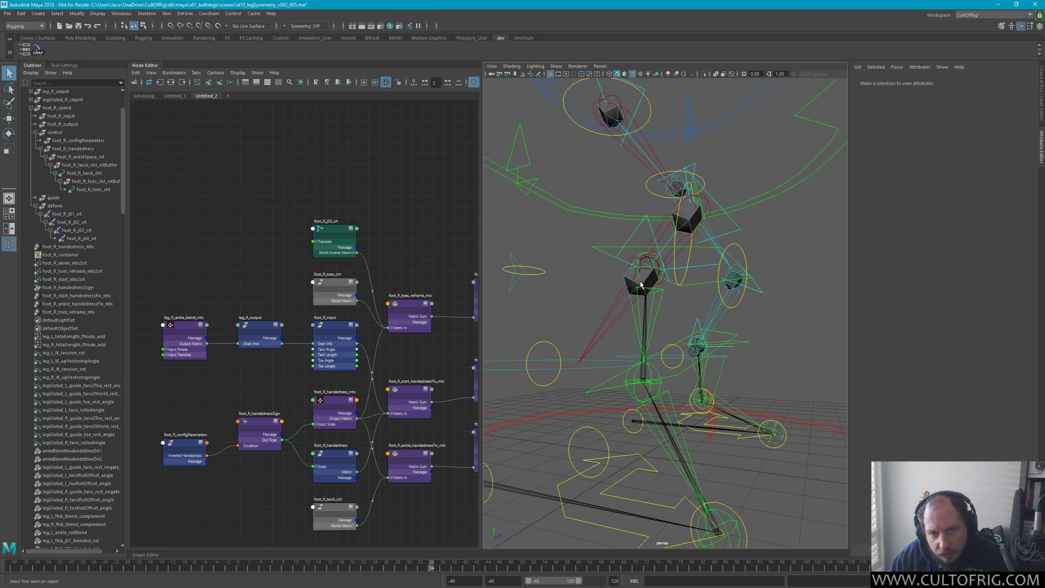
scroll(553, 390, down, 5)
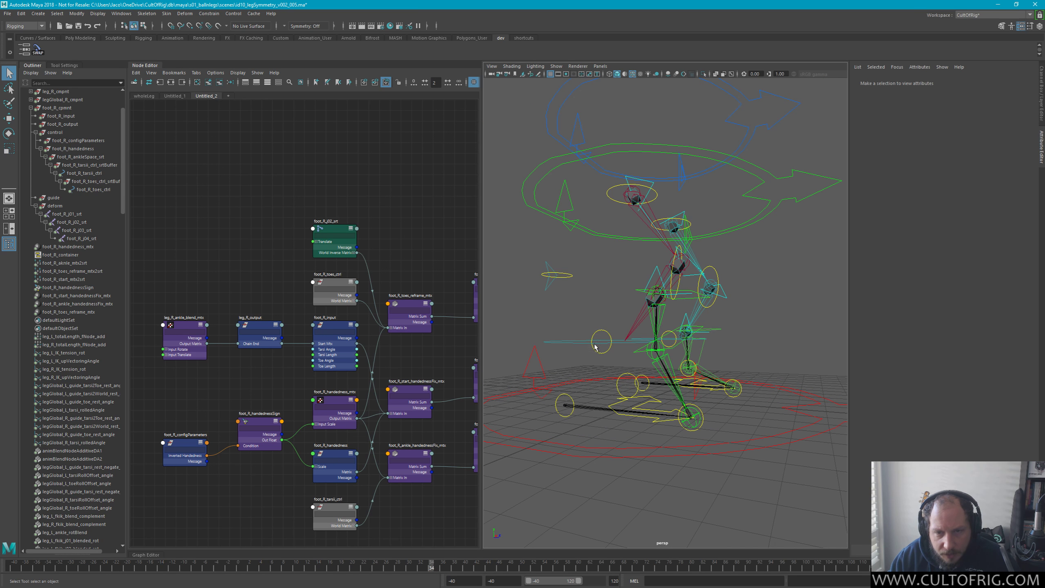
scroll(617, 331, up, 3)
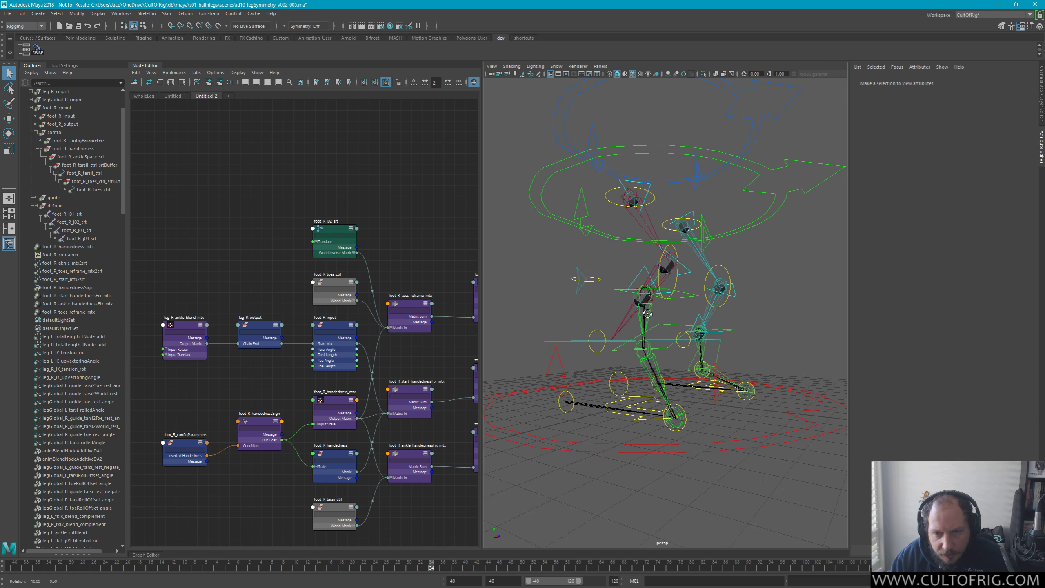
Test-rotate foot_R_toes_ctrl to check the toe joints' response, and undo the rotation
click(675, 330)
key(e)
drag(593, 377, 704, 299)
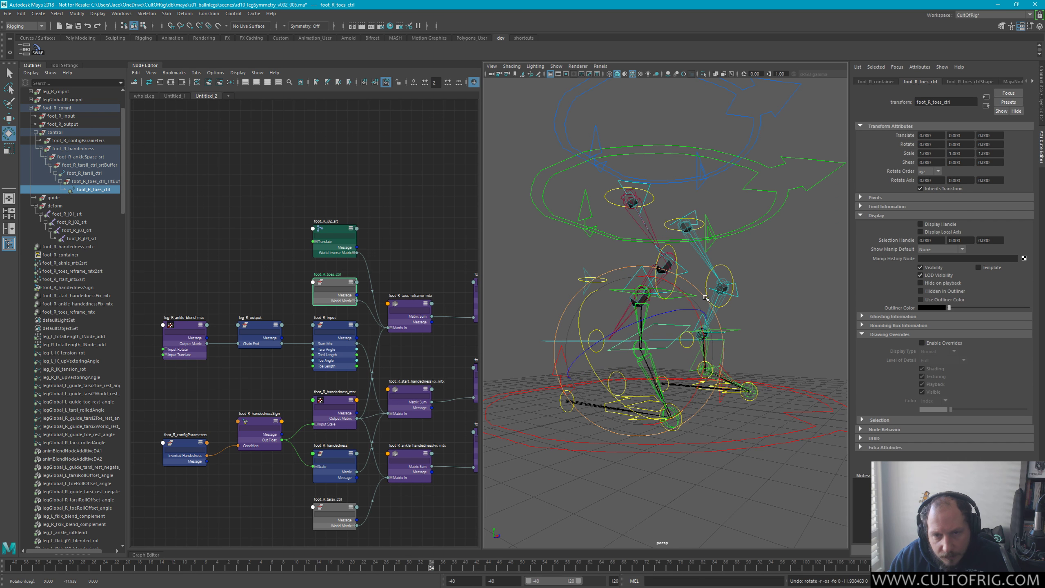
key(ctrl+z)
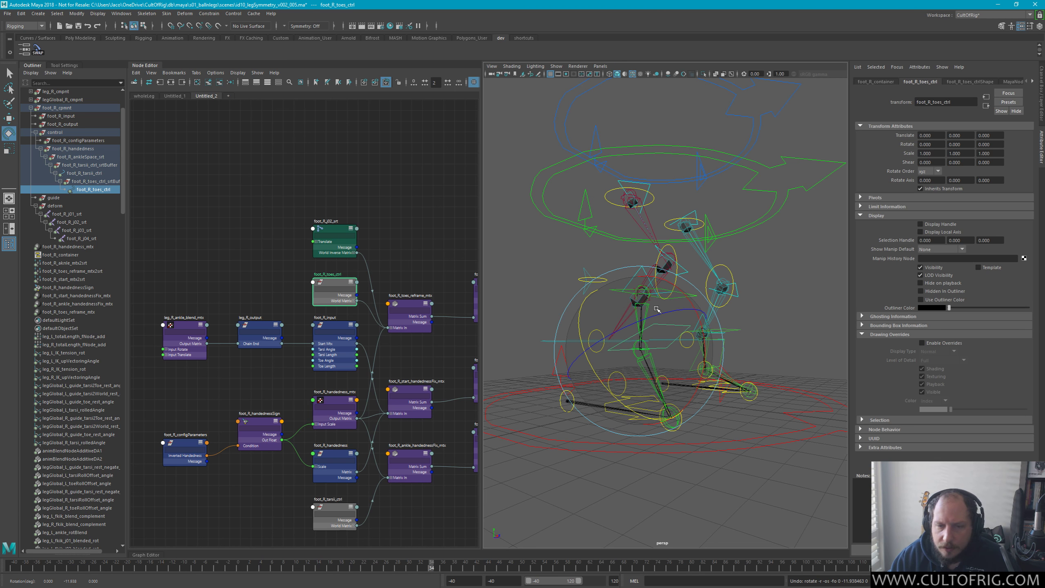
key(q)
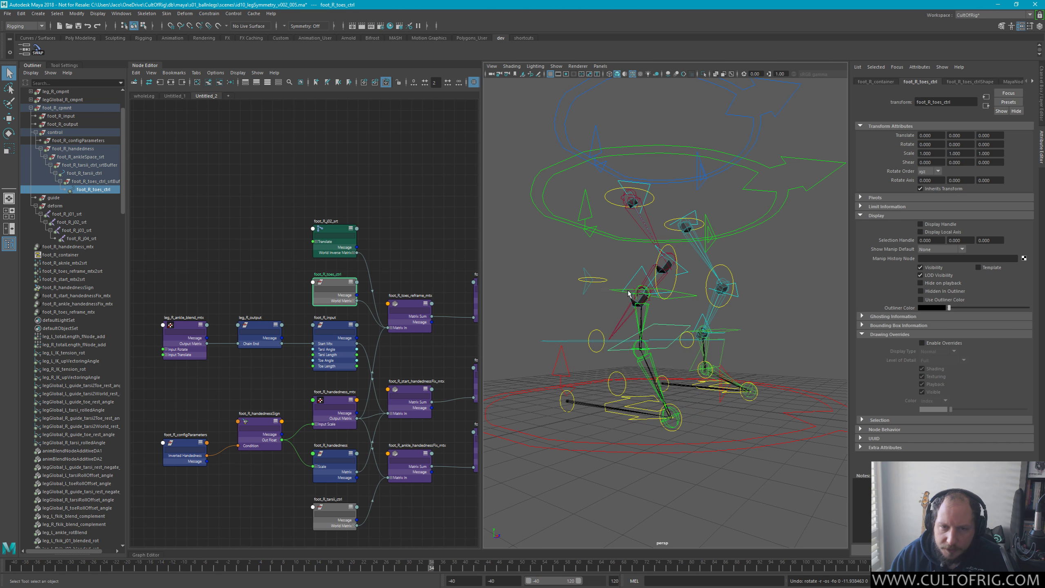
Test-rotate foot_R_tarsi_ctrl, and undo back through the rotation, the selections and the time change
click(612, 293)
key(e)
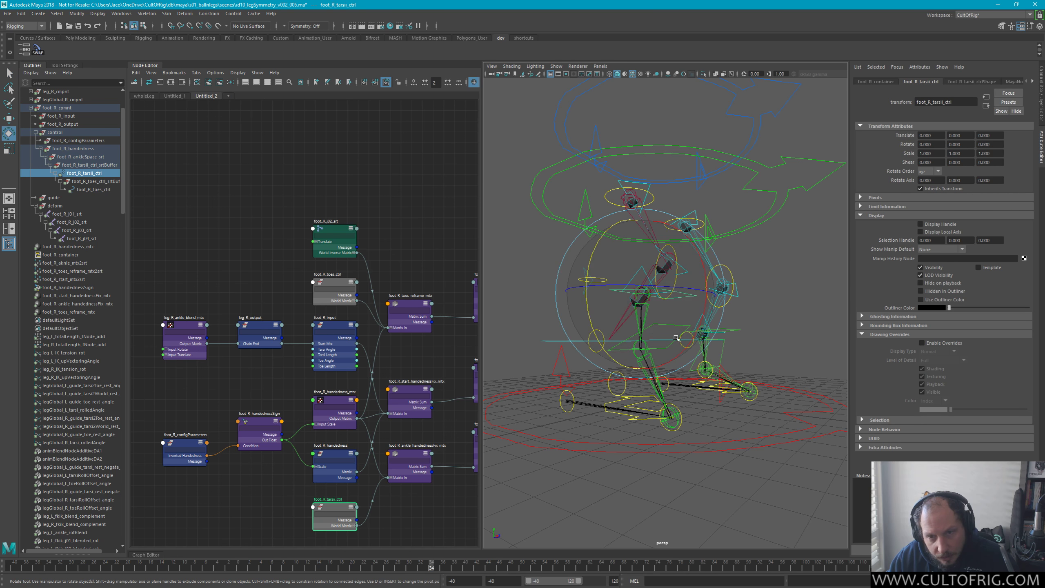
drag(692, 329, 701, 323)
key(ctrl+z)
key(ctrl+z)
key(ctrl+z)
key(ctrl+z)
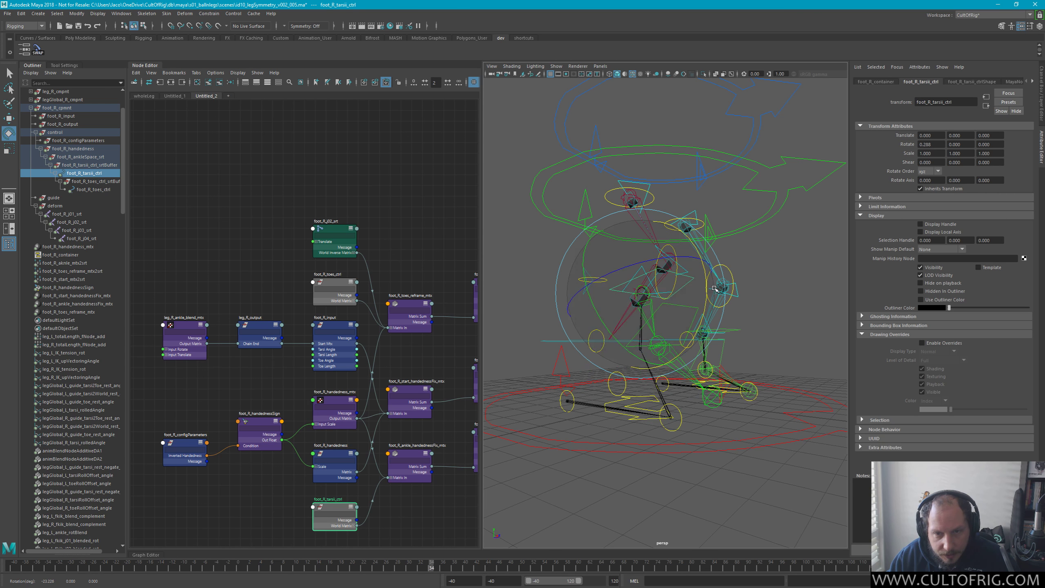
key(ctrl+z)
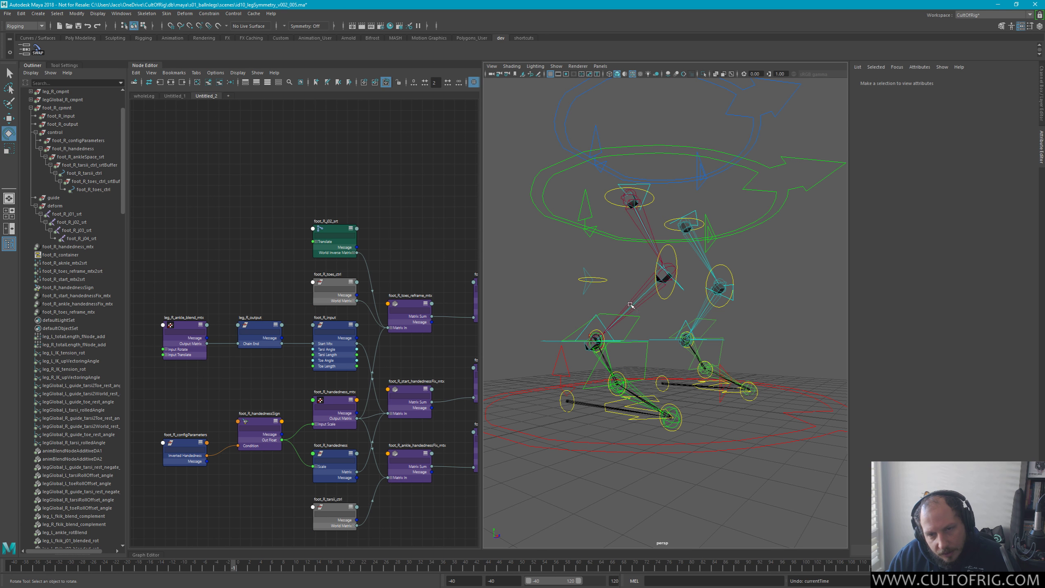
key(q)
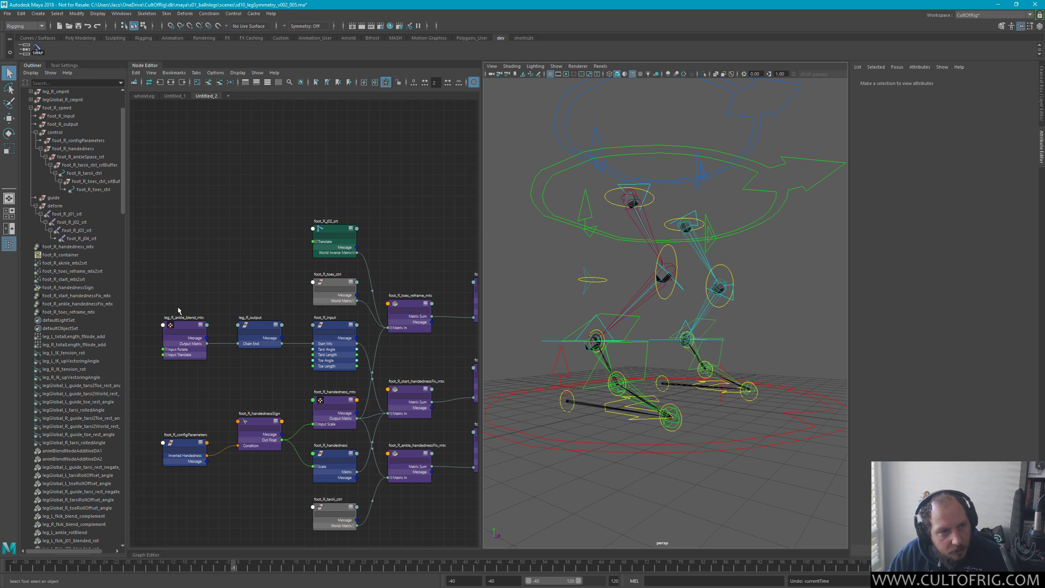
Check the deform joints by selecting foot_R_j01_srt through foot_R_j04_srt, and switch the selection to foot_R_tarsi_ctrl
click(59, 214)
shift+click(88, 239)
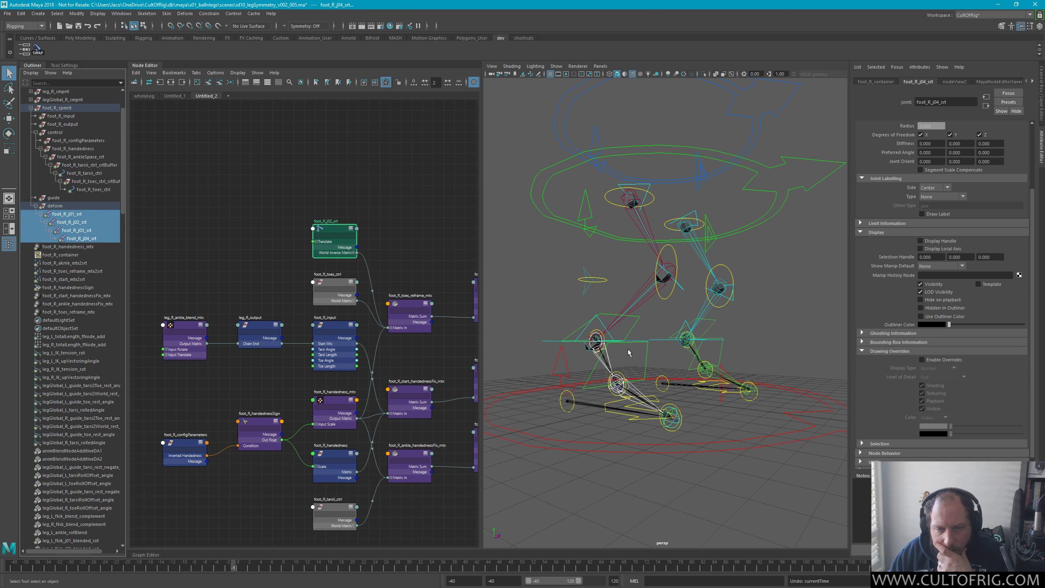
click(635, 319)
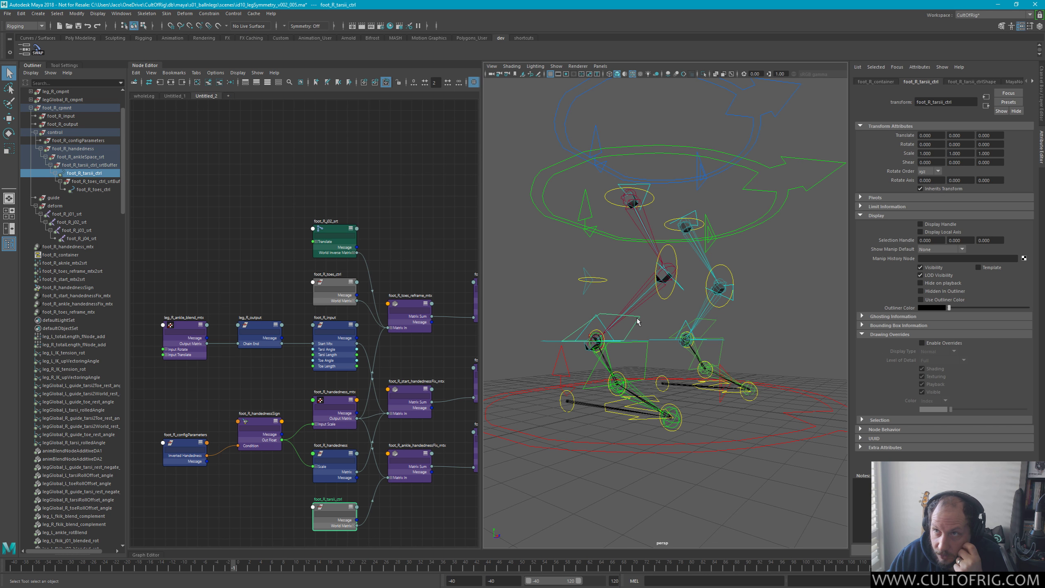
Swing the right leg outward by rotating leg_R_fk01_ctrl to test how the foot joints follow
click(648, 184)
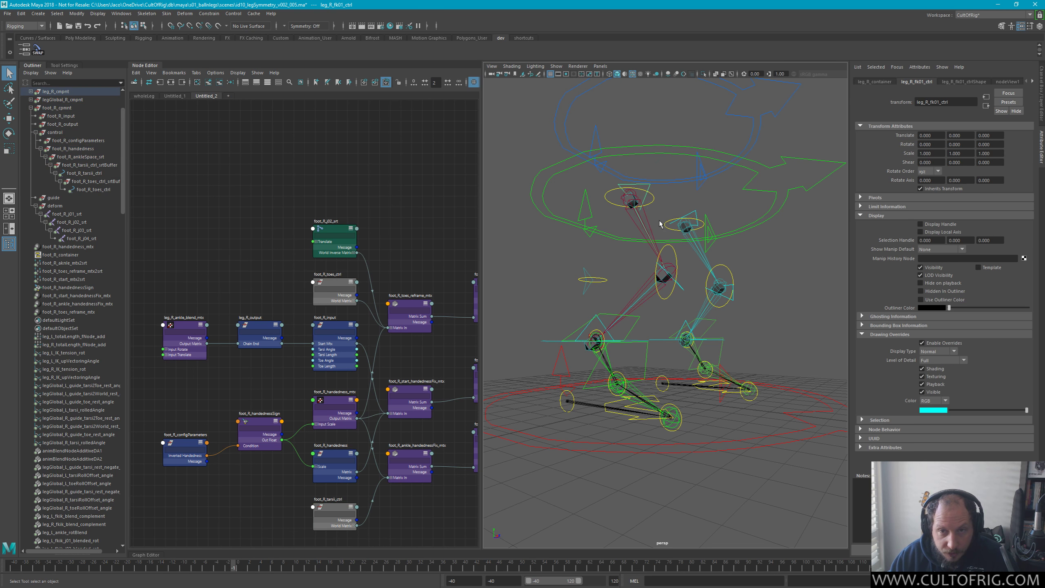
key(e)
alt+drag(642, 297, 612, 304)
mouse_move(602, 238)
mouse_down()
mouse_move(566, 209)
mouse_move(583, 244)
mouse_up()
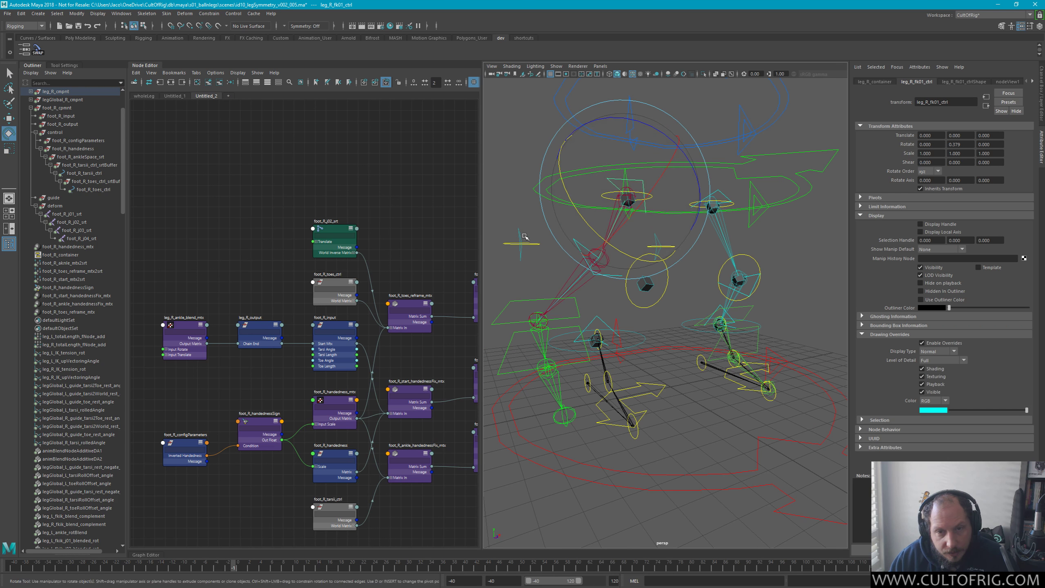
Test-rotate leg_R_fk02_ctrl and foot_R_tarsi_ctrl on the swung leg, undoing each rotation
click(575, 245)
drag(559, 278, 591, 297)
key(ctrl+z)
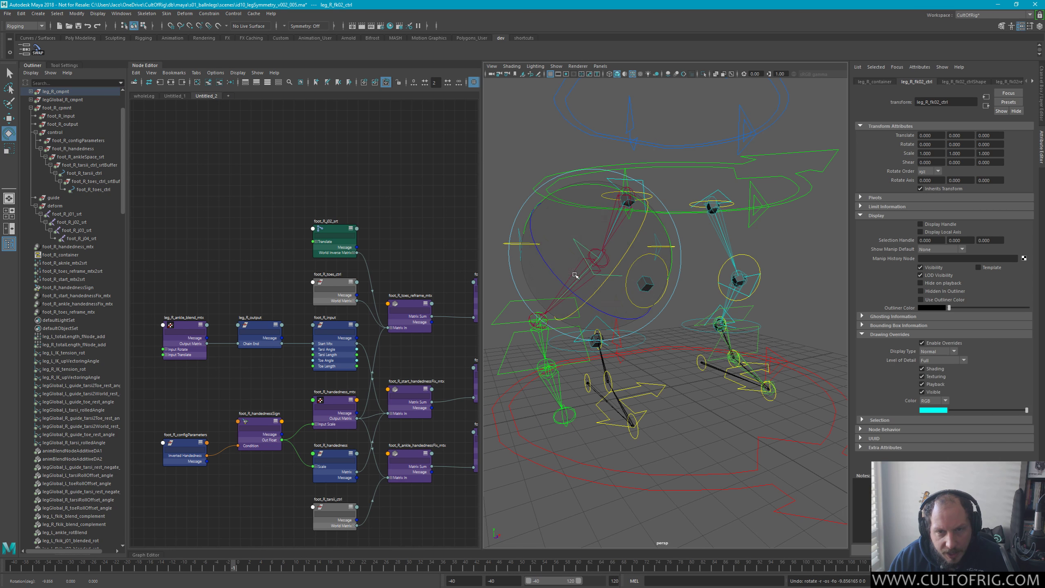
click(509, 304)
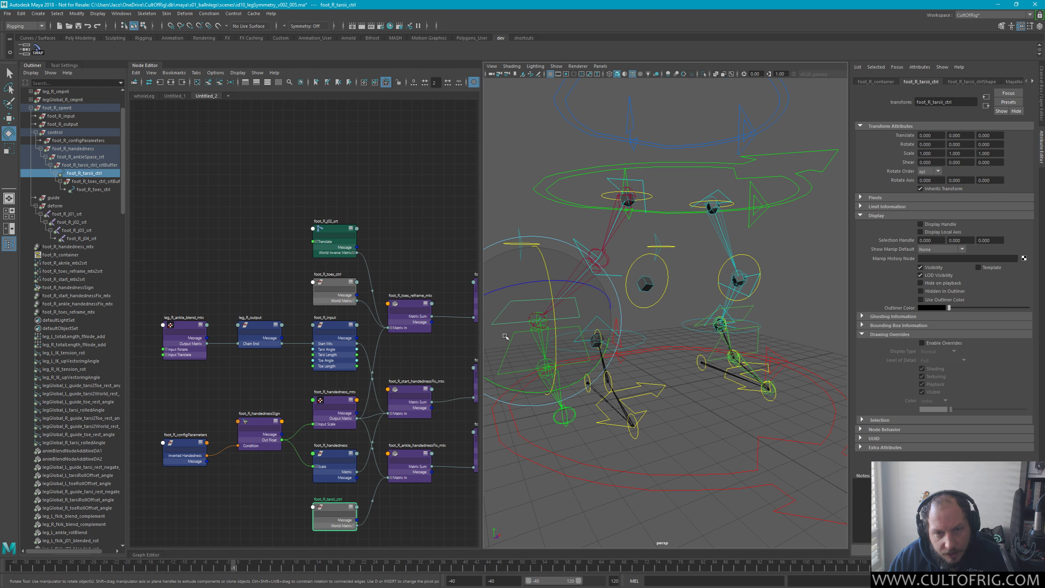
drag(539, 387, 685, 186)
key(ctrl+z)
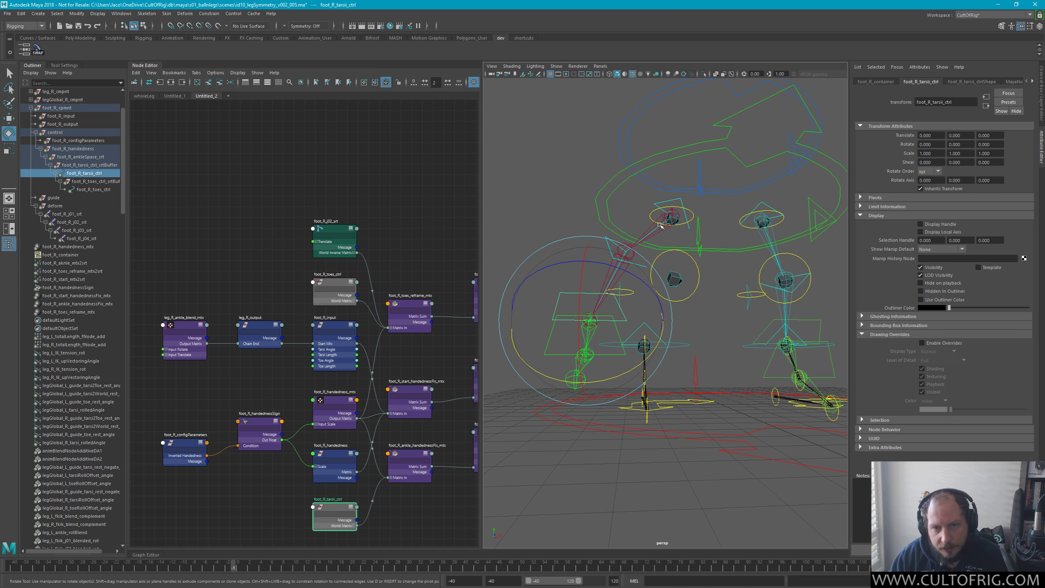
Try changing the current frame, and undo back through the leg_R_fk01_ctrl rotation to the rest pose
alt+drag(651, 245, 683, 289)
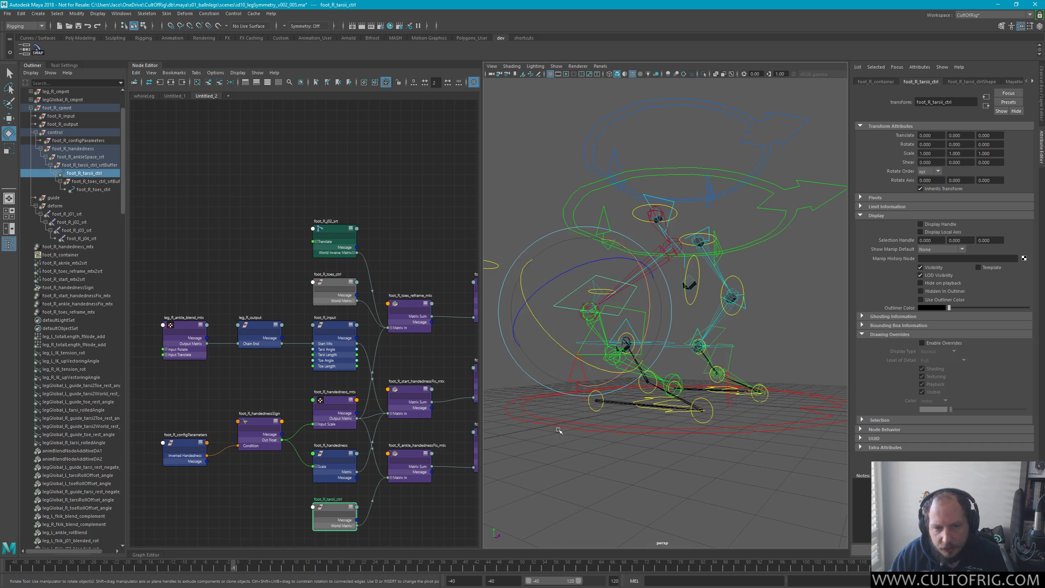
mouse_move(238, 572)
mouse_down()
mouse_move(442, 572)
mouse_move(234, 573)
mouse_up()
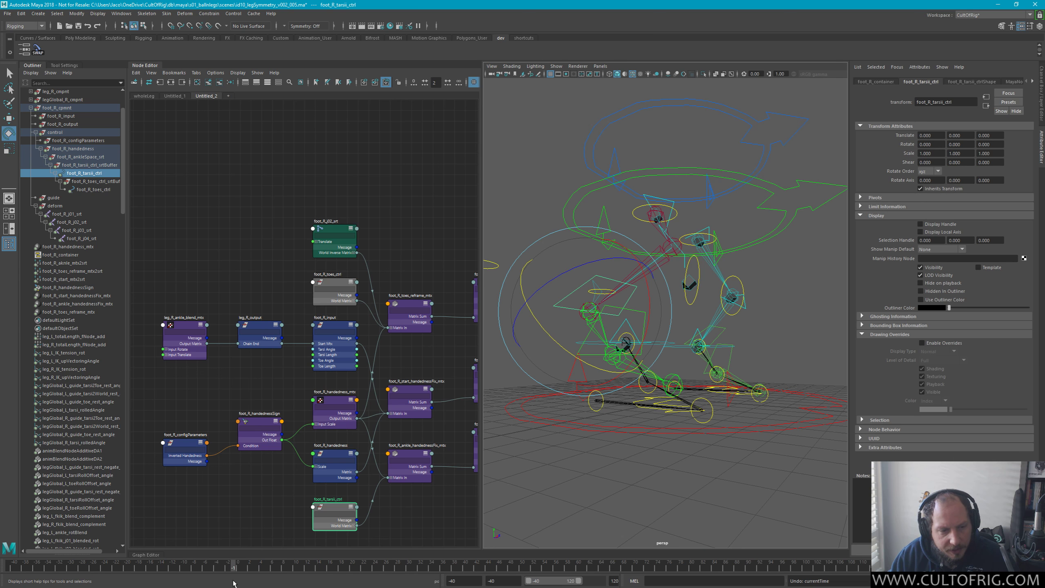
click(238, 568)
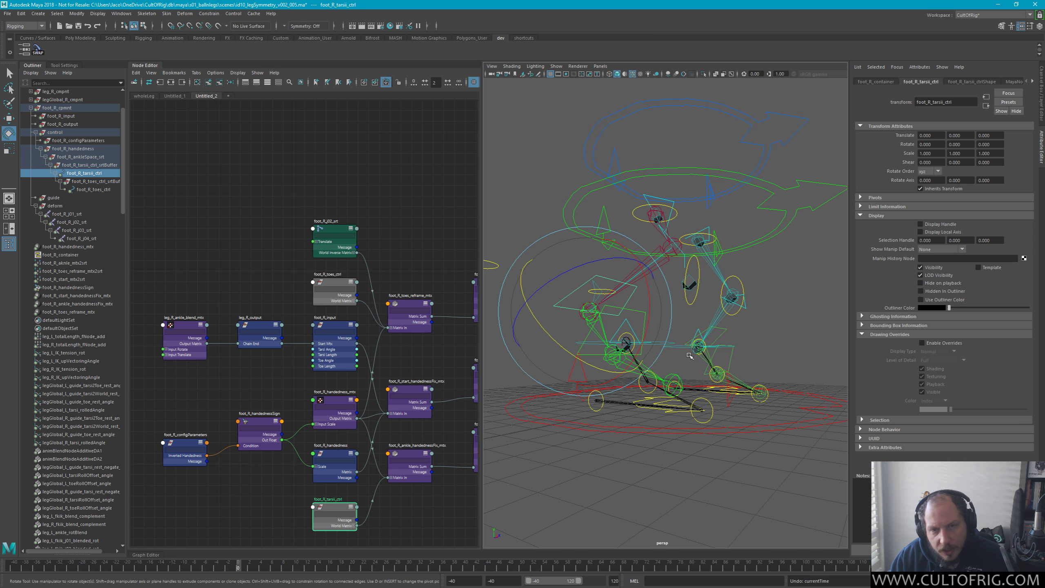
key(ctrl+z)
key(ctrl+z)
key(ctrl+z)
key(ctrl+z)
key(ctrl+z)
key(ctrl+z)
key(ctrl+z)
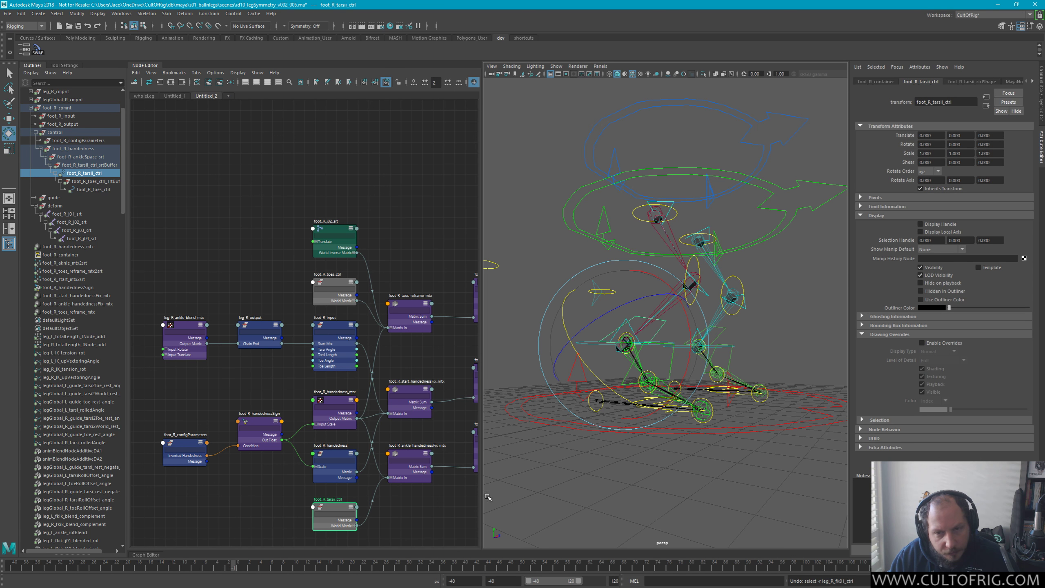
Move the current time slightly forward and examine the right knee and ankle joints up close, ending with foot_R_tarsi_ctrl selected
click(241, 569)
key(q)
alt+drag(788, 316, 691, 324)
scroll(691, 323, up, 5)
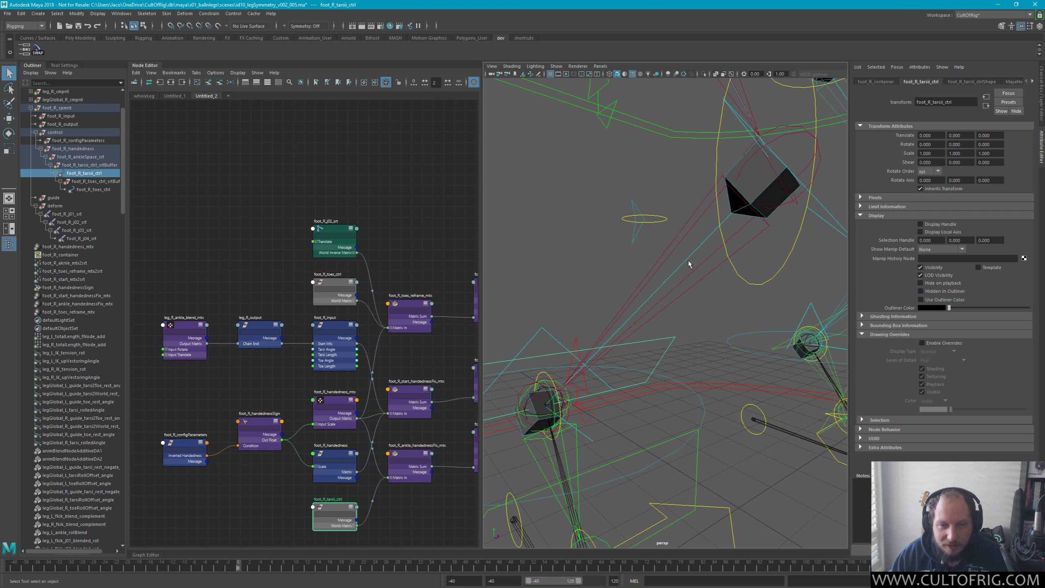
scroll(682, 272, up, 2)
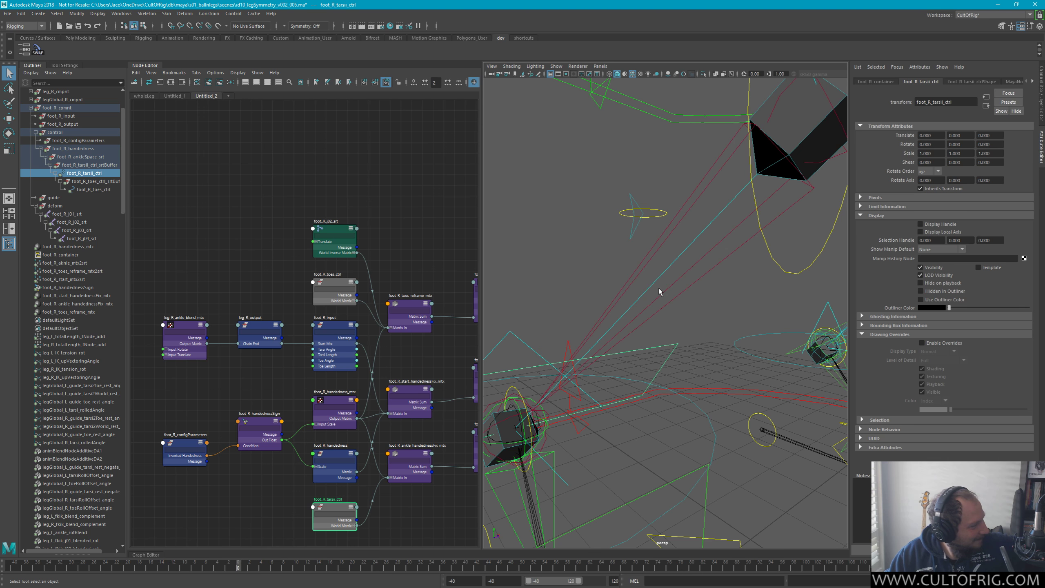
click(708, 333)
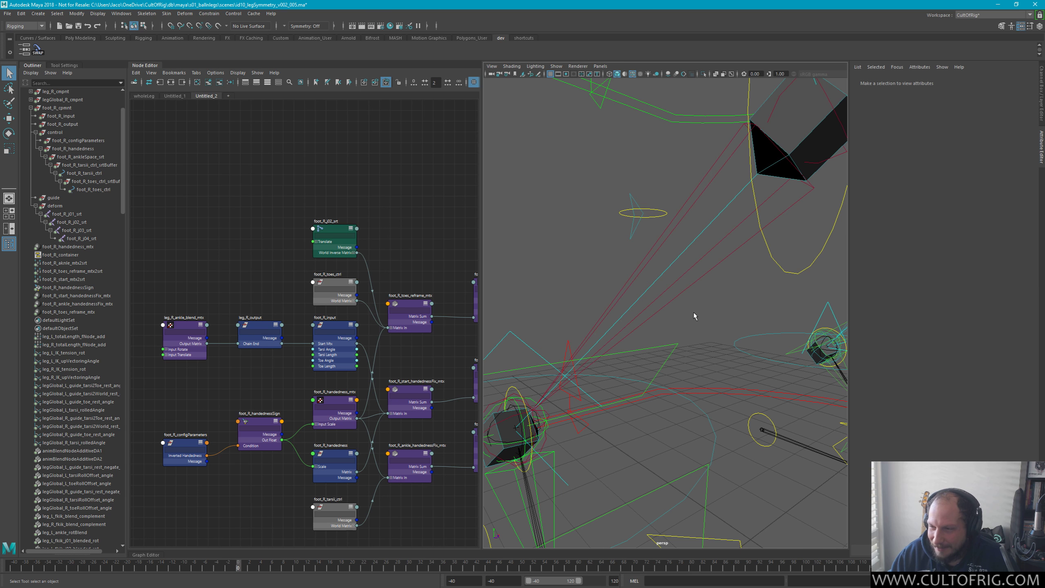
alt+drag(693, 315, 751, 212)
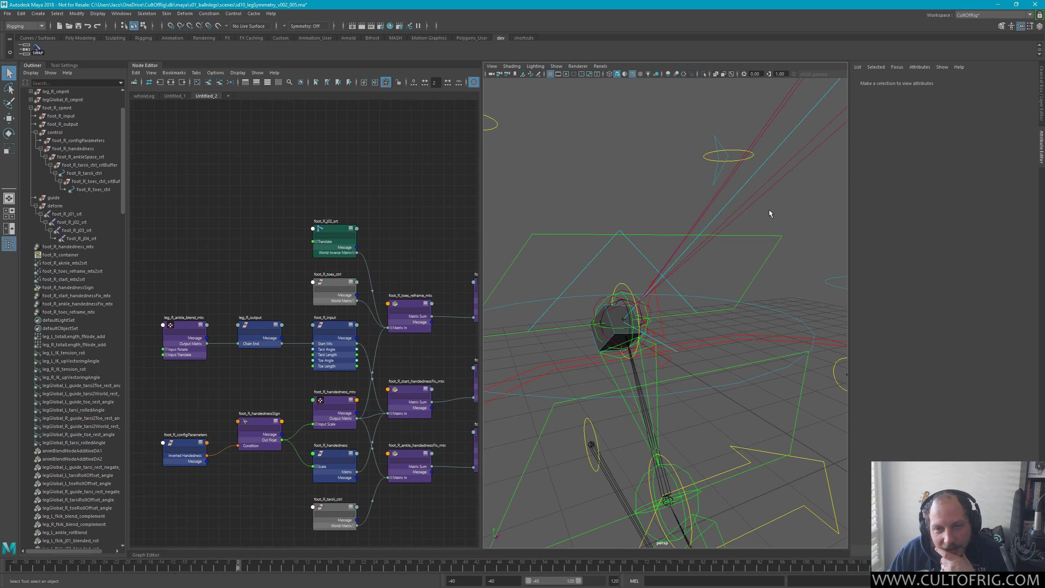
click(754, 271)
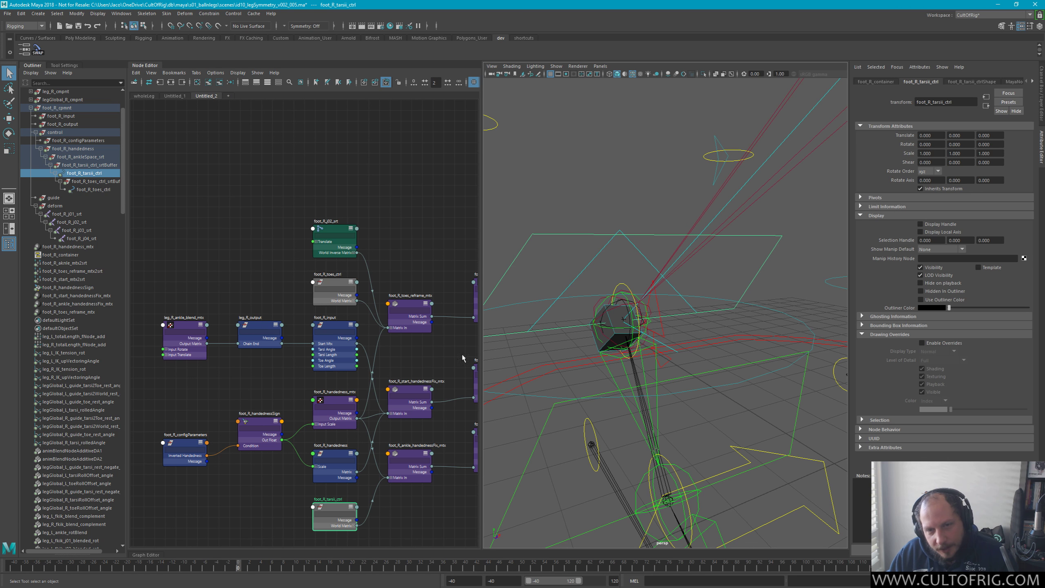
Select foot_R_toes_ctrl and compare both feet of the rig from the front and the side
scroll(702, 280, down, 6)
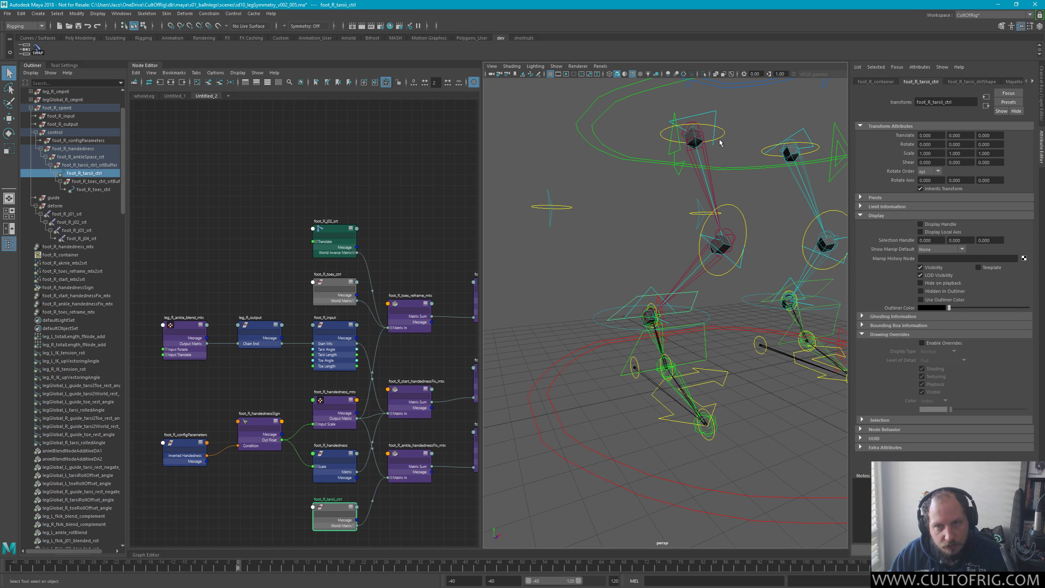
alt+drag(673, 317, 665, 309)
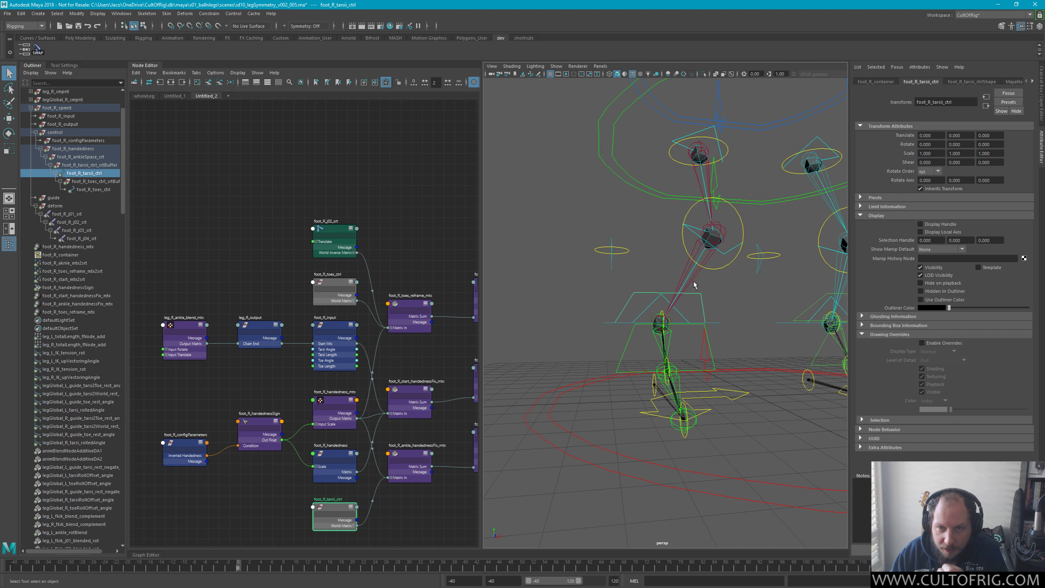
click(700, 325)
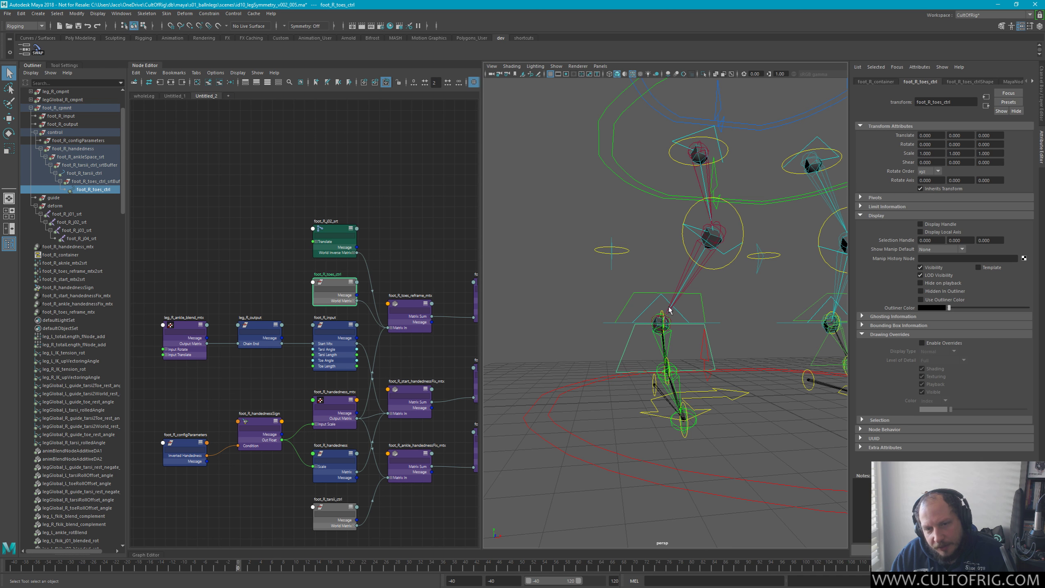
alt+drag(670, 309, 689, 311)
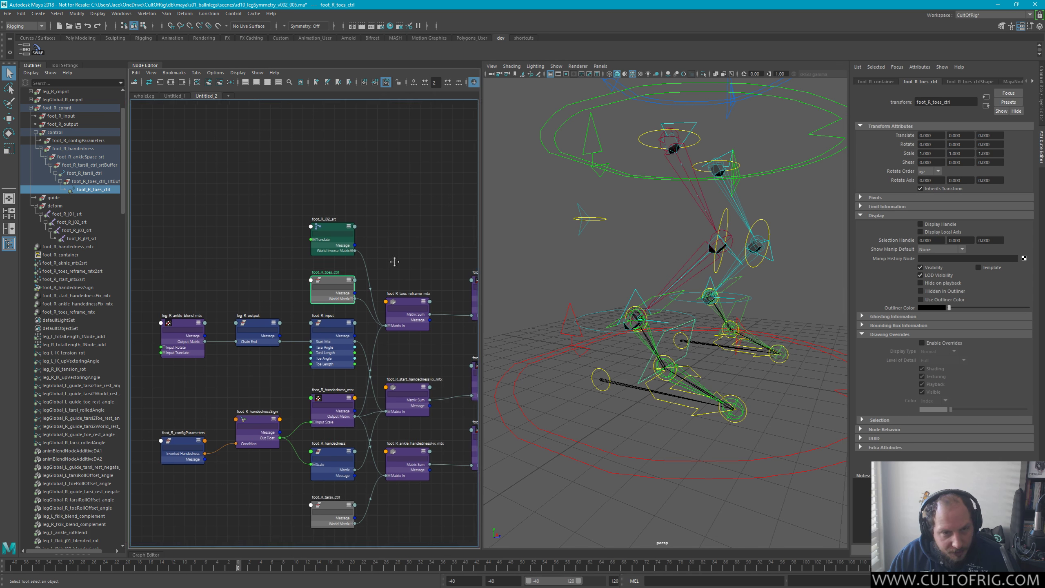
Select the foot_R_input node and regraph the node network with its input and output connections
middle_drag(397, 206, 344, 150)
click(644, 428)
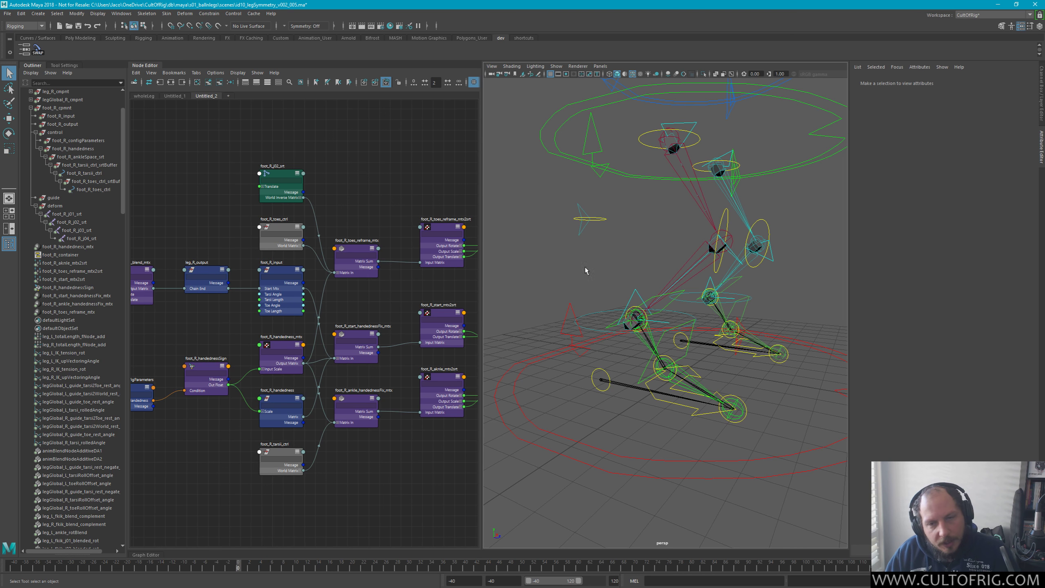
alt+middle_drag(283, 312, 328, 326)
click(308, 303)
scroll(328, 325, up, 2)
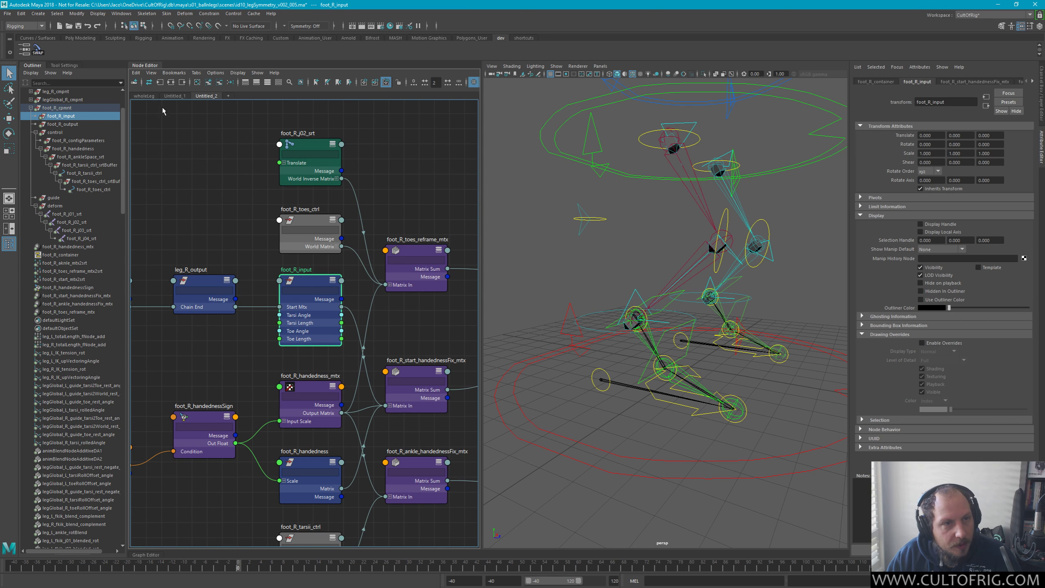
click(197, 82)
click(171, 82)
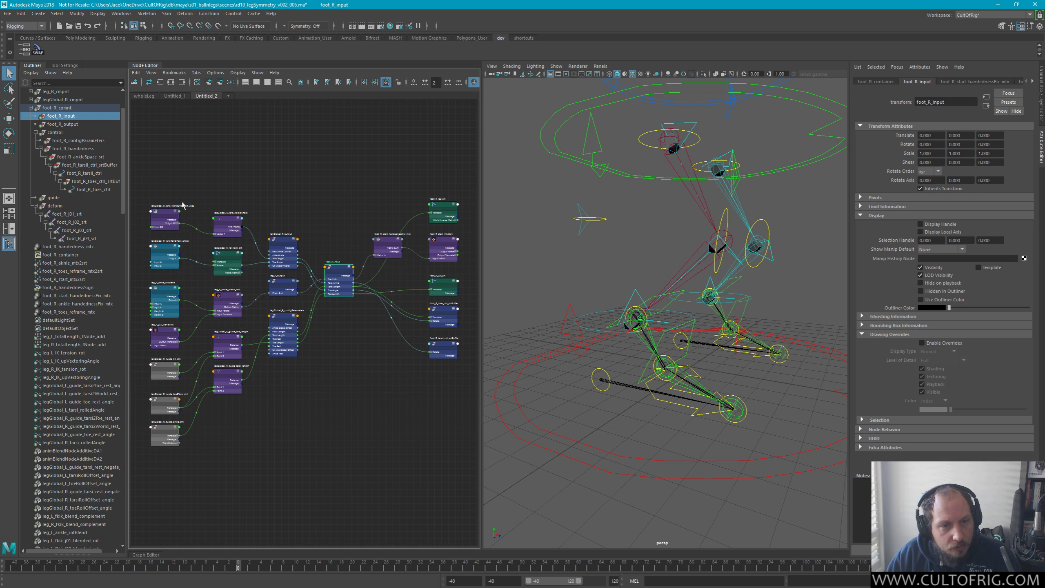
Examine the connections feeding foot_R_input and its outputs to the foot joints, start matrix nodes and control buffers
alt+middle_drag(355, 164, 339, 164)
alt+right_drag(339, 164, 326, 224)
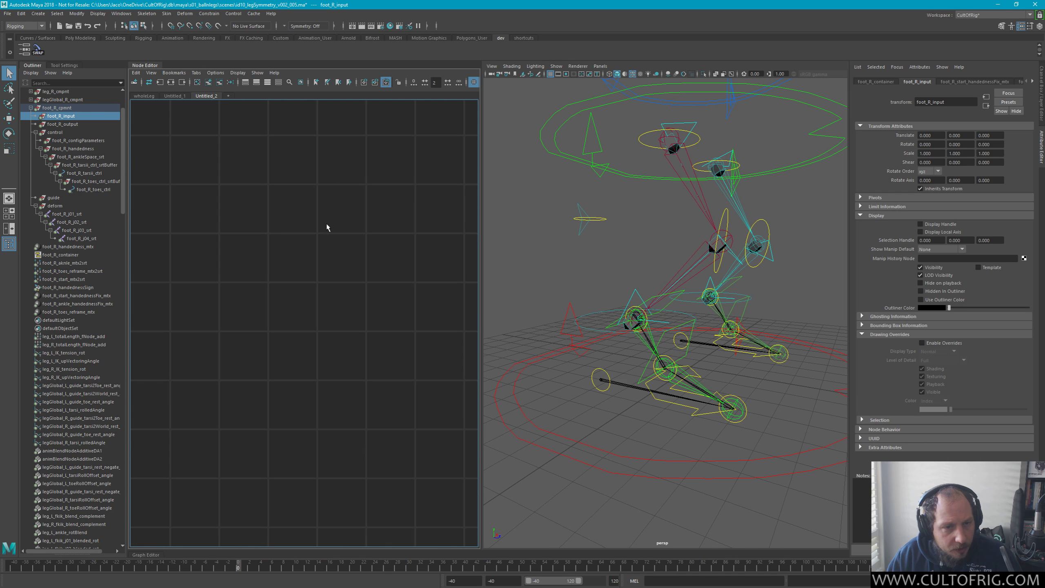
scroll(338, 263, down, 4)
alt+middle_drag(331, 301, 384, 207)
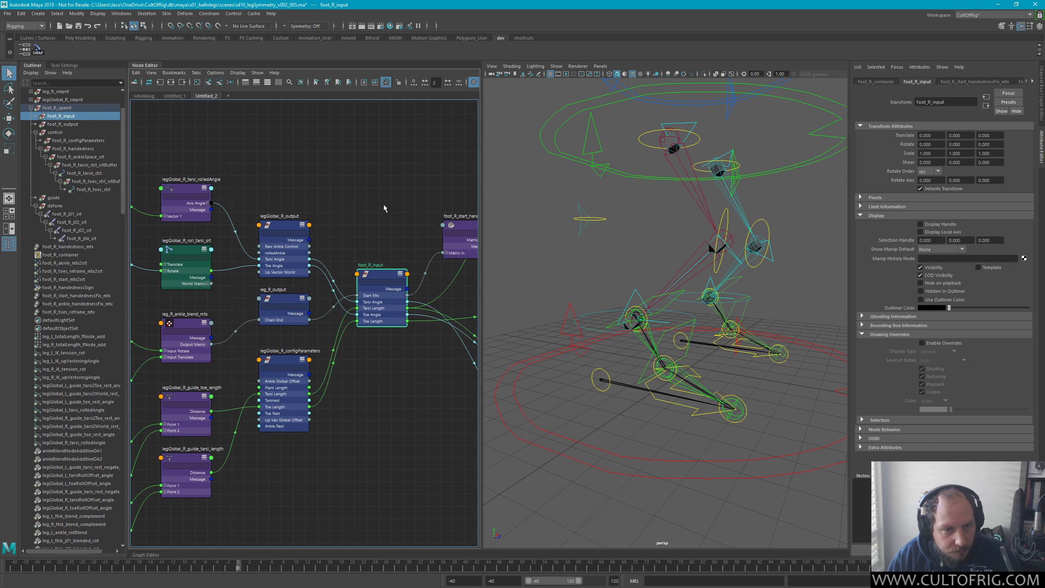
scroll(362, 196, up, 1)
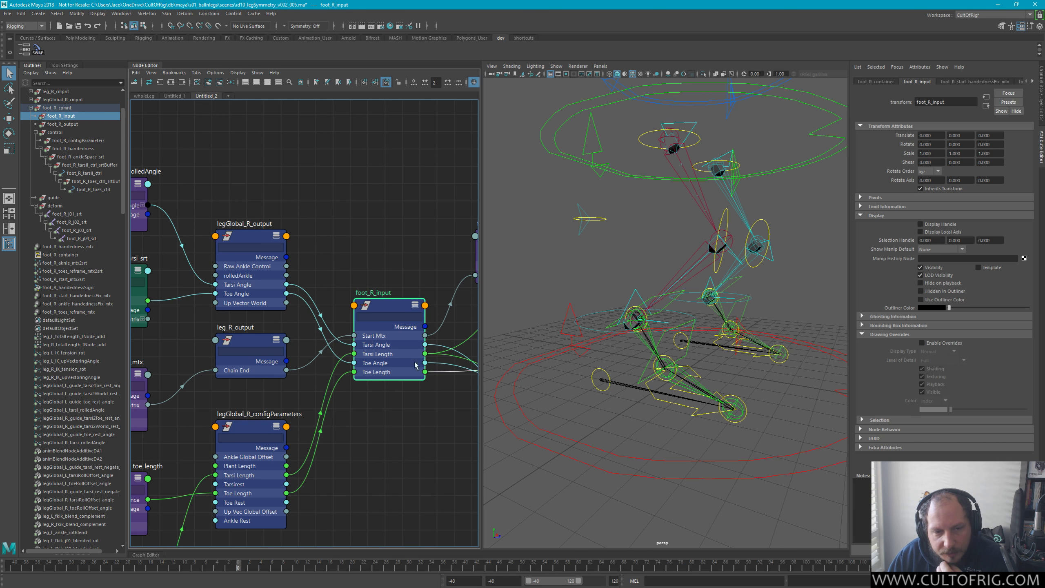
alt+middle_drag(445, 407, 285, 391)
alt+middle_drag(366, 385, 279, 386)
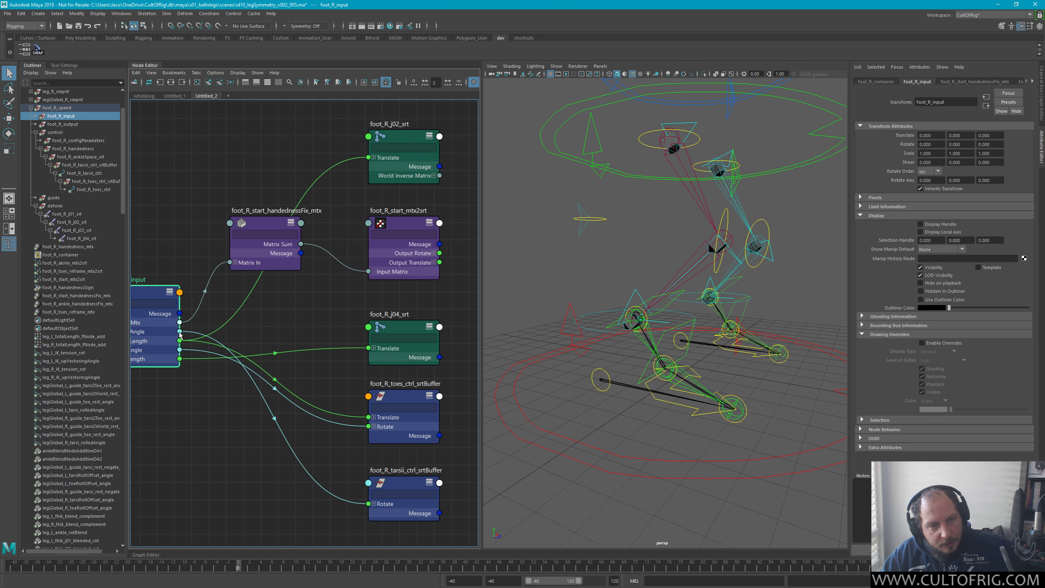
mouse_move(177, 328)
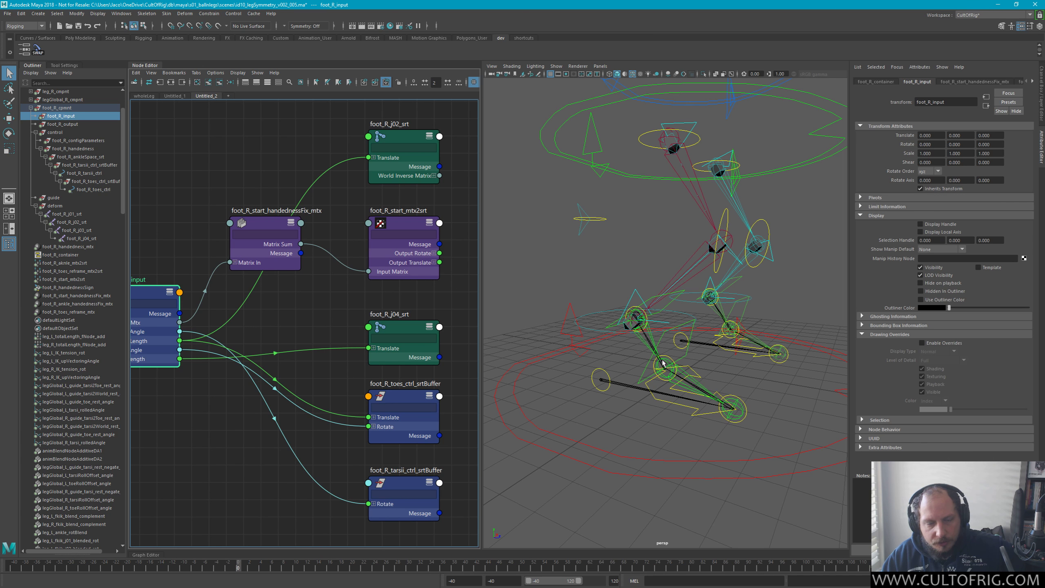
Inspect the legs from the side by selecting foot_R_tarsi_ctrl and the overlapping ankle joints, and clear the selection
alt+drag(712, 339, 705, 340)
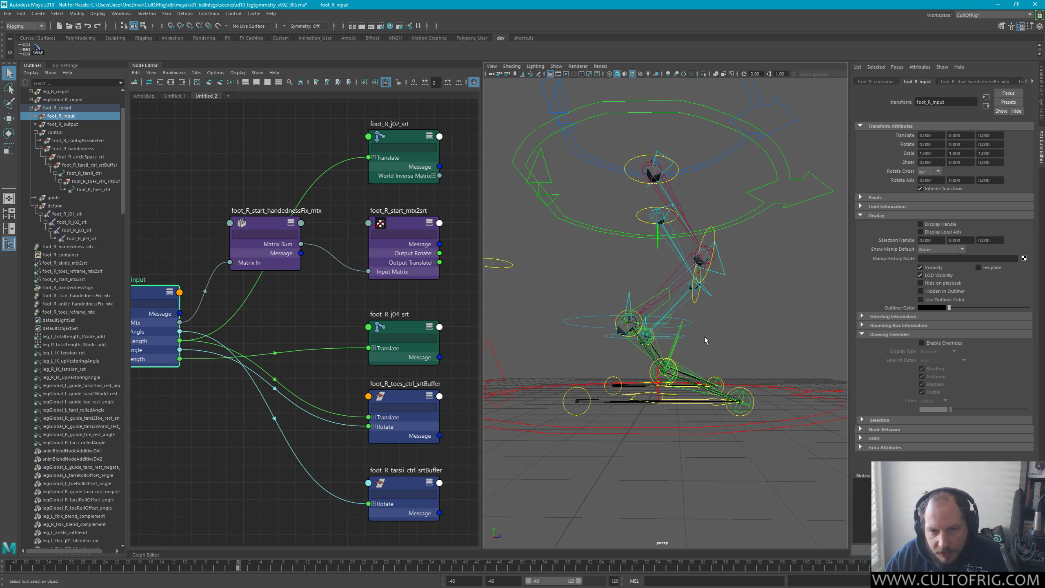
click(669, 299)
click(638, 309)
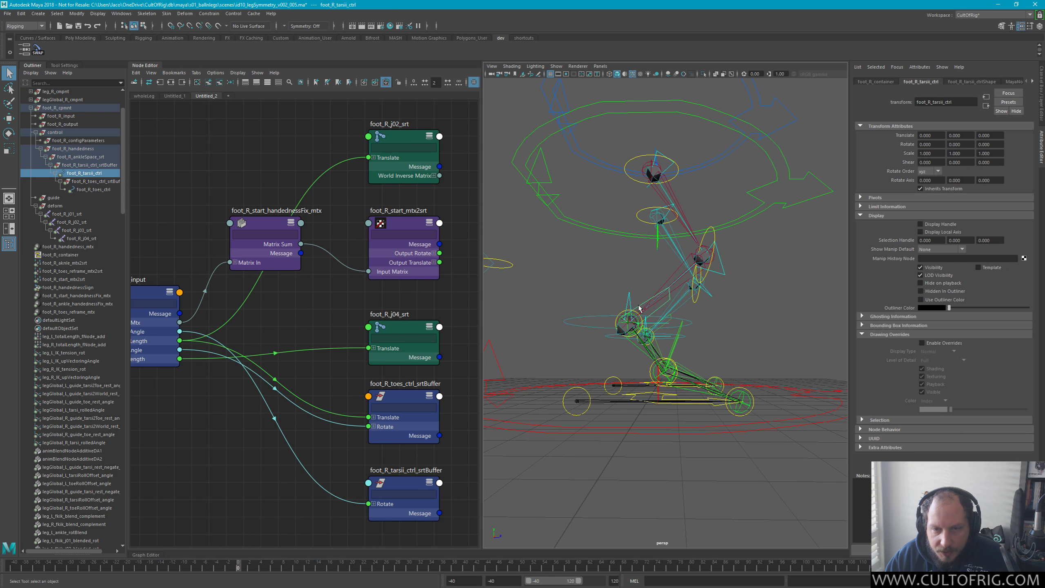
alt+drag(673, 314, 675, 316)
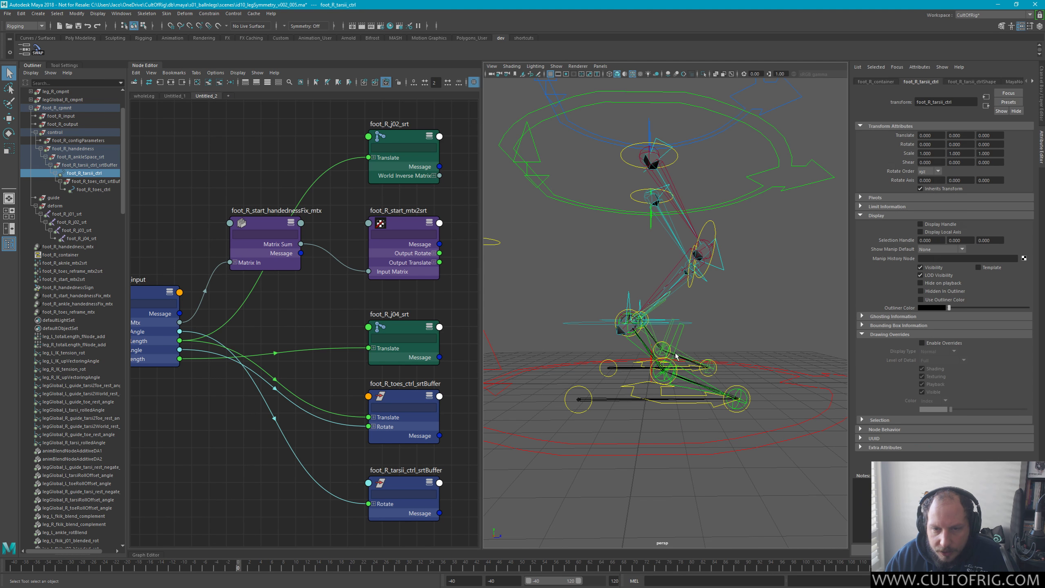
click(675, 353)
click(681, 329)
drag(682, 305, 649, 401)
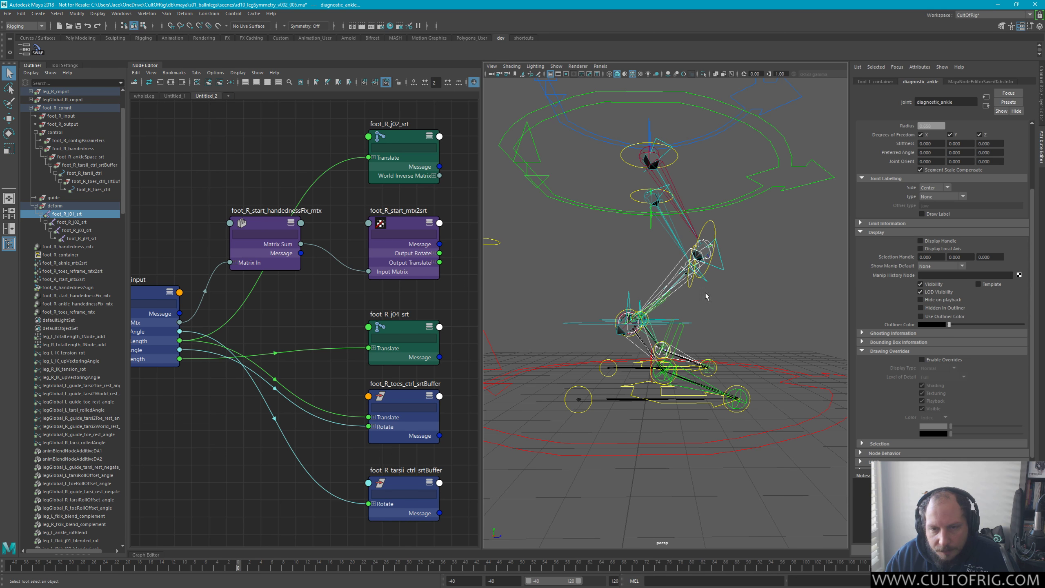
drag(781, 314, 814, 319)
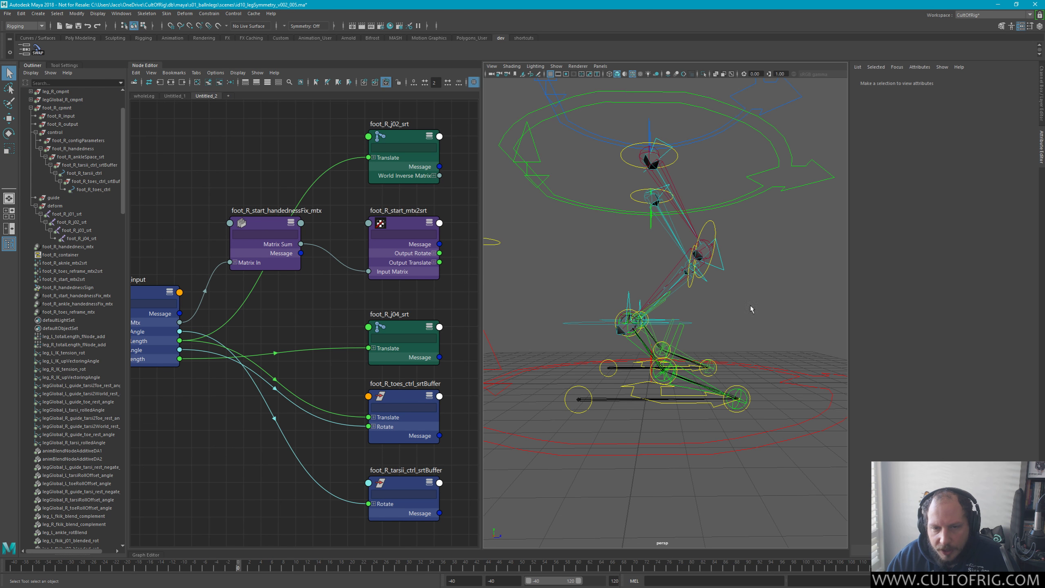
Test-move legGlobal_R_guide_toe2Tarsi_ctrl at the right foot and undo the move
click(654, 372)
key(w)
mouse_move(663, 372)
mouse_down()
mouse_move(647, 369)
mouse_move(666, 374)
mouse_up()
key(ctrl+z)
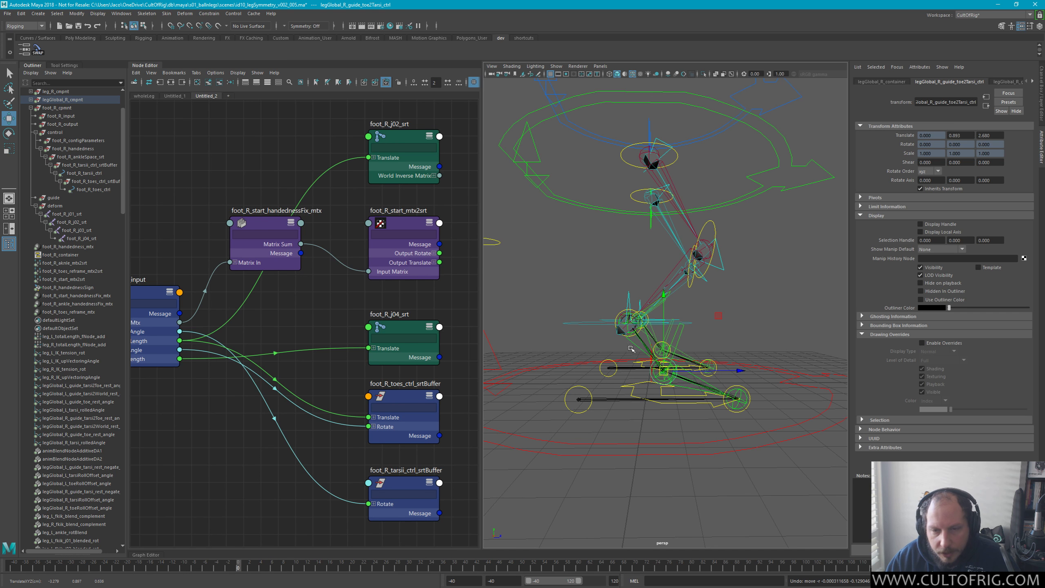
key(q)
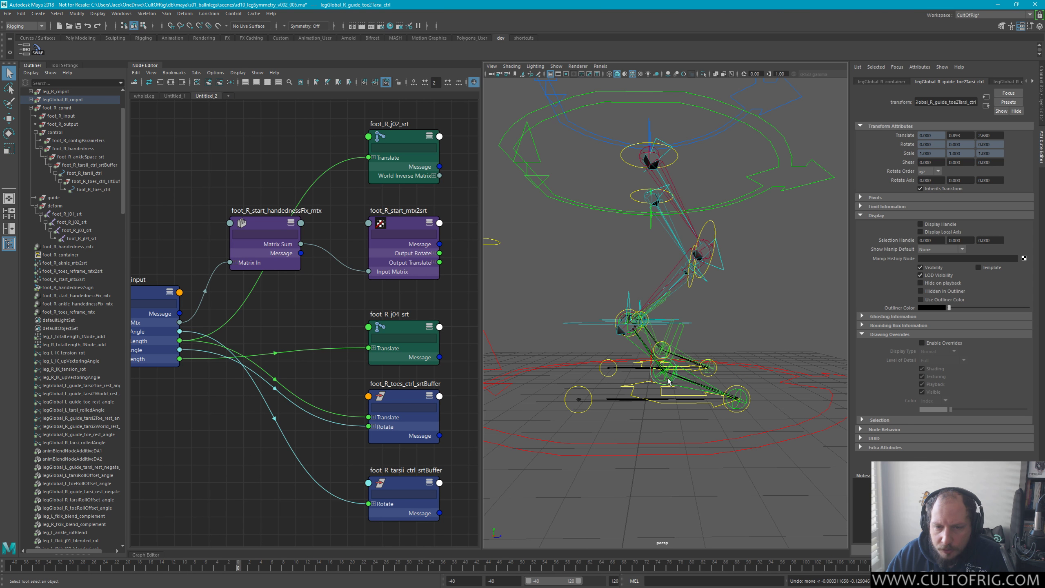
Test-rotate foot_R_toes_ctrl and undo the rotation
click(685, 344)
key(e)
mouse_move(704, 312)
mouse_down()
mouse_move(716, 319)
mouse_move(704, 327)
mouse_up()
key(q)
key(ctrl+z)
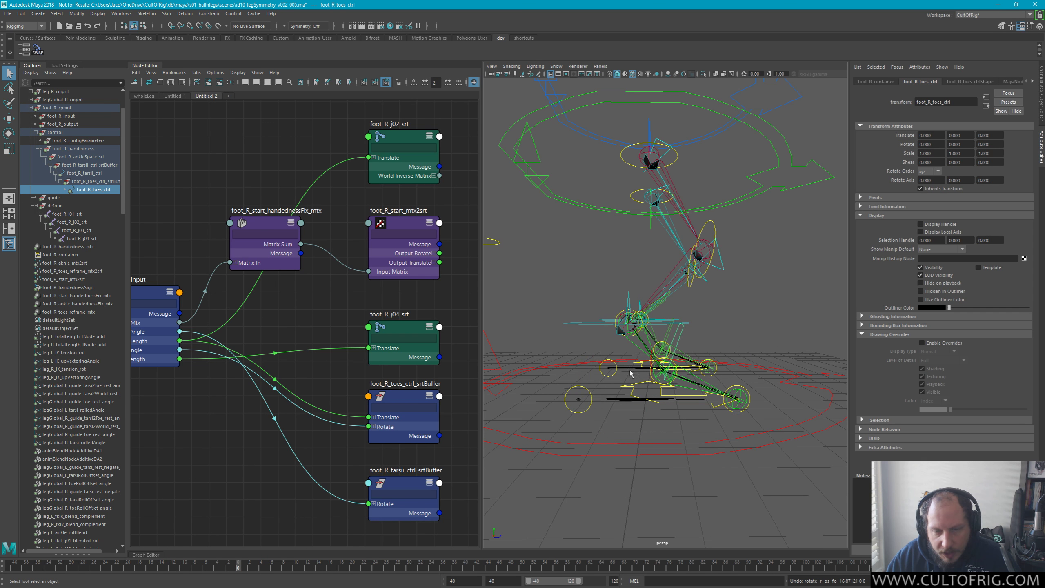
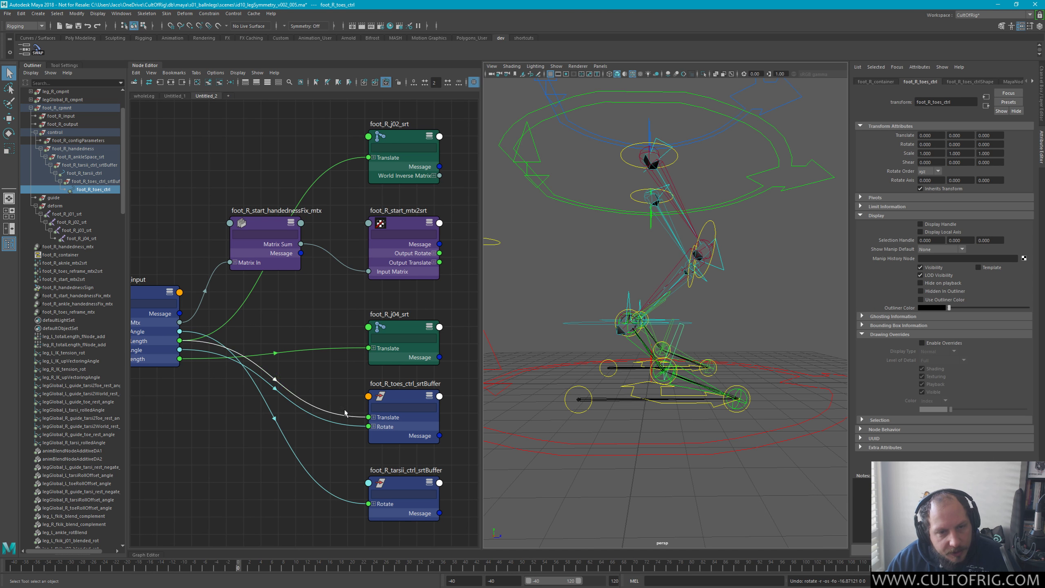
Save the scene
key(ctrl+s)
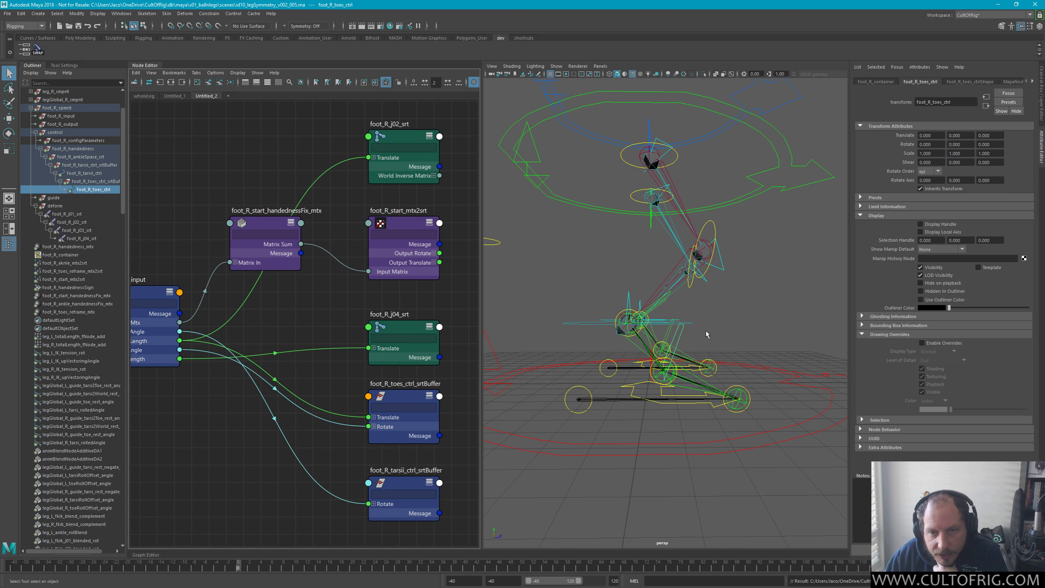
alt+drag(708, 325, 673, 340)
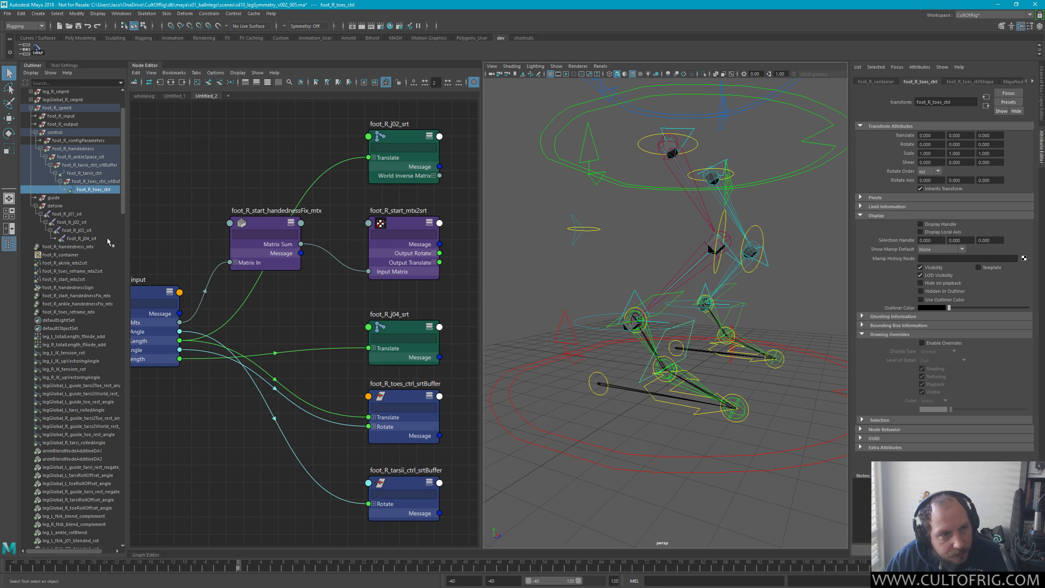
Graph foot_R_j01_srt with its upstream nodes in the Node Editor and move foot_R_aknle_mtx2srt away from the joint node
click(73, 214)
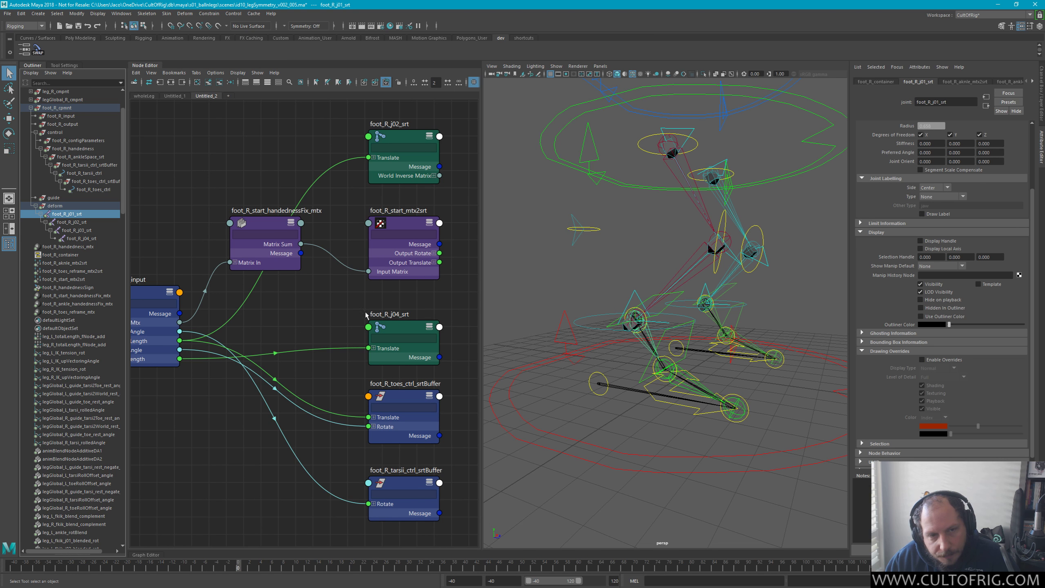
scroll(385, 291, down, 3)
alt+middle_drag(291, 357, 306, 326)
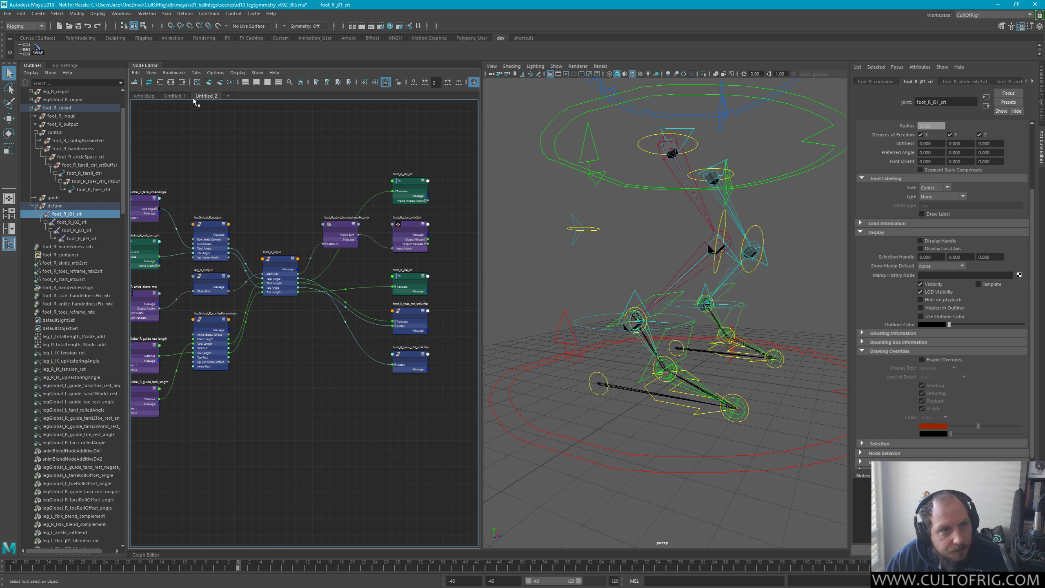
click(197, 83)
click(172, 83)
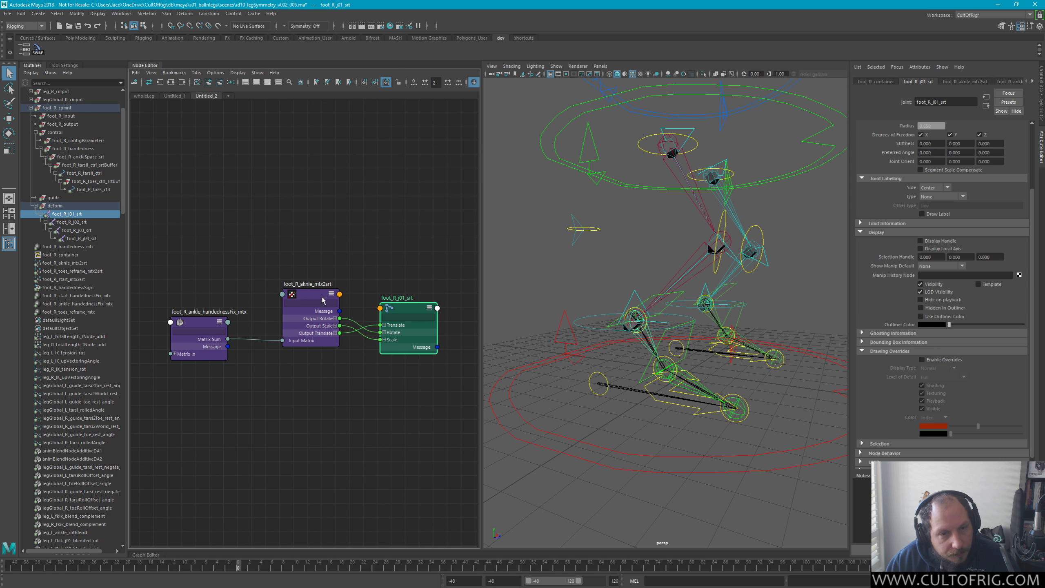
drag(324, 309, 293, 300)
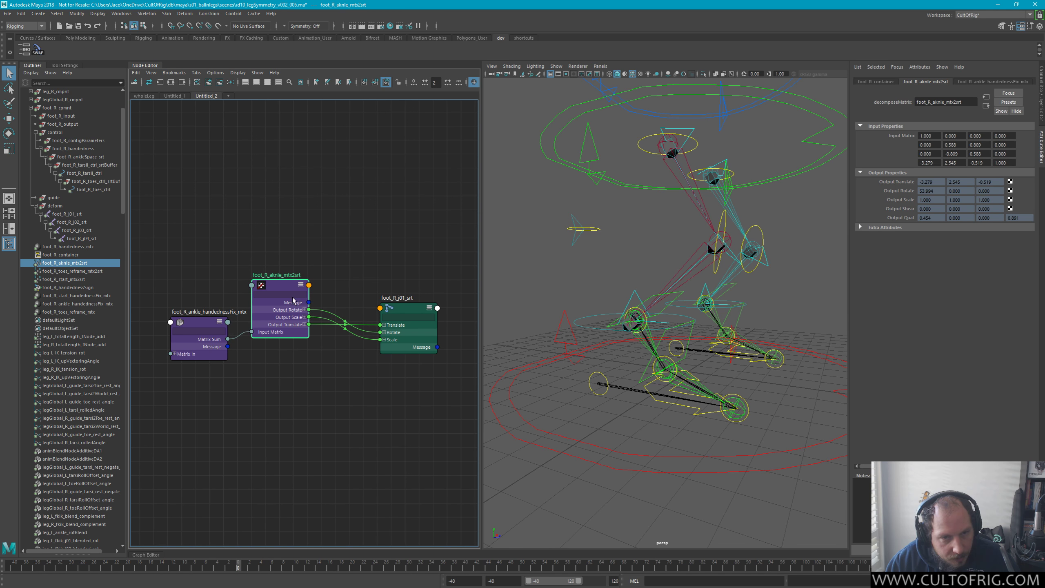
click(400, 278)
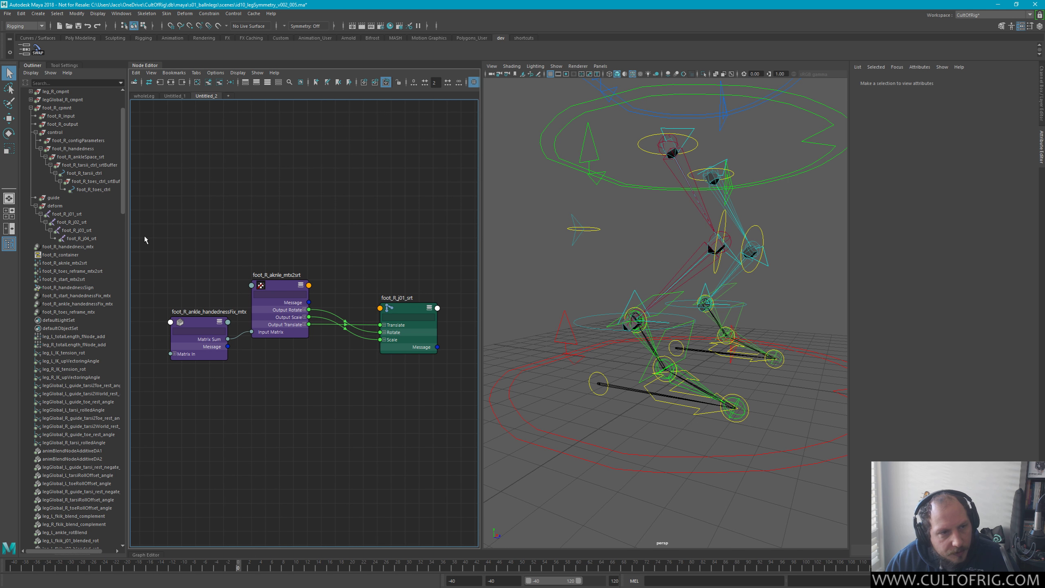
Add foot_R_configParameters to the node graph above the ankle matrix nodes and select it
scroll(94, 206, up, 3)
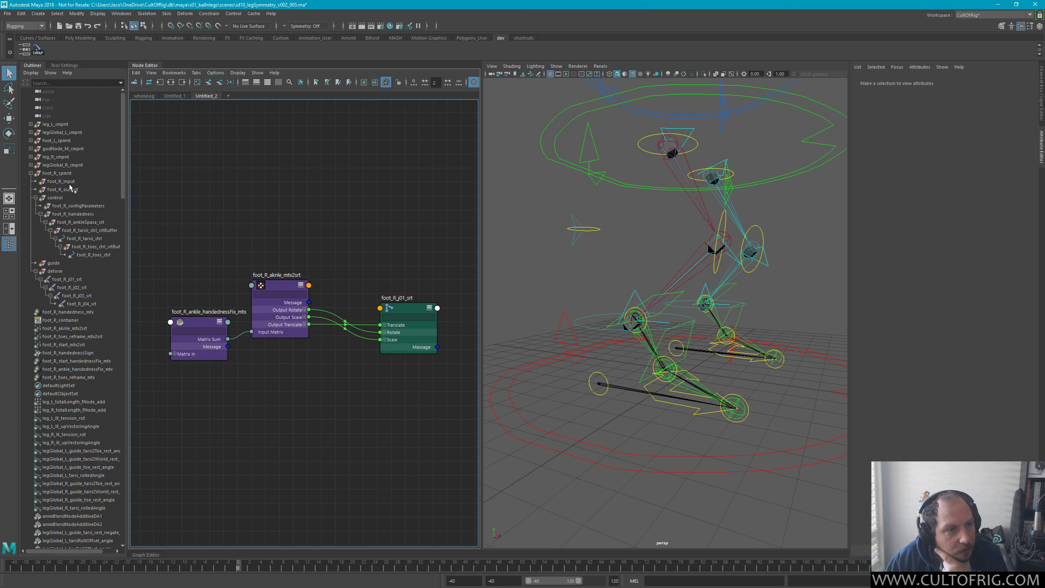
click(88, 205)
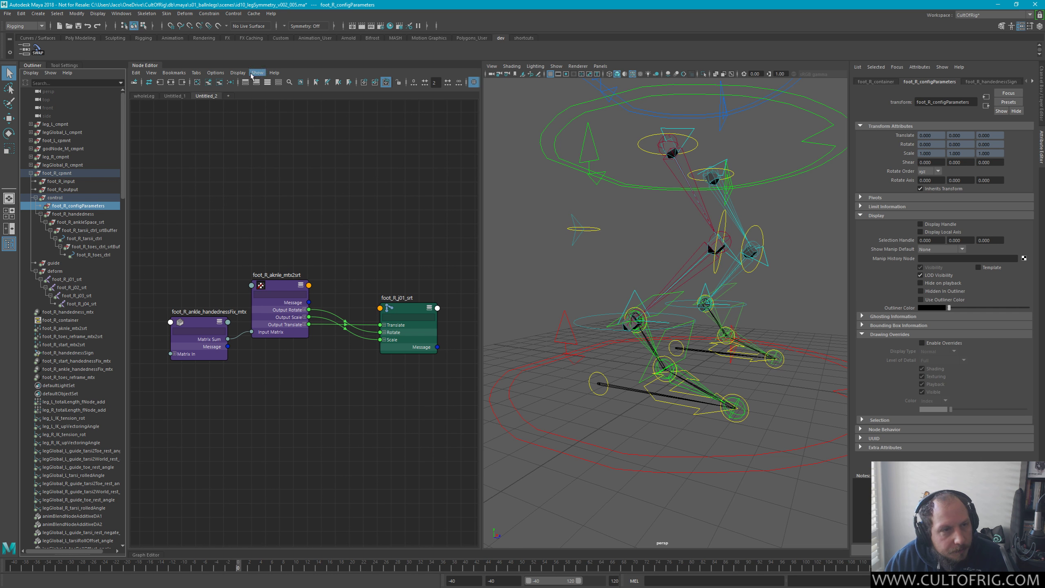
middle_drag(83, 207, 270, 195)
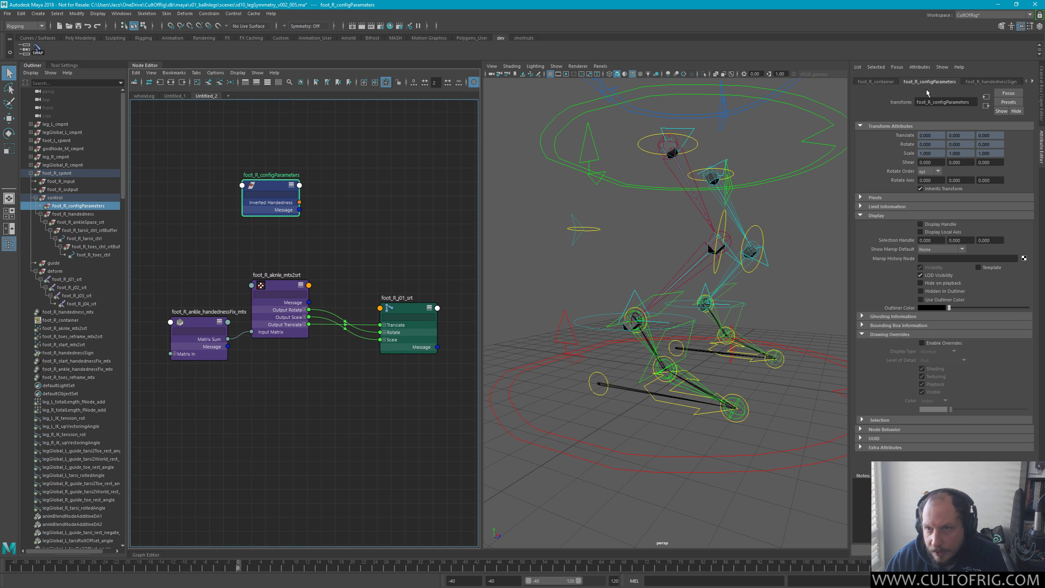
click(282, 134)
click(272, 185)
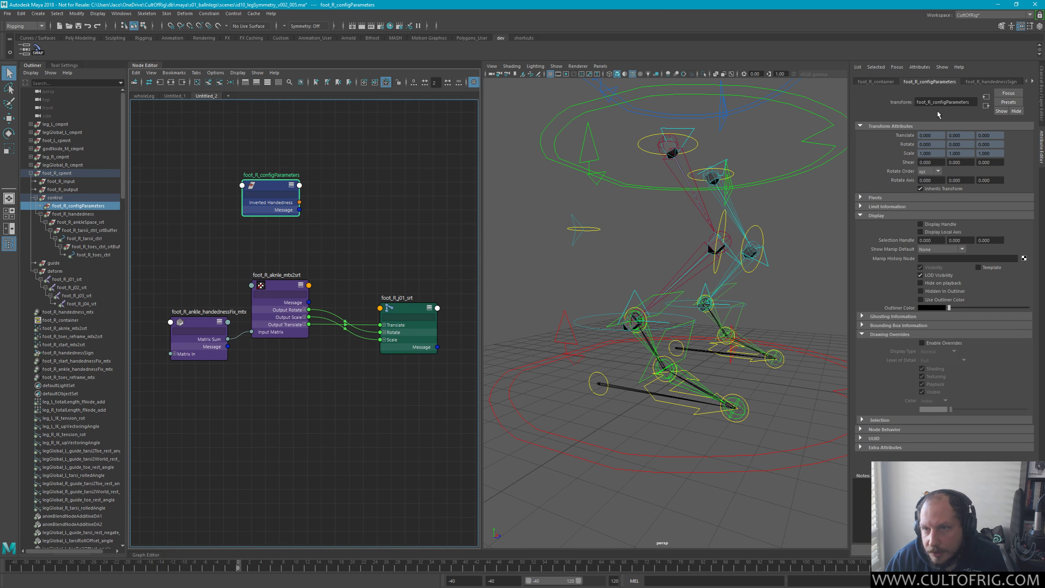
Expand the extra attributes of foot_R_configParameters and collapse its display and transform attribute sections
click(883, 448)
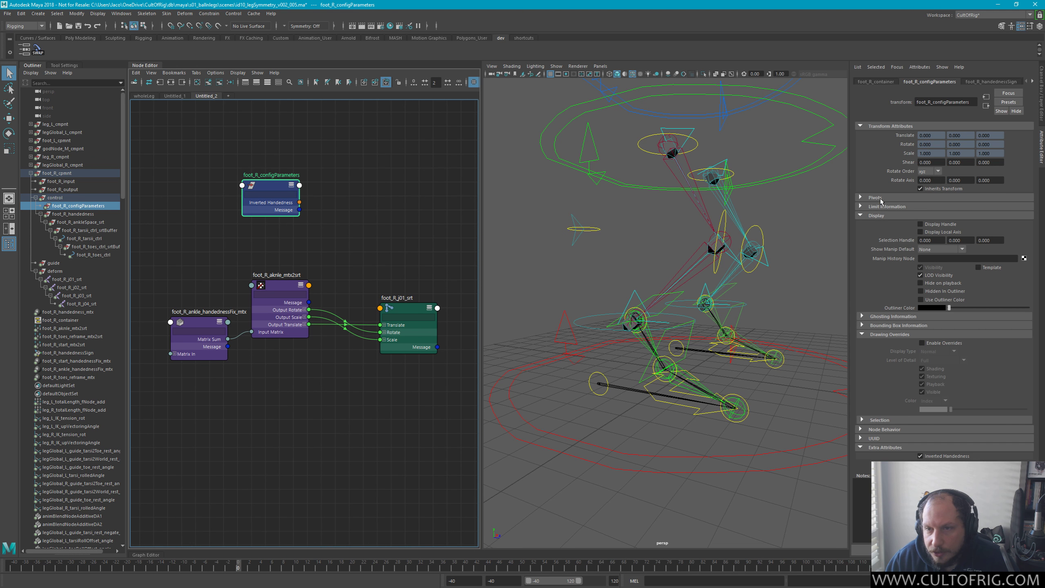
click(877, 215)
click(901, 126)
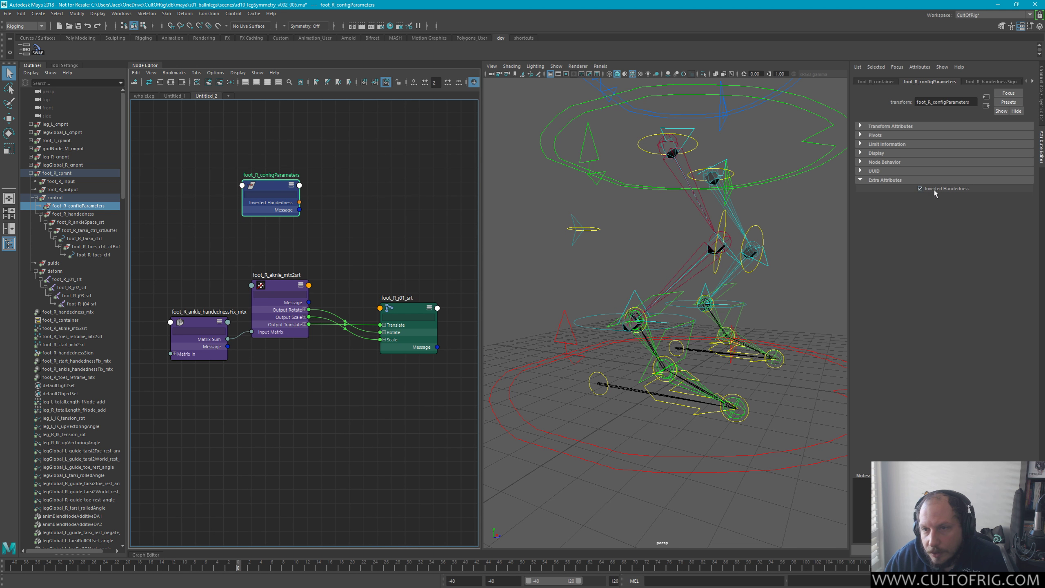
drag(199, 124, 242, 159)
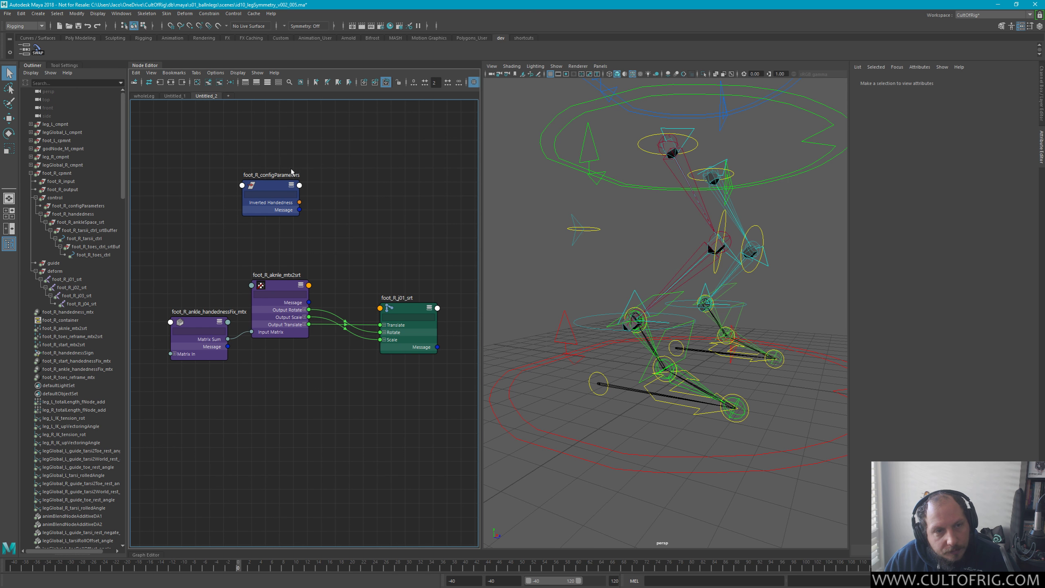
click(290, 187)
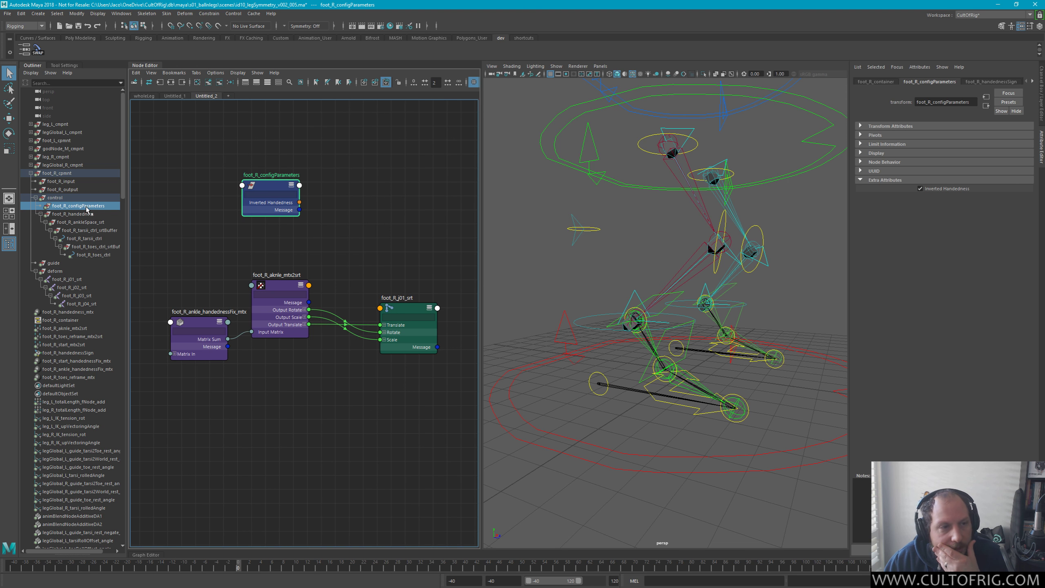
Add foot_R_input to the node graph and arrange it beside foot_R_configParameters above the ankle matrix nodes
click(70, 182)
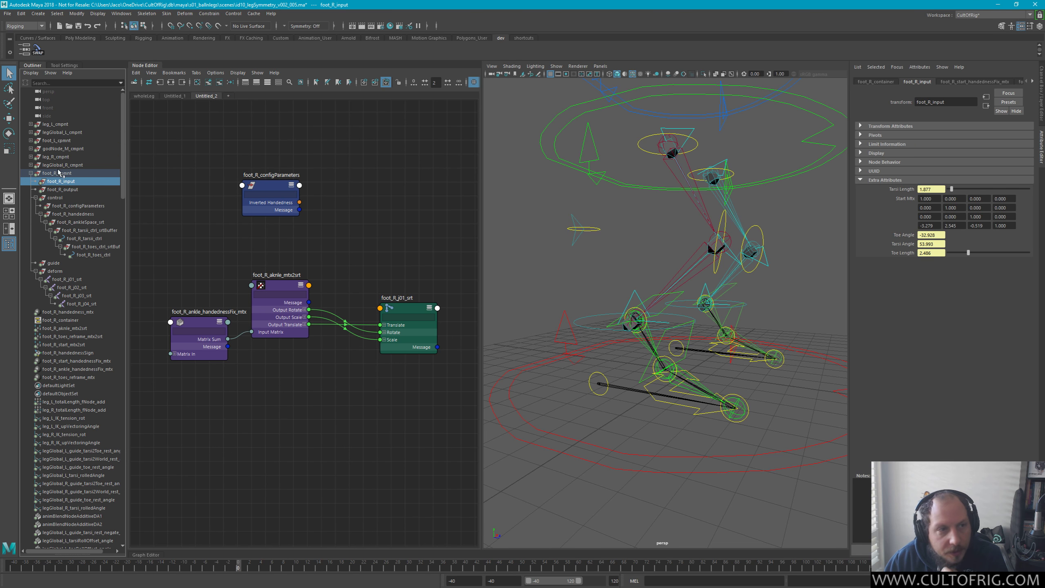
middle_drag(72, 185, 201, 163)
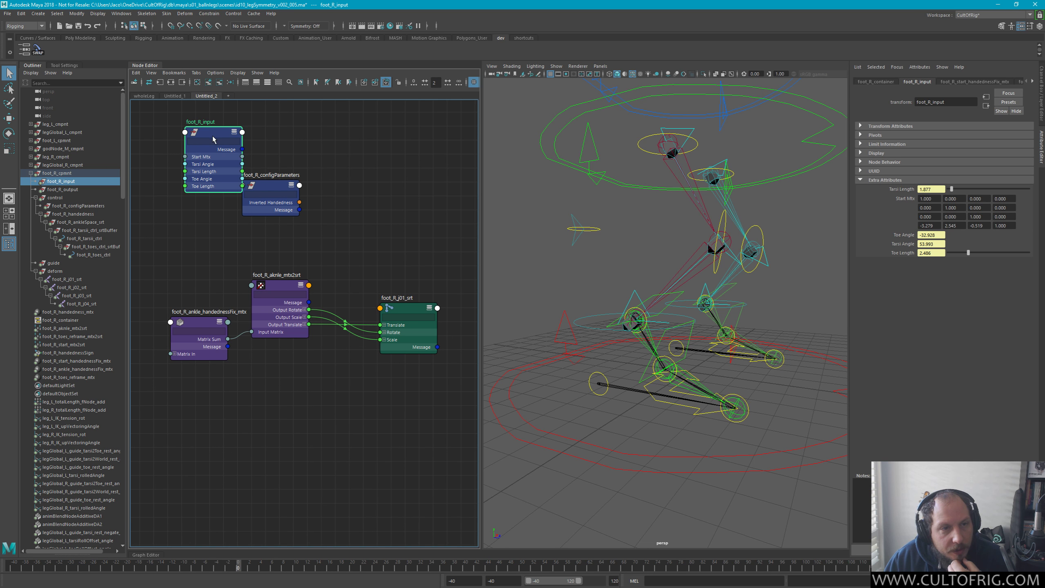
drag(213, 136, 201, 195)
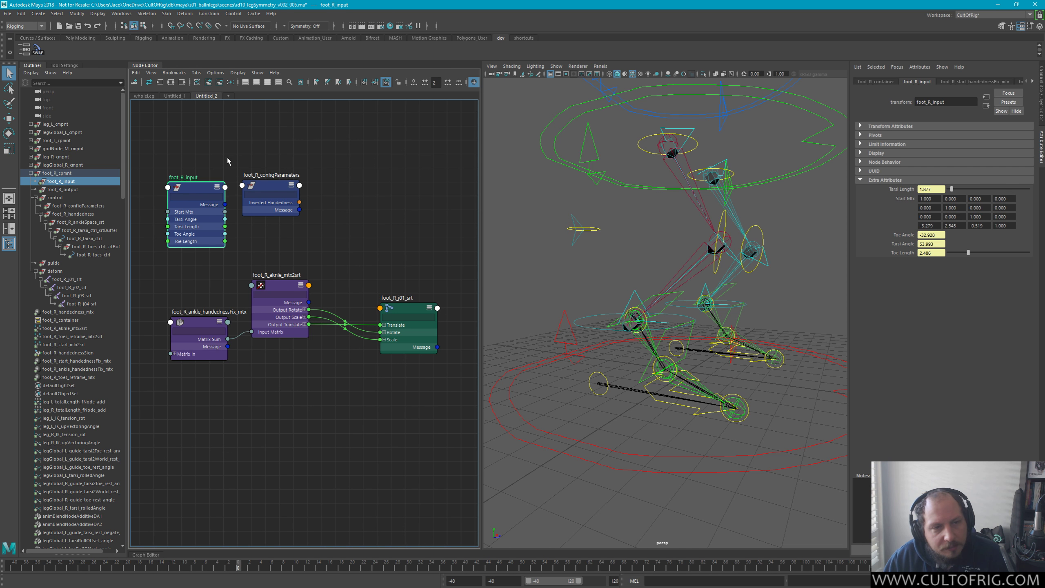
middle_drag(189, 162, 278, 155)
shift+drag(371, 186, 382, 228)
click(365, 158)
click(353, 183)
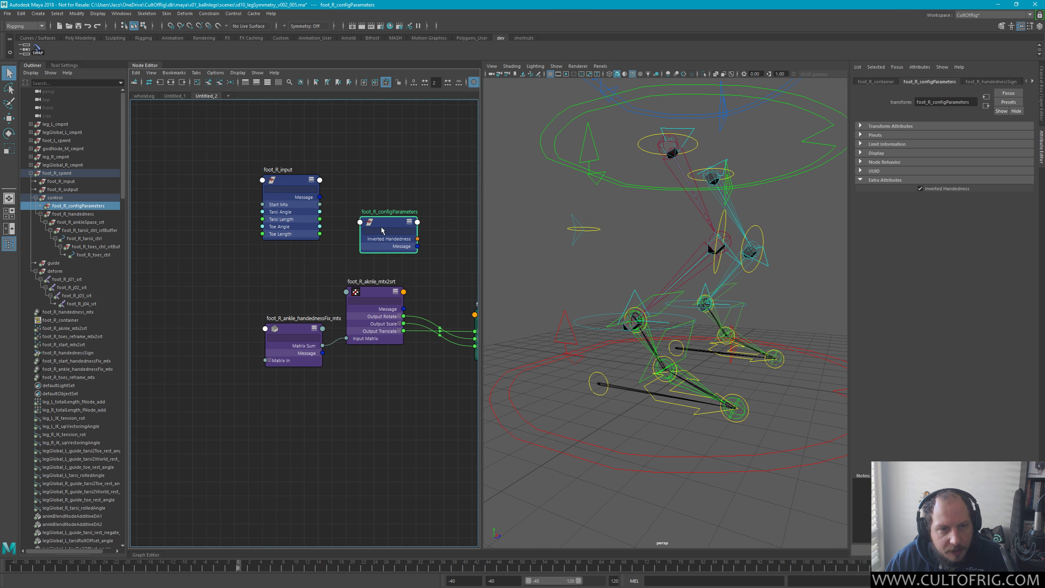
alt+middle_drag(388, 170, 352, 170)
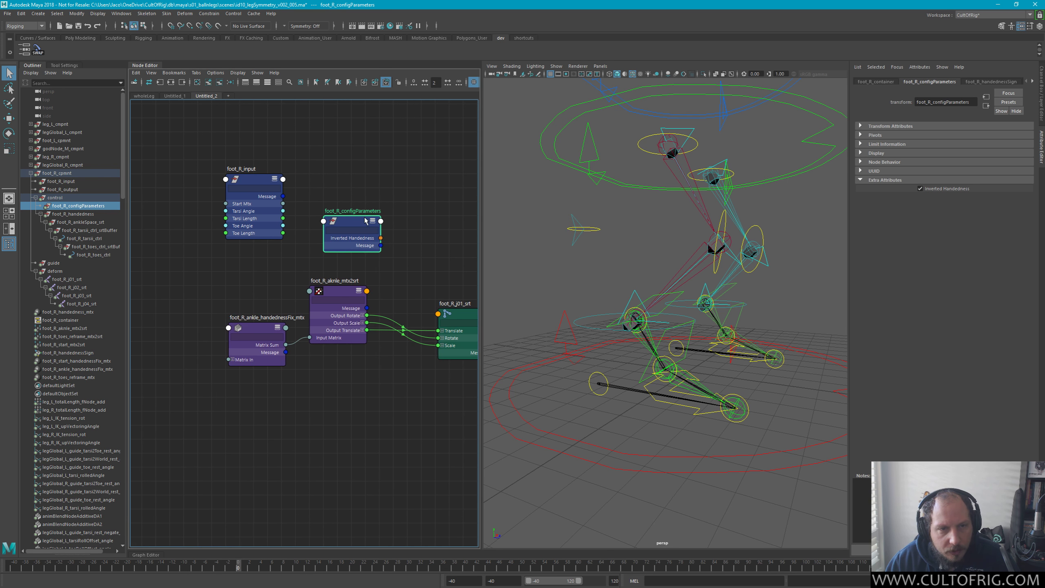
drag(360, 221, 346, 221)
alt+middle_drag(353, 163, 320, 168)
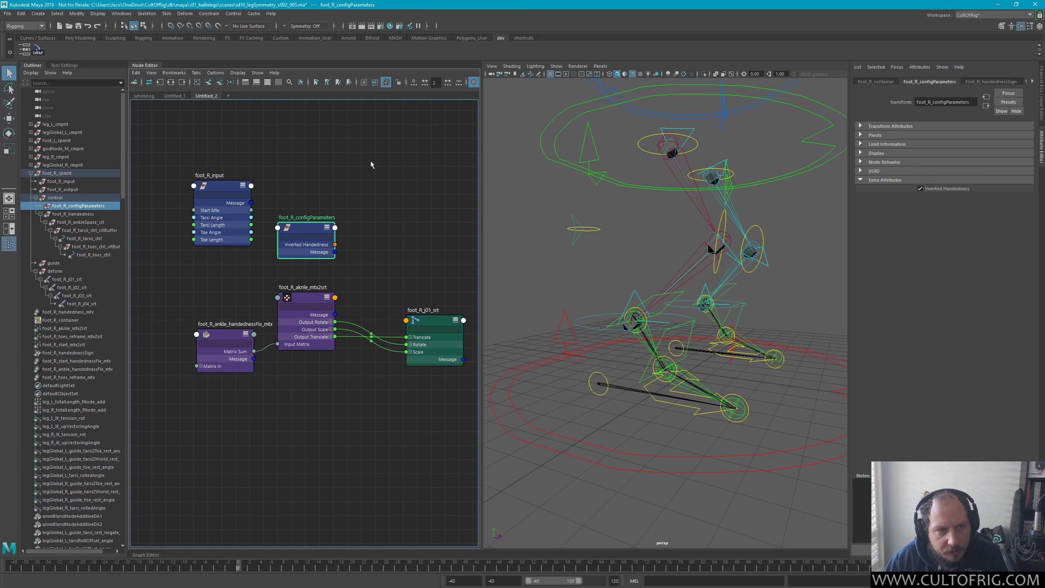
middle_drag(245, 186, 366, 205)
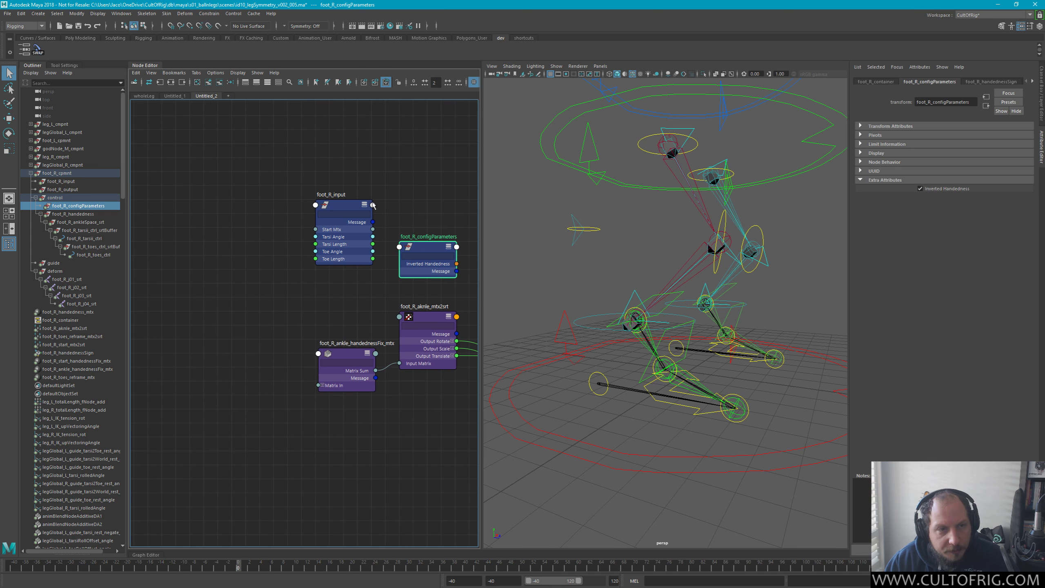
click(369, 203)
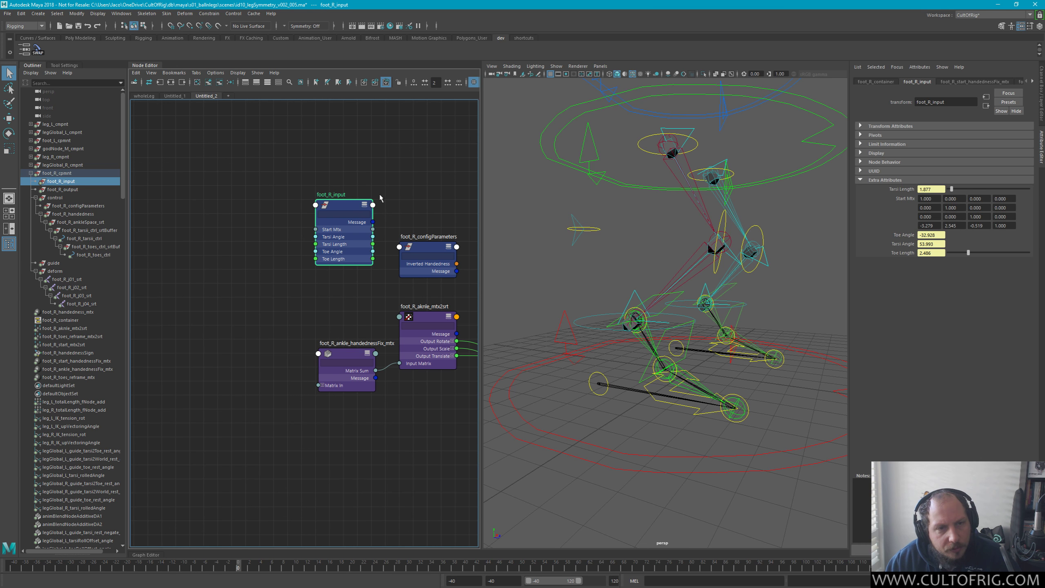
click(920, 67)
click(931, 78)
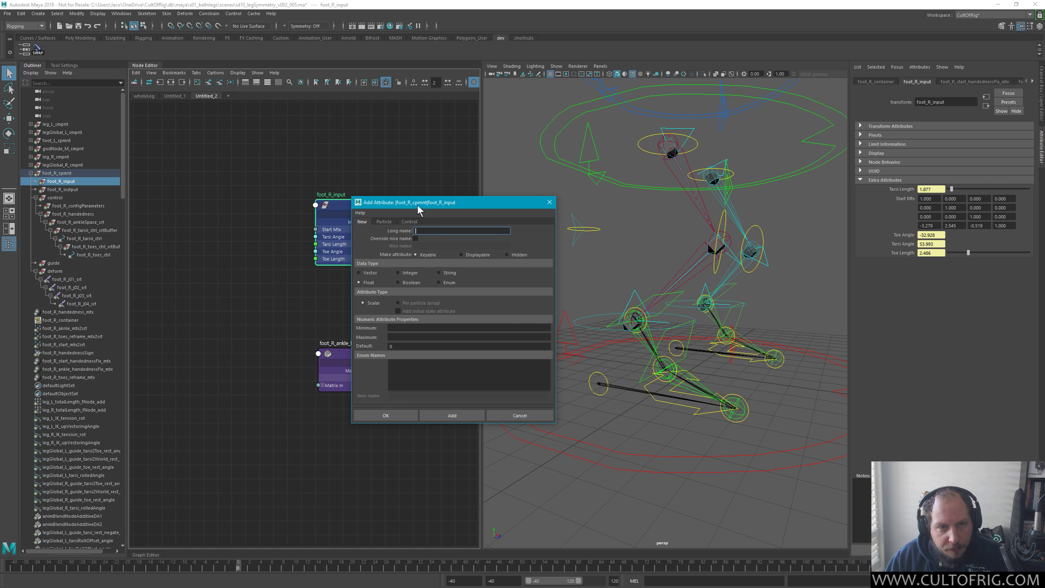
drag(417, 204, 639, 288)
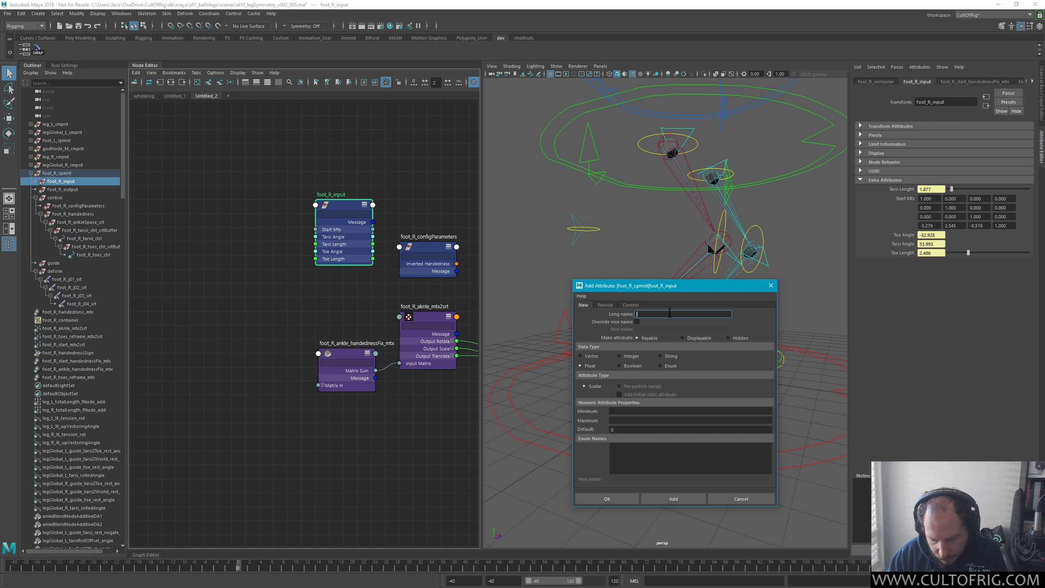
click(741, 499)
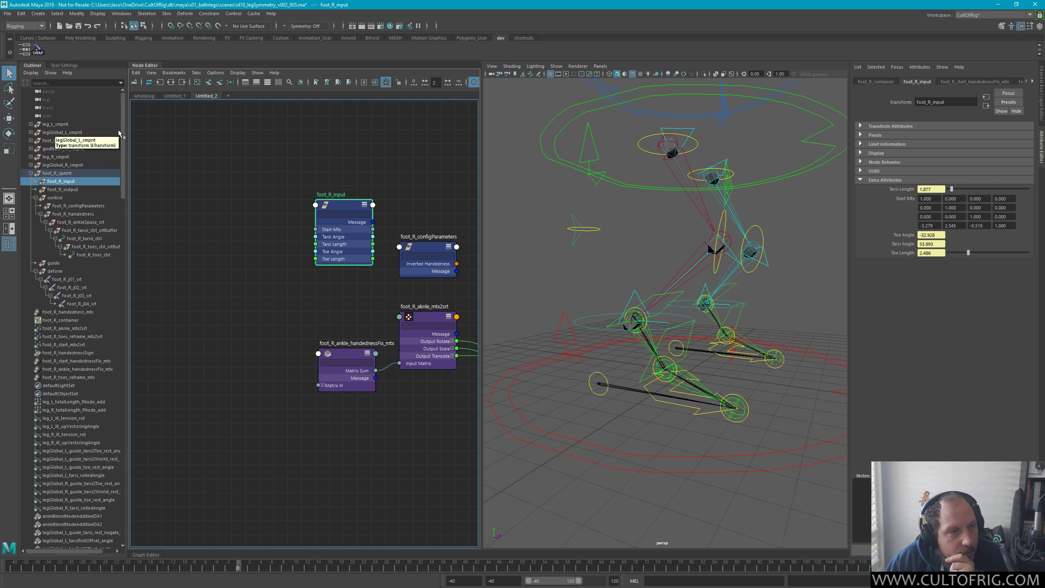
Add leg_R_animParameters from the control group of leg_R_cmpnt to the node graph, above foot_R_input
click(71, 158)
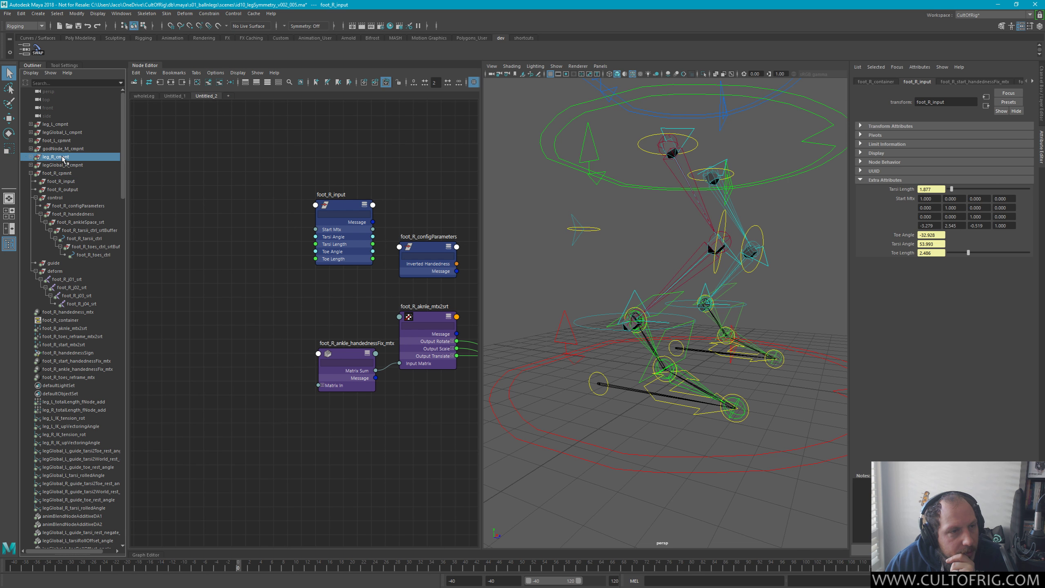
click(30, 156)
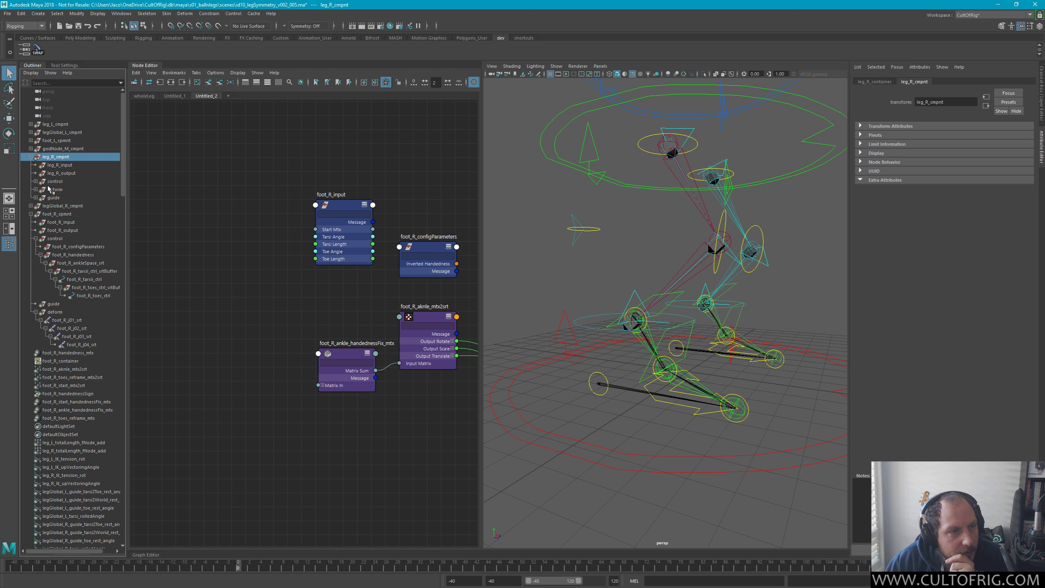
click(36, 181)
click(72, 189)
middle_drag(72, 190, 222, 130)
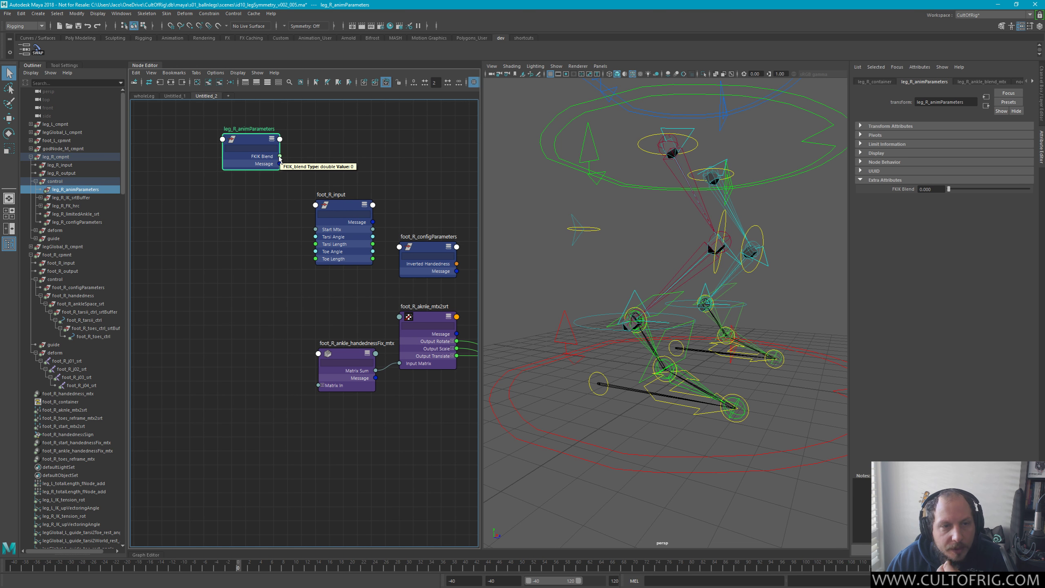
click(274, 221)
Add a keyable float attribute FKIK_blend to foot_R_input with minimum 0 and maximum 1
click(350, 204)
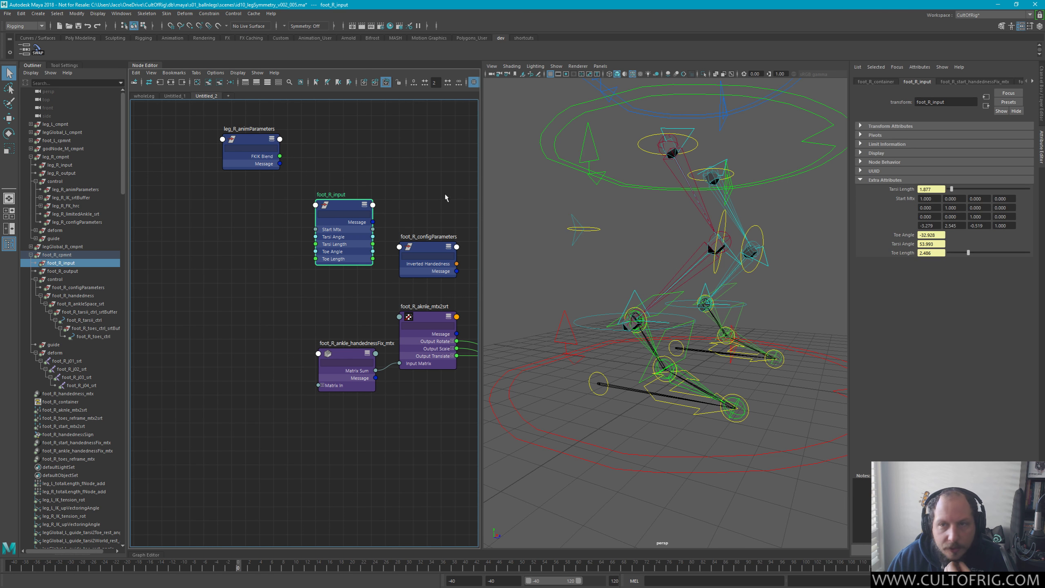
click(920, 67)
click(931, 78)
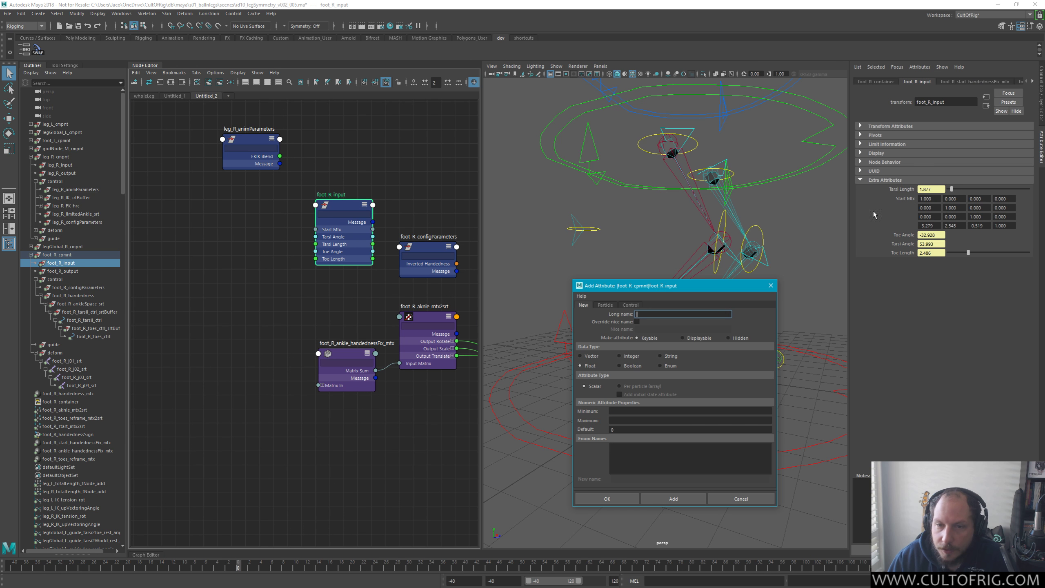
text(FKIK)
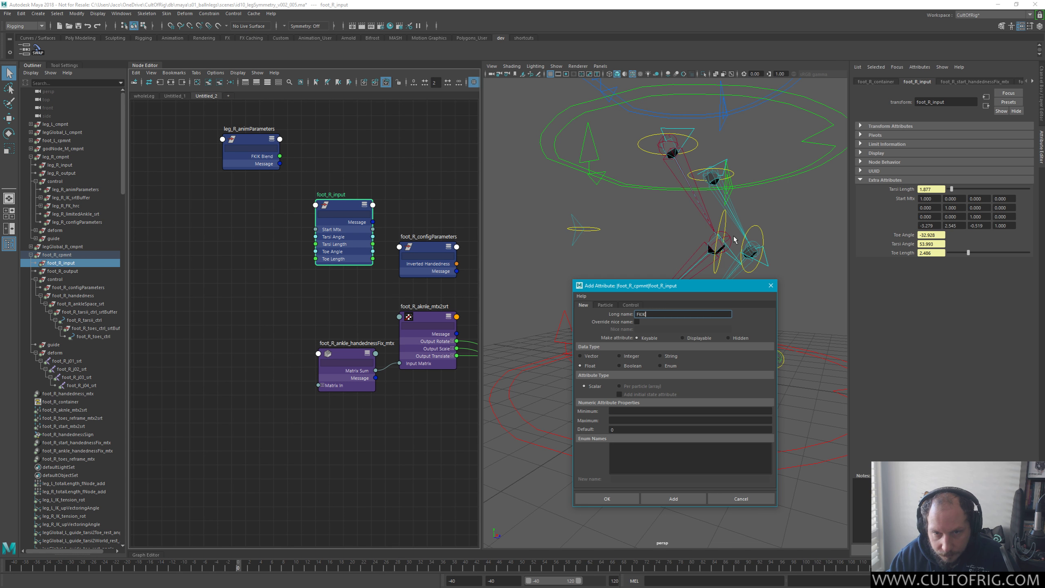
text(_blend)
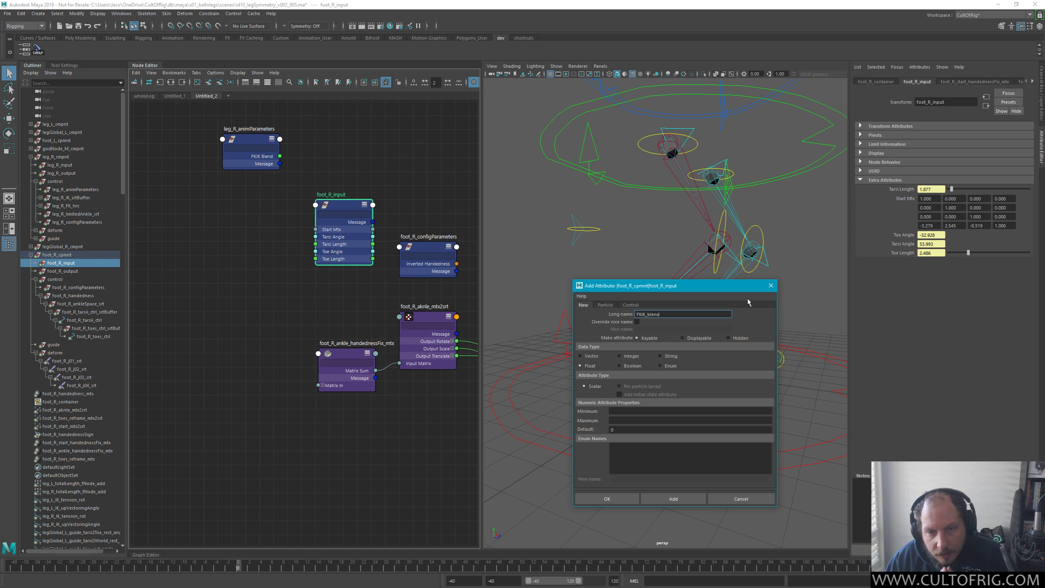
click(641, 410)
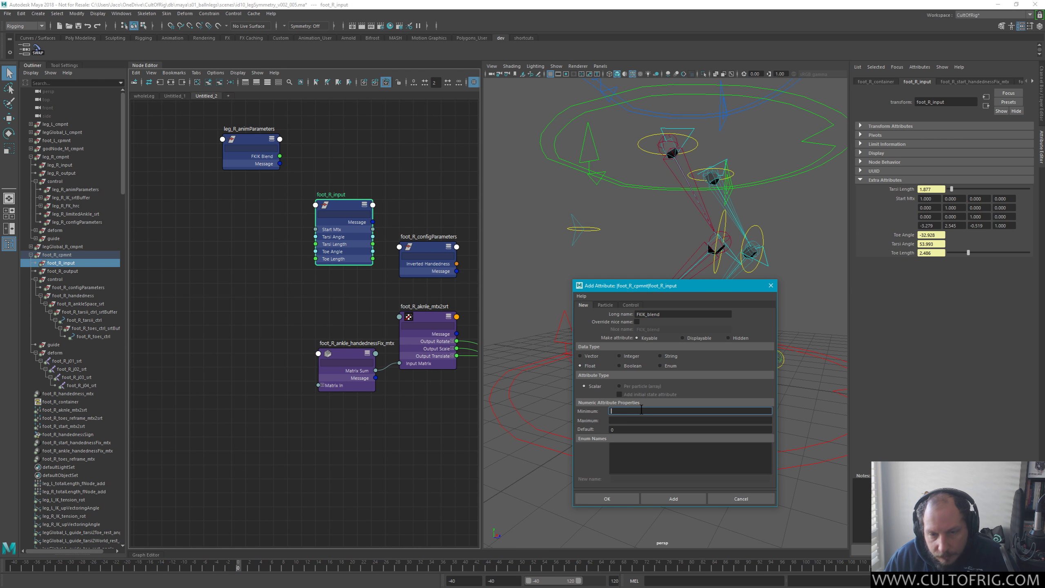
text(0)
key(Tab)
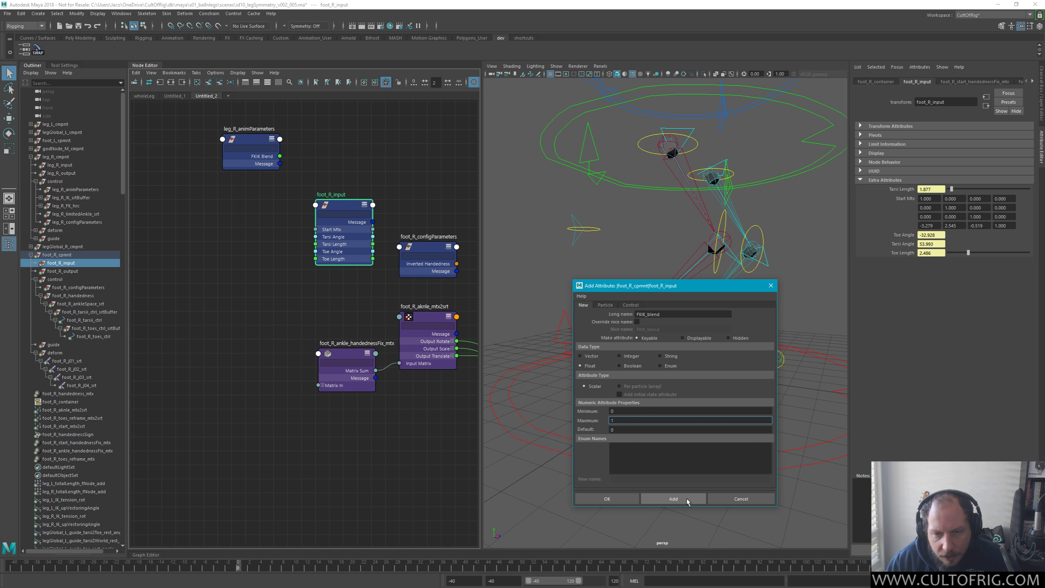
click(674, 499)
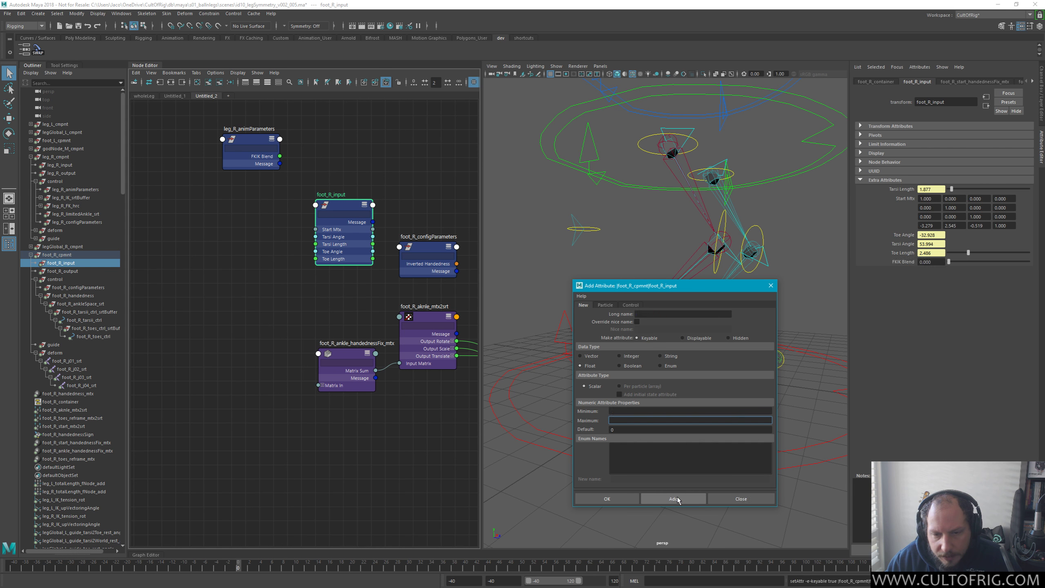
click(750, 500)
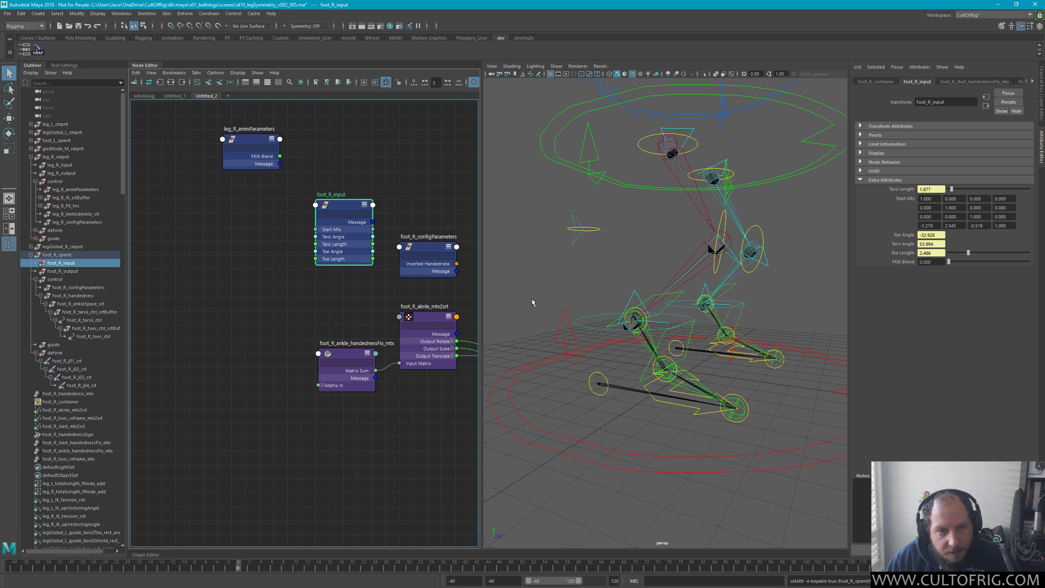
Move the two ankle matrix nodes lower in the graph and place foot_R_configParameters directly above the ankle decompose node
alt+middle_drag(448, 225, 347, 229)
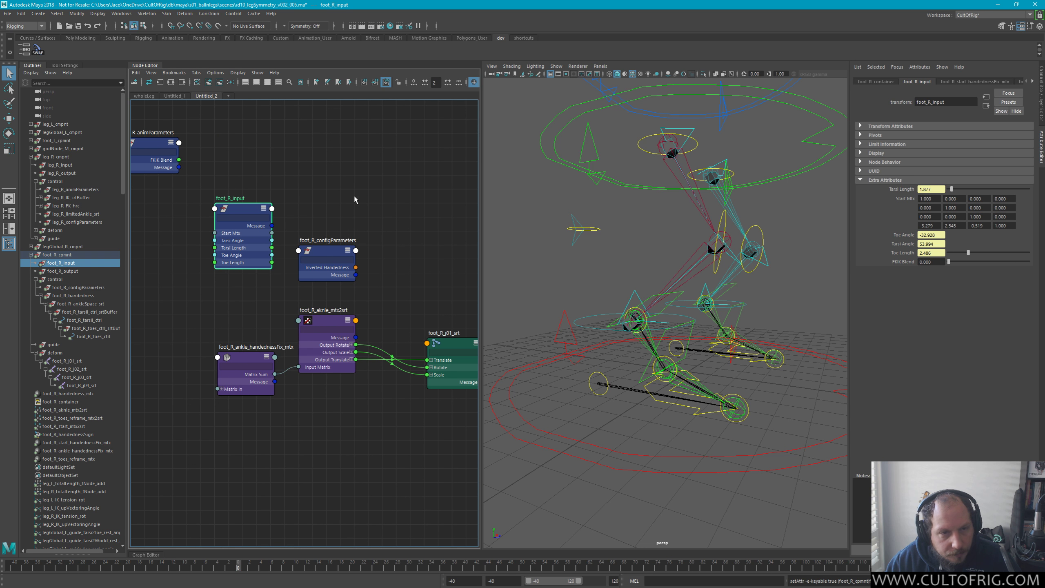
click(333, 251)
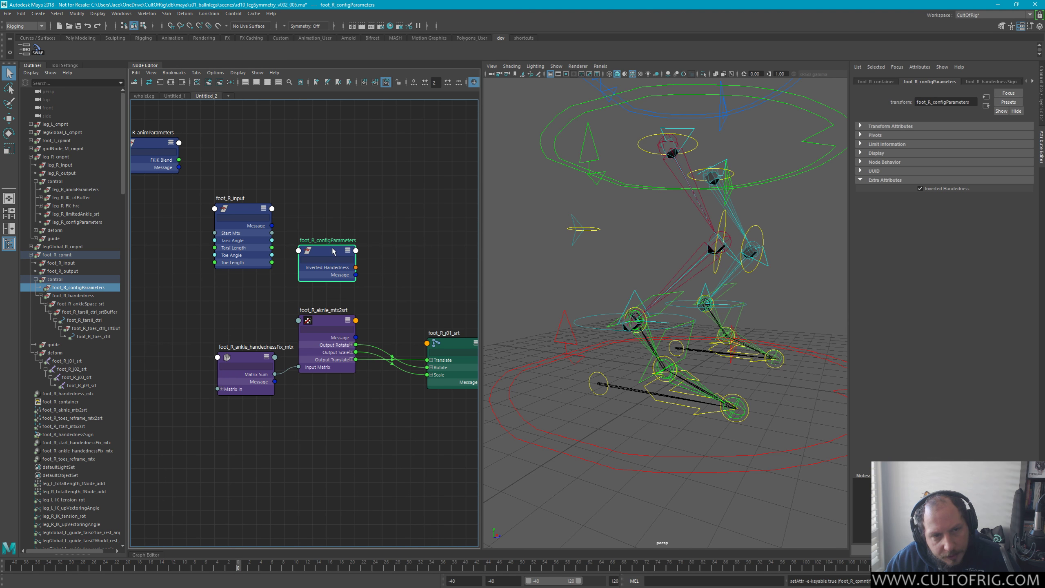
drag(333, 251, 333, 154)
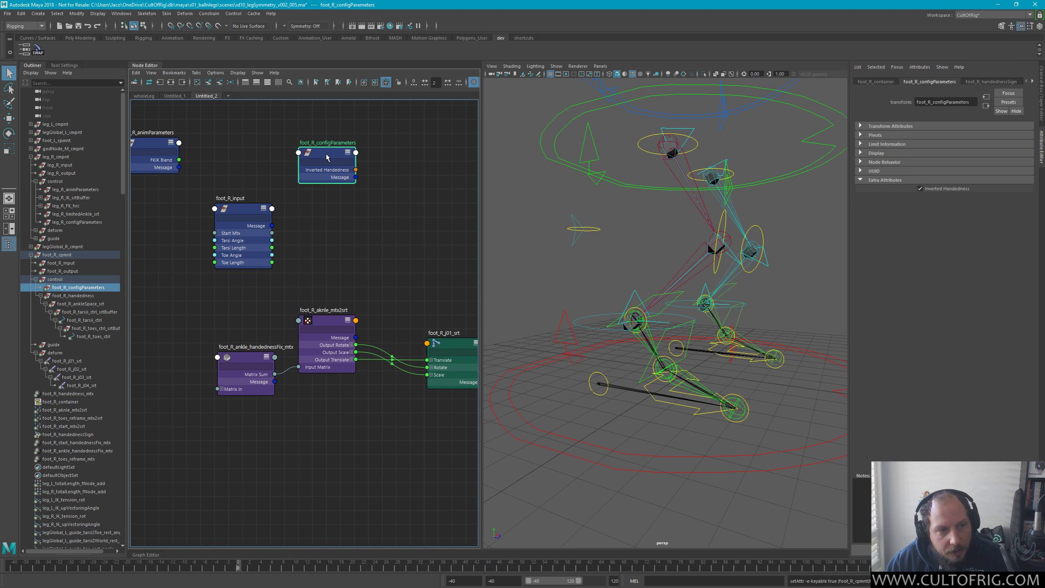
drag(245, 323, 318, 361)
drag(326, 323, 332, 381)
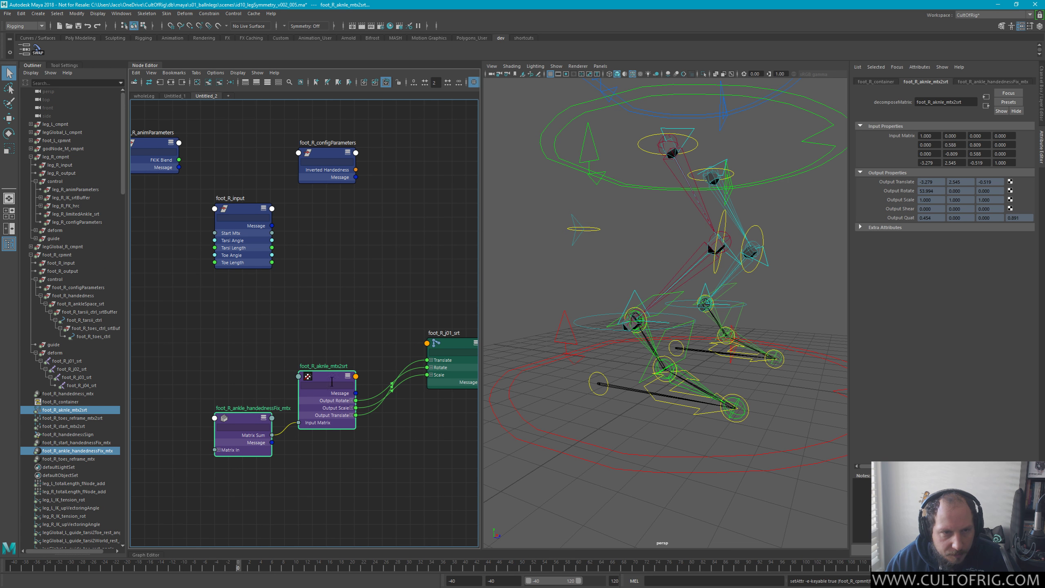
drag(328, 155, 325, 329)
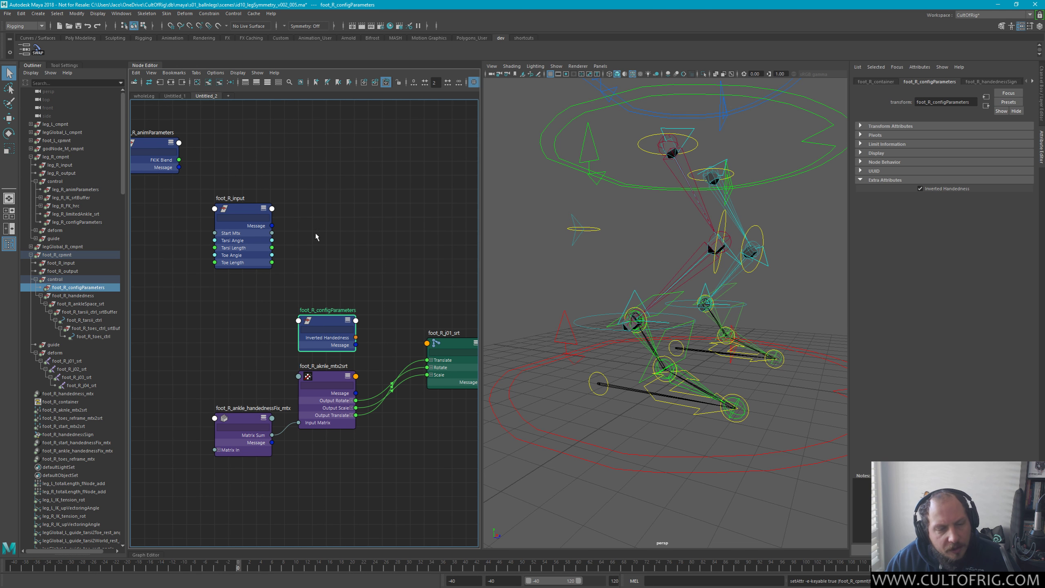
Show all attributes on the foot_R_input node and move it up, clear of the ankle matrix nodes
click(268, 213)
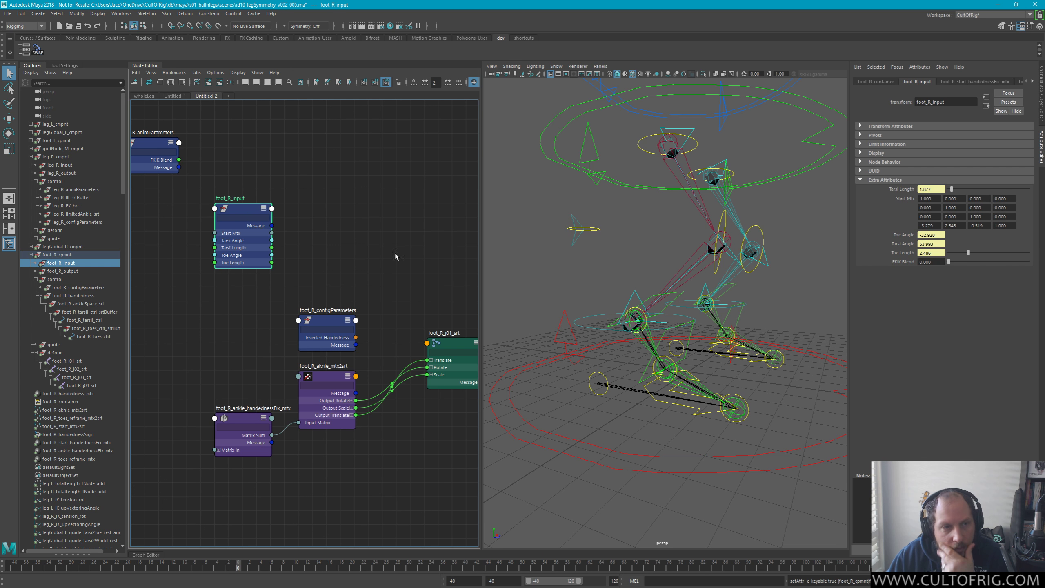
key(3)
key(1)
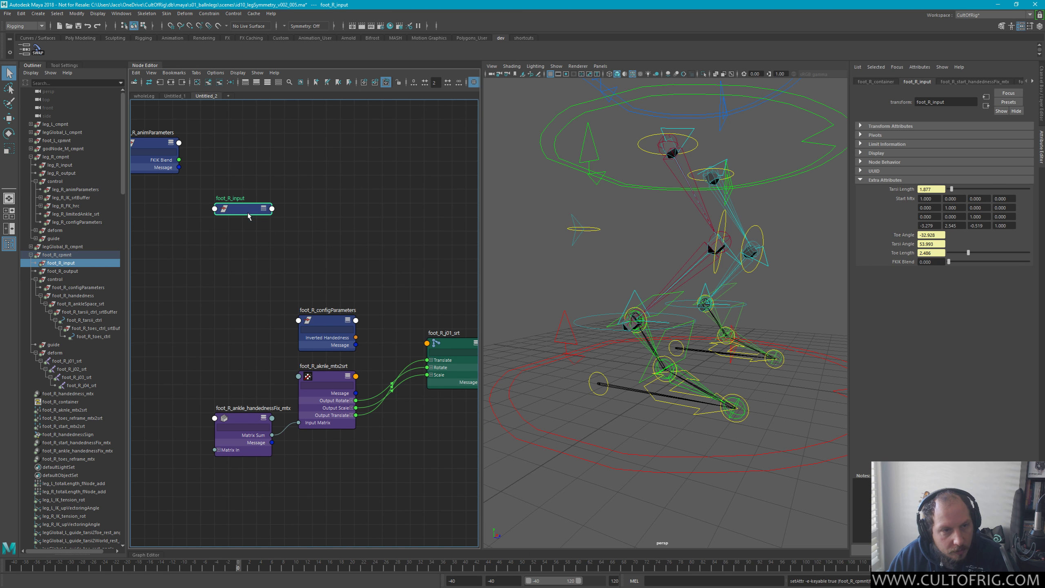
key(2)
key(3)
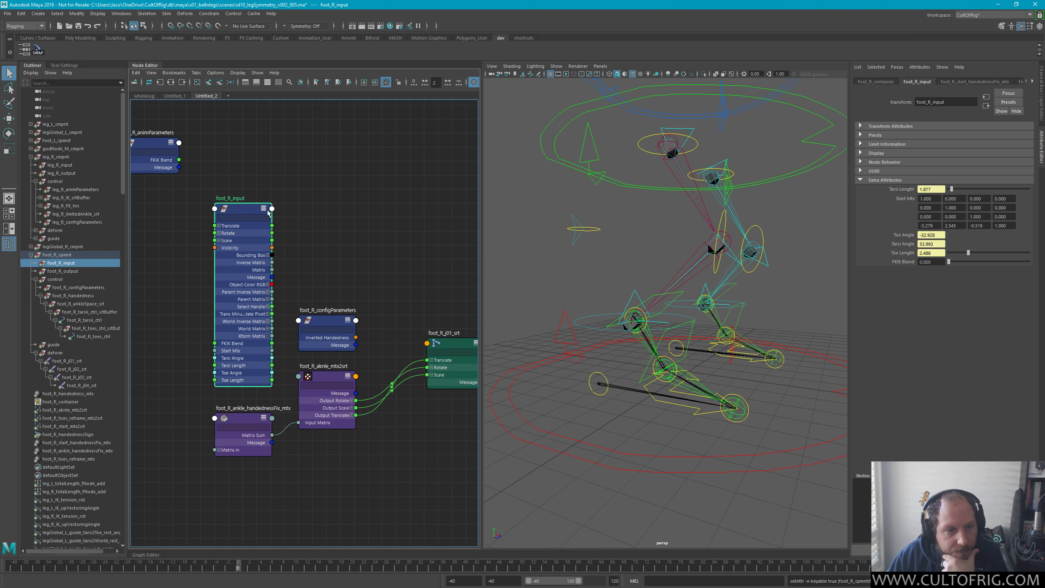
drag(255, 217, 253, 141)
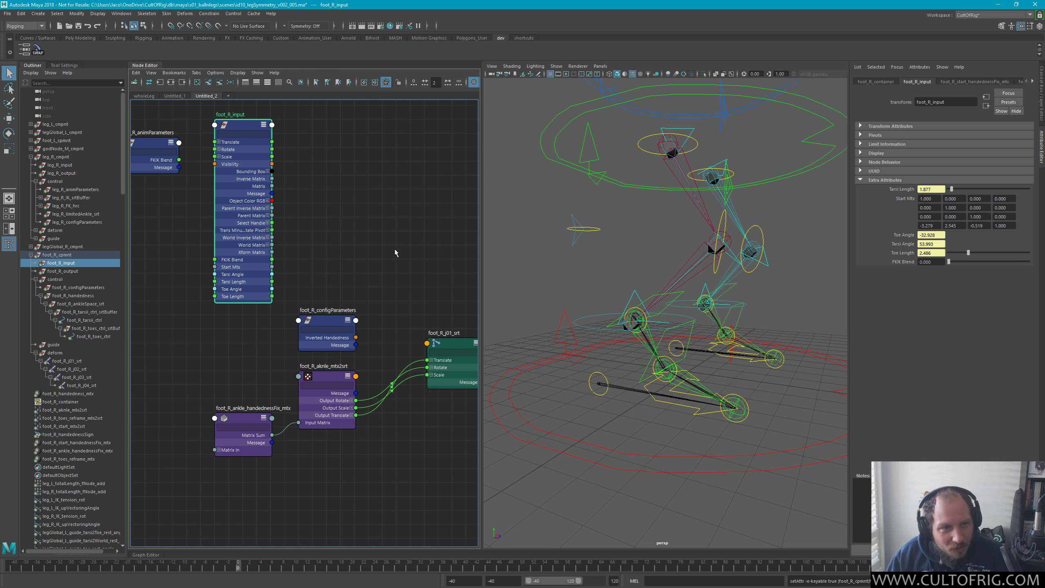
mouse_move(394, 248)
alt+middle_down()
mouse_move(303, 241)
mouse_move(394, 245)
alt+middle_up()
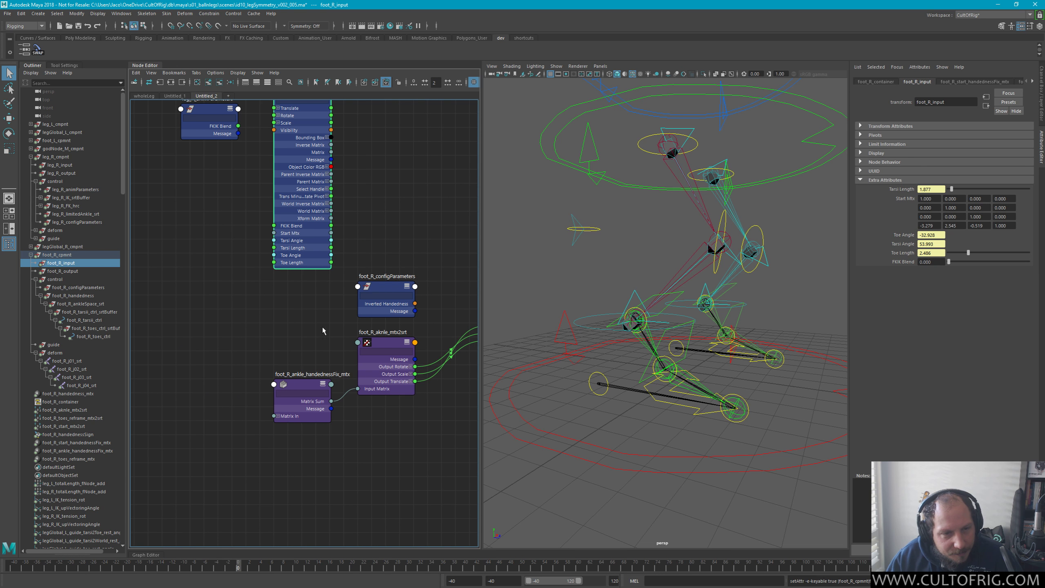
alt+middle_drag(243, 292, 252, 324)
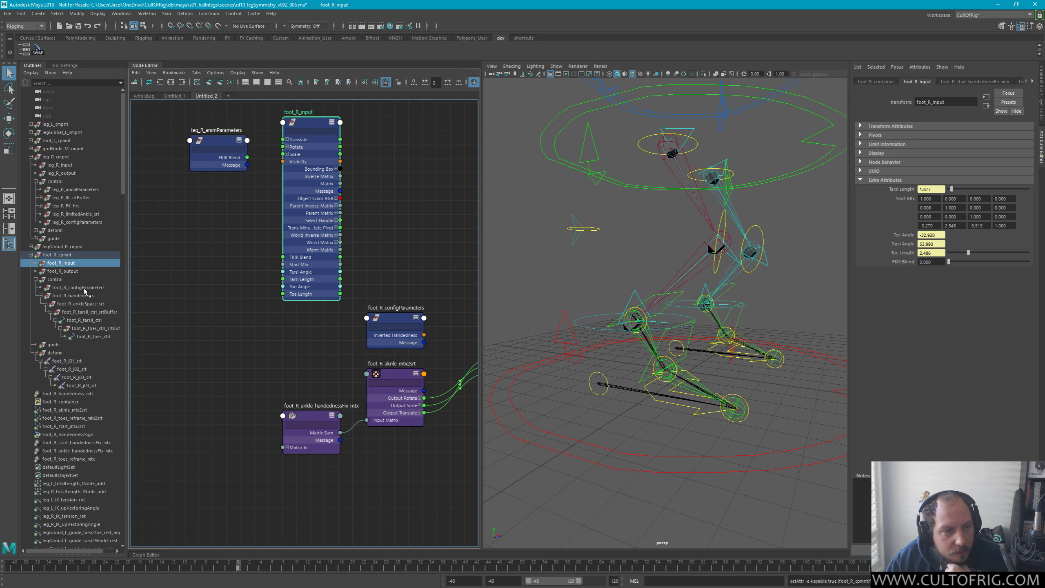
click(78, 287)
mouse_move(394, 314)
mouse_down()
mouse_move(366, 313)
mouse_move(401, 322)
mouse_up()
middle_drag(70, 283, 121, 297)
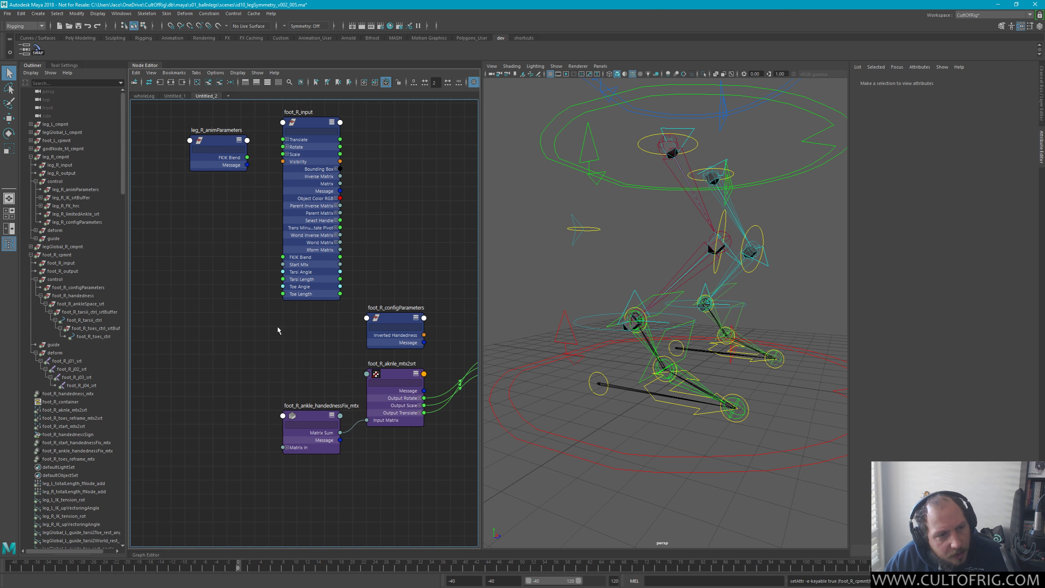
Add foot_R_tarsi_ctrl_srtBuffer and foot_R_toes_ctrl_srtBuffer to the node graph beside foot_R_input, with the toes buffer above the tarsi buffer
click(97, 311)
click(94, 322)
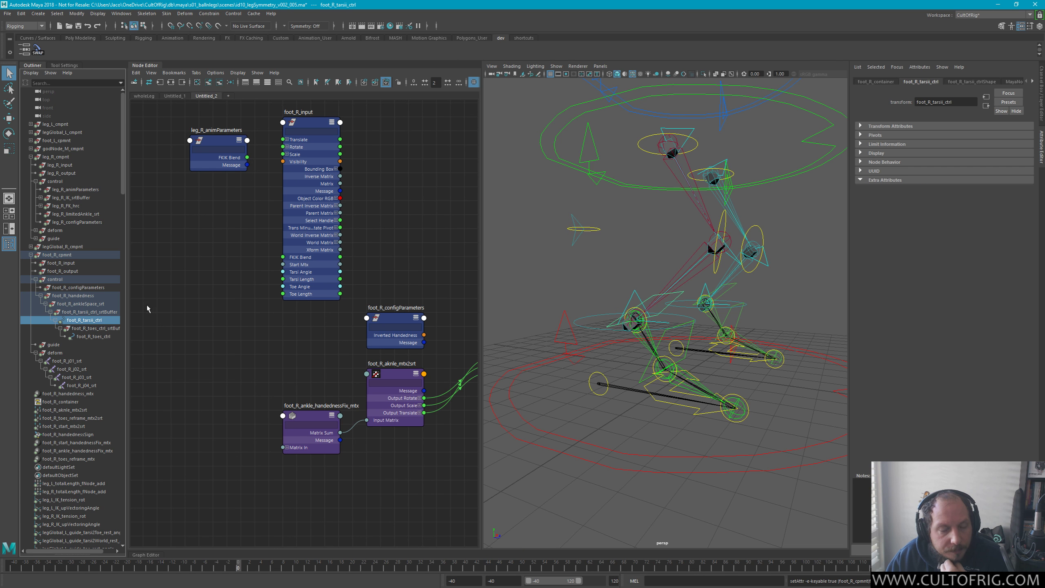
click(102, 312)
middle_drag(103, 312, 387, 233)
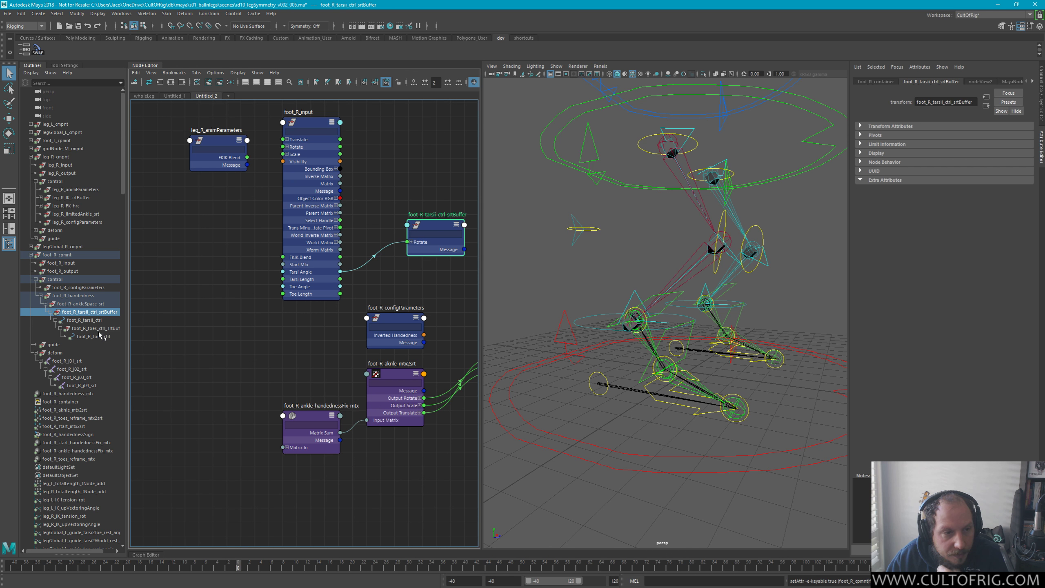
middle_drag(99, 330, 435, 158)
click(458, 164)
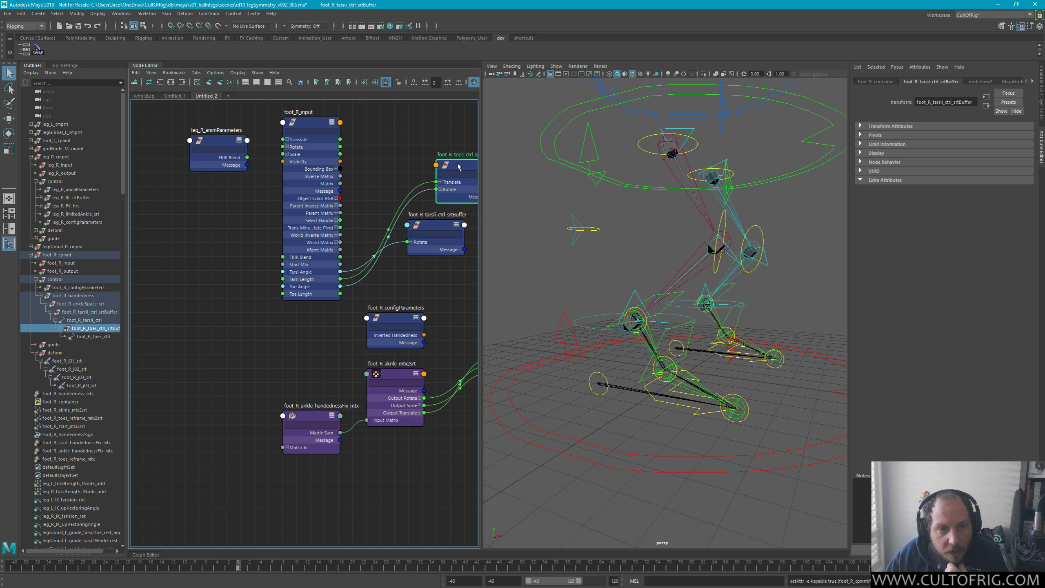
drag(459, 166, 431, 152)
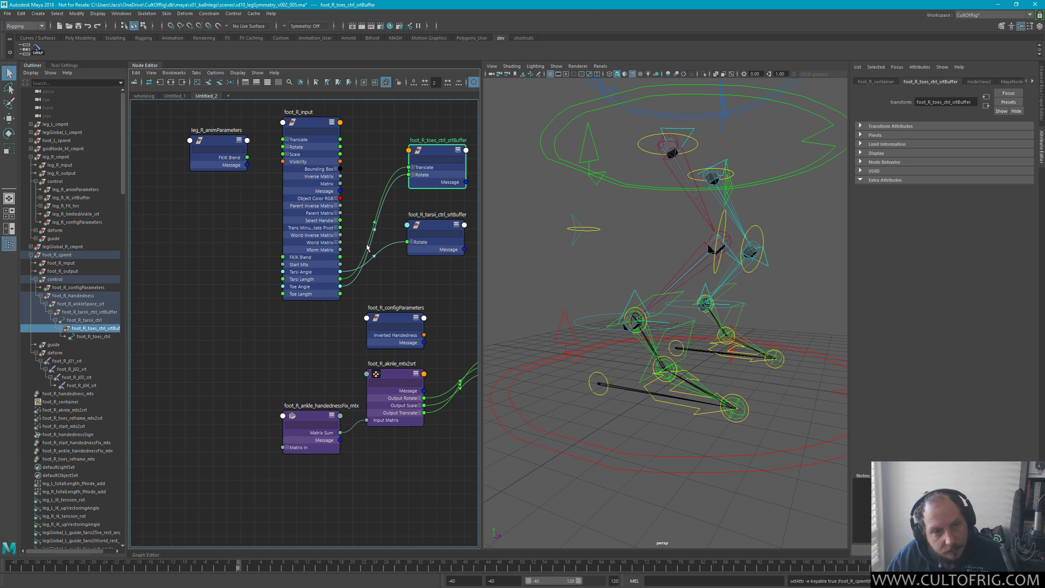
Line up the toes and tarsi buffer nodes in one column and widen the vertical gap between them
alt+middle_drag(367, 247, 283, 302)
click(357, 282)
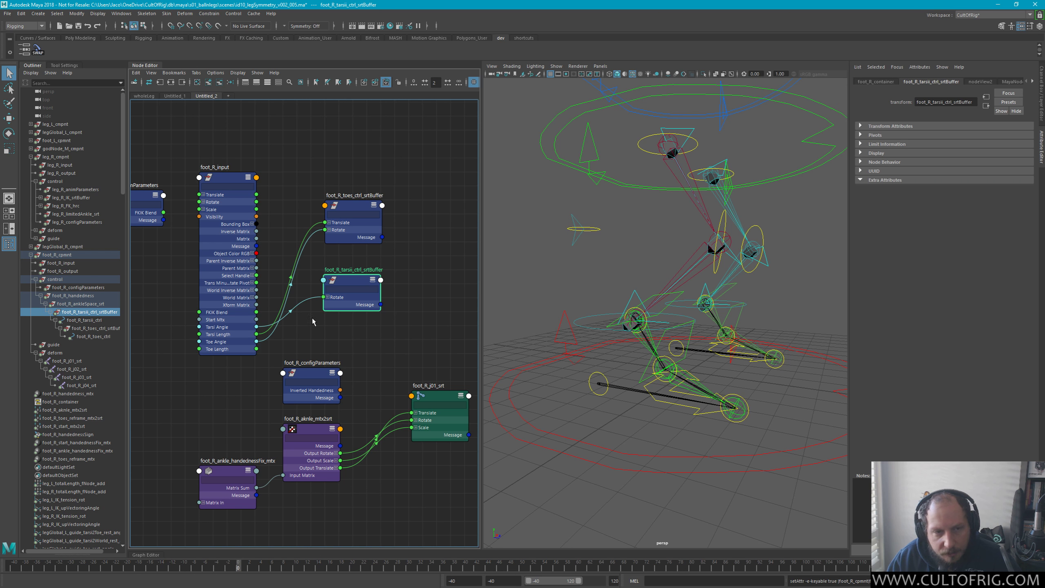
drag(348, 282, 349, 291)
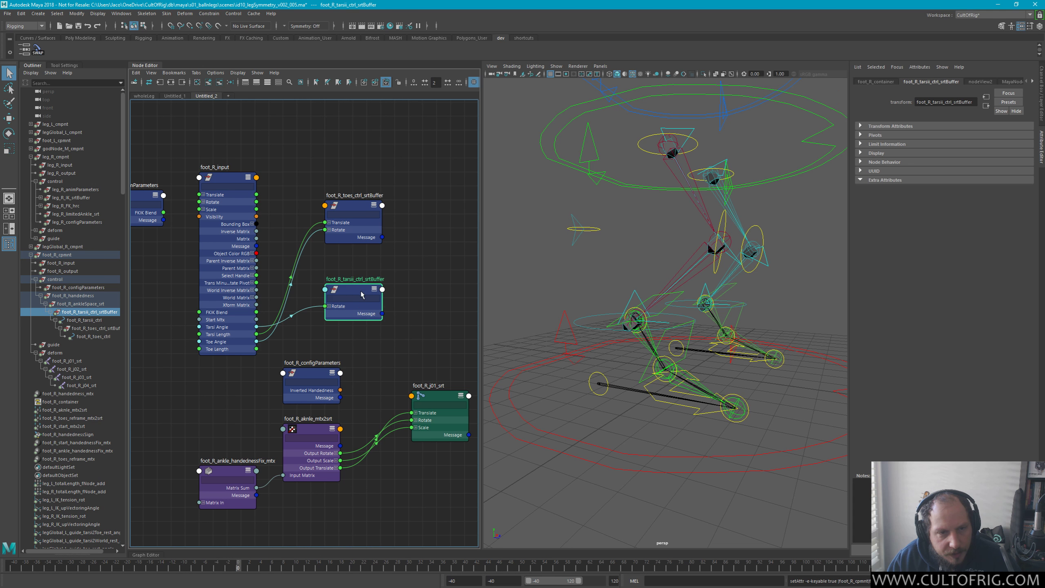
drag(348, 206, 347, 192)
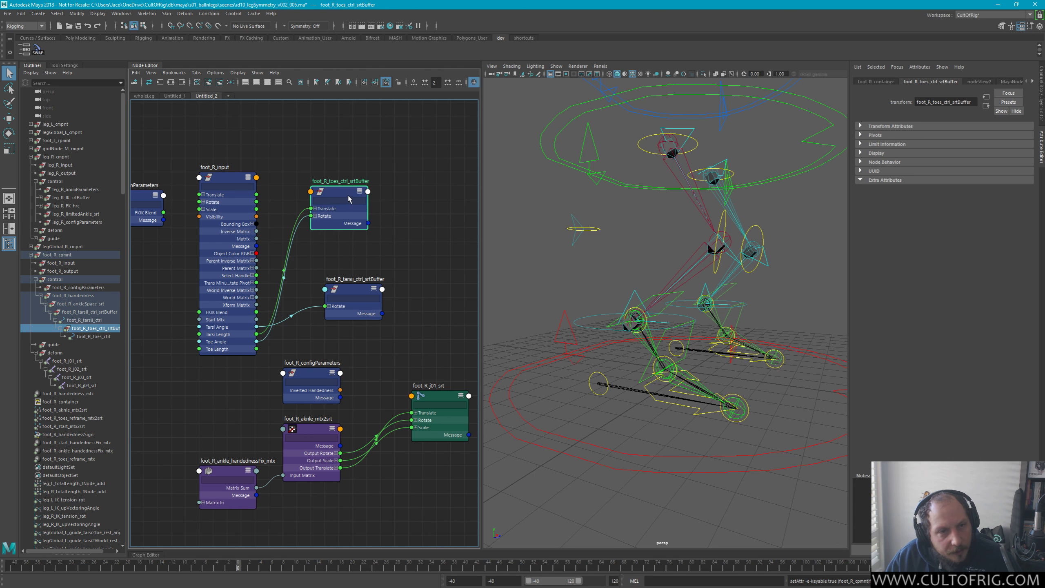
Create an animBlendNodeAdditiveDA node, place it above the toes buffer node, and display its attributes
double_click(332, 179)
text(blend)
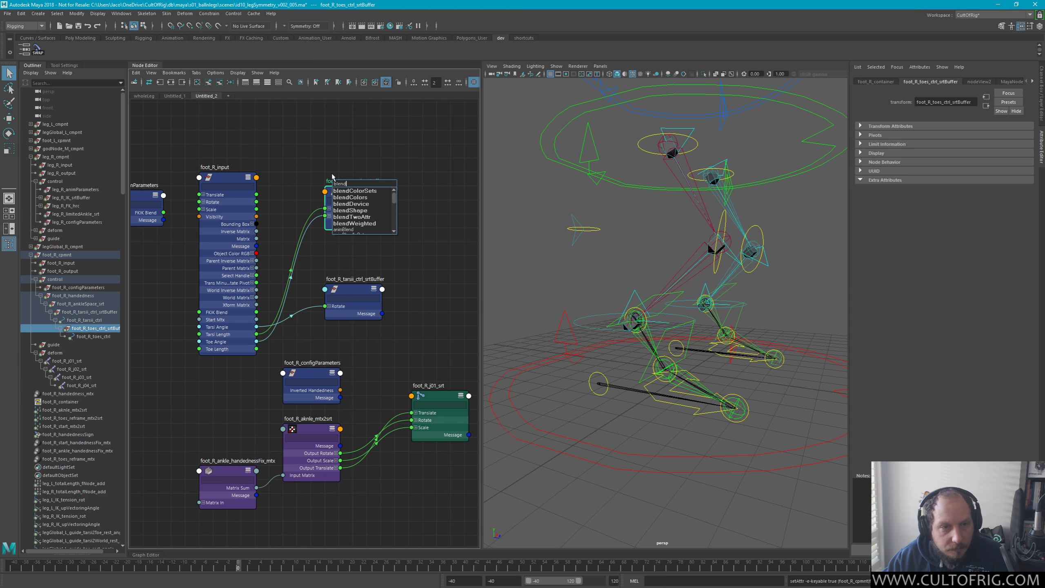
scroll(354, 231, down, 2)
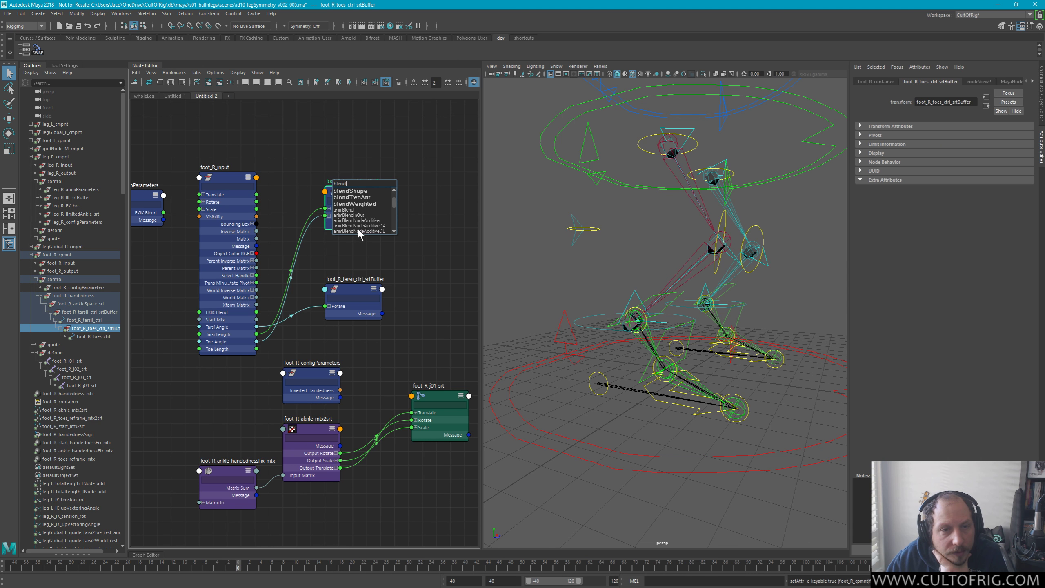
click(374, 207)
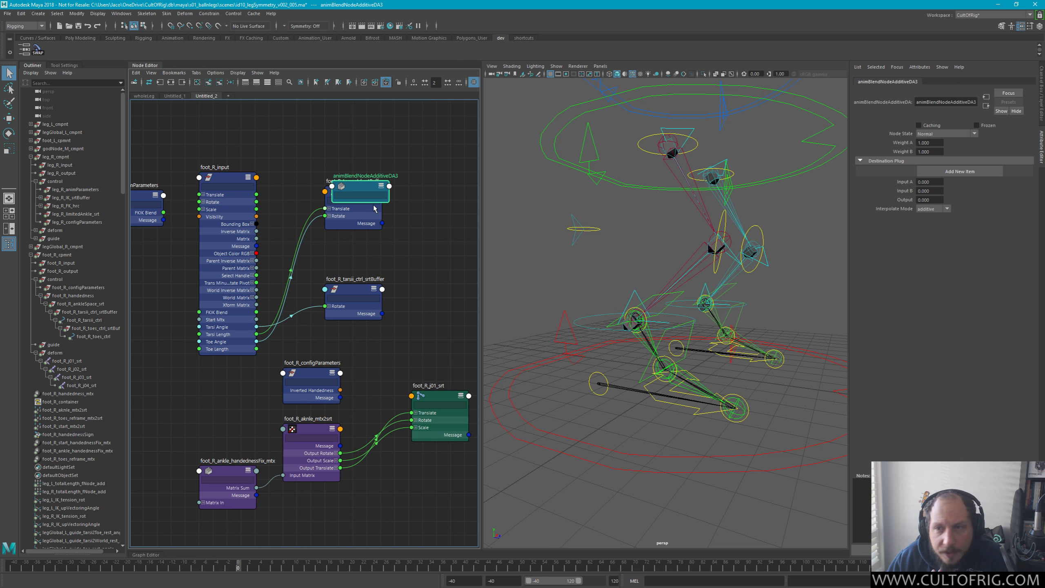
drag(354, 190, 360, 130)
key(3)
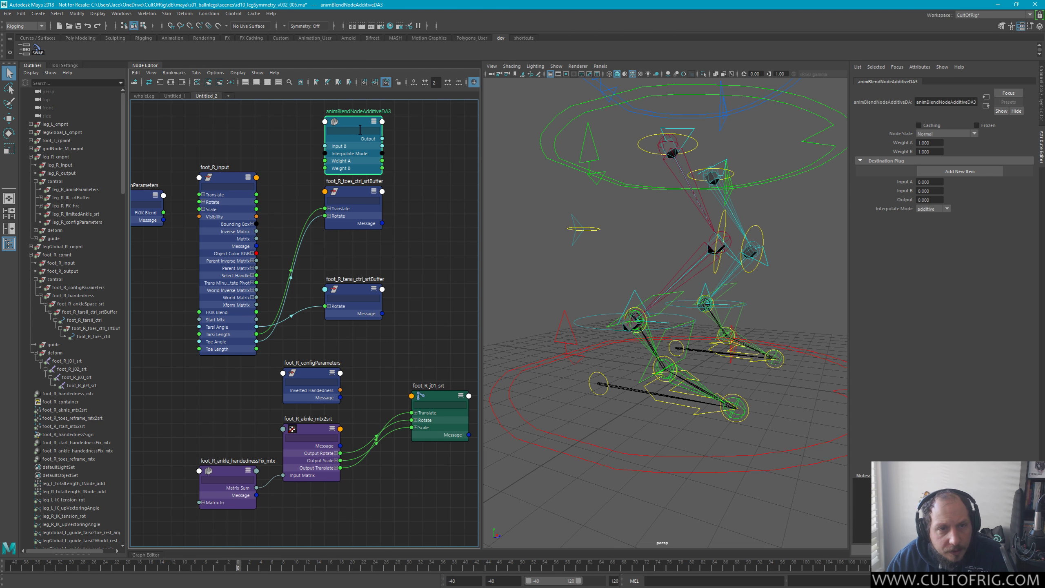
Expand the Rotate channels of the toes buffer node and move both buffer nodes farther from foot_R_input to make room for blend nodes
click(329, 216)
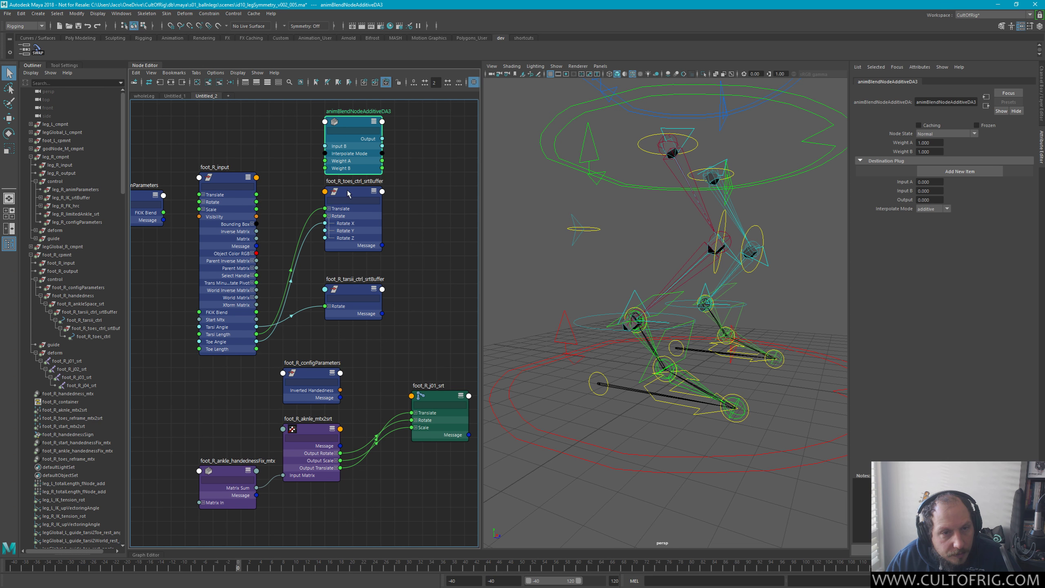
alt+middle_drag(366, 208, 394, 227)
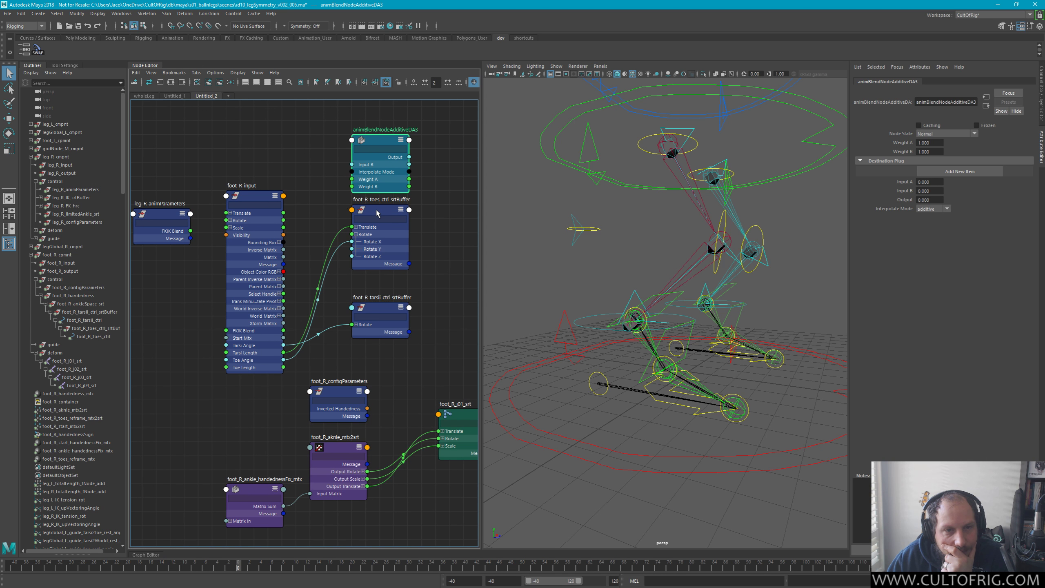
drag(337, 214, 368, 312)
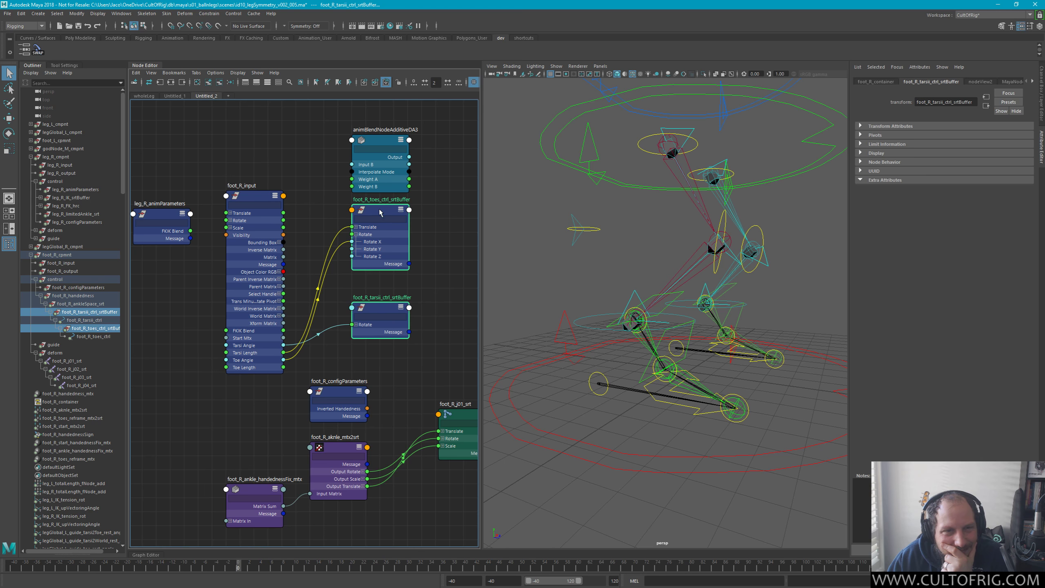
drag(381, 212, 451, 212)
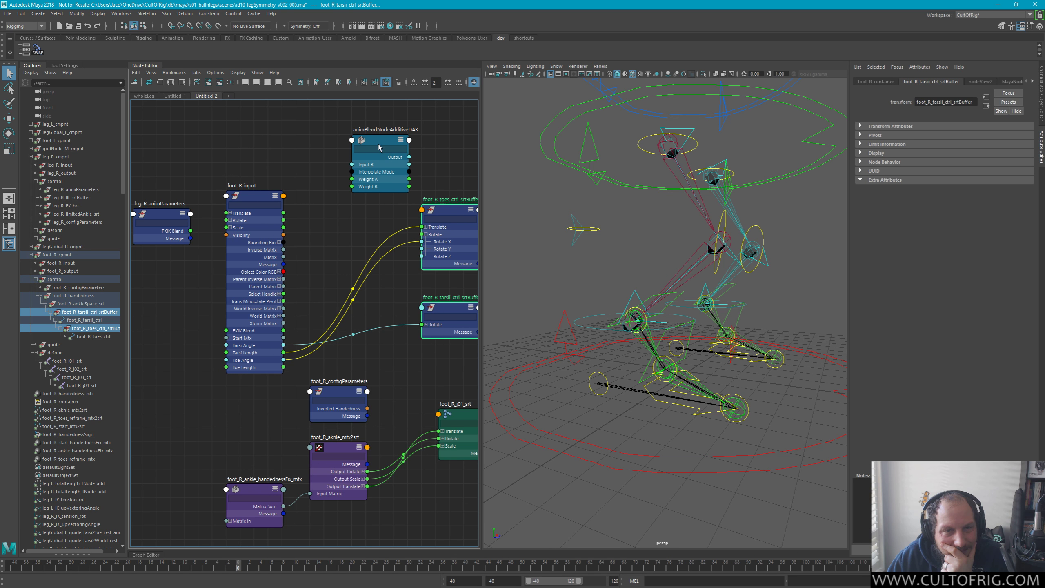
Reposition the animBlendNodeAdditiveDA3 node above the gap between foot_R_input and the toes buffer, and move leg_R_animParameters higher in the graph
drag(379, 144, 349, 187)
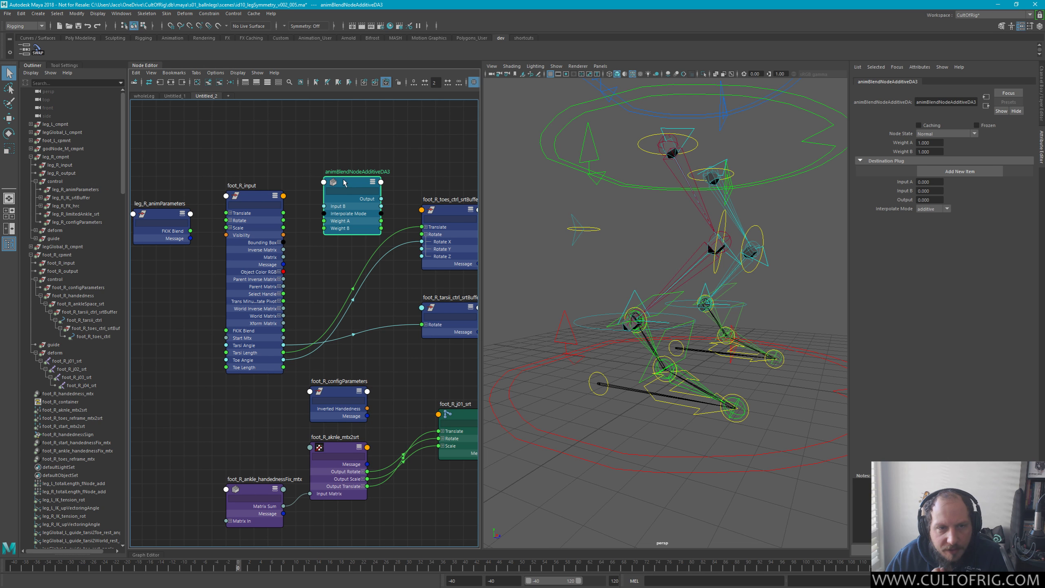
drag(345, 183, 345, 168)
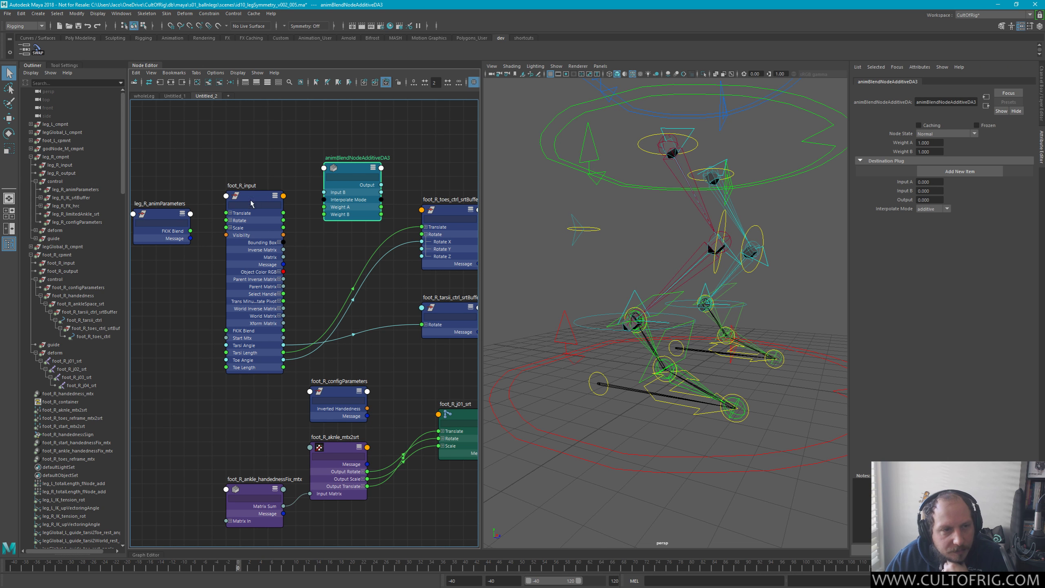
drag(171, 214, 250, 132)
alt+middle_drag(331, 168, 288, 209)
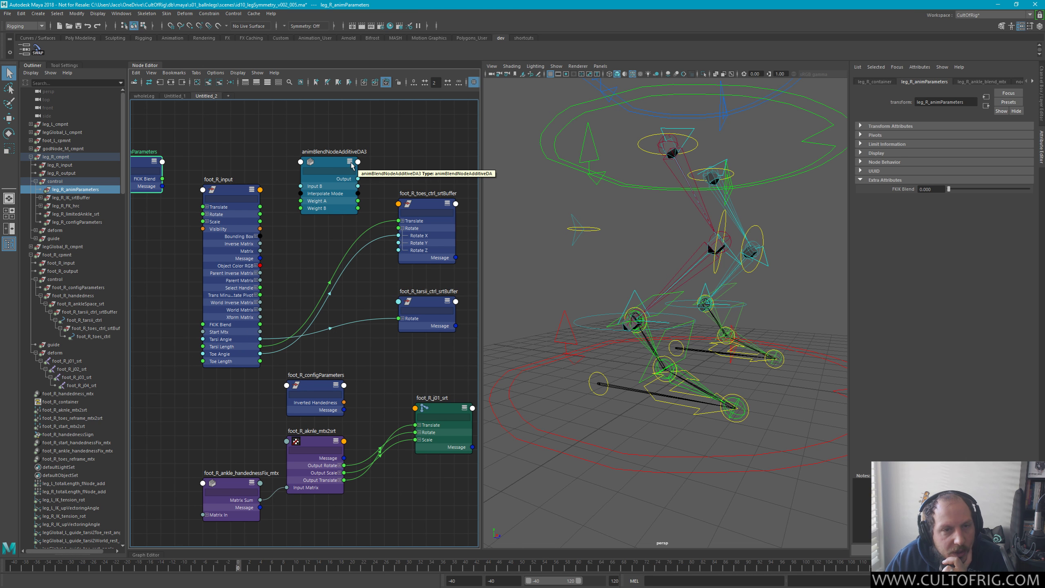
drag(332, 166, 427, 131)
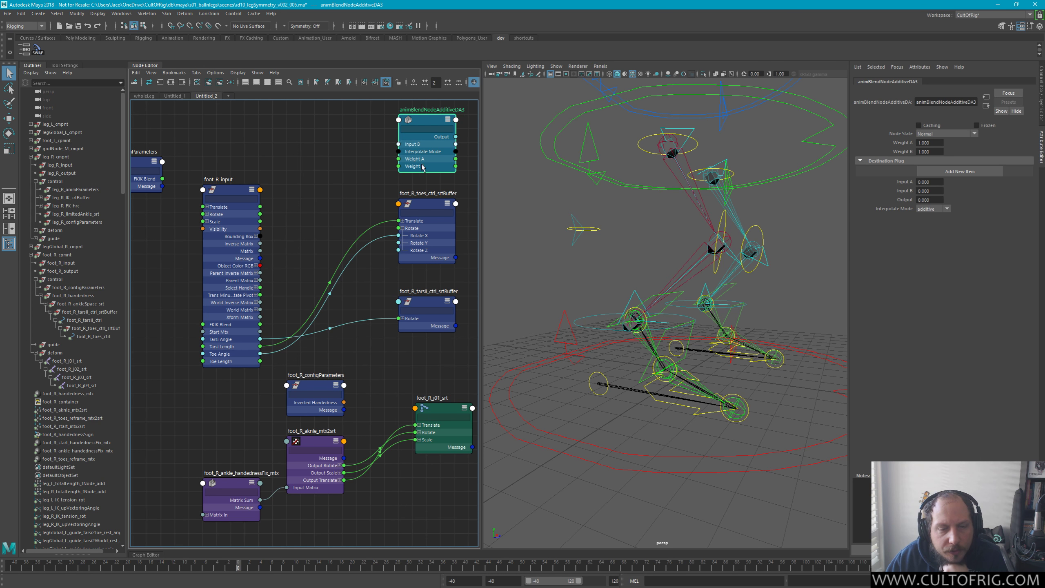
drag(427, 118, 346, 132)
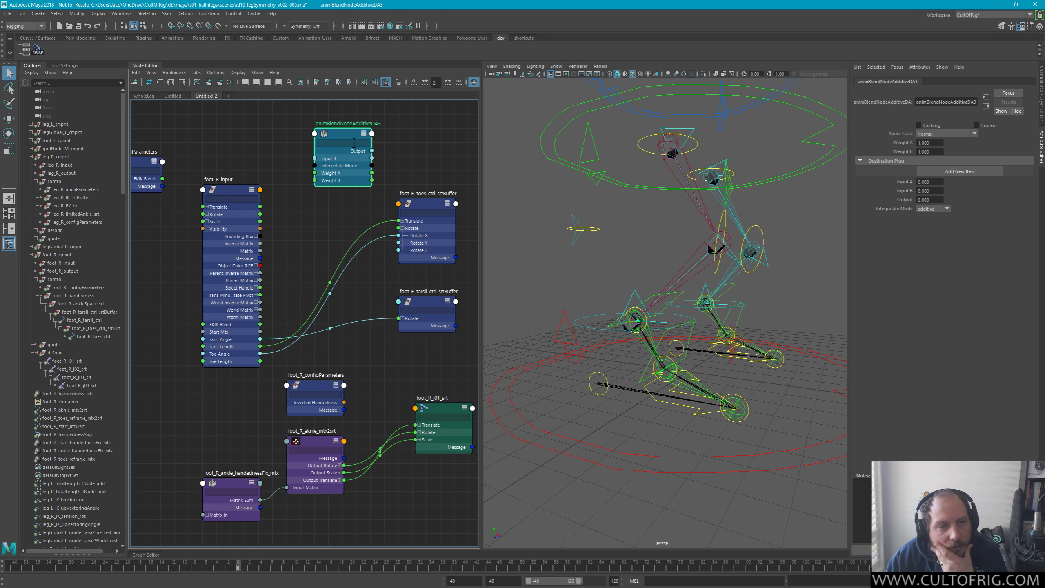
click(309, 223)
key(Tab)
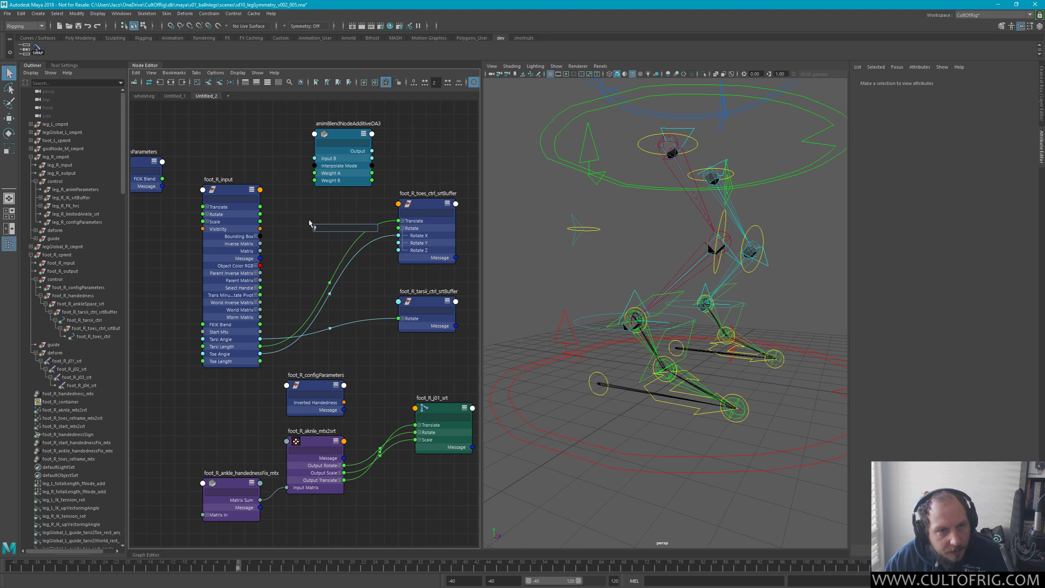
key(Escape)
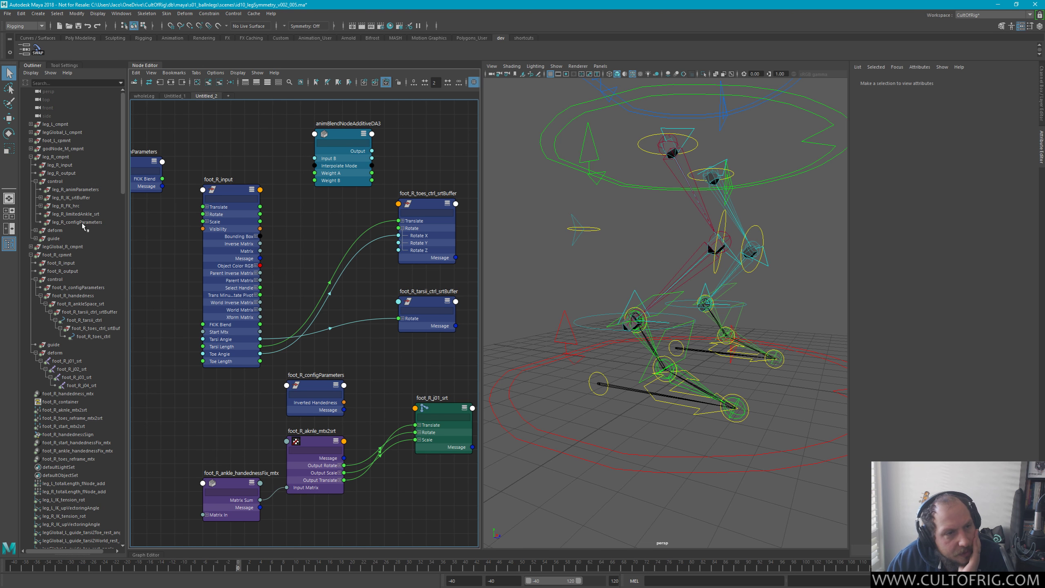
Move leg_R_animParameters well clear of foot_R_input and graph its output connections
click(75, 190)
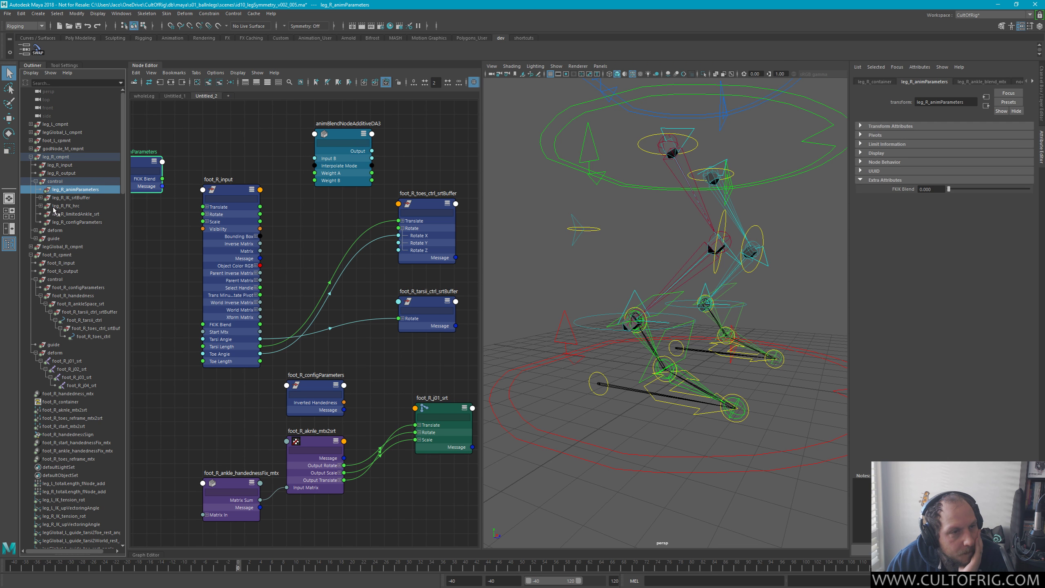
alt+middle_drag(229, 164, 469, 320)
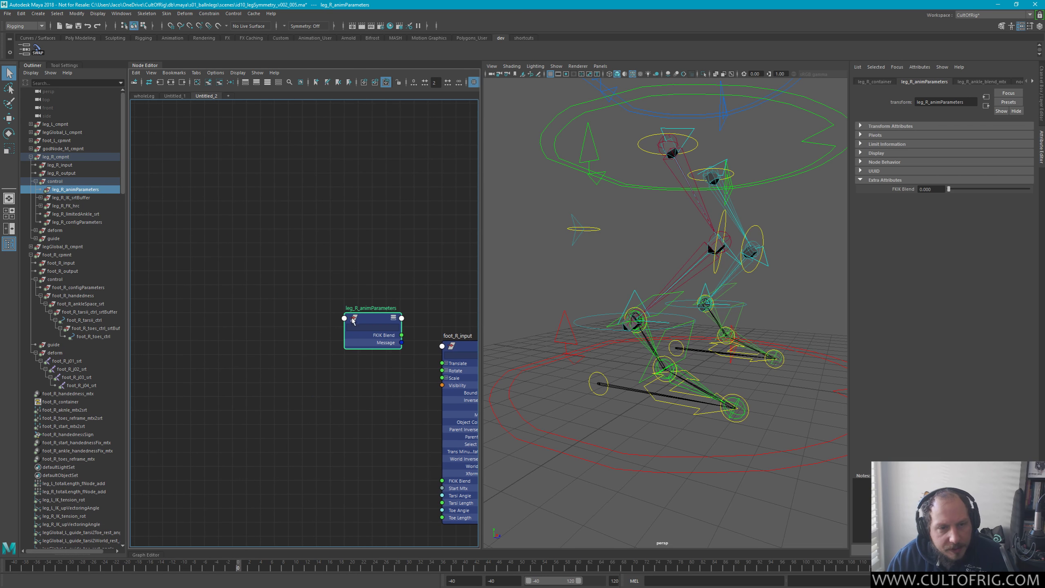
drag(369, 320, 201, 156)
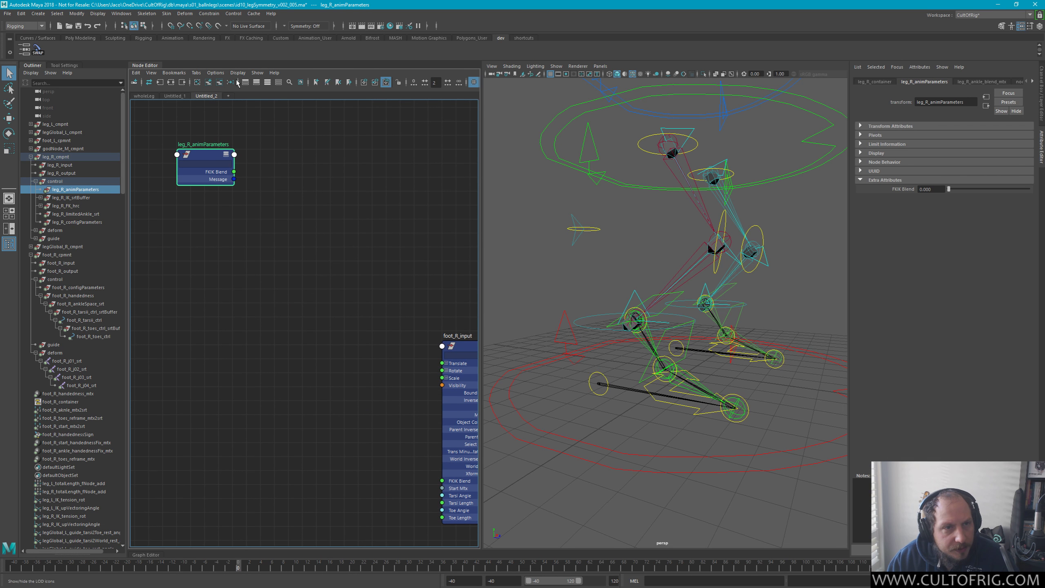
click(181, 83)
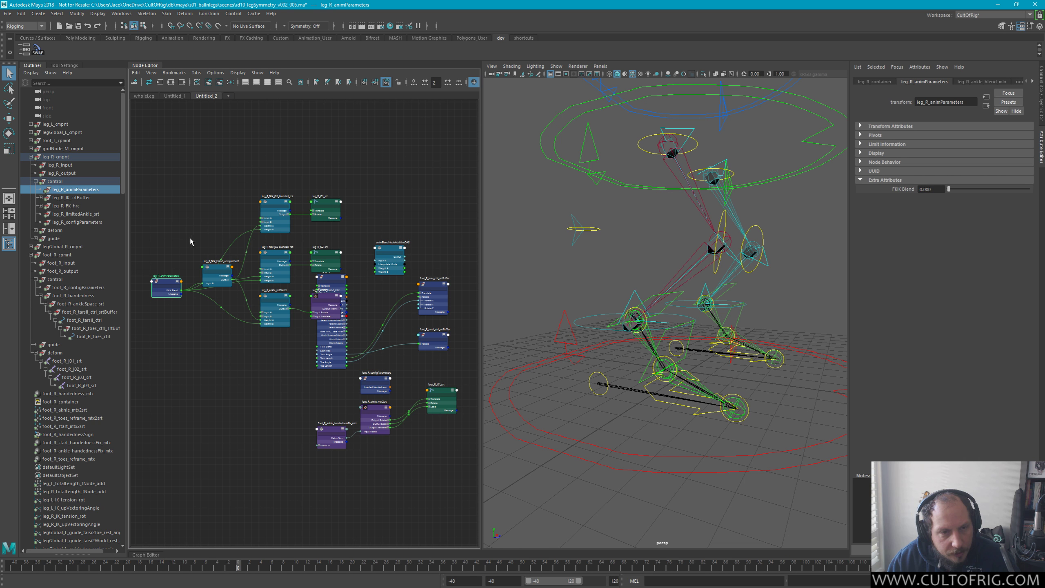
Select leg_R_animParameters together with its downstream nodes and move the whole leg network off the foot nodes
click(164, 284)
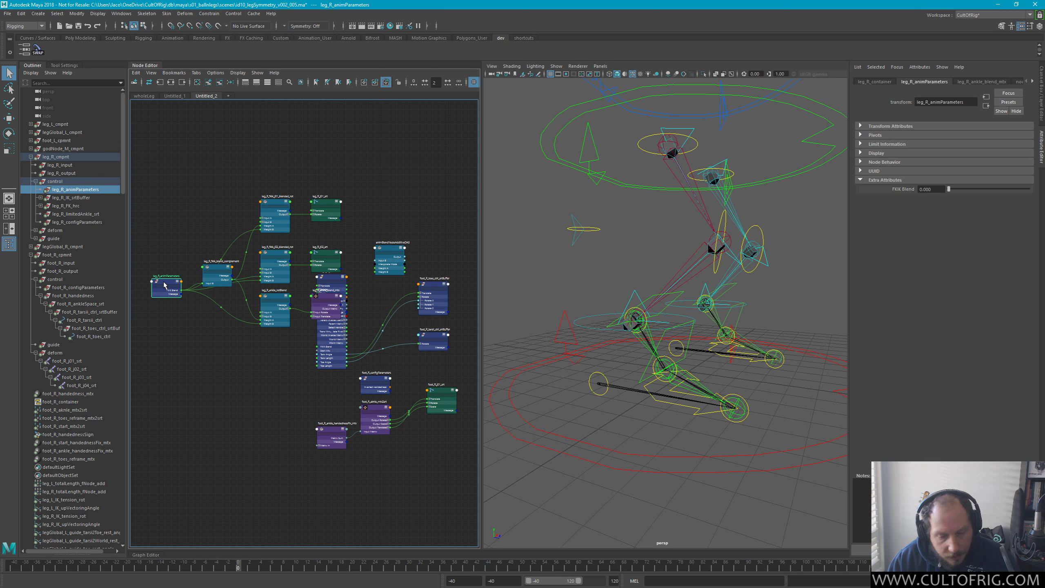
key(shift+period)
alt+middle_drag(275, 200, 257, 147)
drag(257, 147, 260, 73)
alt+middle_drag(252, 190, 363, 325)
Inspect leg_R_fkik_blend_complement's settings and how its output feeds the leg blend nodes, shifting the node to reveal the connections
scroll(296, 312, up, 6)
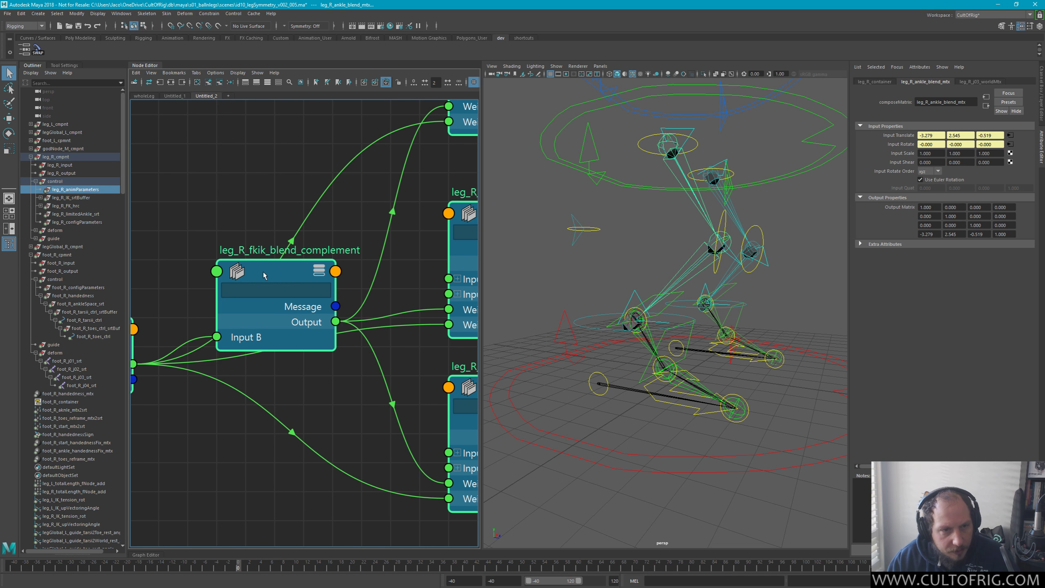
click(238, 276)
drag(239, 275, 181, 159)
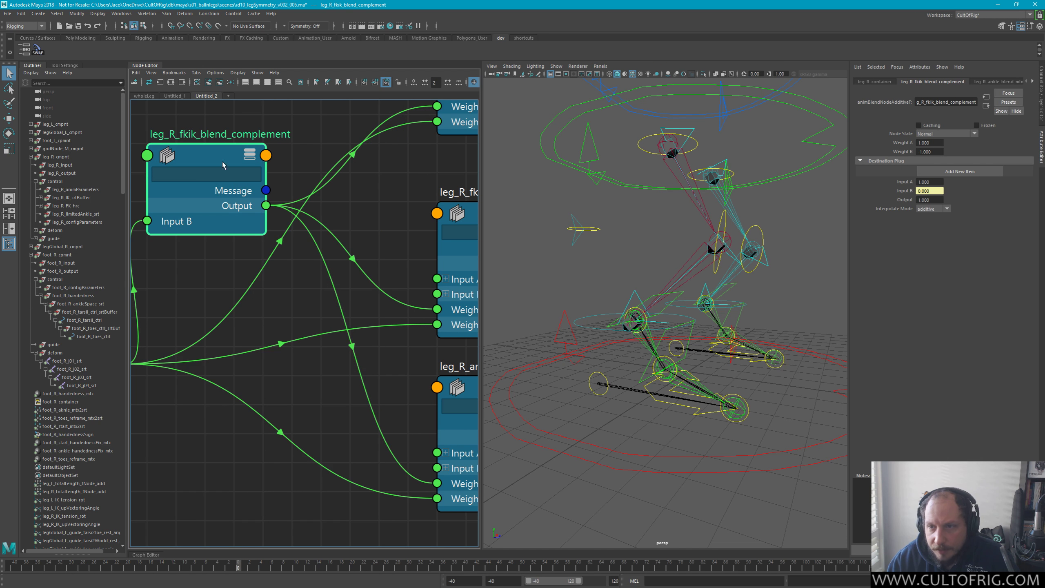
alt+middle_drag(278, 167, 351, 234)
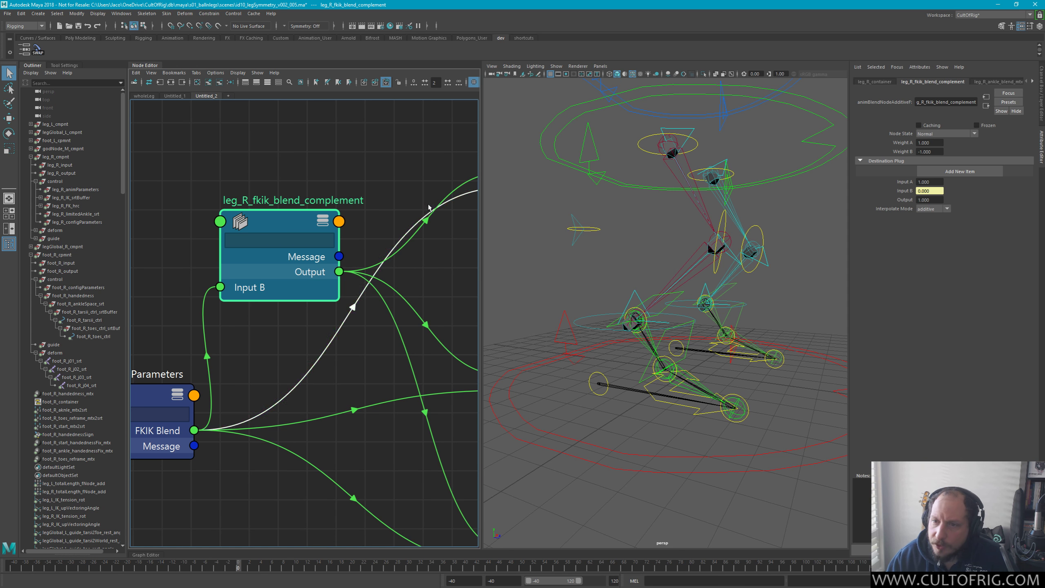
drag(277, 224, 328, 287)
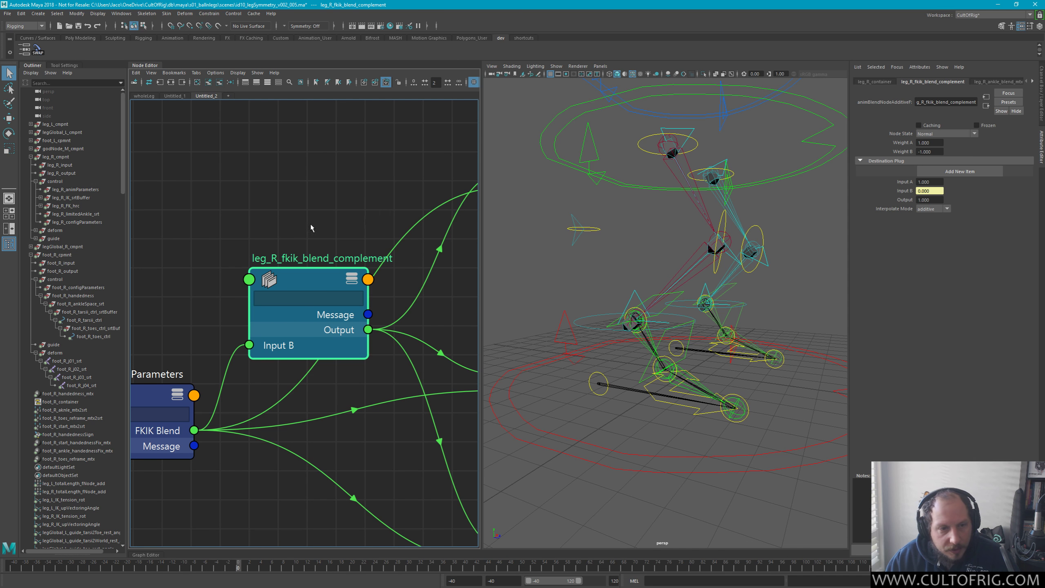
alt+middle_drag(377, 224, 314, 207)
scroll(304, 202, down, 2)
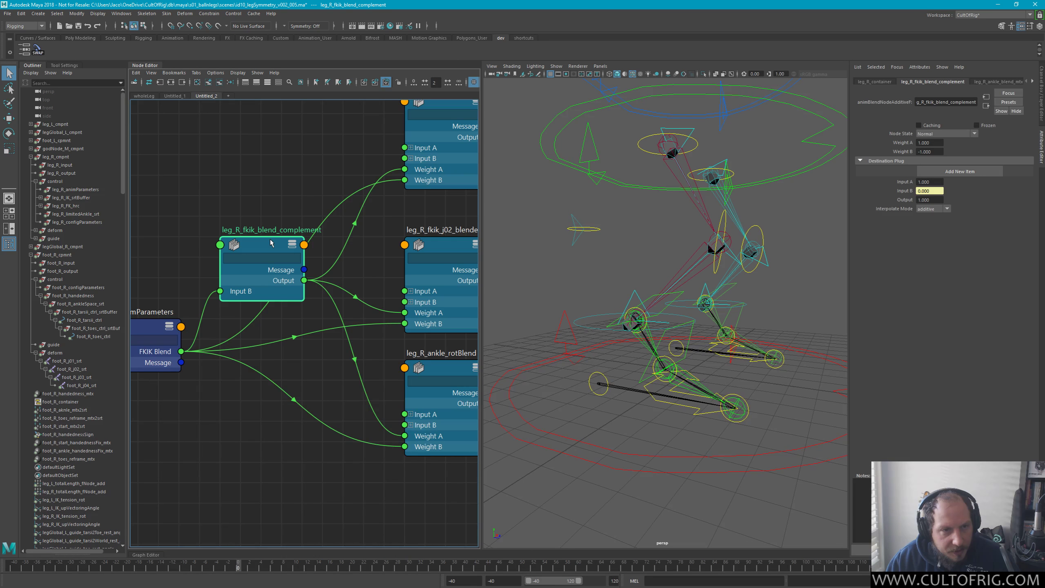
Duplicate leg_R_fkik_blend_complement and move the copy out of the leg network toward the foot nodes
key(ctrl+d)
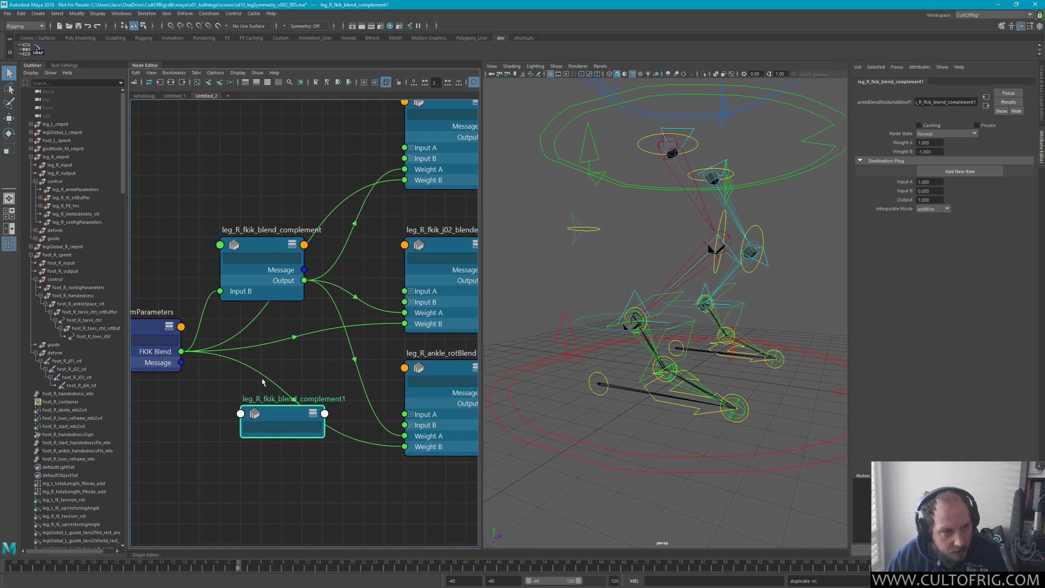
key(f)
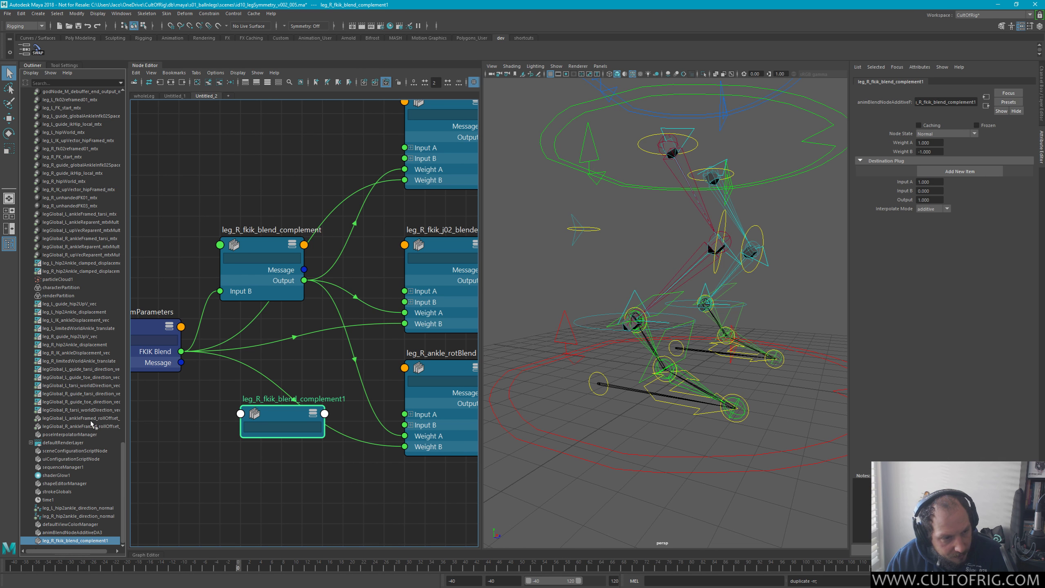
middle_drag(335, 448, 247, 457)
scroll(247, 457, down, 3)
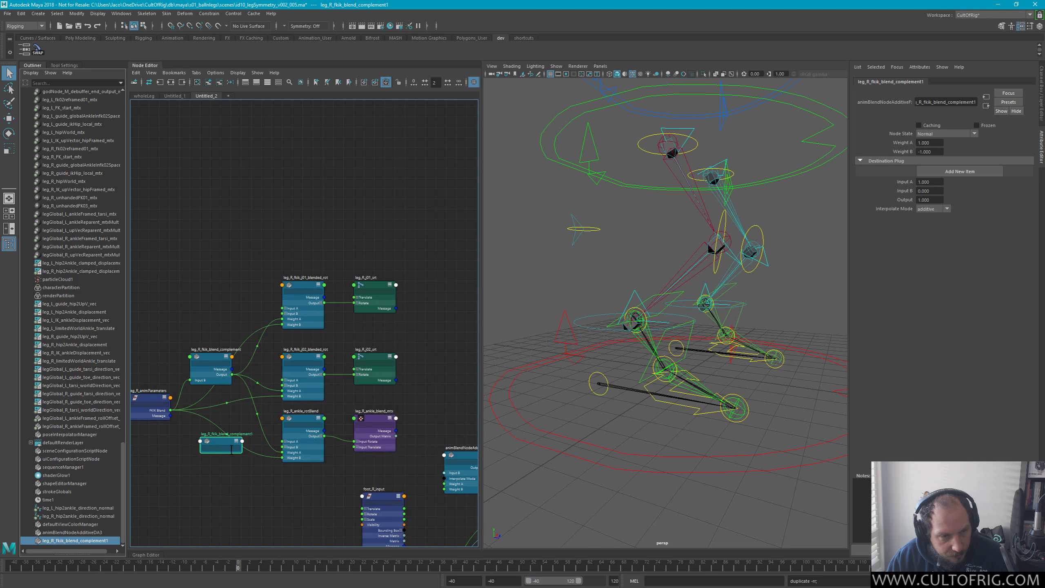
drag(223, 441, 470, 368)
alt+middle_drag(459, 364, 392, 193)
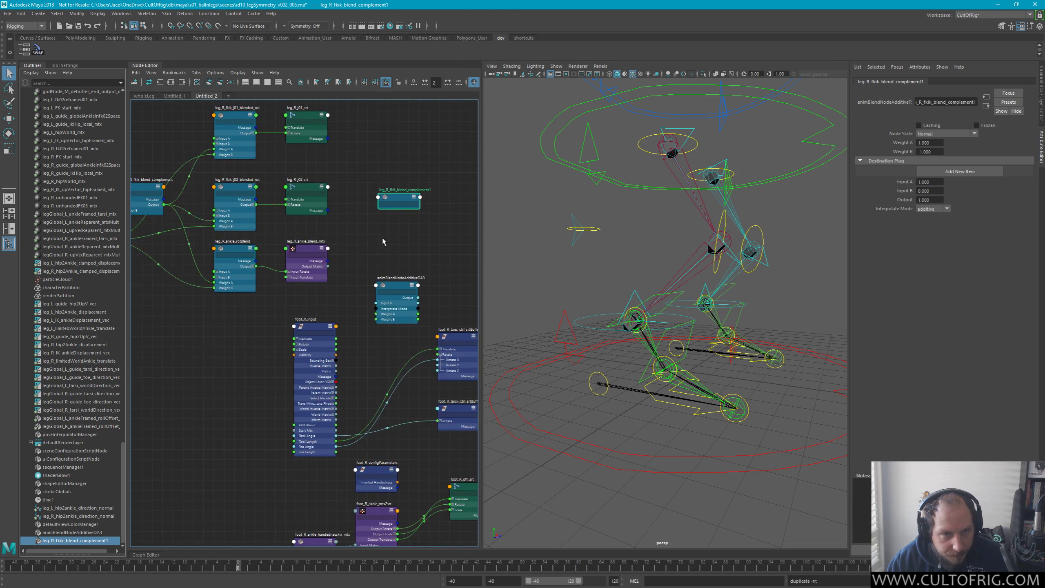
Place the duplicated complement node beside the top of foot_R_input and move animBlendNodeAdditiveDA3 up and farther away from it
scroll(382, 237, up, 3)
drag(408, 186, 380, 388)
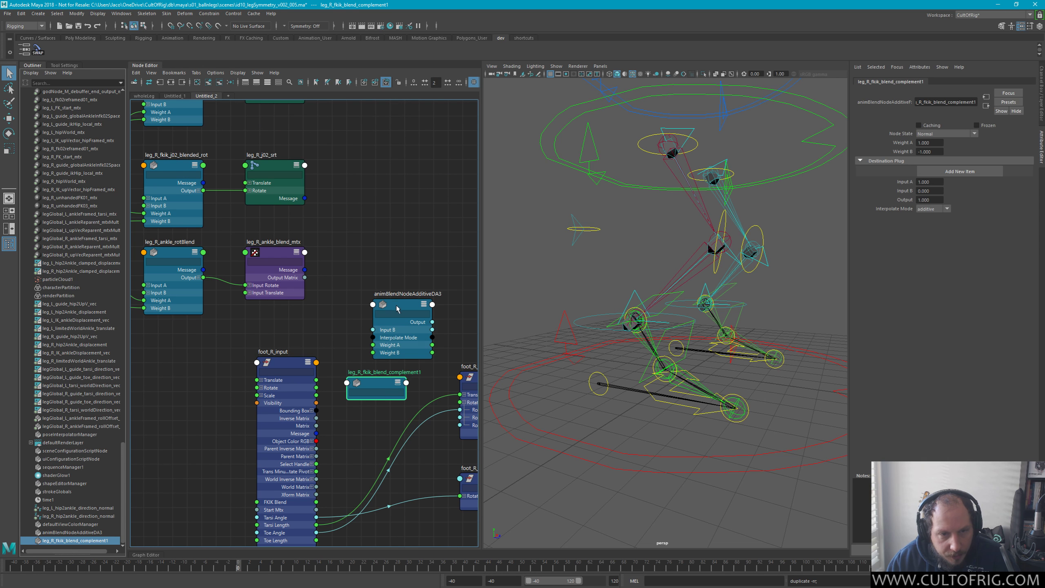
drag(397, 305, 442, 225)
drag(406, 374, 390, 359)
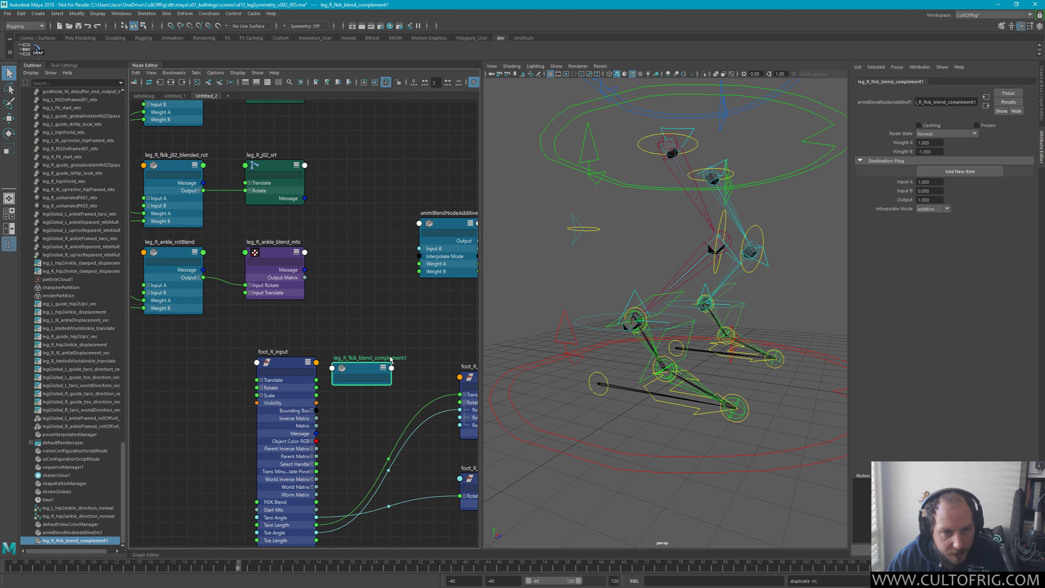
Rename the duplicated complement node to foot_R_fkik_blend_complement
double_click(390, 358)
key(End)
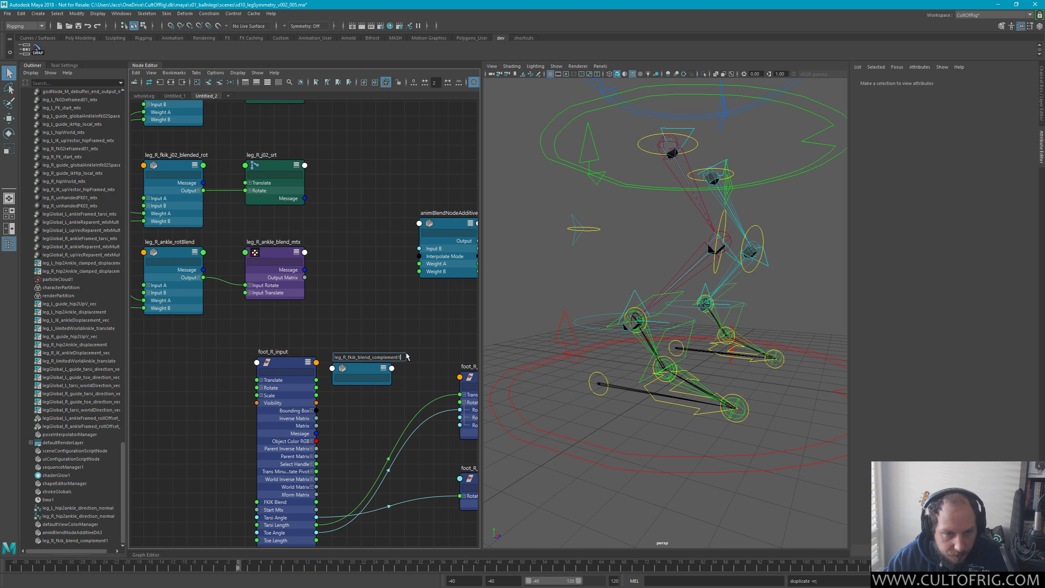
key(shift+Right)
key(shift+Right)
key(shift+Right)
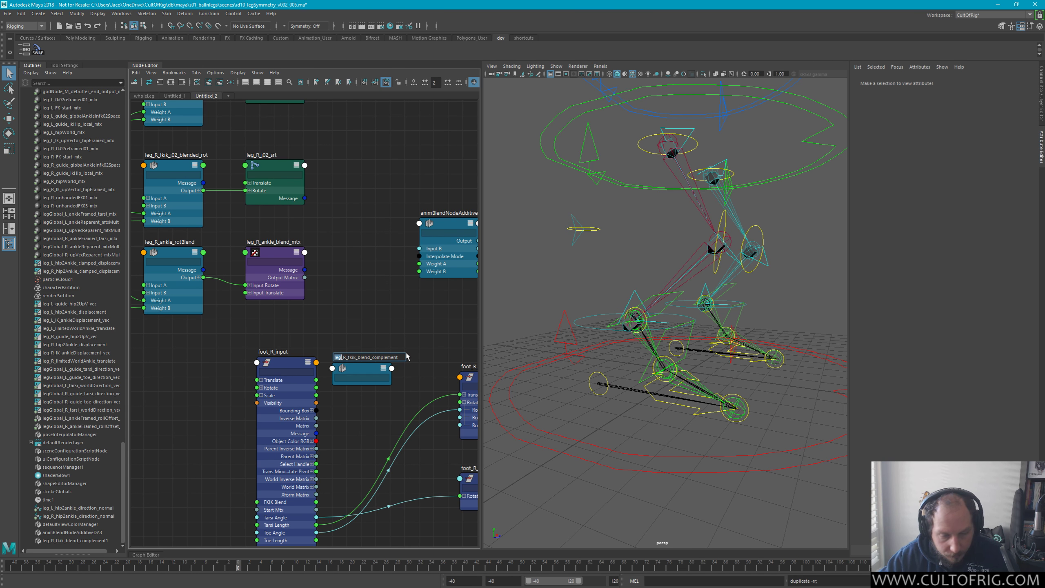
text(foot)
key(Return)
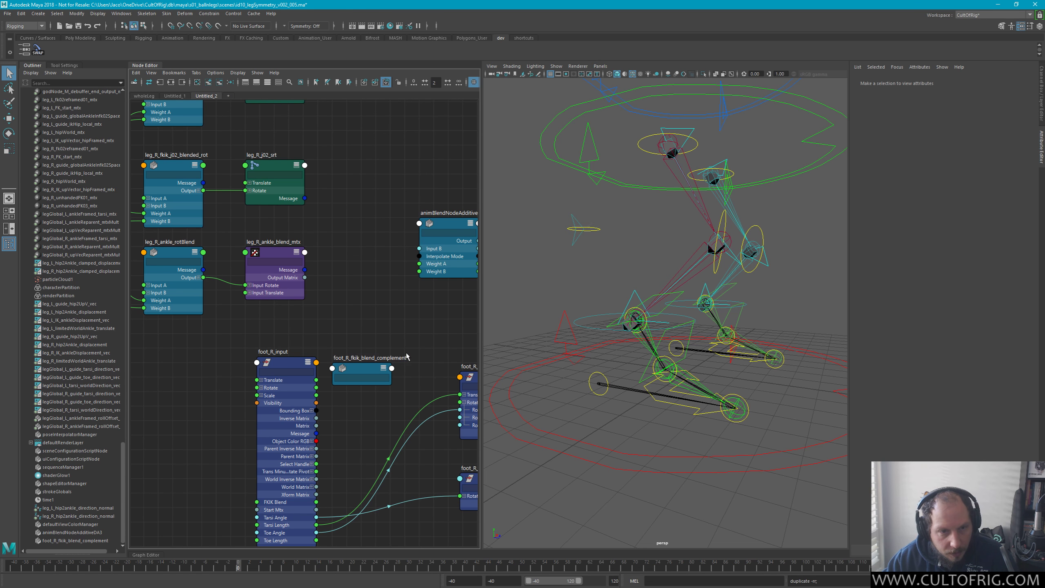
Display the attributes of foot_R_fkik_blend_complement and place it between foot_R_input and the toes buffer, slightly above them
click(371, 371)
key(3)
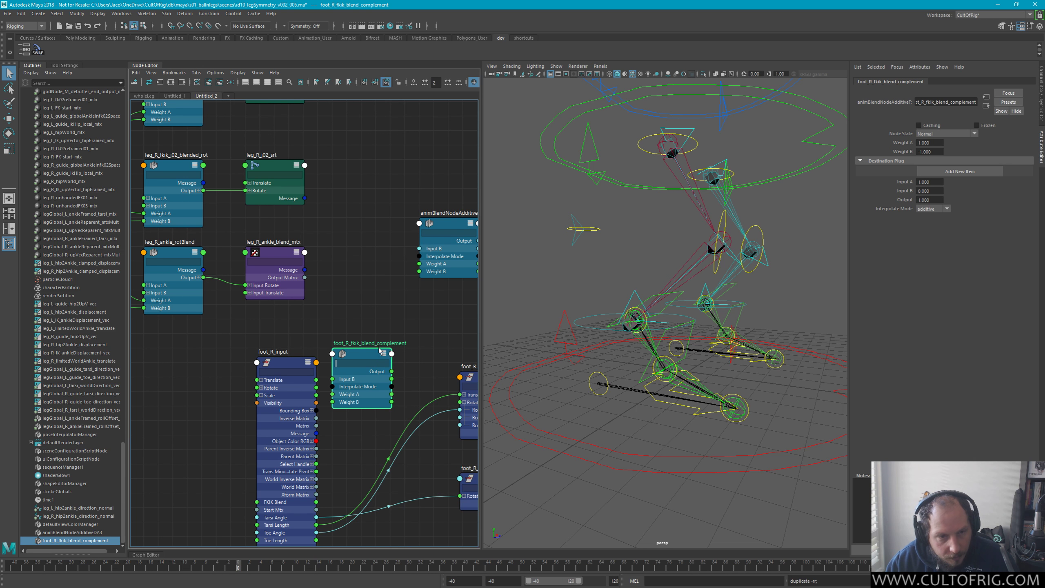
alt+middle_drag(373, 455, 372, 381)
drag(360, 292, 385, 270)
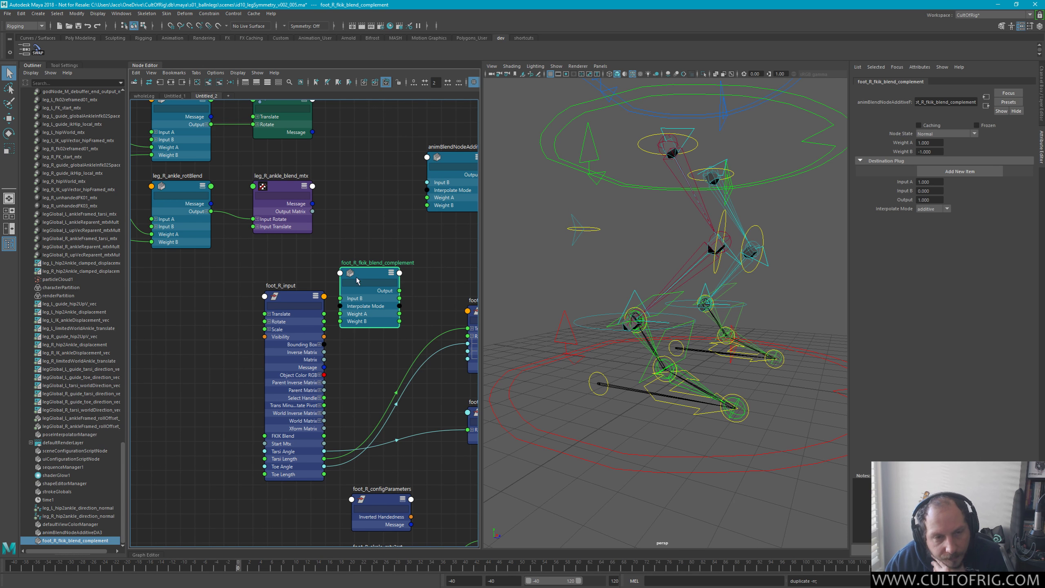
mouse_move(375, 287)
mouse_down()
mouse_move(375, 272)
mouse_move(375, 286)
mouse_move(389, 286)
mouse_up()
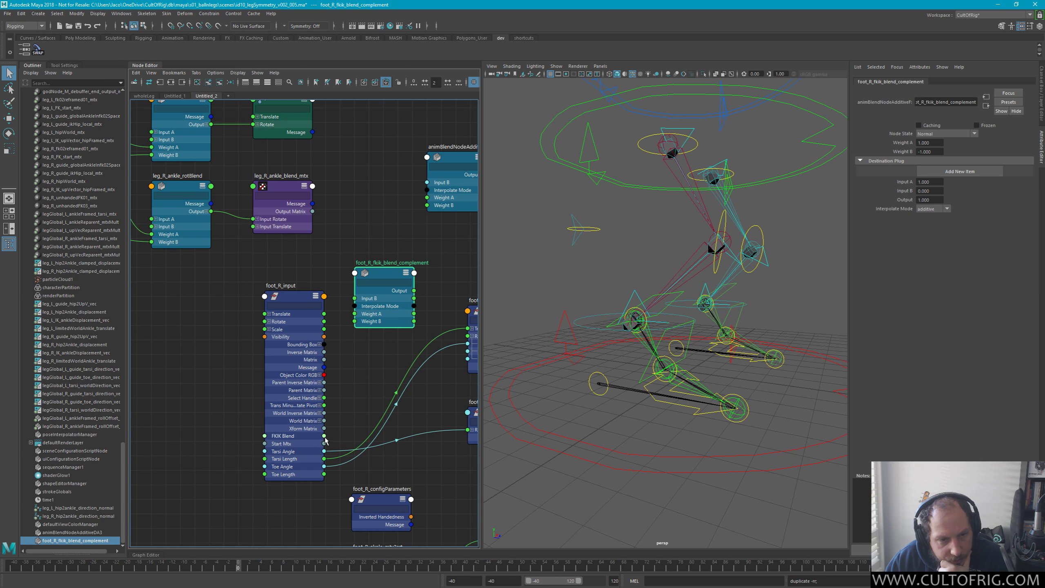
Review how the leg's FKIK Blend and complement output feed the leg blend nodes' weights, as a reference for wiring the foot
drag(324, 436, 336, 315)
alt+middle_drag(284, 223, 383, 380)
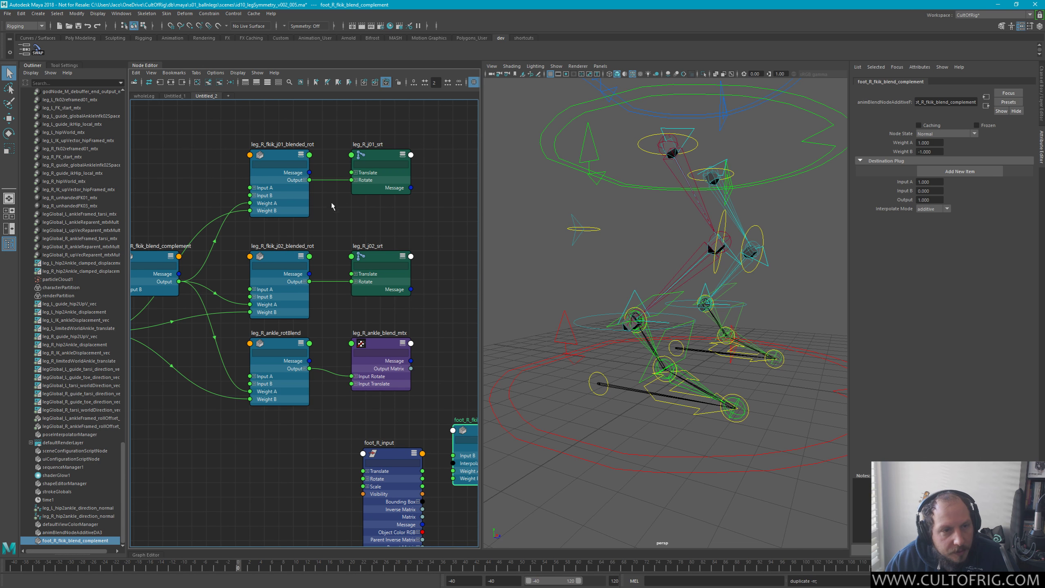
alt+middle_drag(359, 238, 272, 201)
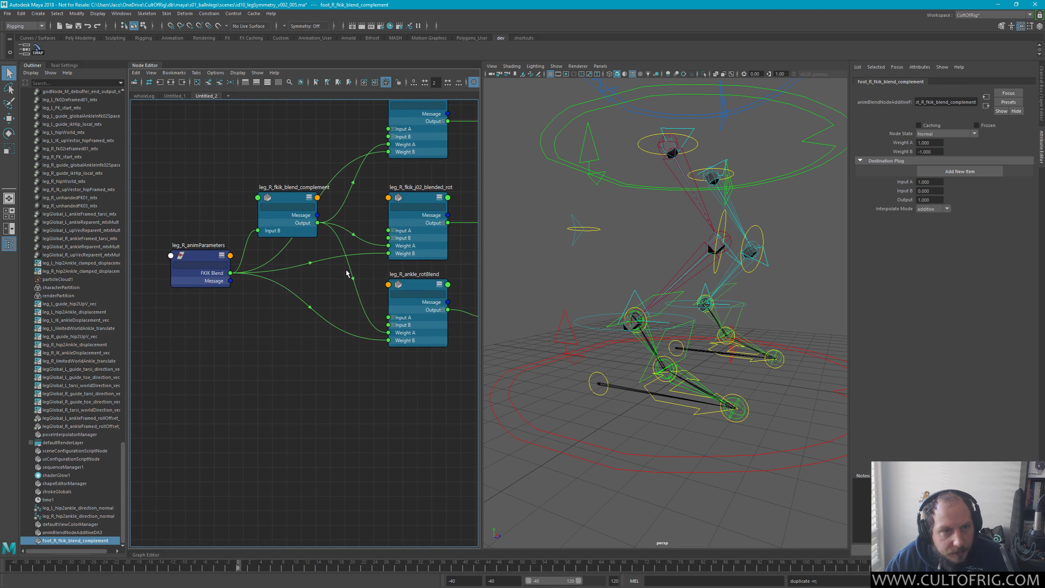
mouse_move(293, 204)
mouse_down()
mouse_move(289, 177)
mouse_move(289, 214)
mouse_up()
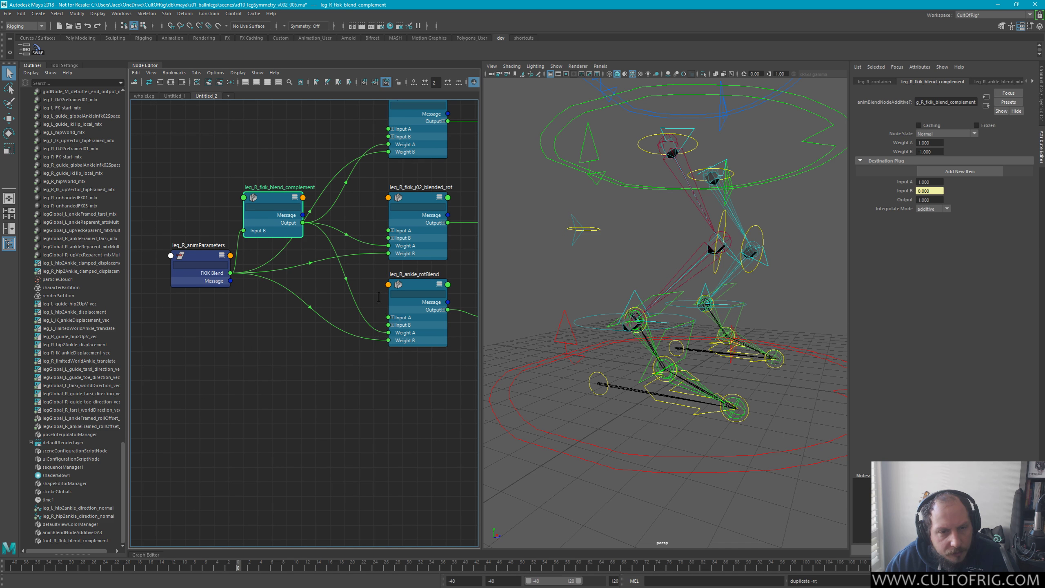
alt+middle_drag(389, 319, 197, 256)
middle_drag(278, 276, 317, 332)
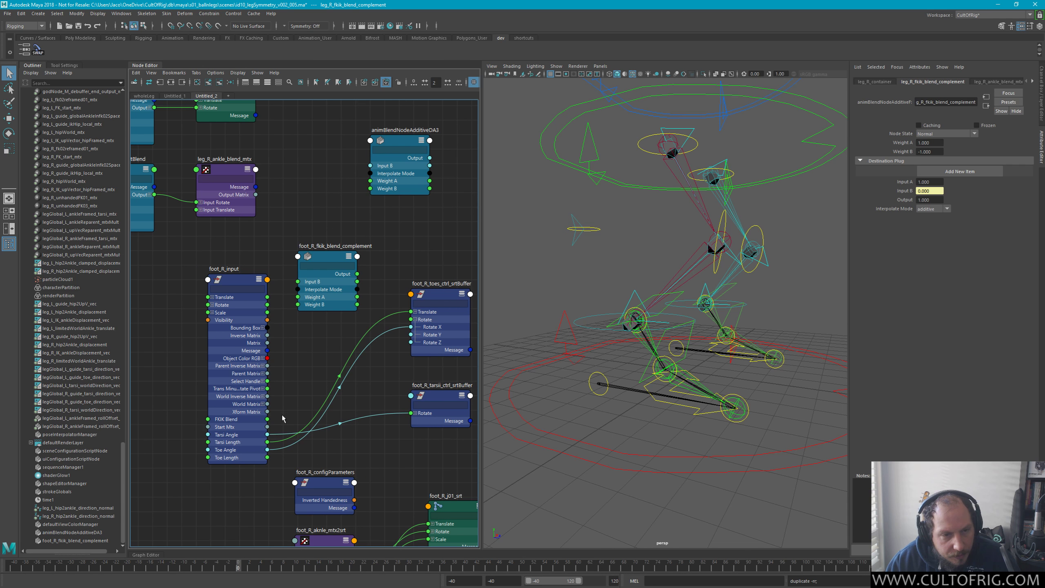
Connect the Output of foot_R_fkik_blend_complement to Weight A of animBlendNodeAdditiveDA3 and place that blend node higher above the toes buffer
drag(399, 133, 428, 148)
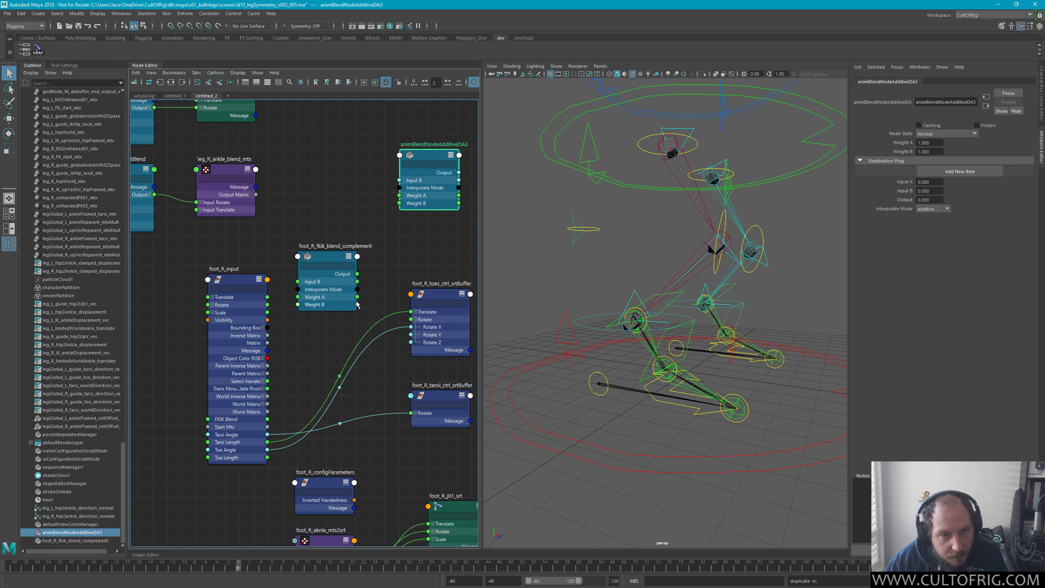
drag(358, 297, 380, 199)
drag(357, 274, 406, 196)
drag(433, 155, 448, 129)
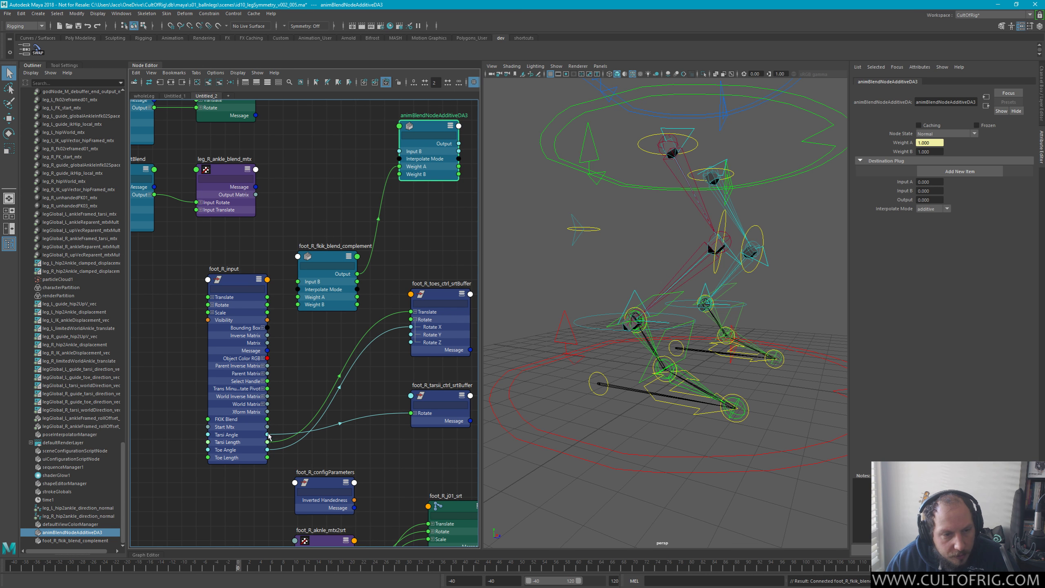
Connect foot_R_input's FKIK Blend to Weight B of animBlendNodeAdditiveDA3 and shift foot_R_fkik_blend_complement closer to that blend node
drag(267, 420, 399, 174)
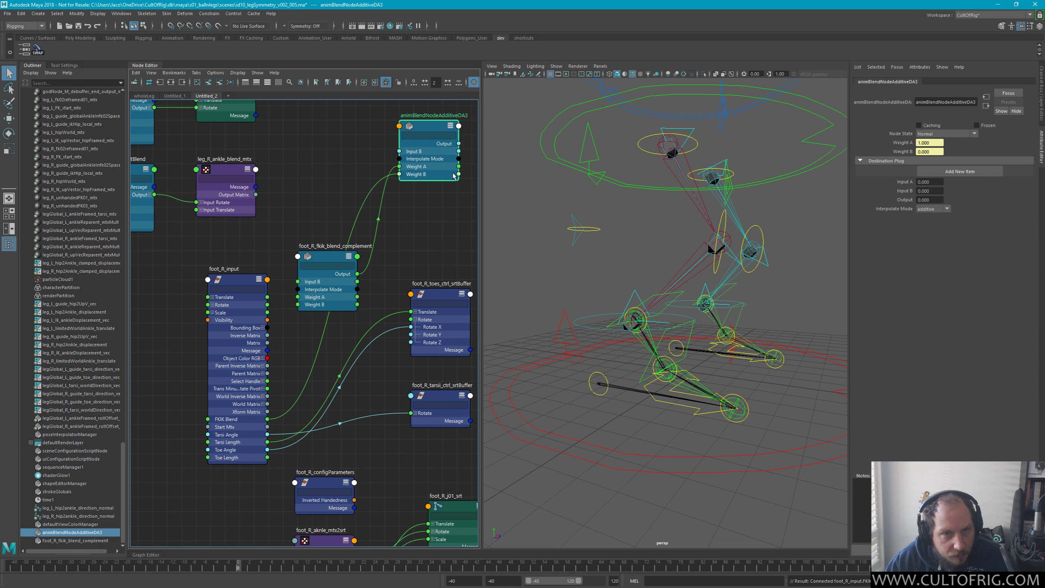
drag(328, 257, 314, 211)
alt+middle_drag(378, 217, 357, 306)
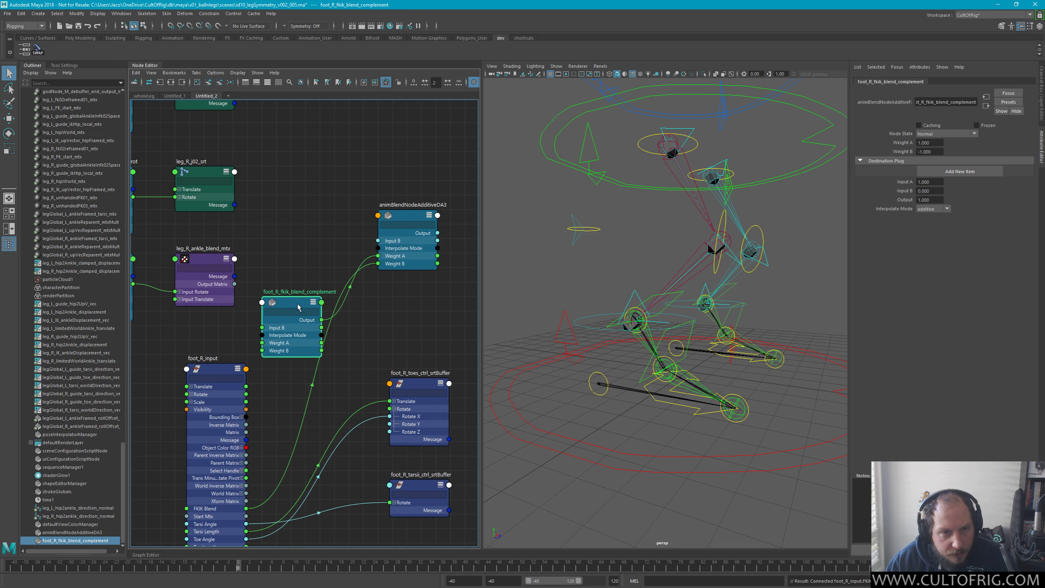
drag(299, 305, 328, 321)
alt+middle_drag(411, 255, 391, 229)
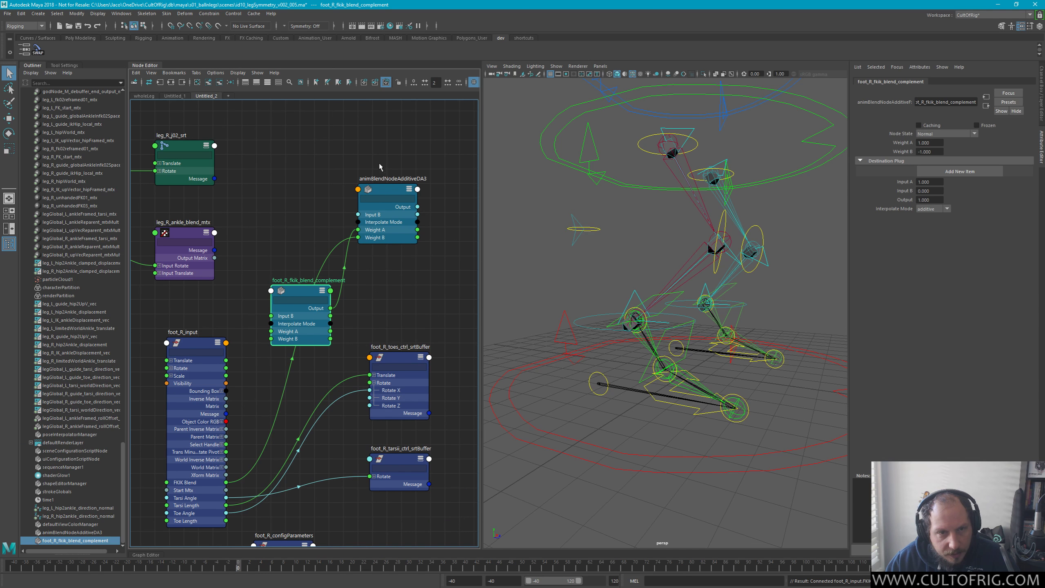
click(392, 182)
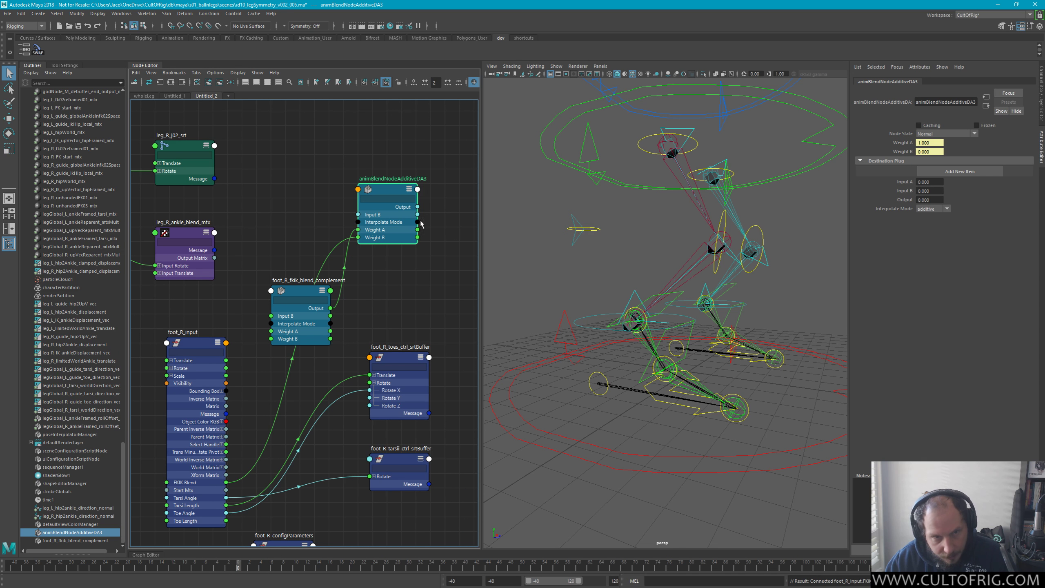
key(ctrl+d)
key(Delete)
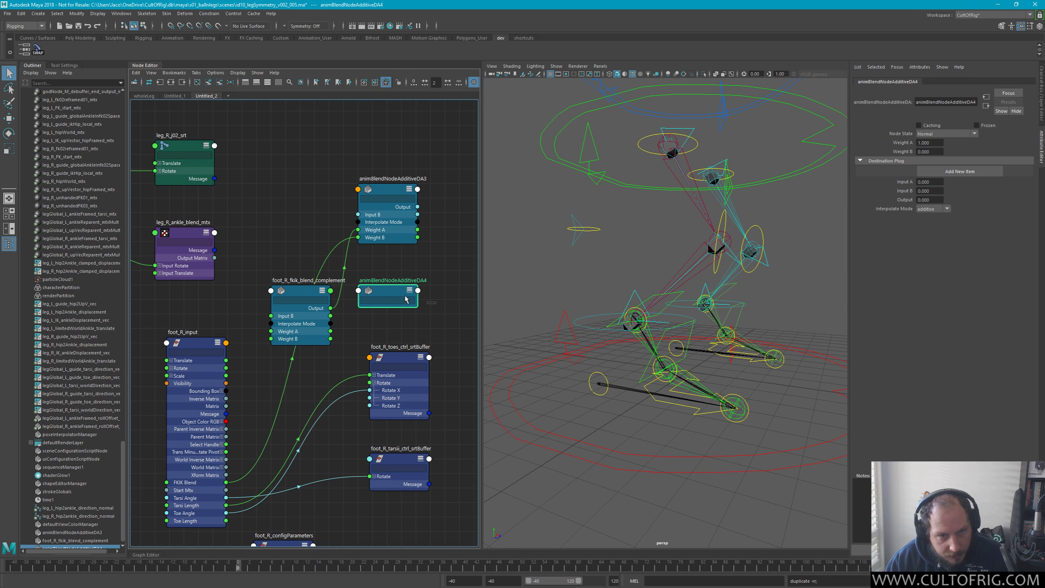
Duplicate animBlendNodeAdditiveDA3 once with Duplicate Special, keeping Duplicate input connections enabled
click(399, 190)
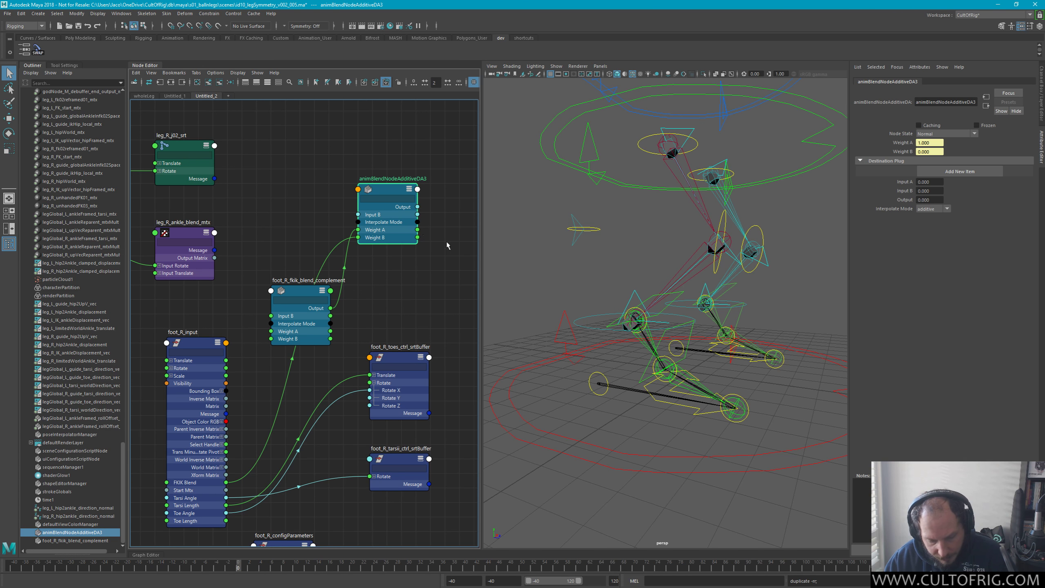
click(38, 15)
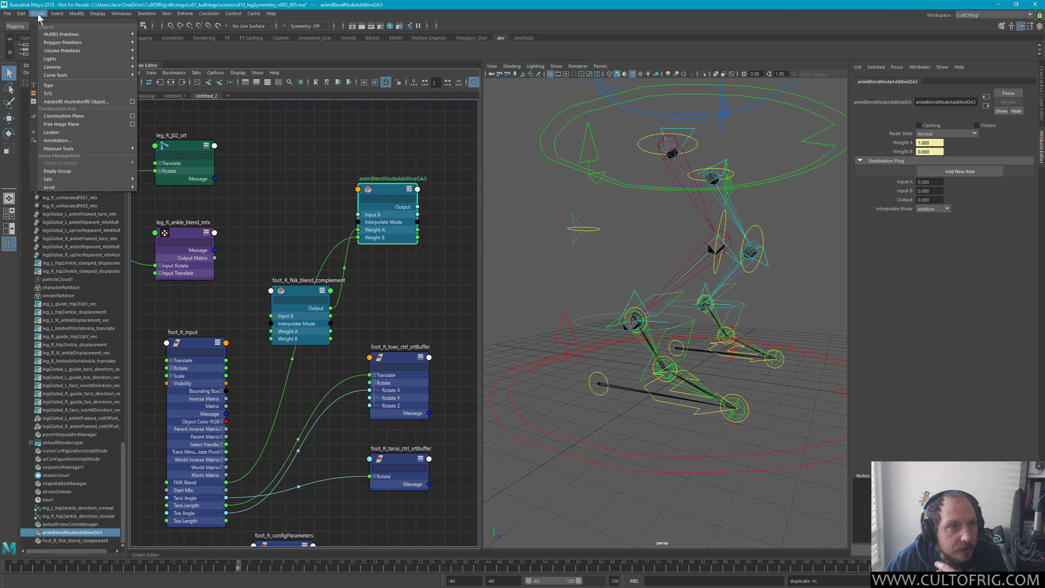
mouse_move(20, 14)
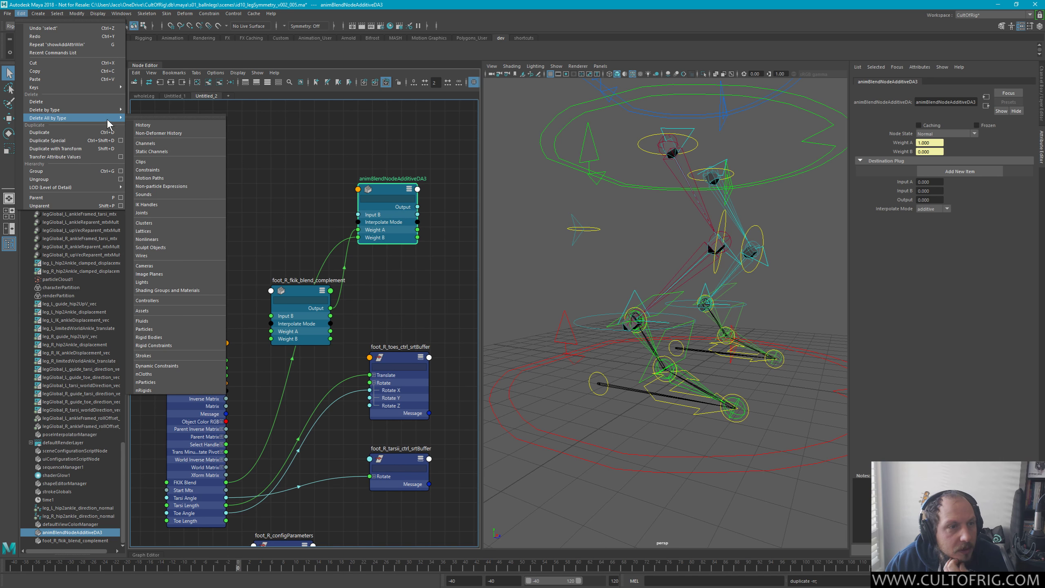
click(121, 140)
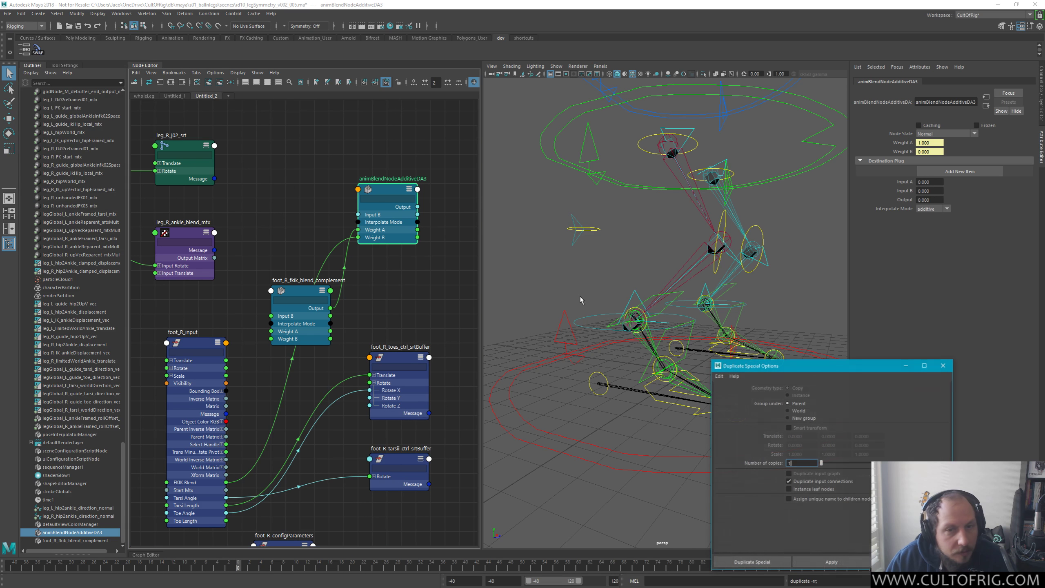
drag(822, 366, 722, 289)
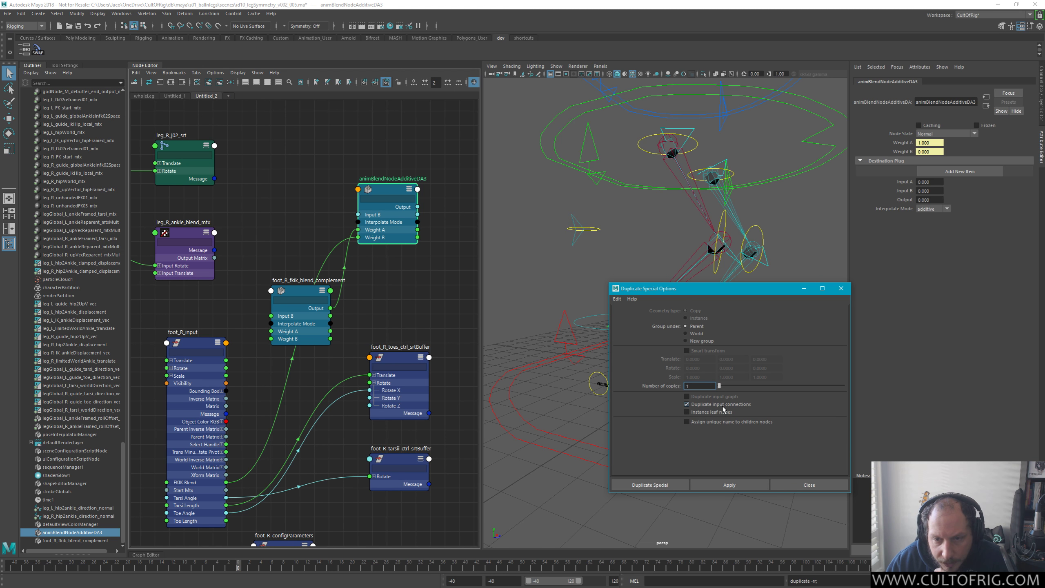
click(729, 485)
click(802, 485)
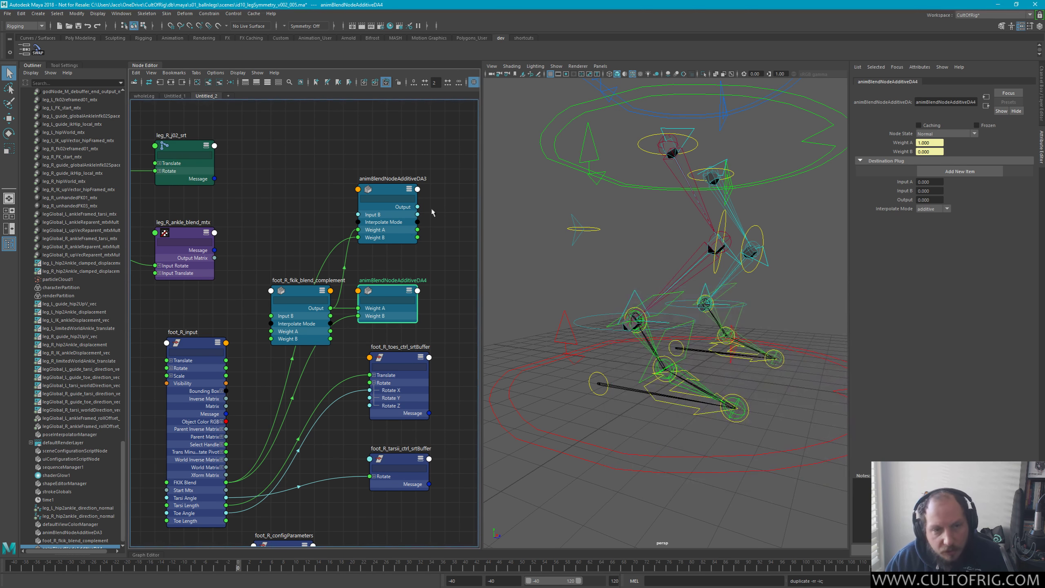
Connect foot_R_input's FKIK Blend to Input B of foot_R_fkik_blend_complement, using the leg complement node as reference
mouse_move(304, 290)
mouse_down()
mouse_move(293, 291)
mouse_move(301, 297)
mouse_up()
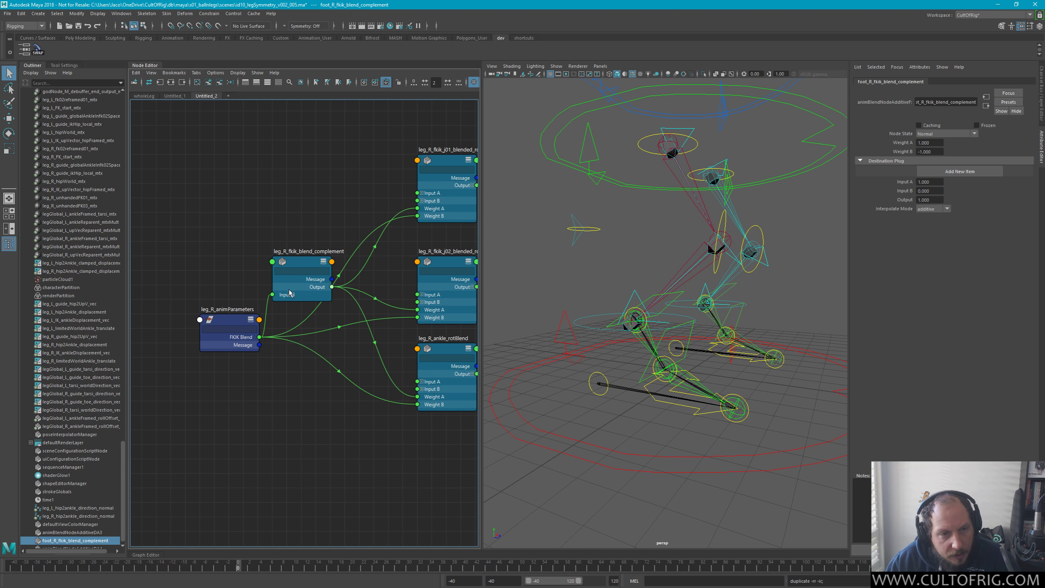
click(289, 293)
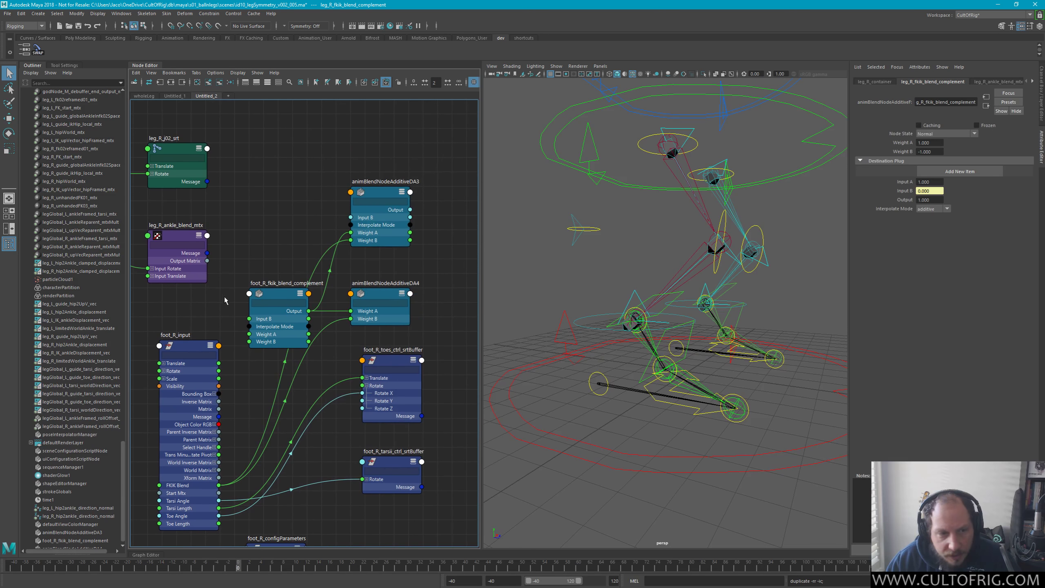
drag(219, 485, 249, 319)
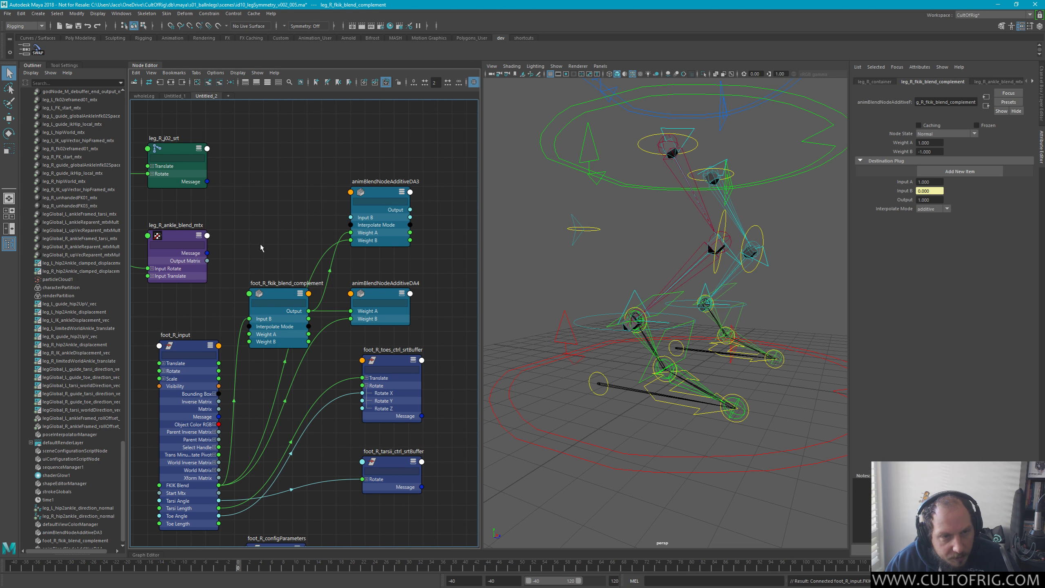
click(276, 293)
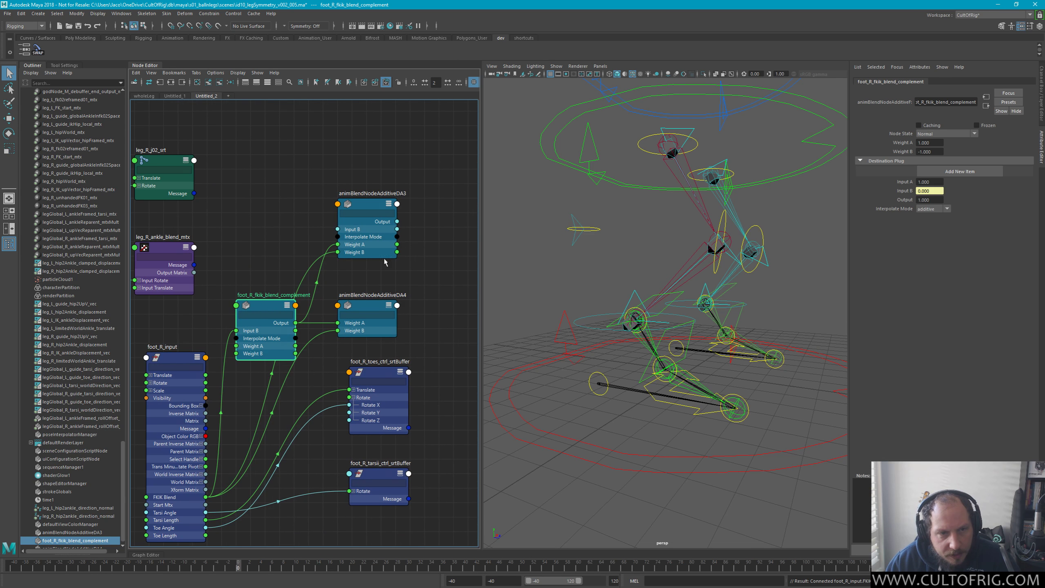
Check the leg's blended rotation nodes for reference and move the foot's toes and tarsii buffers farther right in the graph
click(393, 218)
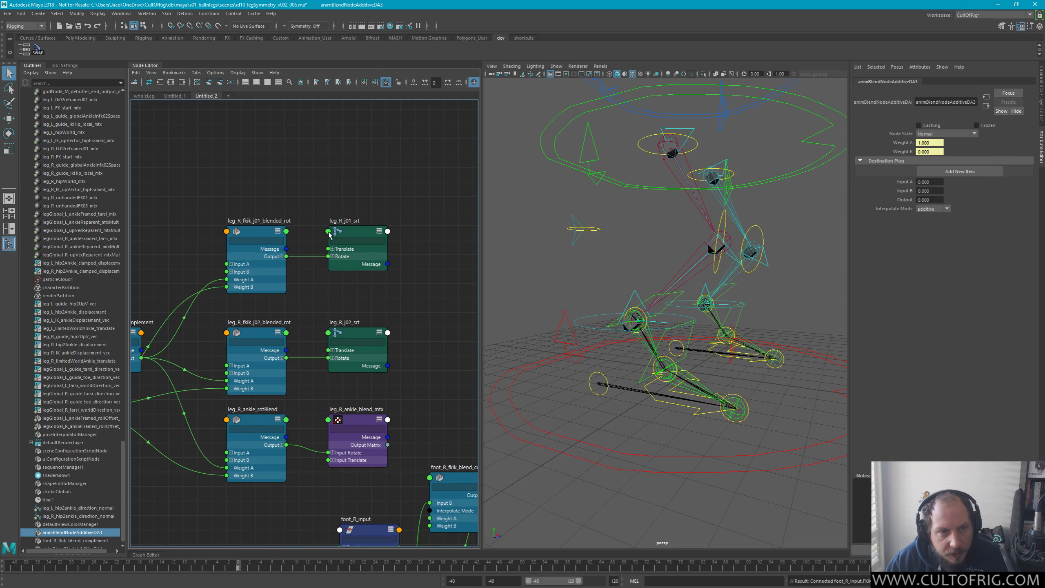
click(258, 237)
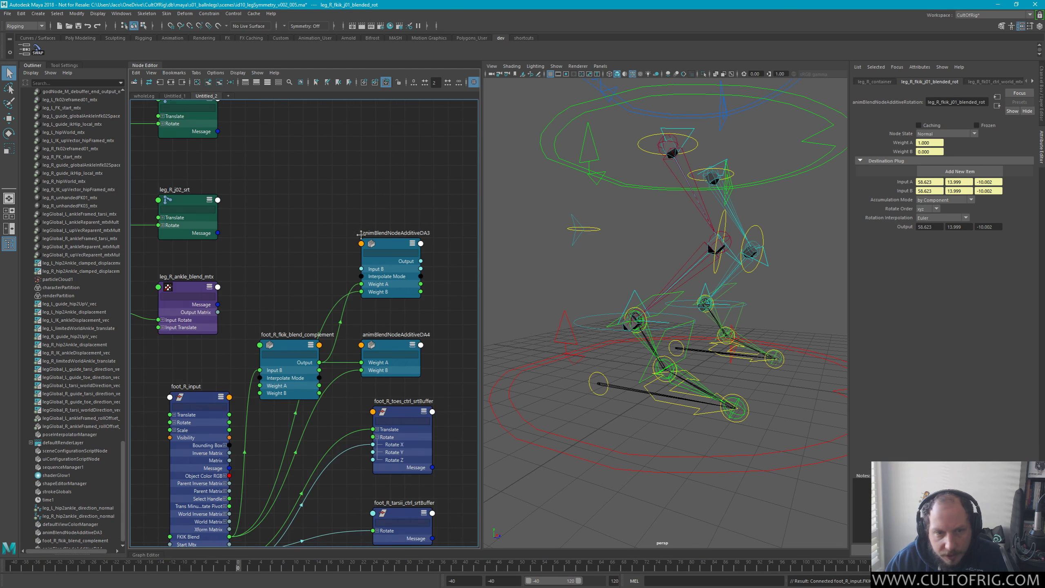
alt+middle_drag(361, 235, 280, 175)
click(399, 249)
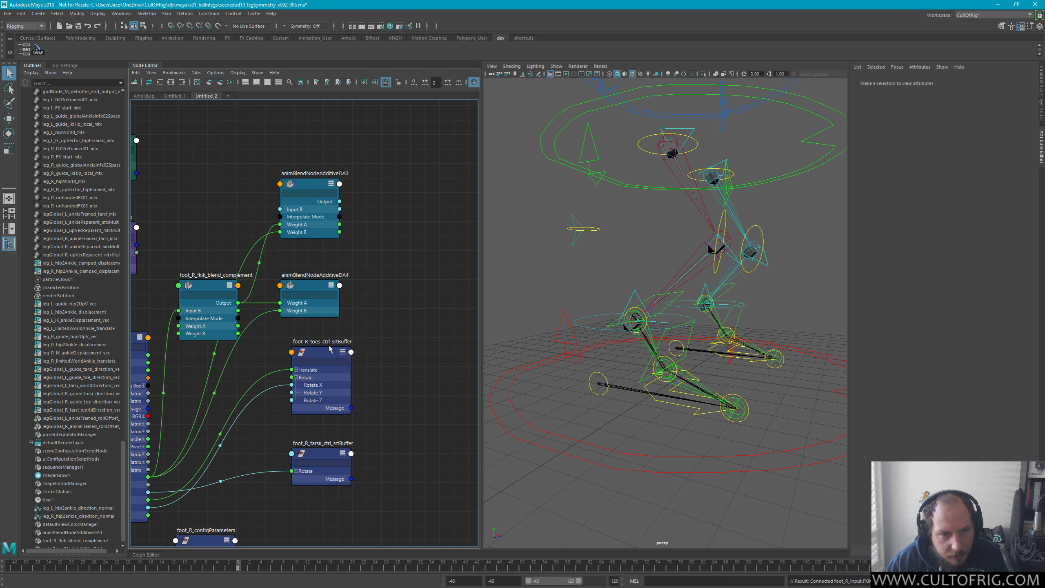
drag(322, 351, 410, 353)
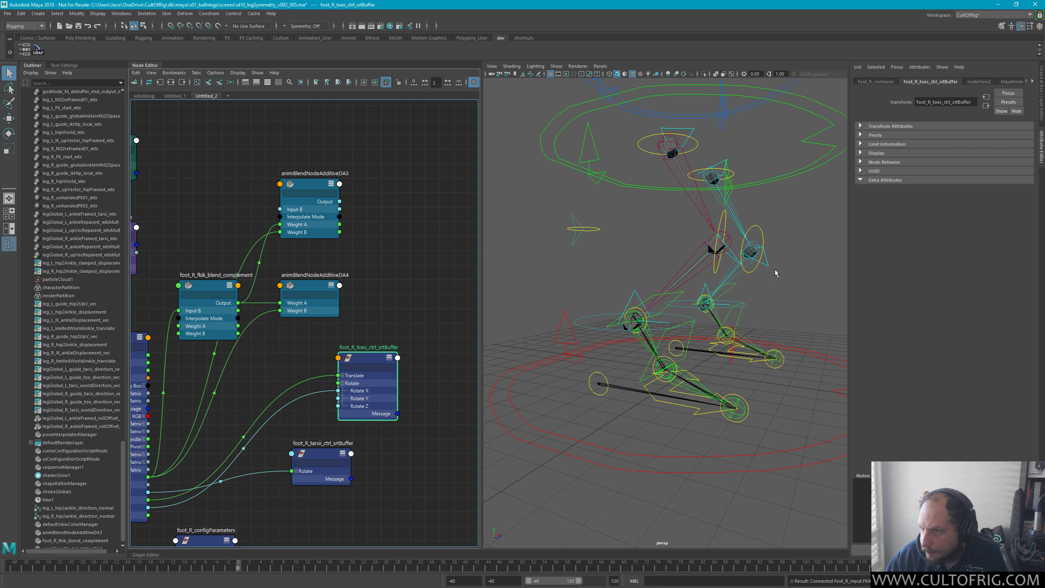
drag(332, 444, 438, 450)
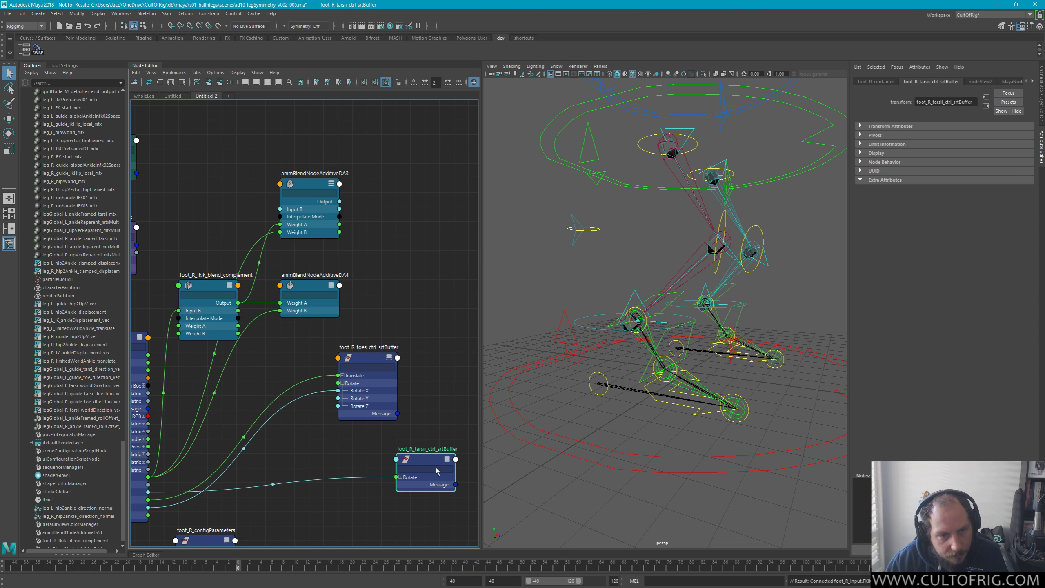
Reuse the leg_R_fkik_j01_blended_rot name to rename animBlendNodeAdditiveDA3 as foot_R_fkik_j01_blended_rot
alt+middle_drag(307, 225, 352, 207)
drag(254, 269, 254, 226)
alt+middle_drag(260, 191, 448, 339)
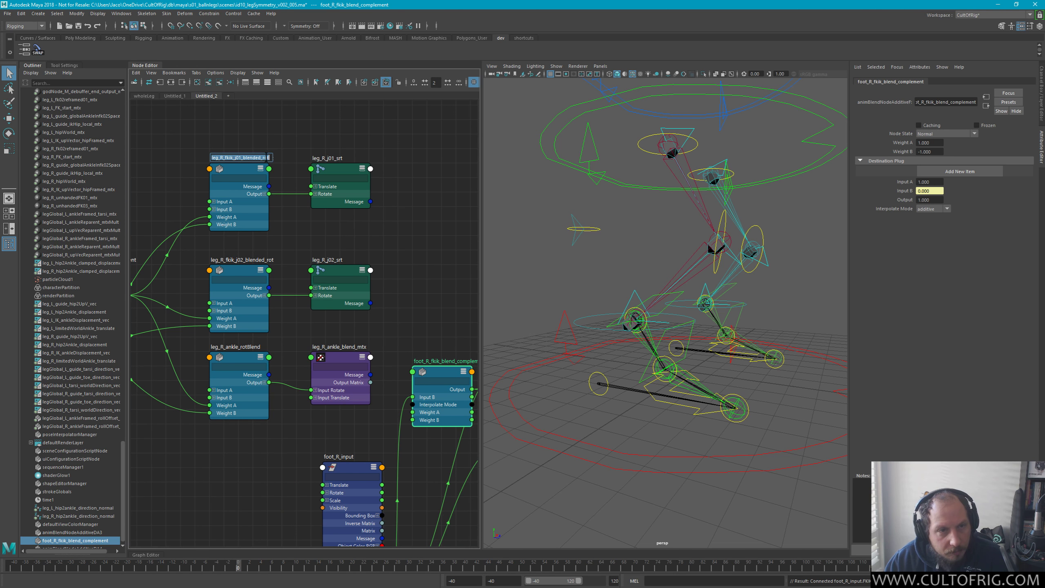
alt+middle_drag(421, 280, 194, 222)
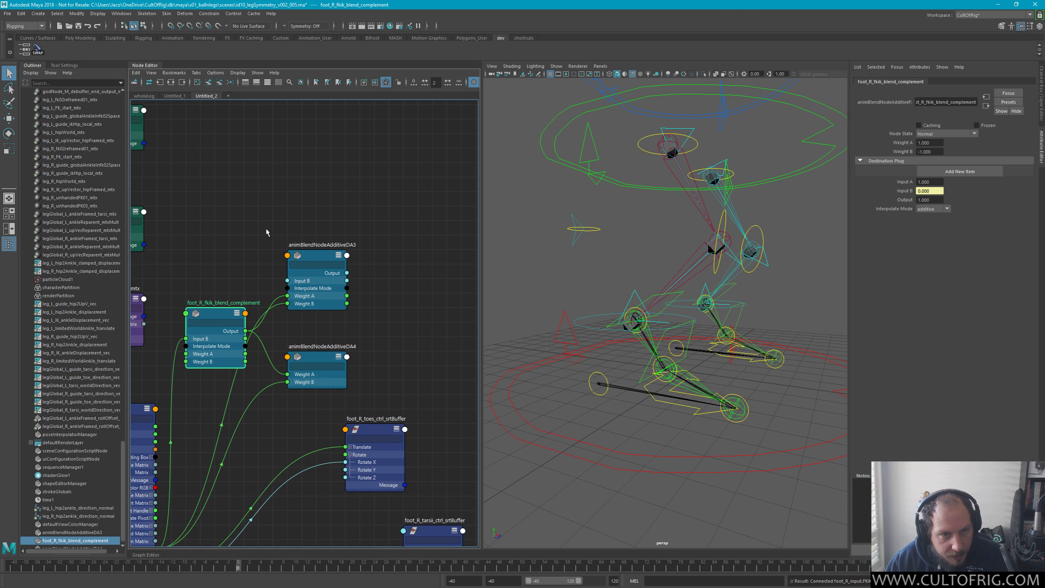
mouse_move(334, 249)
mouse_down()
mouse_move(320, 246)
mouse_move(369, 250)
mouse_move(338, 250)
mouse_move(350, 249)
mouse_up()
double_click(339, 243)
text(leg_R_fkik_j01_blended_rot)
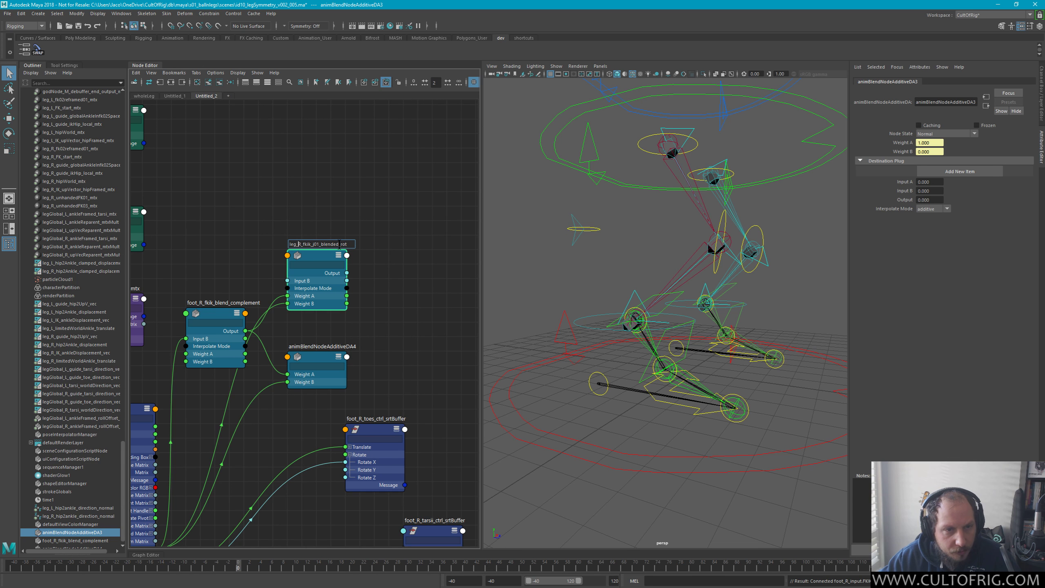
key(BackSpace)
key(BackSpace)
key(BackSpace)
text(foot)
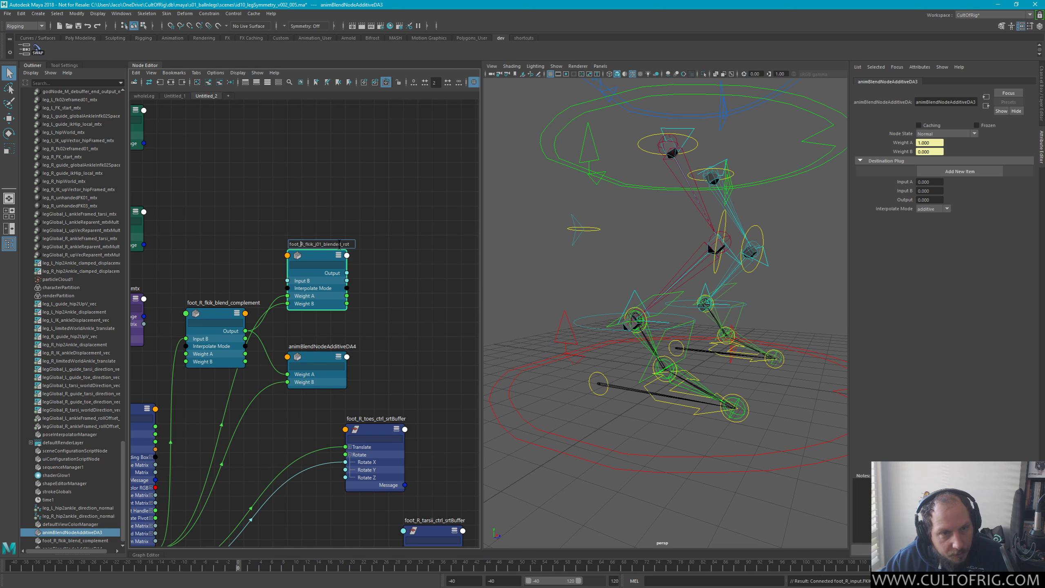
key(Right)
key(Right)
key(Right)
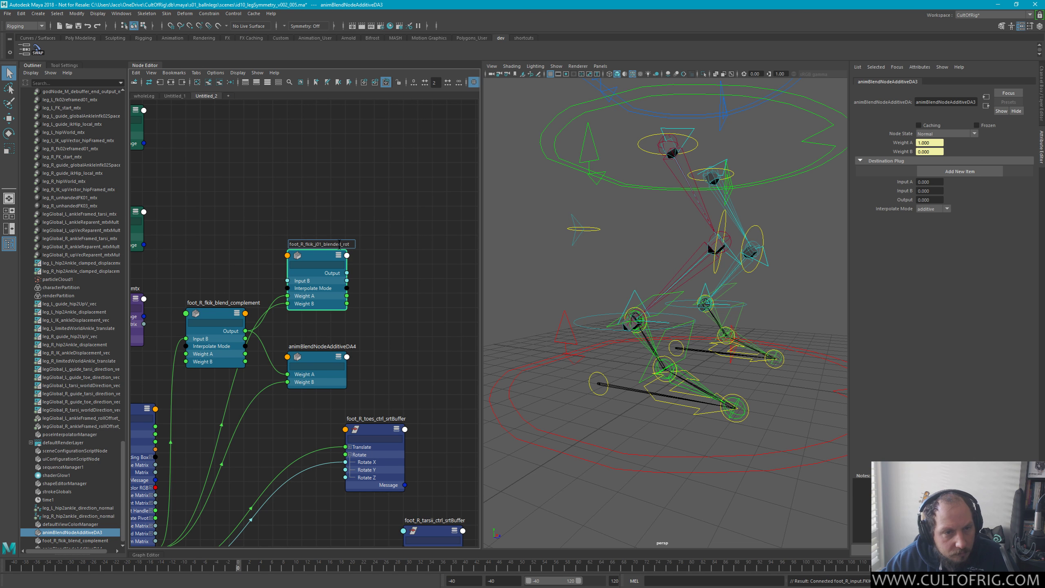
key(Return)
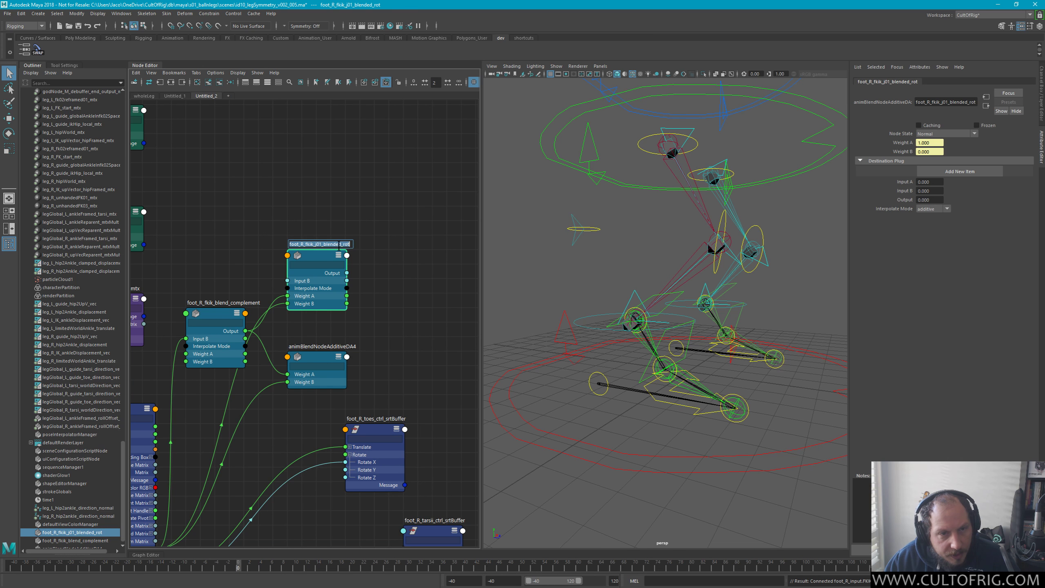
Replace j01 with ankle in the upper foot blend node's name, making it foot_R_fkik_ankle_blended_rot
double_click(321, 246)
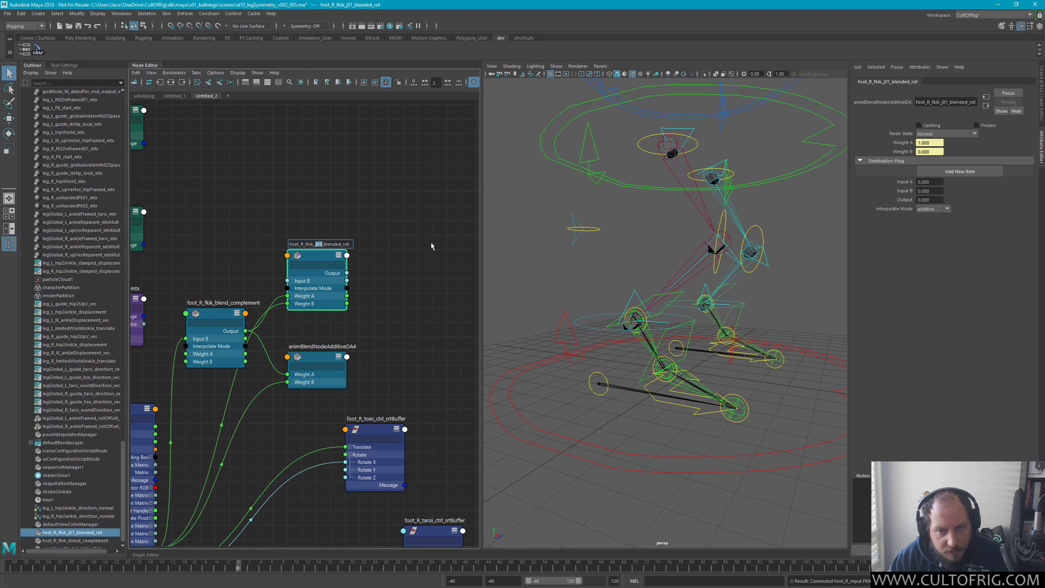
text(a)
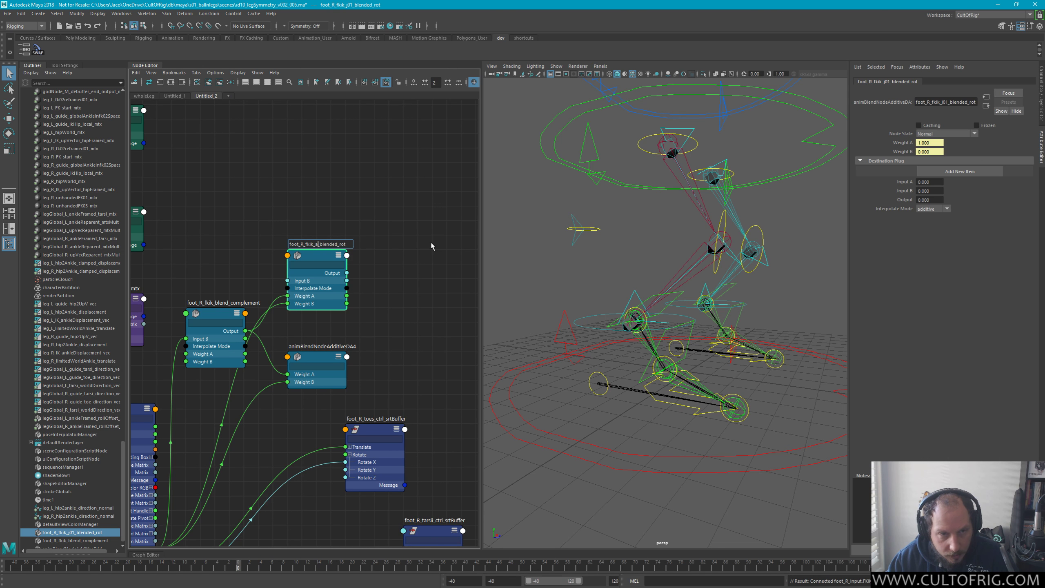
text(nkle)
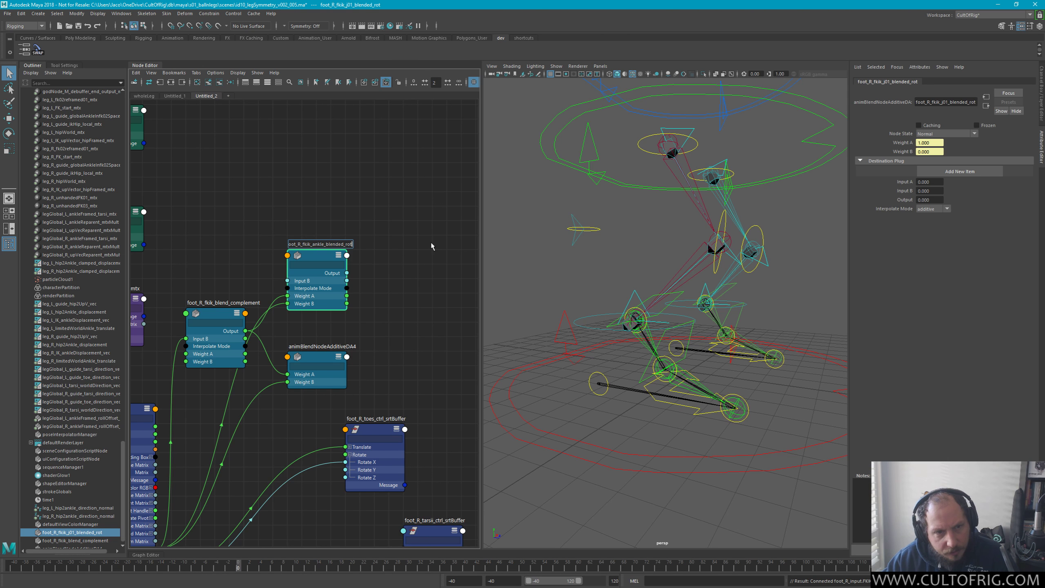
key(Return)
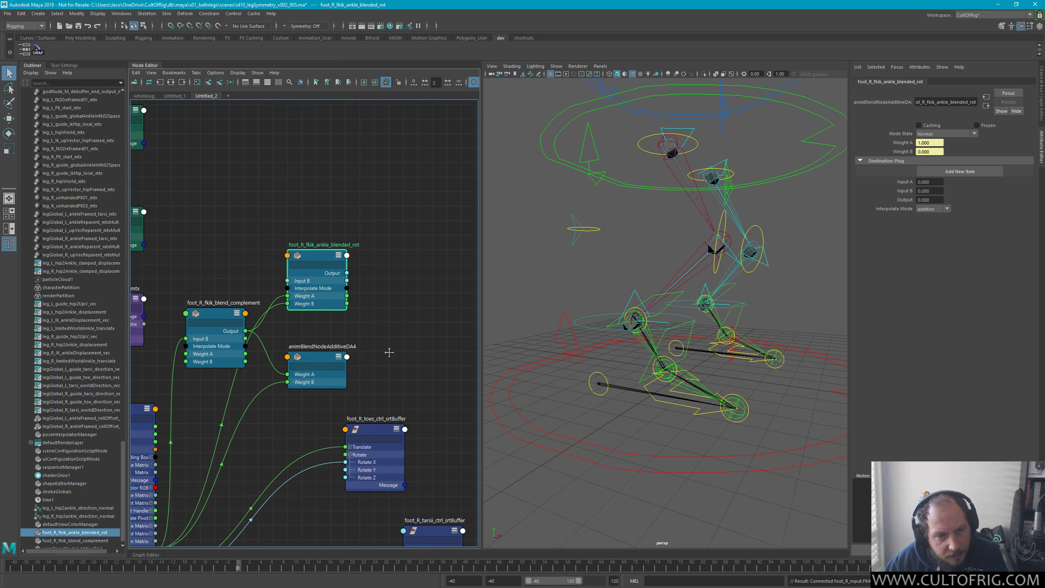
Rearrange the foot buffers so that foot_R_tarsii_ctrl_srtBuffer sits directly above foot_R_toes_ctrl_srtBuffer, to the lower right of the blend nodes
alt+middle_drag(394, 361, 384, 294)
click(369, 359)
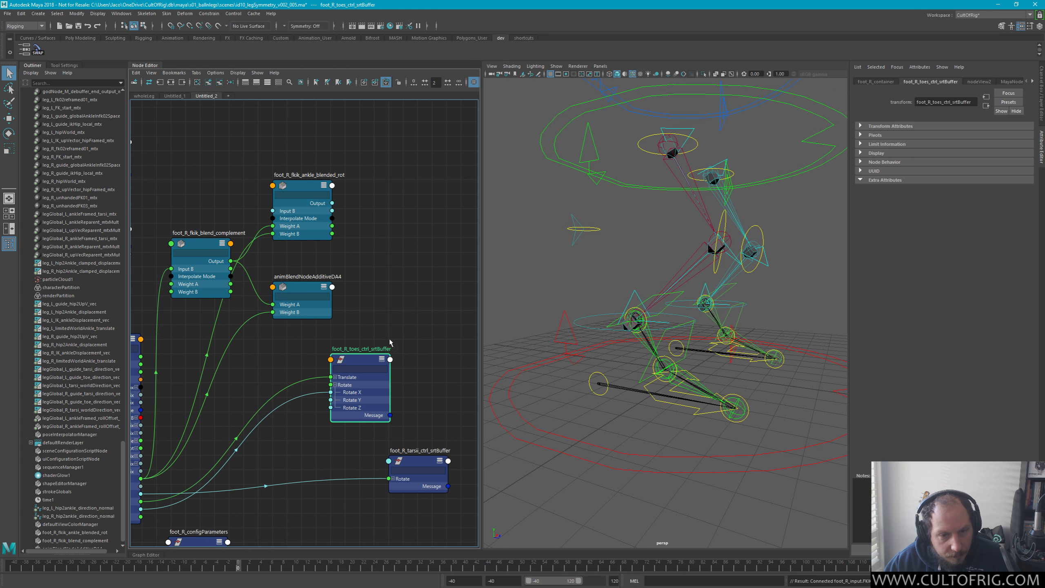
alt+middle_drag(274, 370, 364, 268)
alt+middle_drag(371, 354, 237, 388)
click(387, 409)
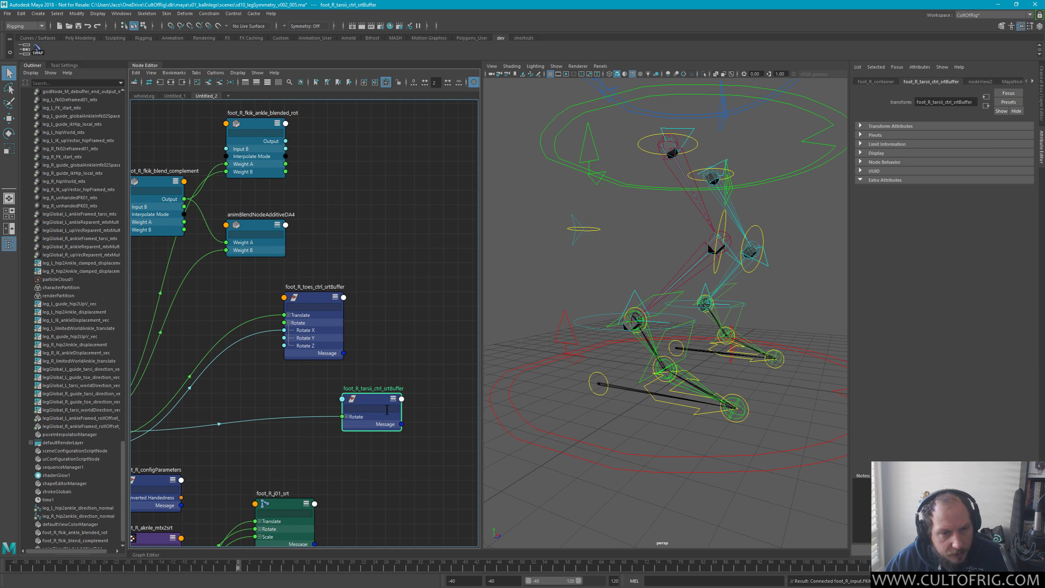
drag(369, 398, 369, 167)
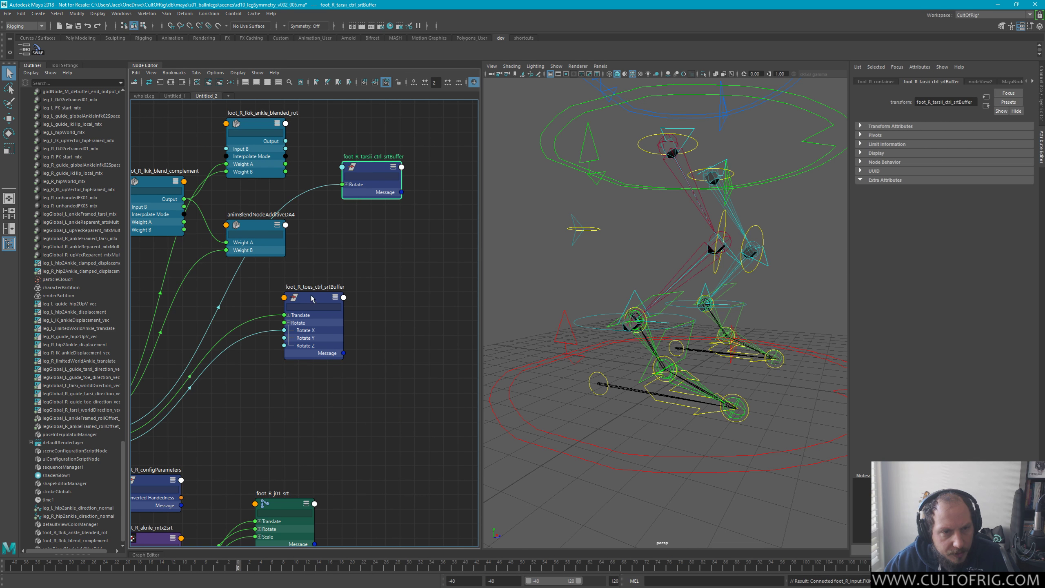
drag(311, 295, 354, 382)
drag(372, 169, 357, 300)
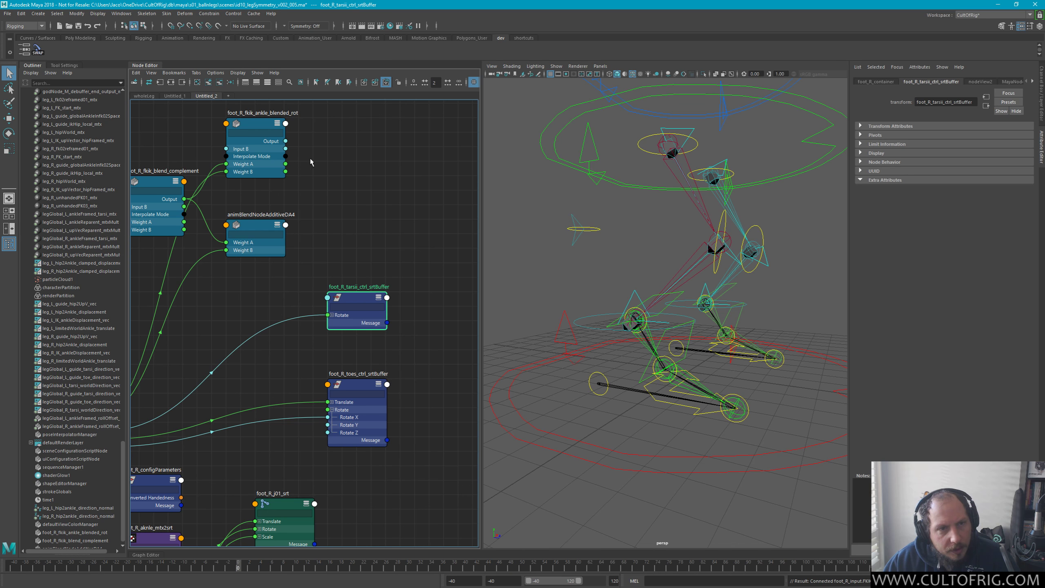
Replace ankle with tarsi in the upper foot blend node's name, making it foot_R_fkik_tarsi_blended_rot
alt+middle_drag(379, 190, 436, 199)
double_click(329, 124)
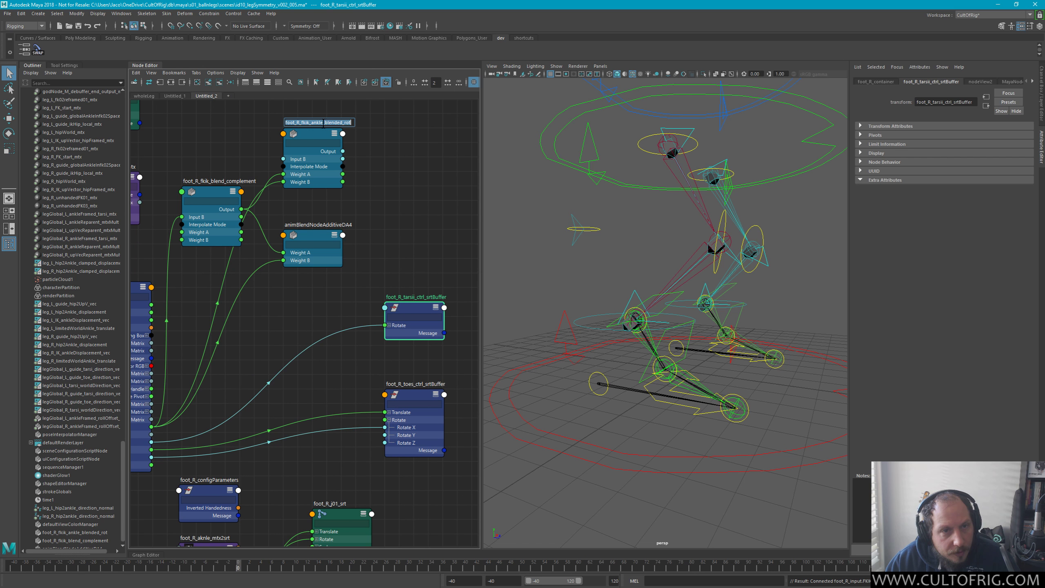
key(shift+Left)
key(shift+Left)
key(shift+Left)
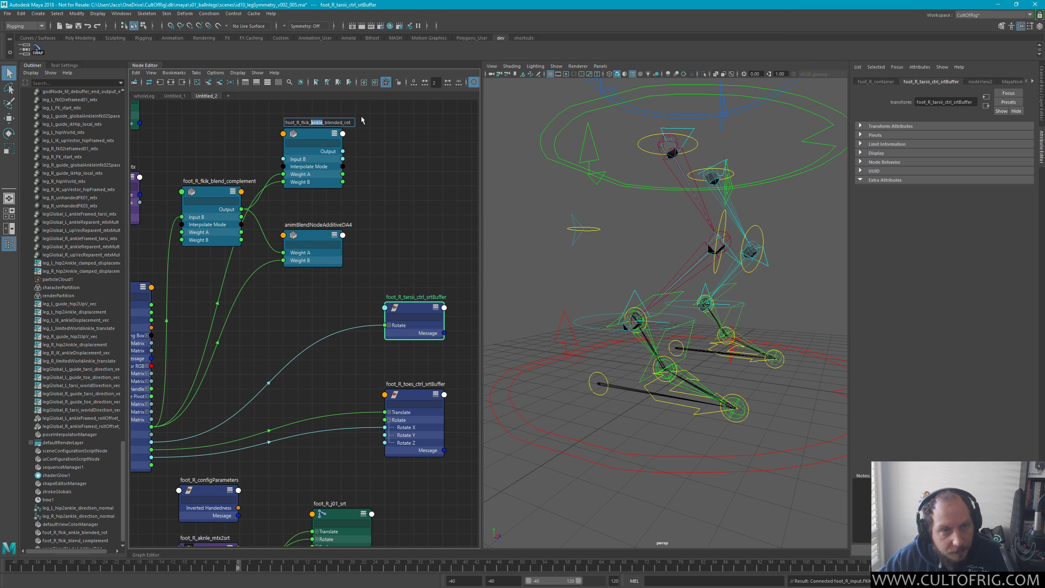
text(tarsi)
key(Return)
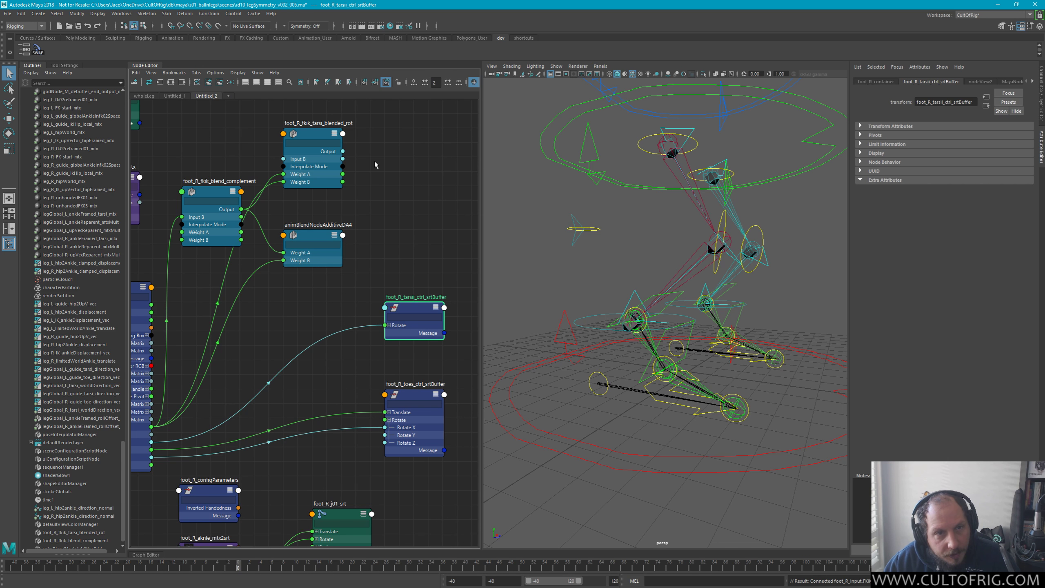
Expand the Rotate attribute of foot_R_tarsii_ctrl_srtBuffer into its separate X, Y and Z channels
click(407, 239)
click(428, 330)
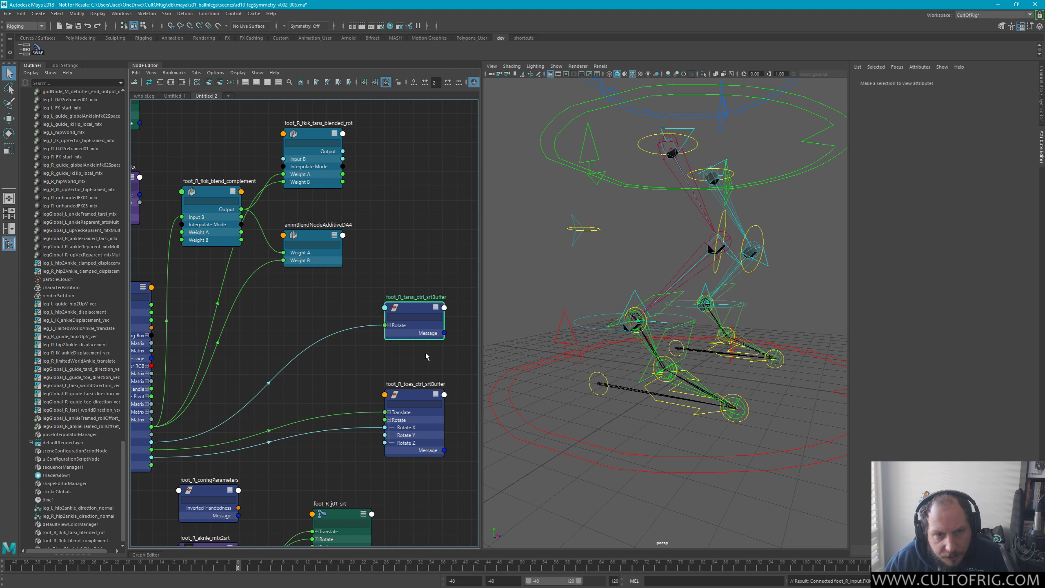
drag(384, 325, 418, 313)
click(389, 325)
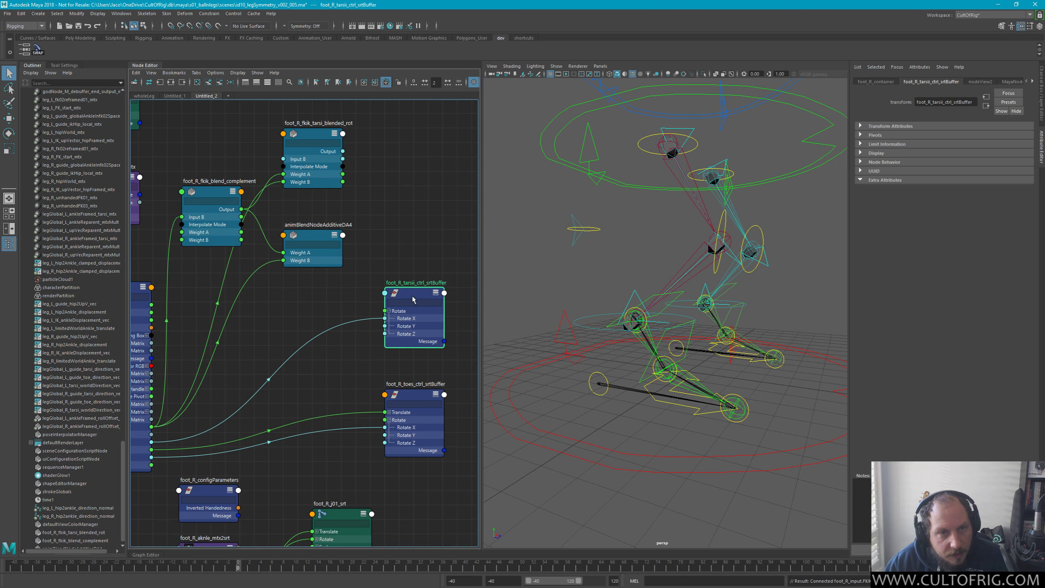
Save the scene and connect the Output of foot_R_fkik_tarsi_blended_rot to Rotate X of foot_R_tarsii_ctrl_srtBuffer
drag(270, 112, 363, 161)
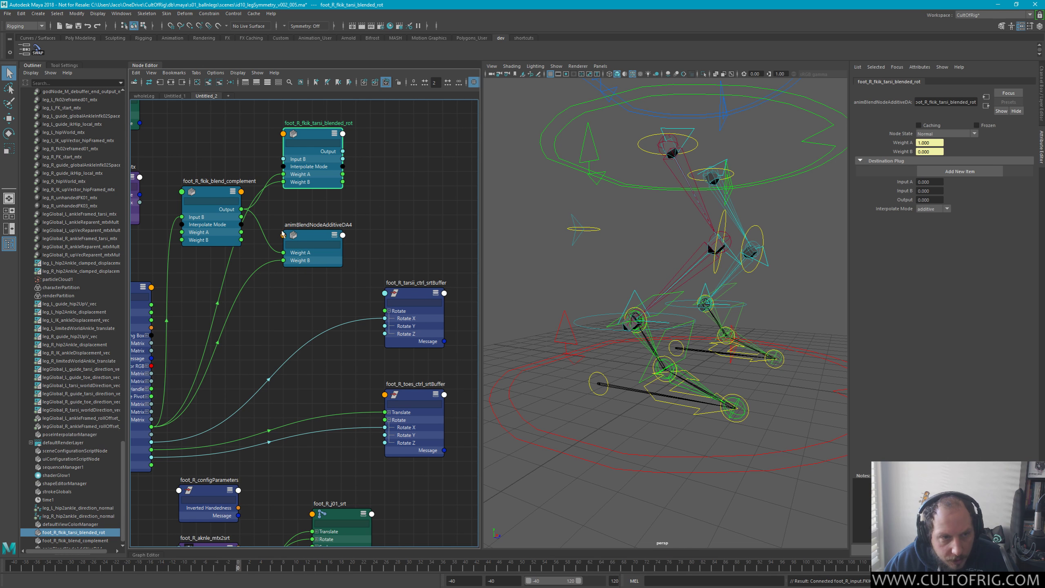
click(210, 199)
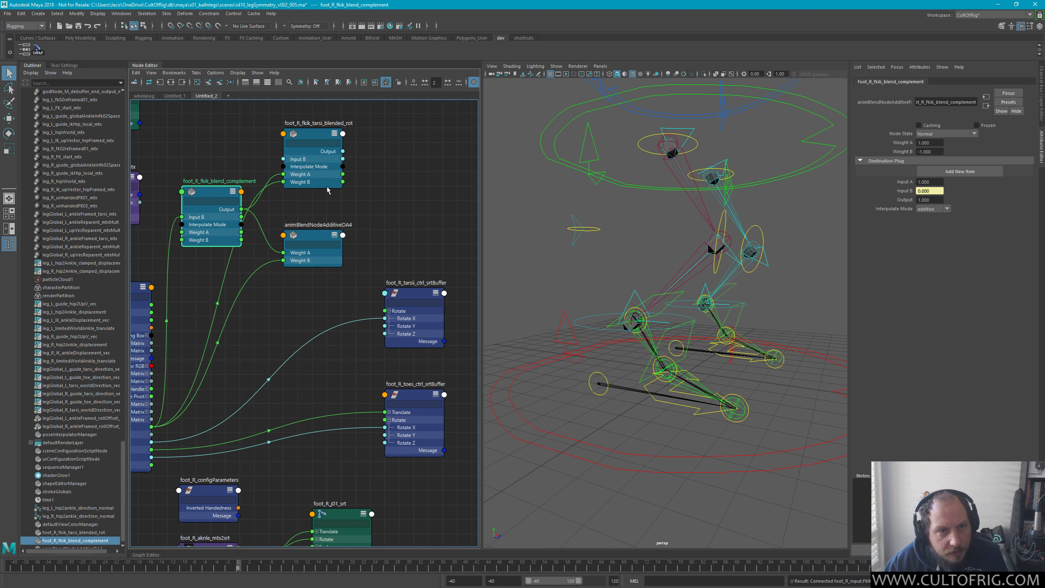
click(322, 142)
drag(323, 137, 322, 151)
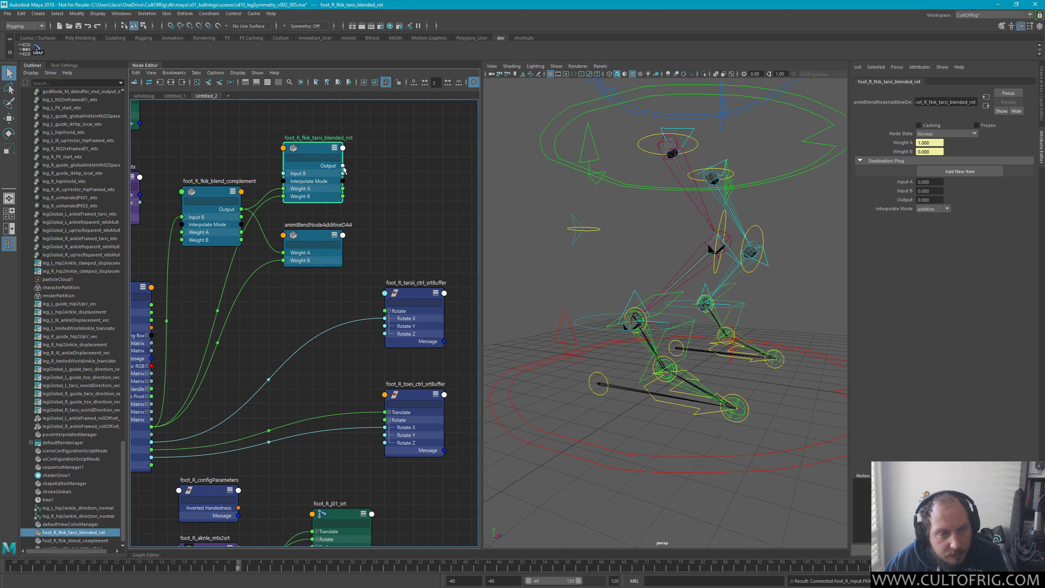
key(ctrl+s)
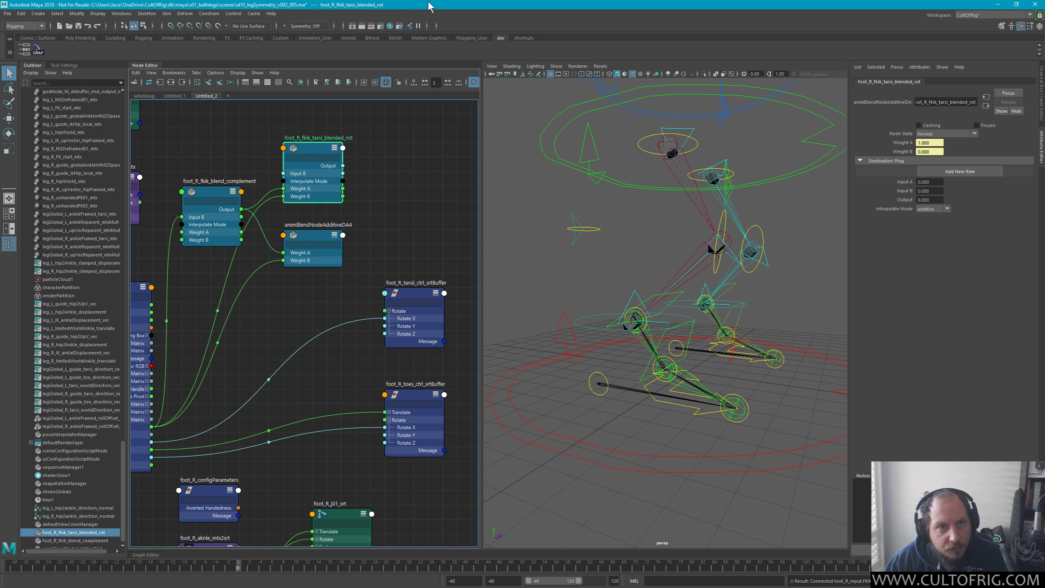
drag(343, 169, 397, 319)
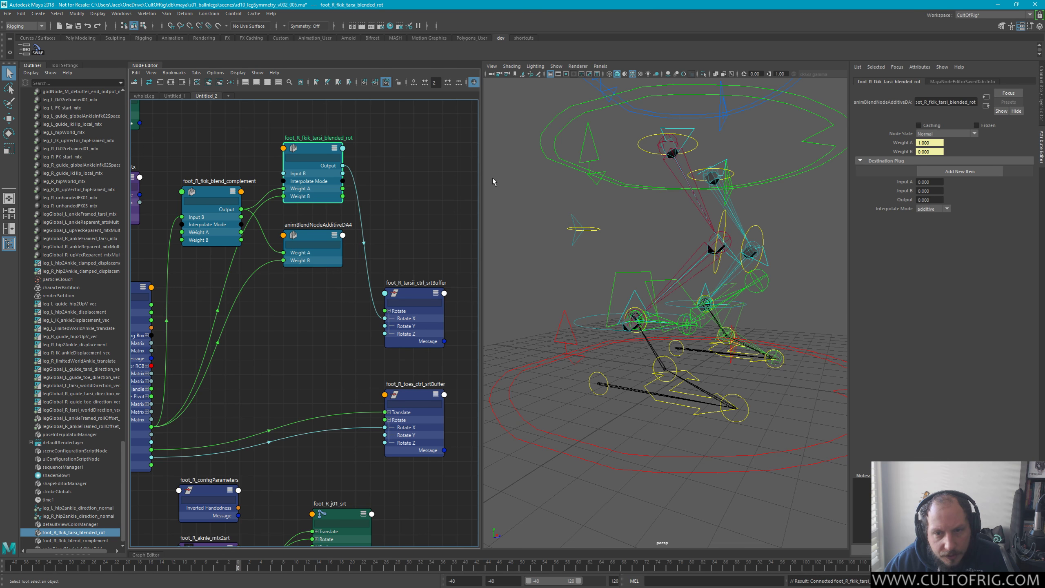
Check the values on foot_R_input and the blend nodes, and connect Tarsi Angle to Input B of foot_R_fkik_tarsi_blended_rot
alt+drag(727, 325, 786, 297)
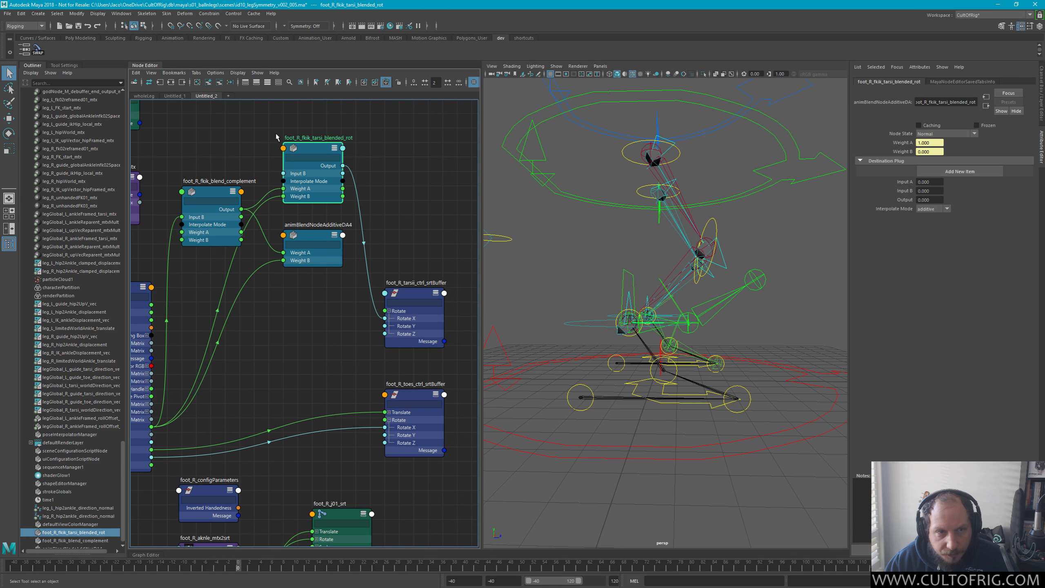
alt+middle_drag(315, 164, 401, 167)
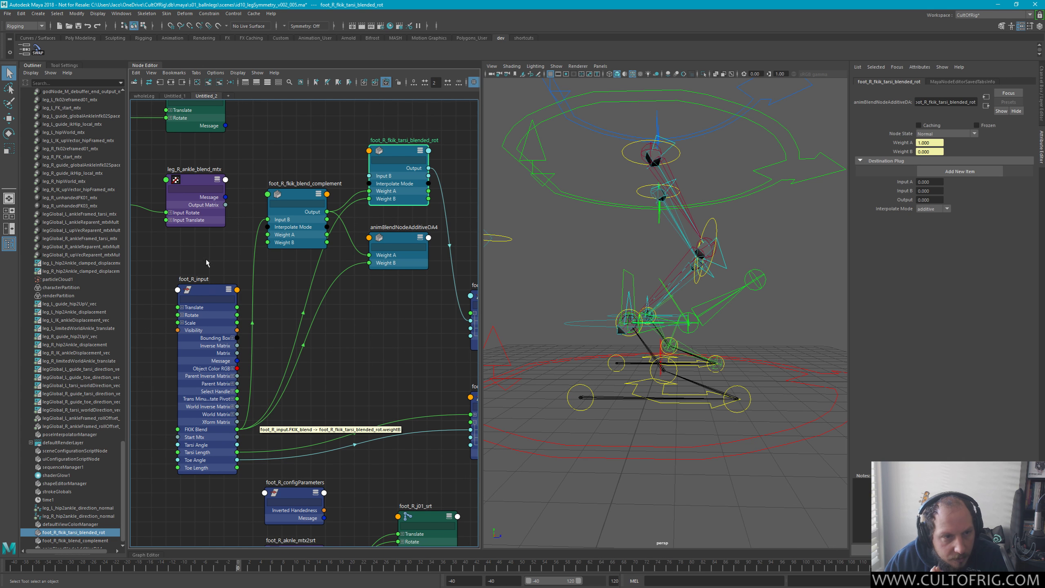
click(206, 296)
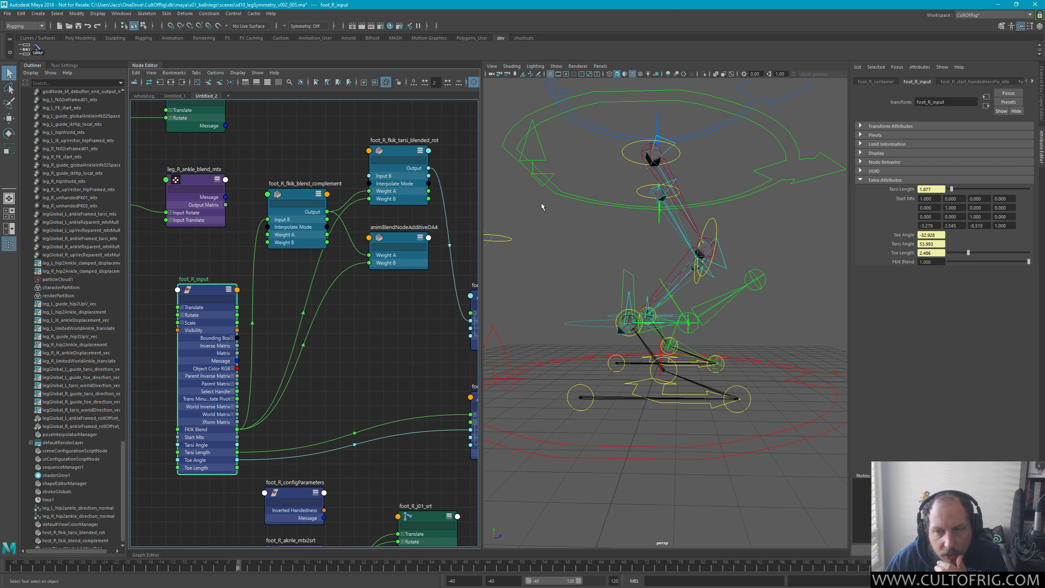
click(296, 204)
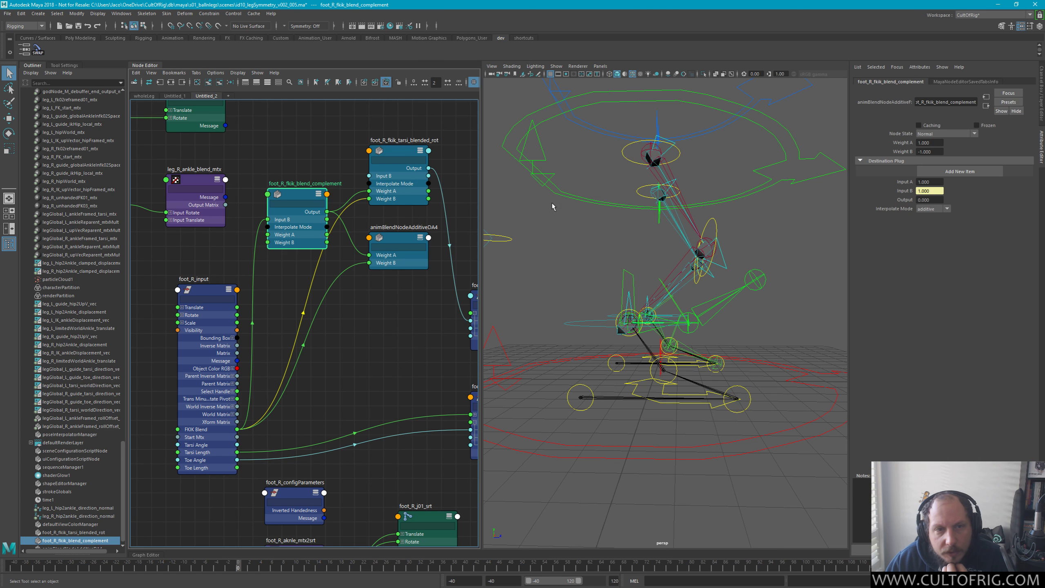
click(406, 159)
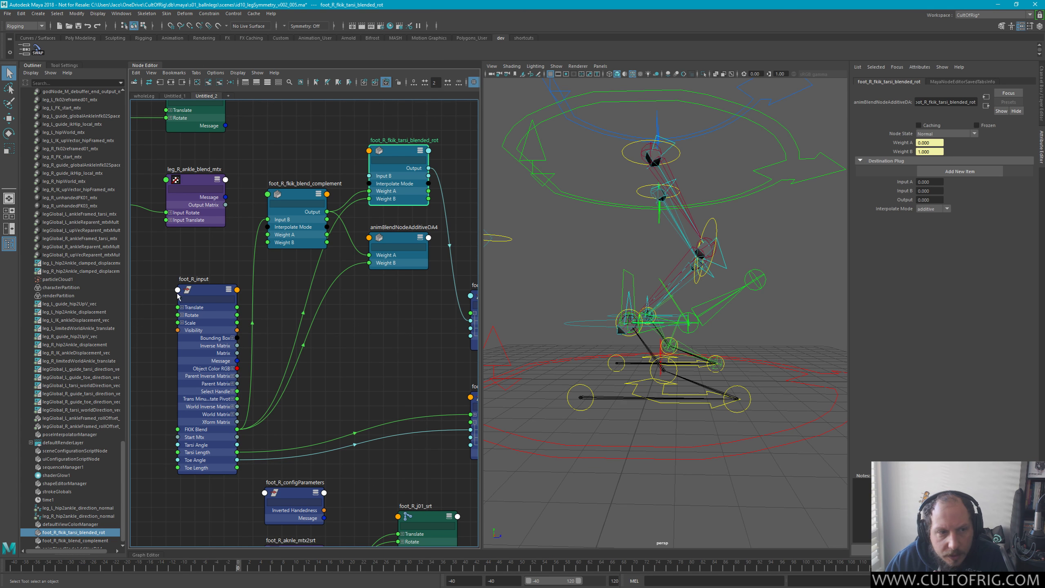
click(206, 294)
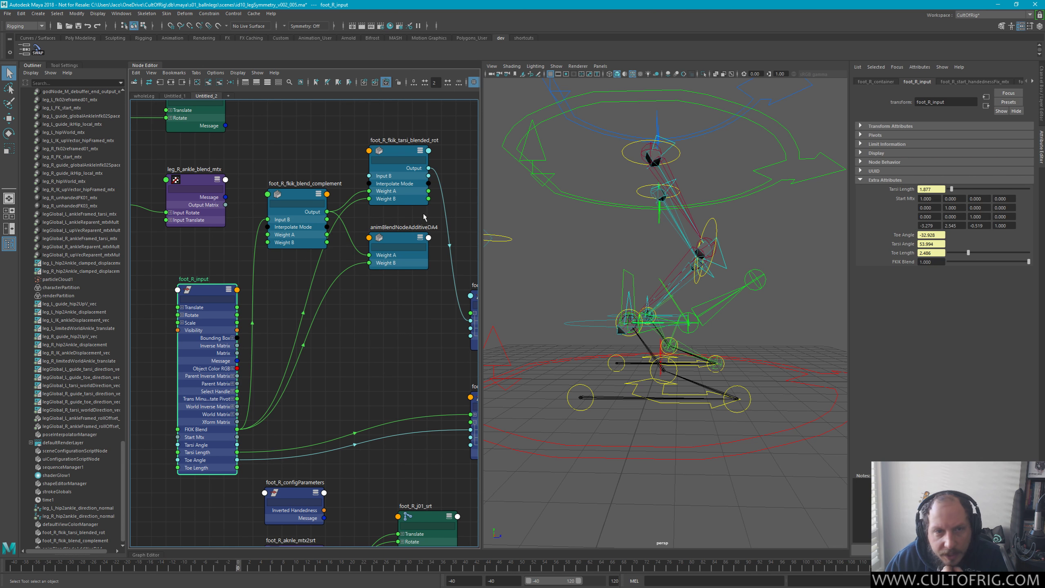
click(399, 156)
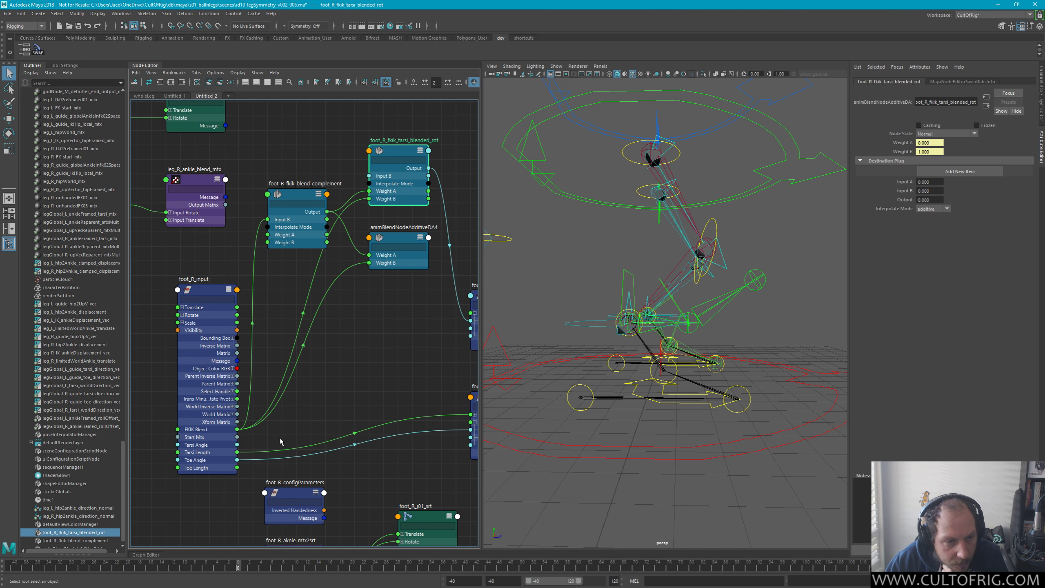
drag(238, 446, 370, 177)
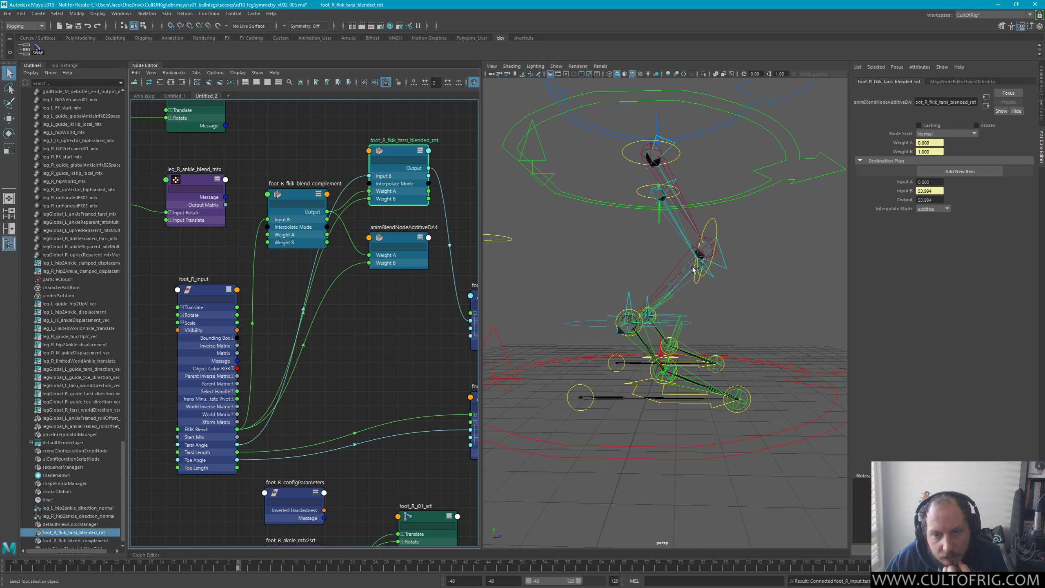
Test foot_R_input's FKIK Blend slider, leaving it at 1, and inspect the foot in the viewport
click(222, 330)
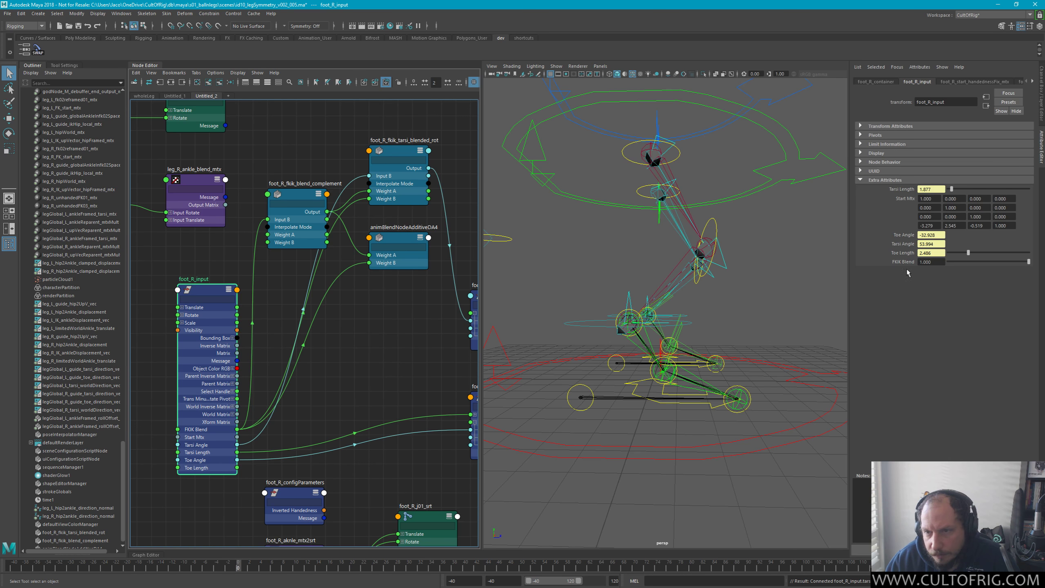
mouse_move(1029, 261)
mouse_down()
mouse_move(881, 277)
mouse_move(1044, 270)
mouse_move(864, 275)
mouse_move(1044, 270)
mouse_up()
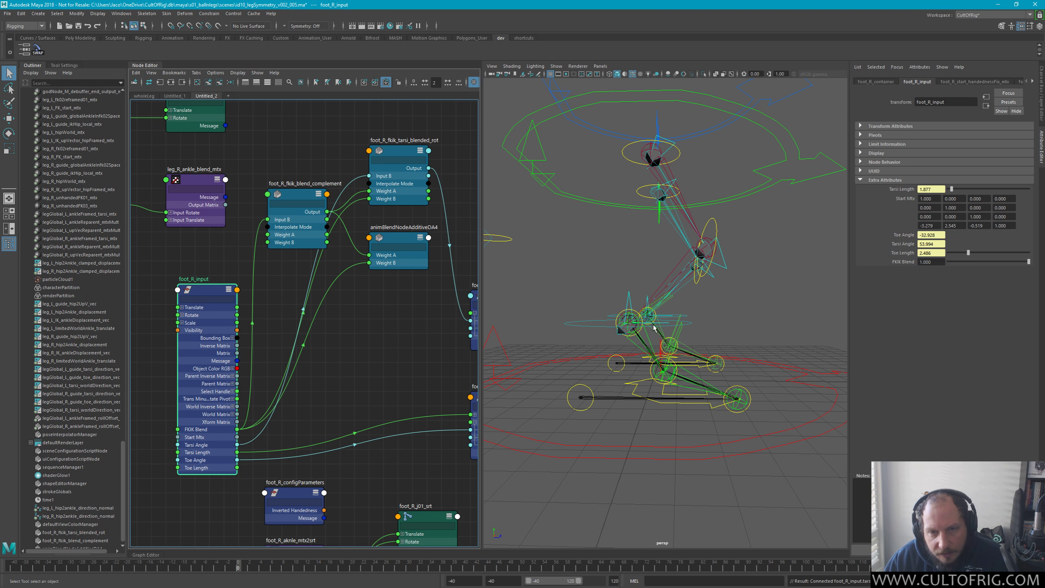
alt+drag(655, 328, 669, 302)
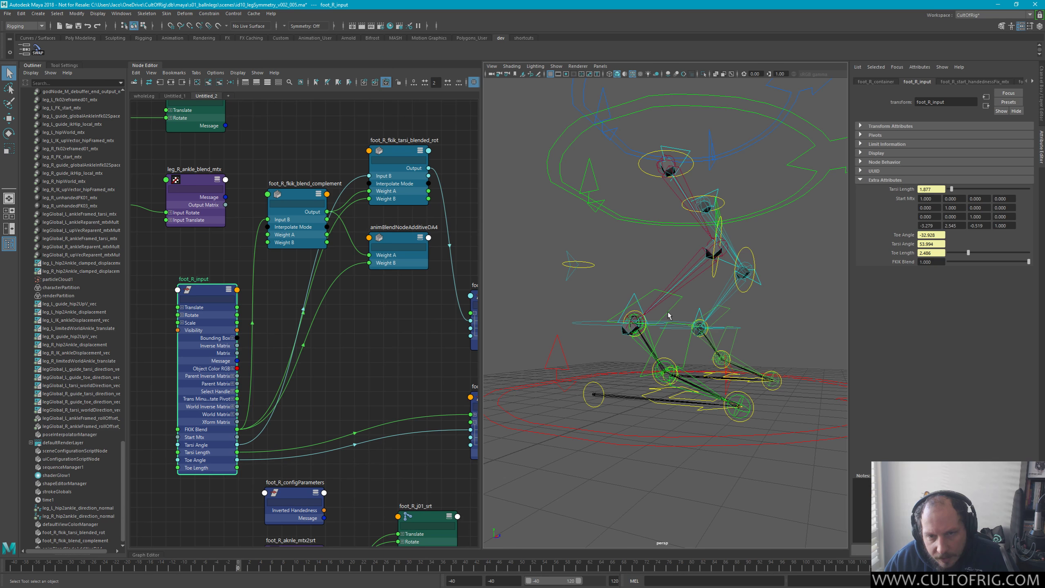
Test-move legGlobal_R_guide_ankle_ctrl with the foot's FKIK Blend at 1, and undo the moves
click(592, 326)
key(e)
key(w)
mouse_move(633, 325)
mouse_down()
mouse_move(627, 290)
mouse_move(700, 306)
mouse_move(626, 315)
mouse_move(625, 303)
mouse_move(630, 316)
mouse_up()
key(ctrl+z)
click(589, 290)
click(622, 313)
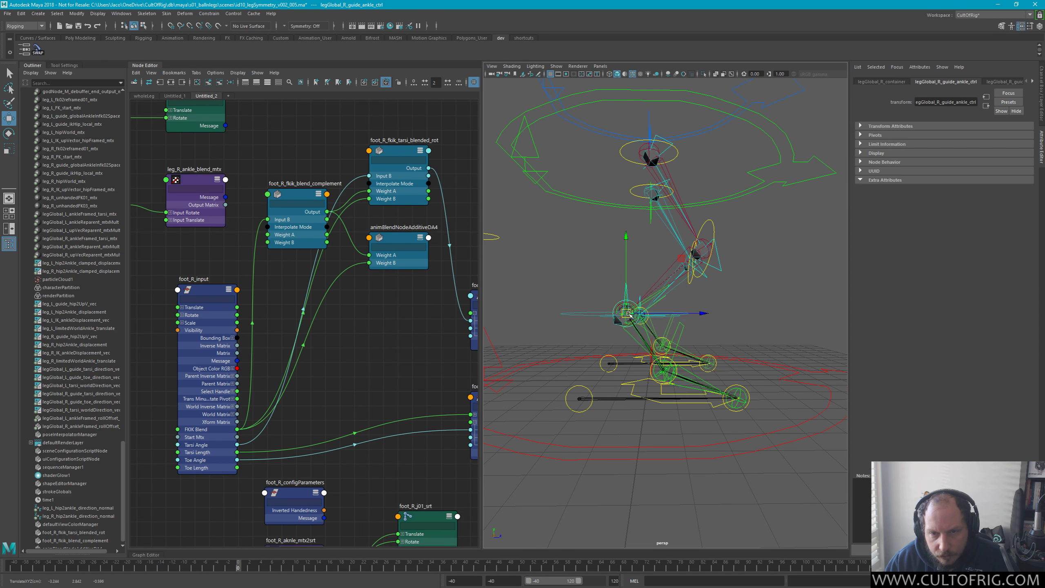
key(ctrl+z)
key(ctrl+z)
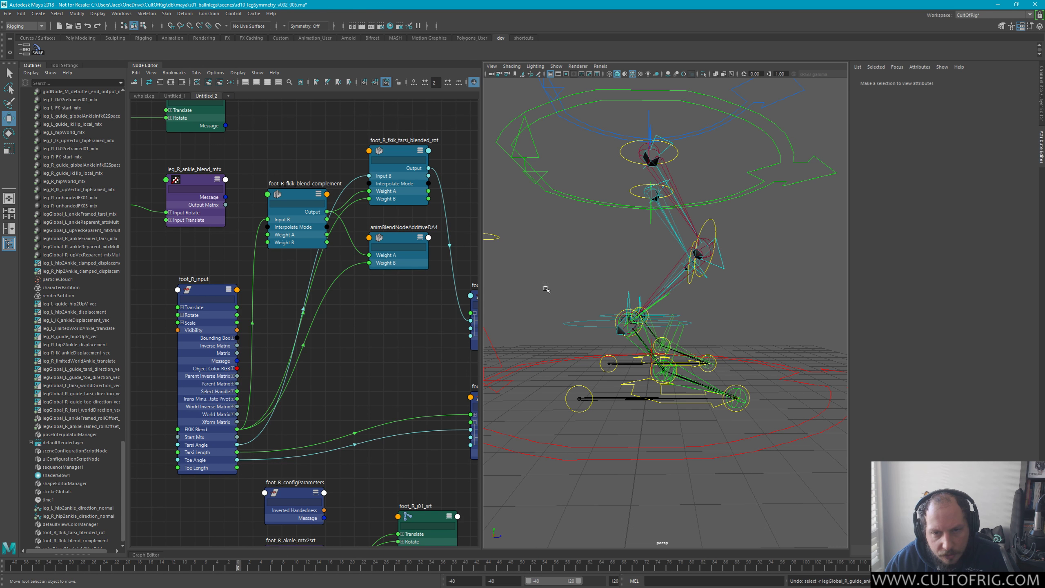
Set foot_R_input's FKIK Blend to 0, test-move the right ankle guide control, undo the move and restore the blend to 1
click(183, 278)
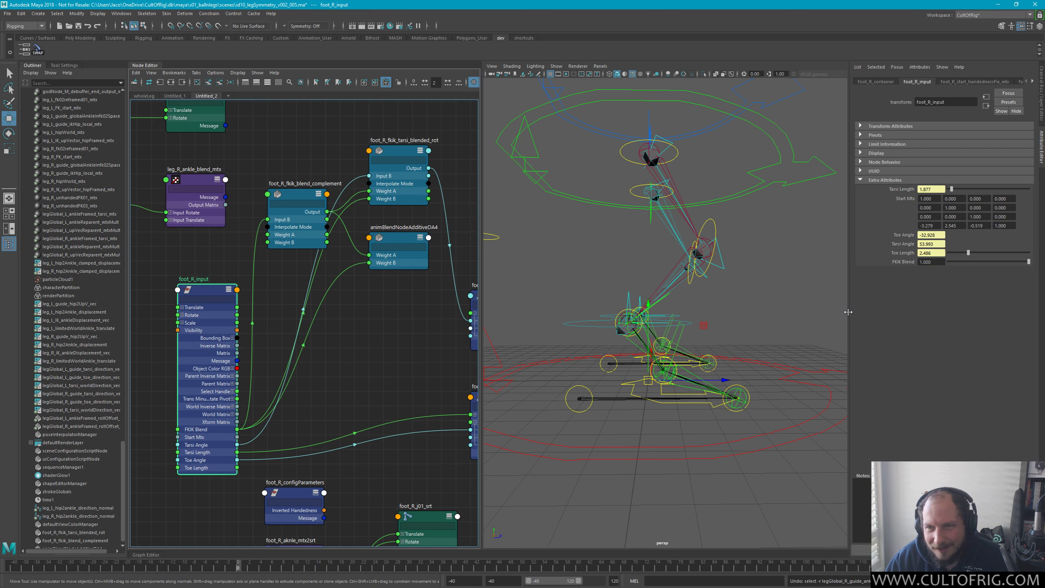
drag(1029, 262, 948, 262)
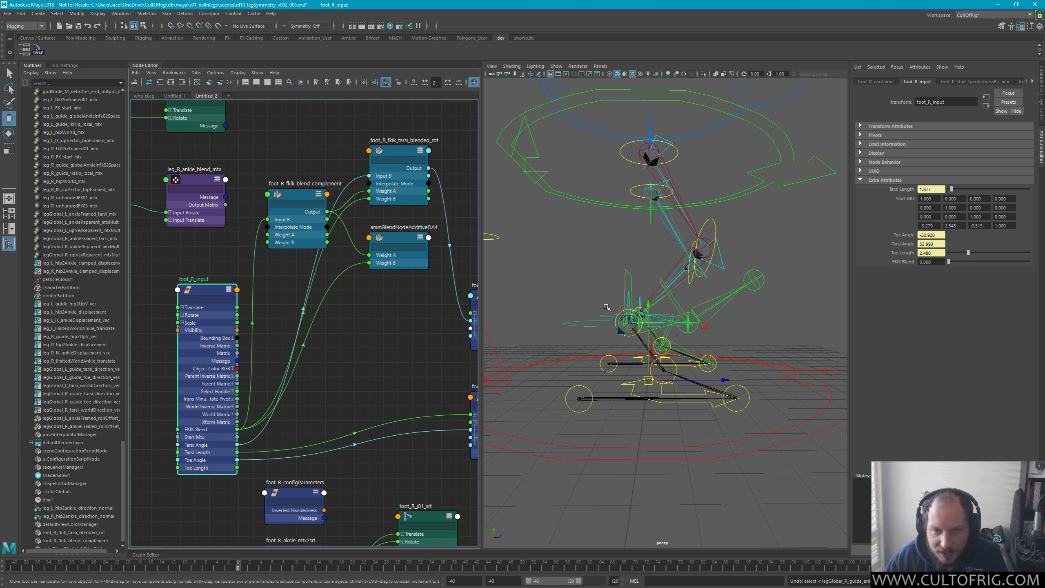
scroll(692, 308, up, 3)
click(576, 310)
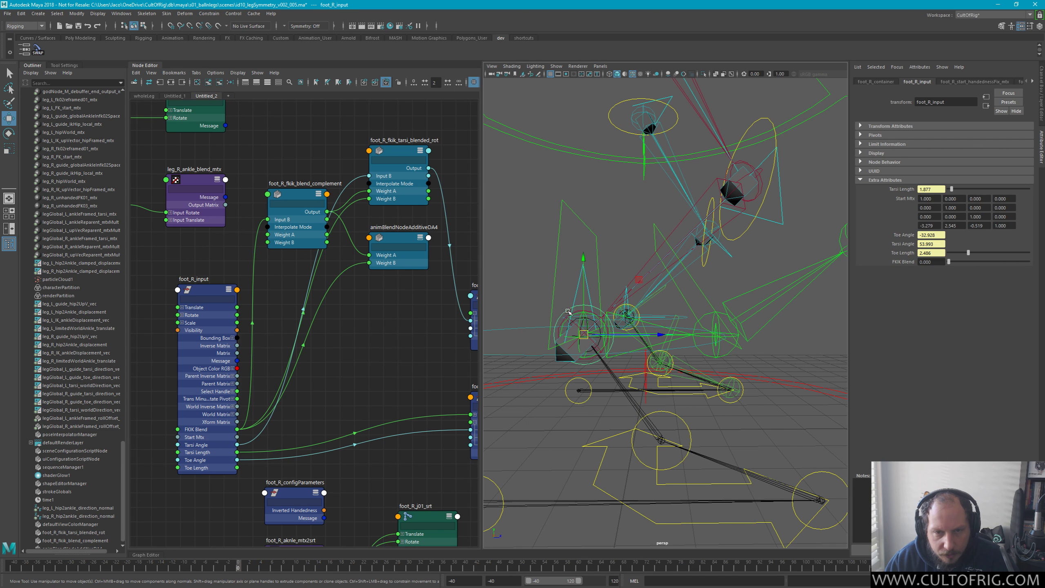
drag(585, 330, 595, 302)
key(ctrl+z)
key(ctrl+z)
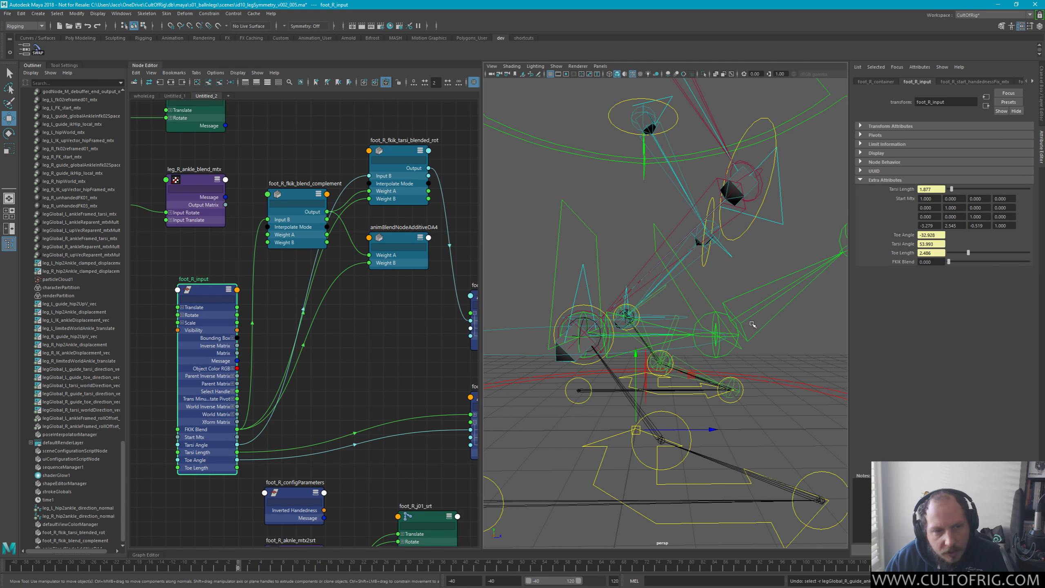
click(1029, 261)
drag(1034, 266, 886, 314)
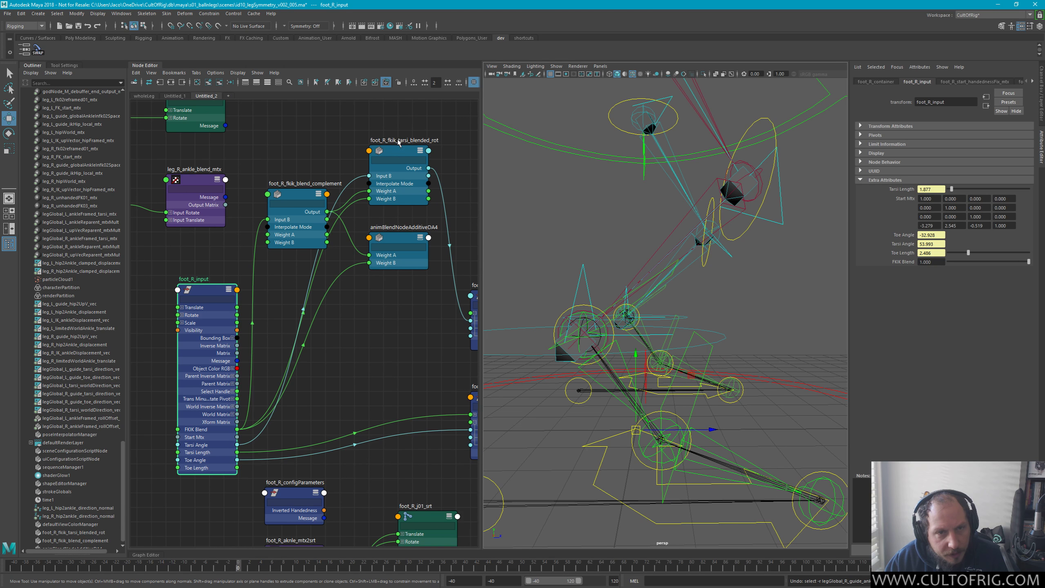
Connect foot_R_input's Tarsi Angle to Input A of foot_R_fkik_tarsi_blended_rot, break that link to keep the copied value, and move the node up
drag(402, 155, 402, 141)
right_drag(401, 141, 398, 244)
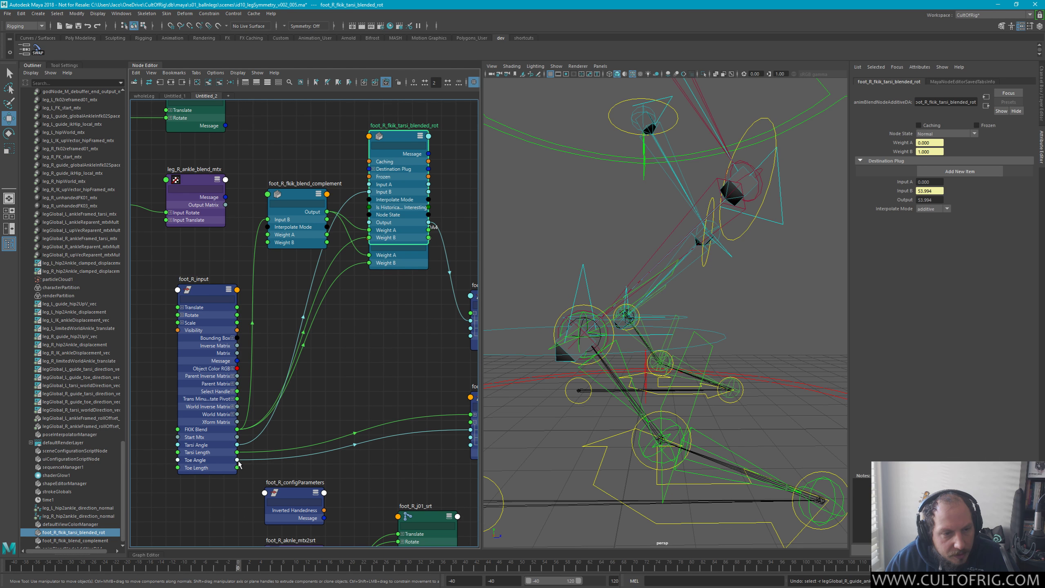
drag(238, 444, 377, 186)
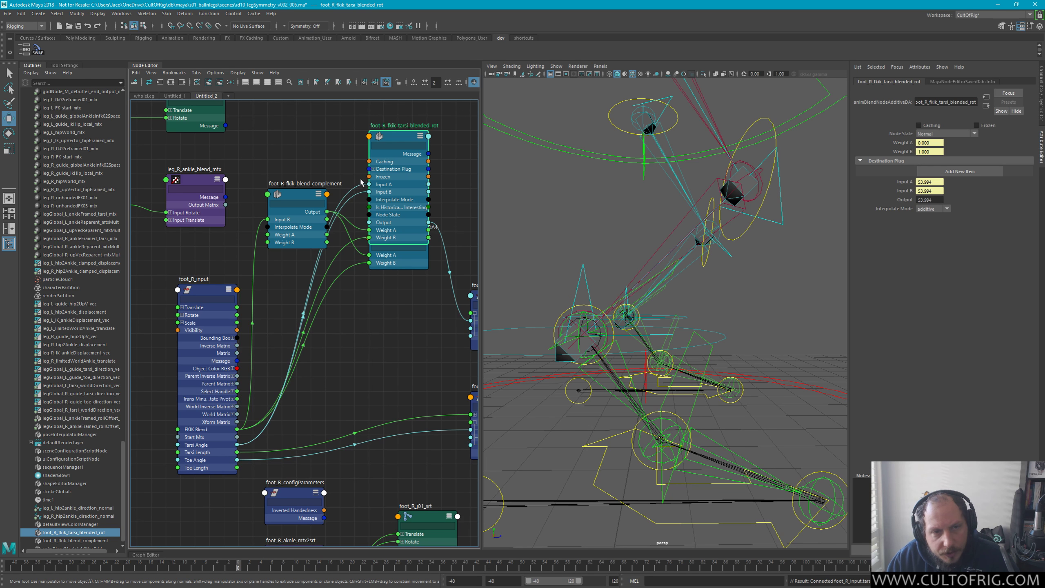
click(362, 187)
key(Delete)
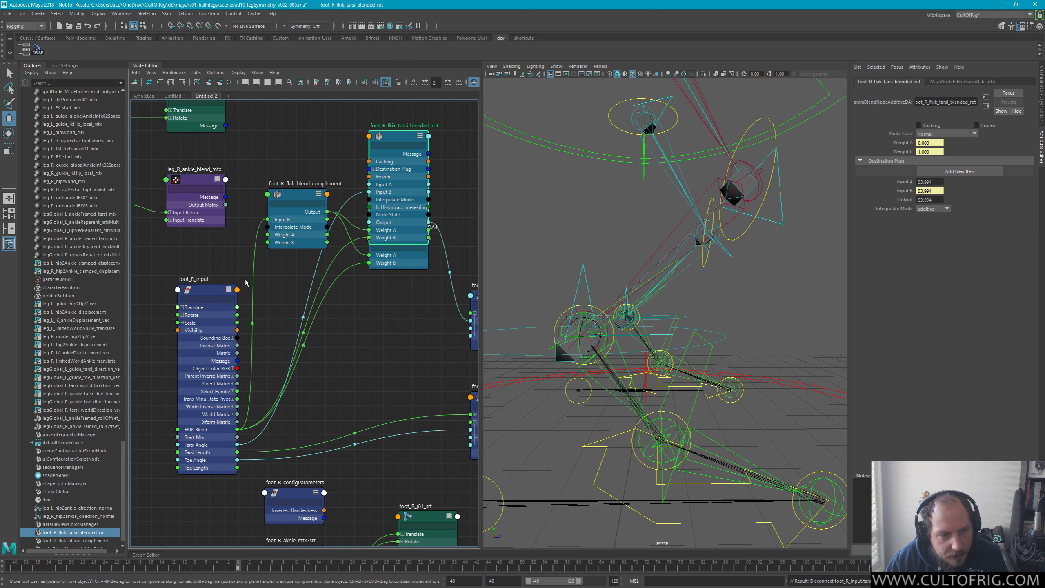
drag(402, 140, 402, 96)
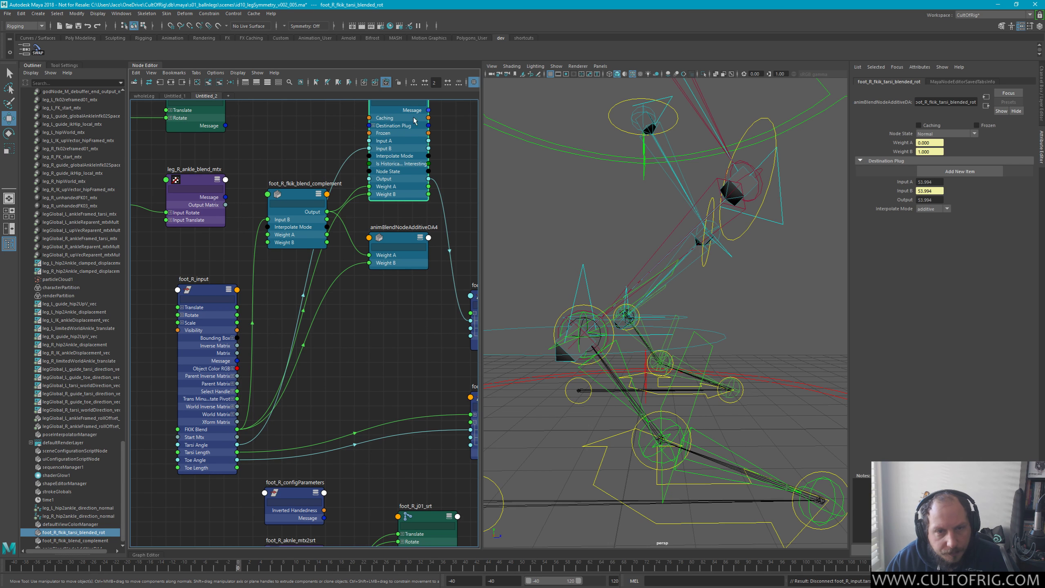
Move legGlobal_R_guide_ankle_ctrl upward and toward the toes to test how the foot follows
click(565, 315)
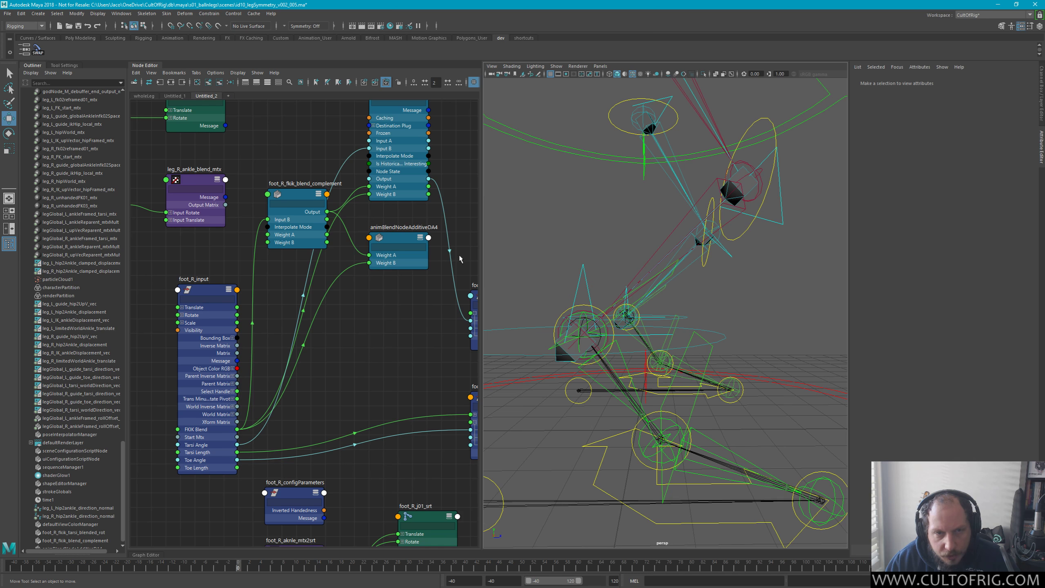
click(569, 312)
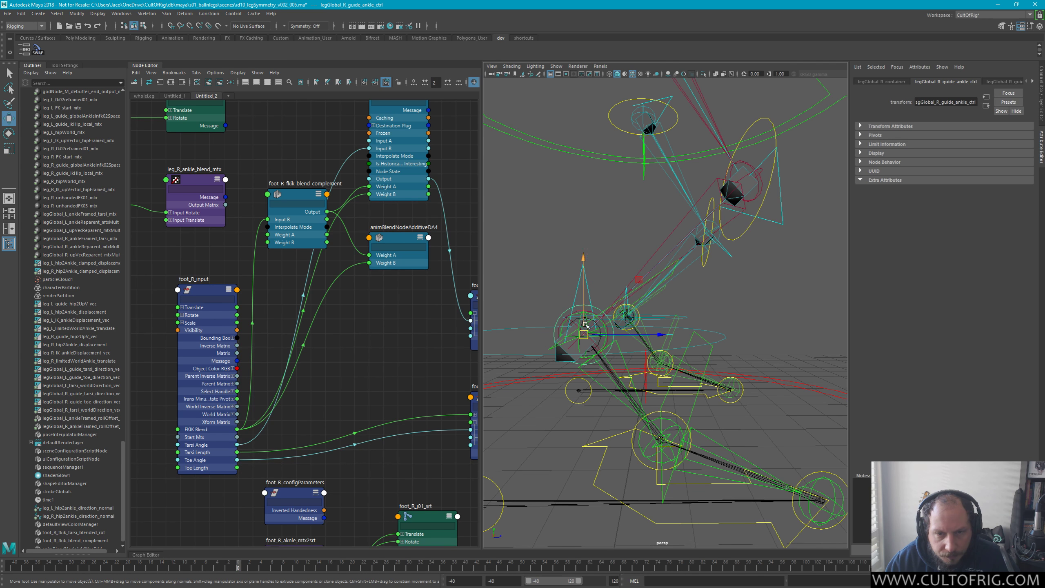
drag(586, 325, 631, 282)
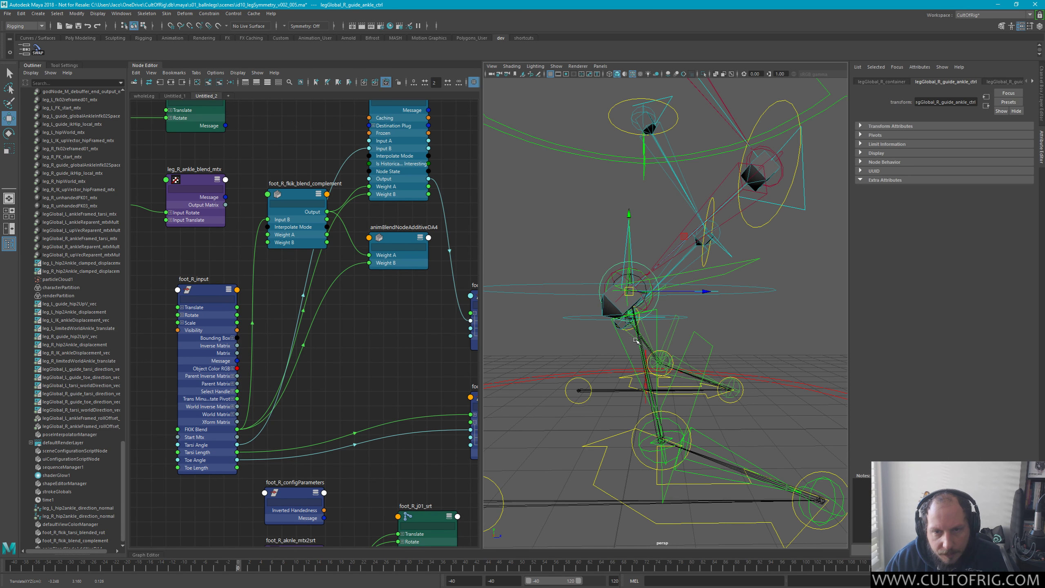
Undo the last ankle guide control move and set foot_R_input's FKIK Blend to 0
key(ctrl+z)
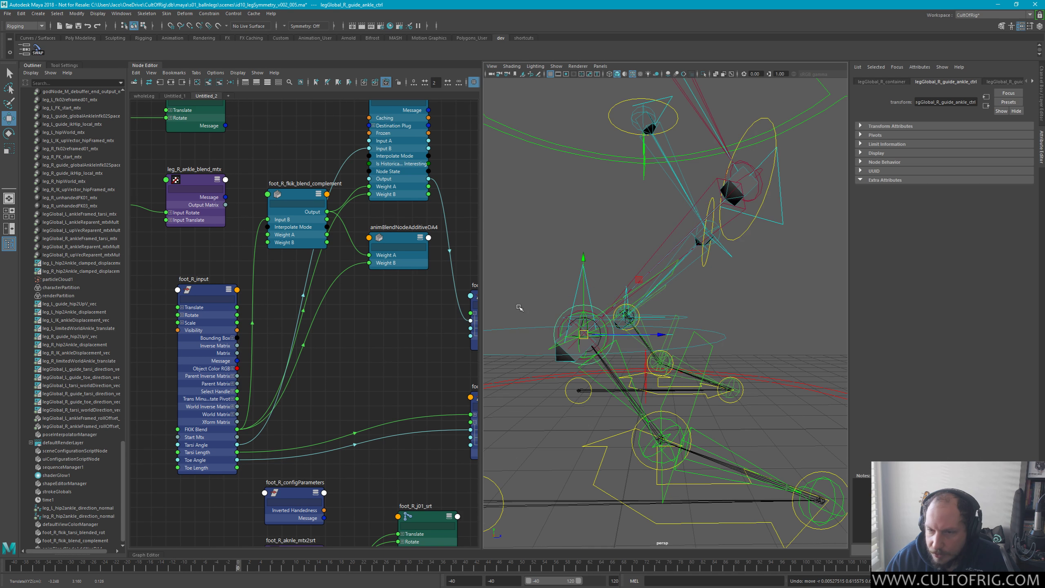
click(209, 295)
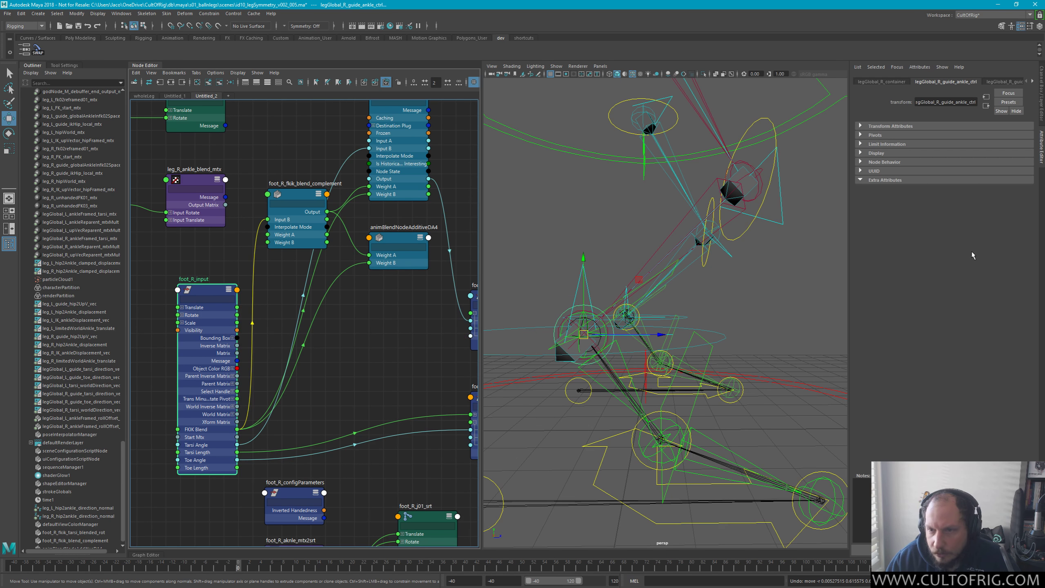
drag(243, 247, 220, 287)
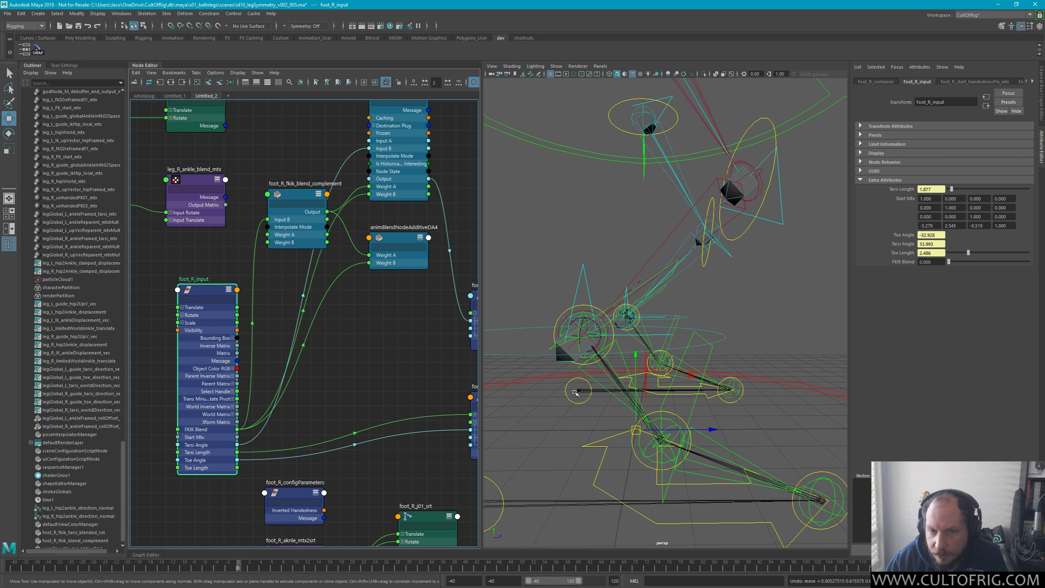
Test-move legGlobal_R_guide_ankle_ctrl up and away from the toes with the blend at 0, and undo the move
click(567, 314)
drag(586, 334, 560, 295)
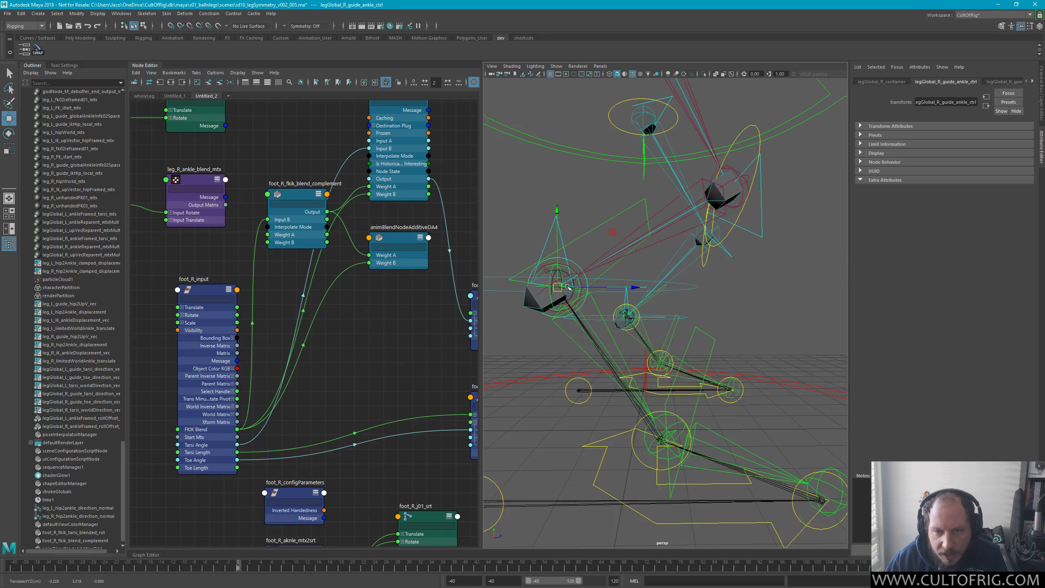
key(ctrl+z)
key(q)
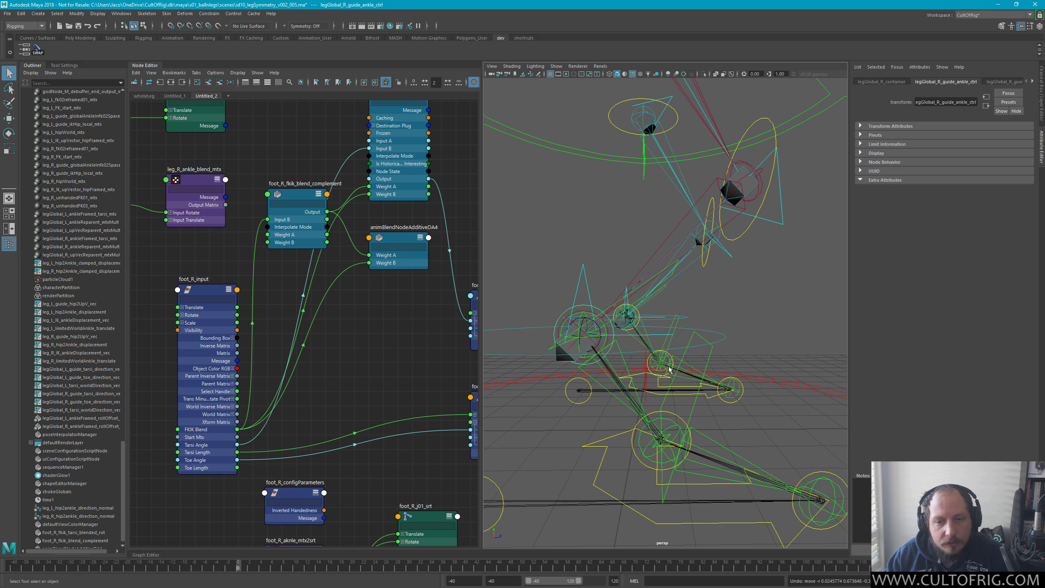
Compare the two additive blend nodes' attributes and connect foot_R_input's Toe Angle to Input B of animBlendNodeAdditiveDA4
mouse_move(412, 329)
alt+middle_down()
mouse_move(373, 341)
mouse_move(355, 372)
alt+middle_up()
click(322, 318)
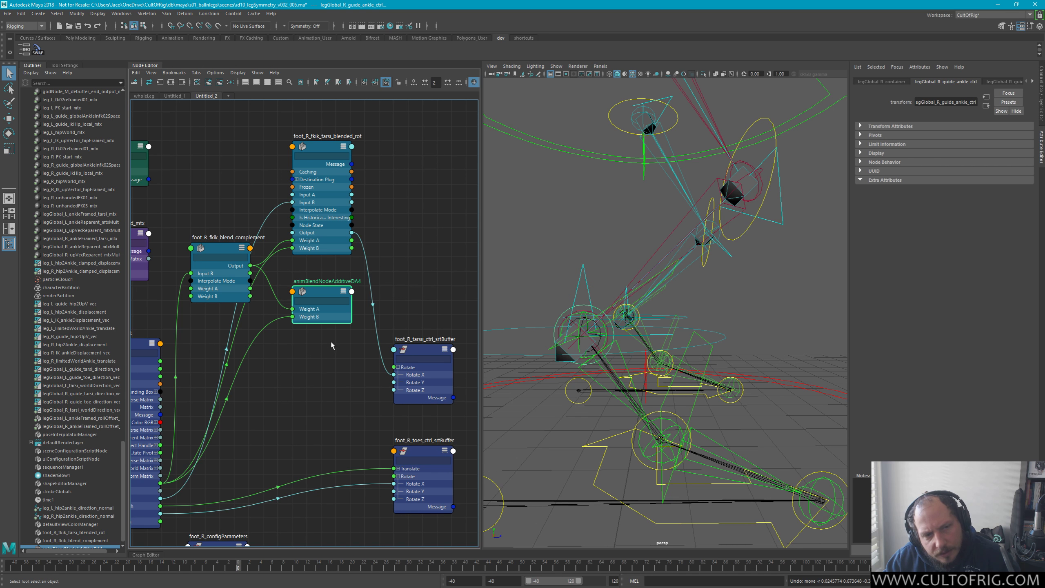
scroll(332, 345, down, 6)
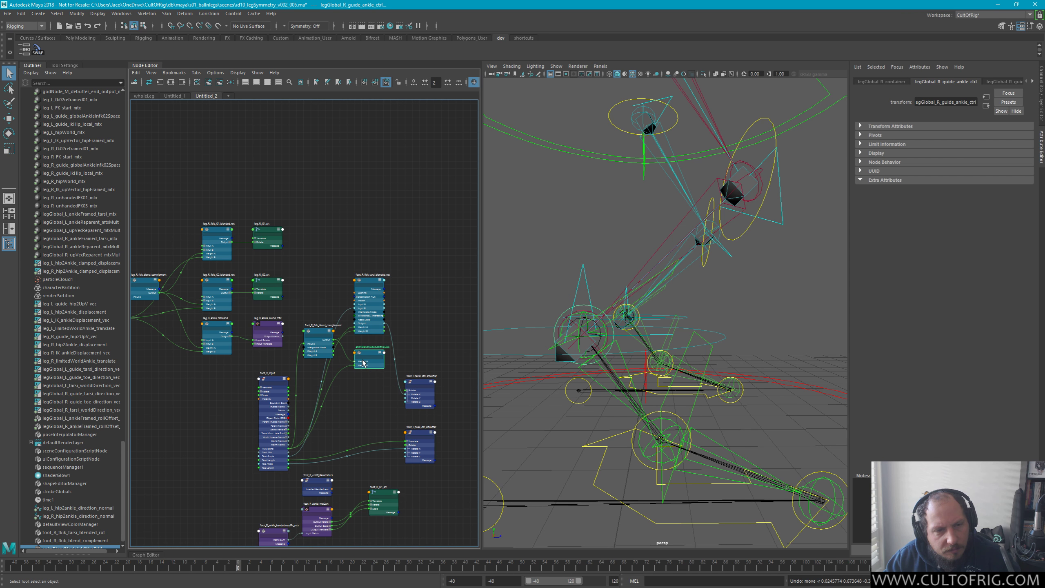
scroll(362, 394, up, 2)
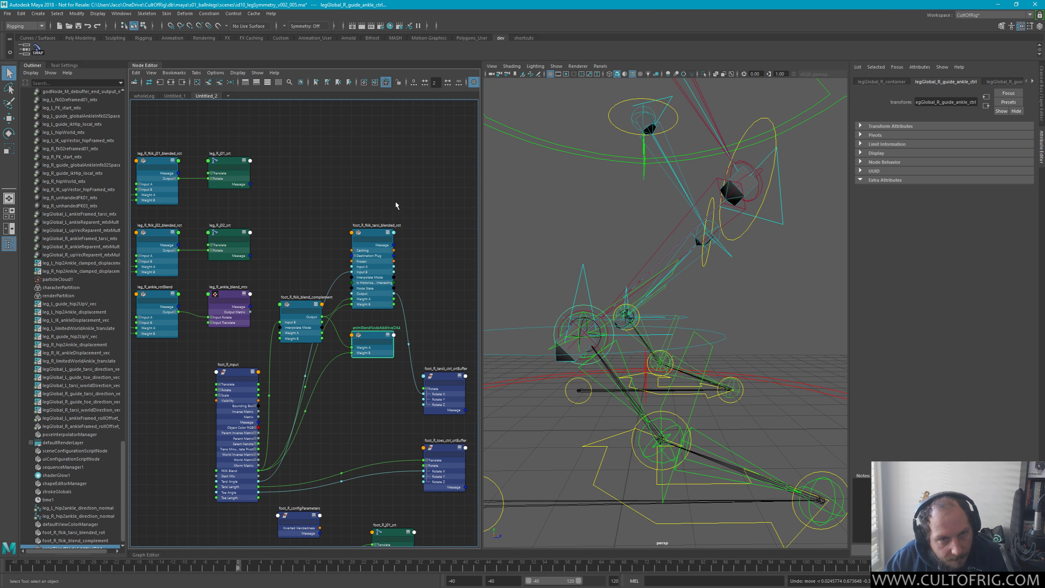
click(356, 238)
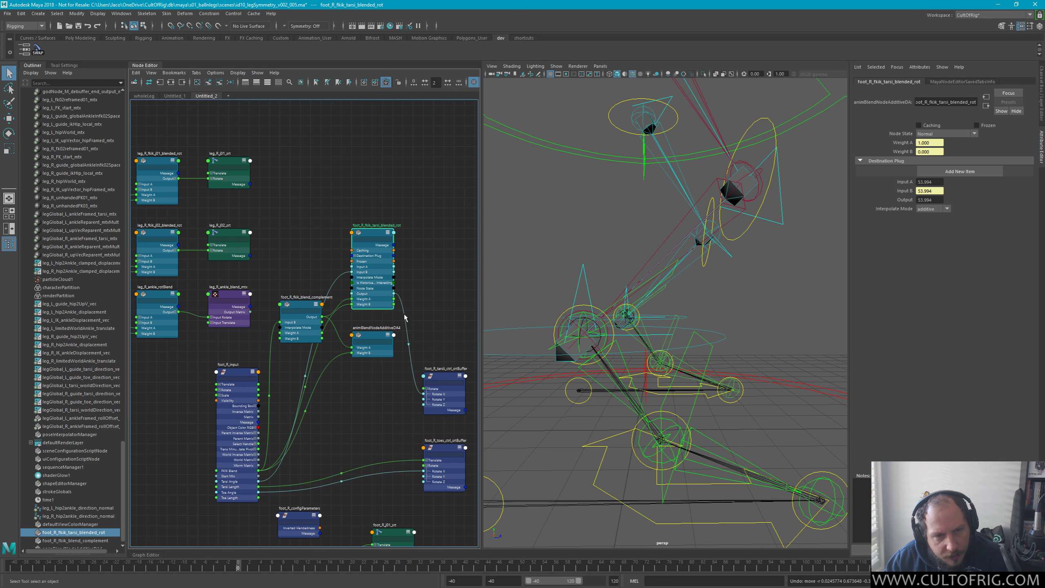
click(379, 337)
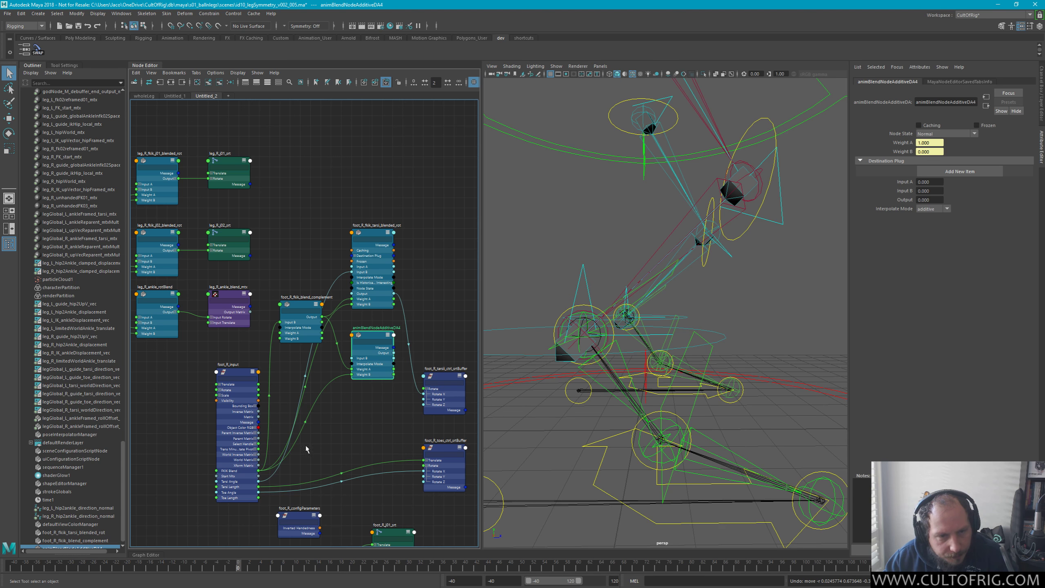
mouse_move(305, 424)
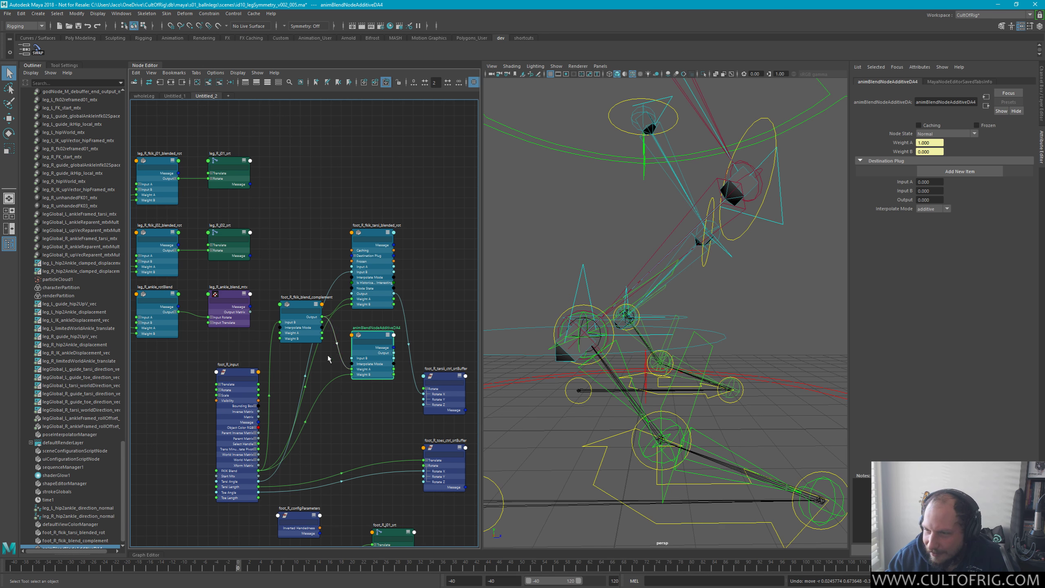
scroll(292, 461, up, 3)
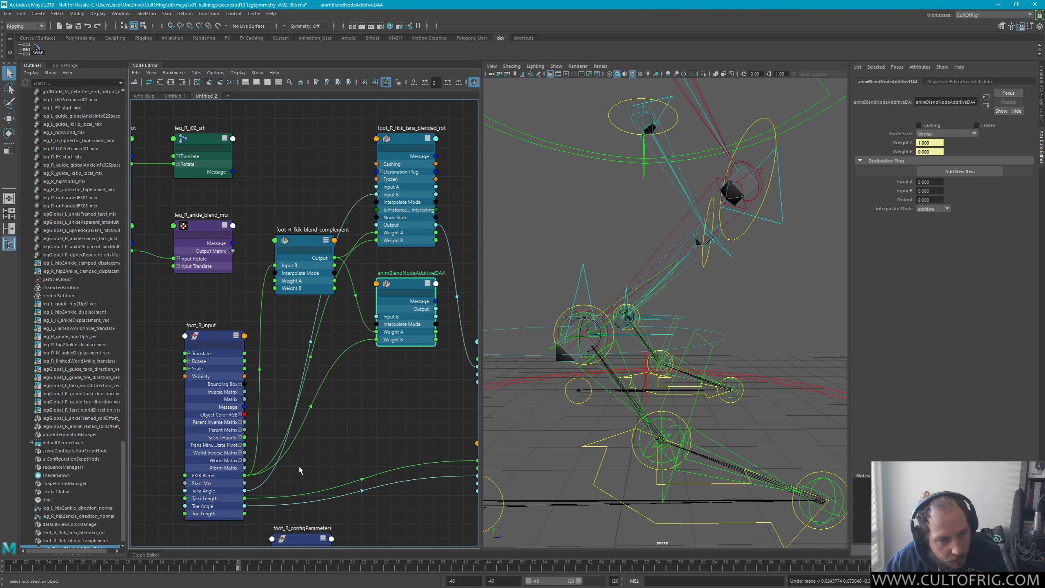
alt+middle_drag(378, 422, 360, 397)
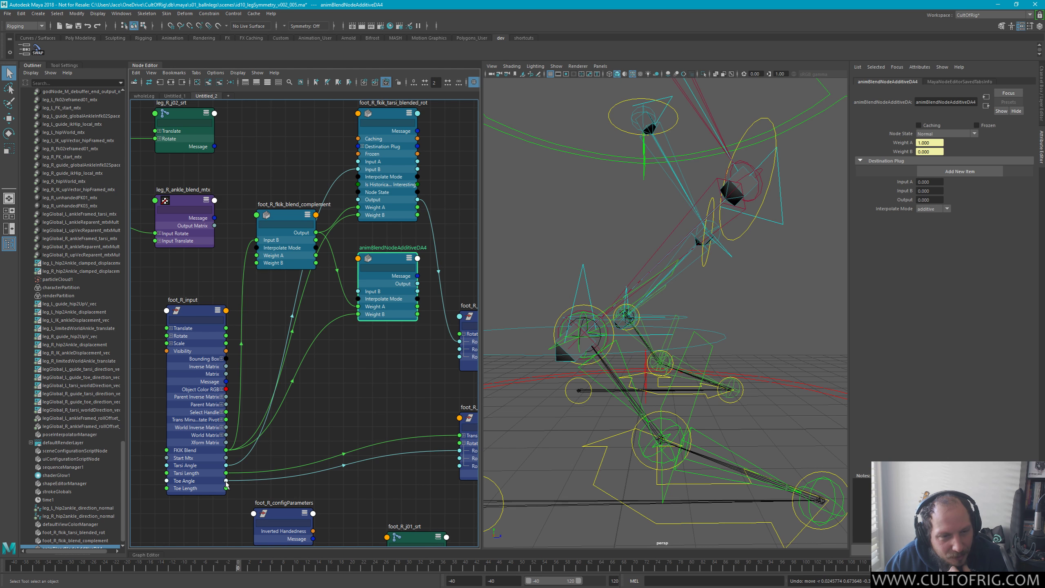
drag(226, 481, 370, 292)
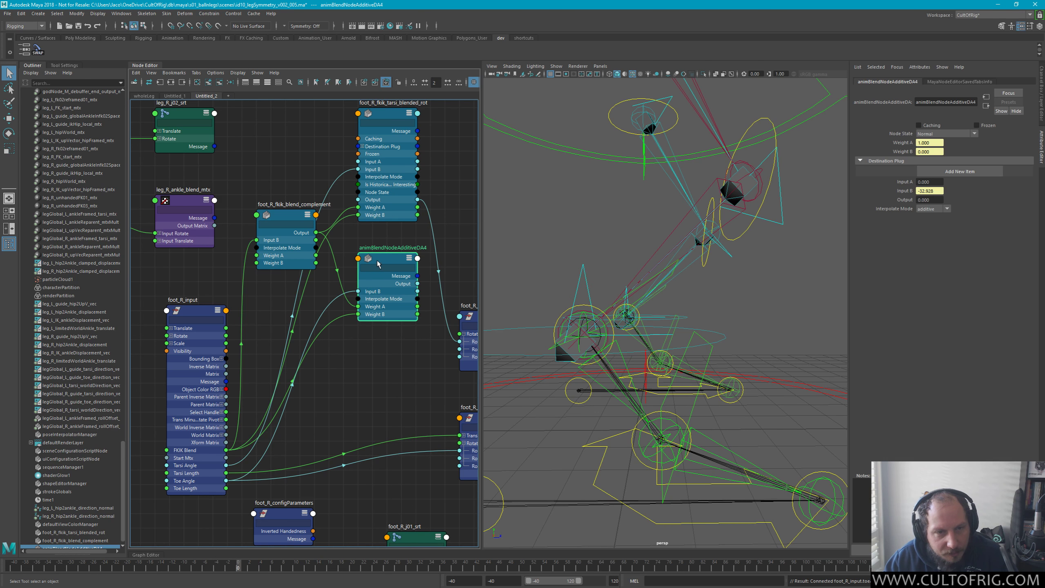
Connect animBlendNodeAdditiveDA4's Output to Rotate X of foot_R_toes_ctrl_srtBuffer and check foot_R_input's FKIK Blend
alt+middle_drag(357, 351, 278, 298)
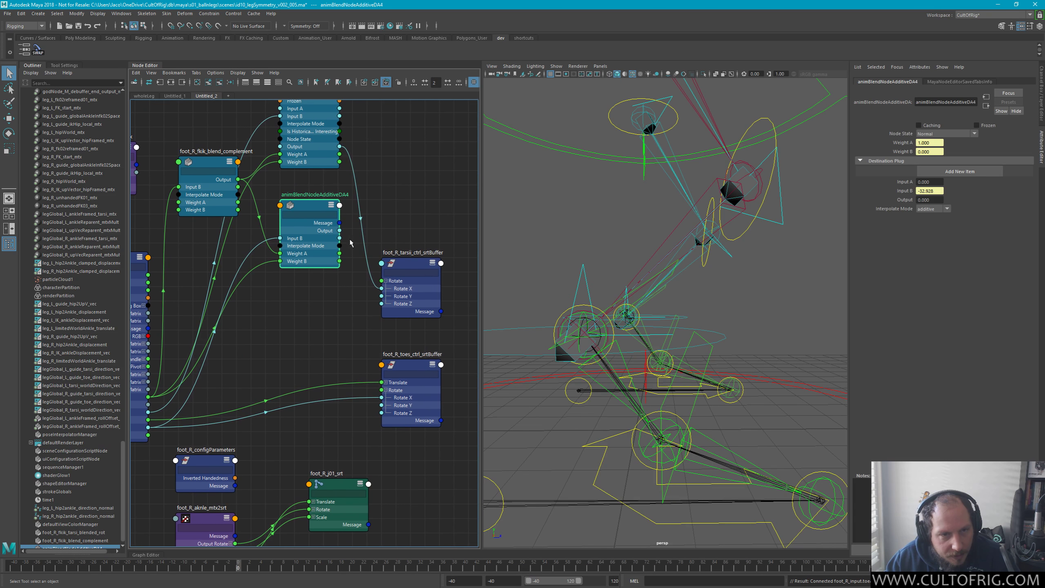
drag(338, 232, 391, 400)
alt+drag(725, 247, 742, 252)
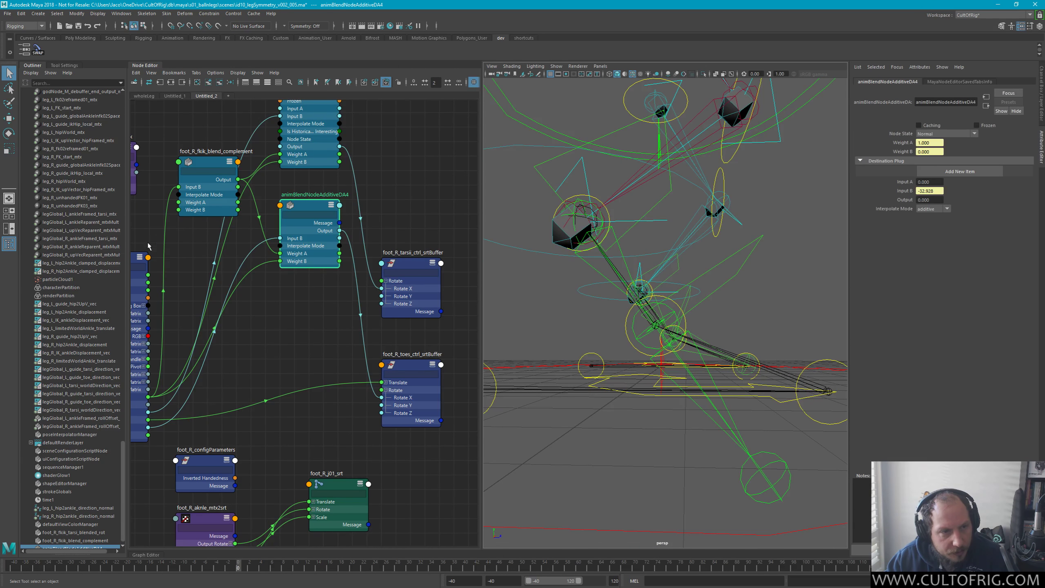
click(143, 260)
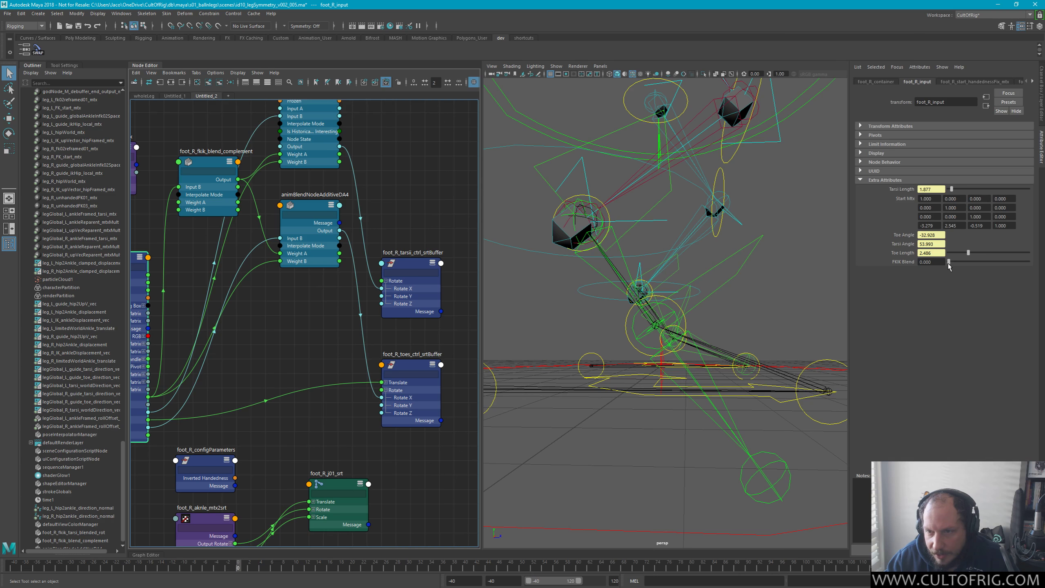
mouse_move(949, 263)
mouse_down()
mouse_move(1044, 263)
mouse_move(820, 265)
mouse_move(1044, 263)
mouse_move(949, 262)
mouse_up()
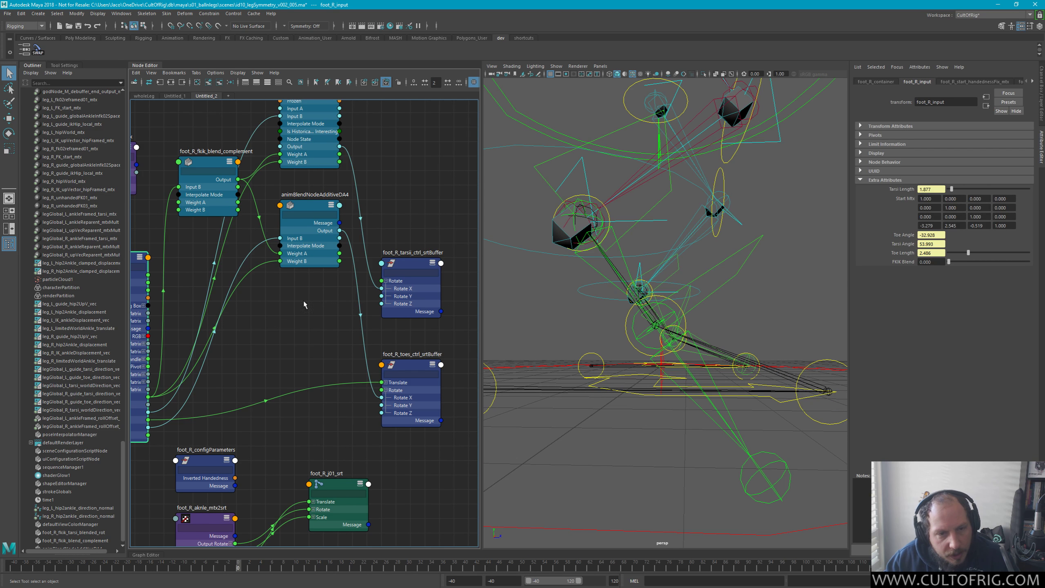
Show all attributes of animBlendNodeAdditiveDA4, connect Toe Angle to its Input A, and break that link to keep the copied value
alt+middle_drag(304, 304, 341, 370)
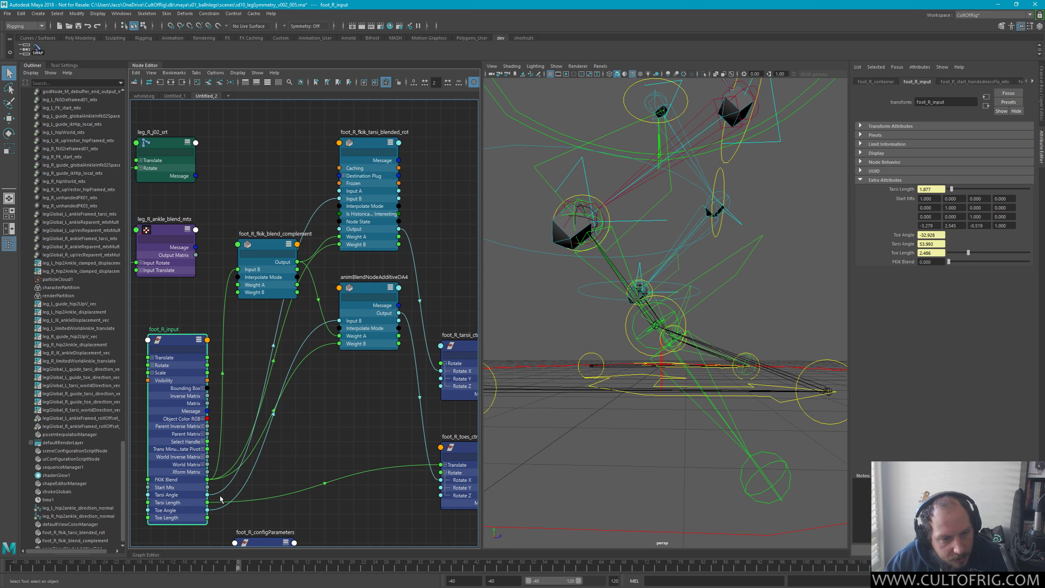
click(364, 293)
right_click(364, 293)
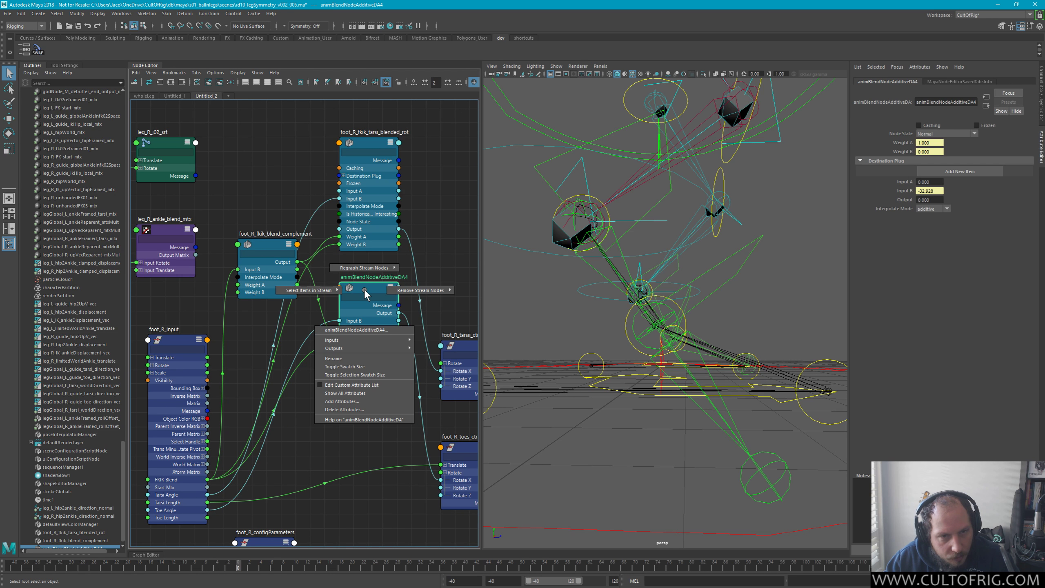
click(357, 394)
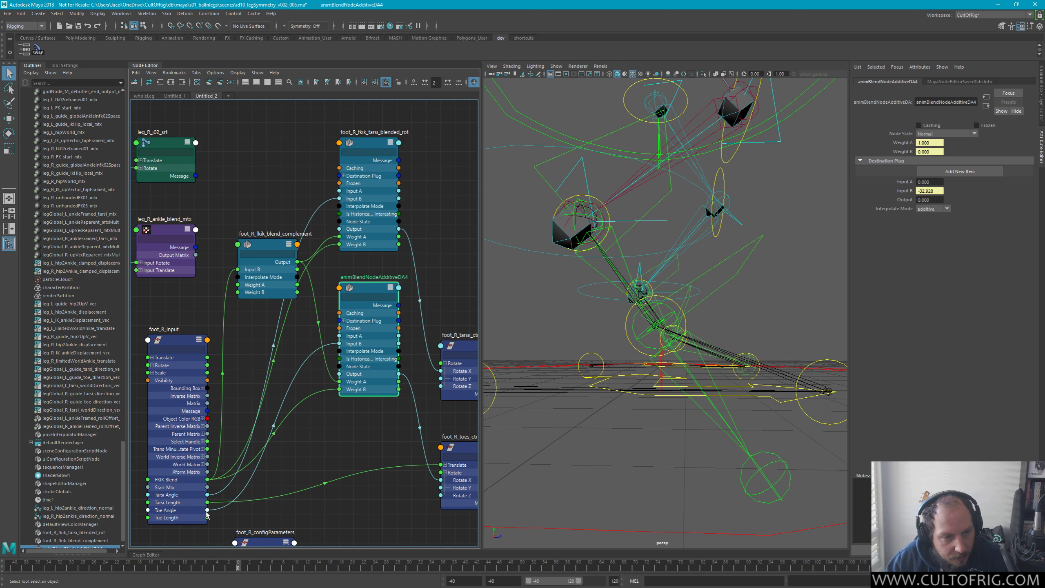
drag(207, 510, 340, 336)
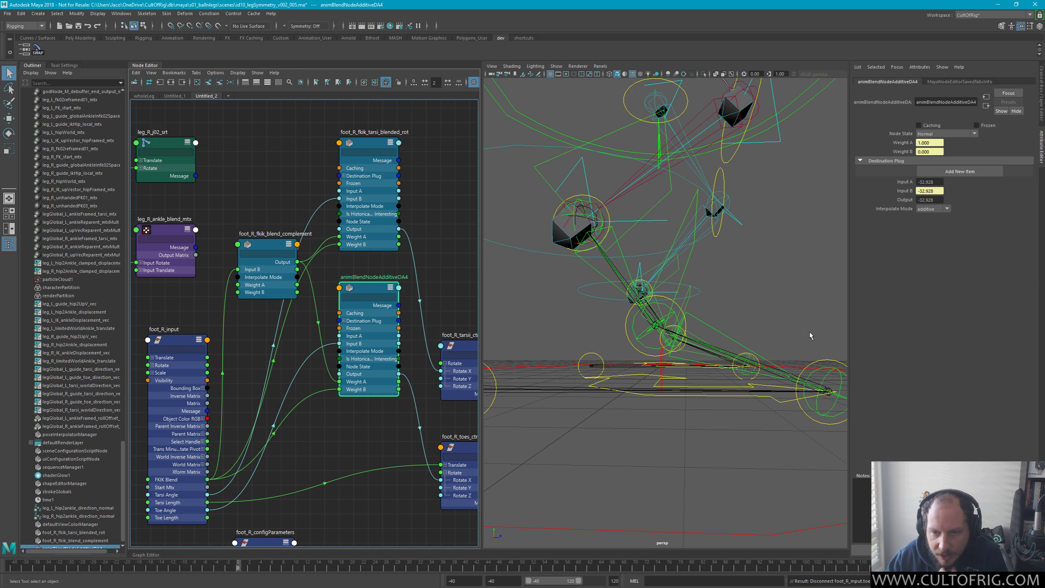
Test-move legGlobal_R_guide_toe2Tarsi_ctrl with the foot's FKIK Blend at 0, and undo the move
alt+drag(748, 366, 722, 323)
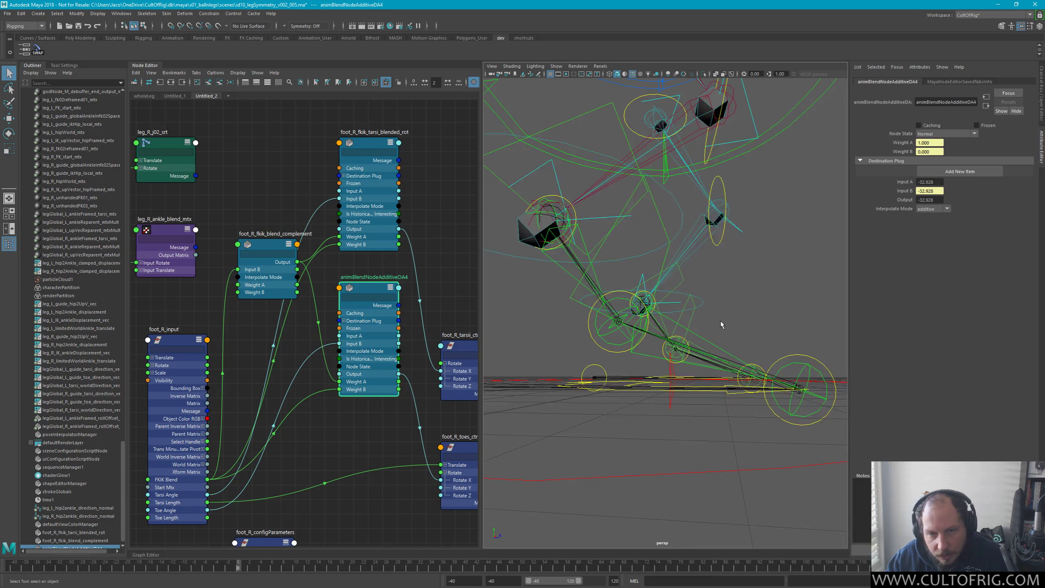
click(624, 290)
key(w)
mouse_move(617, 320)
mouse_down()
mouse_move(694, 264)
mouse_move(636, 303)
mouse_move(612, 288)
mouse_move(618, 321)
mouse_up()
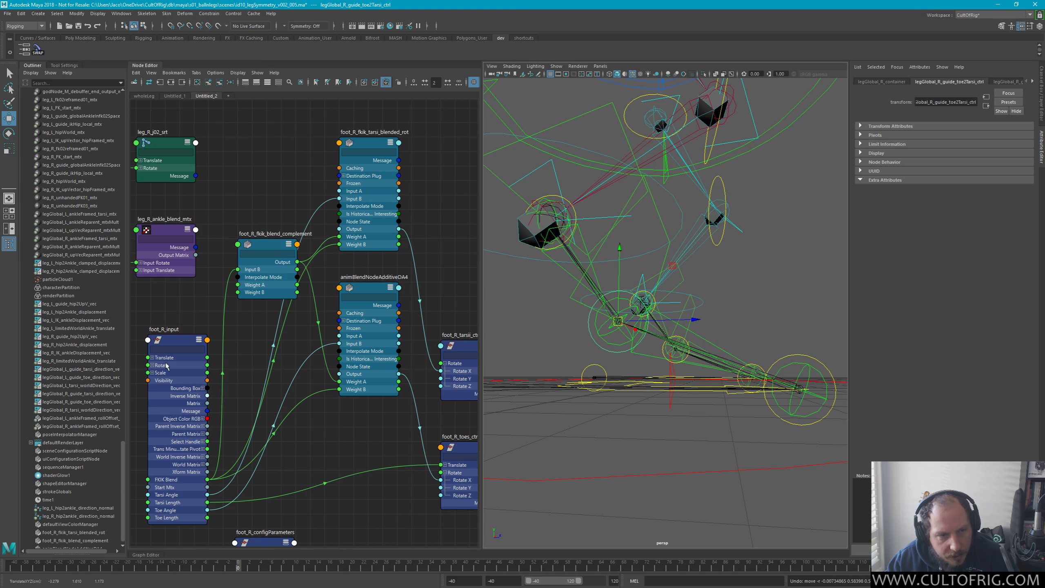
Set foot_R_input's FKIK Blend to 1, test-move legGlobal_R_guide_toe2Tarsi_ctrl and undo the move
click(178, 314)
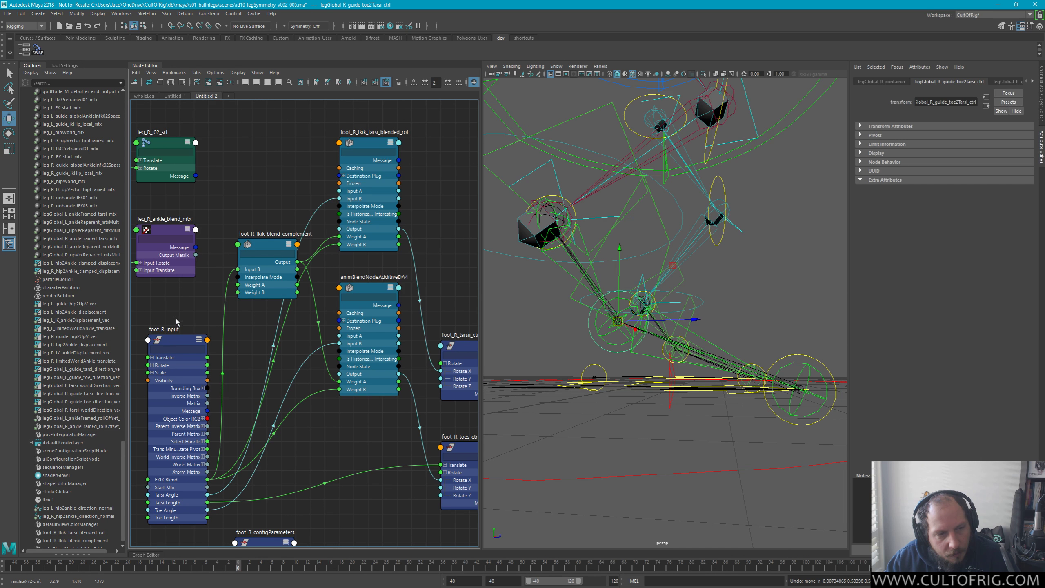
click(176, 337)
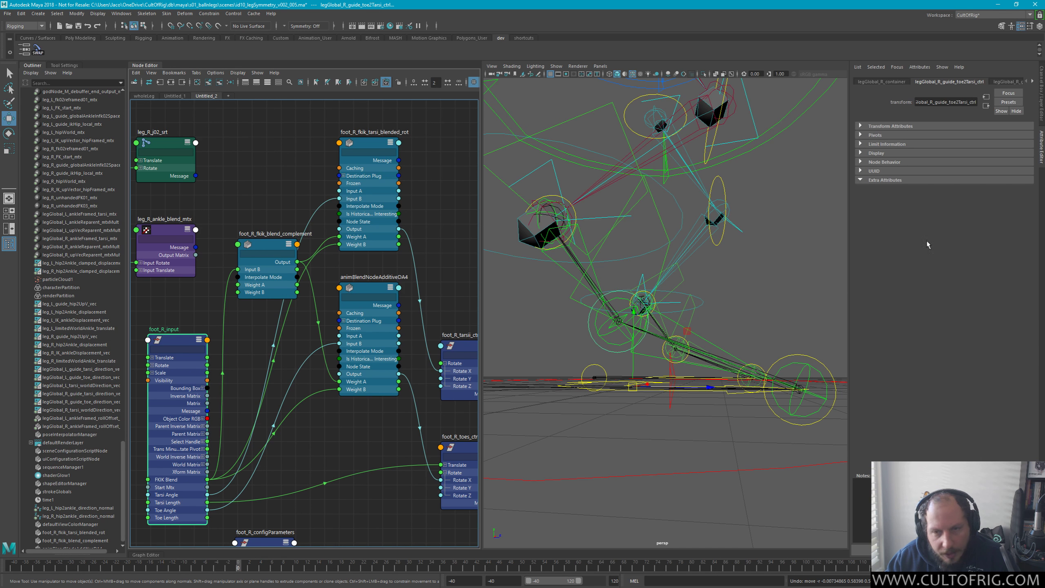
click(311, 446)
click(182, 339)
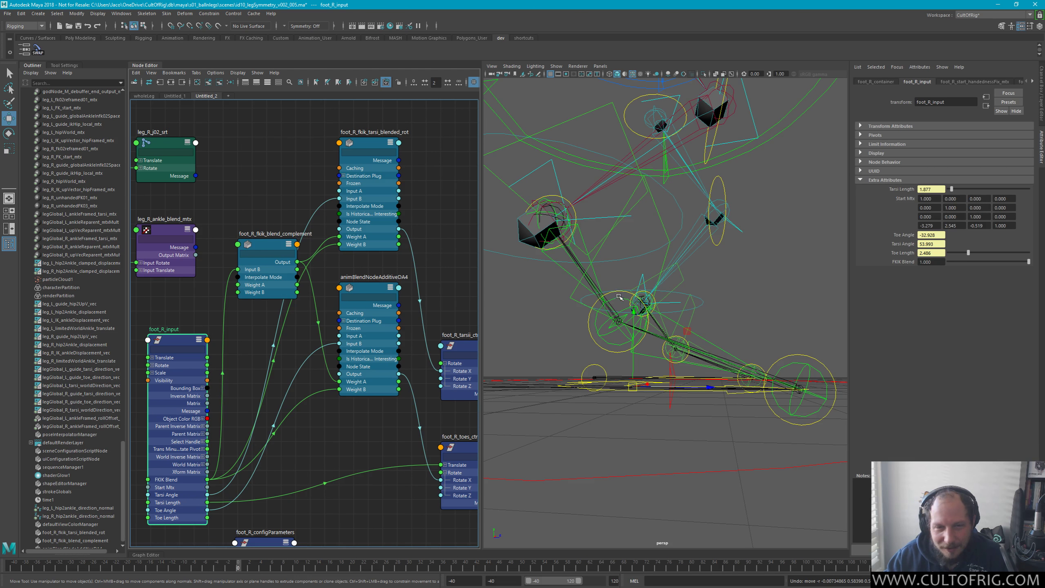
mouse_move(619, 295)
alt+mouse_down()
mouse_move(633, 308)
mouse_move(651, 276)
mouse_move(724, 278)
mouse_move(609, 310)
mouse_move(632, 308)
alt+mouse_up()
click(611, 297)
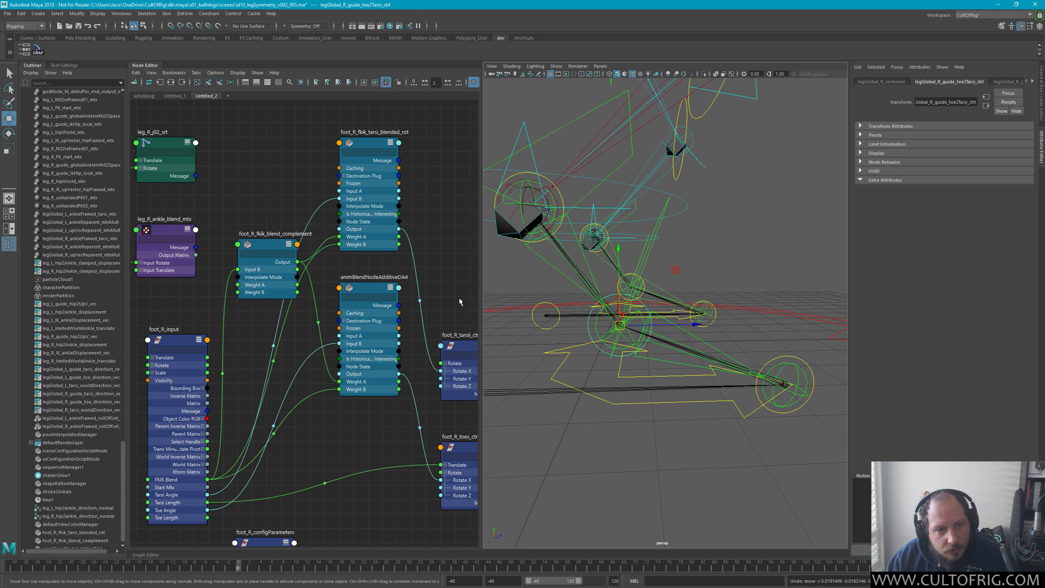
Rename animBlendNodeAdditiveDA4 as foot_R_fkik_toes_blended_rot, reusing the name of the tarsi blend node
alt+middle_drag(466, 320, 419, 304)
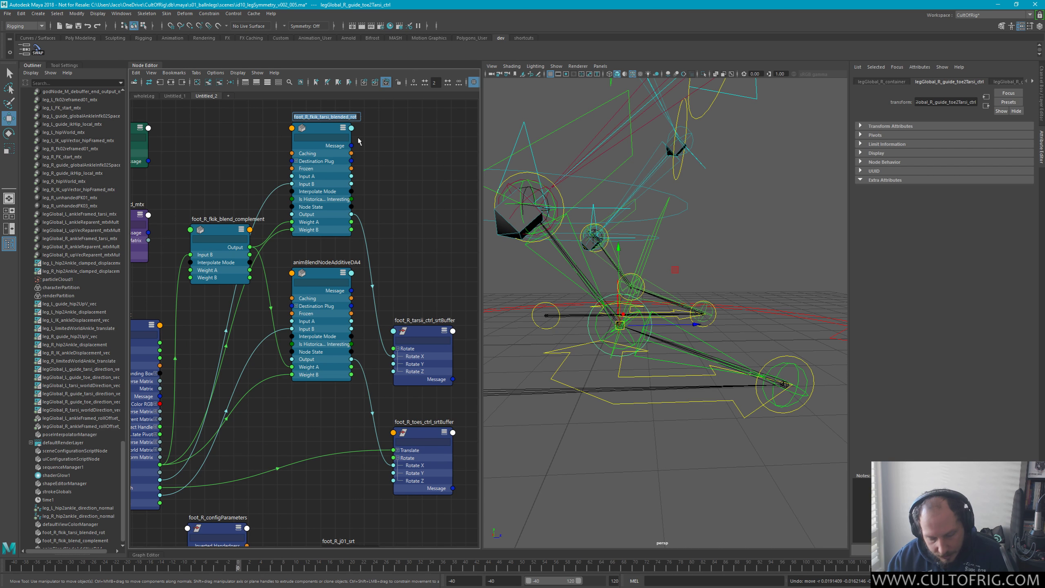
double_click(321, 261)
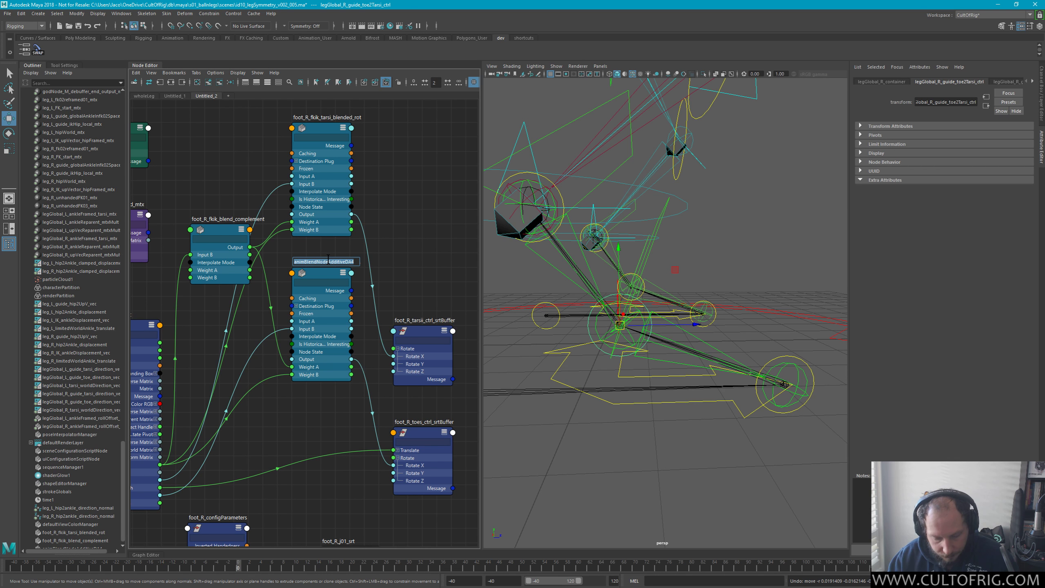
key(End)
key(Return)
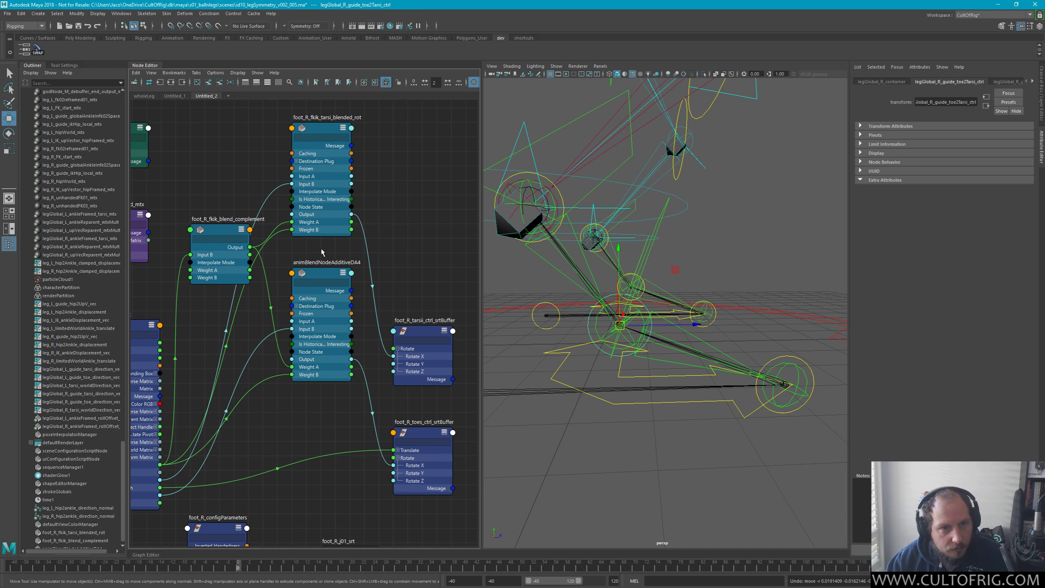
double_click(348, 117)
key(ctrl+c)
key(Return)
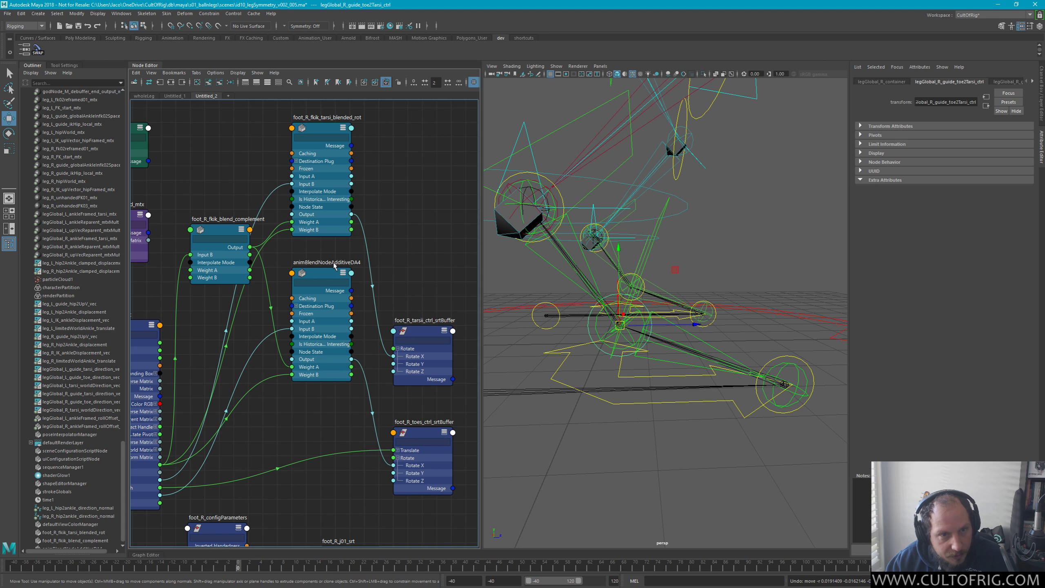
double_click(333, 262)
key(ctrl+v)
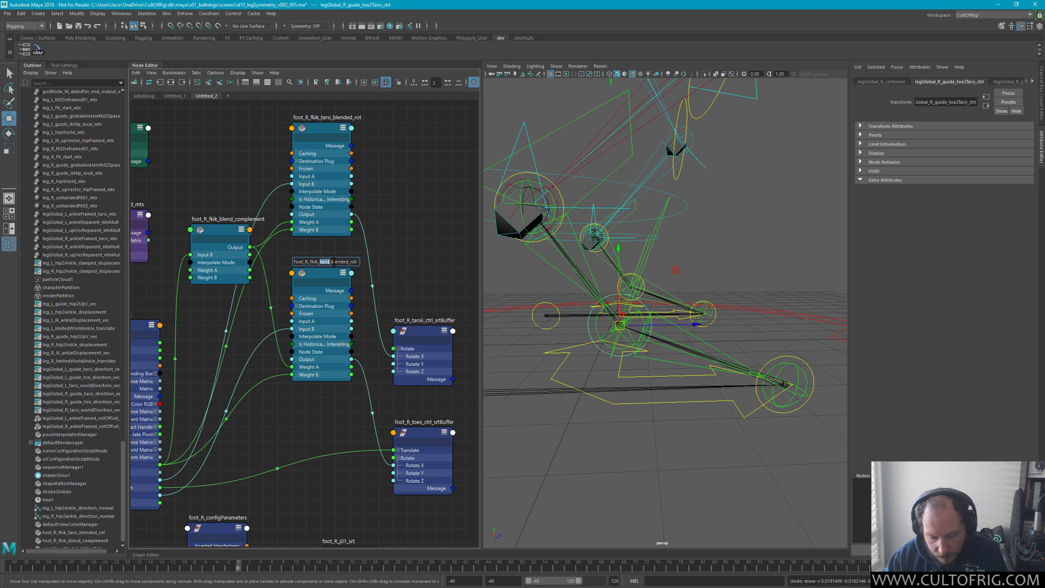
text(toes)
key(Return)
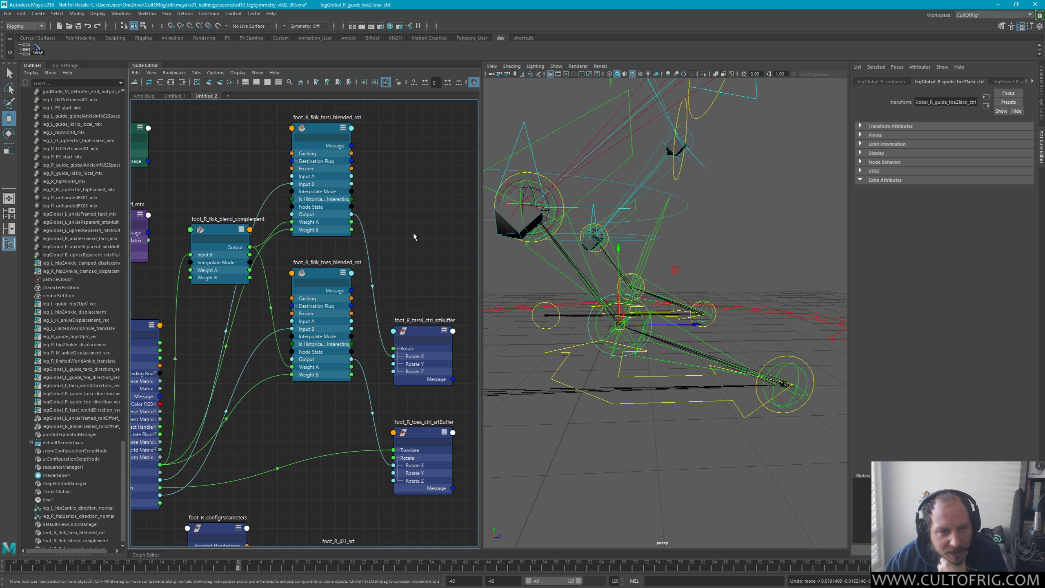
Move the foot_R_tarsii_ctrl_srtBuffer node up beside foot_R_fkik_tarsi_blended_rot in the graph
drag(430, 336, 429, 191)
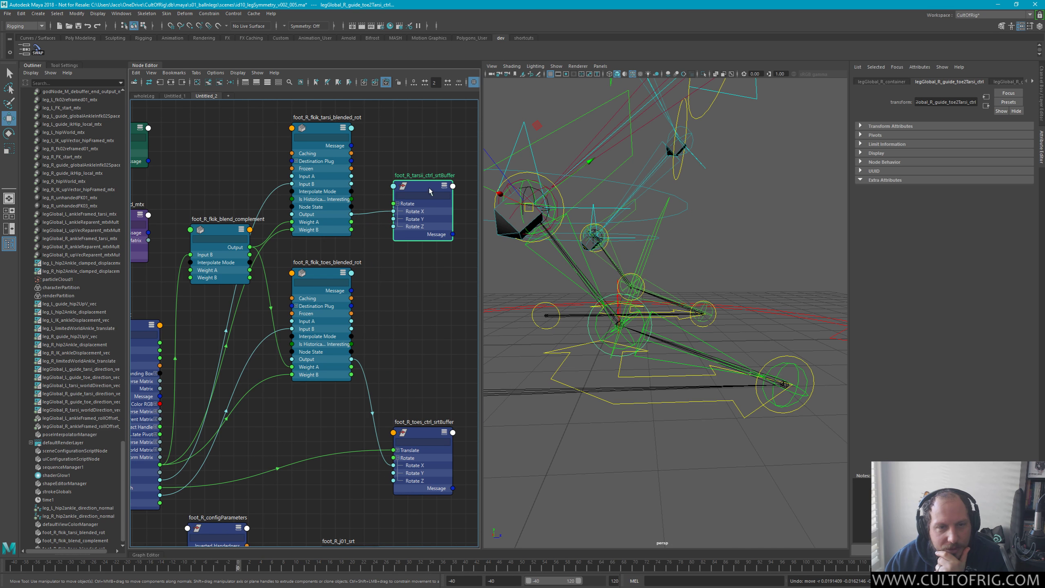
Move foot_R_toes_ctrl_srtBuffer and foot_R_fkik_toes_blended_rot up in the graph, and shift the complement, blend and buffer nodes down together
drag(434, 439, 434, 366)
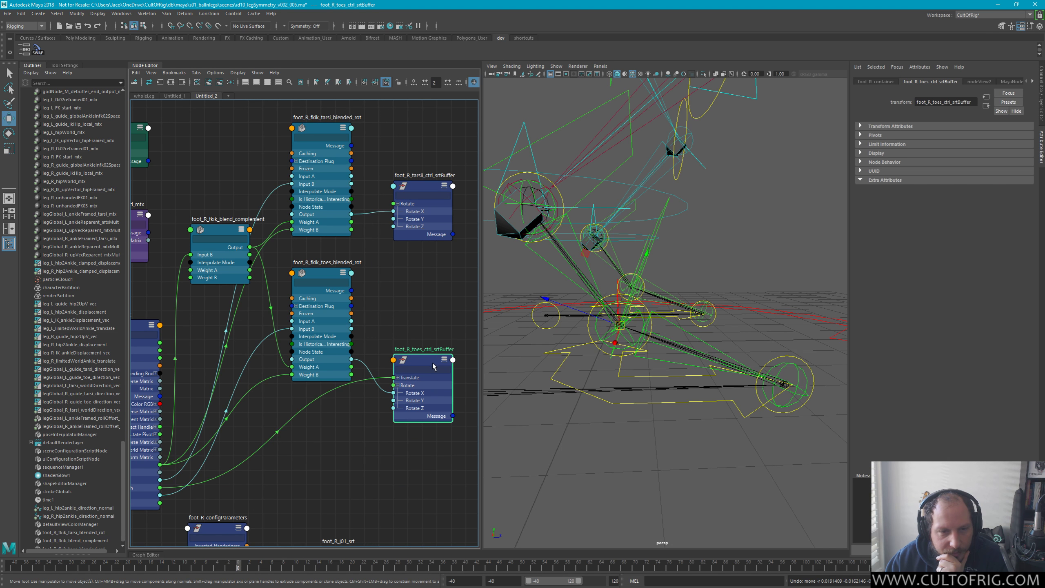
drag(326, 276, 326, 261)
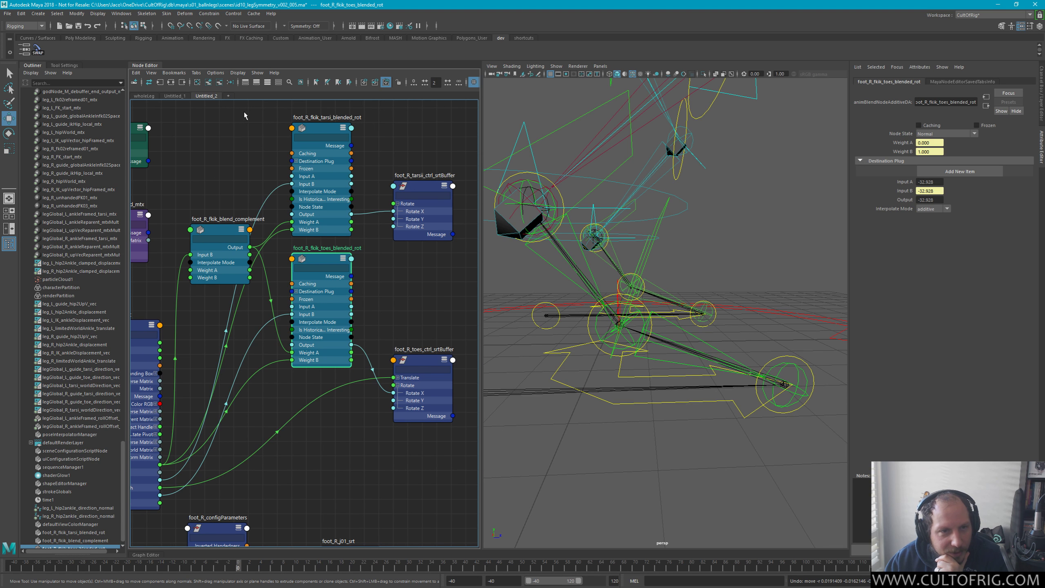
drag(244, 115, 428, 457)
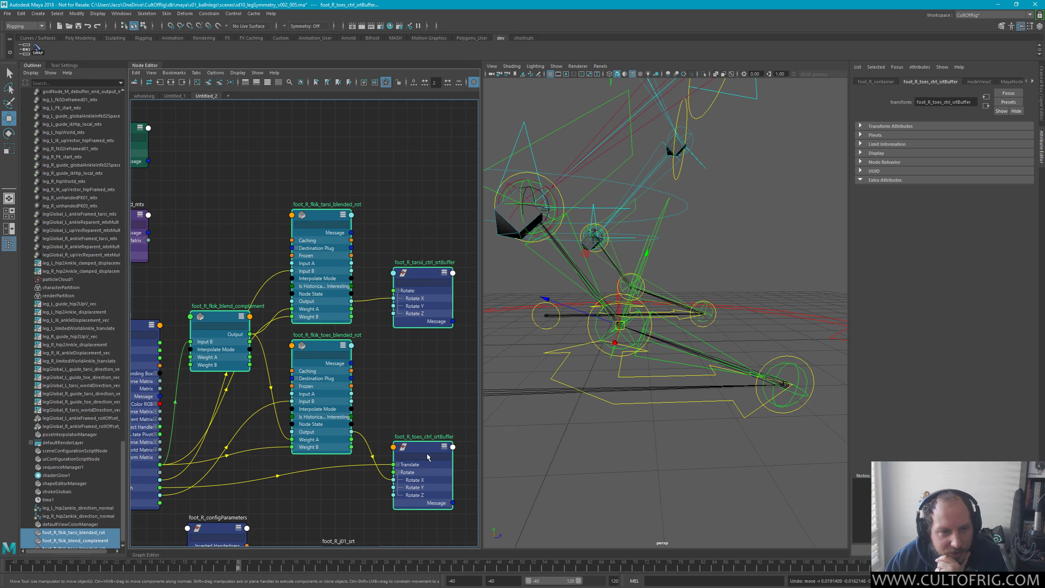
Align foot_R_tarsii_ctrl_srtBuffer with the top of the tarsi blend node and place foot_R_toes_ctrl_srtBuffer beside the lower end of the toes blend node
click(419, 278)
drag(419, 278, 420, 223)
drag(440, 464, 425, 421)
alt+middle_drag(399, 370, 398, 309)
click(414, 311)
drag(410, 351, 410, 394)
scroll(420, 265, down, 6)
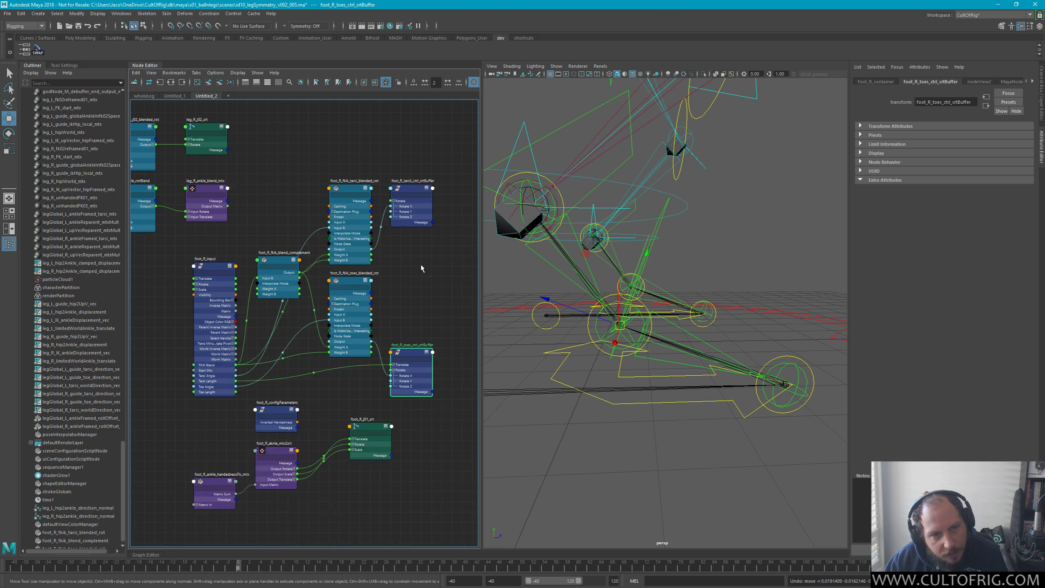
Clear the node selection and save the scene
scroll(421, 263, up, 2)
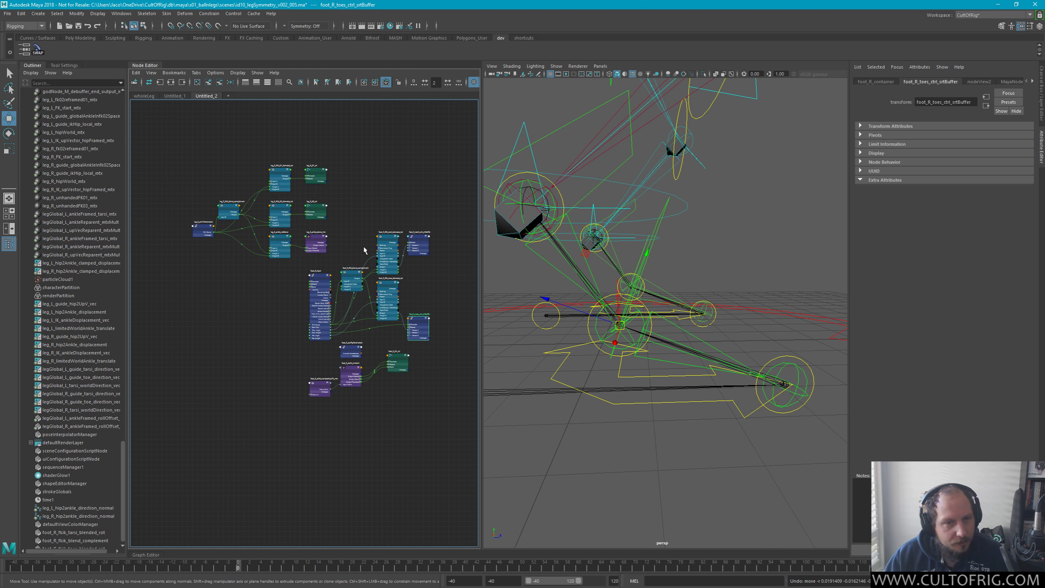
drag(398, 170, 386, 189)
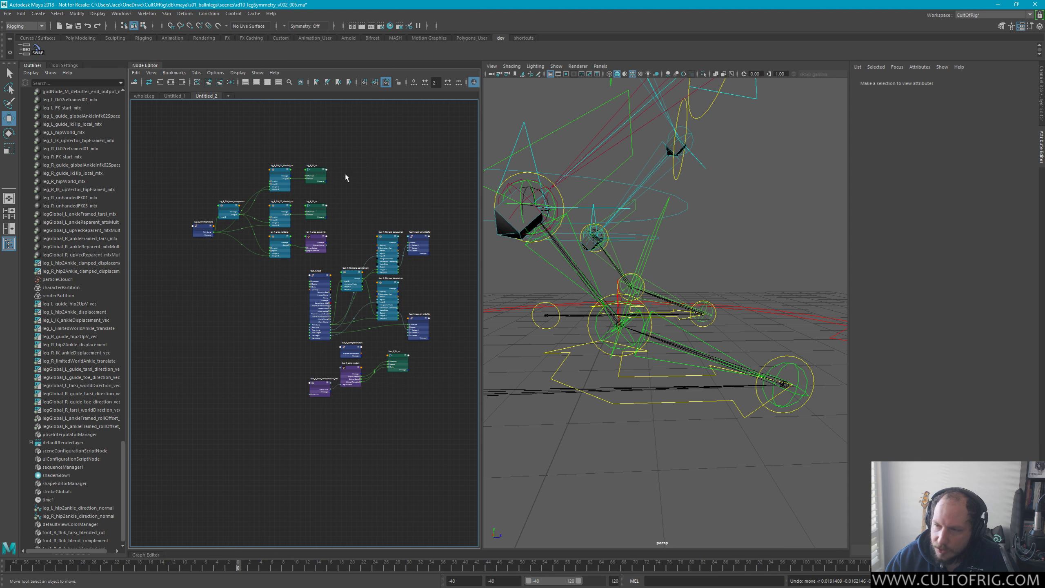
key(ctrl+s)
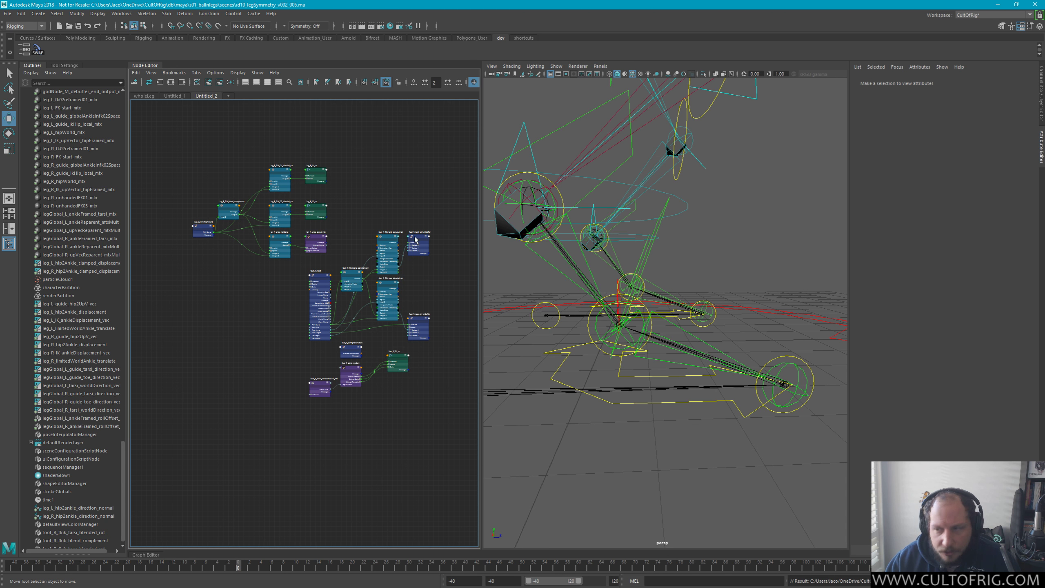
Examine the foot's FKIK complement node and the tarsi and toes blend nodes with their connections in the graph
drag(362, 223, 389, 314)
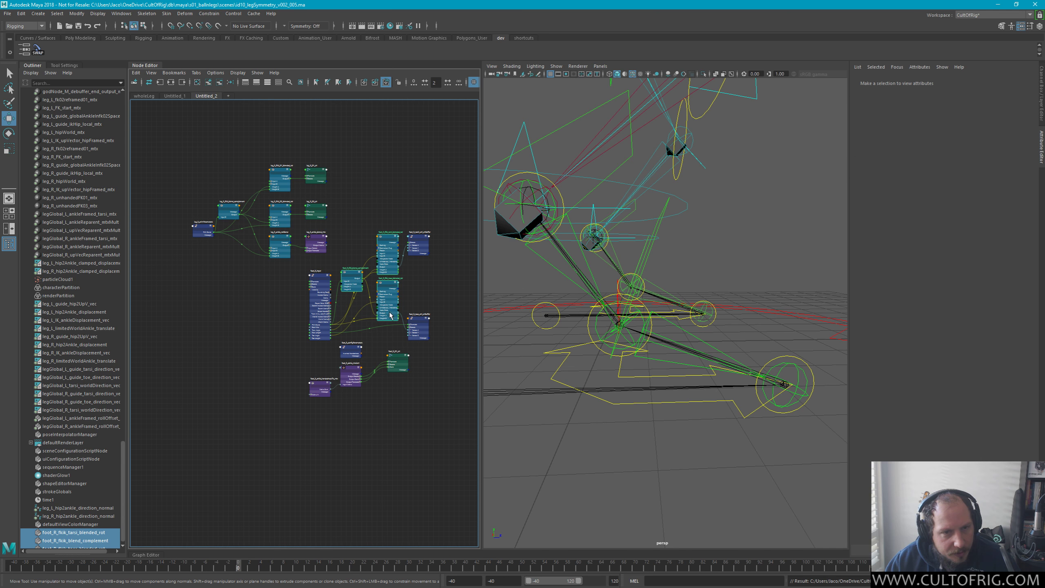
scroll(110, 386, down, 1)
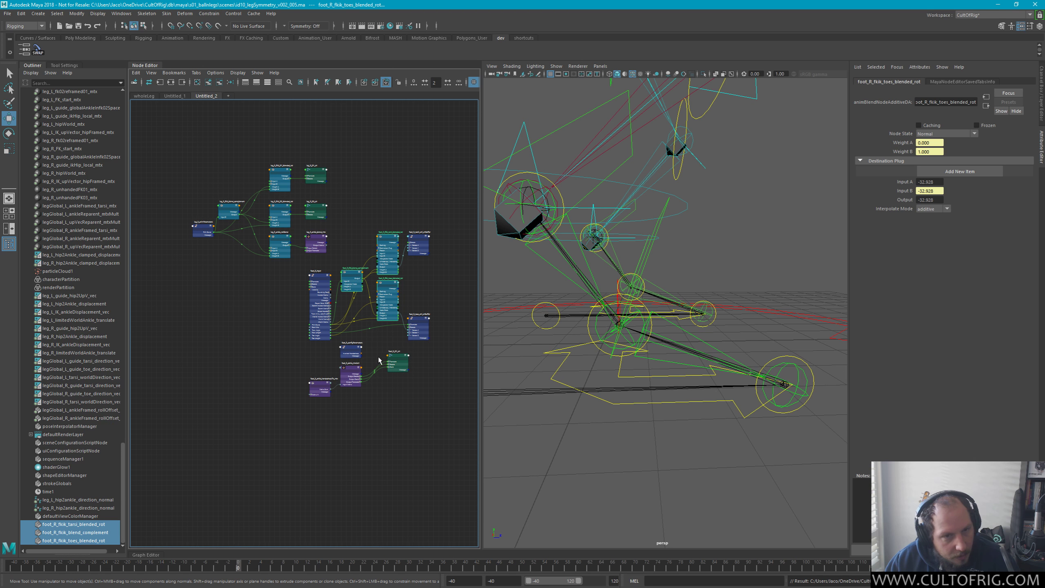
scroll(394, 339, up, 2)
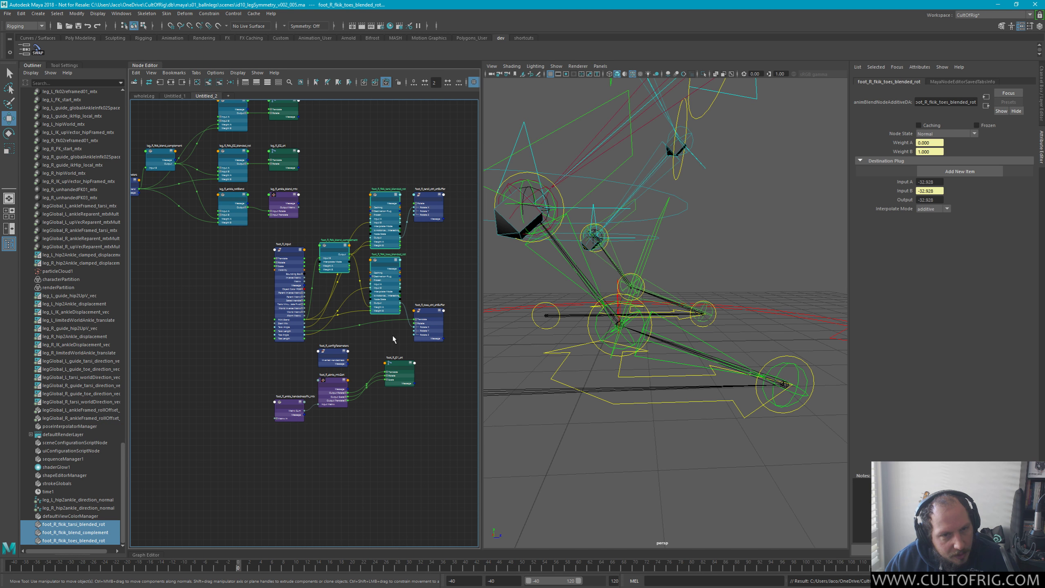
click(432, 271)
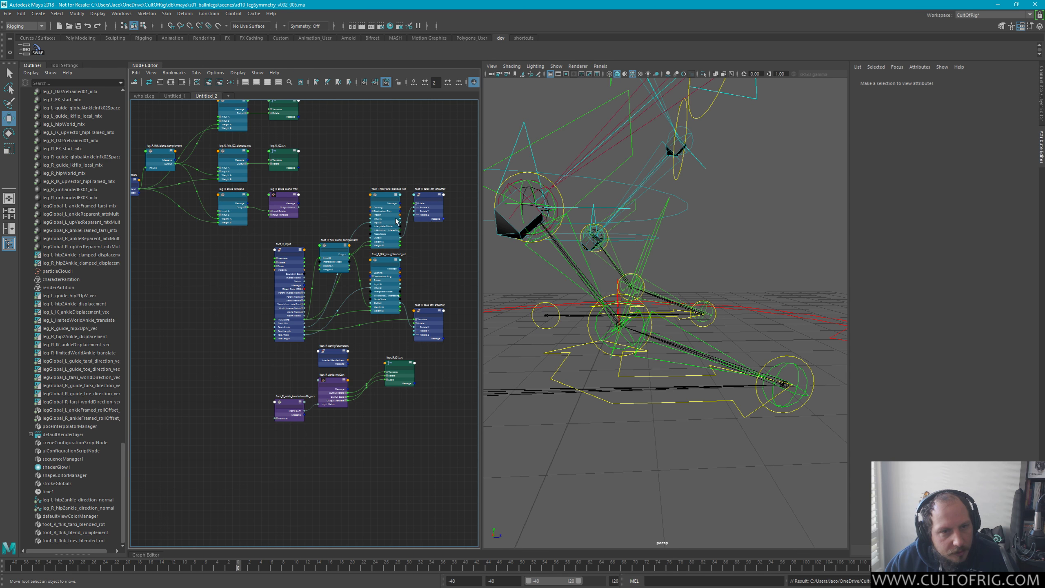
scroll(396, 222, up, 5)
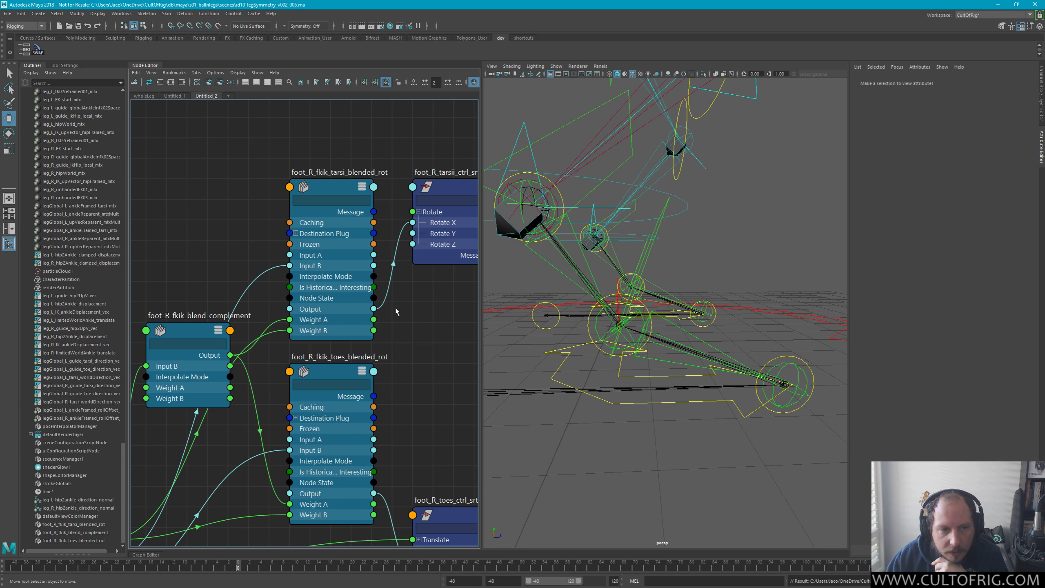
scroll(385, 316, down, 2)
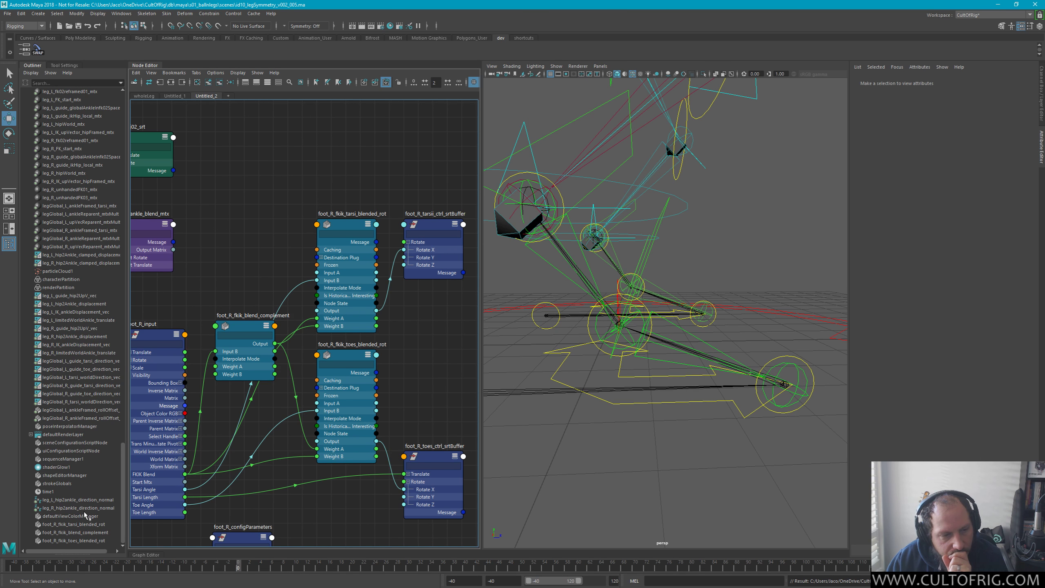
Select foot_R_fkik_tarsi_blended_rot, foot_R_fkik_blend_complement and foot_R_fkik_toes_blended_rot in the Outliner, and filter its list by foot_R
click(90, 526)
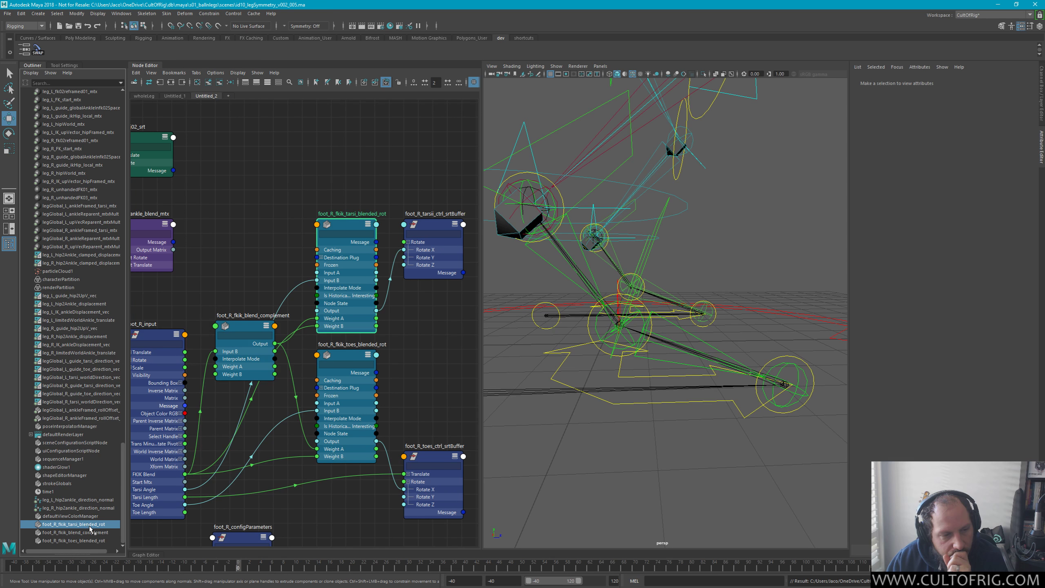
shift+click(80, 543)
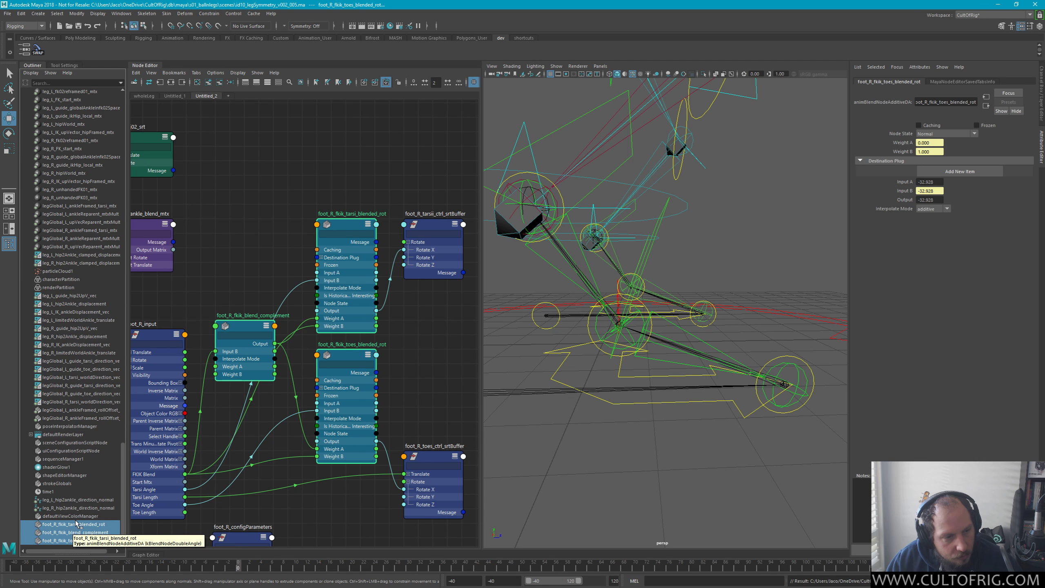
scroll(78, 509, up, 20)
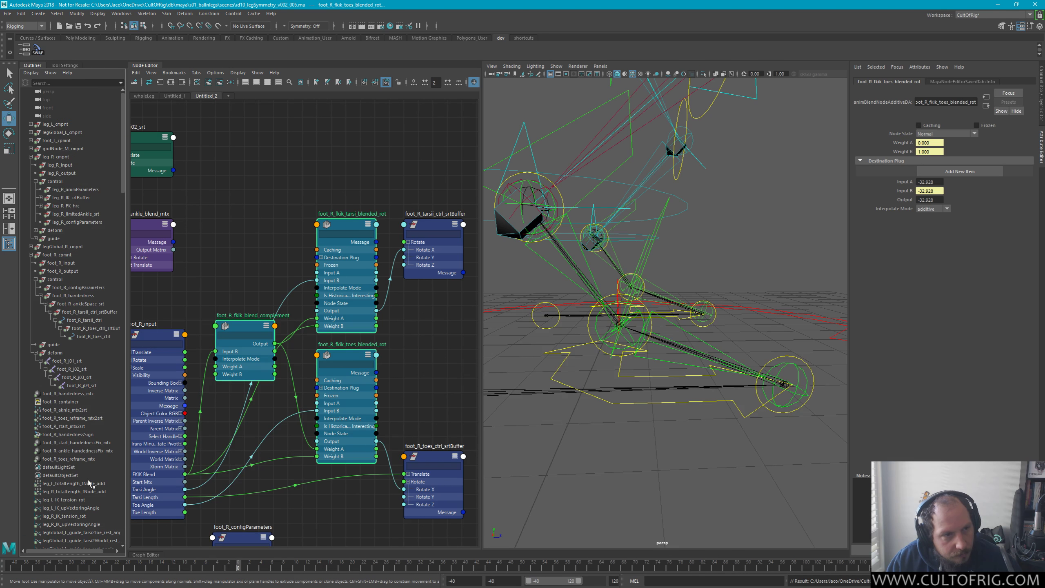
click(71, 84)
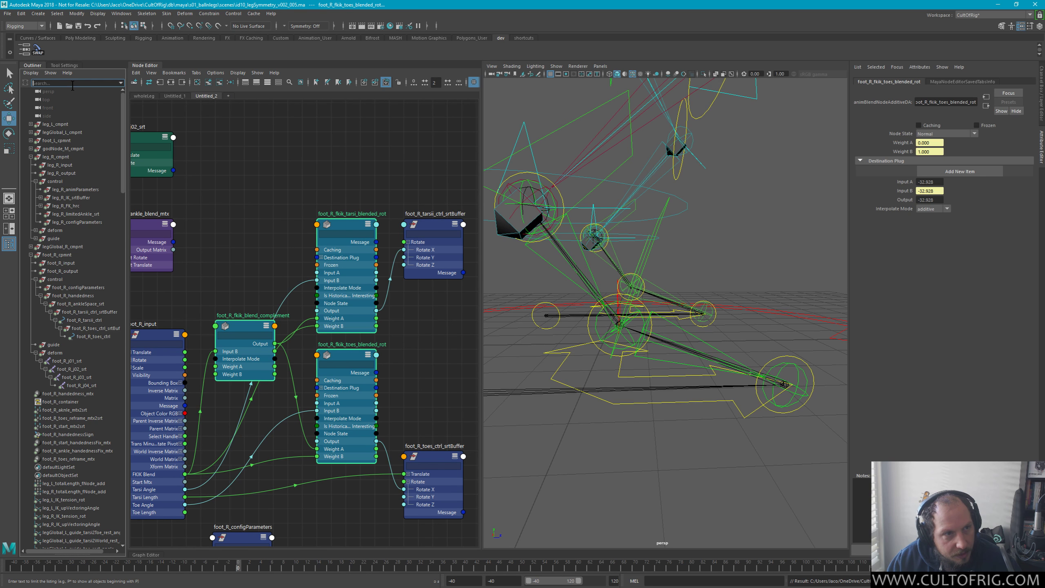
text(foot_)
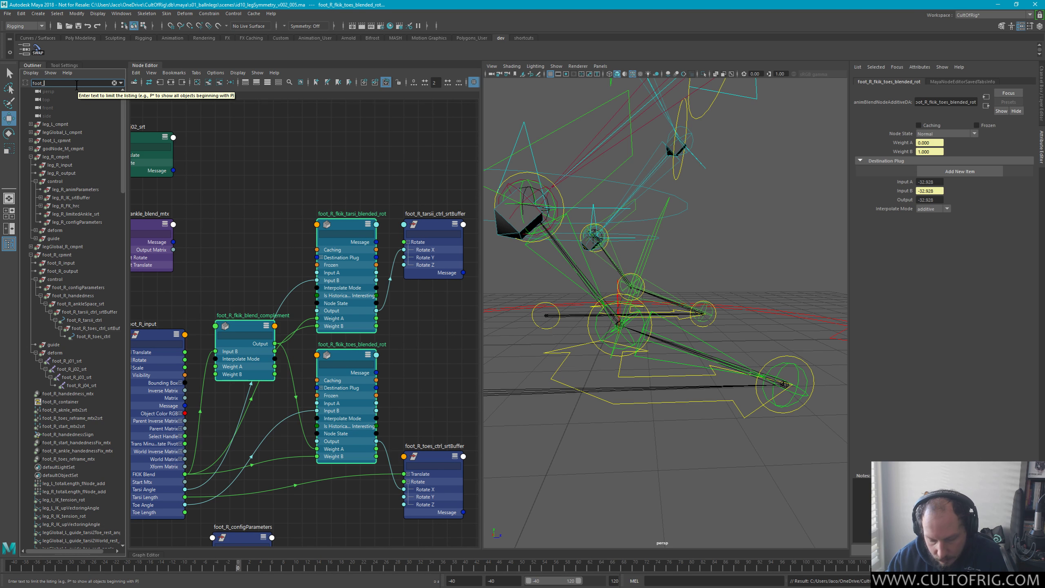
text(r)
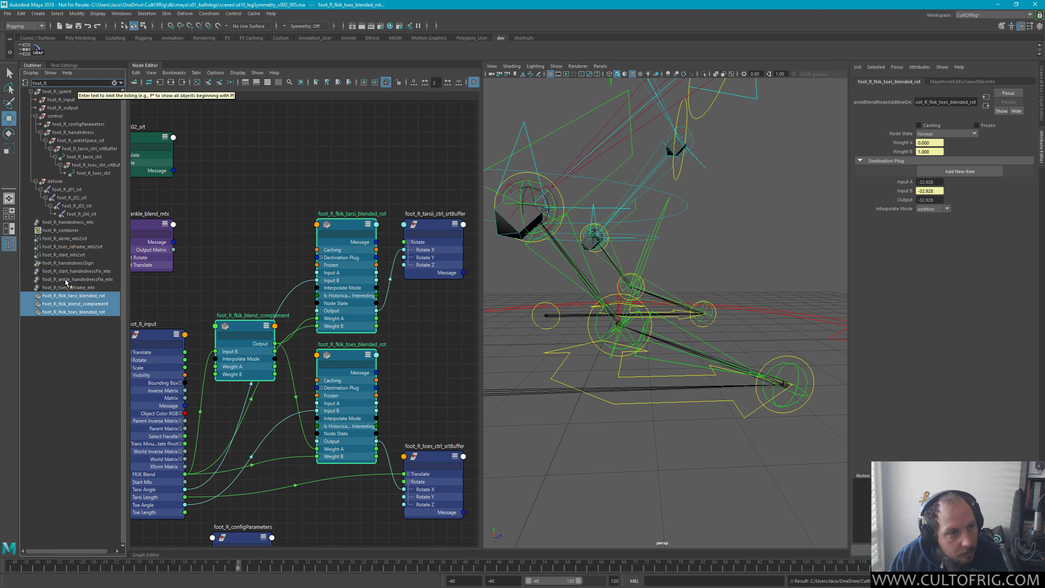
Add the three selected foot_R_fkik nodes to foot_R_container and save the scene
middle_drag(67, 297, 58, 233)
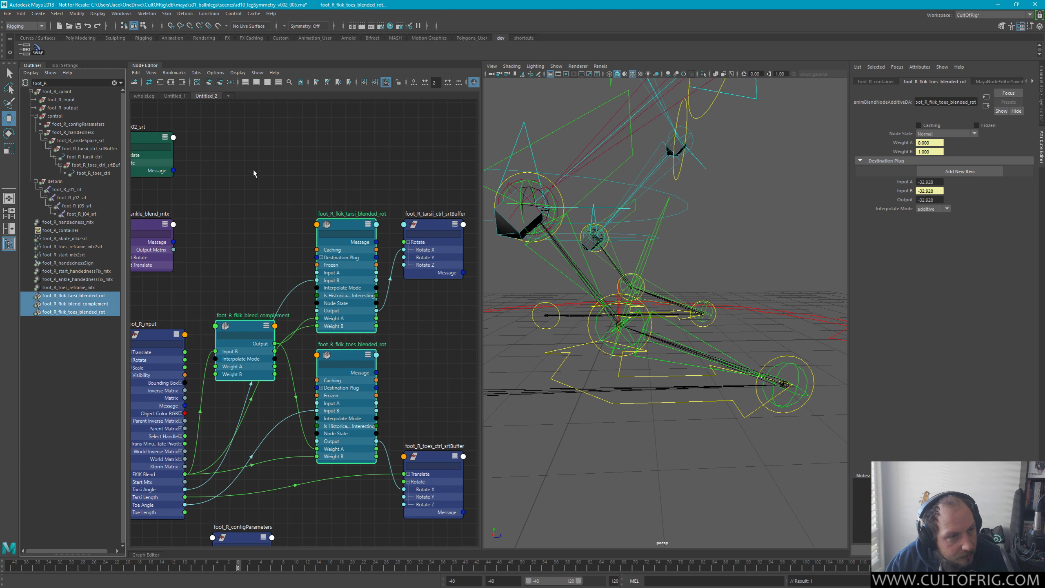
click(304, 231)
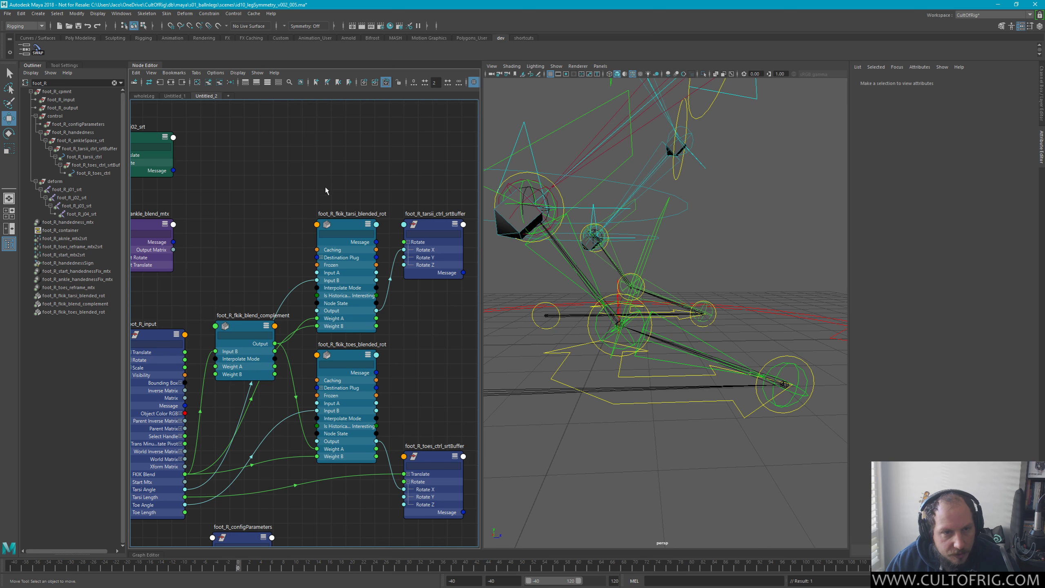
key(ctrl+s)
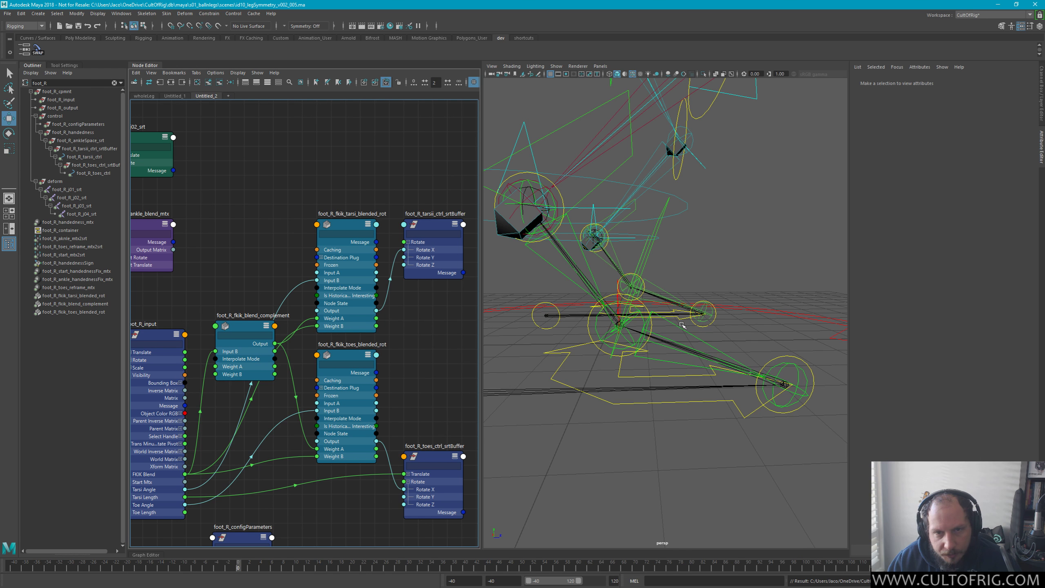
Select the foot_R_input node and examine its extra attributes and its place in the graph
alt+drag(670, 281, 650, 289)
alt+right_drag(664, 287, 663, 278)
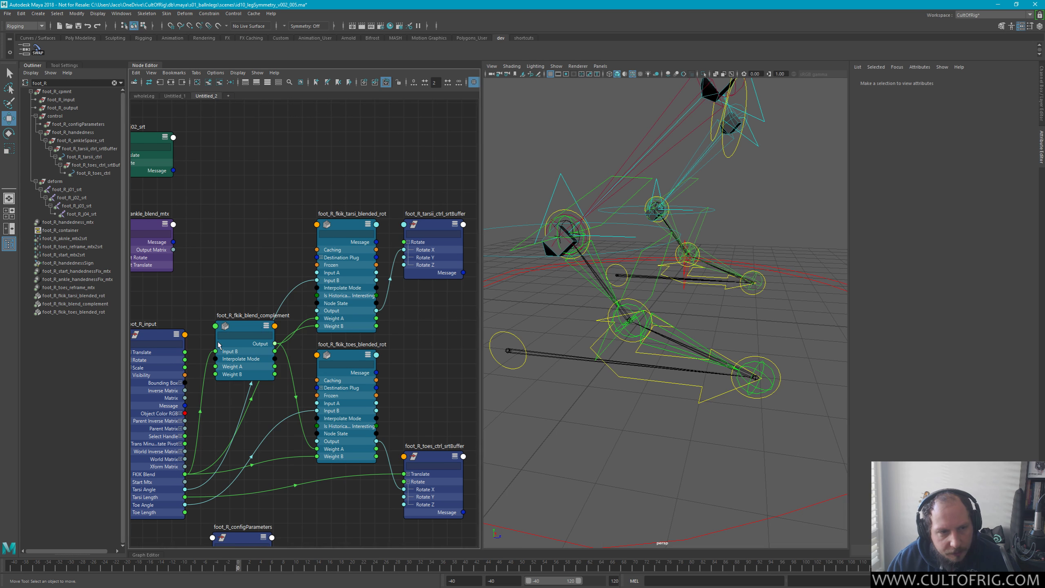
alt+middle_drag(218, 345, 330, 296)
click(322, 351)
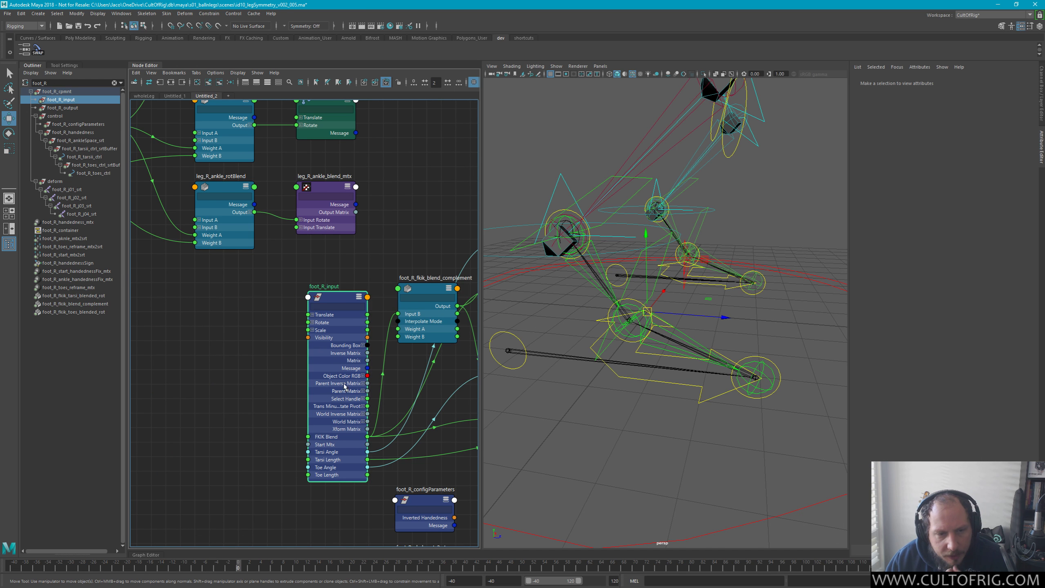
scroll(418, 241, down, 5)
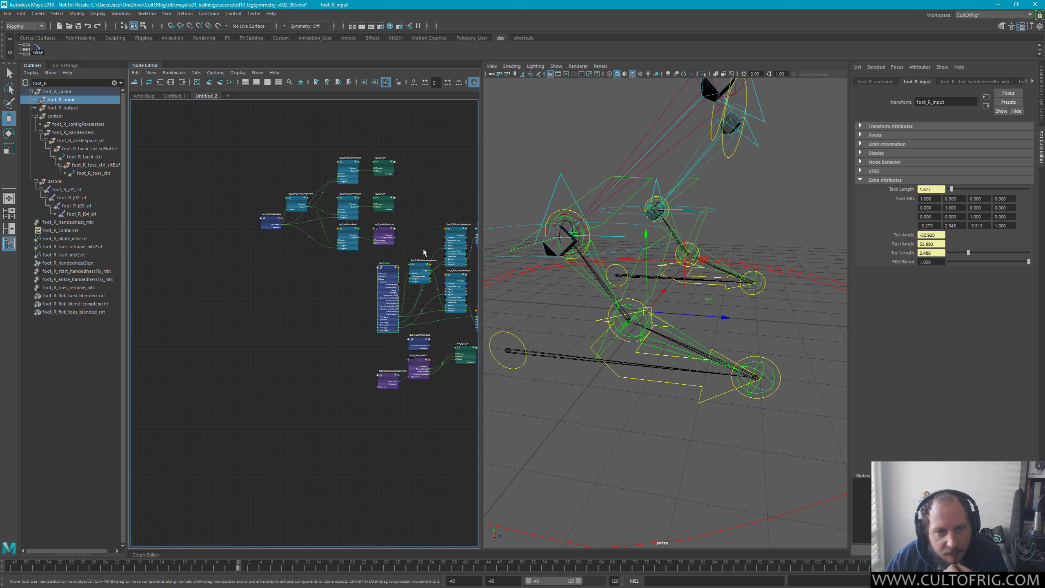
scroll(341, 326, up, 5)
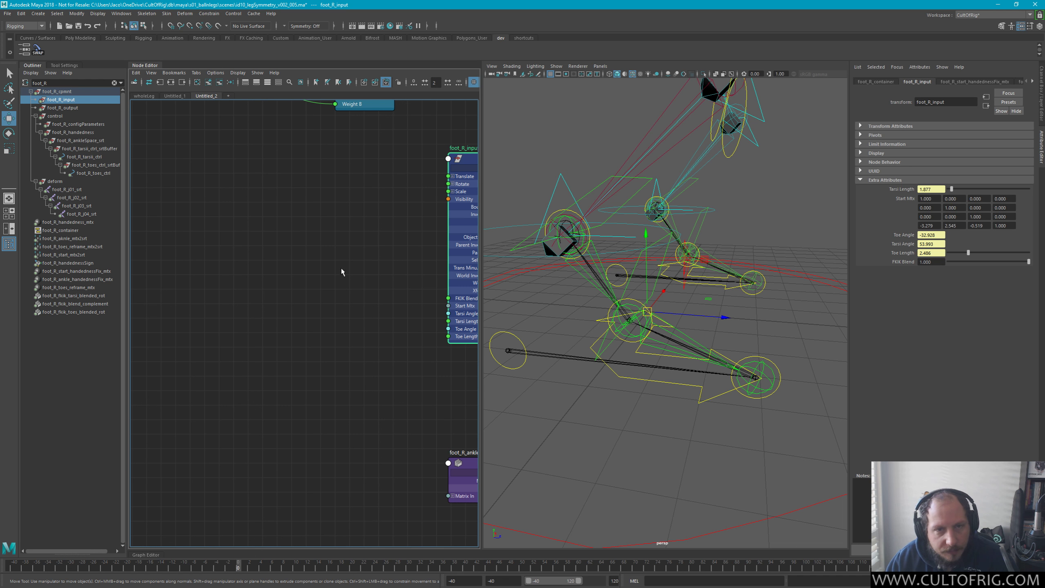
alt+drag(423, 225, 286, 300)
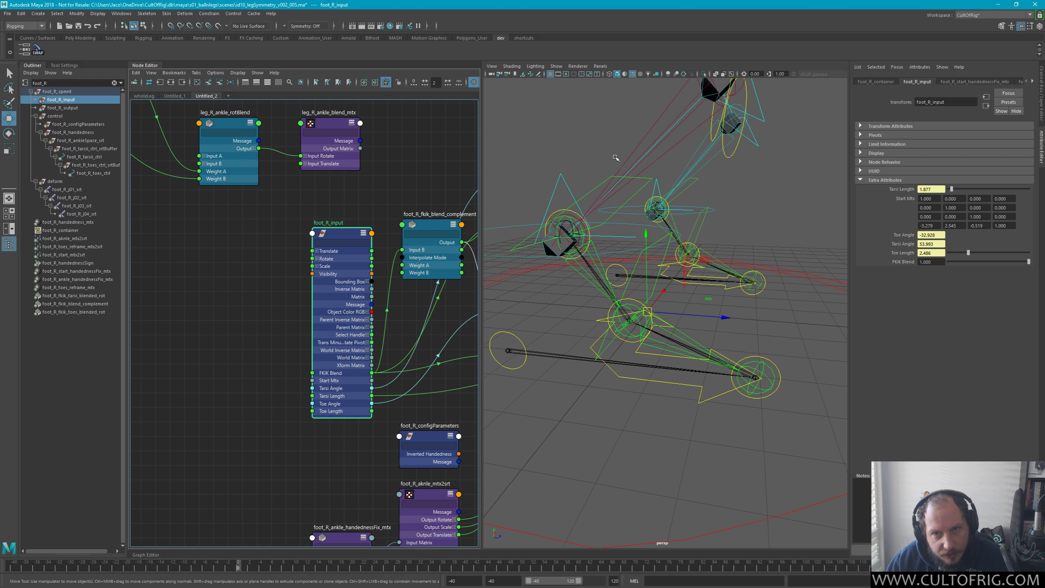
Examine the whole leg rig and both feet in the viewport from several angles
alt+middle_drag(650, 160, 636, 225)
alt+right_drag(635, 225, 661, 197)
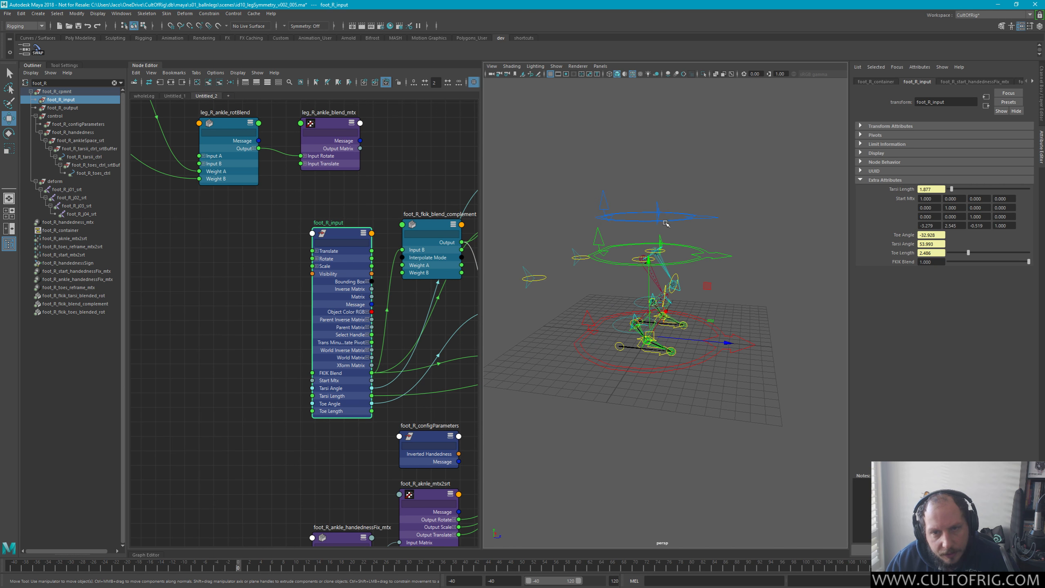
scroll(663, 198, up, 4)
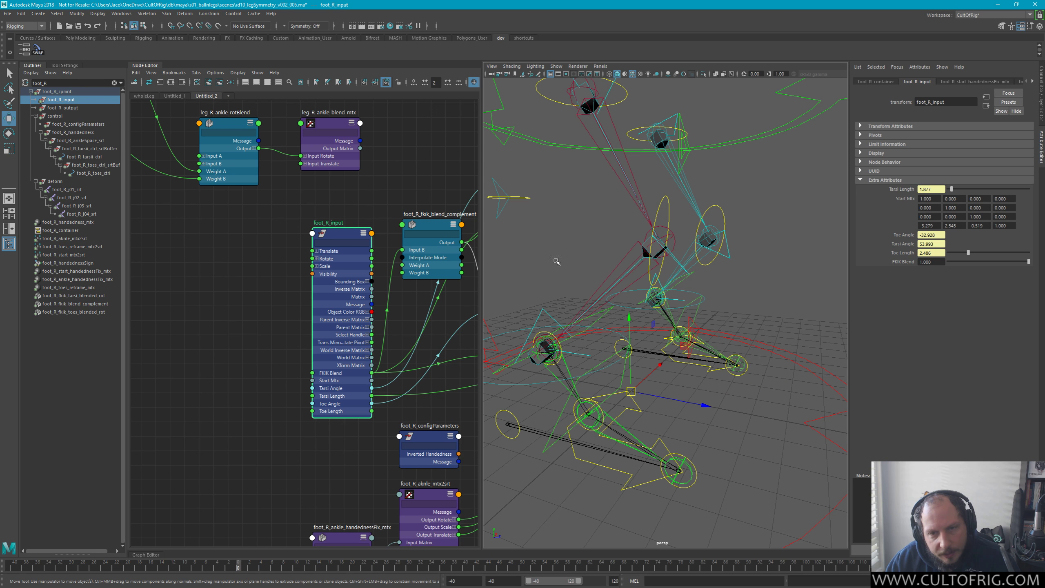
alt+drag(624, 272, 592, 282)
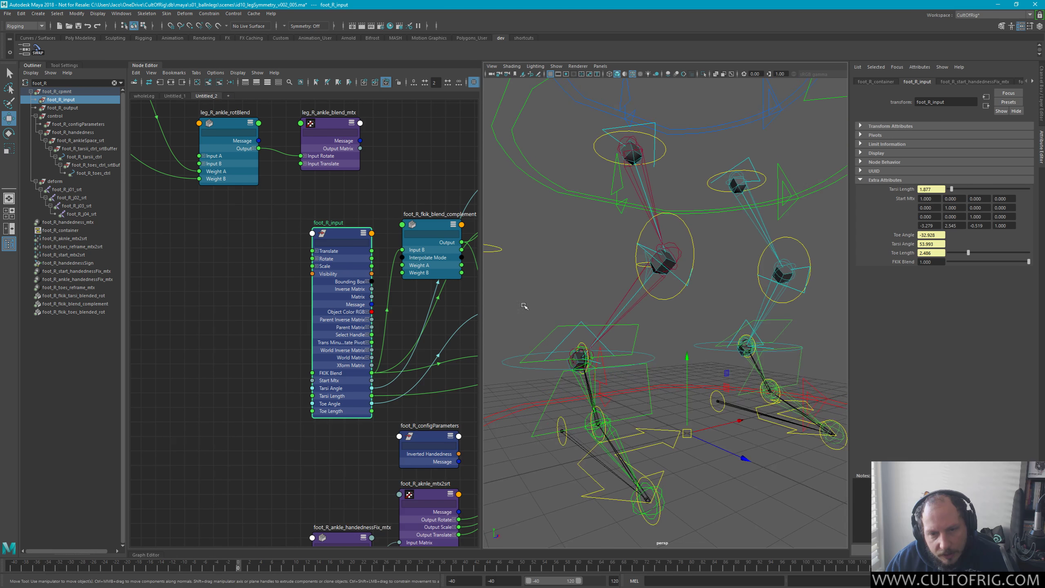
alt+drag(524, 306, 586, 271)
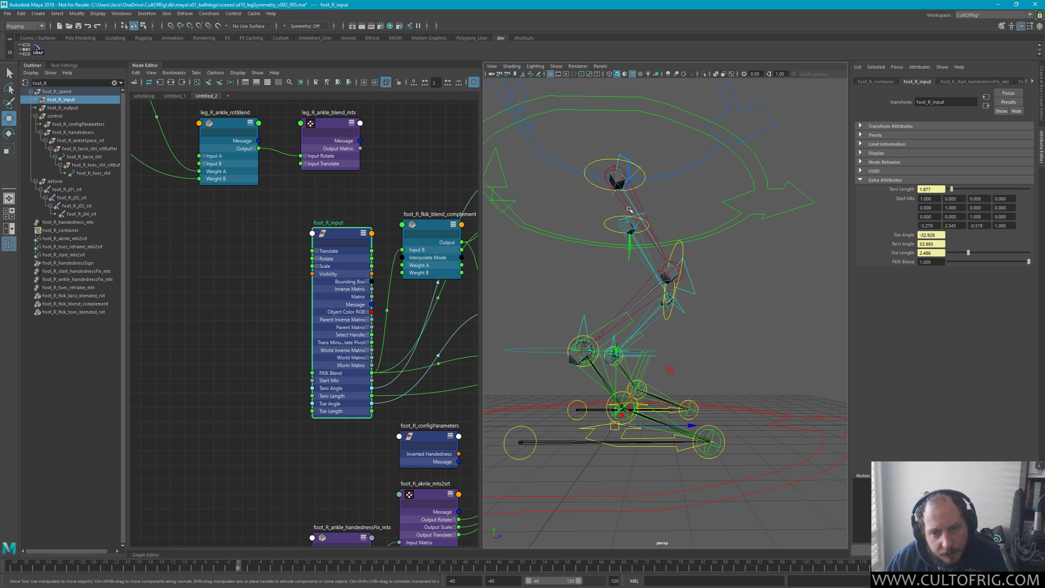
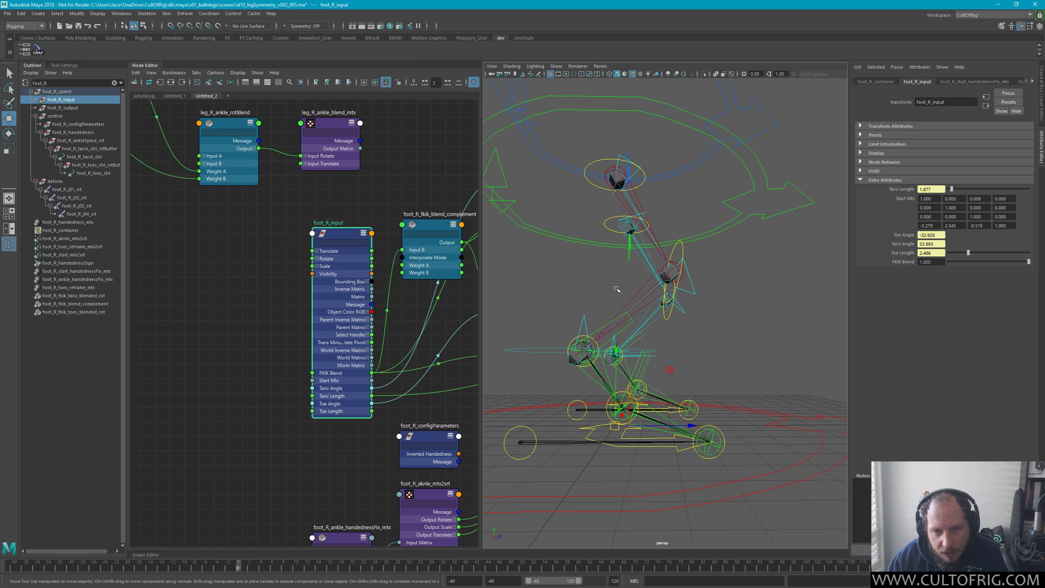
Clear the Outliner filter, expand the right leg component and its guide group, and select leg_R_toolParameters
alt+middle_drag(460, 227, 359, 266)
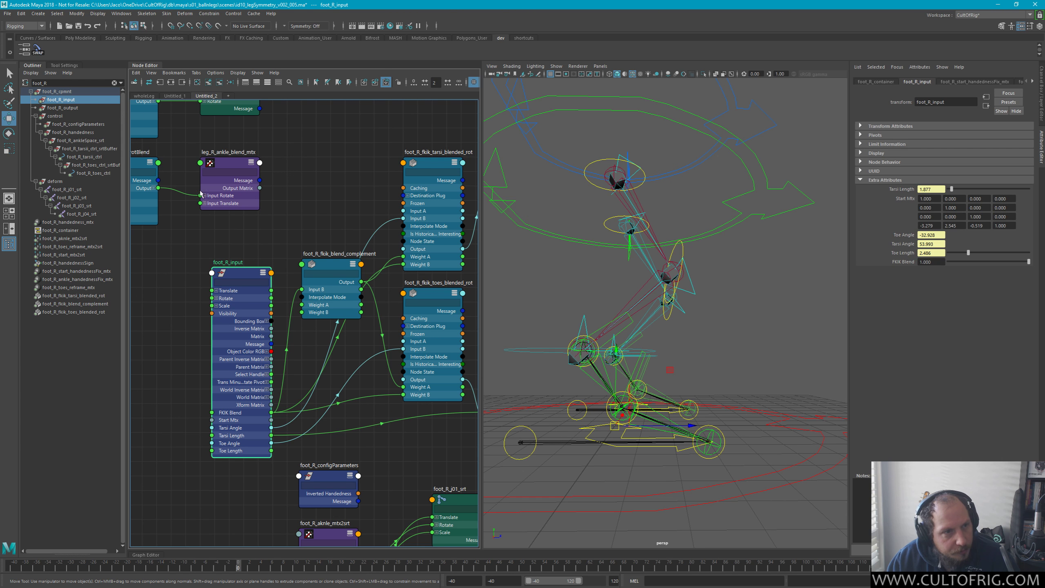
click(114, 83)
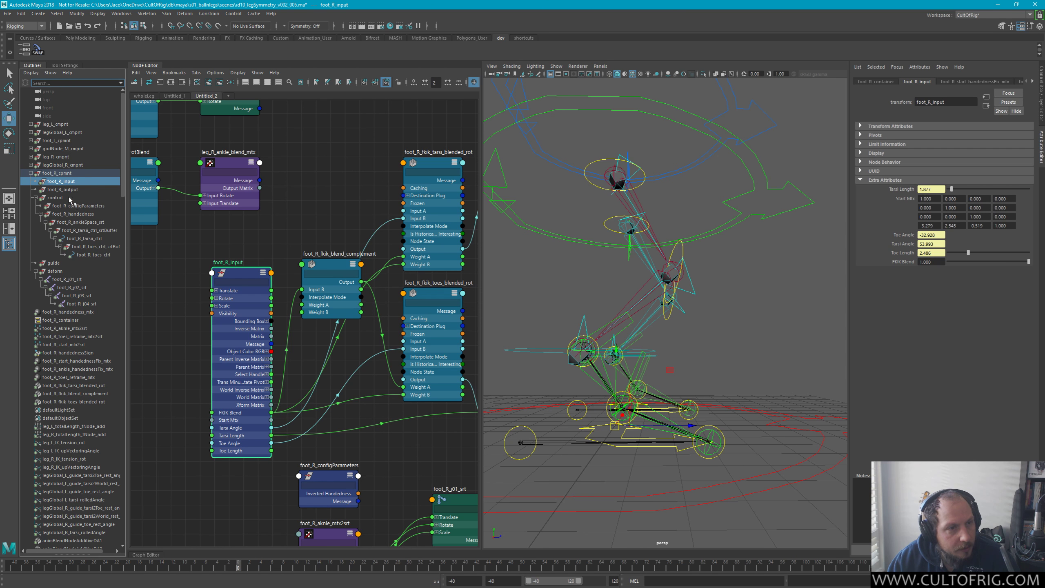
click(31, 156)
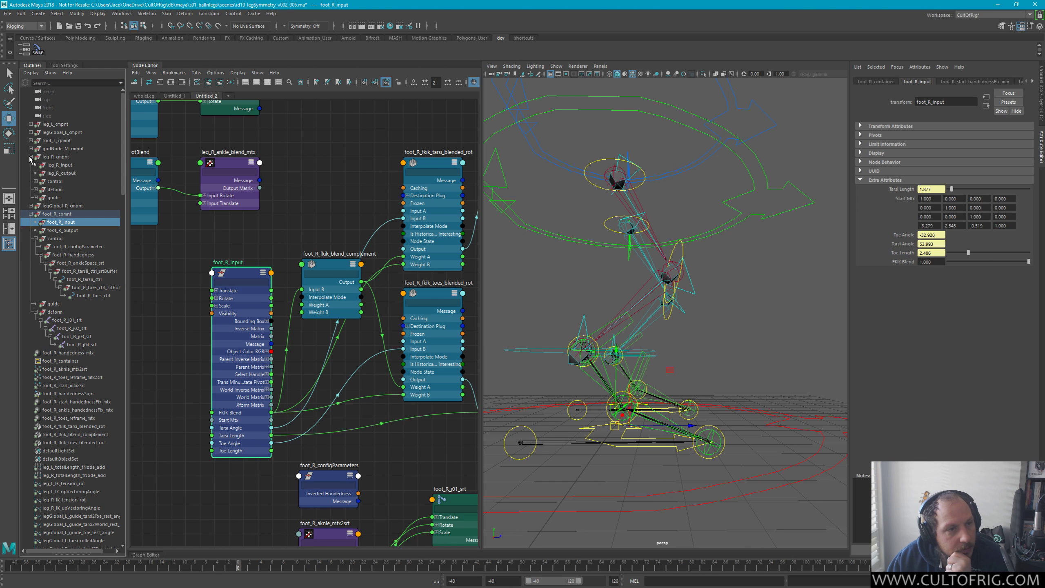
click(36, 181)
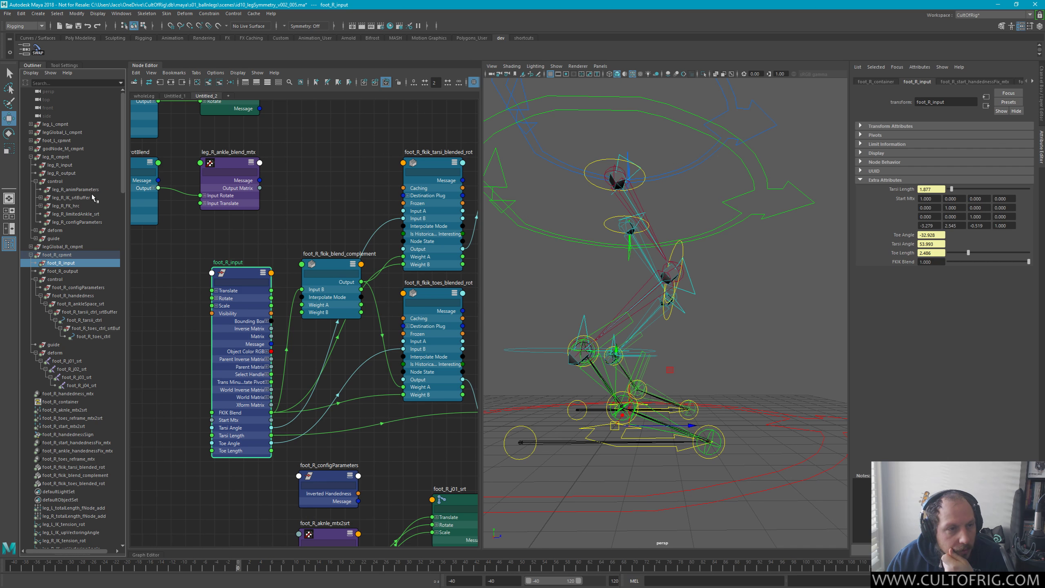
click(36, 181)
click(36, 190)
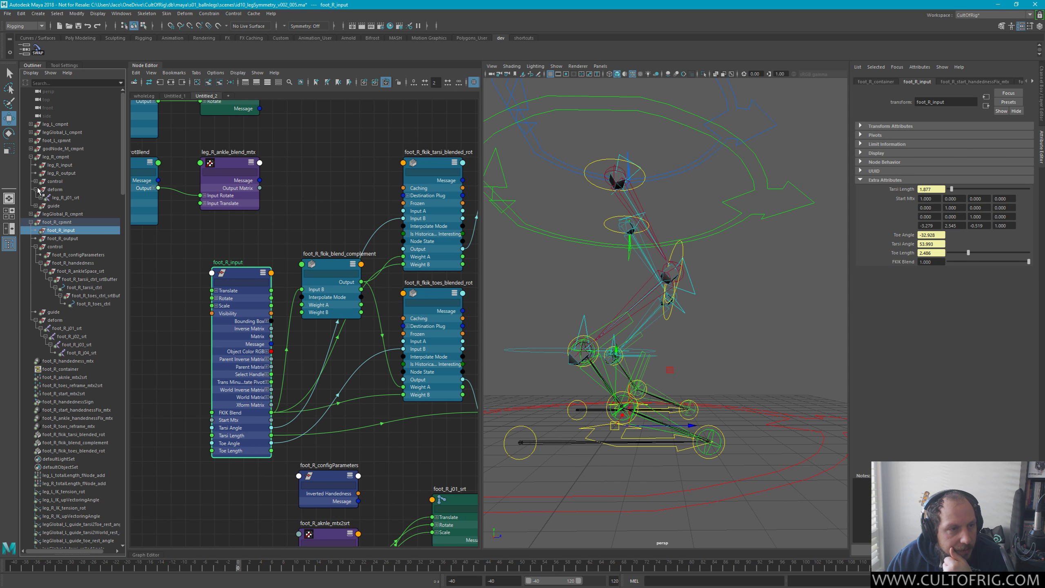
click(36, 189)
click(36, 198)
click(81, 206)
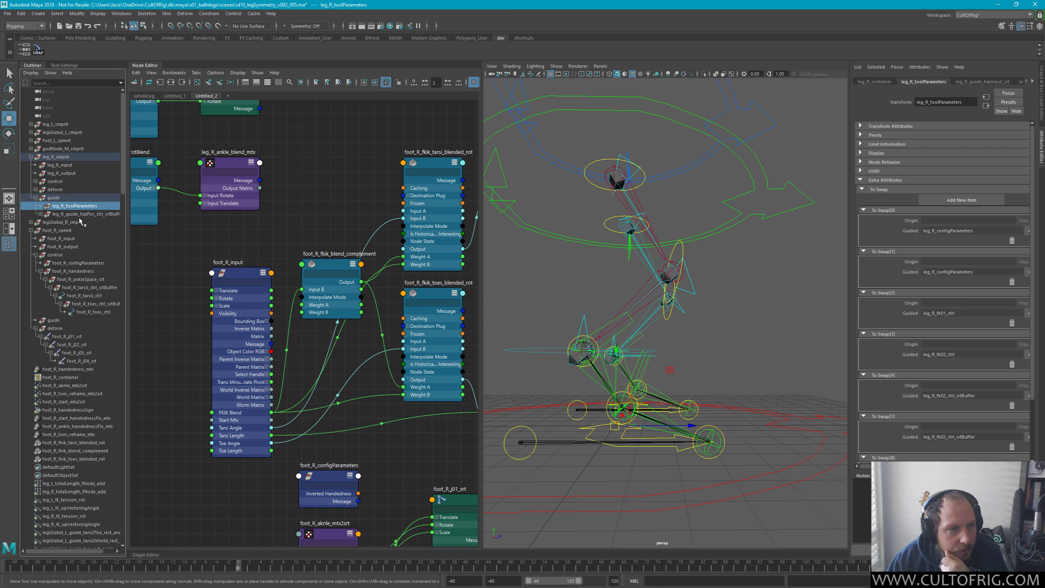
click(40, 214)
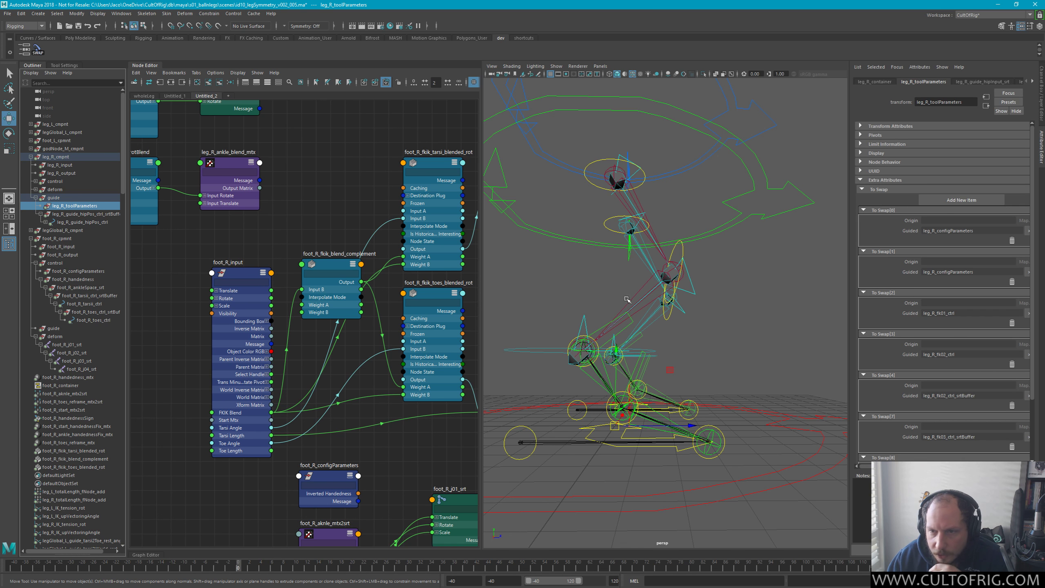
Examine the To Swap entries of leg_R_toolParameters and the nodes they reference
scroll(939, 289, down, 3)
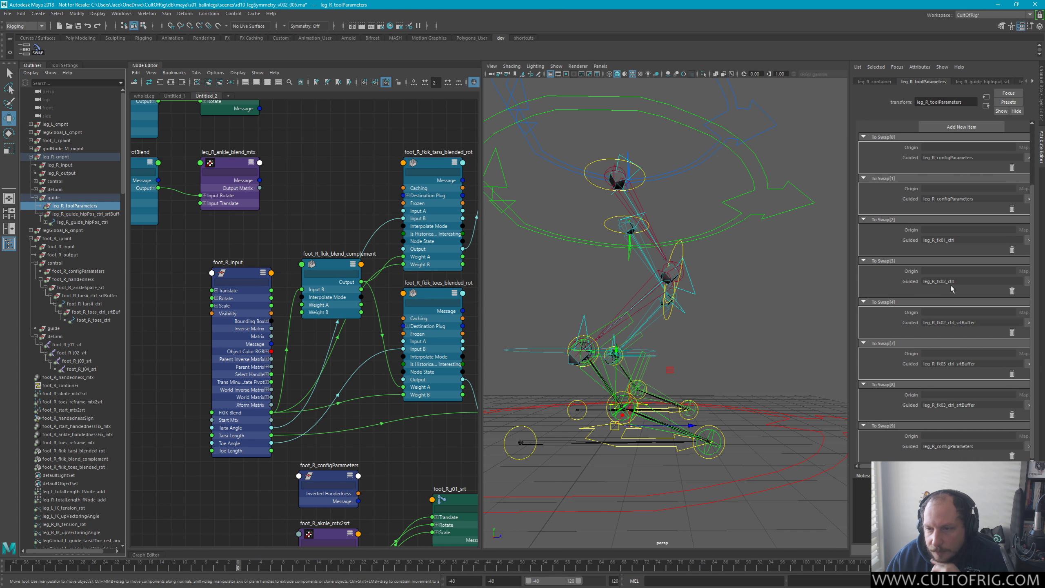
scroll(951, 286, up, 3)
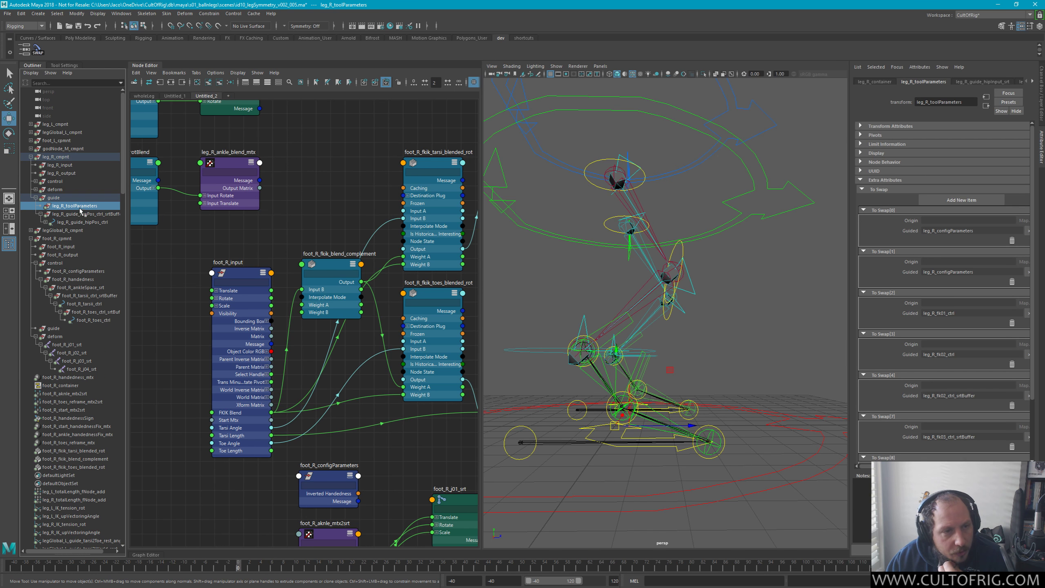
scroll(351, 253, down, 3)
scroll(348, 252, up, 1)
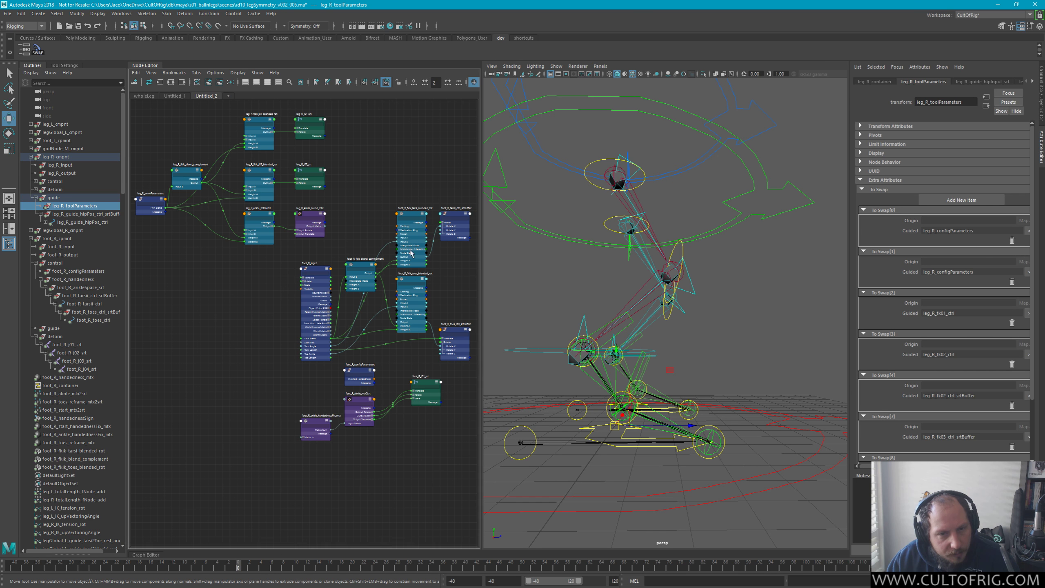
alt+middle_drag(450, 249, 374, 252)
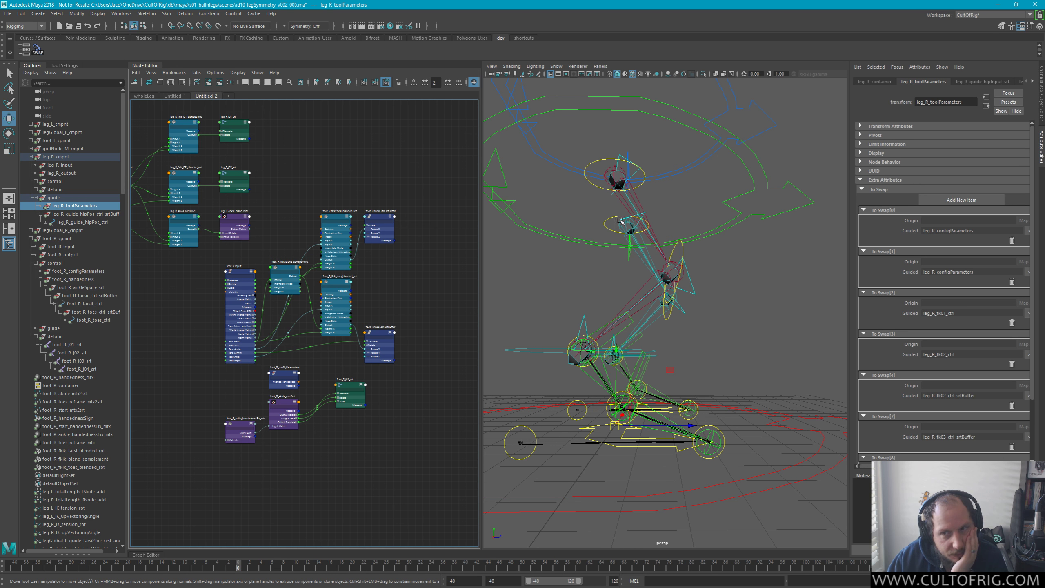
scroll(921, 311, down, 3)
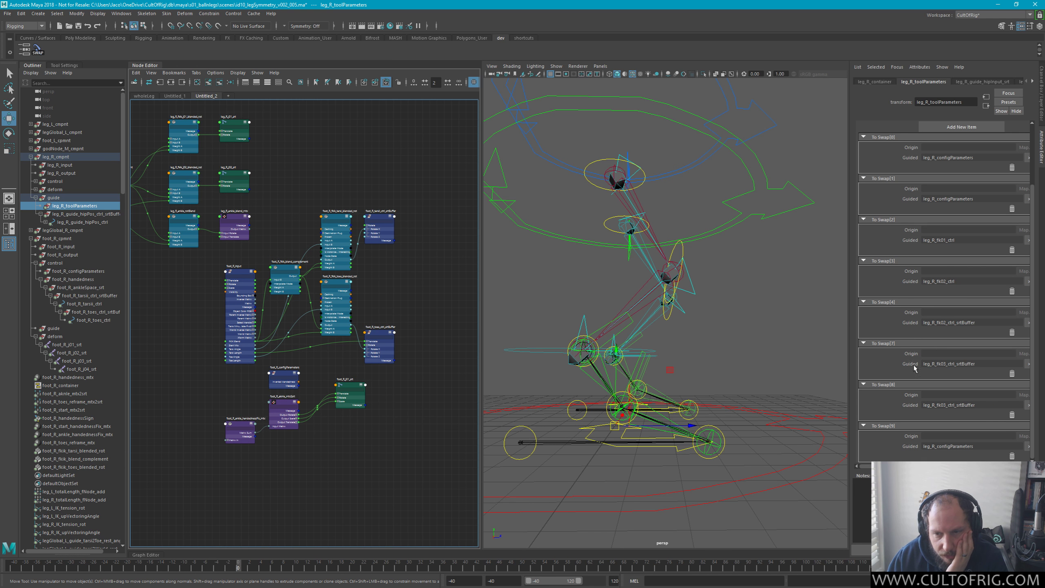
scroll(913, 321, up, 3)
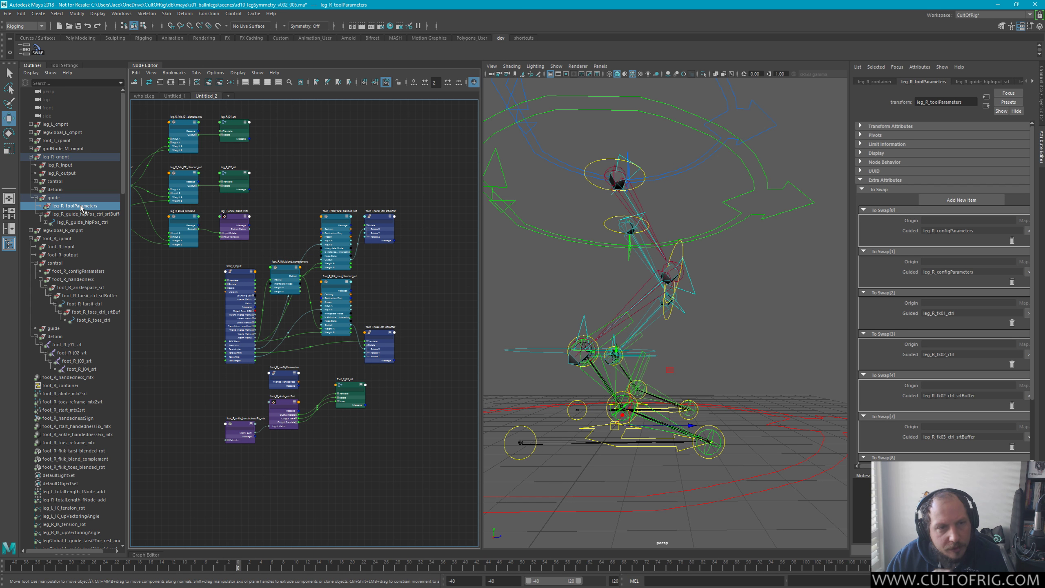
Bring leg_R_toolParameters into the node graph to inspect its To Delete and To Swap attributes, and remove it from the graph
middle_drag(81, 208, 384, 164)
scroll(398, 177, up, 3)
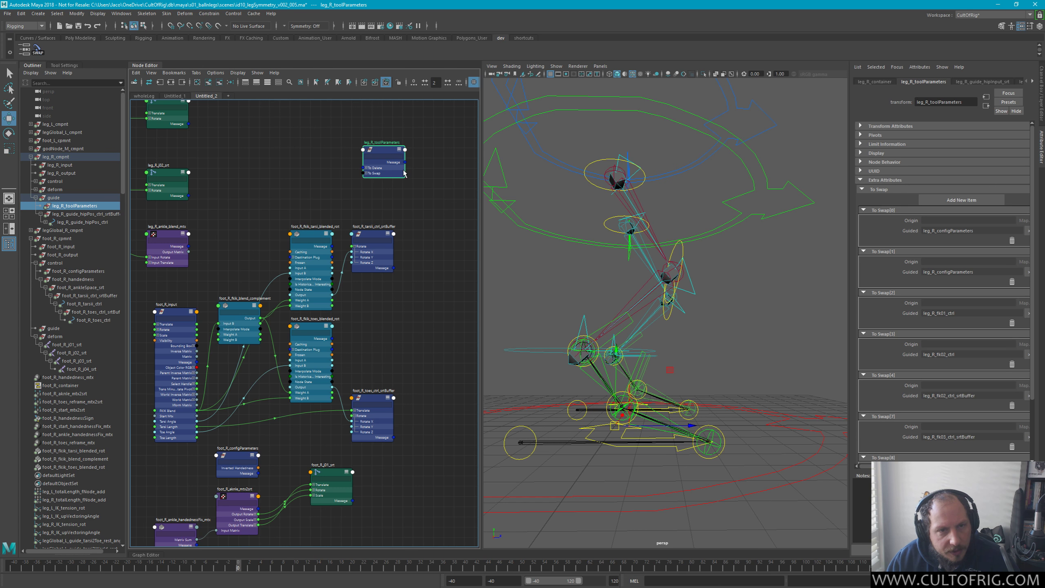
scroll(403, 173, up, 3)
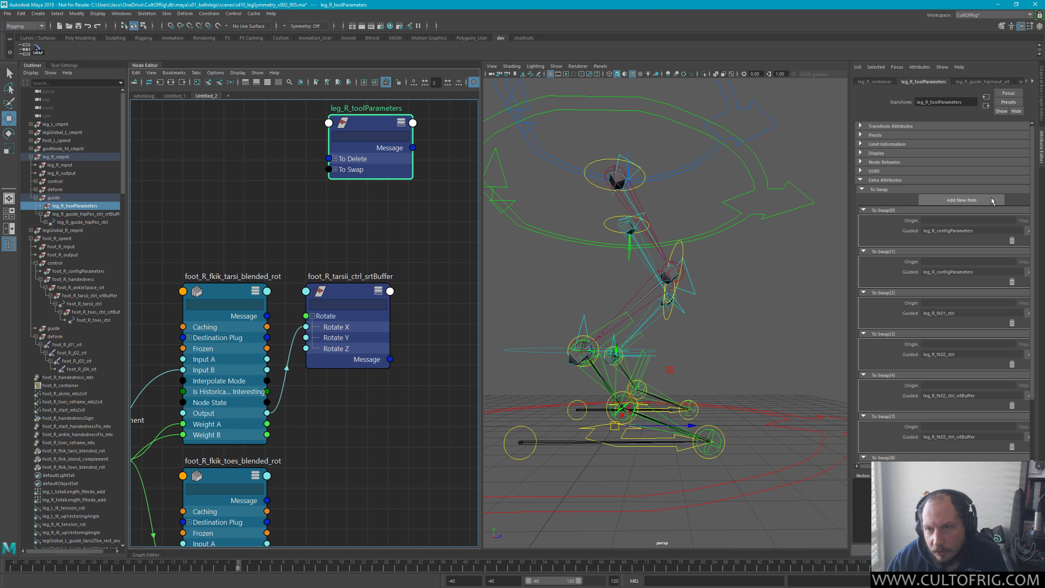
click(872, 190)
click(885, 188)
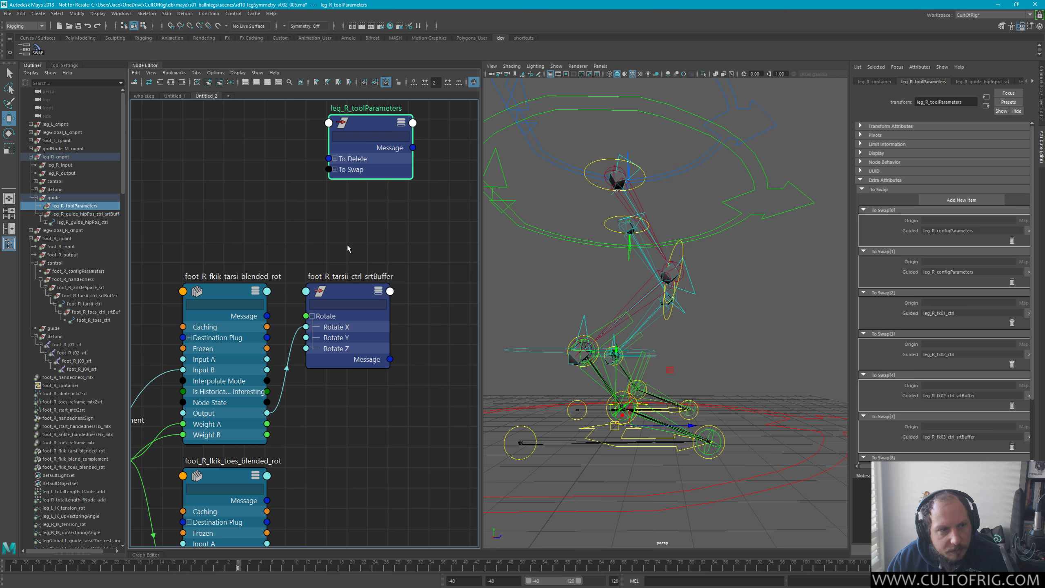
scroll(37, 249, down, 3)
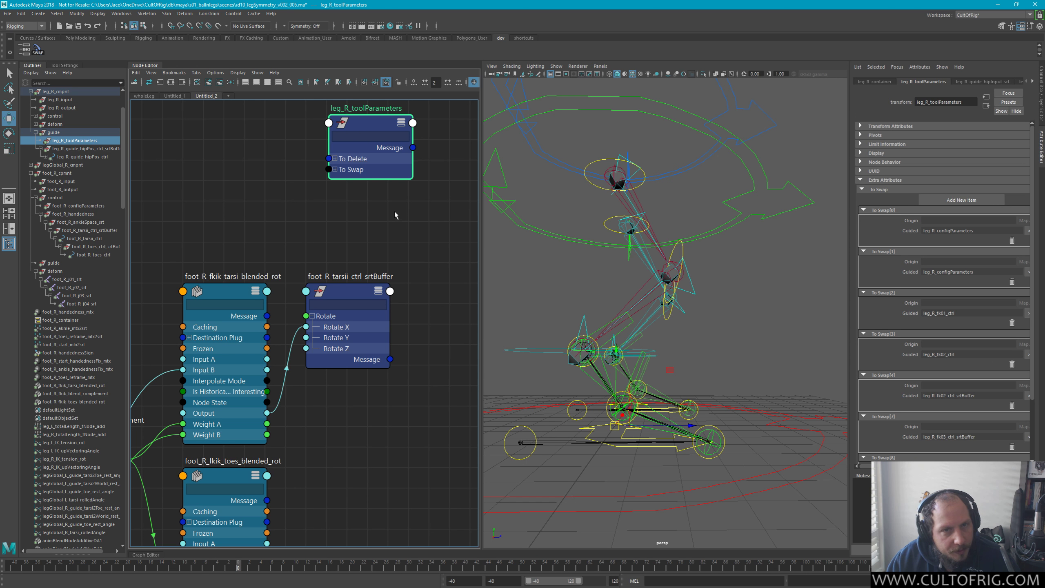
key(alt+Delete)
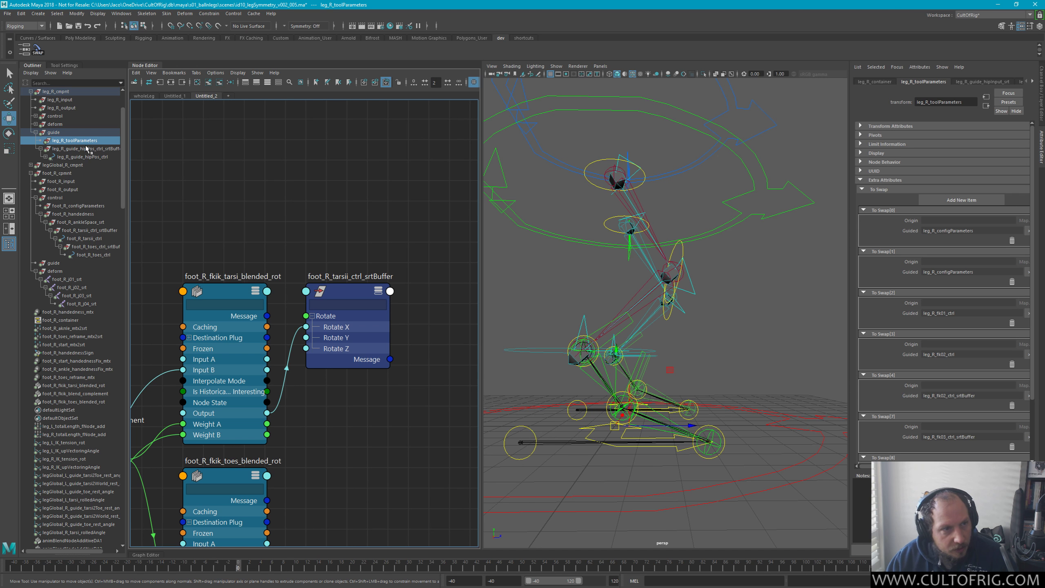
Duplicate leg_R_toolParameters and parent the copy under the right foot component's guide group
key(ctrl+d)
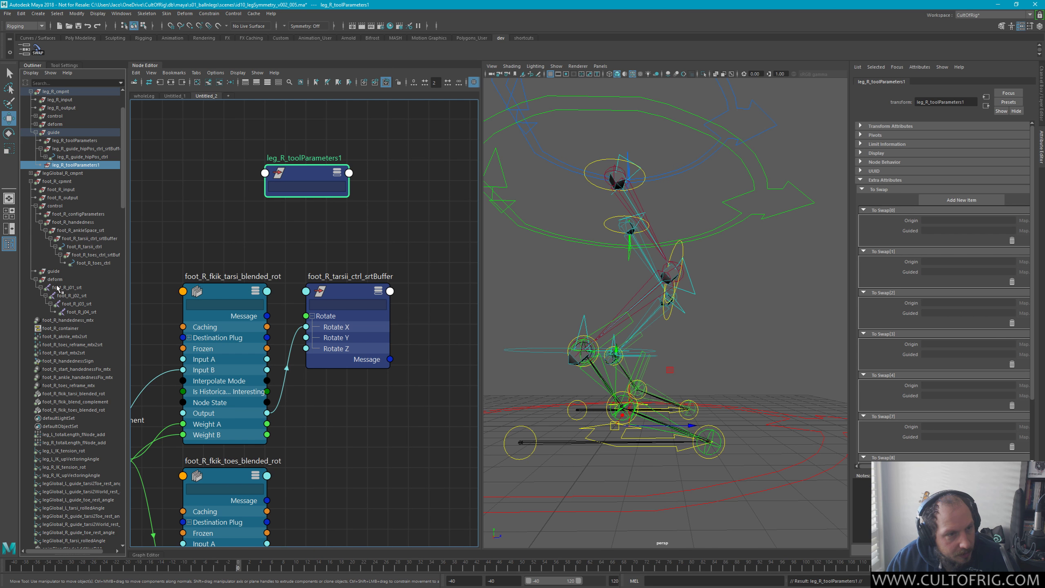
ctrl+click(57, 272)
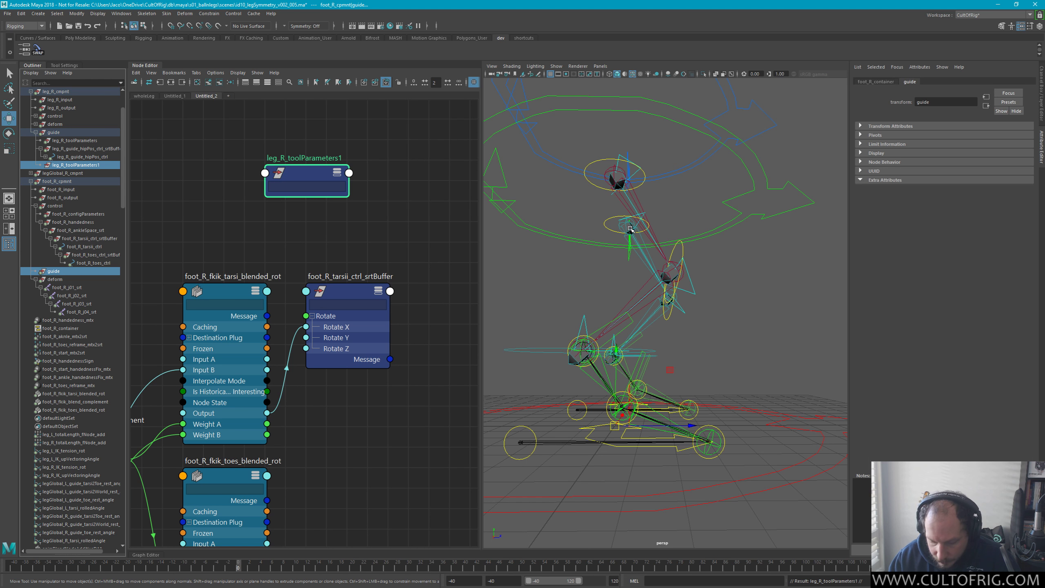
key(p)
click(36, 263)
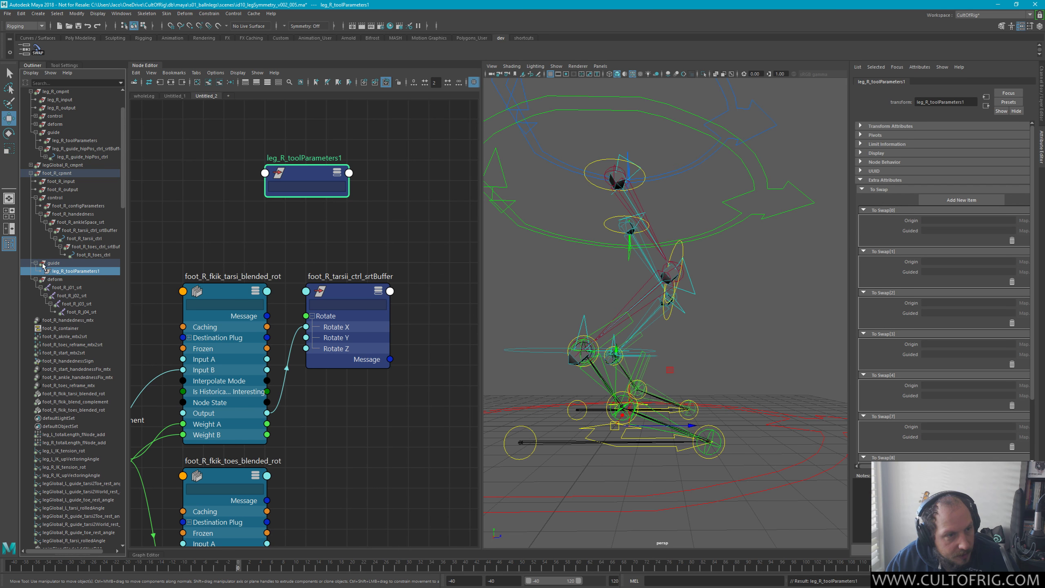
Rename the duplicated tool parameters node as foot_R_toolParameters
middle_drag(271, 229, 327, 243)
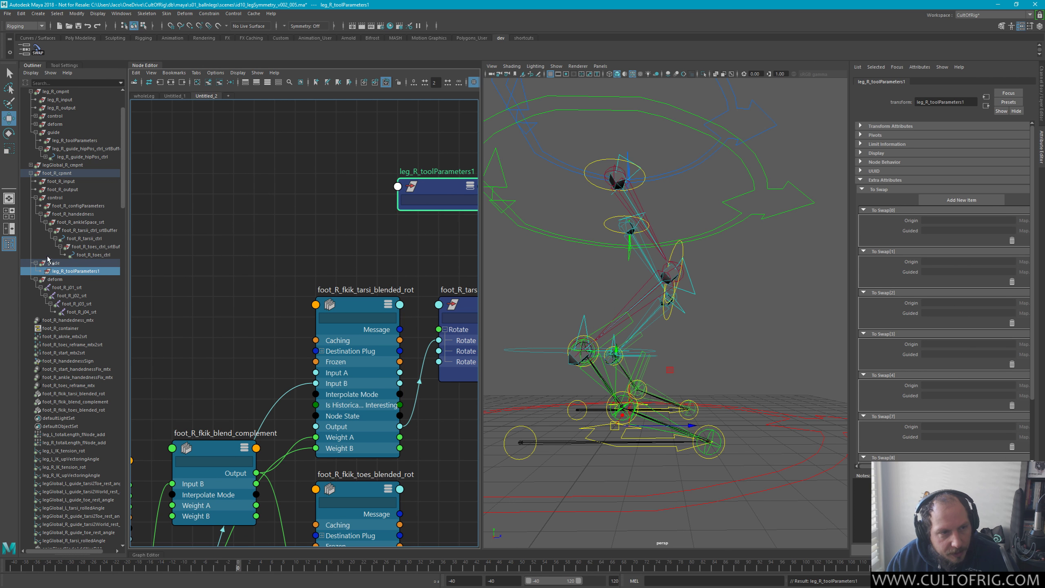
double_click(378, 172)
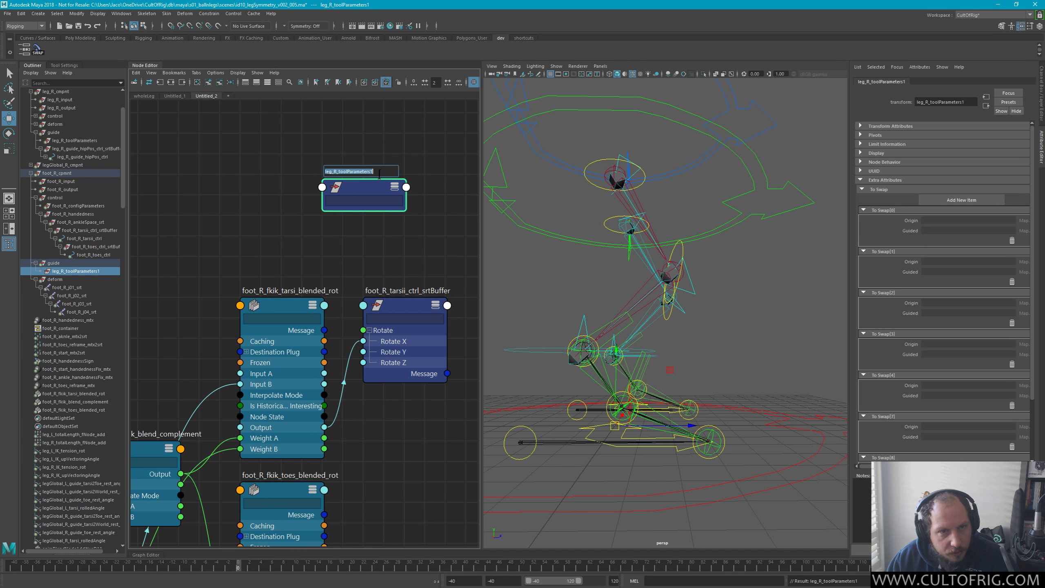
click(388, 171)
key(BackSpace)
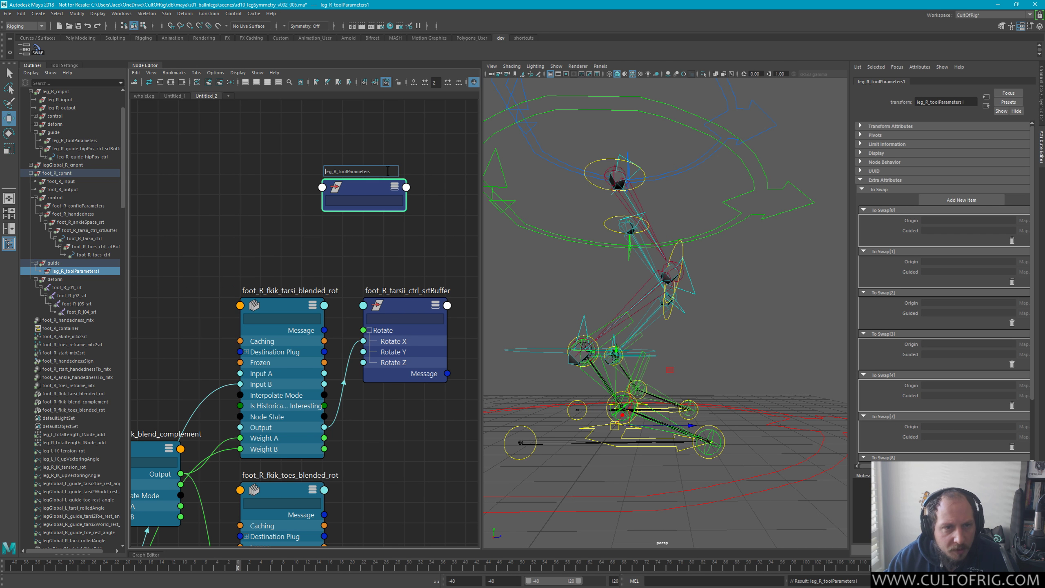
text(foot)
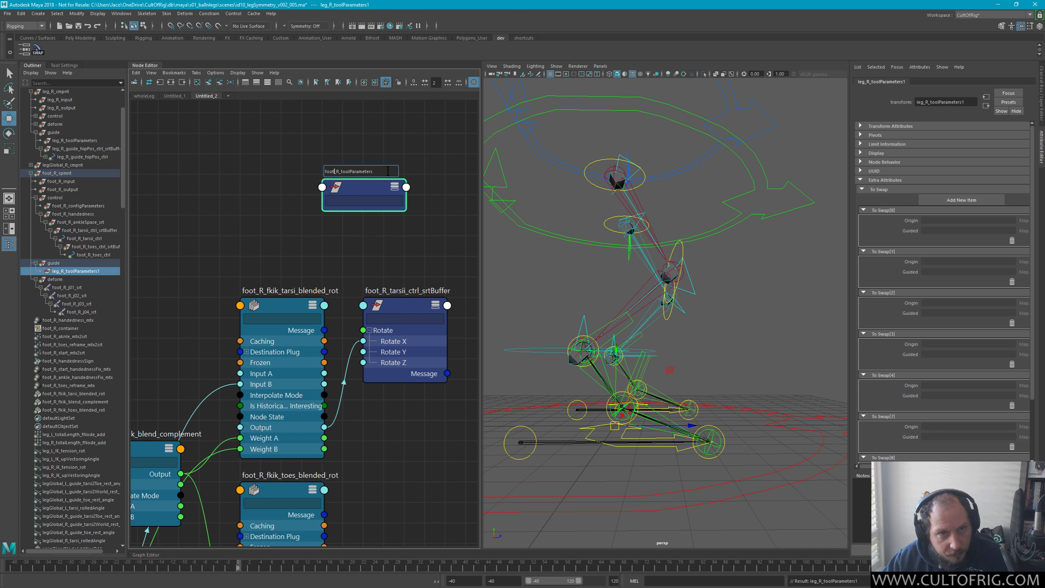
key(Return)
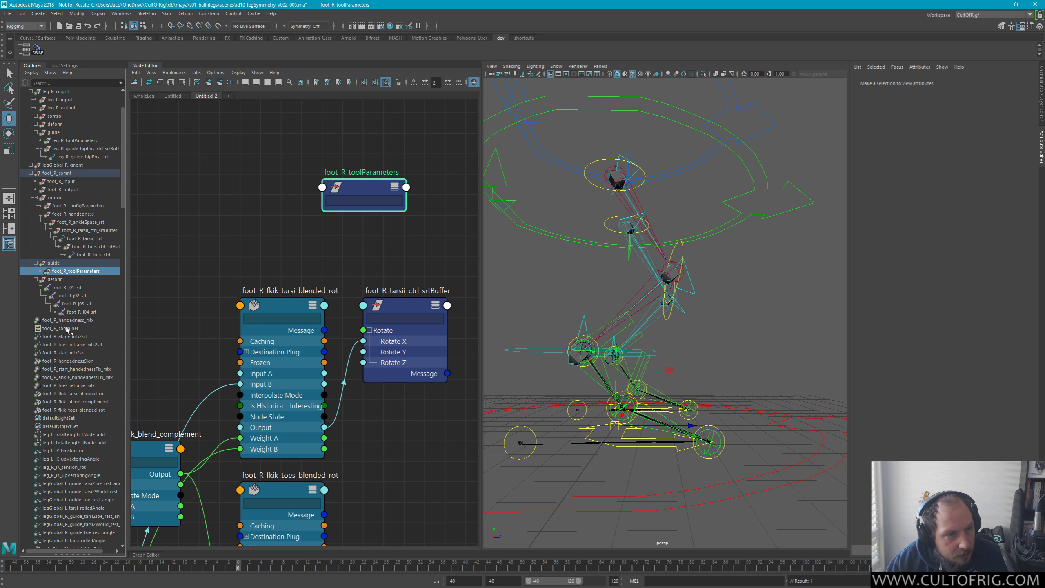
Show all attributes of foot_R_toolParameters in the node graph and move the node clear of foot_R_tarsii_ctrl_srtBuffer
click(276, 244)
click(368, 198)
key(3)
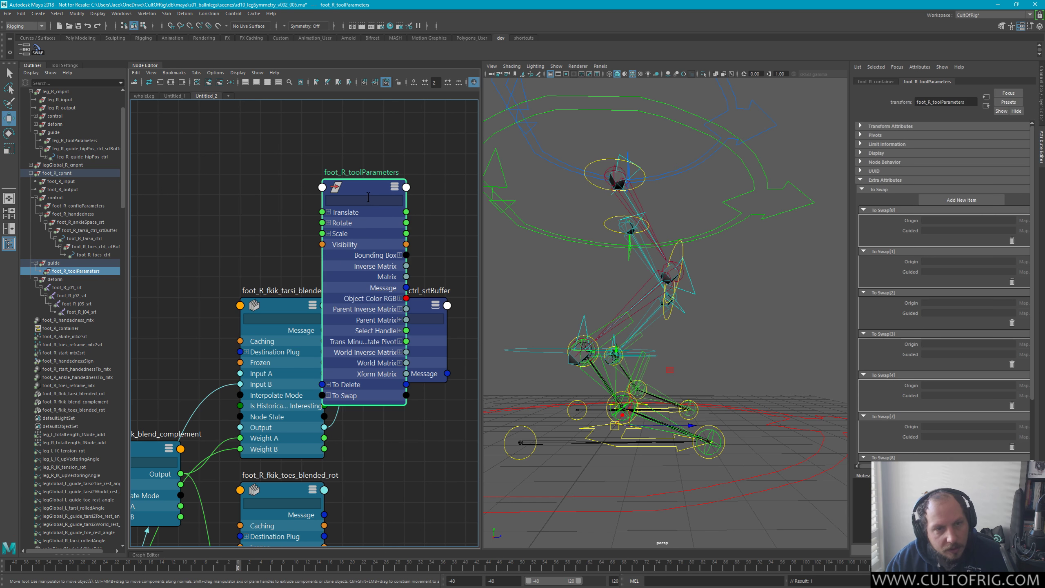
drag(355, 191, 396, 144)
alt+middle_drag(366, 189, 201, 176)
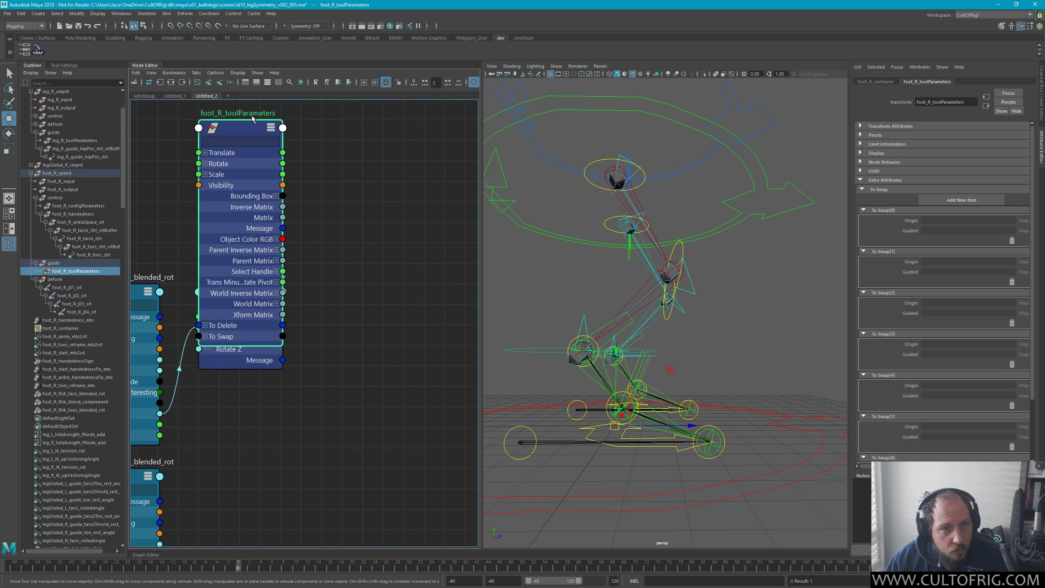
drag(238, 128, 411, 127)
Inspect the To Delete entries of foot_R_toolParameters in the graph and expand its To Swap array
click(369, 326)
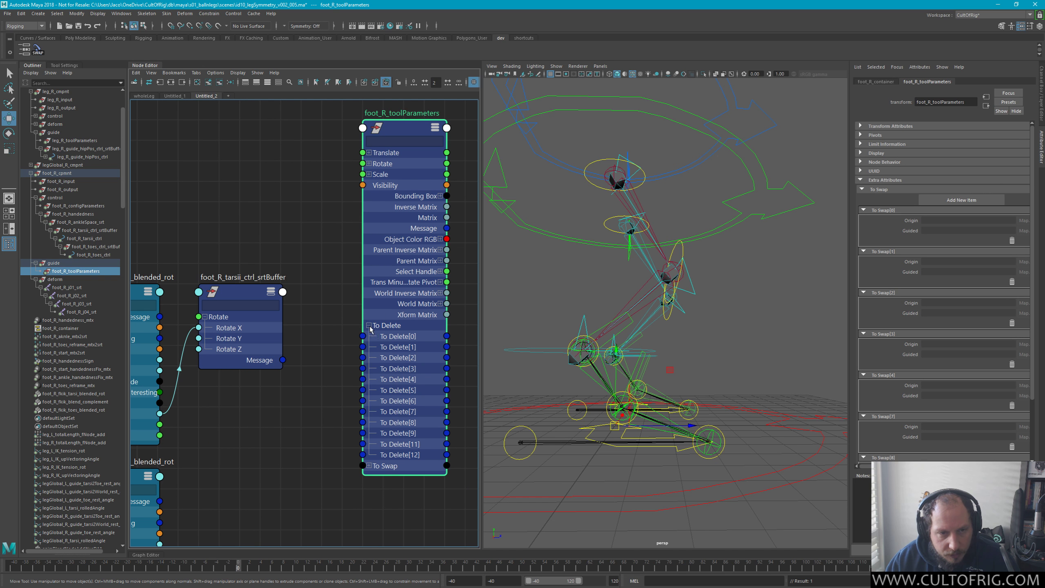
click(370, 325)
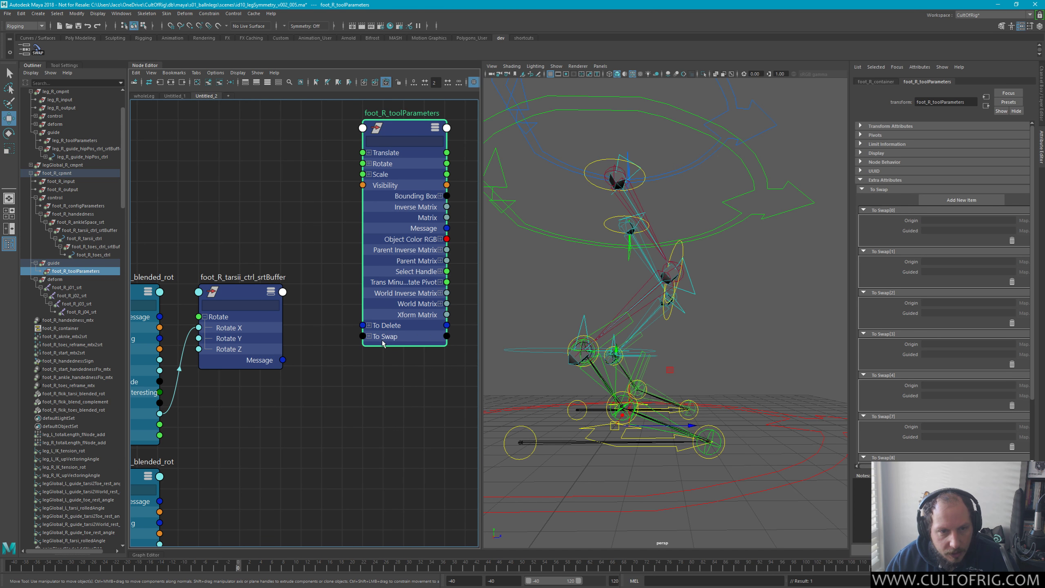
drag(383, 344, 362, 344)
click(349, 336)
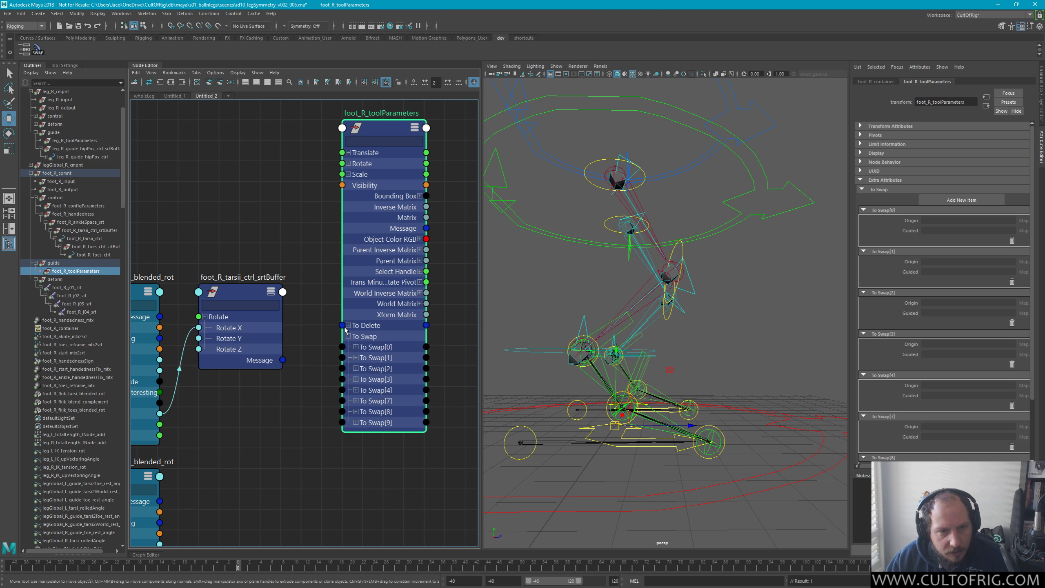
click(348, 326)
click(349, 325)
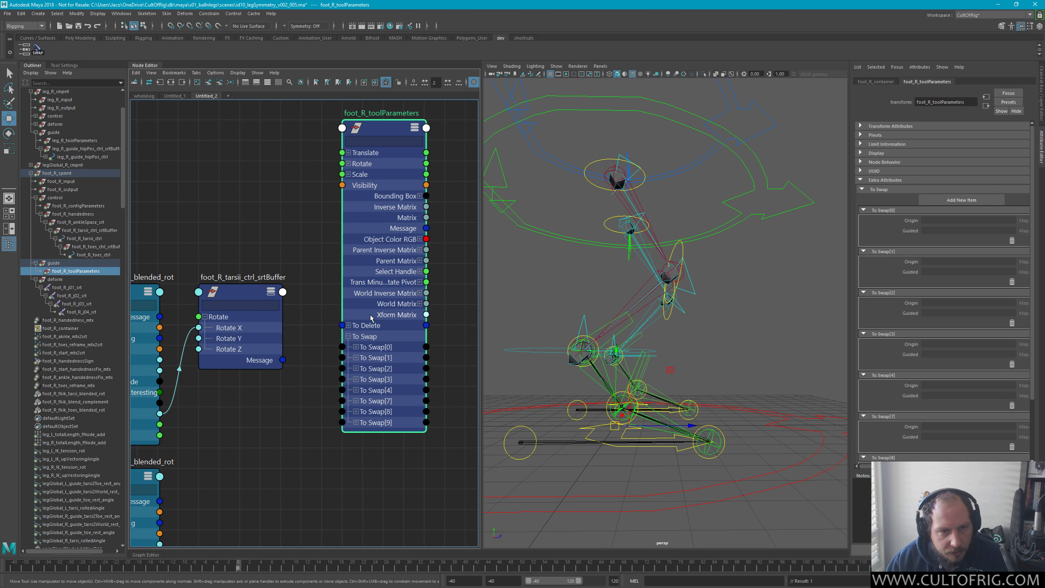
Delete the To Swap entries 2, 3, 4, 7 and 8 from foot_R_toolParameters
middle_drag(290, 266, 357, 235)
scroll(314, 254, down, 2)
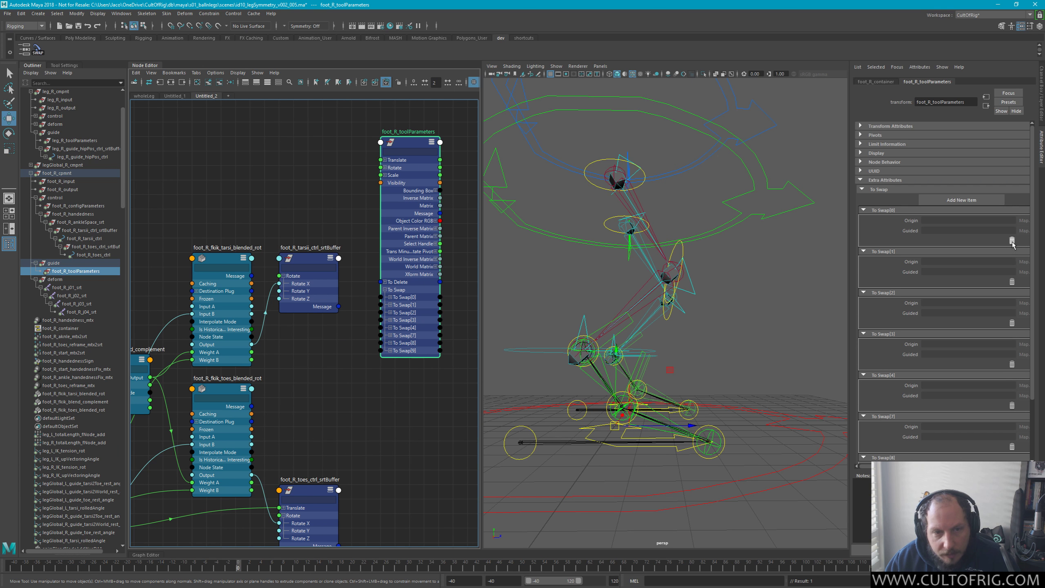
click(1012, 321)
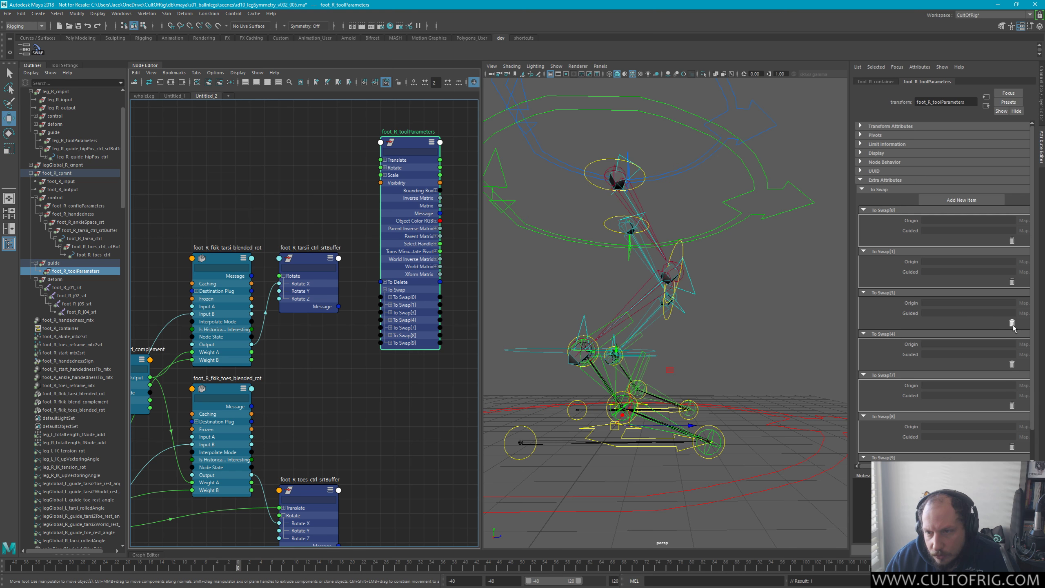
click(1013, 324)
click(1012, 325)
click(1013, 324)
Delete the To Swap[9] entry from foot_R_toolParameters and expand To Swap[0] and To Swap[1] in the node graph
click(1012, 325)
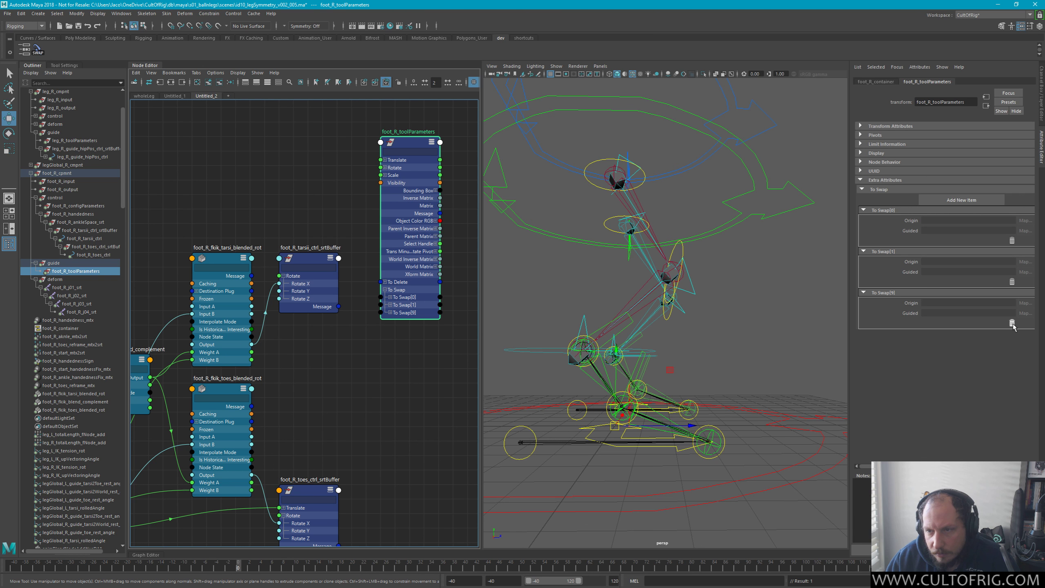
click(1013, 325)
alt+middle_drag(373, 356, 414, 295)
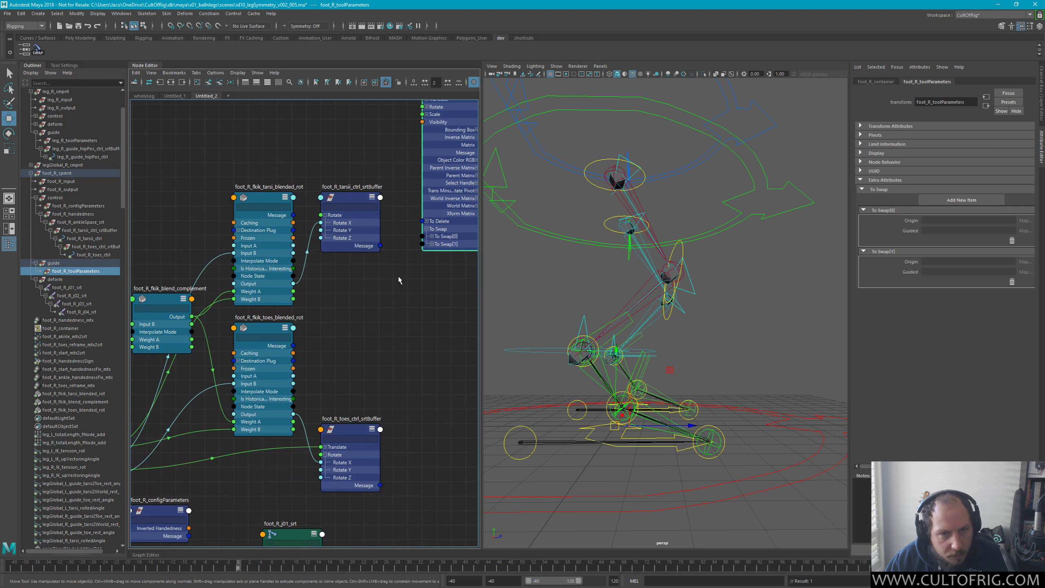
click(432, 237)
click(432, 260)
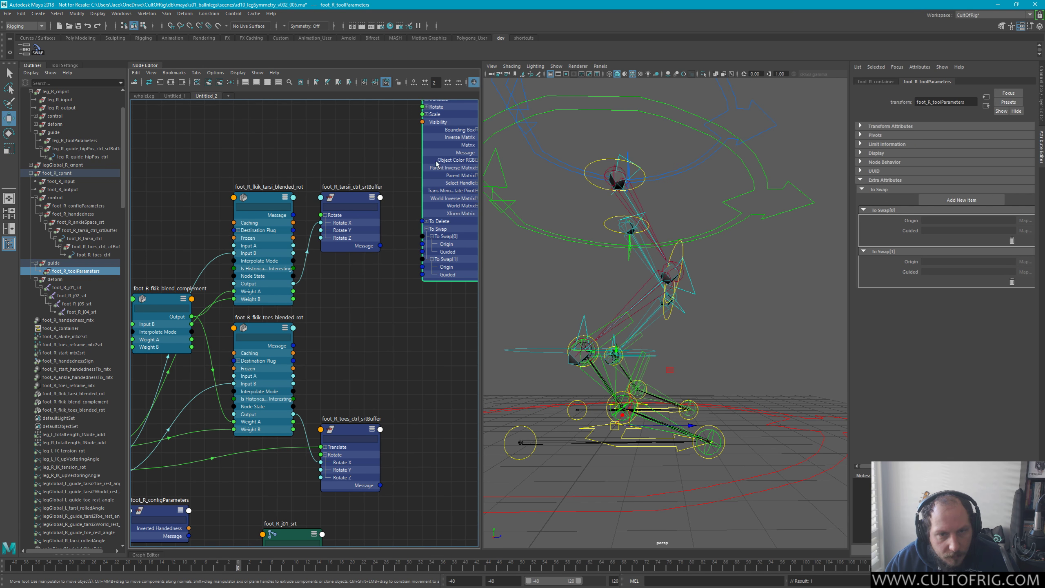
Connect Input A of foot_R_fkik_tarsi_blended_rot to the Guided attribute of To Swap[0] on foot_R_toolParameters
drag(446, 181, 175, 129)
alt+middle_drag(222, 163, 356, 226)
drag(314, 194, 393, 156)
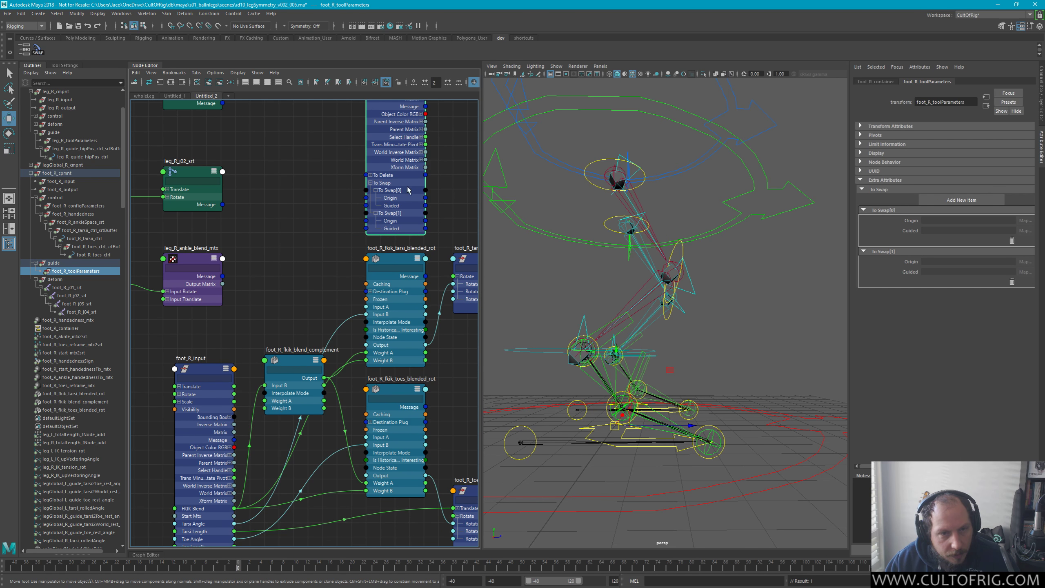
alt+middle_drag(409, 190, 332, 198)
drag(331, 197, 408, 182)
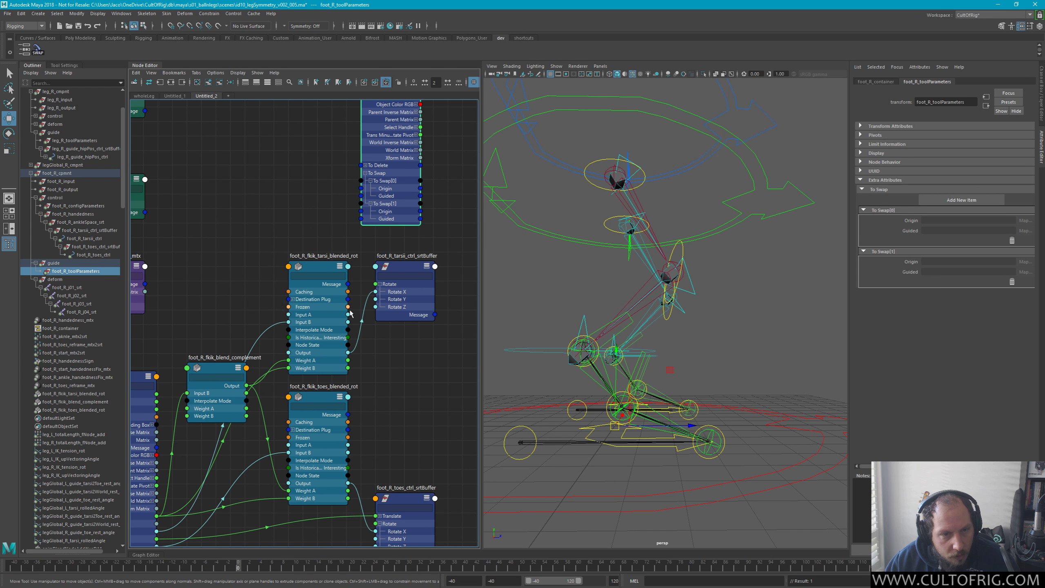
drag(350, 314, 361, 196)
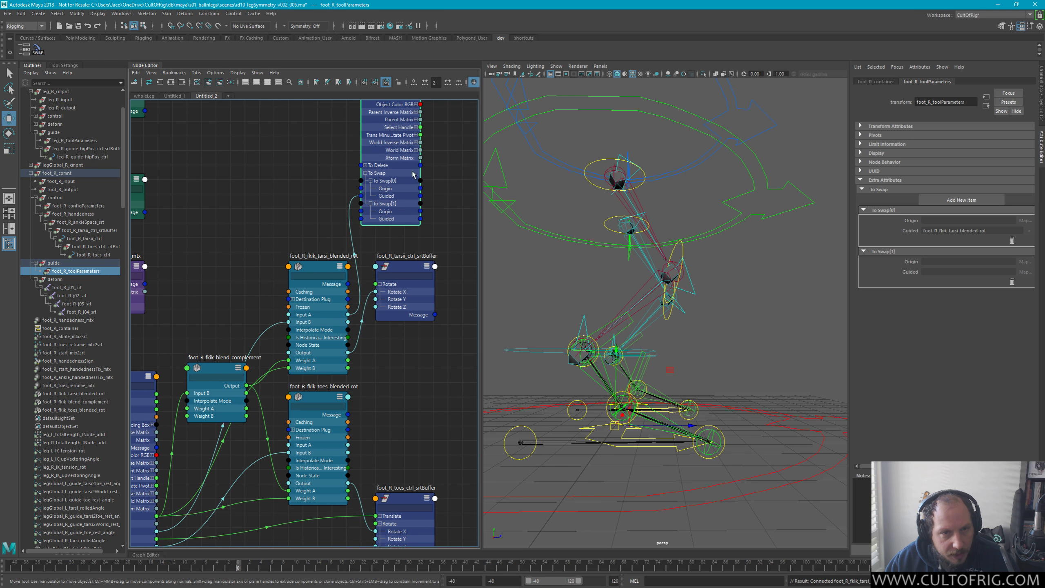
Connect foot_R_input's Tarsi Angle and Toe Angle to Input A of foot_R_fkik_tarsi_blended_rot and foot_R_fkik_toes_blended_rot respectively
drag(376, 143, 390, 134)
alt+middle_drag(323, 190, 343, 170)
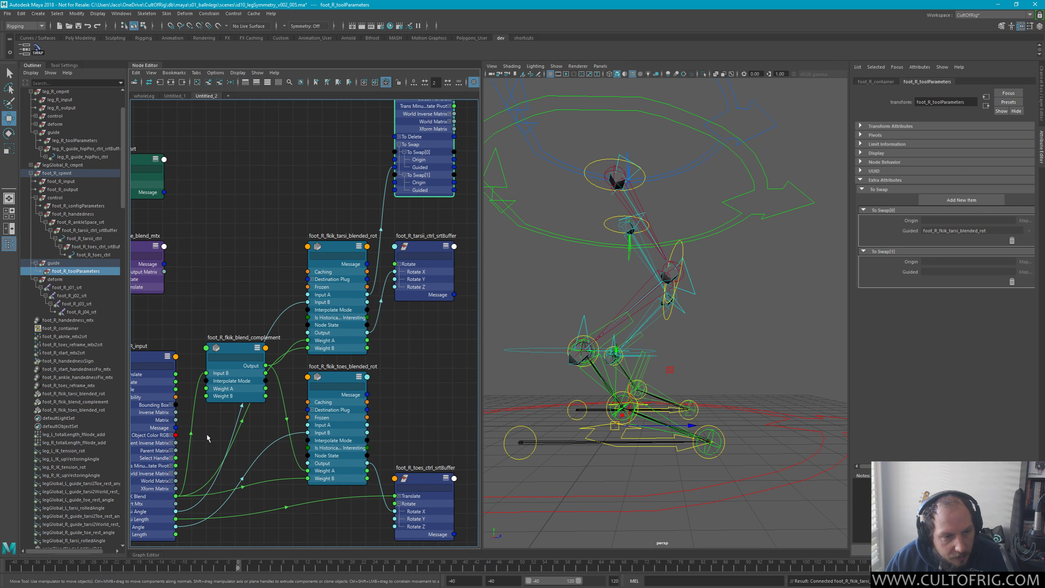
alt+middle_drag(207, 438, 282, 429)
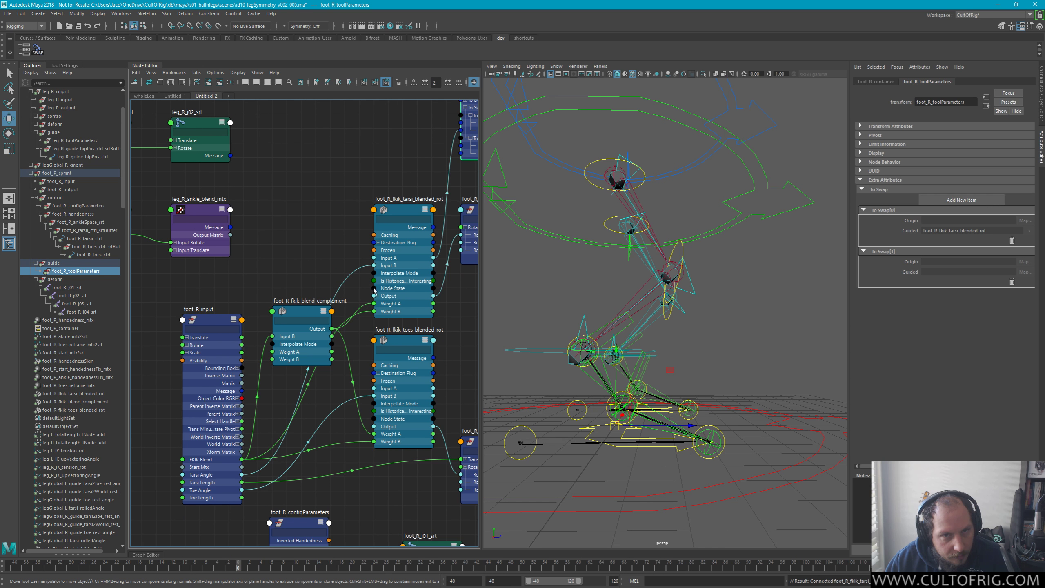
alt+middle_drag(459, 125, 421, 173)
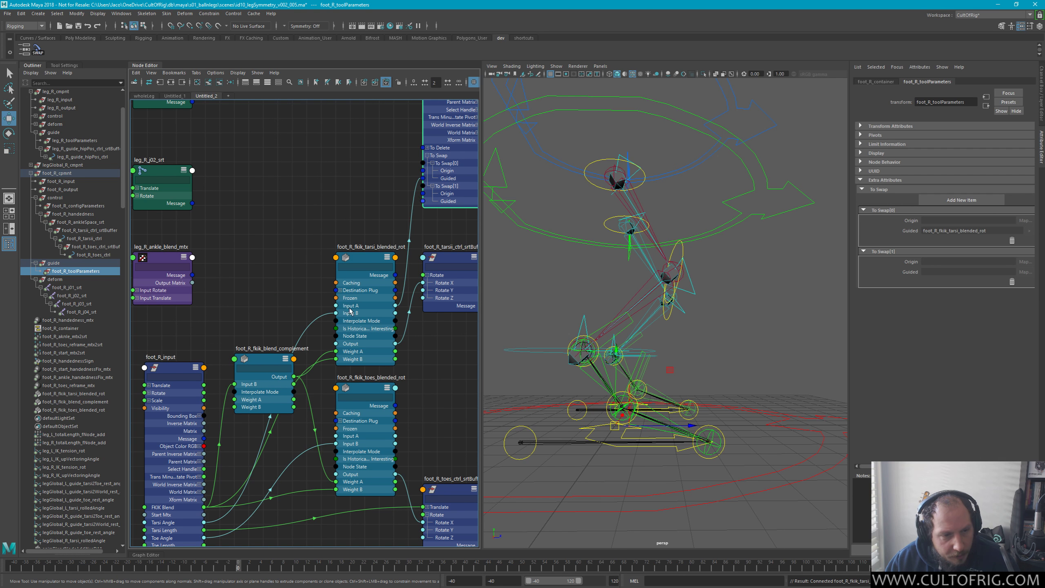
alt+middle_drag(239, 461, 245, 437)
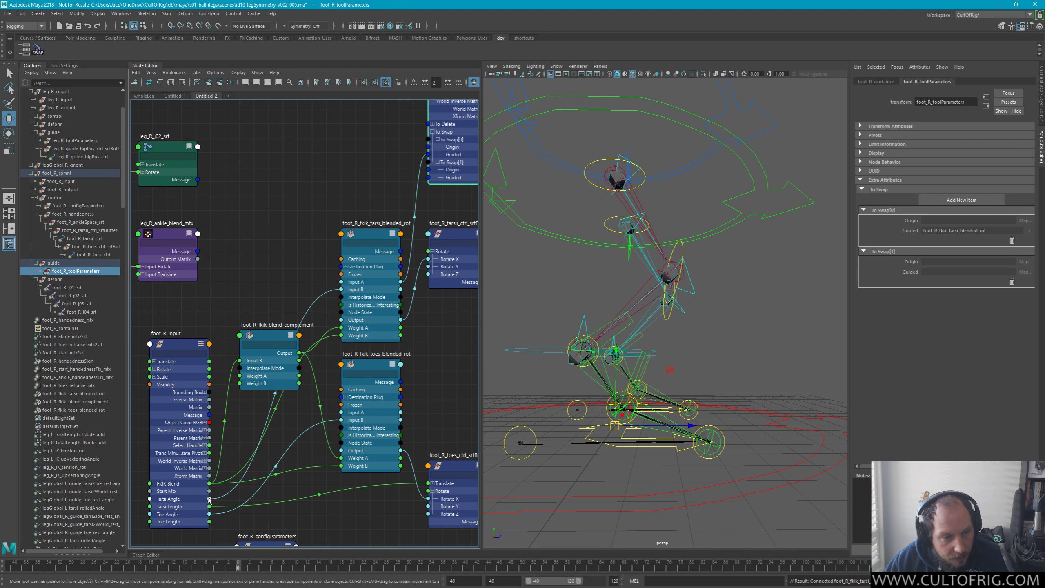
drag(209, 499, 341, 282)
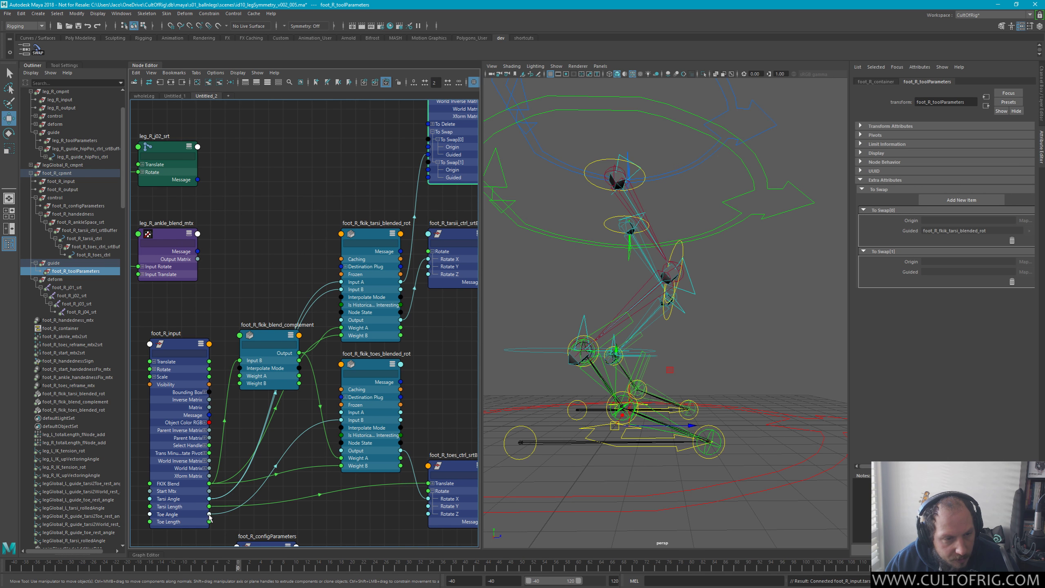
drag(209, 514, 342, 412)
Connect Input A of foot_R_fkik_toes_blended_rot to To Swap[1]'s Guided, placing foot_R_toolParameters beside the srtBuffer nodes
alt+middle_drag(355, 401, 261, 403)
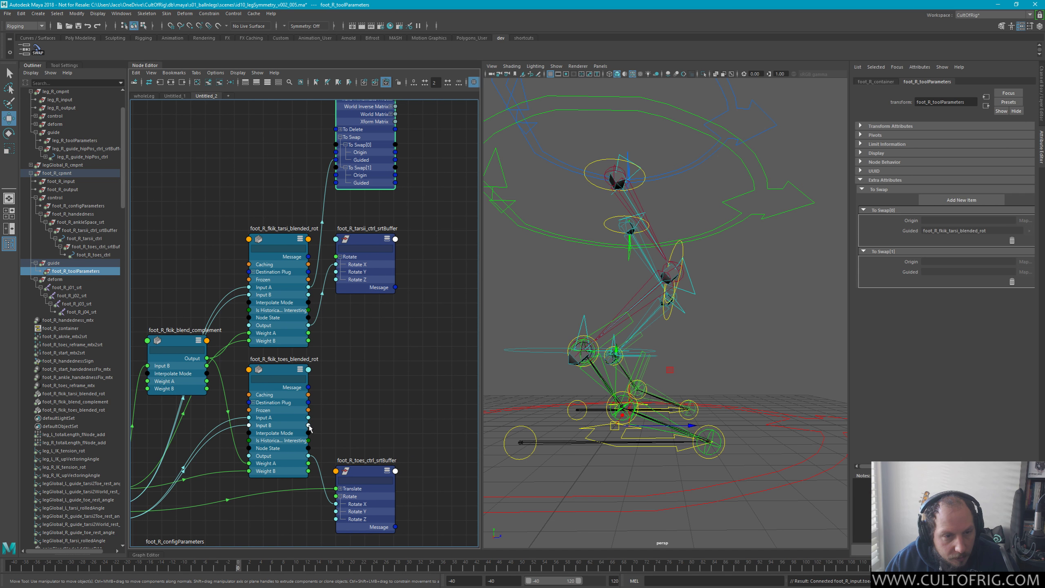
drag(308, 417, 450, 378)
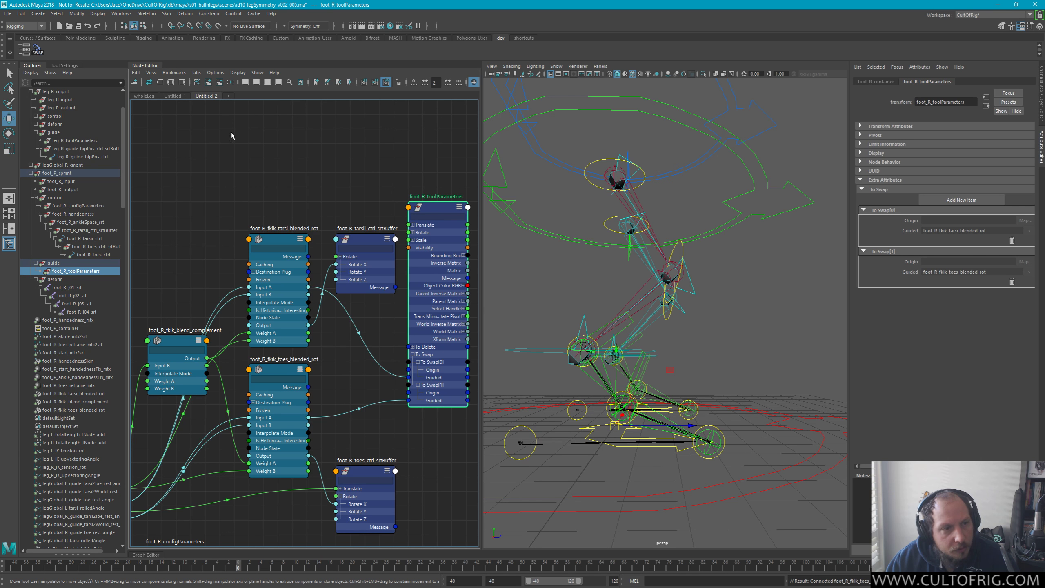
click(304, 147)
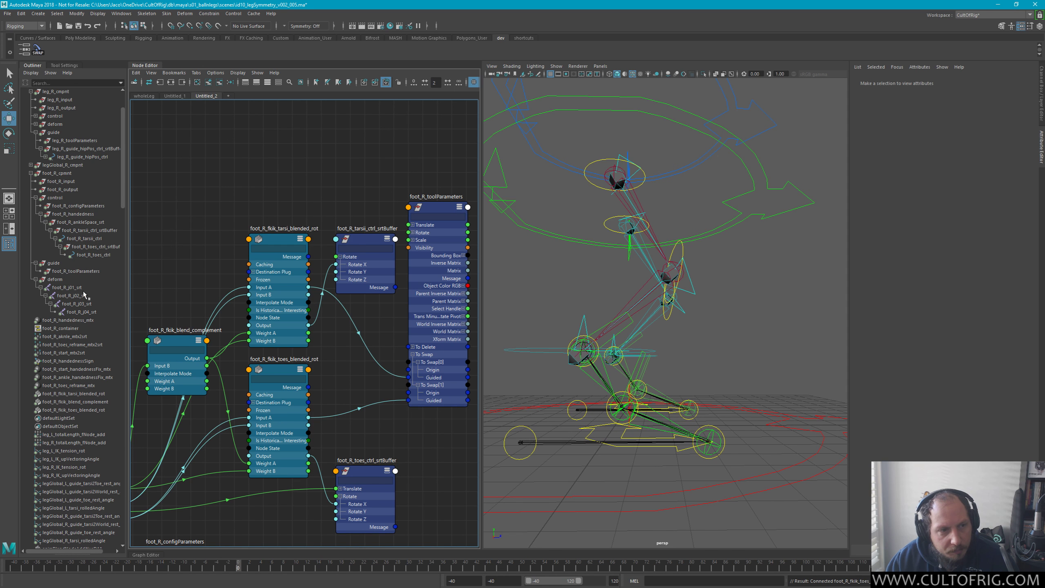
click(451, 217)
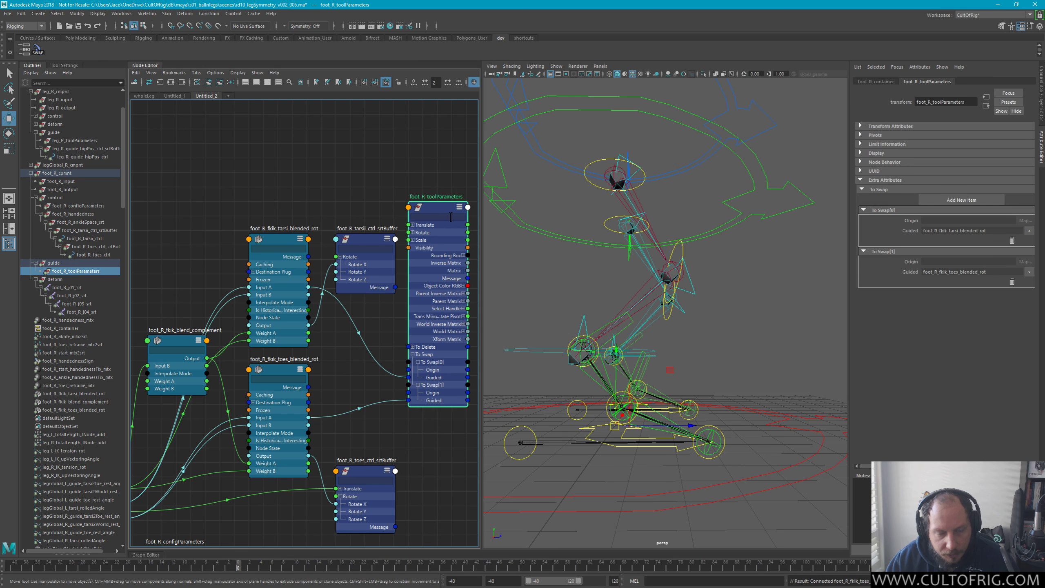
click(759, 286)
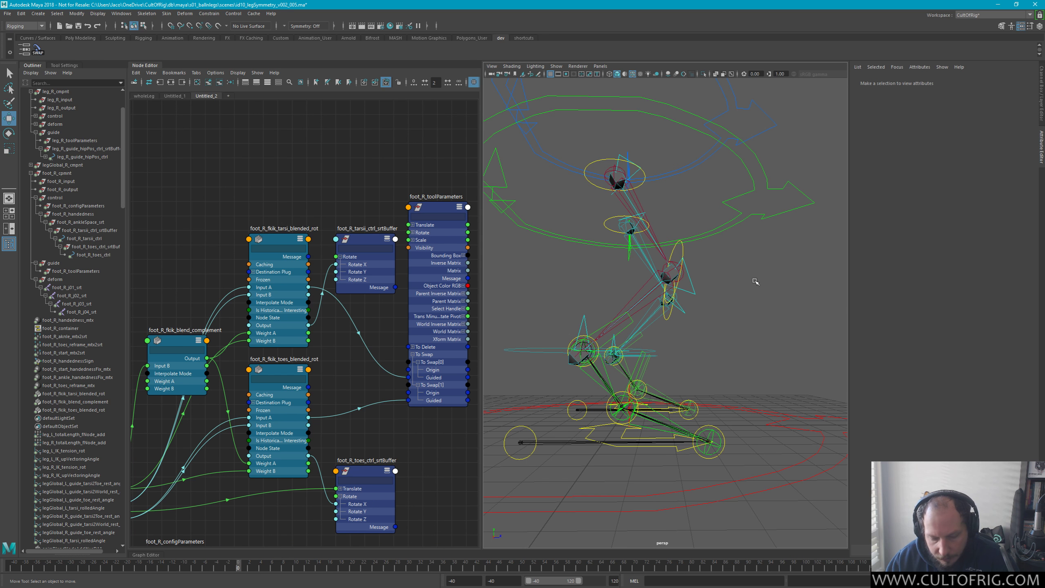
Save the scene, and save a new version of it as id10_legSymmetry_v002_006.ma
key(q)
key(ctrl+s)
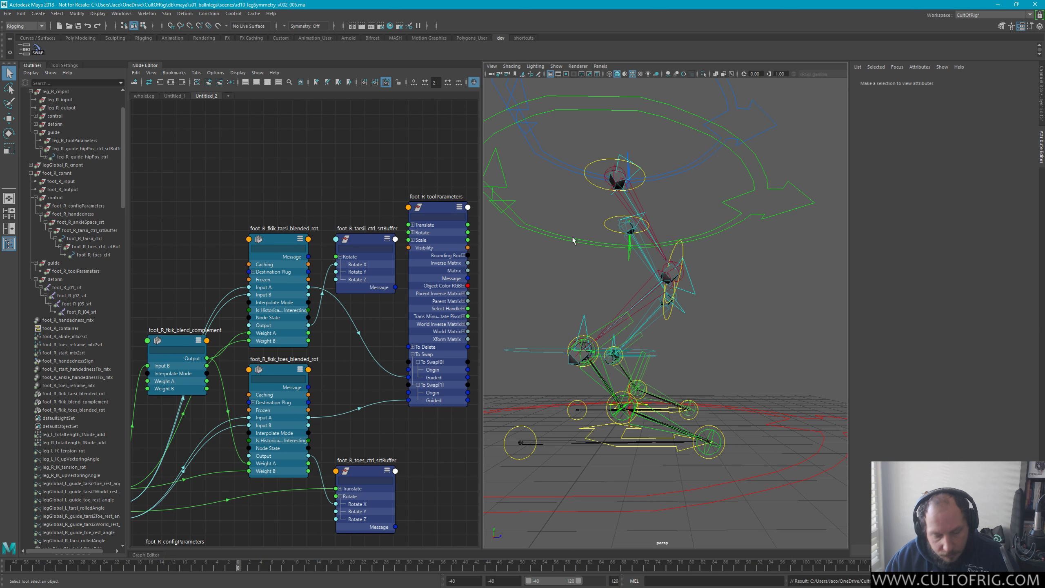
key(ctrl+shift+s)
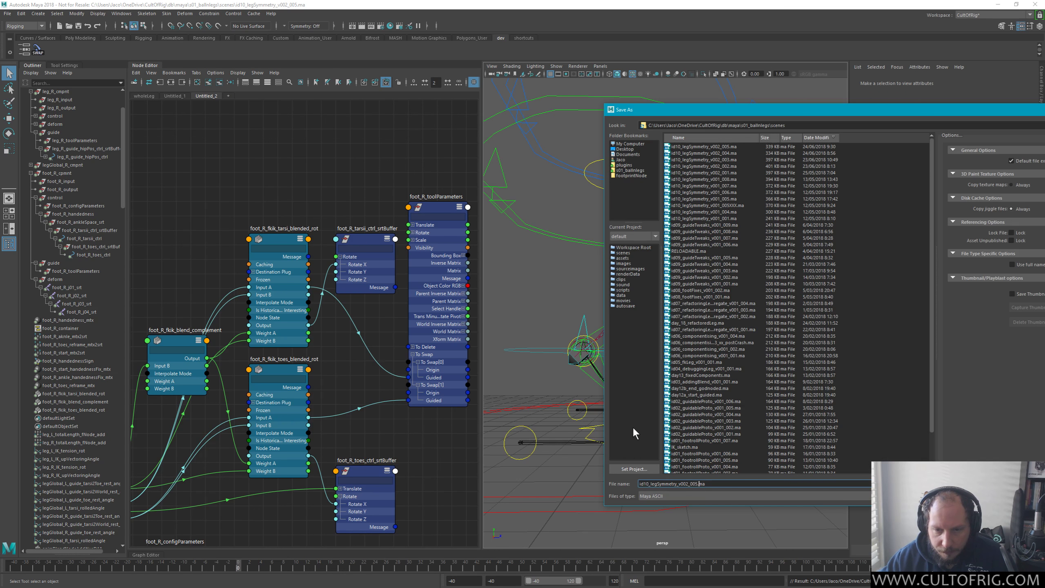
key(Left)
key(Delete)
text(6)
key(Return)
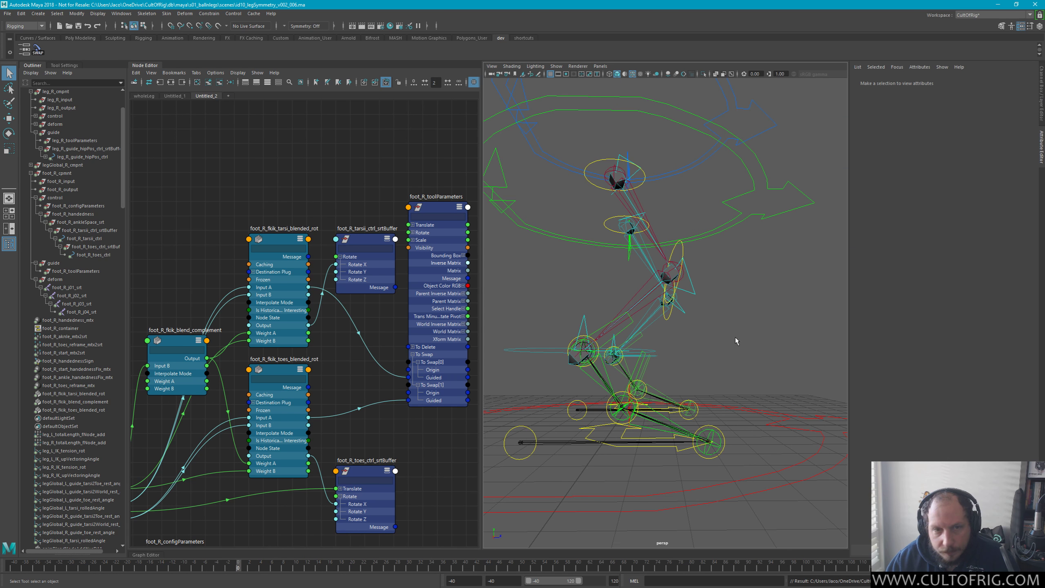
Test-move the right leg's guide controls legGlobal_R_guide_toe2Tarsi_ctrl and legGlobal_R_guide_ankle_ctrl, and undo the moves
alt+drag(583, 334, 699, 364)
click(588, 383)
key(w)
key(ctrl+z)
click(718, 359)
click(604, 407)
mouse_move(621, 406)
mouse_down()
mouse_move(646, 407)
mouse_move(630, 416)
mouse_move(622, 404)
mouse_up()
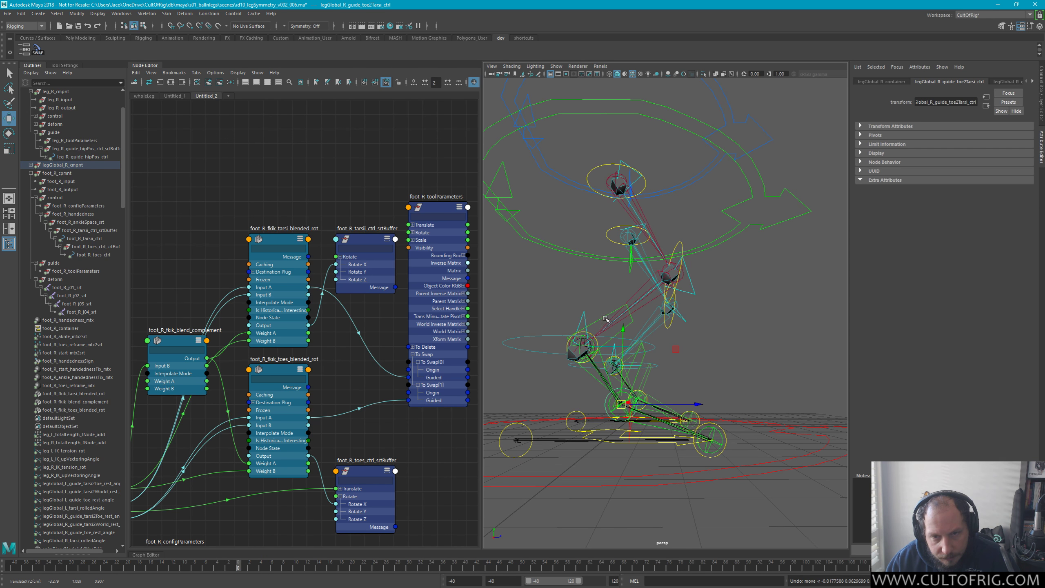
click(574, 347)
mouse_move(574, 347)
mouse_down()
mouse_move(599, 321)
mouse_move(568, 345)
mouse_up()
key(q)
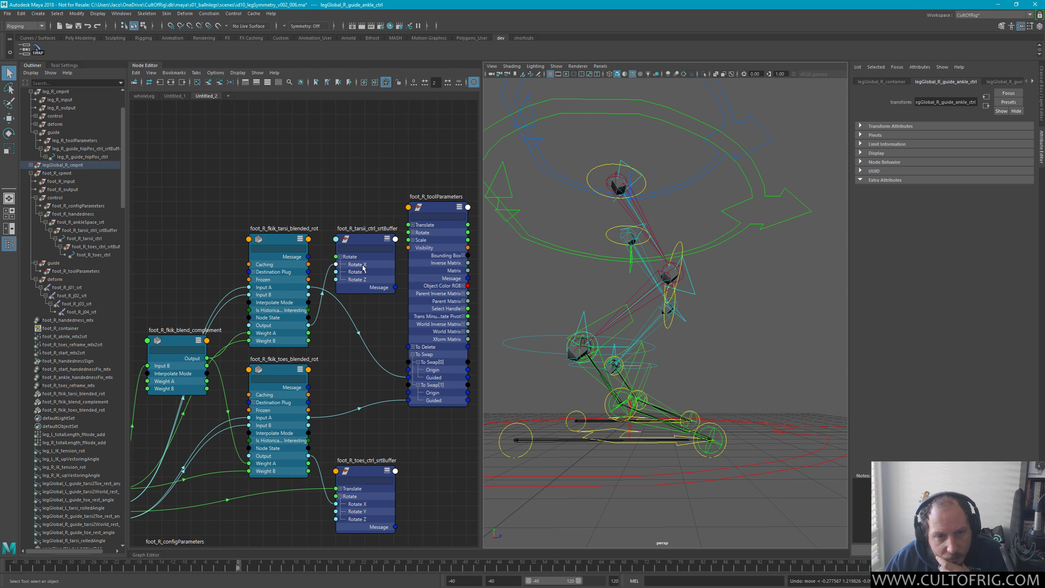
Examine the length, angle and FKIK Blend attributes of foot_R_input
scroll(363, 266, down, 1)
click(169, 314)
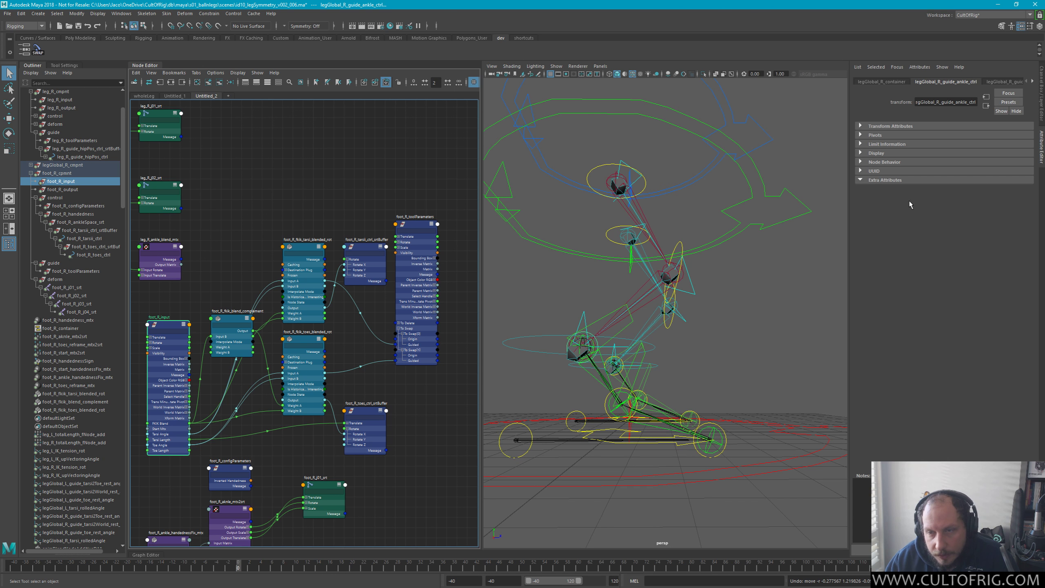
click(229, 257)
click(175, 325)
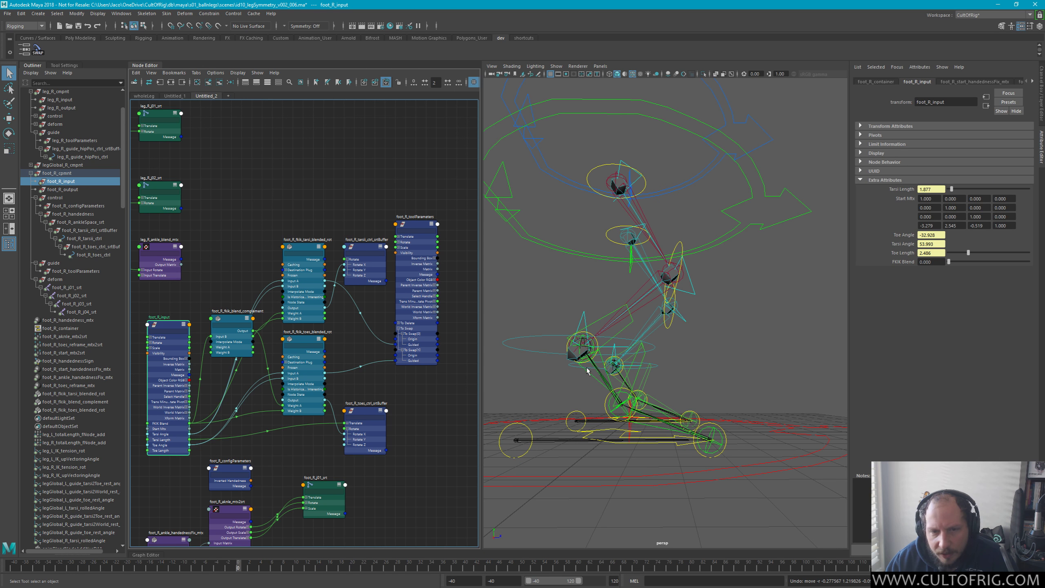
click(802, 363)
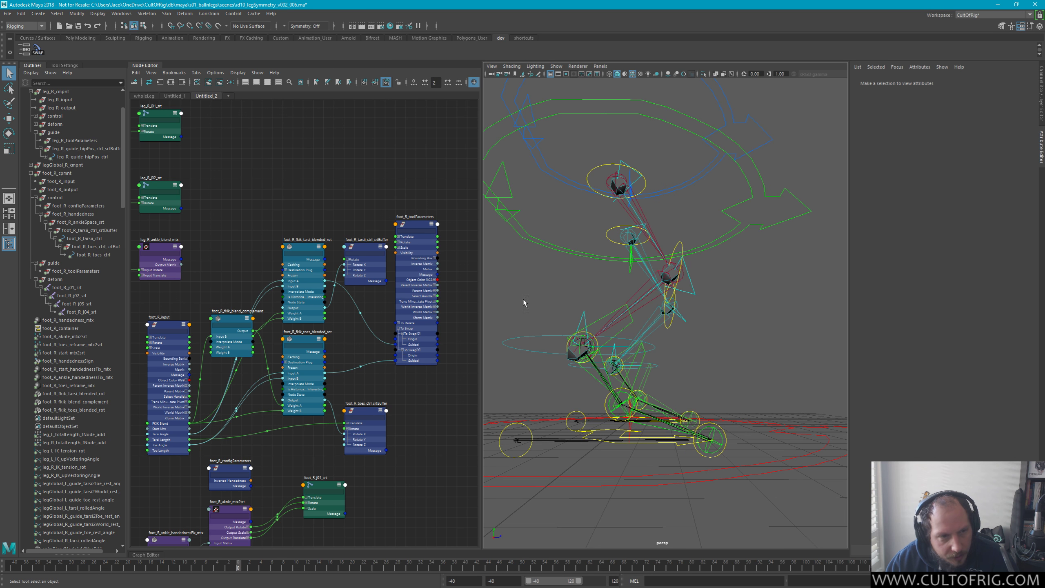
Move legGlobal_R_guide_toe2Tarsi_ctrl once more to test the foot's response, and undo the move
click(609, 408)
key(w)
drag(608, 408, 685, 376)
key(ctrl+z)
key(ctrl+z)
key(ctrl+z)
key(ctrl+z)
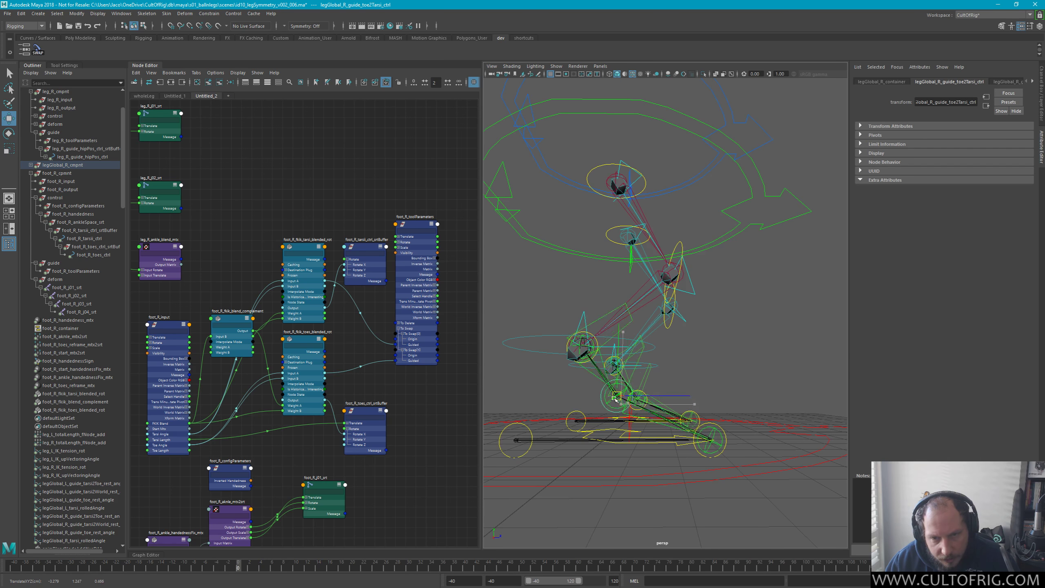
key(q)
click(750, 348)
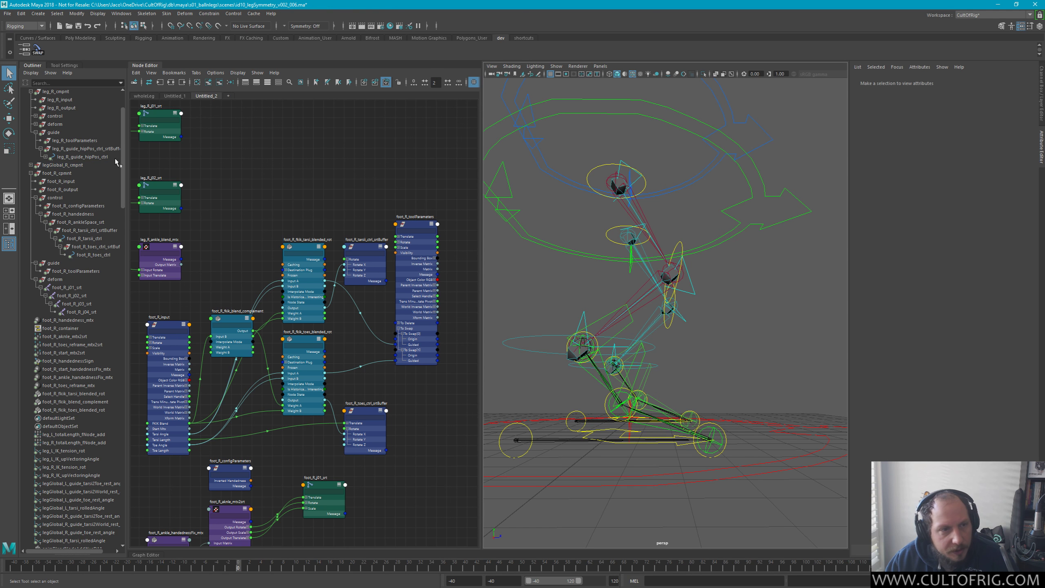
Try the guidance swap tool on foot_R_tarsii_ctrl, test-move legGlobal_R_guide_toe2Tarsi_ctrl, and undo both the move and the swap
click(589, 318)
click(38, 50)
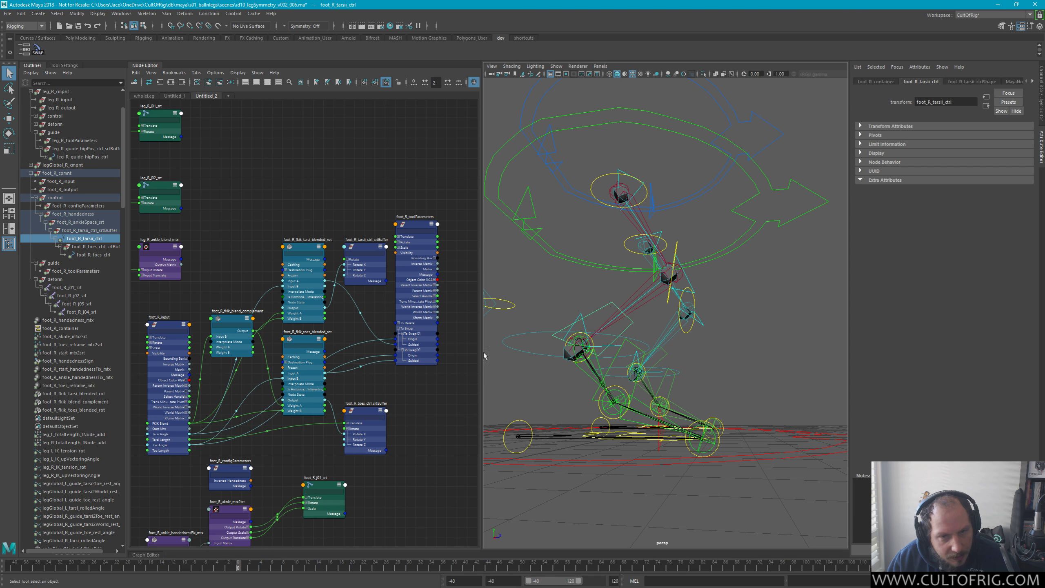
click(611, 411)
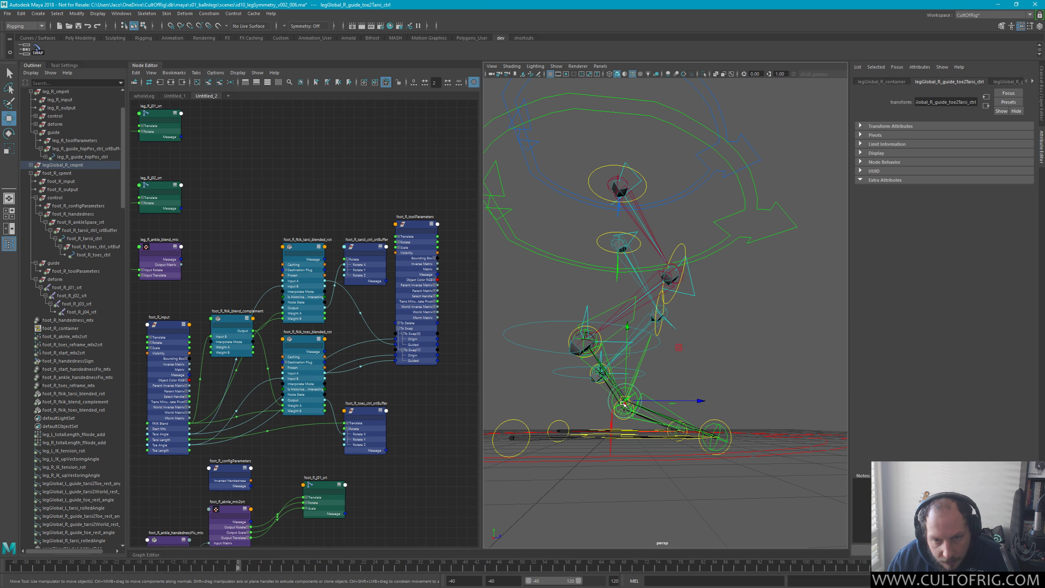
key(w)
drag(592, 414, 741, 379)
key(ctrl+z)
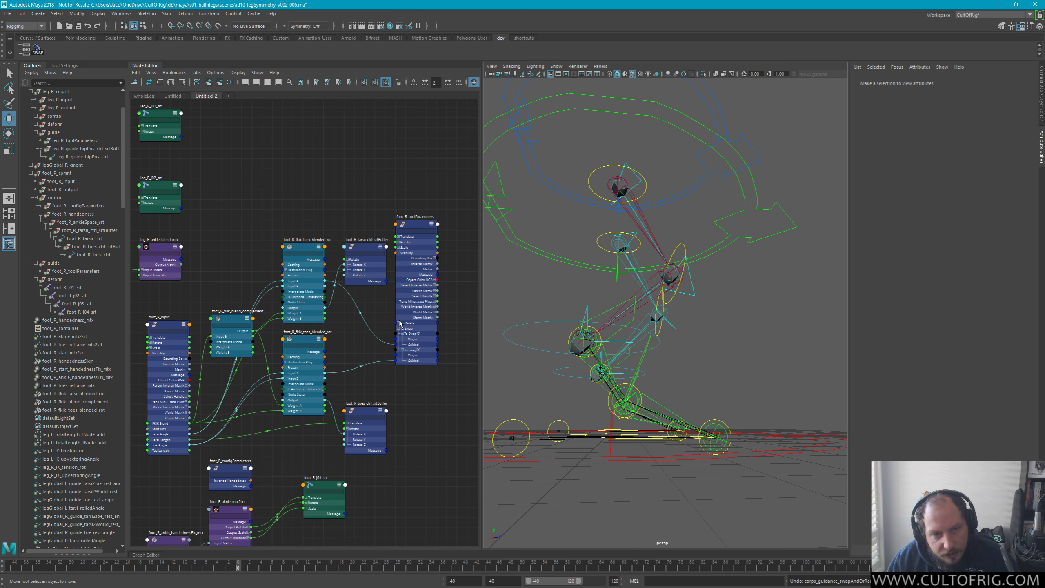
Save the scene
key(q)
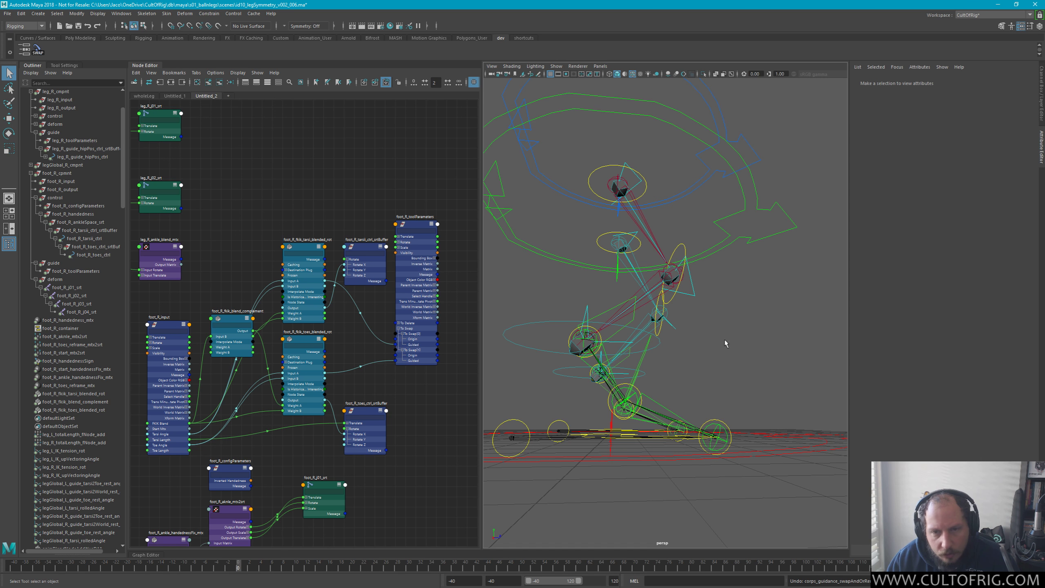
alt+drag(725, 341, 713, 345)
key(ctrl+s)
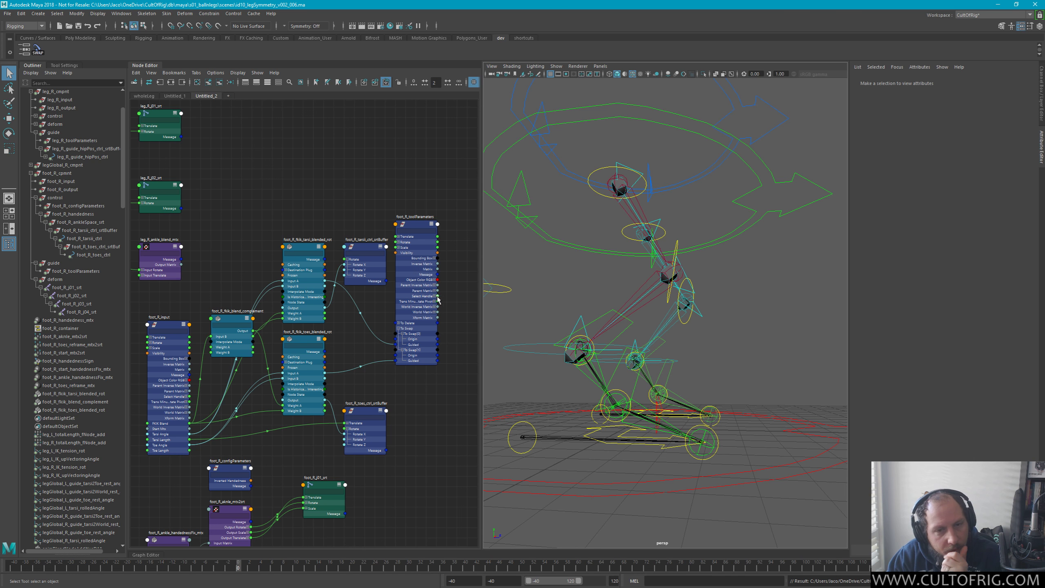
Review the foot's node network, the full list of scene nodes and both legs in the perspective view
scroll(391, 358, down, 5)
scroll(376, 370, up, 5)
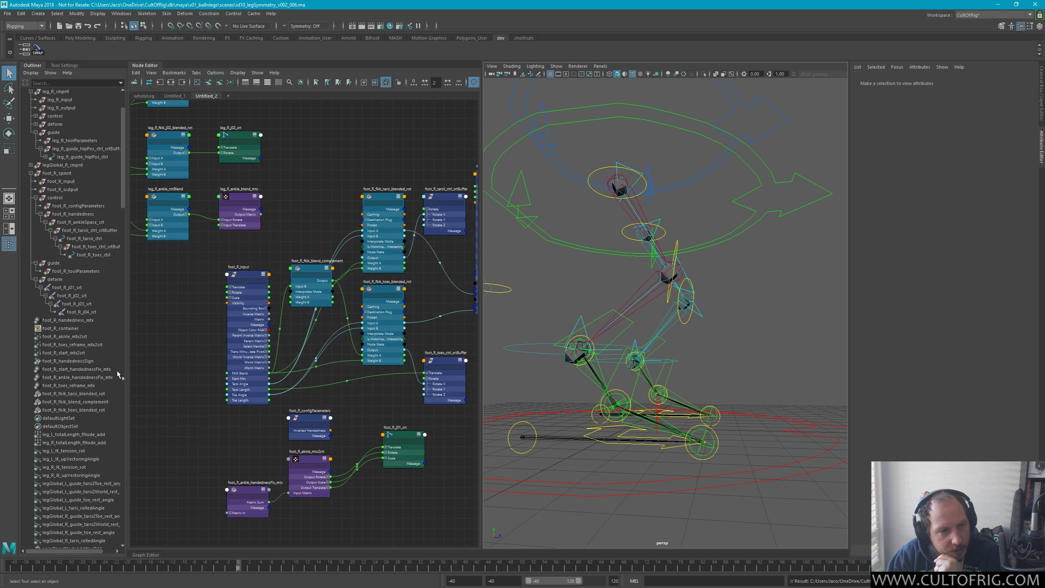
scroll(88, 368, down, 15)
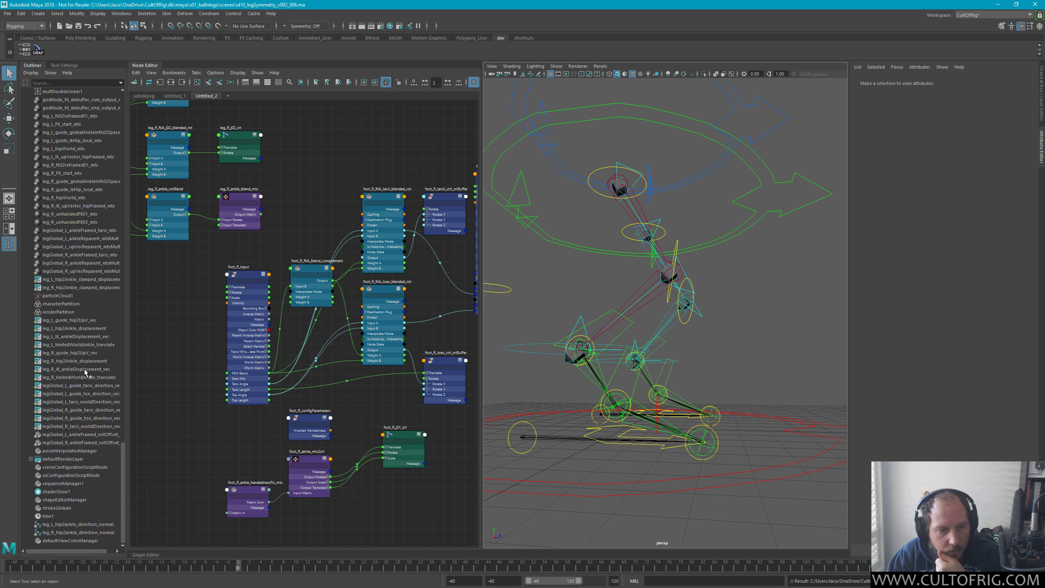
scroll(84, 370, up, 10)
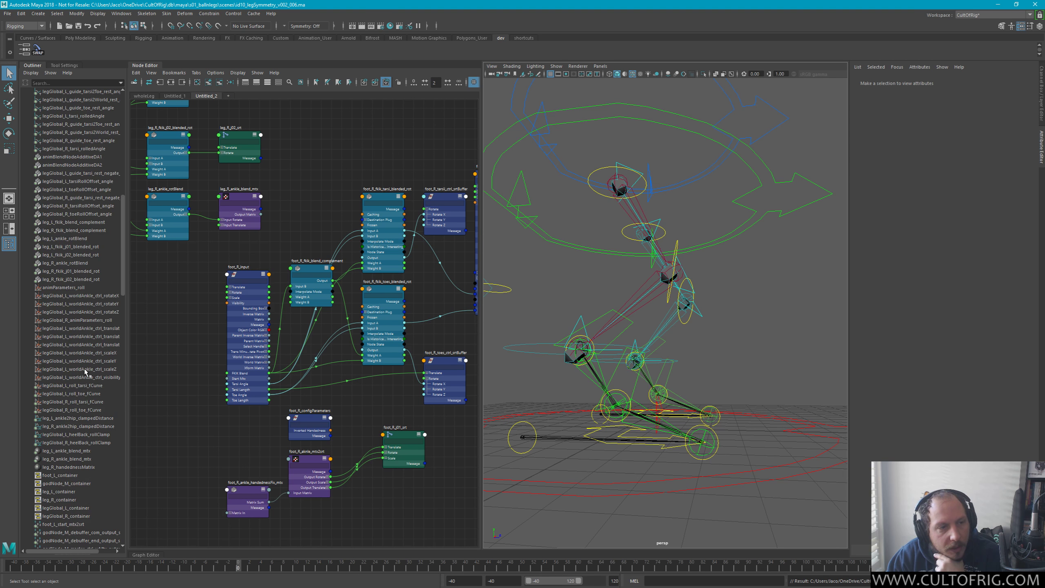
scroll(85, 372, up, 10)
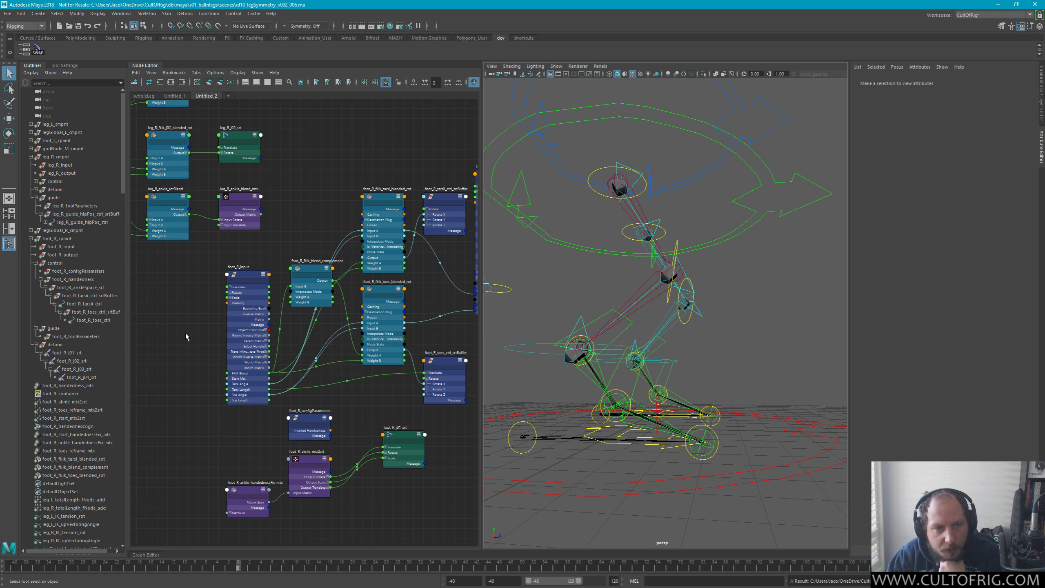
click(375, 174)
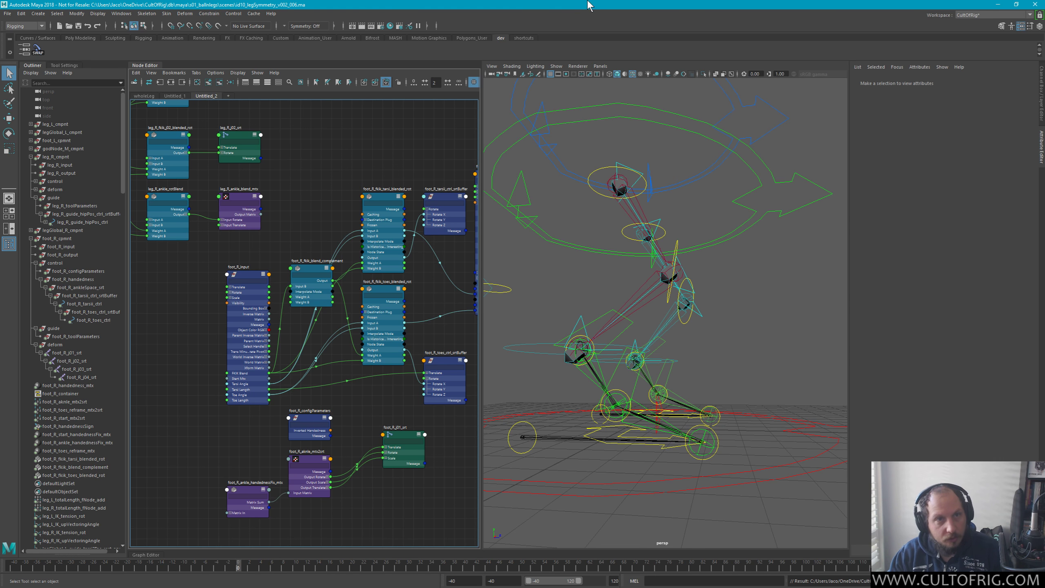
alt+drag(671, 311, 646, 322)
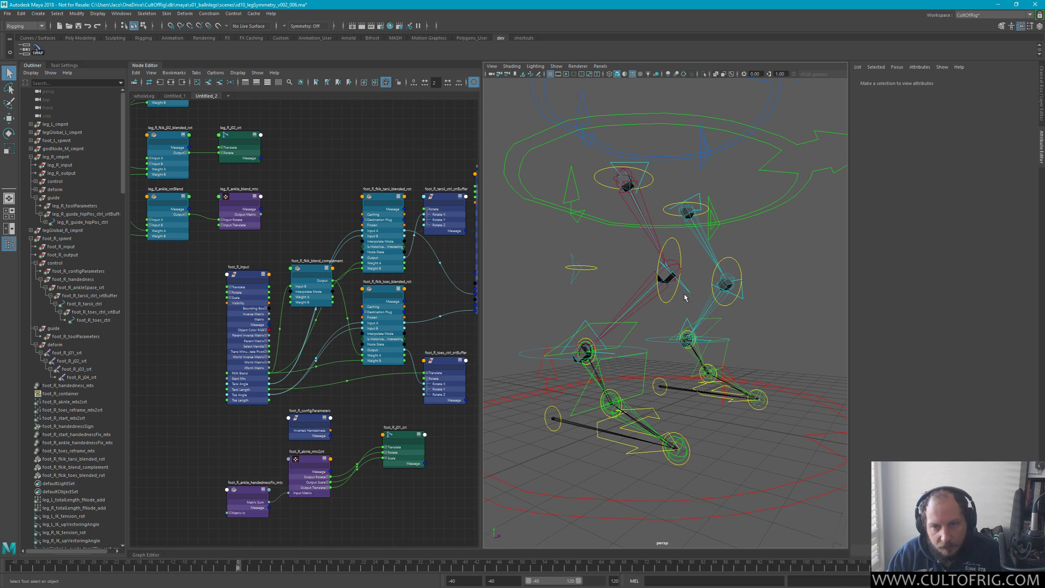
scroll(684, 296, down, 3)
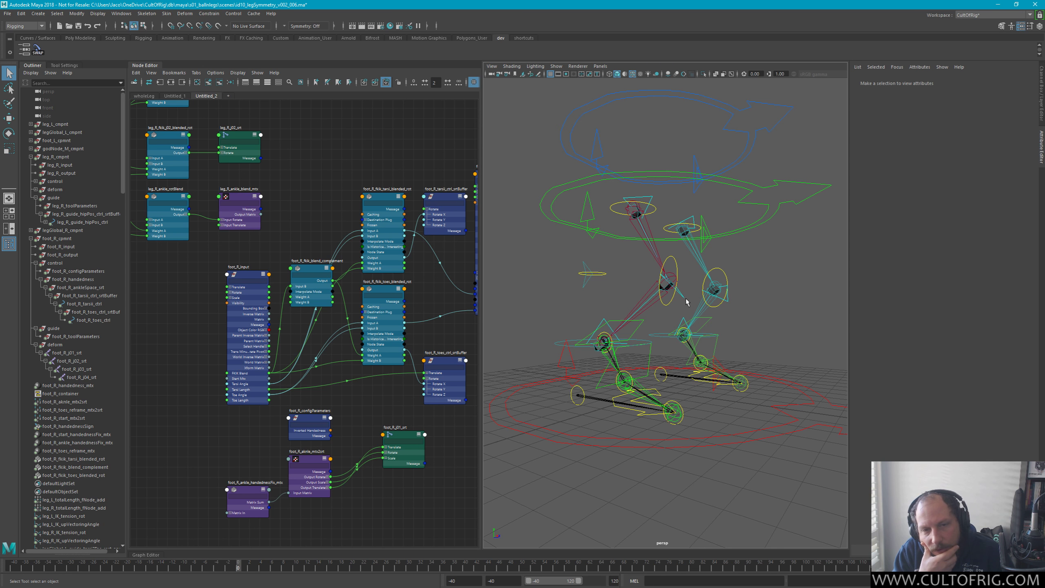
alt+drag(684, 301, 708, 317)
Save the current scene version and leave nothing selected in the viewport
key(ctrl+s)
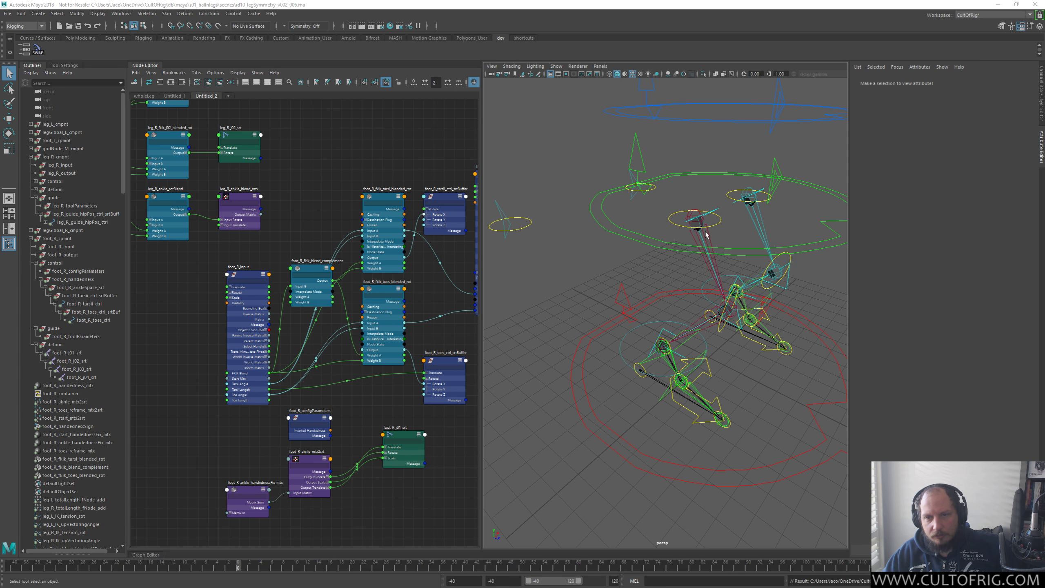
click(650, 390)
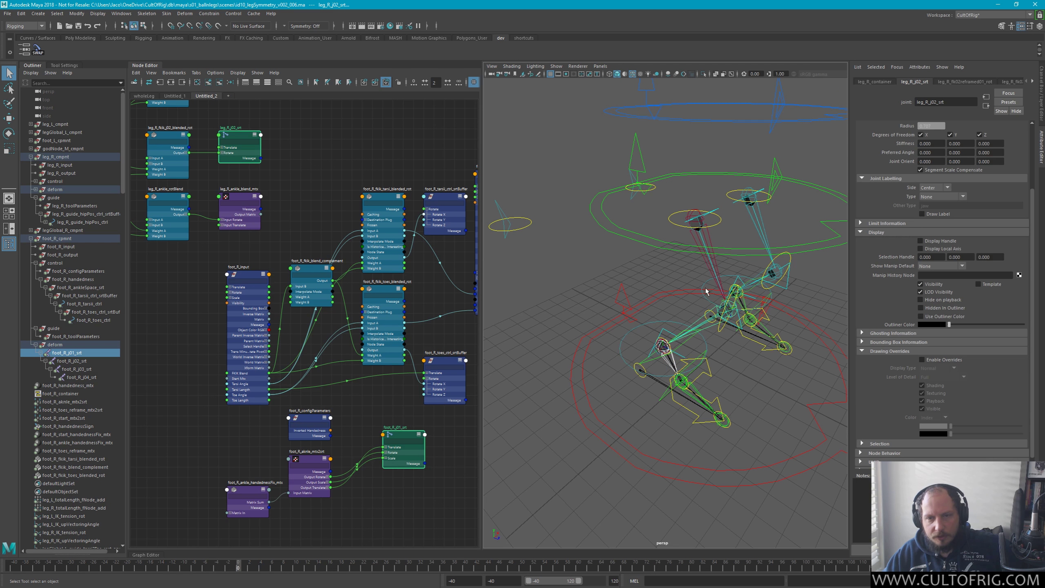
click(619, 439)
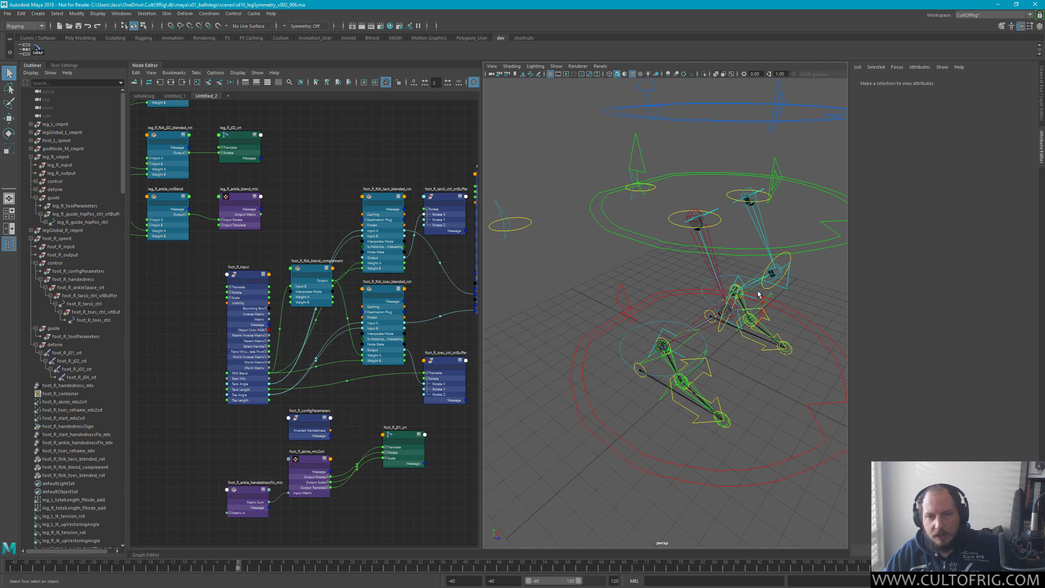